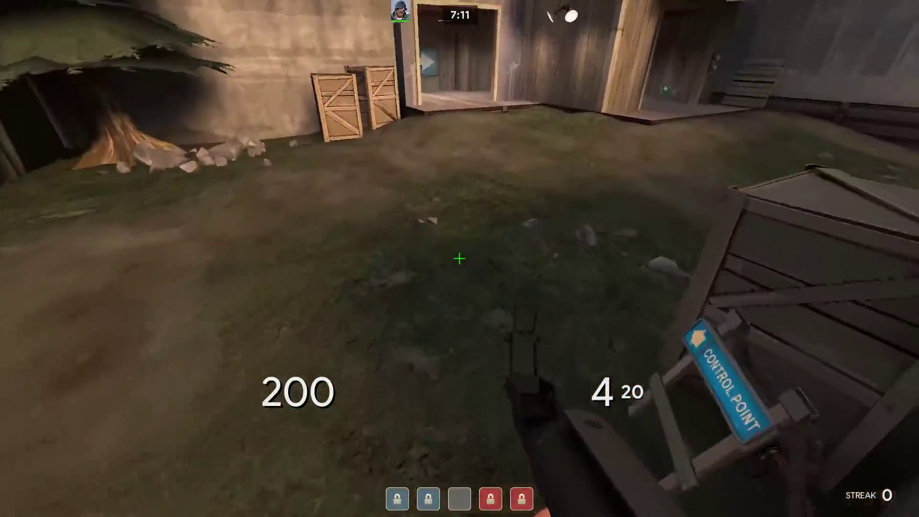
key(w)
click(460, 258)
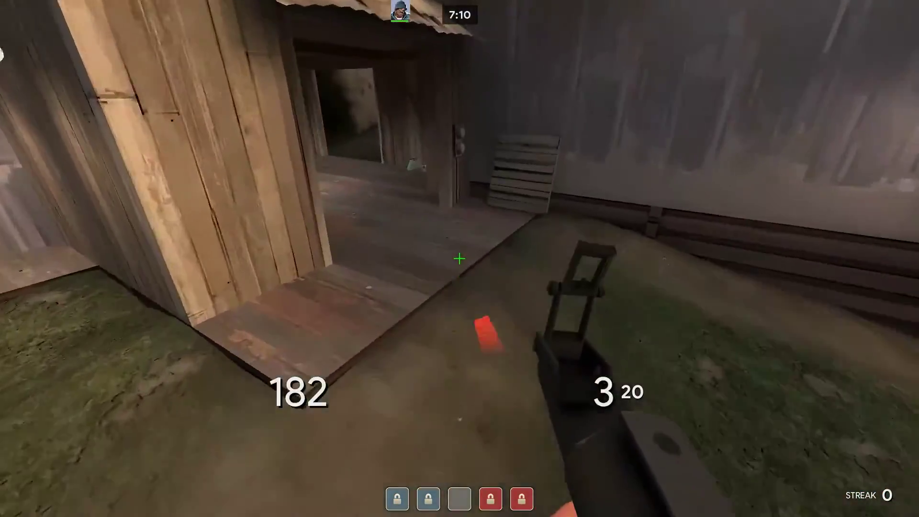
key(w)
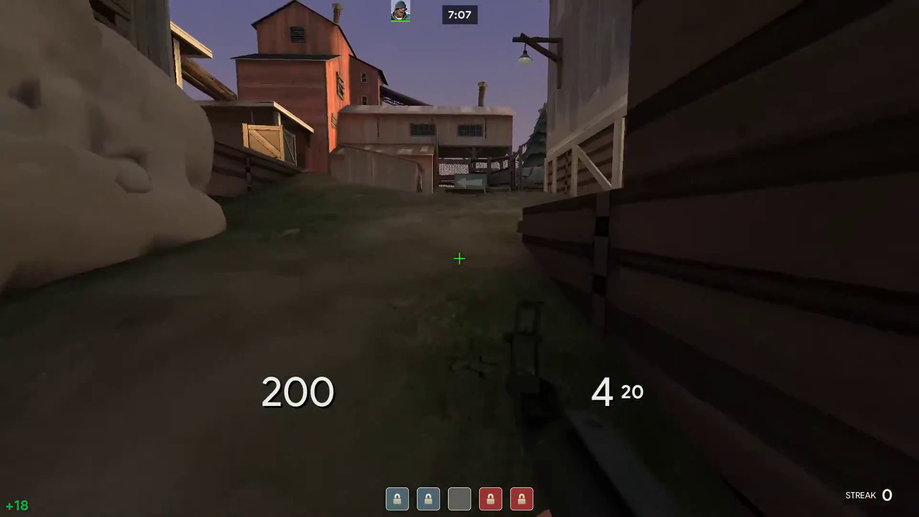
key(w)
click(460, 259)
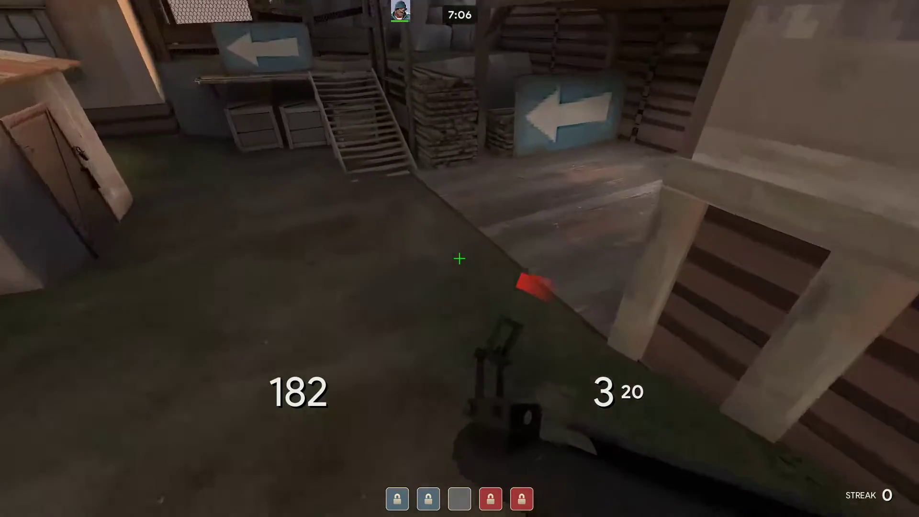
key(w)
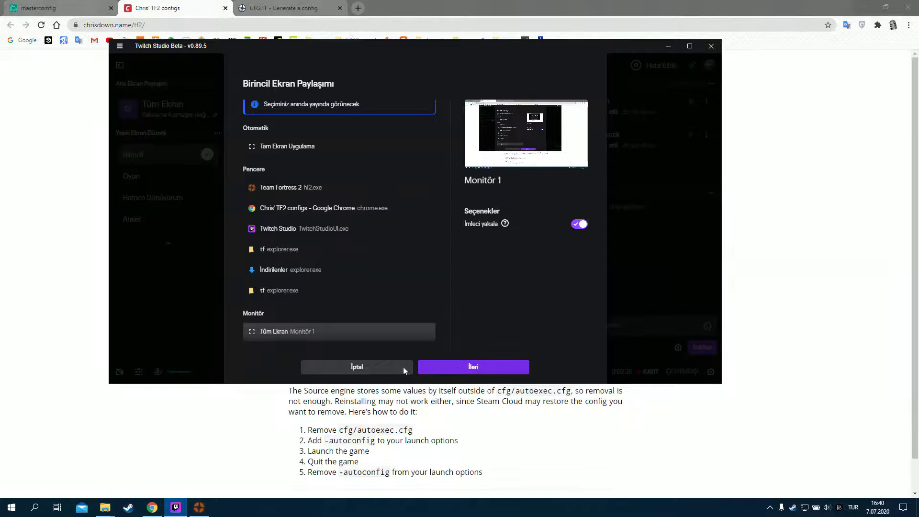
Cancel the primary screen share selection in Twitch Studio and return to the TF2 configs page in Chrome
click(364, 368)
click(29, 155)
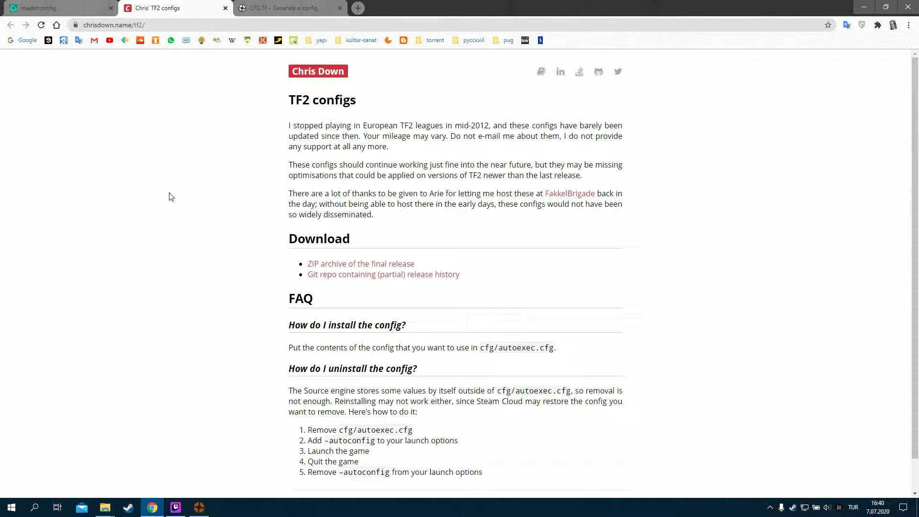
Search Google for tf2mate in a new tab, and close that tab
click(362, 7)
text(tf2mate)
key(Return)
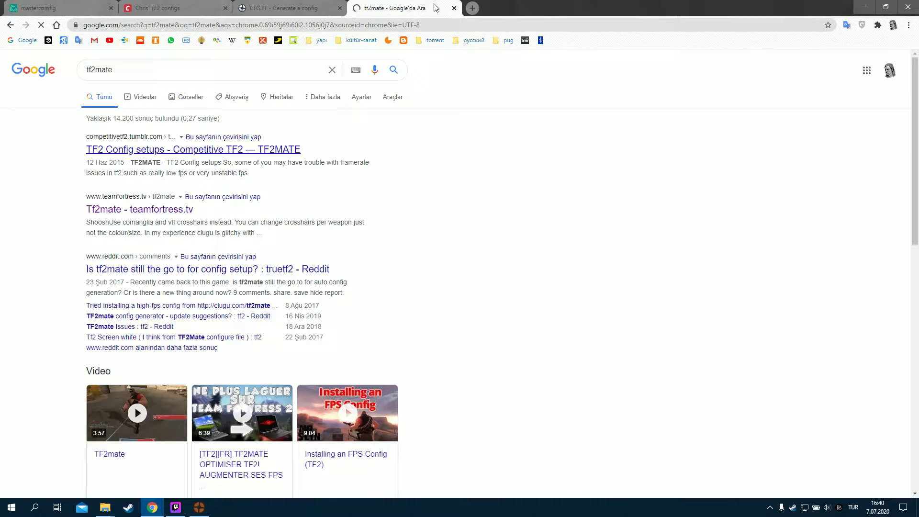
click(454, 8)
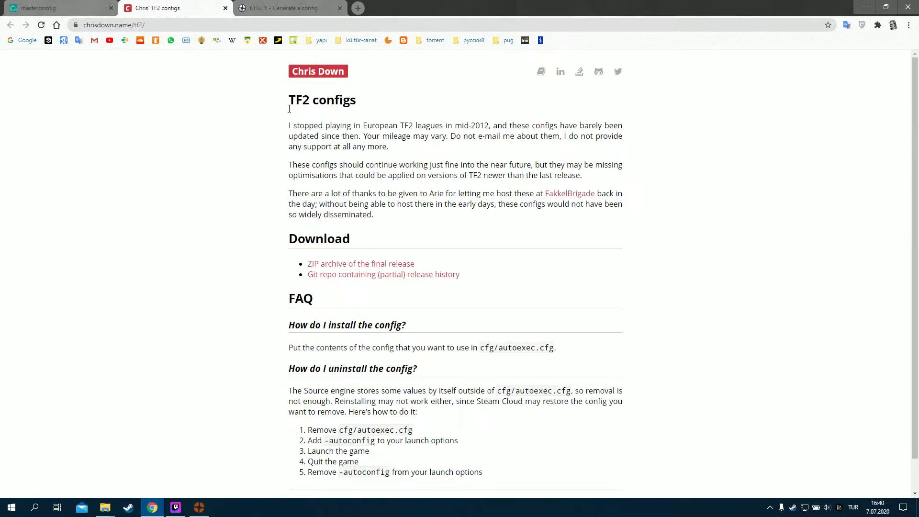
Examine the CFG.TF config generator's categories, including binds, advanced options, configs, custom files and viewmodels
click(296, 7)
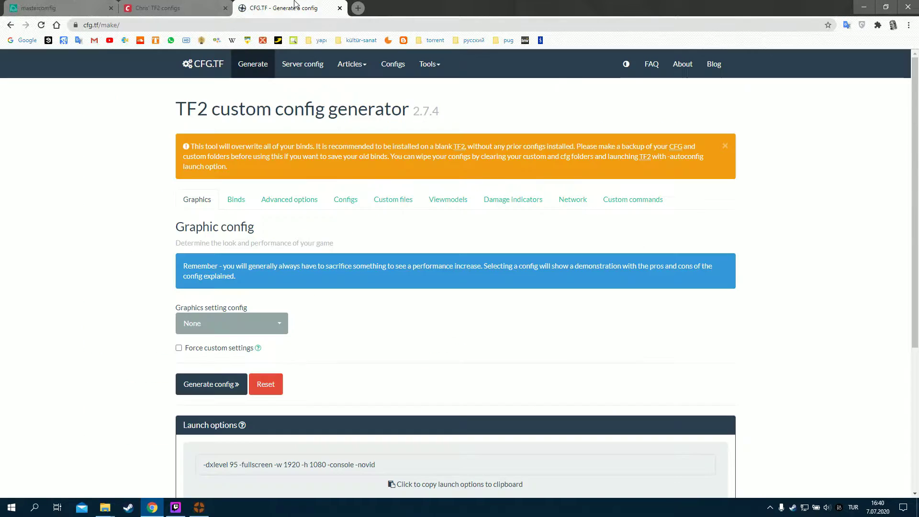
click(103, 30)
click(108, 147)
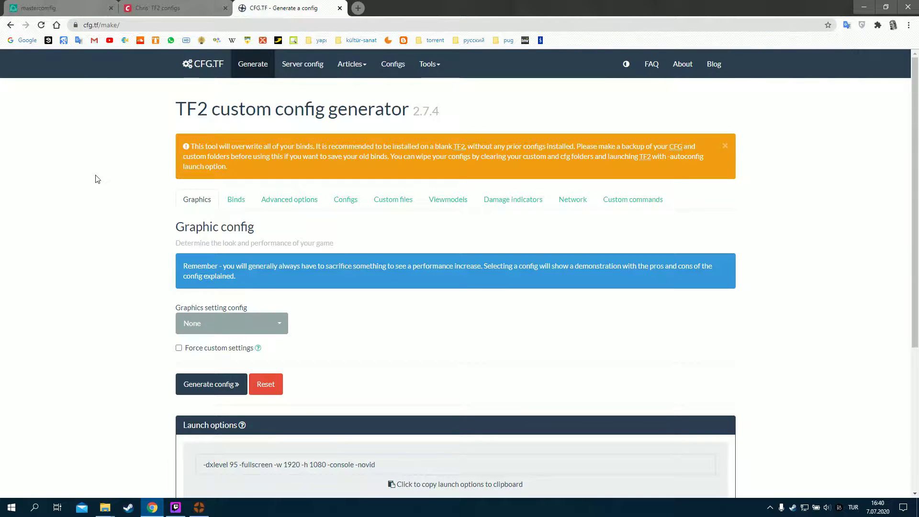
scroll(101, 181, down, 2)
scroll(104, 183, up, 2)
click(239, 201)
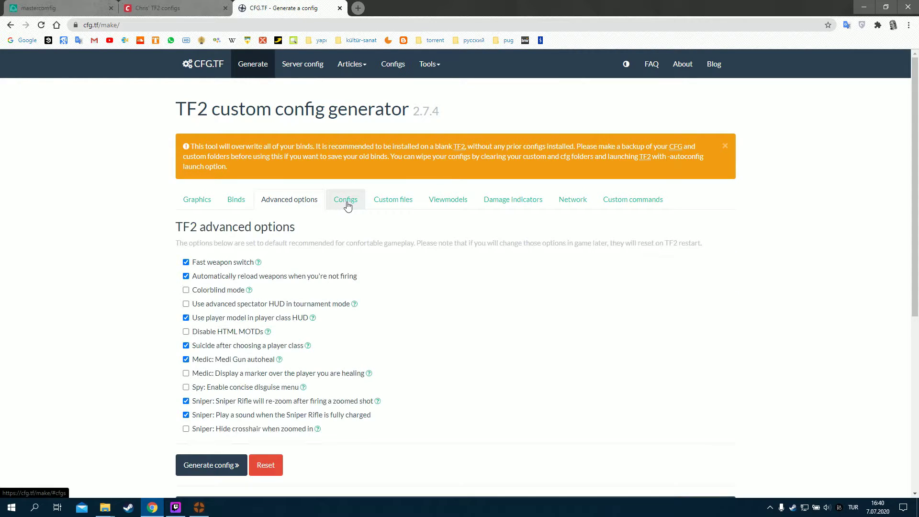
click(347, 203)
click(391, 202)
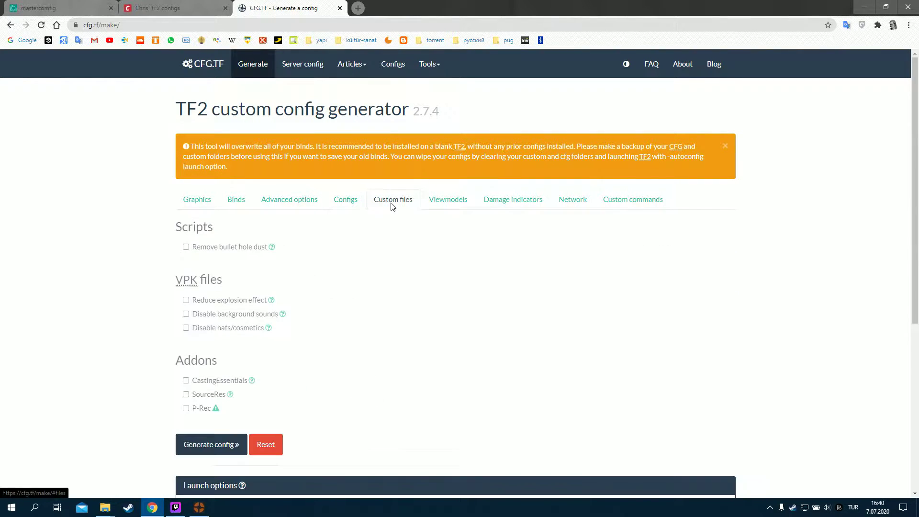
click(449, 201)
Return to the generator's graphics settings and highlight the generated launch options line for review
click(200, 202)
scroll(127, 202, down, 4)
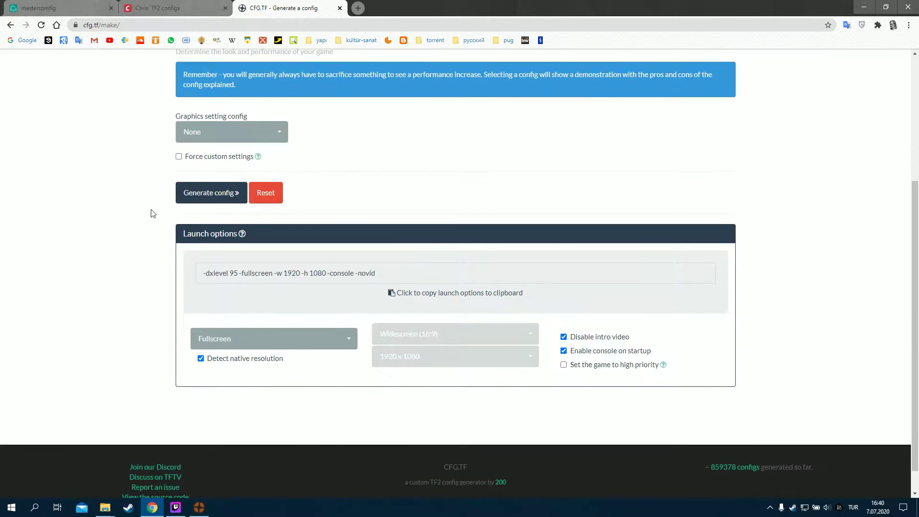
drag(375, 273, 187, 276)
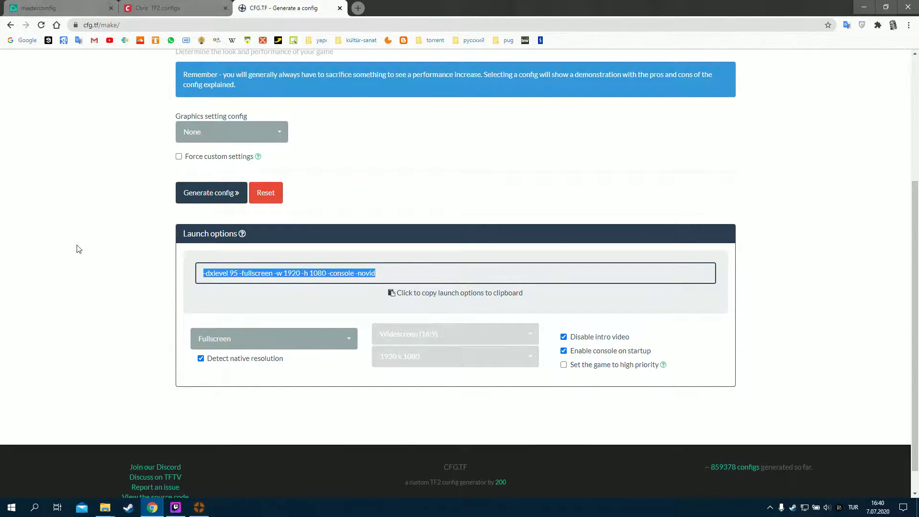
scroll(96, 239, up, 4)
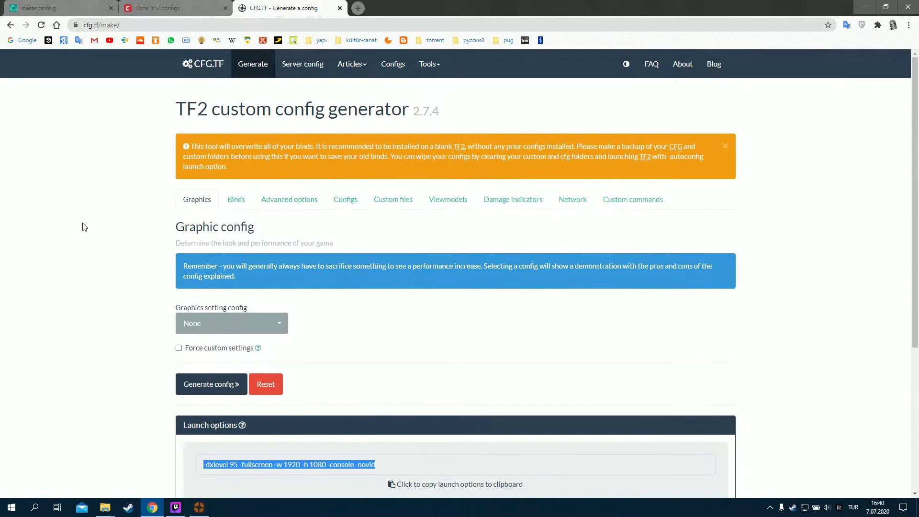
click(88, 221)
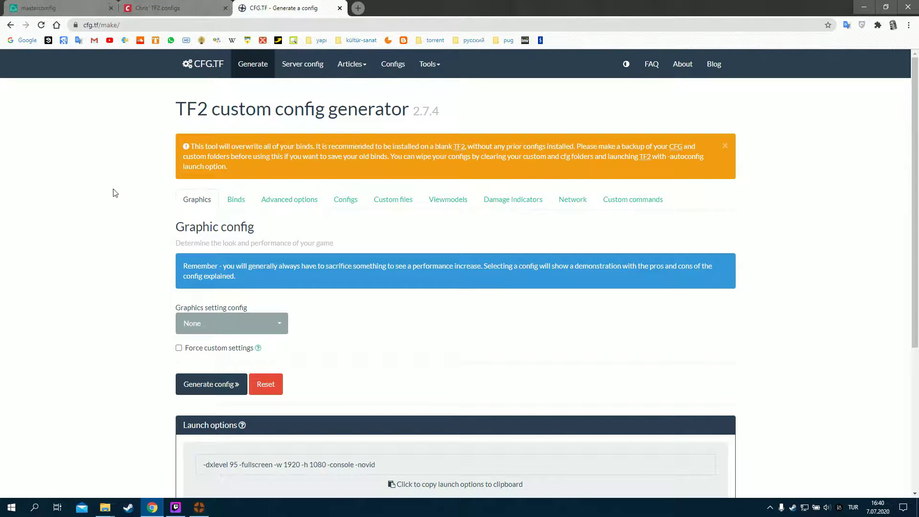
Look at the mastercomfig home page, and open the graphics setting config choices on CFG.TF
click(61, 6)
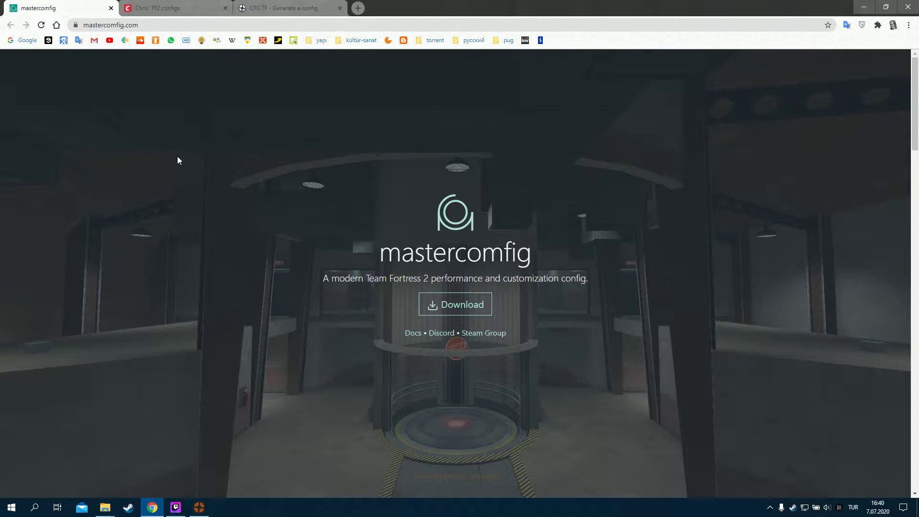
click(303, 7)
scroll(154, 224, down, 3)
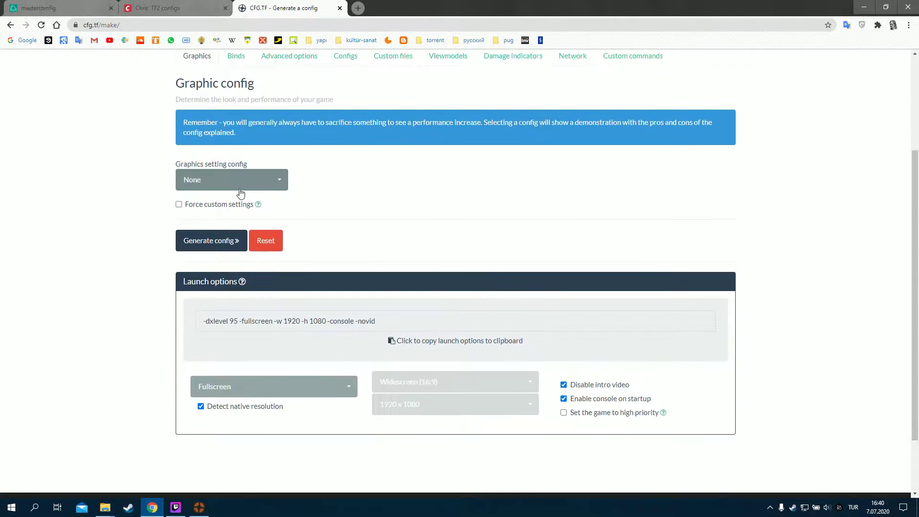
click(259, 183)
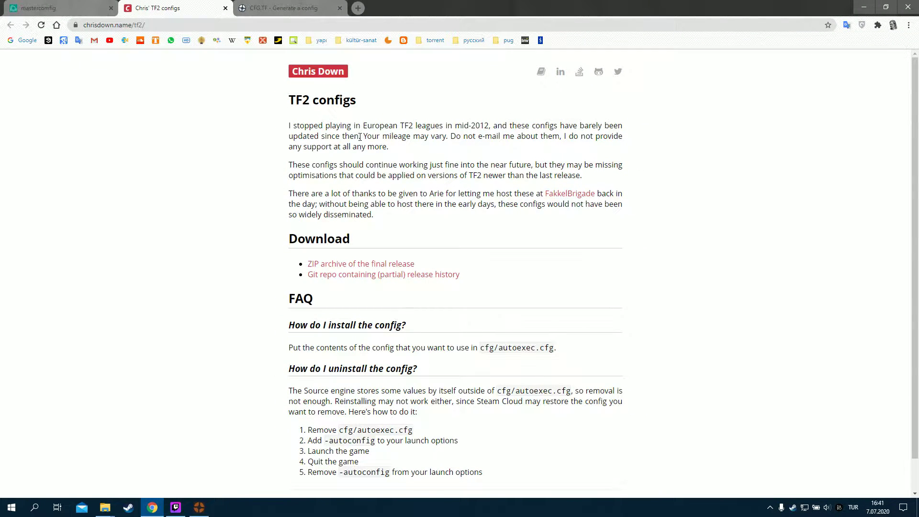
Read through the Chris Down TF2 configs page, highlighting its introduction, download and FAQ text
drag(360, 136, 522, 471)
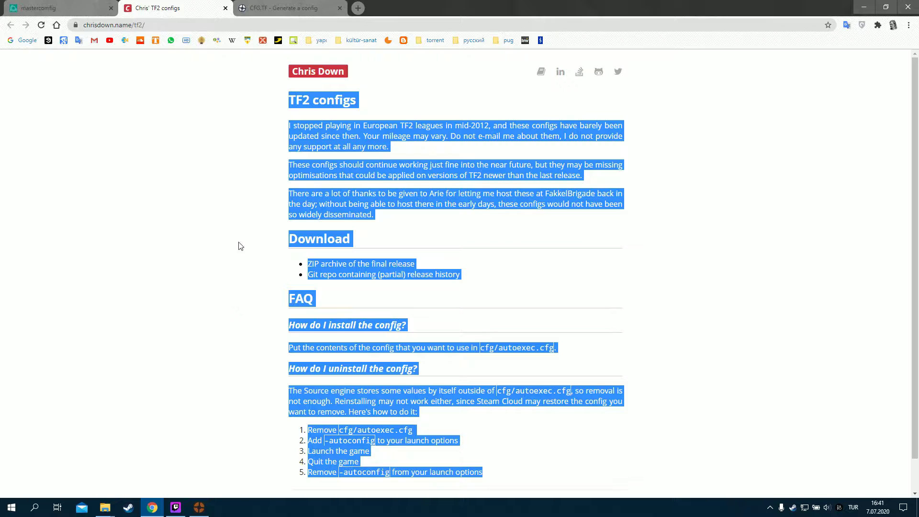
click(436, 203)
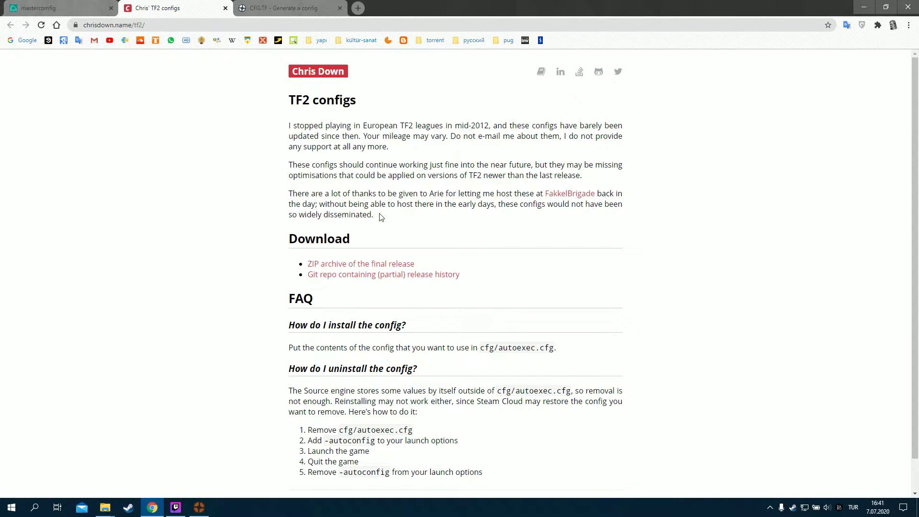
drag(322, 195, 290, 146)
click(224, 131)
Examine the performance comparison and customization sections of the mastercomfig home page
key(ctrl+shift+Tab)
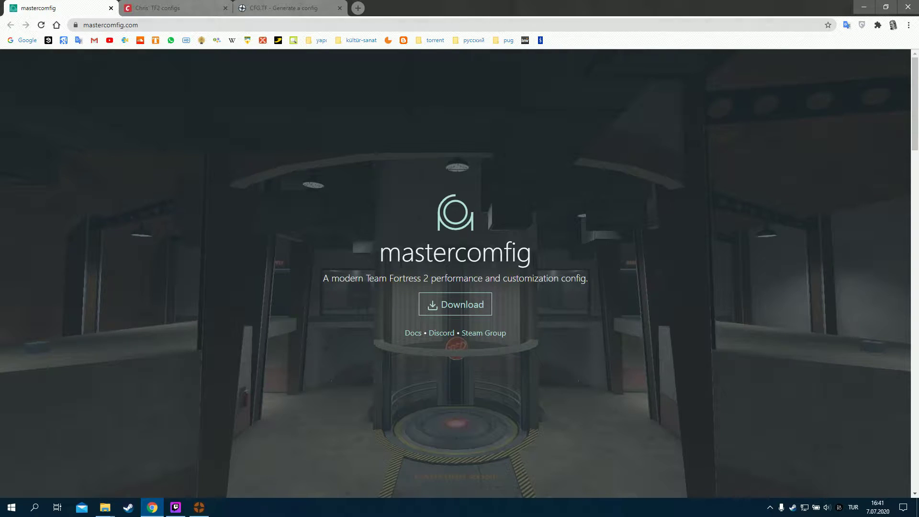
scroll(335, 202, down, 15)
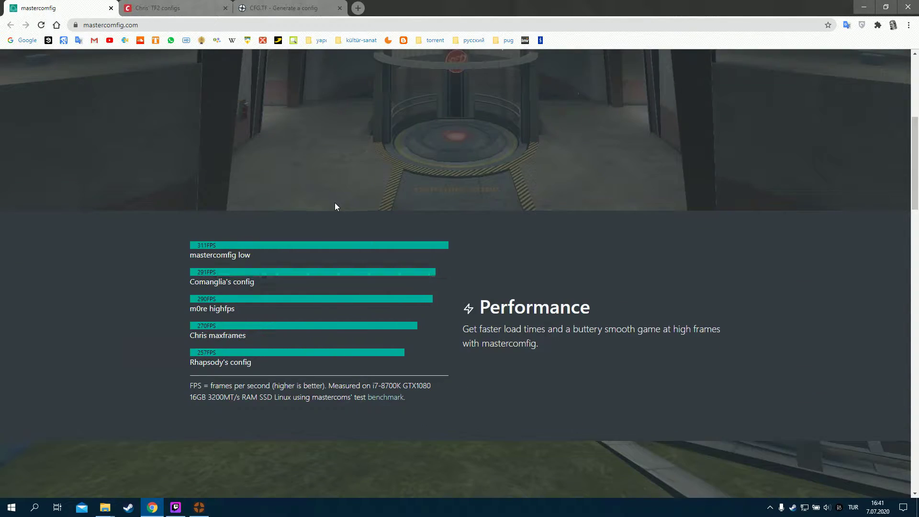
scroll(286, 222, down, 13)
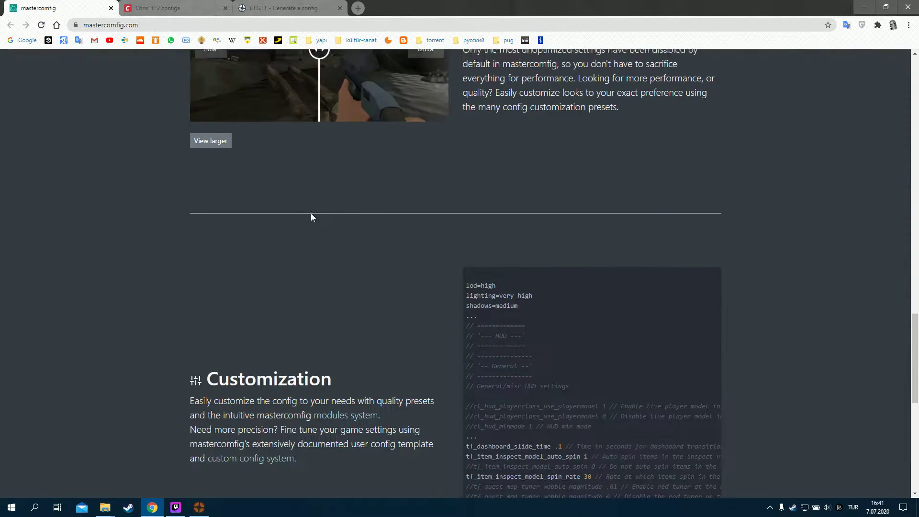
scroll(259, 179, up, 20)
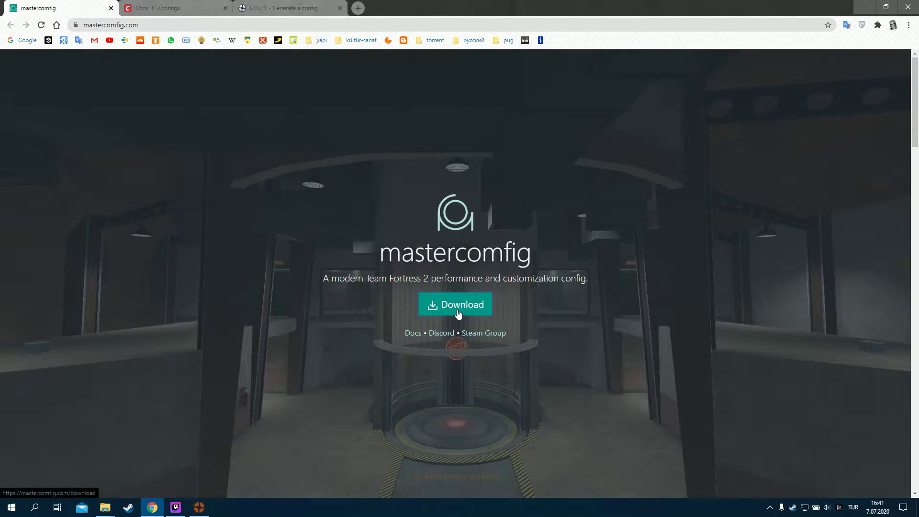
Open the mastercomfig download page and review the available presets from Ultra to Very Low
click(458, 314)
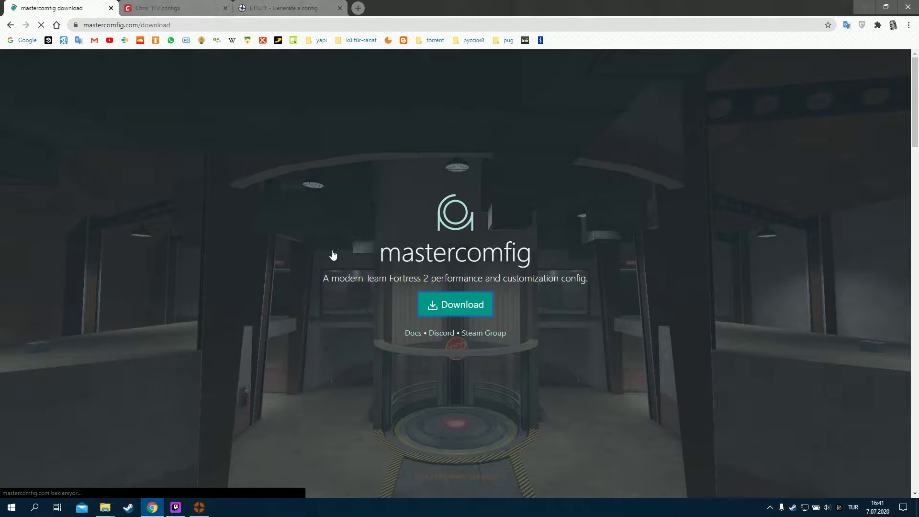
scroll(153, 174, down, 2)
scroll(191, 248, up, 2)
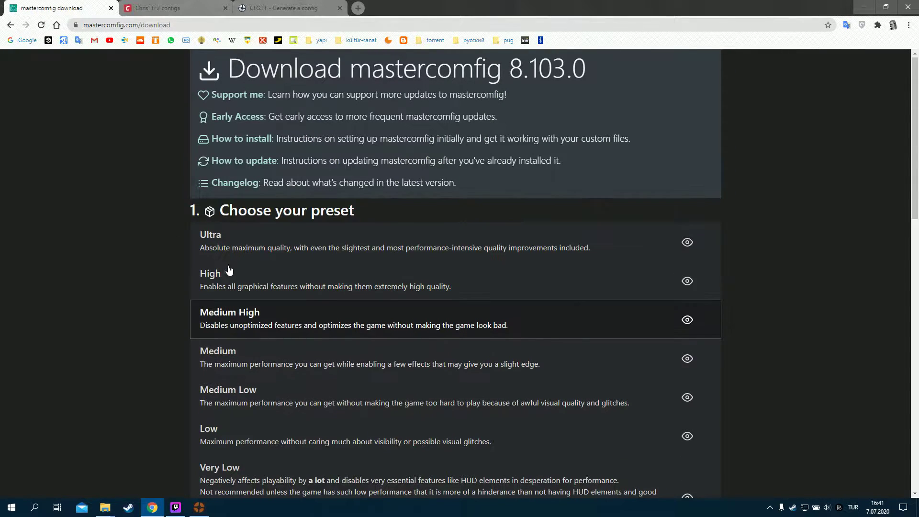
scroll(240, 349, down, 2)
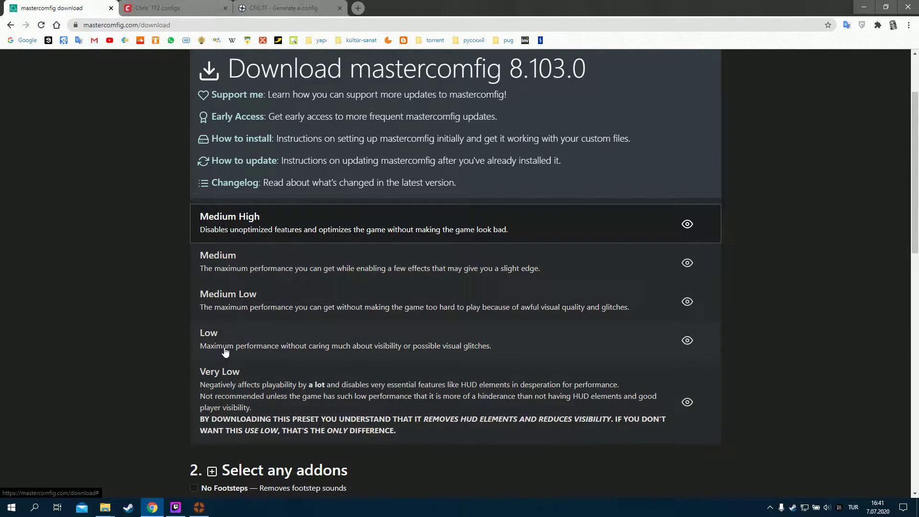
Try the Low preset against Very Low, leaving Very Low selected for the download
click(235, 395)
scroll(227, 297, down, 1)
click(227, 297)
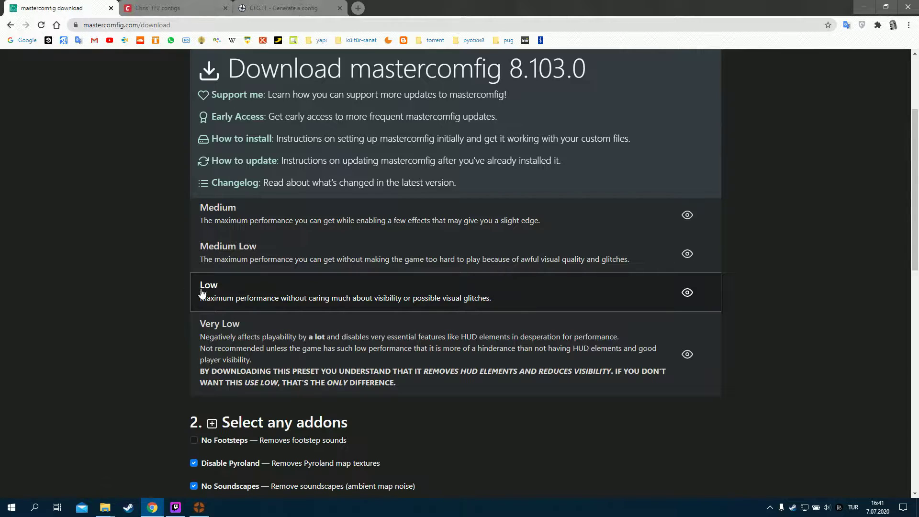
click(218, 332)
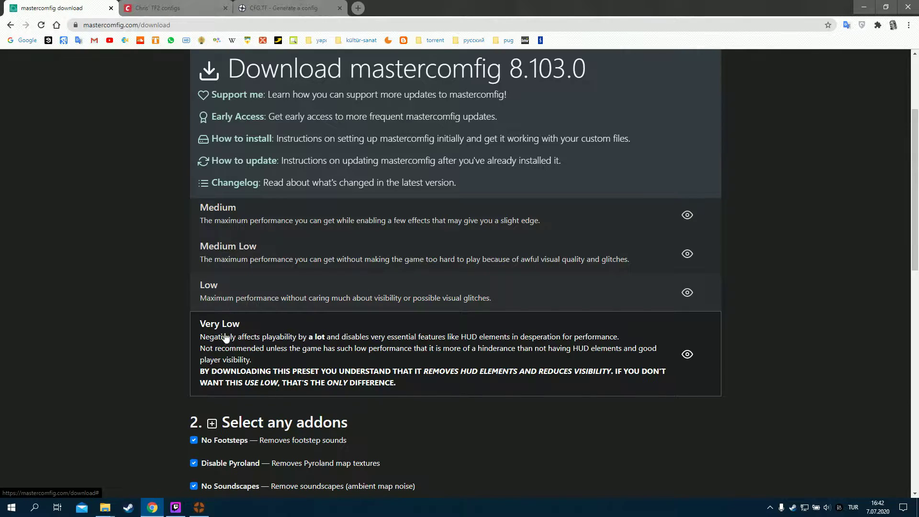
Switch to Twitch Studio and open its primary screen share selection
click(181, 513)
click(156, 112)
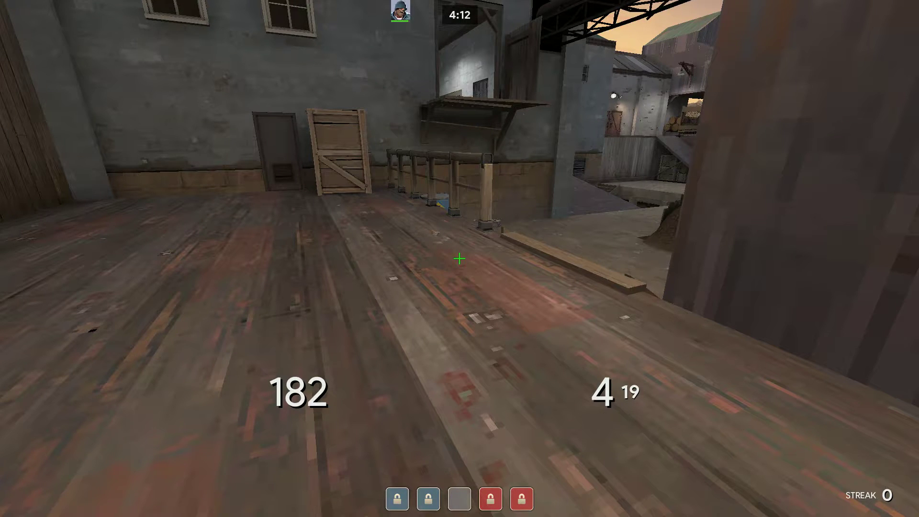
key(w)
key(w)
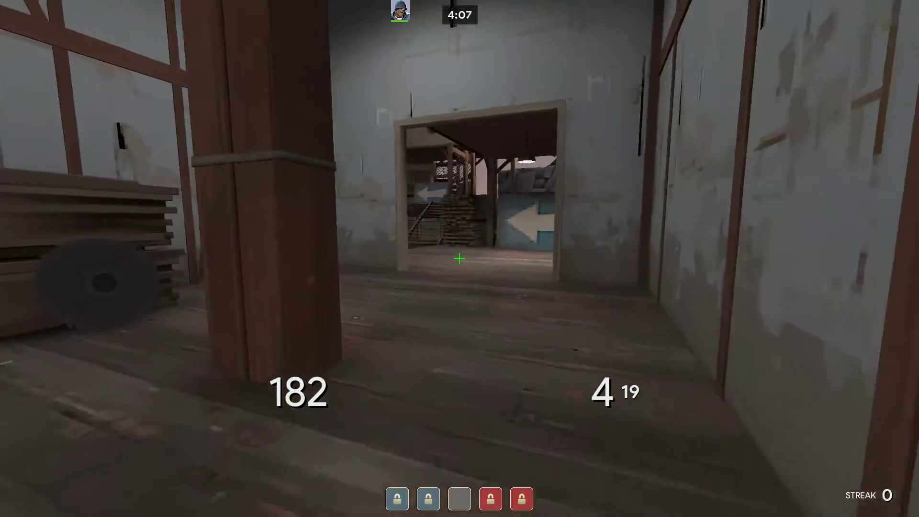
key(w)
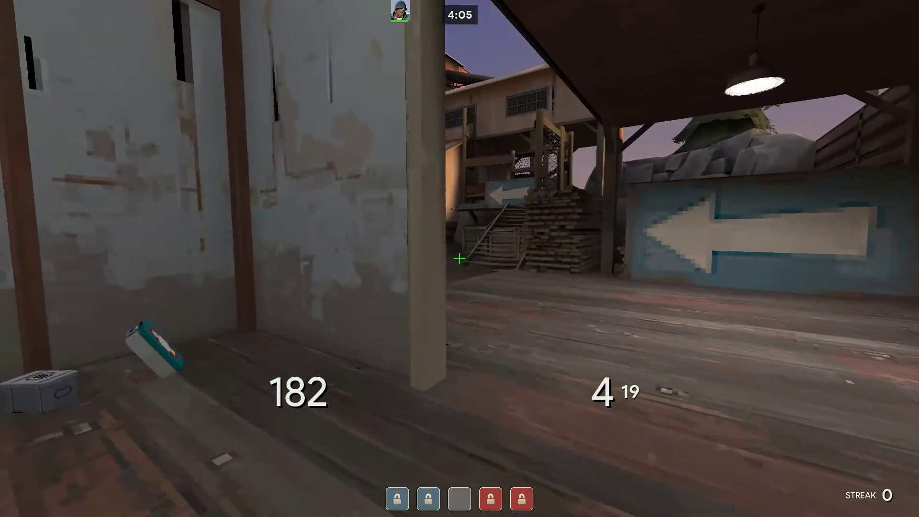
key(w)
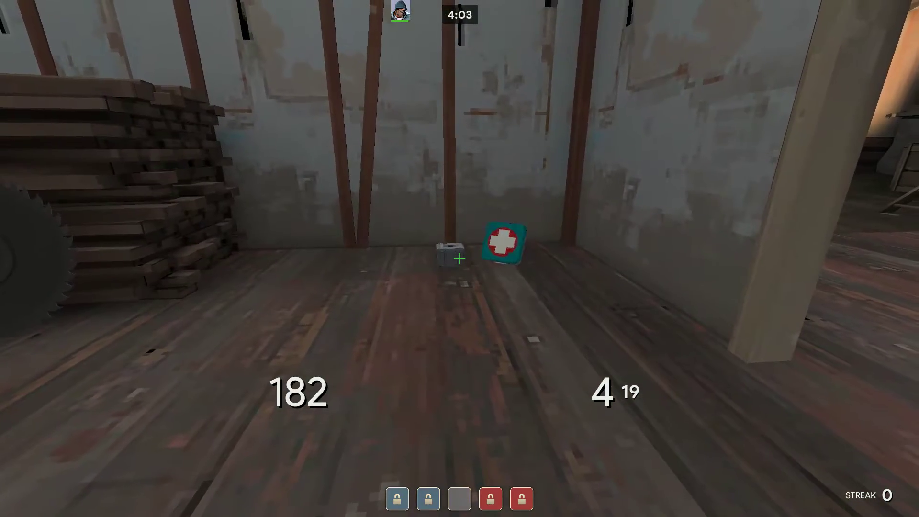
Set the field of view to 75 with the fov_desired command in the Team Fortress 2 console and return to the game
key(grave)
text(fov_desired)
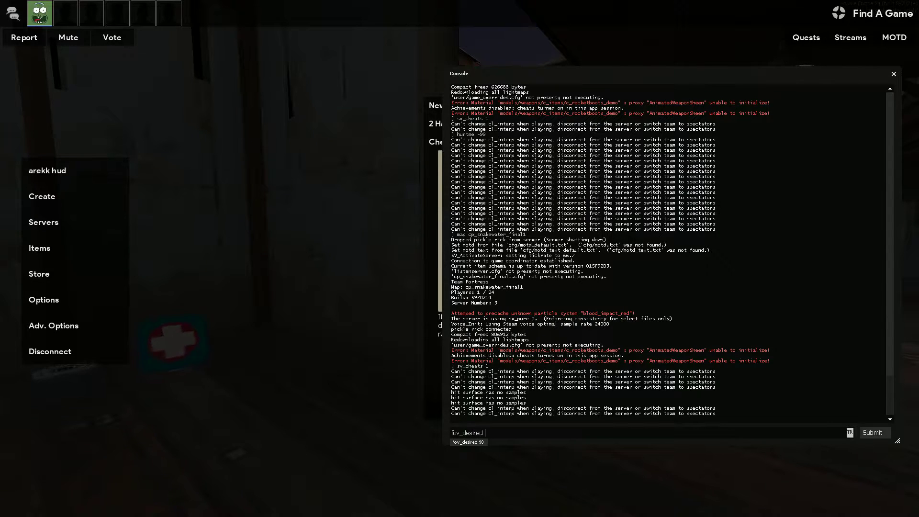
text( 75)
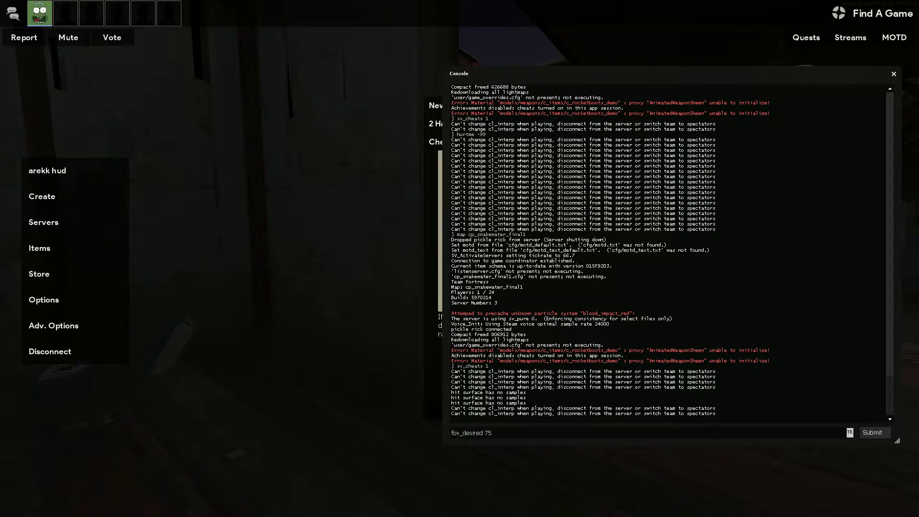
key(Return)
key(grave)
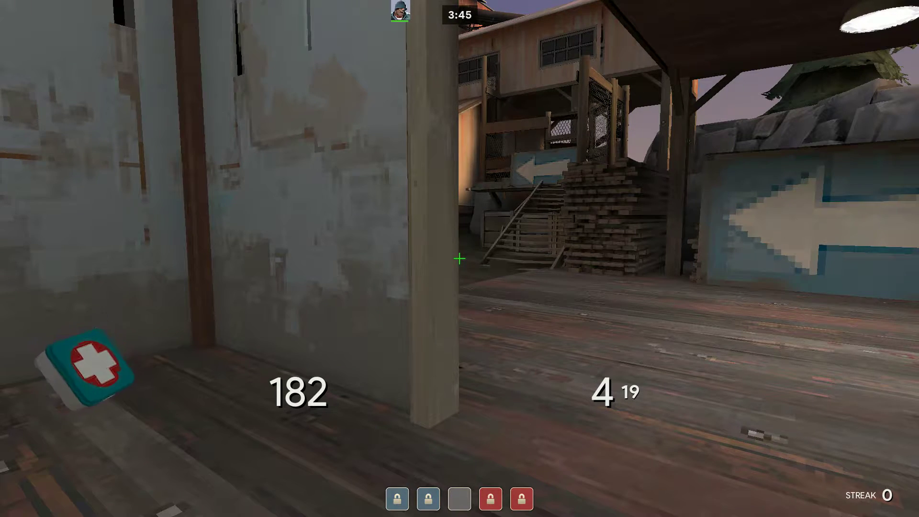
Set fov_desired to 90 in the game console and return to the game
key(grave)
key(Up)
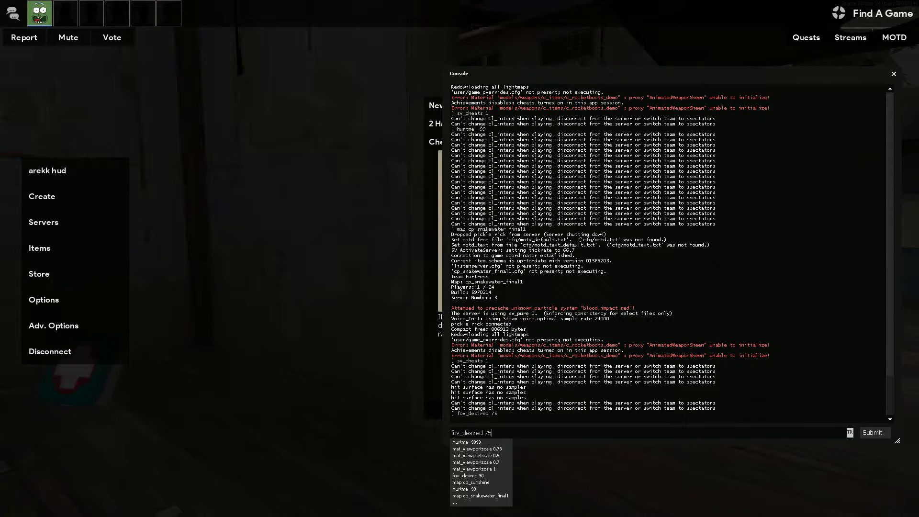
key(BackSpace)
key(BackSpace)
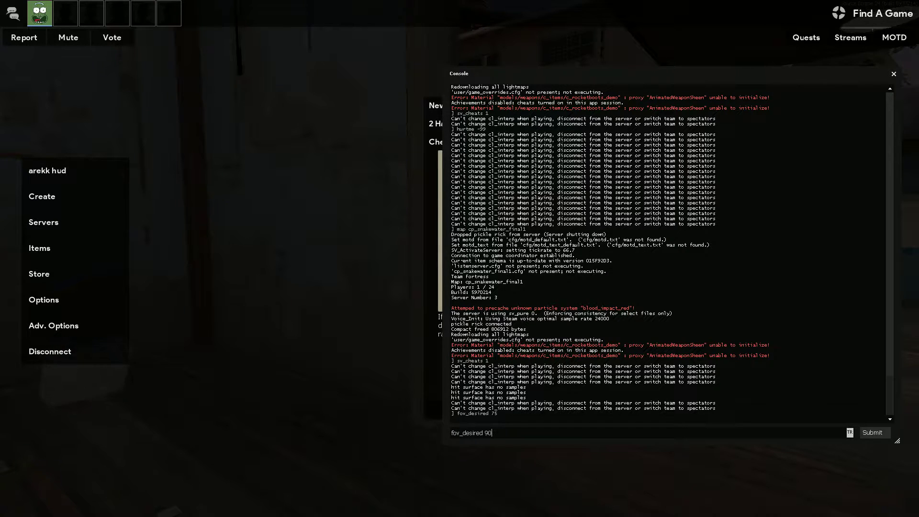
key(Return)
key(grave)
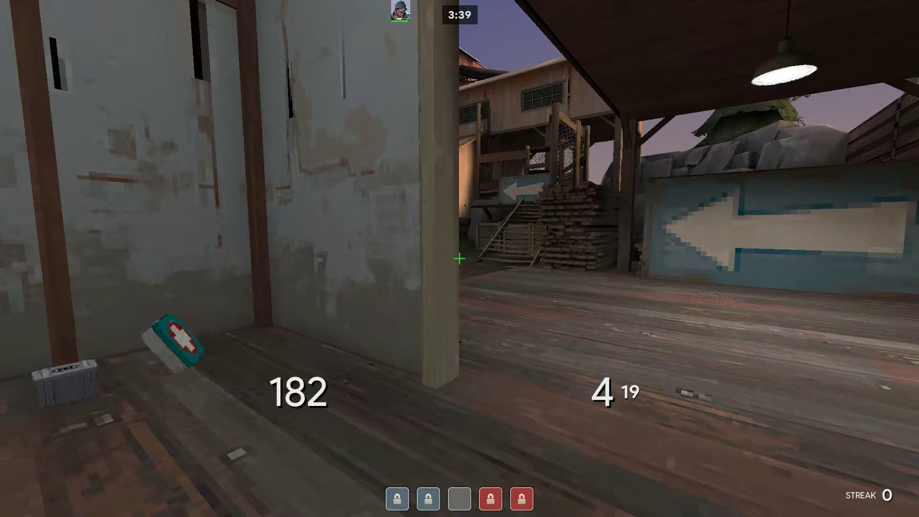
Move around the map, past the health kit and up onto the roofs, to view the game at a field of view of 90
key(w)
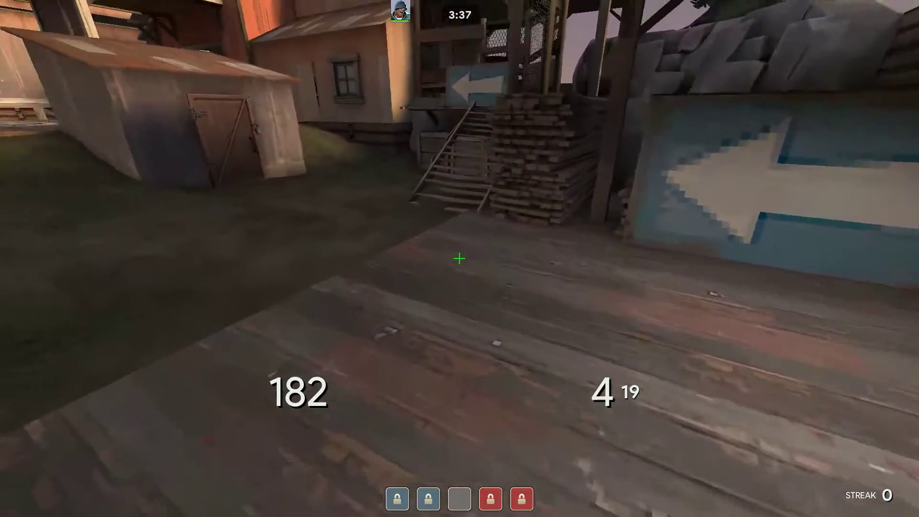
key(w)
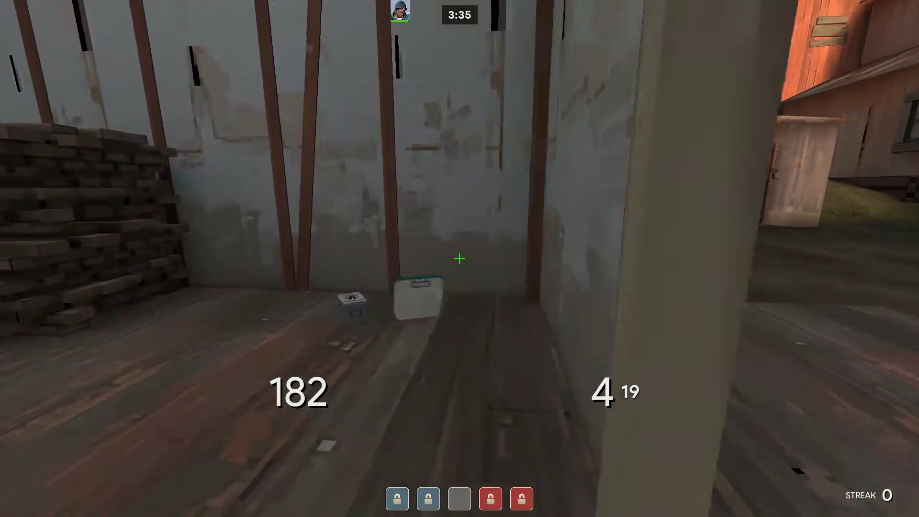
key(w)
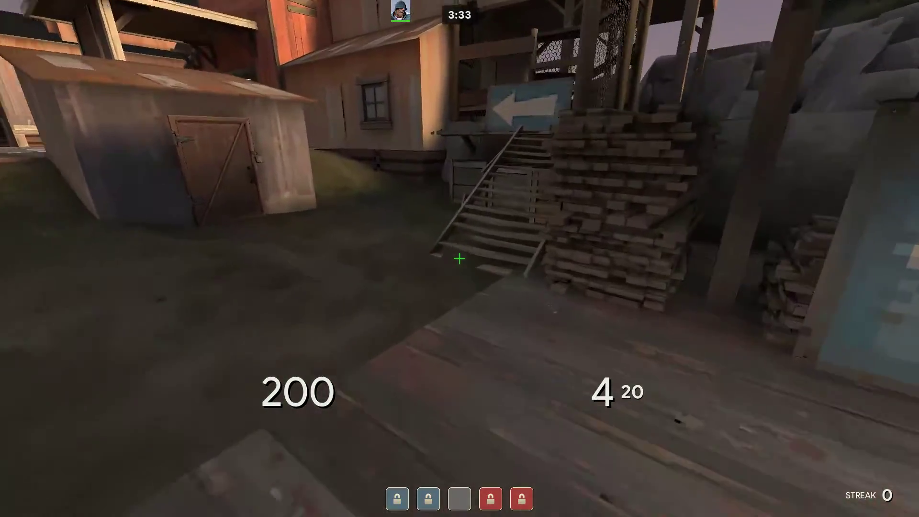
click(459, 258)
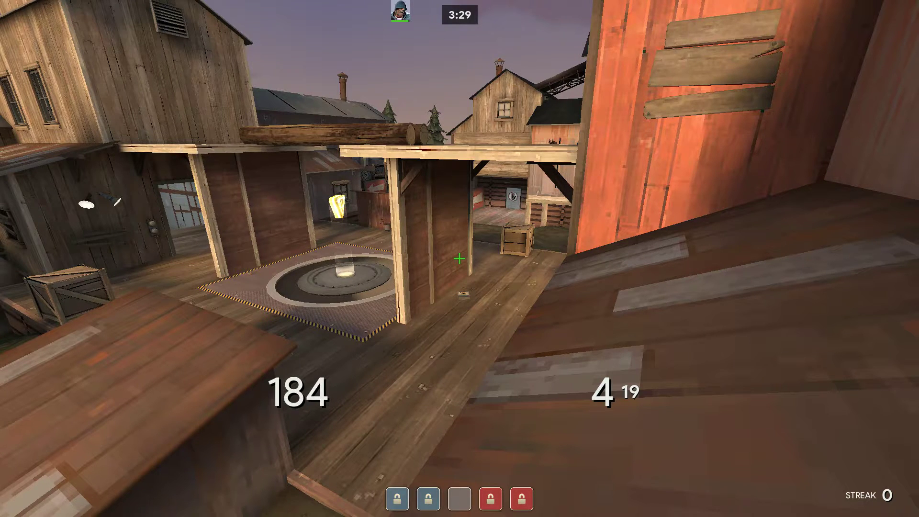
Switch to Twitch Studio, cancel its primary screen share selection, and bring up File Explorer
key(alt+Tab)
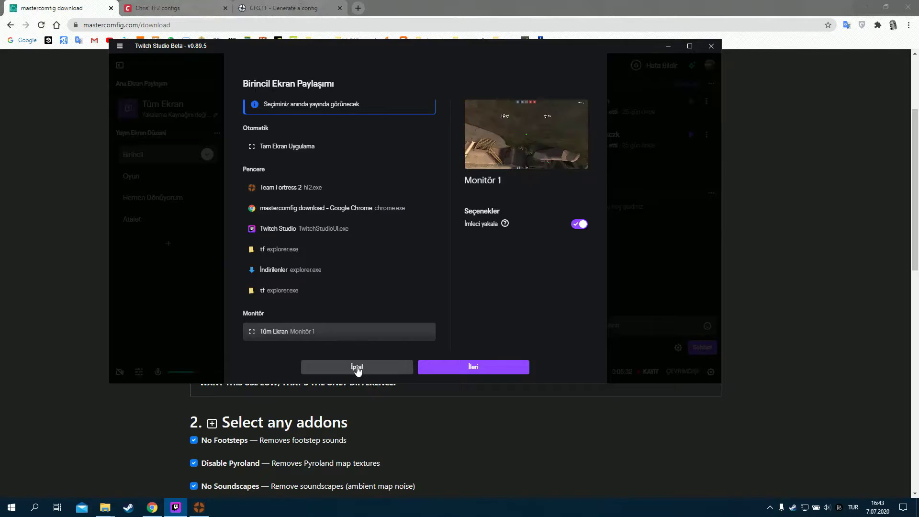
click(356, 368)
click(170, 478)
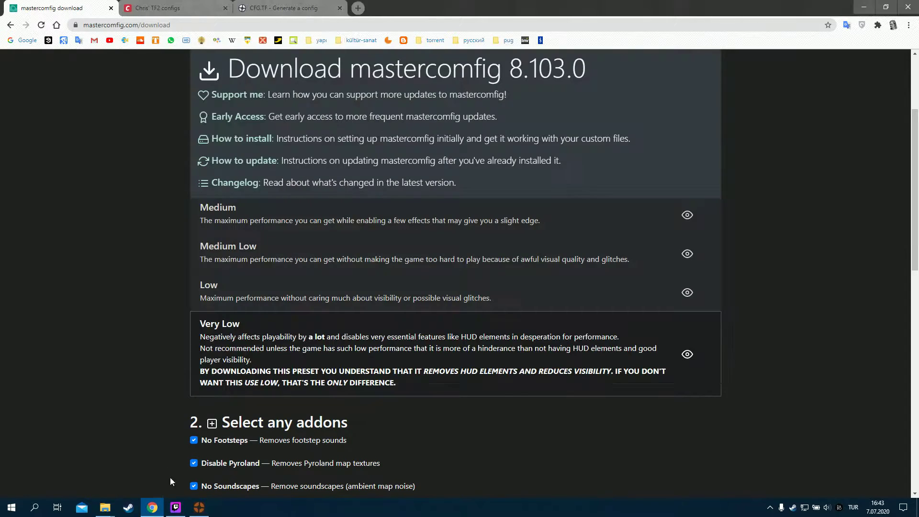
click(105, 507)
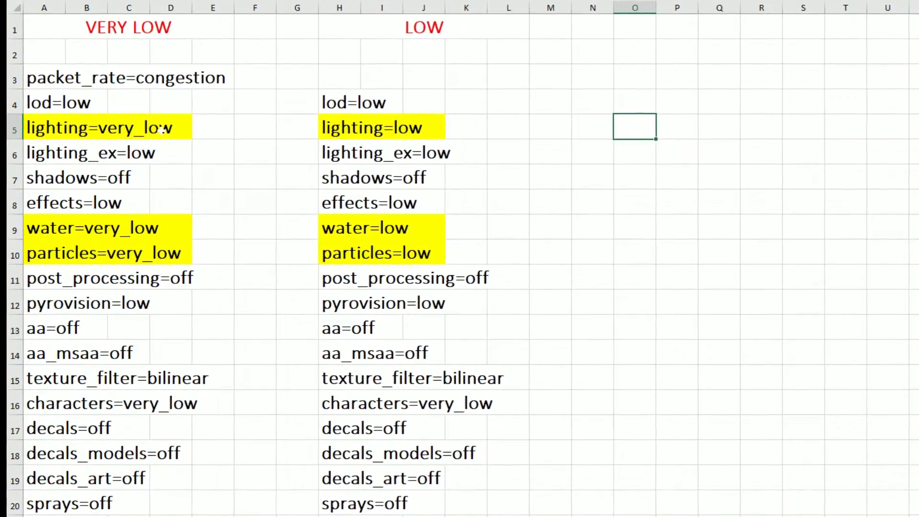
Compare the highlighted lighting, water and particles settings of the Very Low and Low presets in the Excel sheet
click(54, 131)
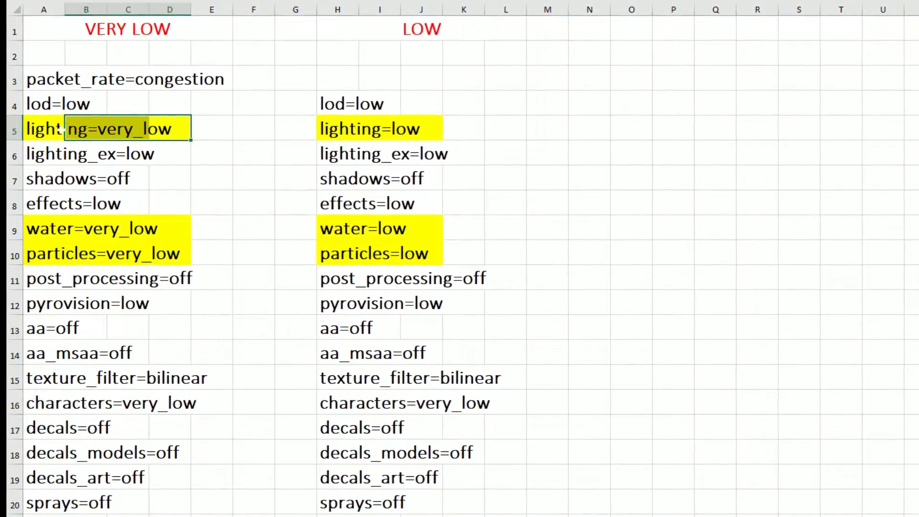
click(173, 229)
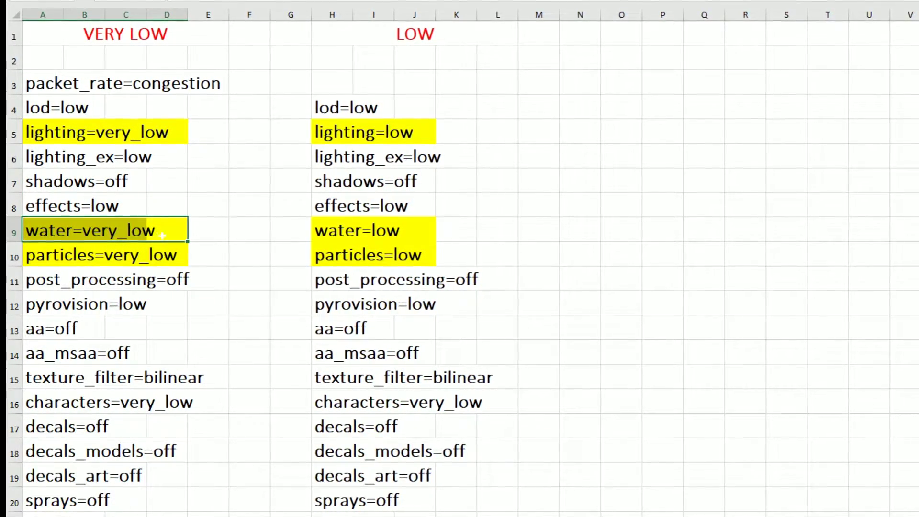
click(392, 233)
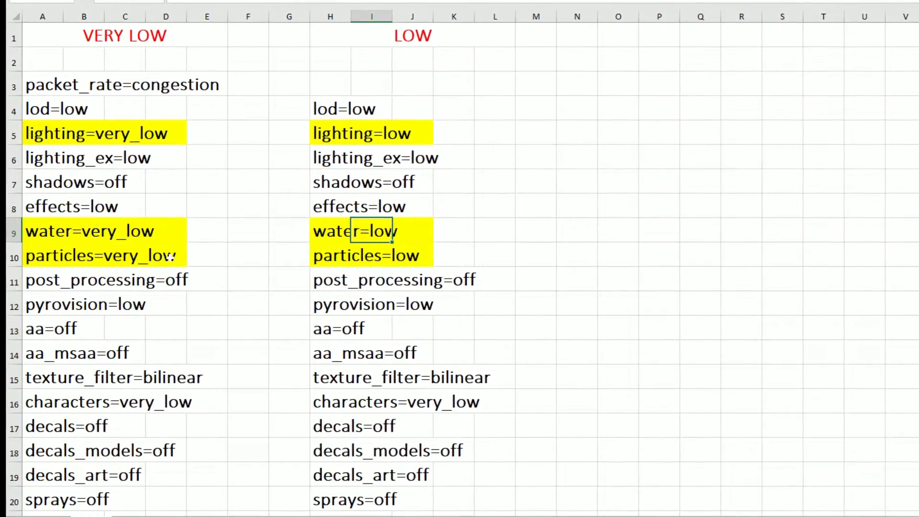
click(168, 256)
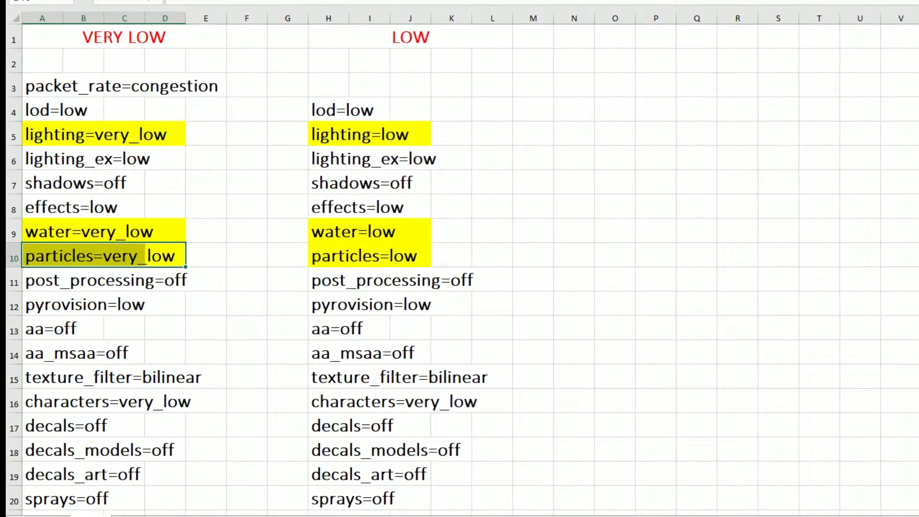
click(387, 261)
scroll(387, 261, down, 1)
scroll(140, 255, up, 1)
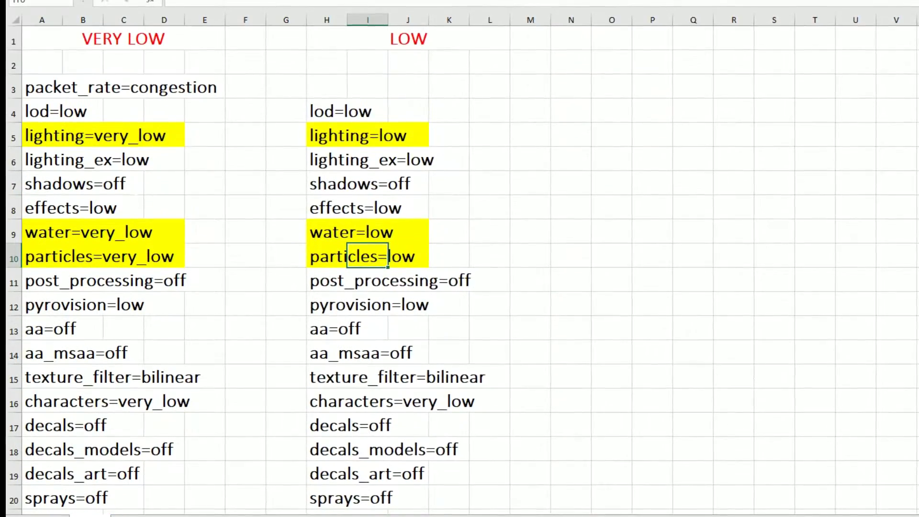
Compare the highlighted props setting in row 22 between the Very Low and Low presets
scroll(141, 256, down, 1)
scroll(140, 256, down, 3)
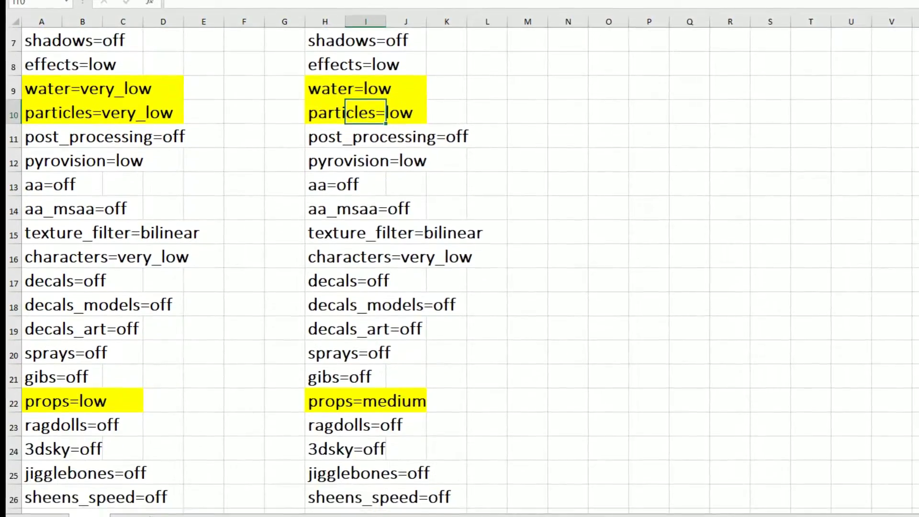
drag(121, 271, 48, 259)
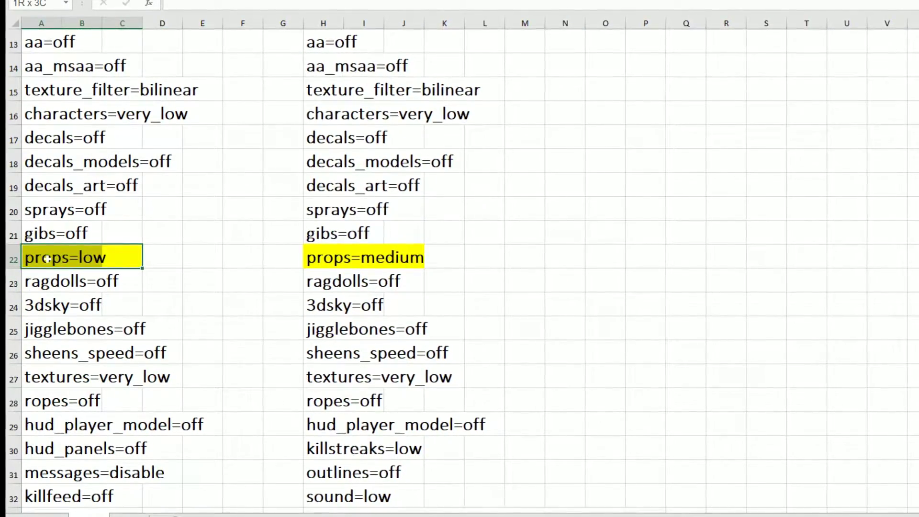
key(Right)
scroll(114, 331, up, 4)
scroll(114, 331, down, 3)
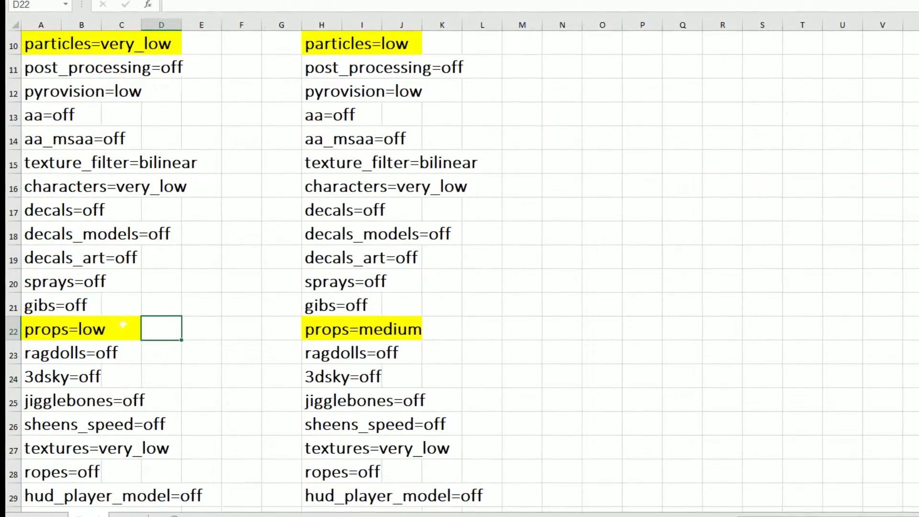
drag(114, 331, 46, 330)
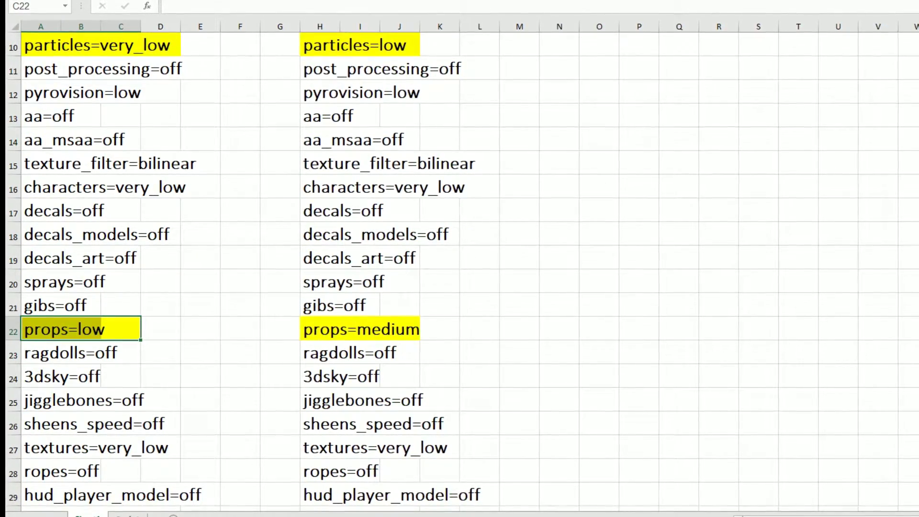
drag(305, 334, 415, 331)
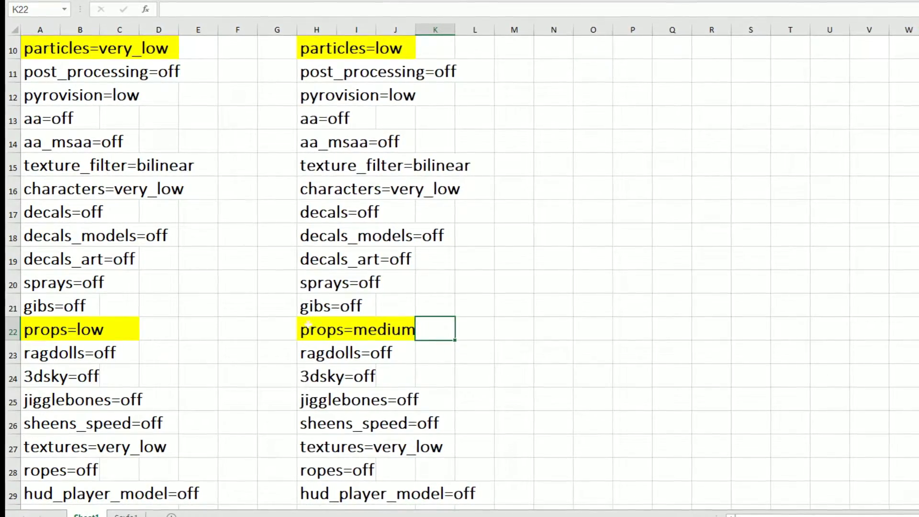
Review the remaining rows of both presets and mark the closing commands of the Low column up to tf_romevision_opt_in
scroll(305, 328, down, 1)
scroll(401, 263, down, 2)
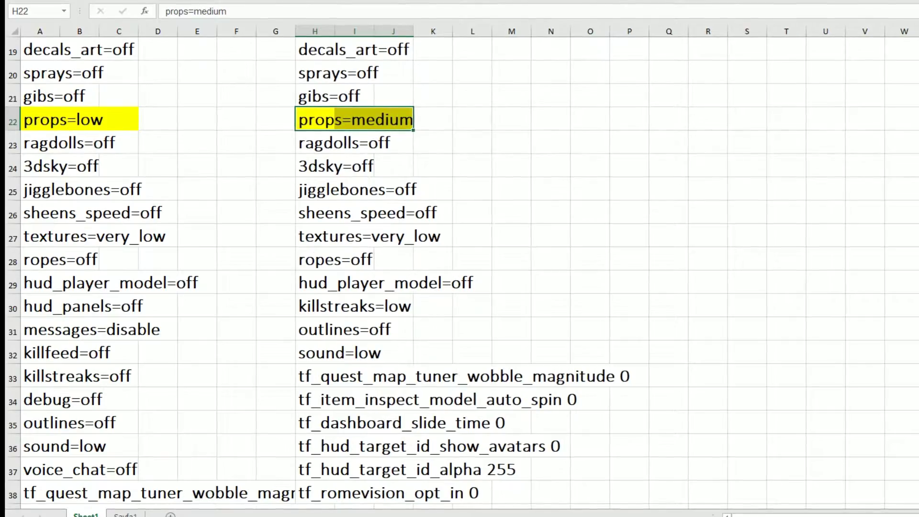
click(510, 211)
scroll(510, 211, down, 3)
scroll(510, 211, up, 8)
scroll(460, 269, up, 1)
scroll(460, 268, down, 13)
scroll(459, 269, up, 3)
drag(311, 214, 327, 125)
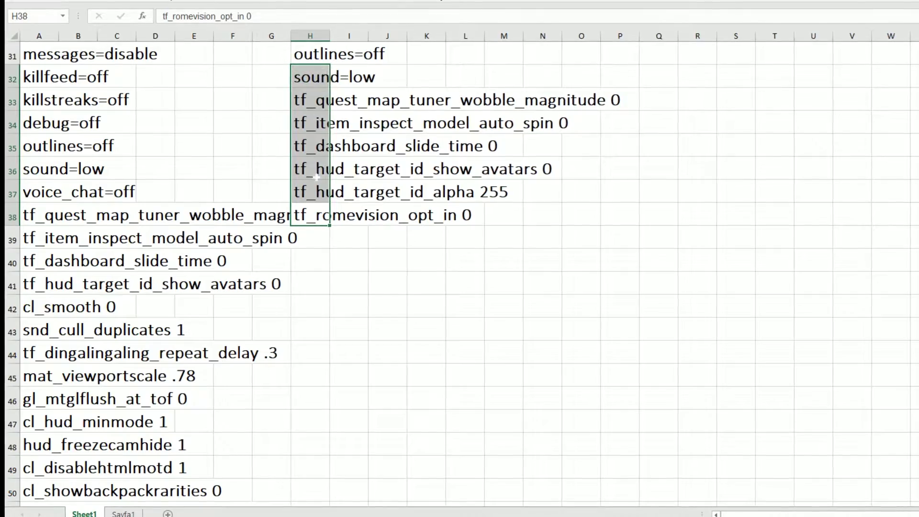
click(309, 261)
Mark the Very Low commands from tf_quest_map_tuner_wobble_magnitude through tf_sniper_fullcharge_bell to review the full list
drag(36, 216, 43, 353)
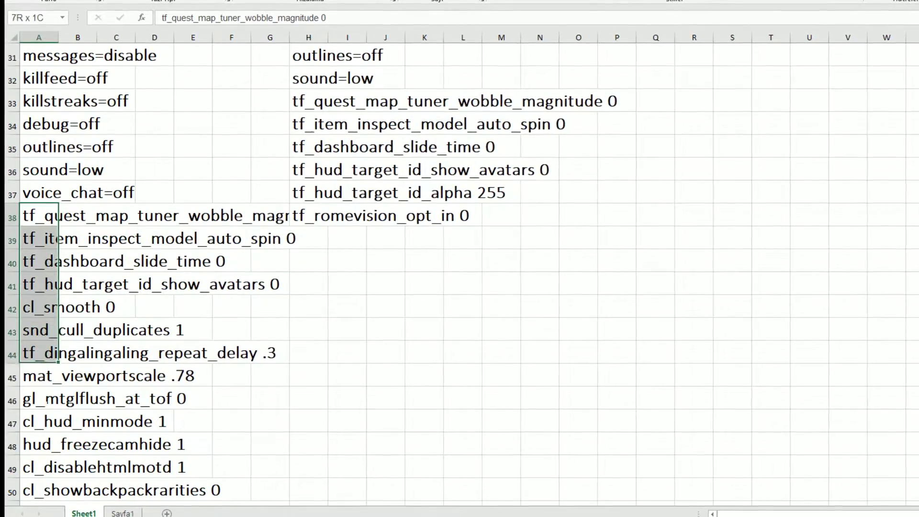
drag(42, 506, 36, 474)
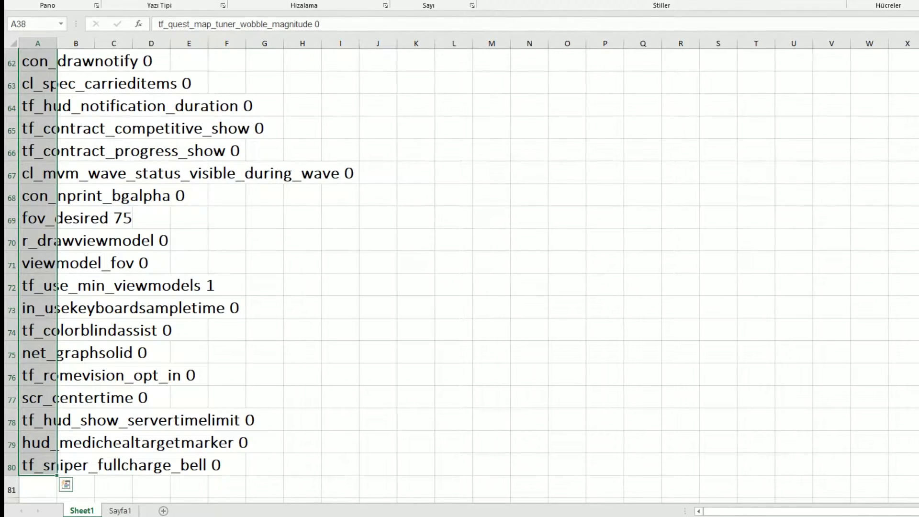
scroll(459, 268, down, 1)
click(113, 419)
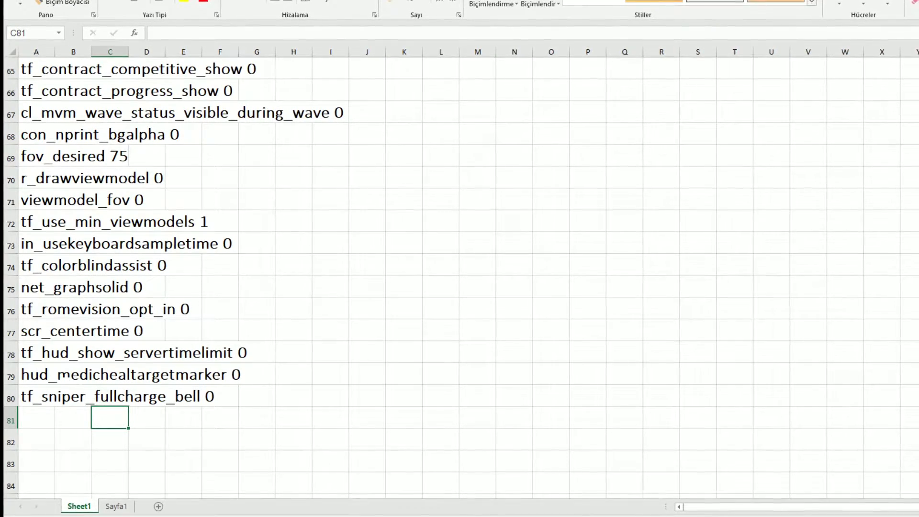
Examine the hud_medichealtargetmarker, tf_hud_show_servertimelimit and scr_centertime commands near the end of the Very Low list
click(148, 374)
drag(256, 375, 28, 375)
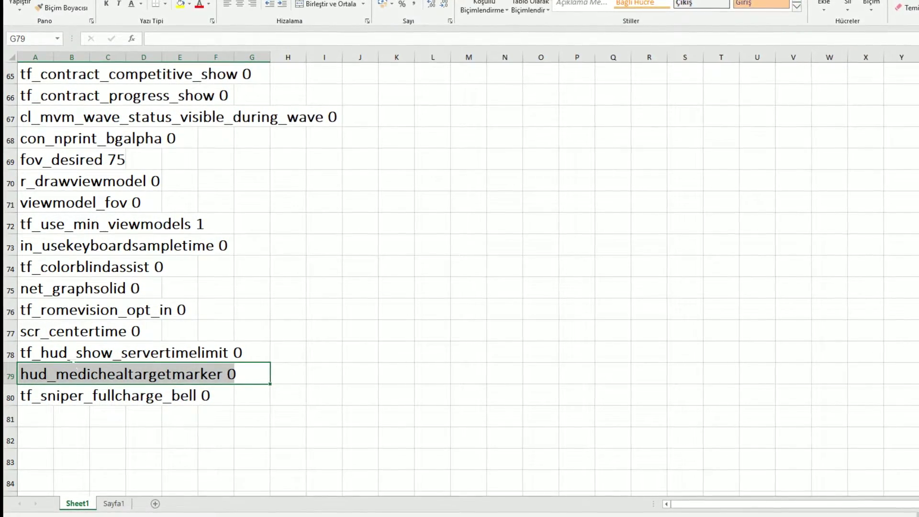
click(204, 354)
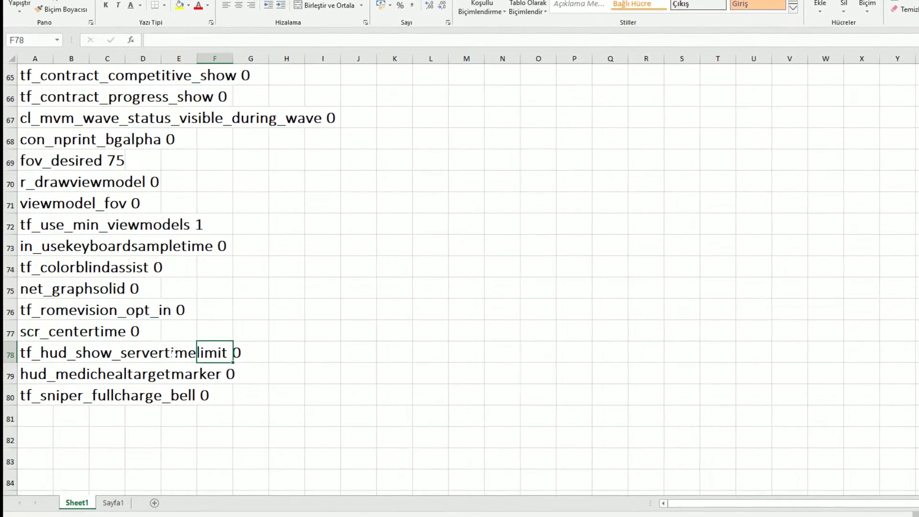
drag(249, 355, 33, 354)
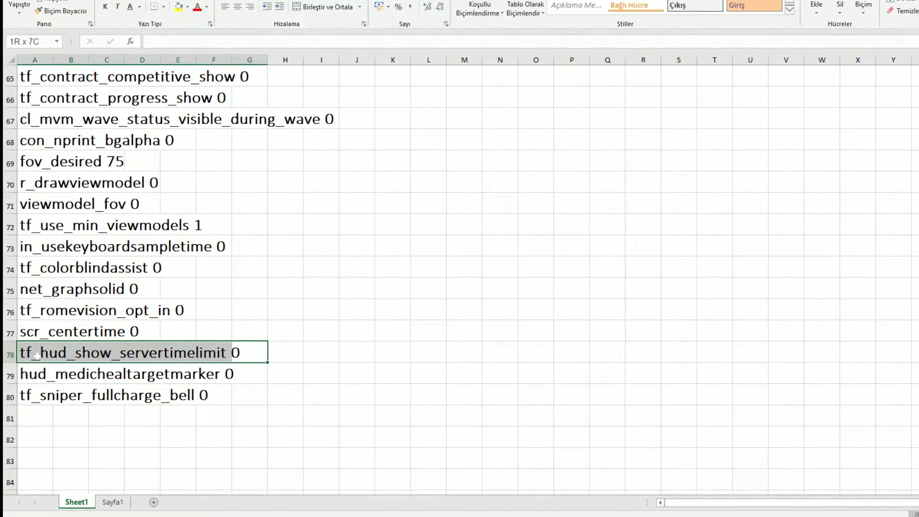
click(142, 331)
Examine the viewmodel_fov, fov_desired and cl_notifications commands in the Very Low list
scroll(142, 332, up, 1)
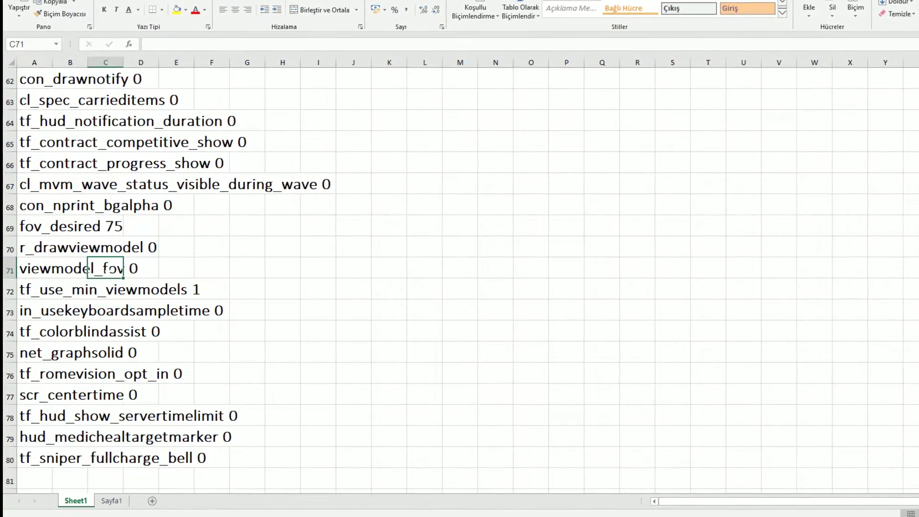
drag(42, 270, 24, 269)
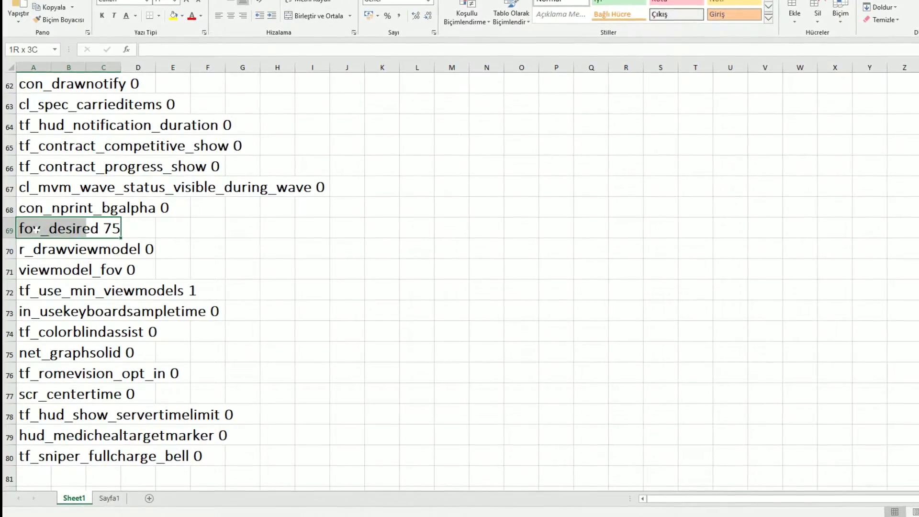
scroll(138, 249, up, 3)
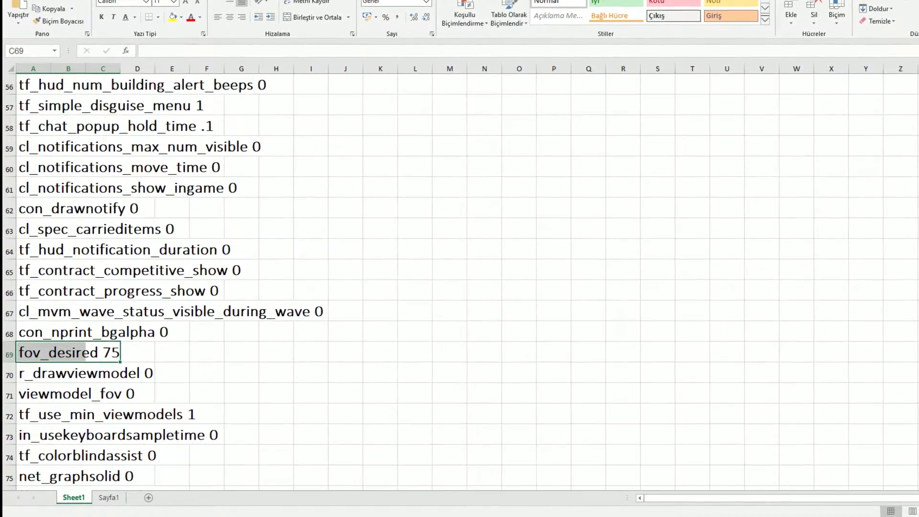
drag(68, 353, 67, 271)
scroll(65, 297, up, 1)
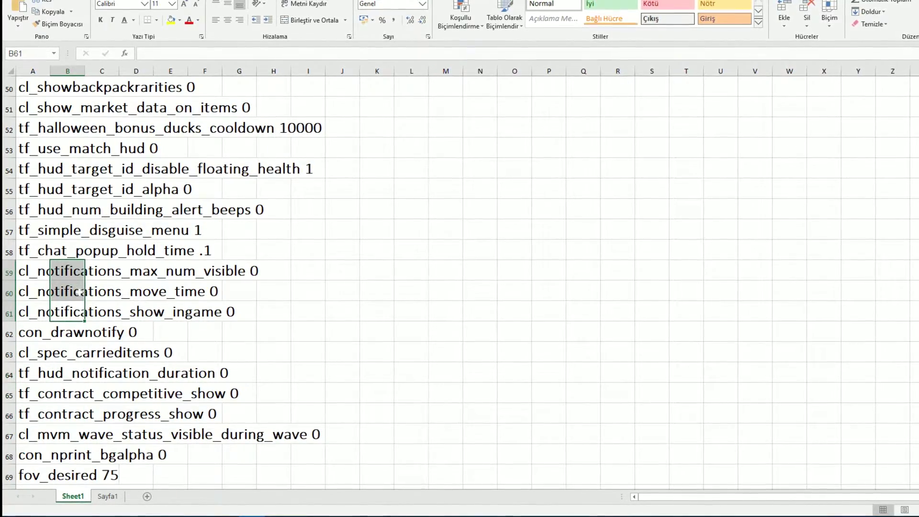
Examine the tf_chat_popup_hold_time and tf_hud_target_id_alpha commands in the Very Low list
scroll(88, 311, up, 3)
click(88, 311)
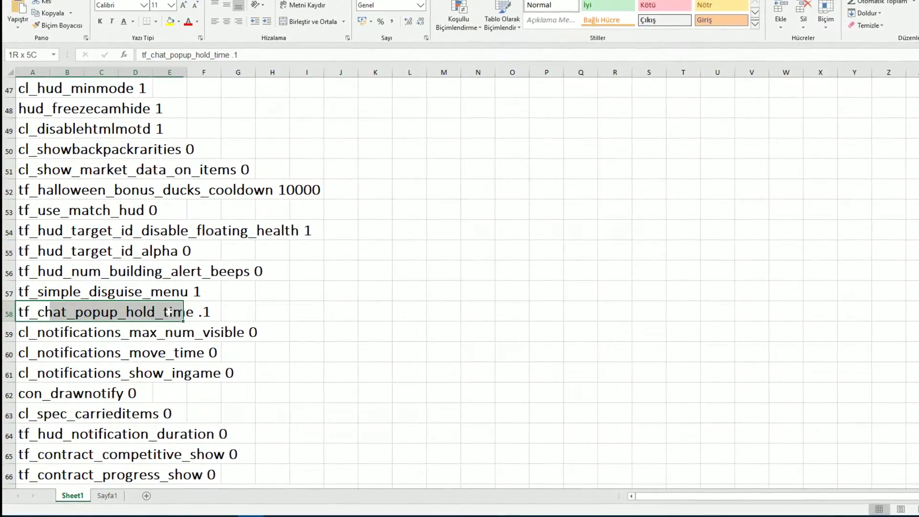
scroll(460, 278, down, 2)
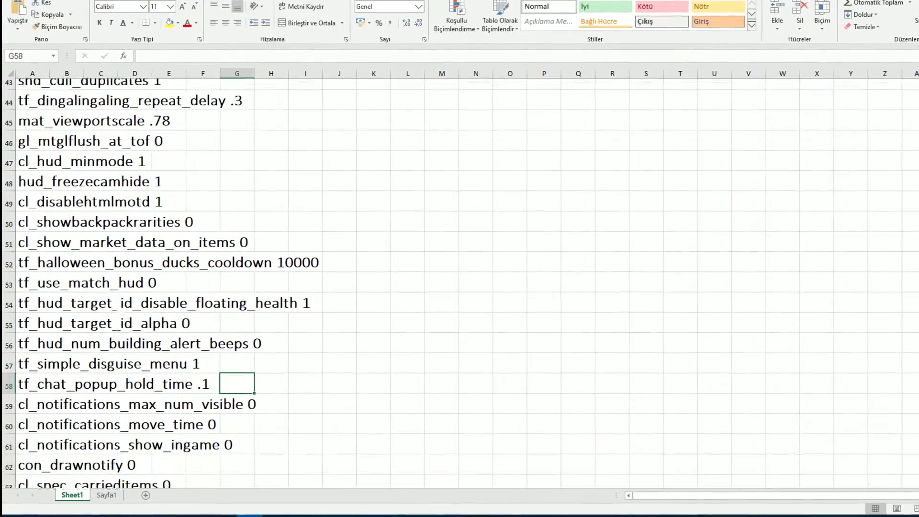
click(300, 253)
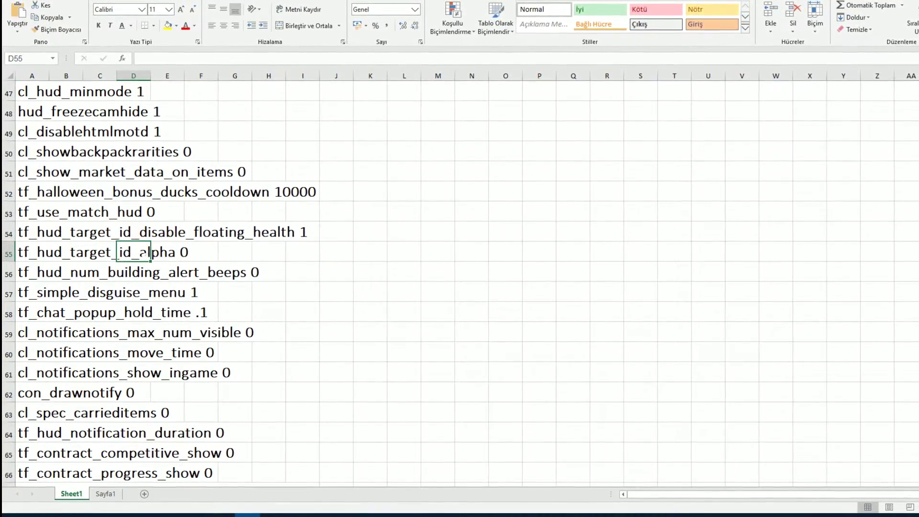
drag(71, 253, 50, 252)
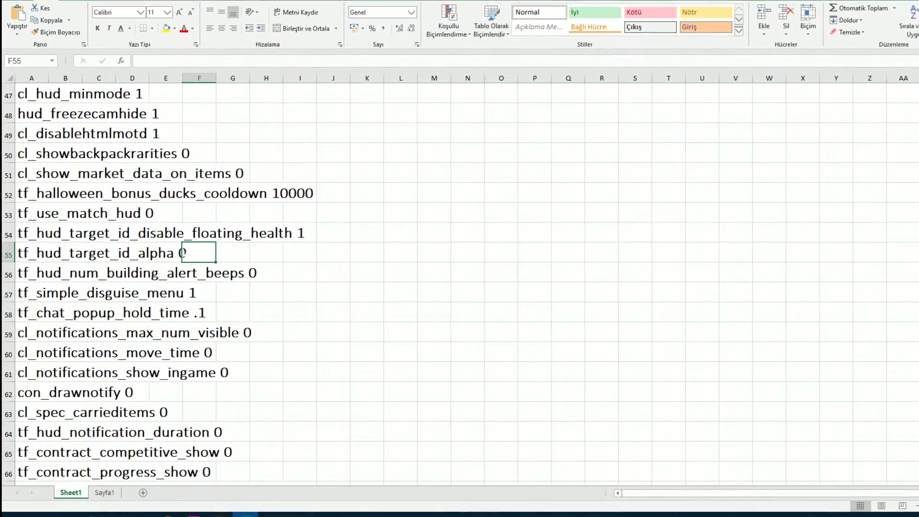
drag(152, 254, 181, 254)
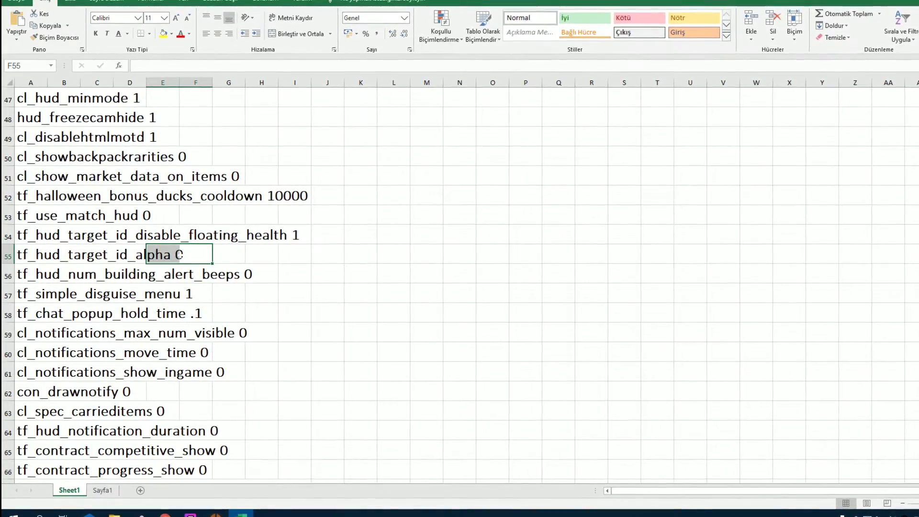
Mark the tf_use_match_hud command in the Very Low list to examine it
drag(163, 216, 43, 219)
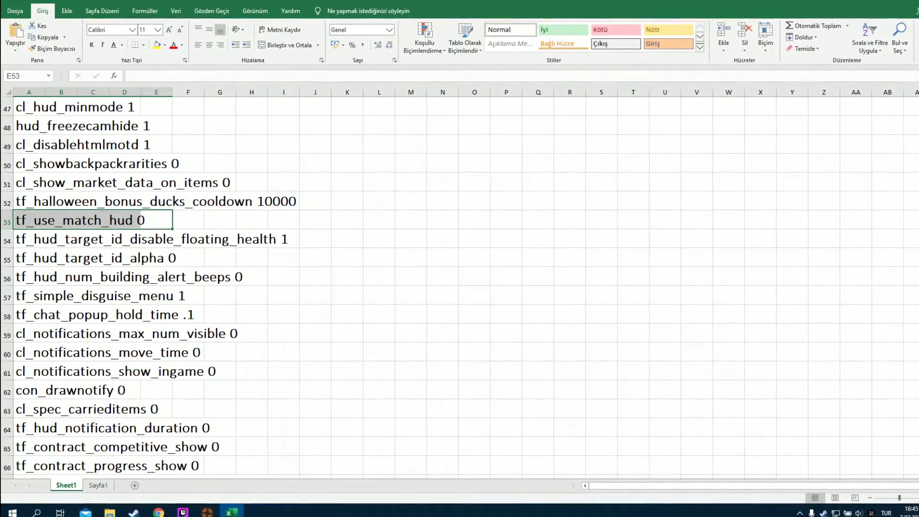
click(218, 239)
drag(158, 221, 44, 222)
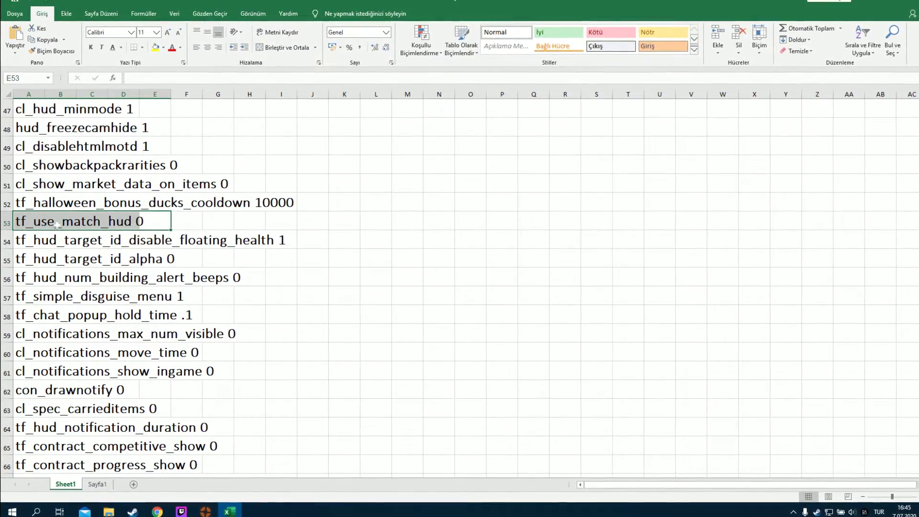
Mark the mat_viewportscale command in the Very Low list to examine it
scroll(62, 225, up, 2)
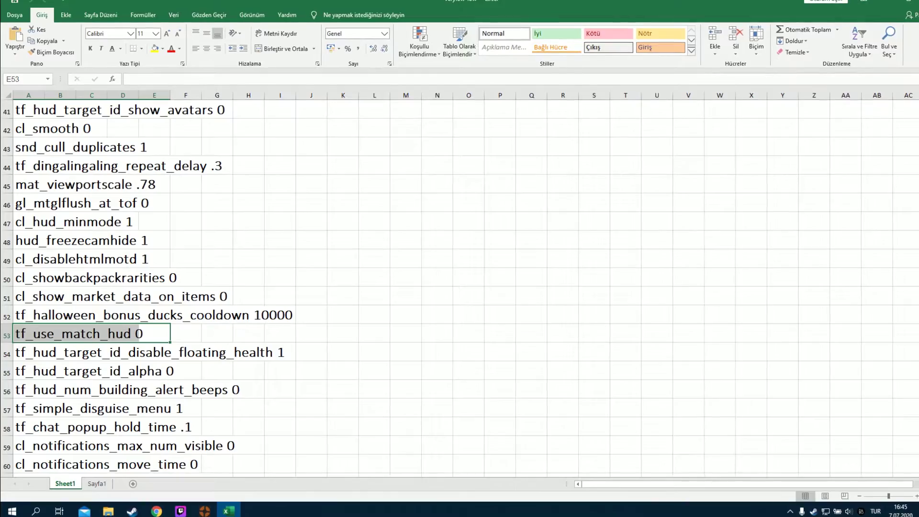
scroll(335, 287, up, 1)
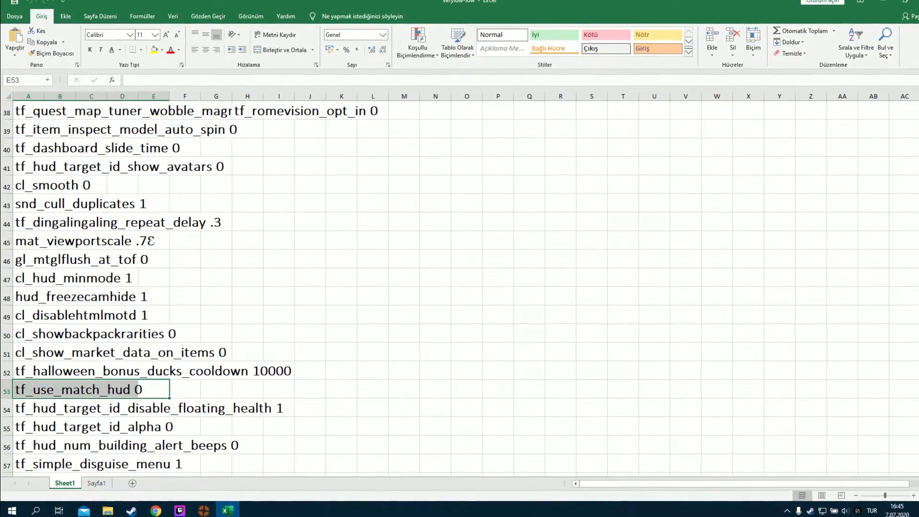
click(91, 241)
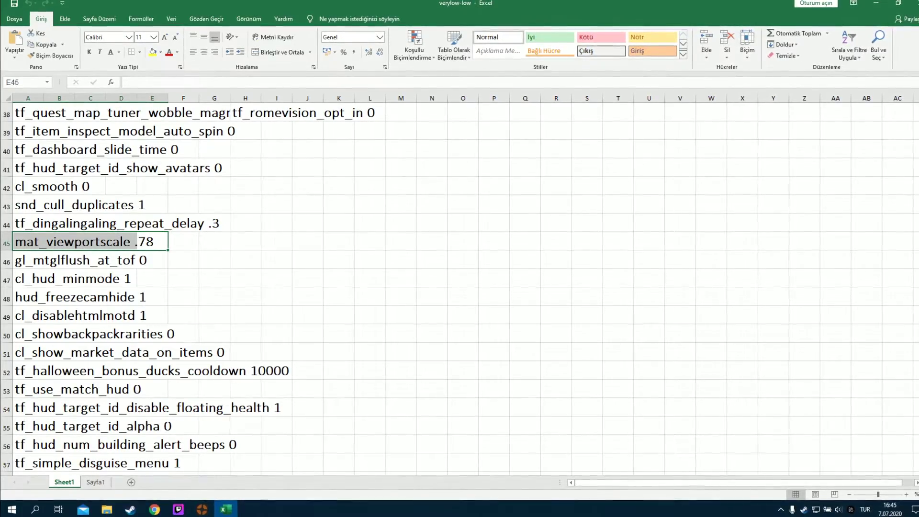
key(Right)
drag(152, 242, 28, 242)
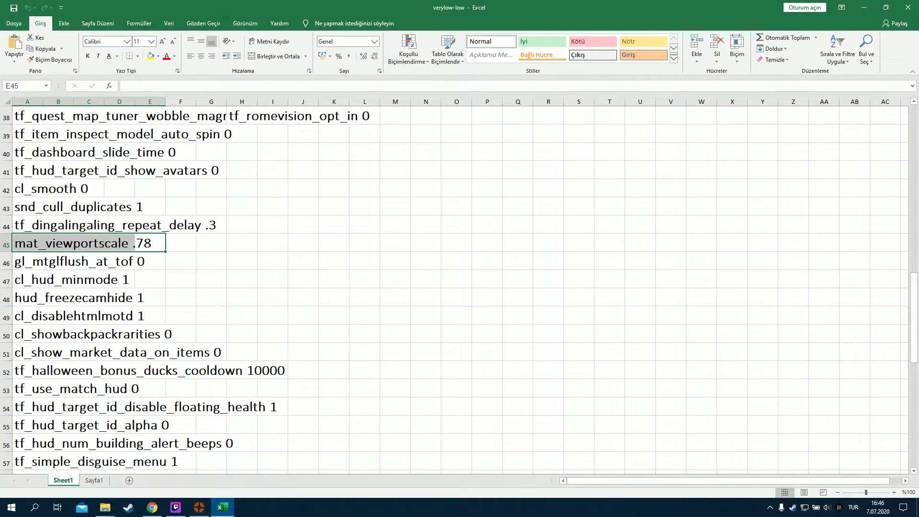
Switch to Twitch Studio to change the main screen share's capture source, and continue in the Team Fortress 2 match
click(181, 511)
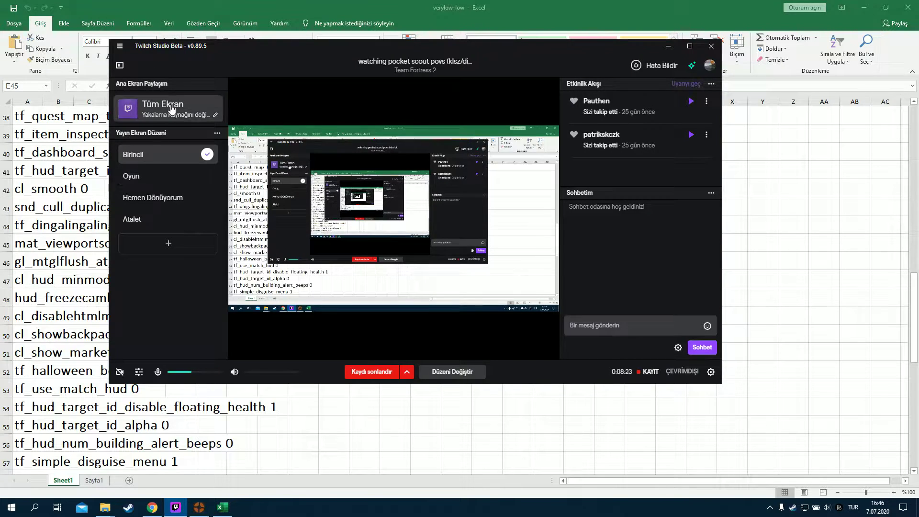
click(172, 107)
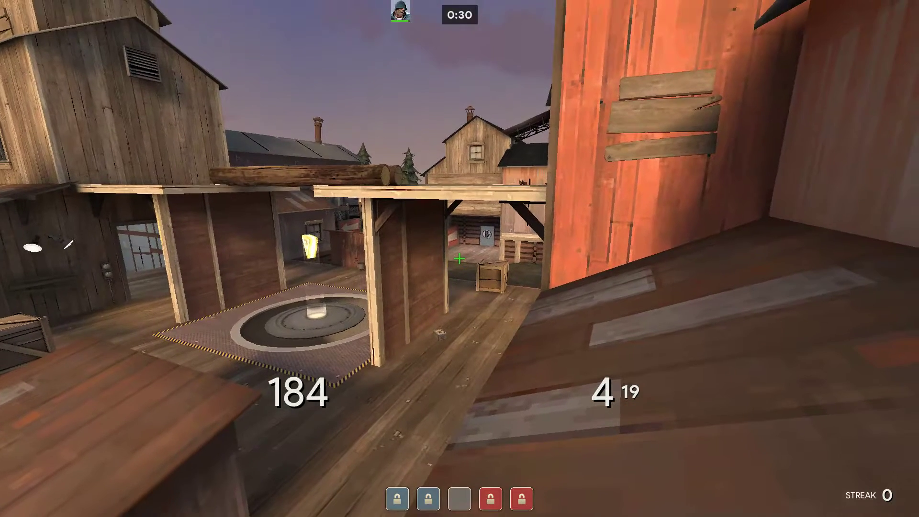
key(w)
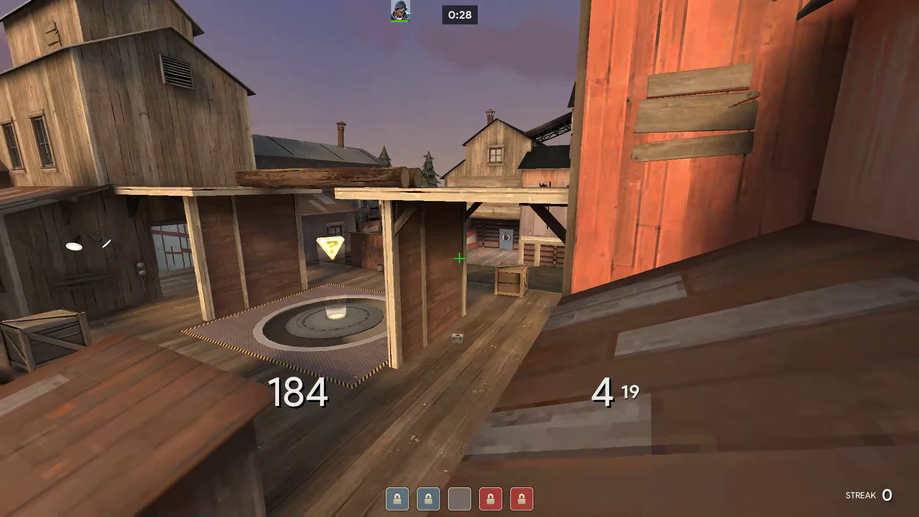
With the melee weapon drawn, set mat_viewportscale to 0.78 in the console and look around the central control point
key(3)
key(grave)
text(mat_viewportscale 0.7)
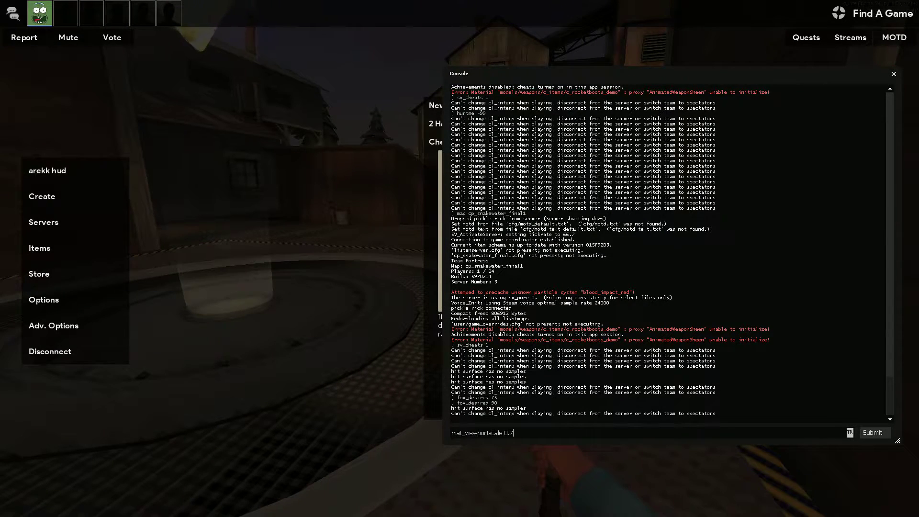
text(8)
key(Return)
key(grave)
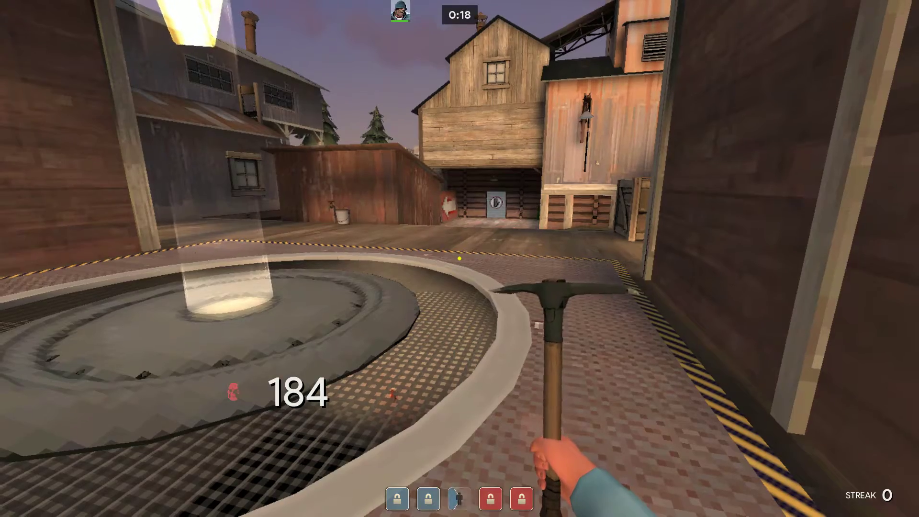
key(w)
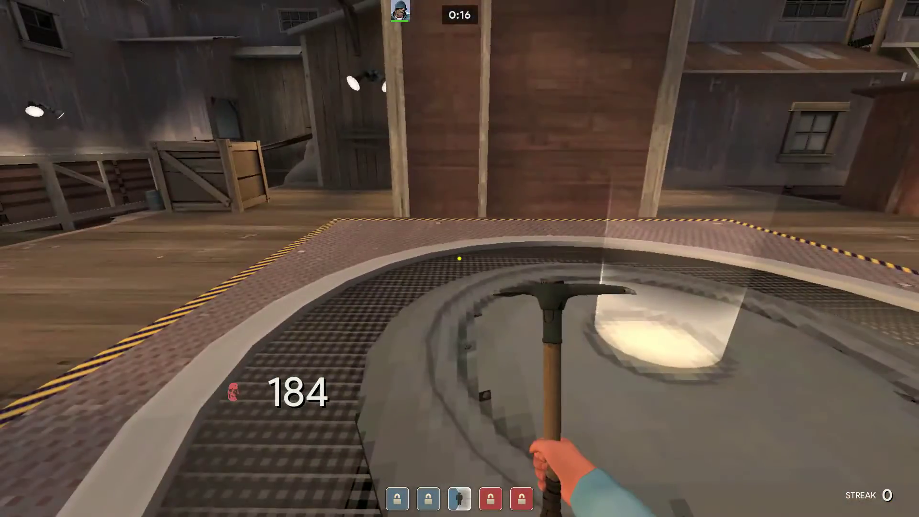
key(w)
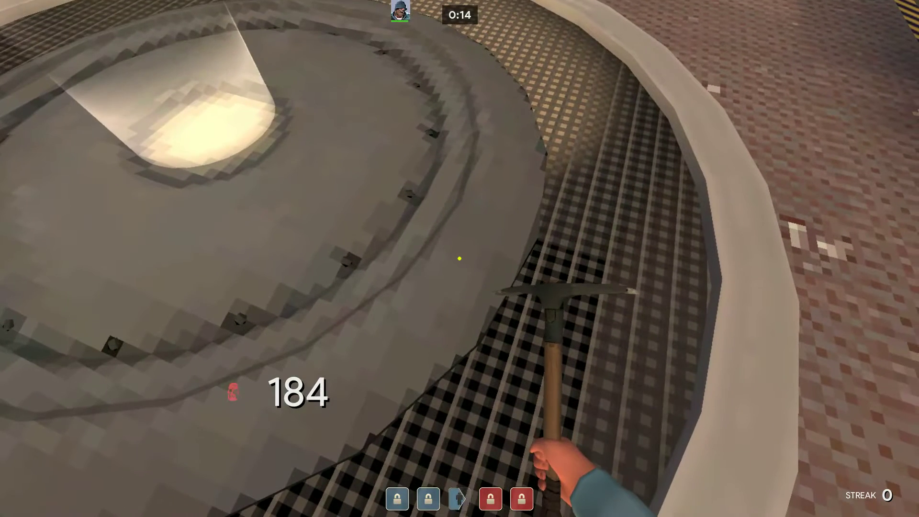
key(space)
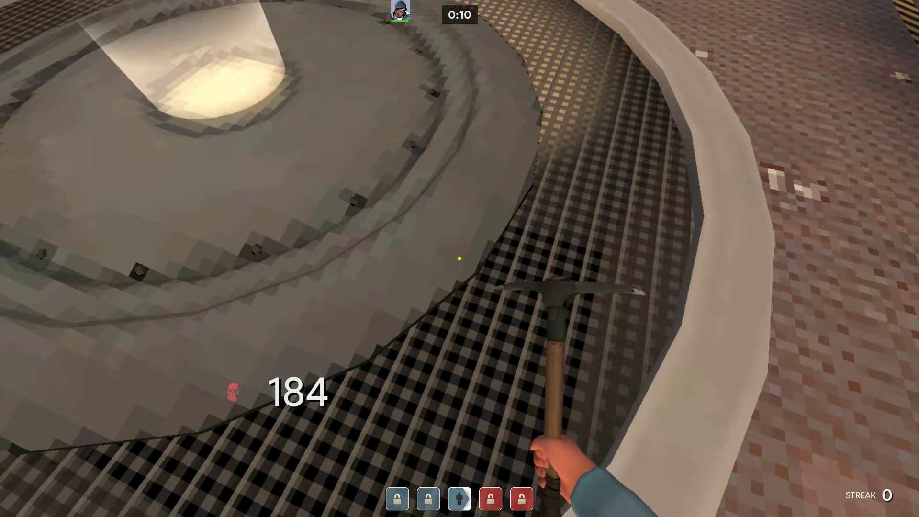
Lower mat_viewportscale to 0.3 and further to 0.1 in the console to compare the image quality
key(grave)
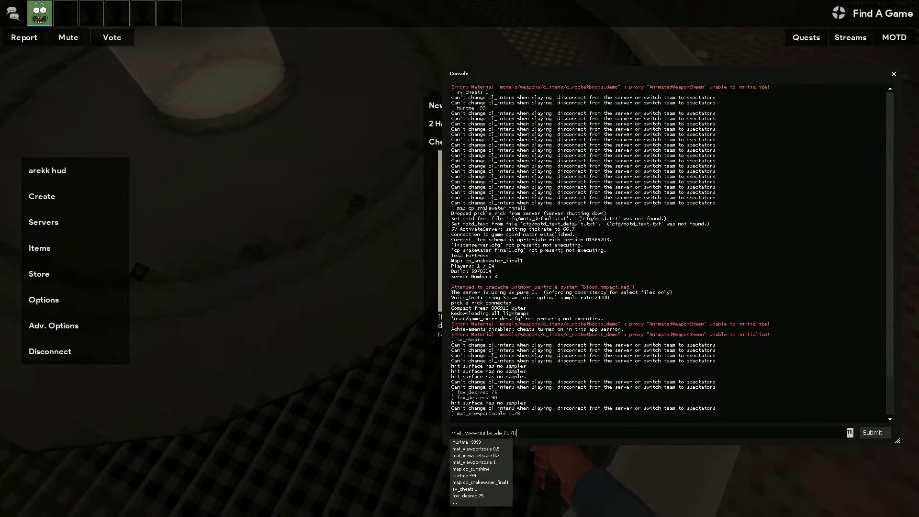
key(BackSpace)
text(3)
key(Return)
key(grave)
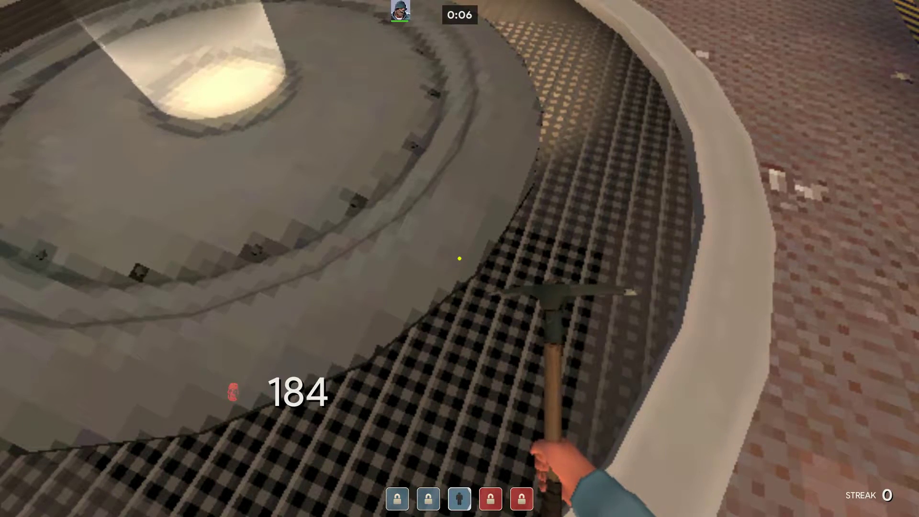
mouse_move(459, 259)
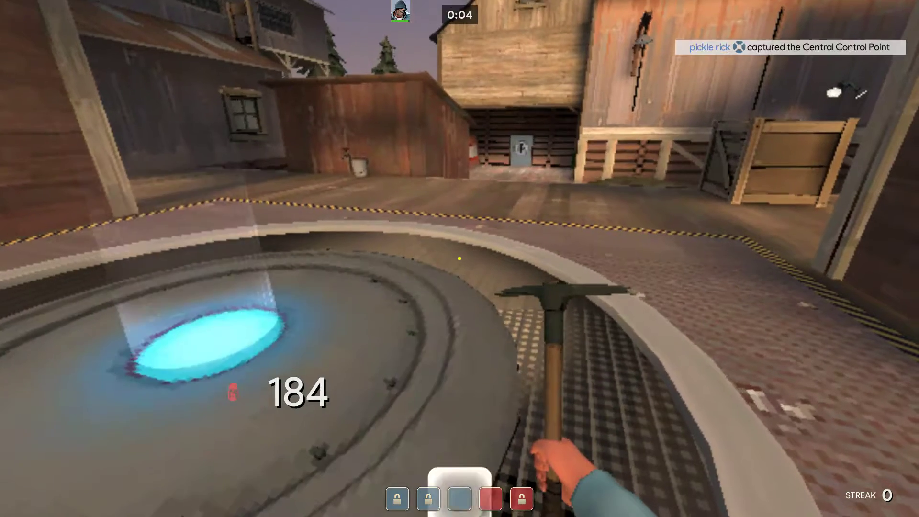
key(grave)
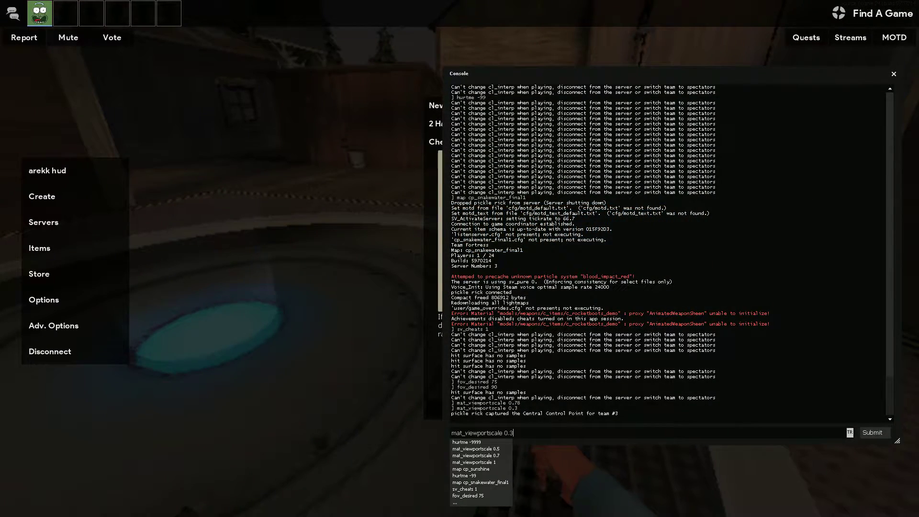
key(grave)
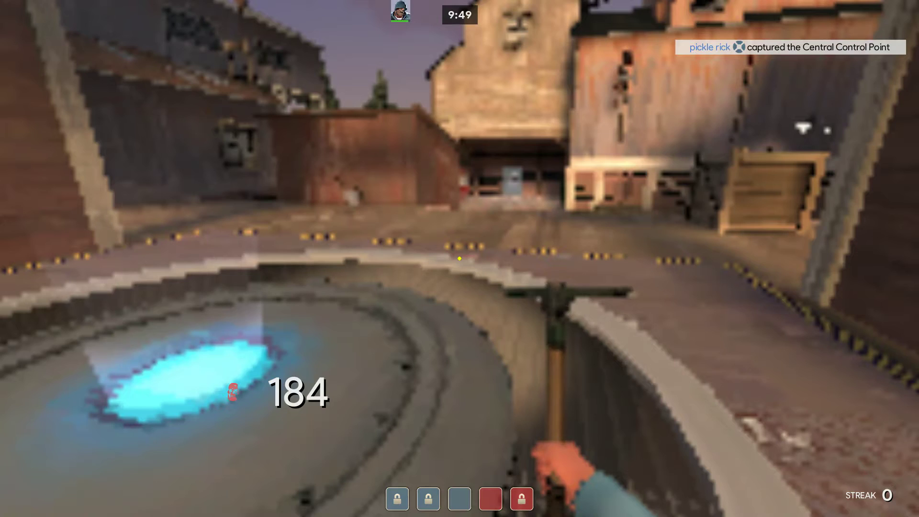
Set mat_viewportscale back to 0.78 in the console and look around the control point area
key(grave)
key(BackSpace)
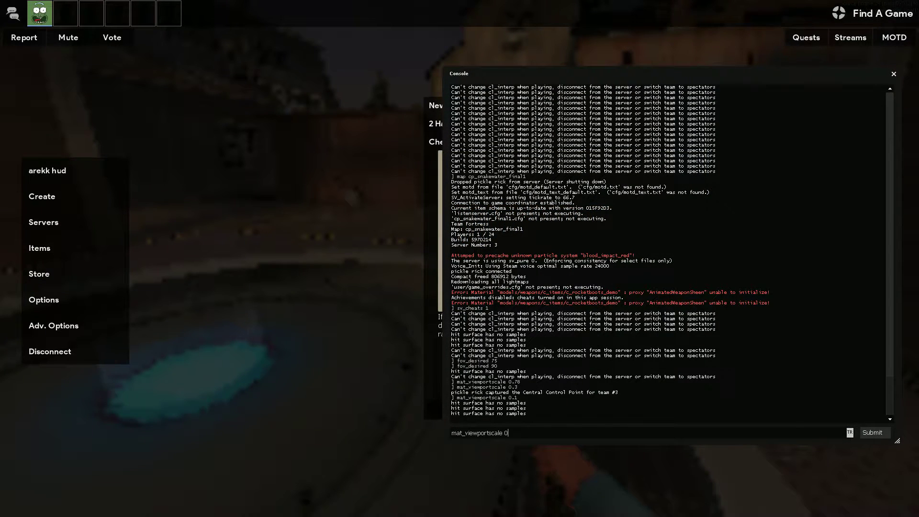
text(78)
key(Return)
key(grave)
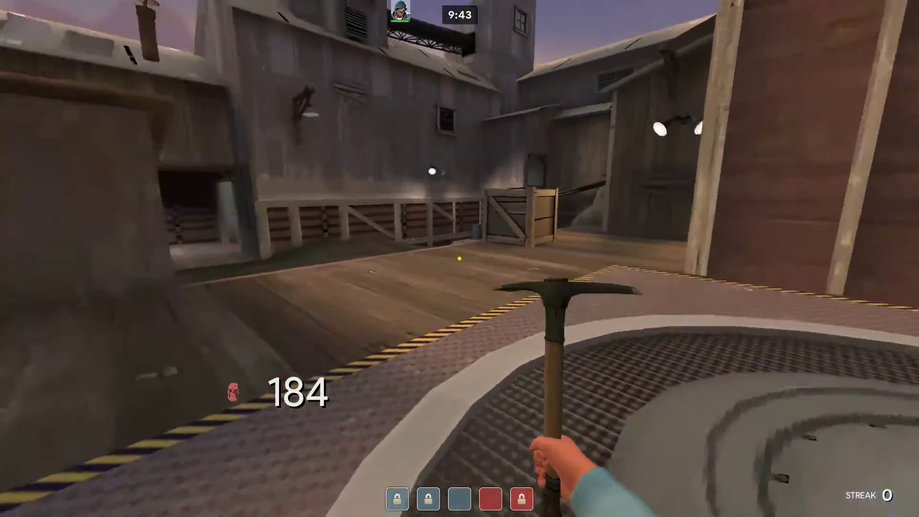
key(w)
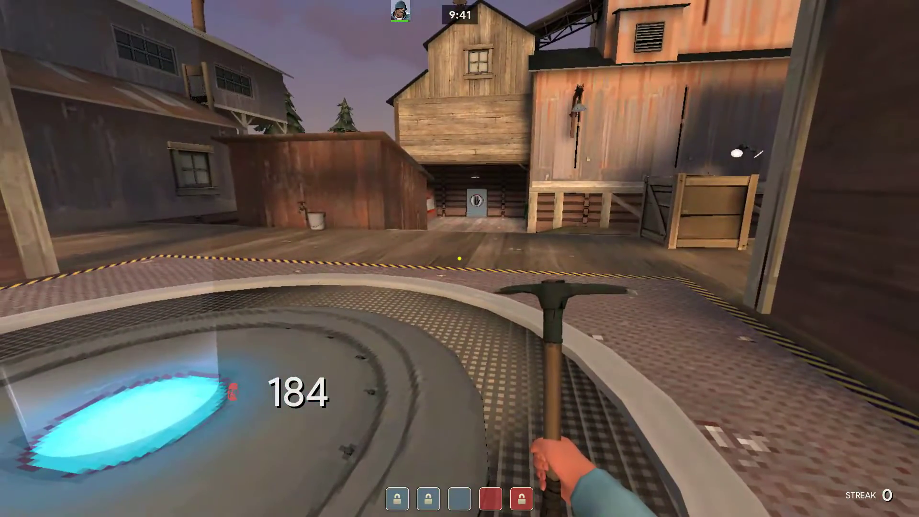
Set mat_viewportscale to 1 in the console and inspect the surroundings with the primary weapon equipped
key(Up)
key(Up)
key(BackSpace)
key(BackSpace)
key(BackSpace)
text(1)
key(Return)
key(Escape)
key(w)
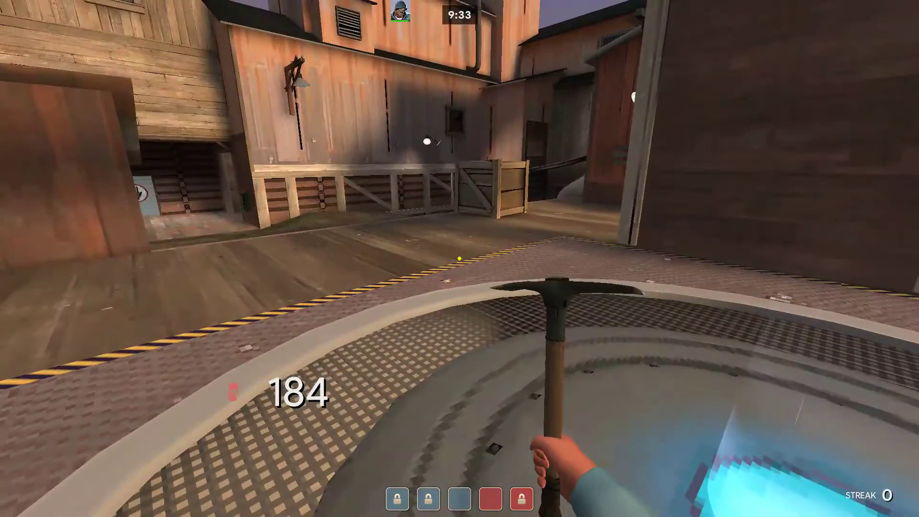
key(1)
key(w)
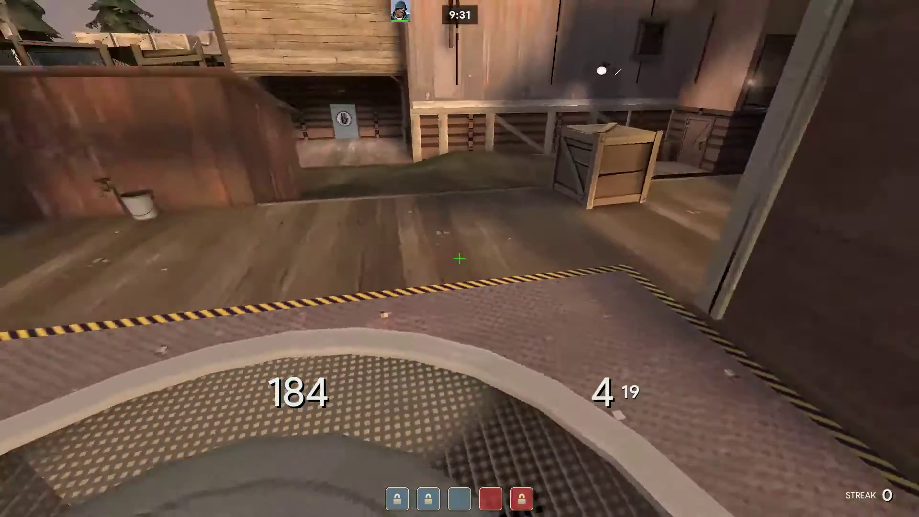
mouse_move(459, 259)
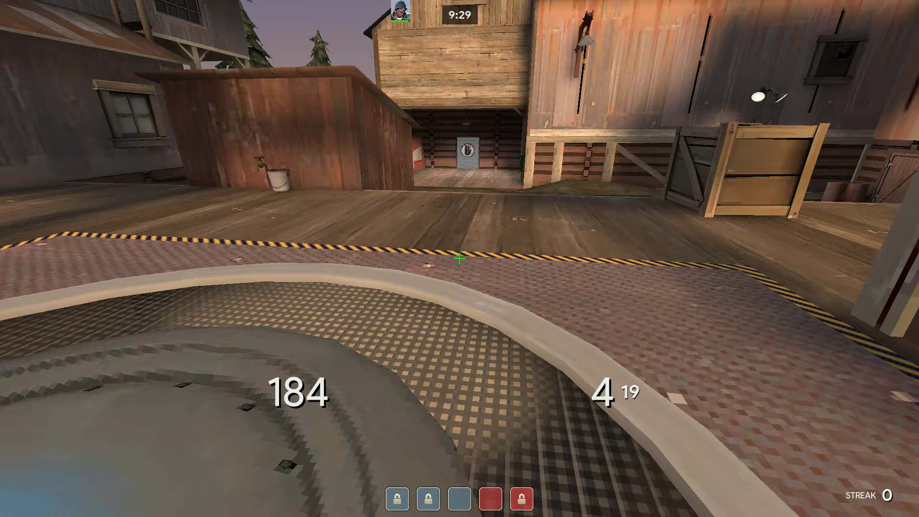
Leave the game and switch back to the verylow-low workbook in Excel
key(alt+Tab)
click(374, 365)
click(369, 3)
scroll(149, 225, up, 2)
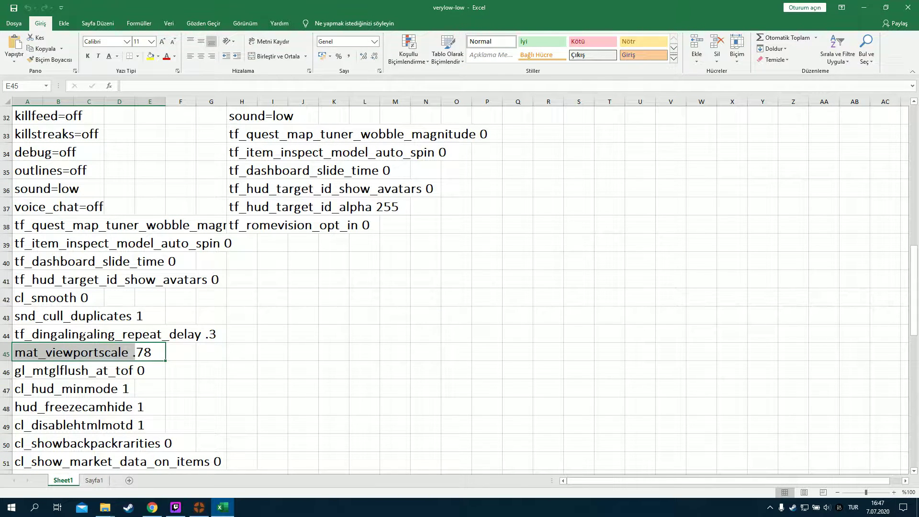
Compare the Very Low and Low columns once more, from their headings down to the end of the lists
click(58, 262)
scroll(59, 261, up, 10)
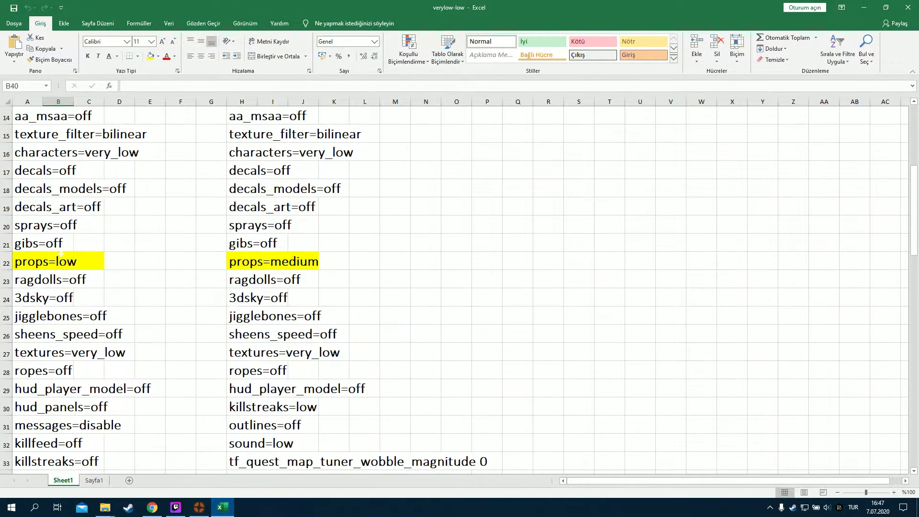
click(304, 115)
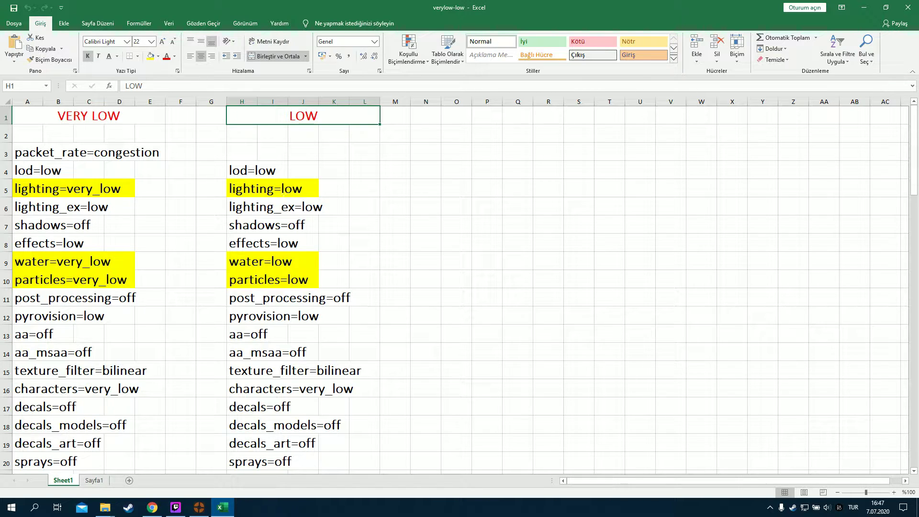
click(334, 189)
scroll(334, 188, down, 4)
scroll(459, 287, up, 4)
scroll(460, 287, down, 20)
scroll(550, 151, down, 5)
Close the workbook and switch to Chrome to show the Low and Very Low presets on the mastercomfig download page
key(alt+F4)
click(152, 507)
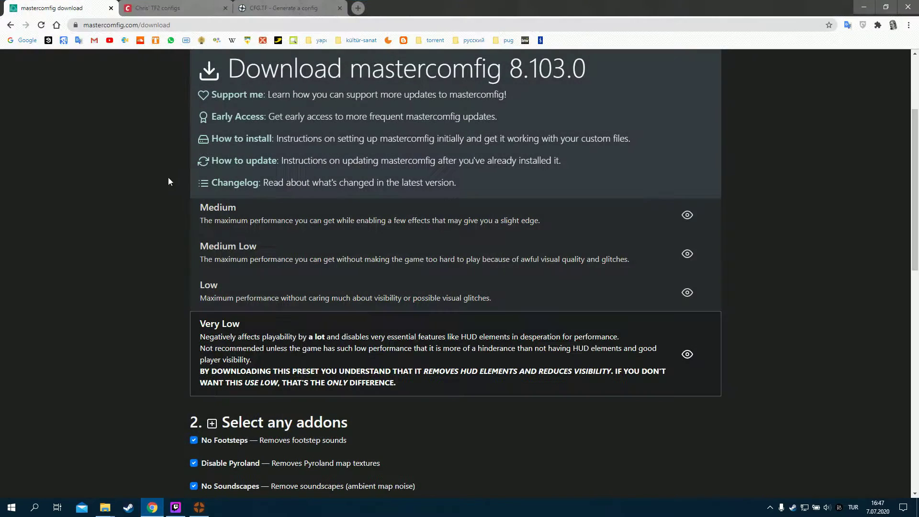
scroll(173, 253, down, 1)
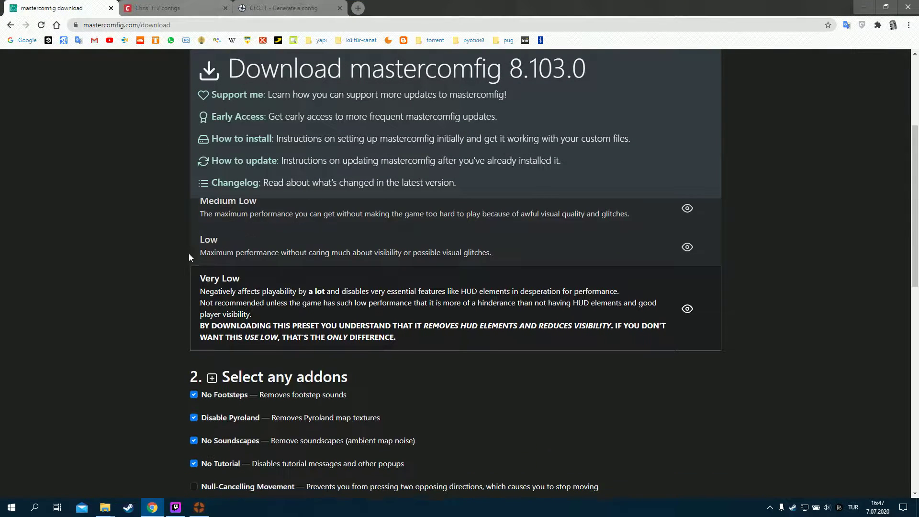
Select mastercomfig's Low preset, review the addon list and enable the No Tutorial addon
click(225, 249)
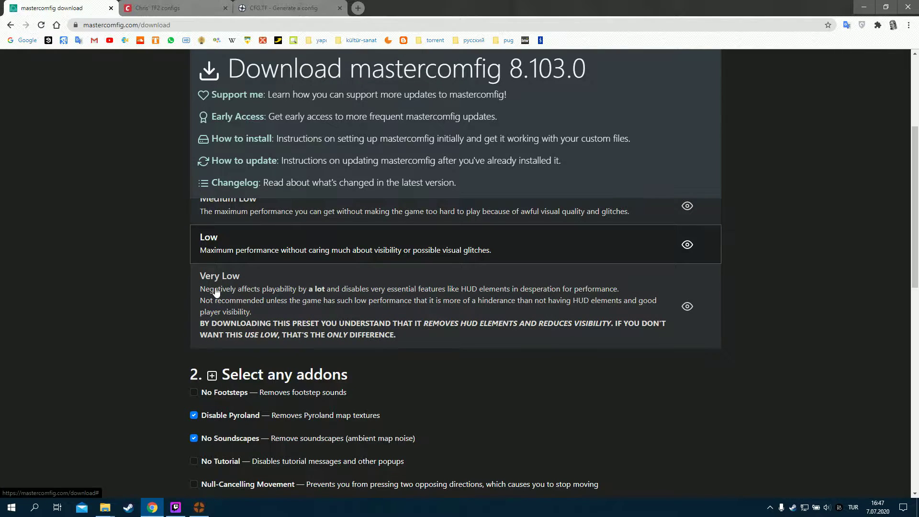
scroll(226, 312, up, 1)
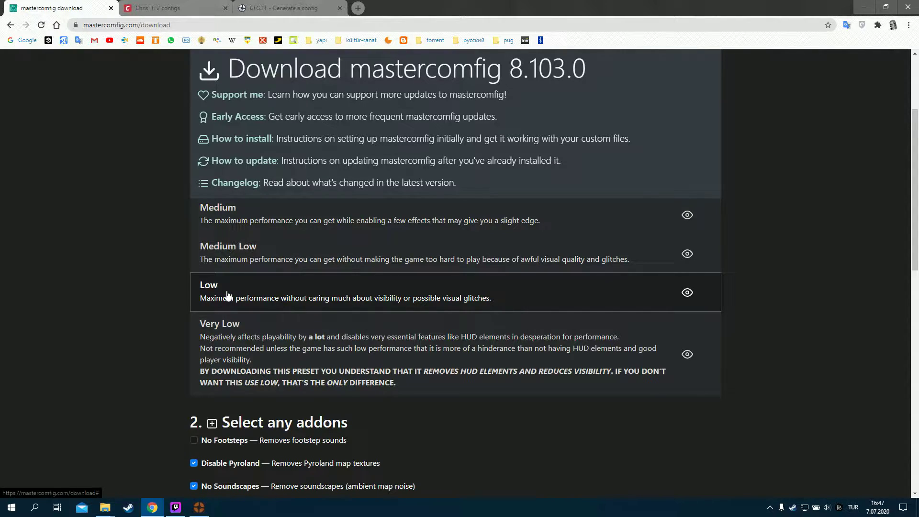
scroll(129, 294, down, 4)
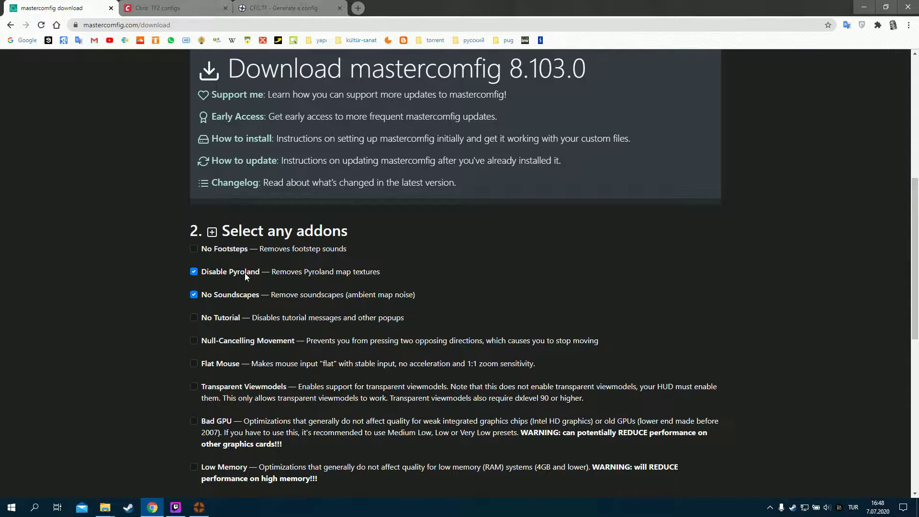
scroll(208, 249, down, 1)
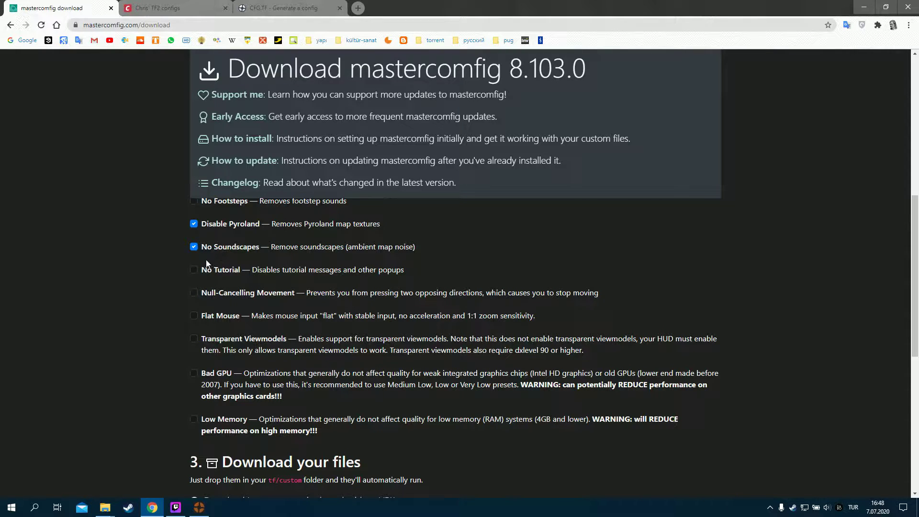
scroll(229, 248, up, 1)
scroll(222, 266, down, 1)
scroll(236, 265, down, 1)
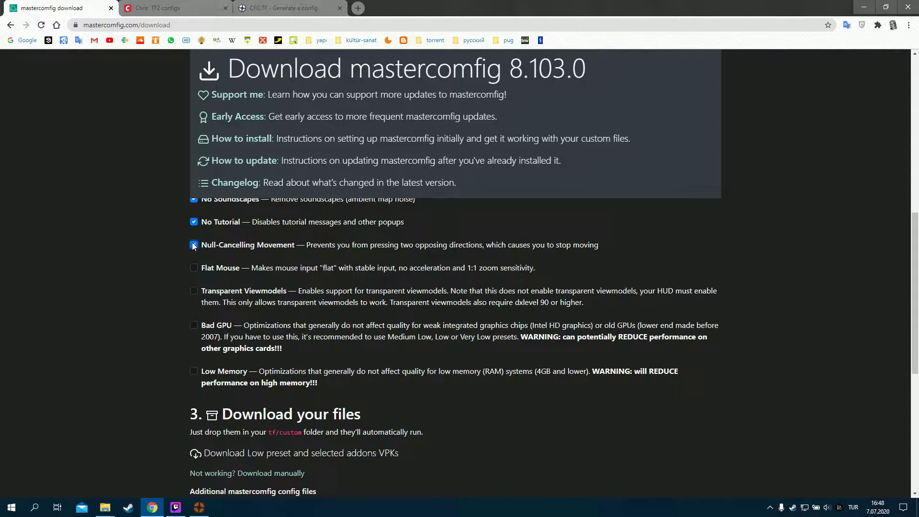
Enable the Null-Cancelling Movement addon and highlight its name in the addon list
click(194, 245)
drag(202, 245, 300, 244)
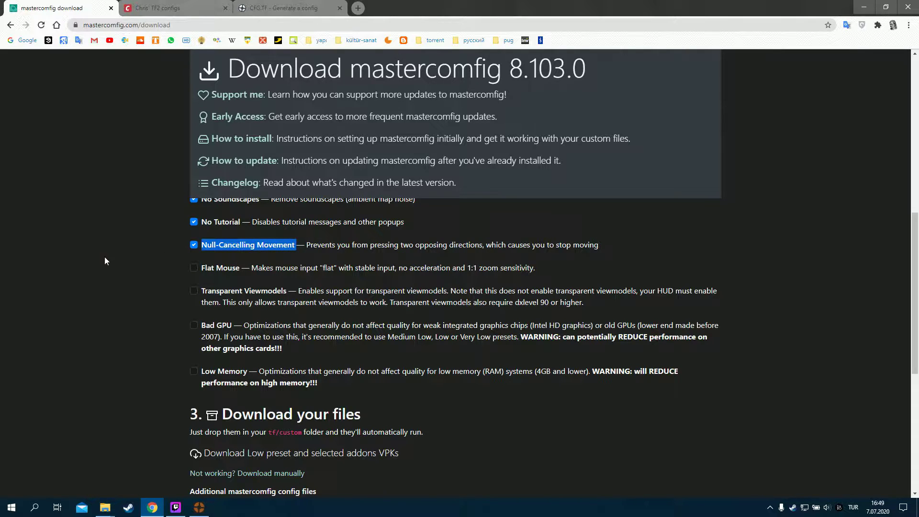
click(156, 251)
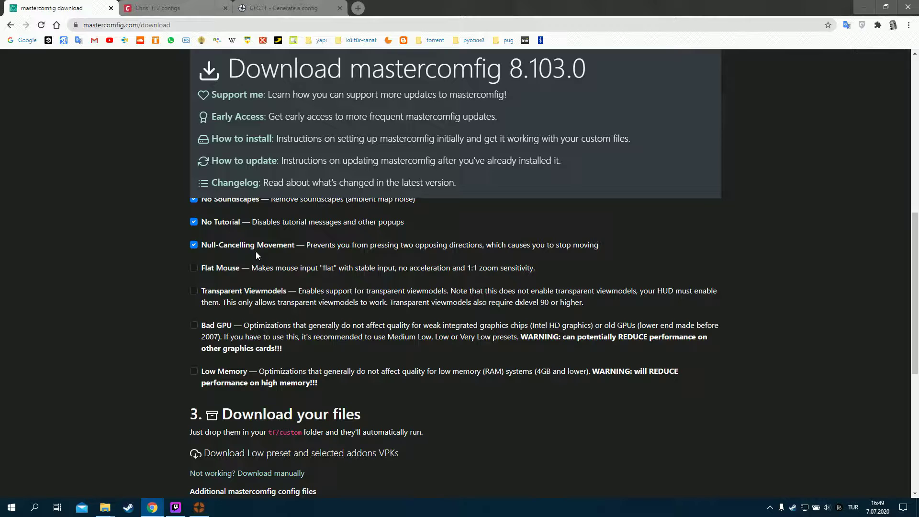
drag(203, 247, 296, 247)
click(194, 245)
Highlight the "dxlevel 90 or higher" requirement of Transparent Viewmodels, and leave both that addon and Flat Mouse switched off
scroll(173, 237, down, 1)
scroll(168, 220, up, 1)
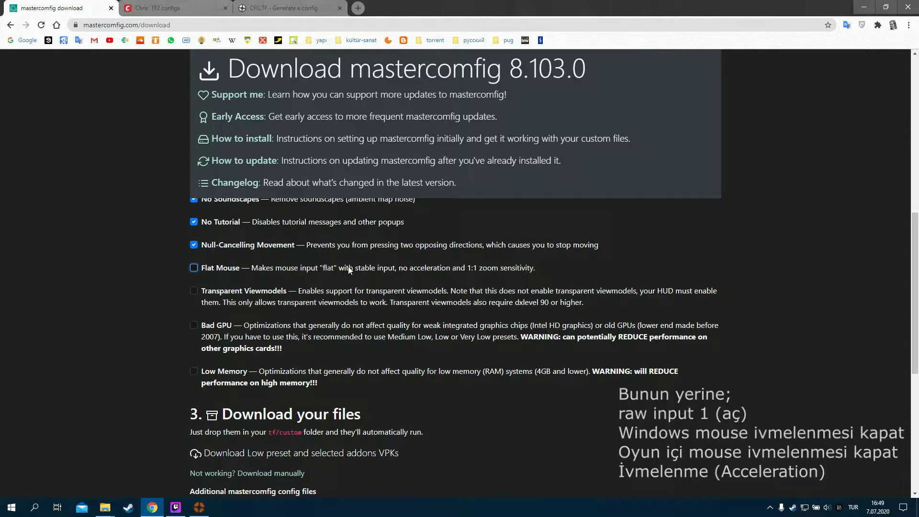
scroll(134, 241, down, 1)
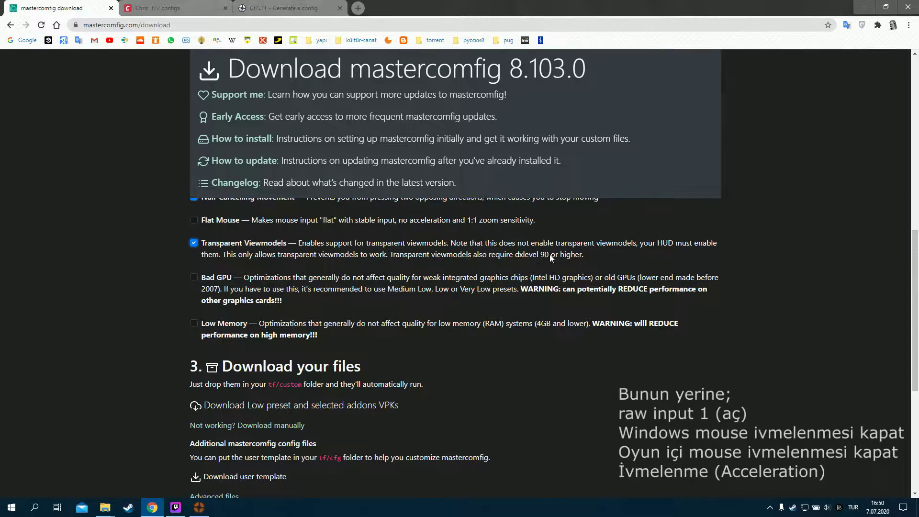
drag(541, 255, 584, 256)
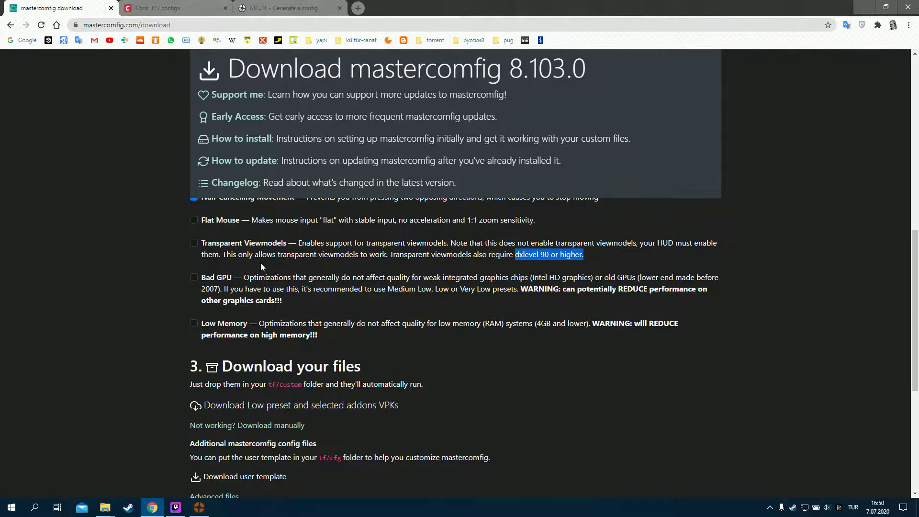
click(137, 258)
click(195, 245)
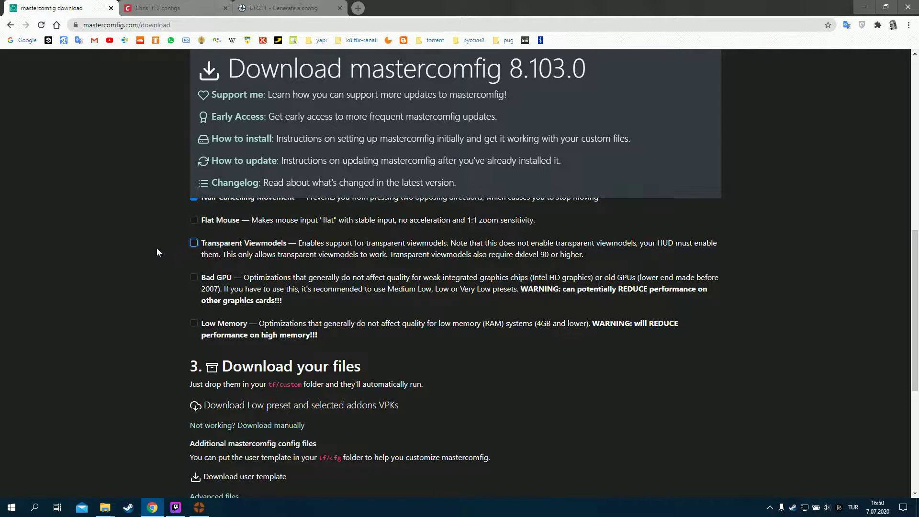
Leave the Bad GPU and Low Memory addons off and review the chosen Low preset and enabled addons down to the download section
scroll(158, 248, down, 1)
click(141, 274)
click(193, 325)
scroll(239, 292, up, 4)
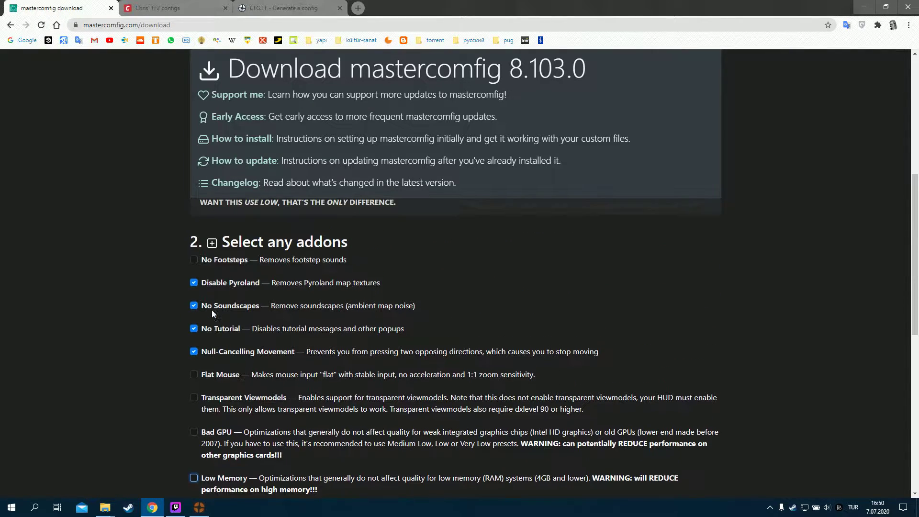
scroll(216, 206, down, 1)
scroll(216, 206, up, 3)
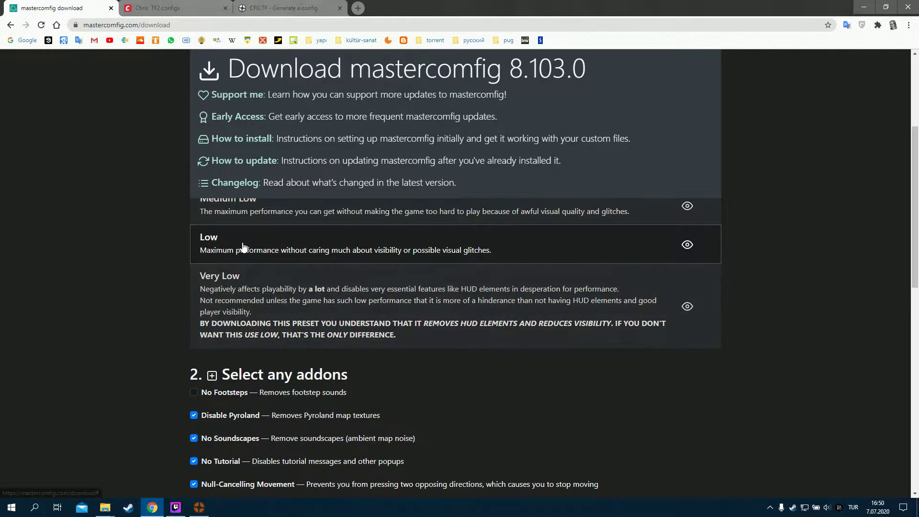
scroll(199, 308, down, 3)
scroll(199, 309, down, 1)
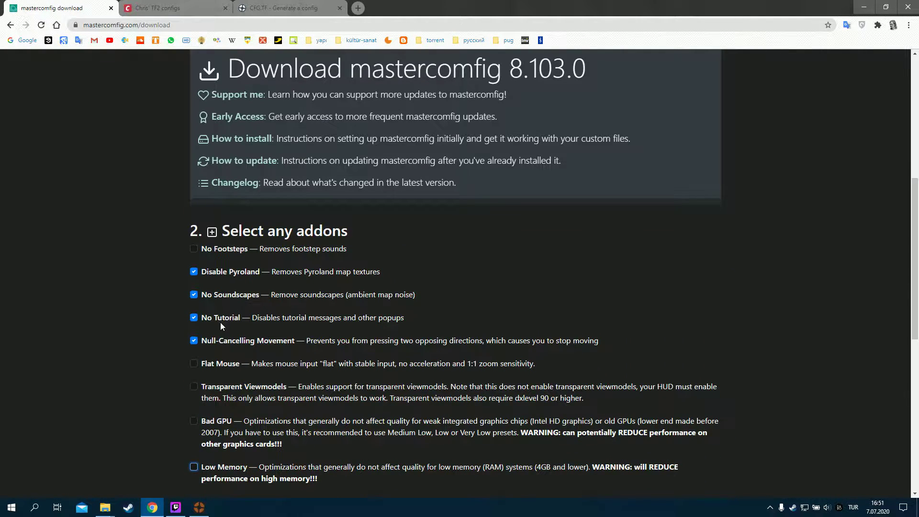
scroll(221, 326, down, 1)
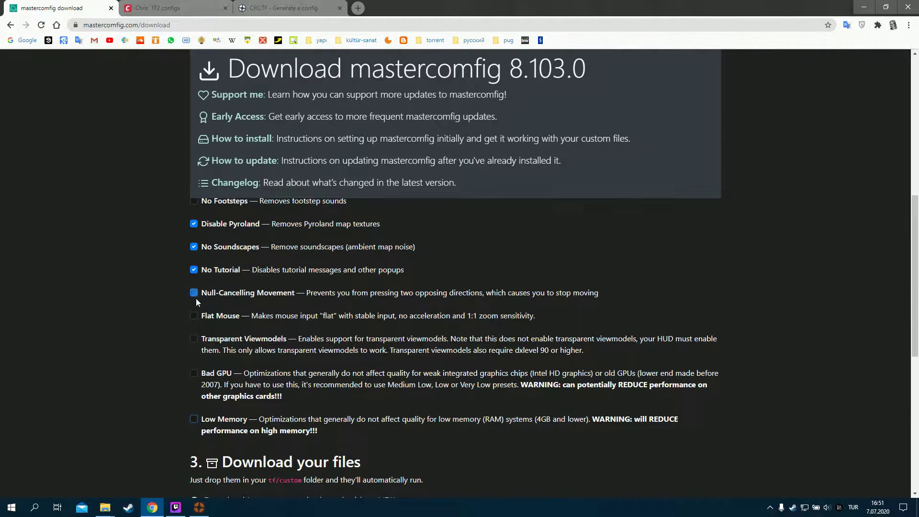
scroll(187, 325, down, 1)
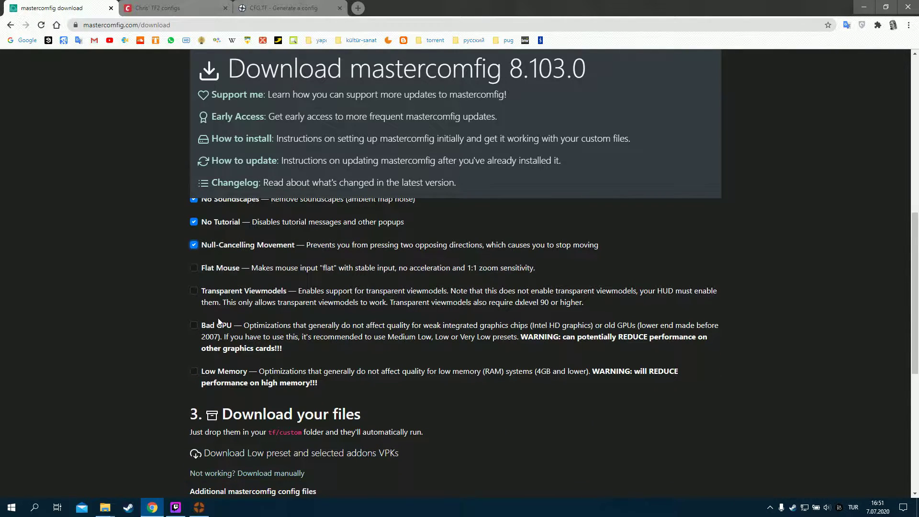
scroll(139, 278, down, 3)
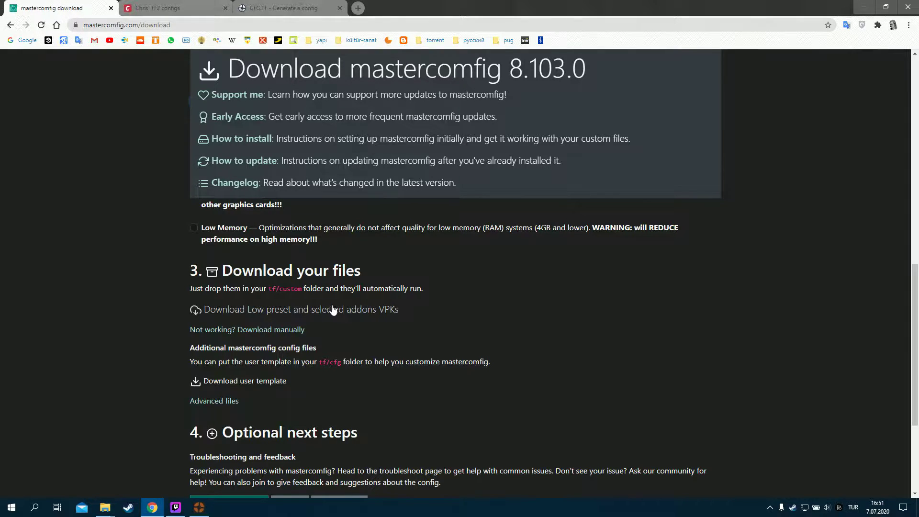
Download the Low preset together with the selected addon VPKs
click(290, 311)
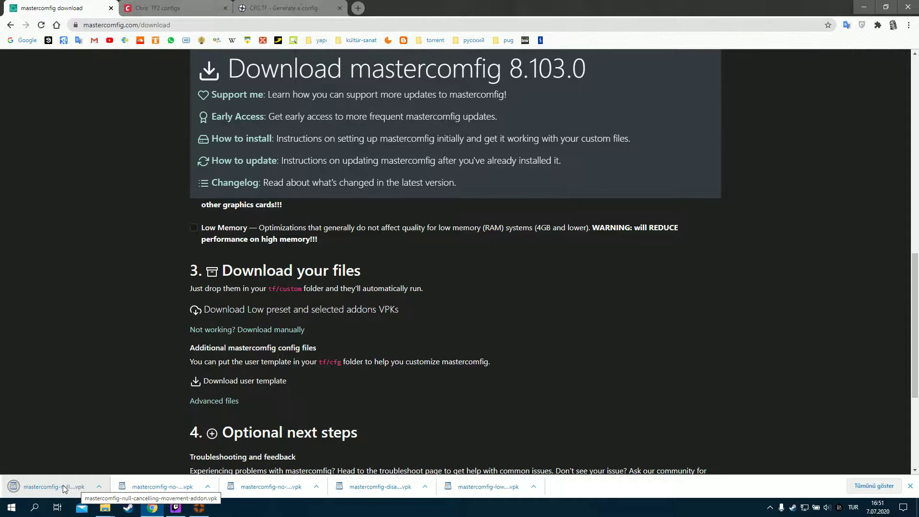
scroll(206, 317, down, 2)
scroll(260, 304, up, 5)
scroll(257, 305, down, 3)
Switch to File Explorer, show the path of Team Fortress 2's tf folder and open its custom subfolder
click(113, 515)
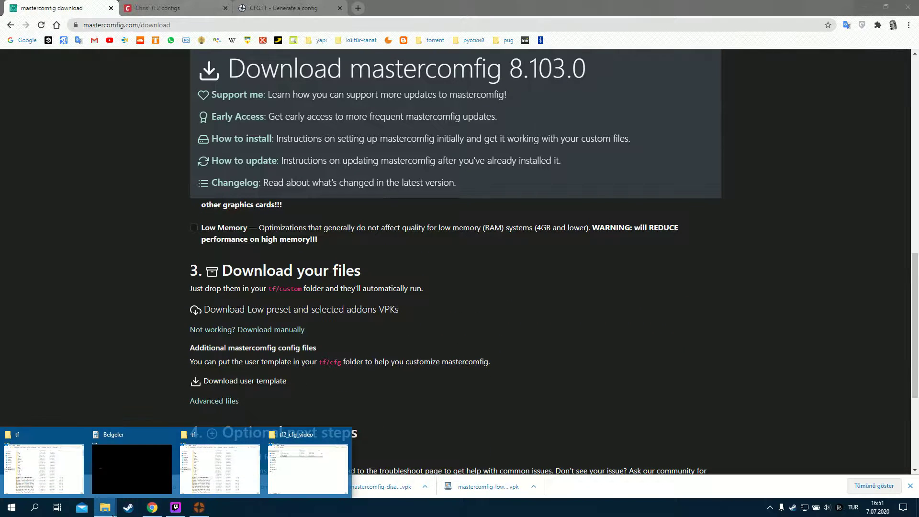
click(219, 467)
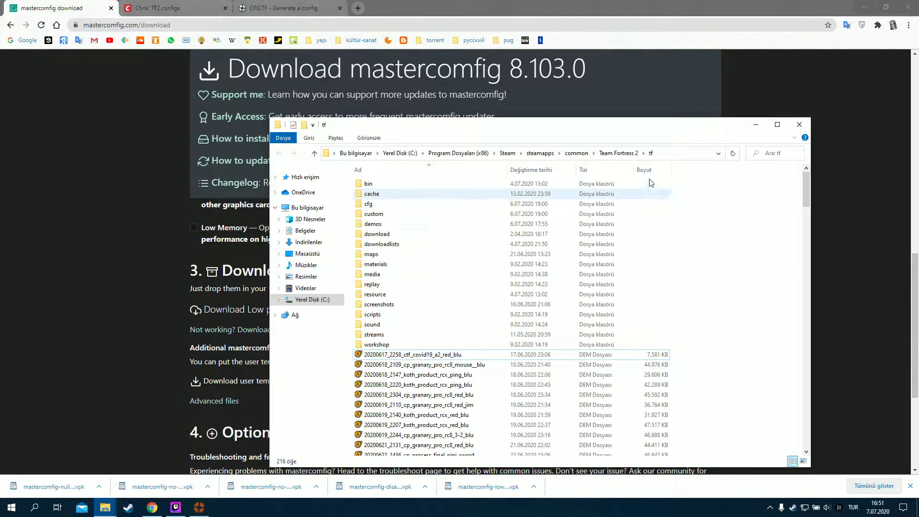
click(668, 154)
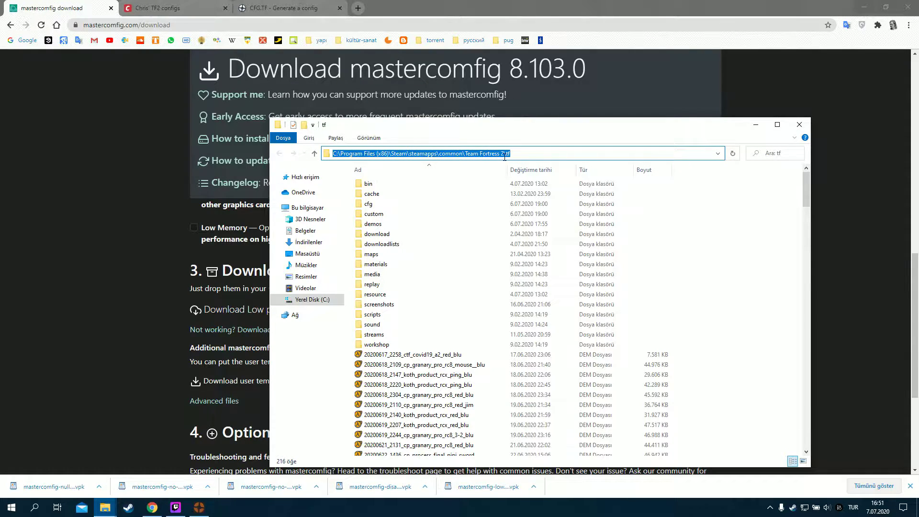
click(700, 276)
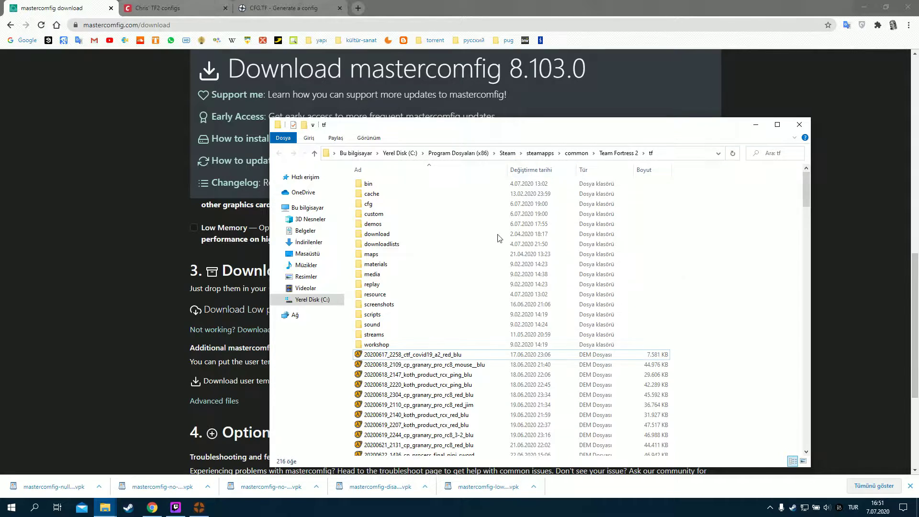
click(389, 217)
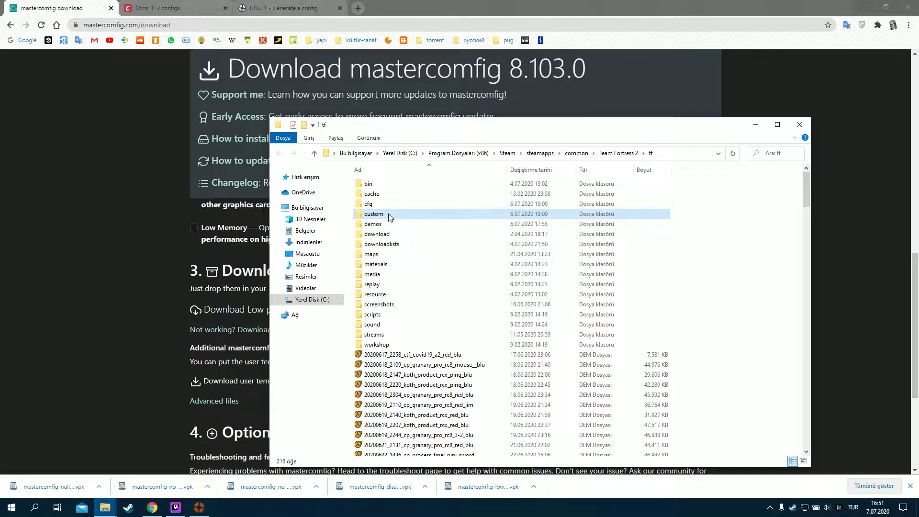
double_click(389, 216)
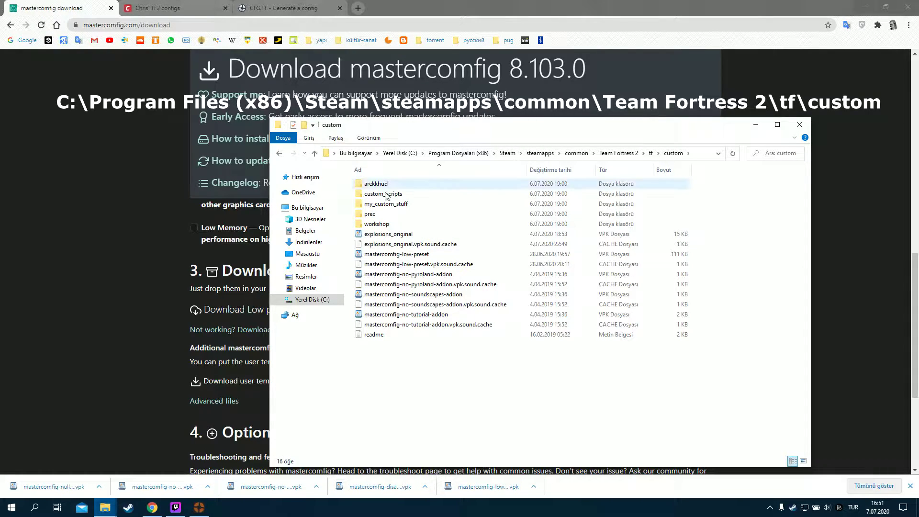
Point out the my_custom_stuff folder, the four mastercomfig VPK files and the explosions_original file by selecting them in the custom folder
click(409, 206)
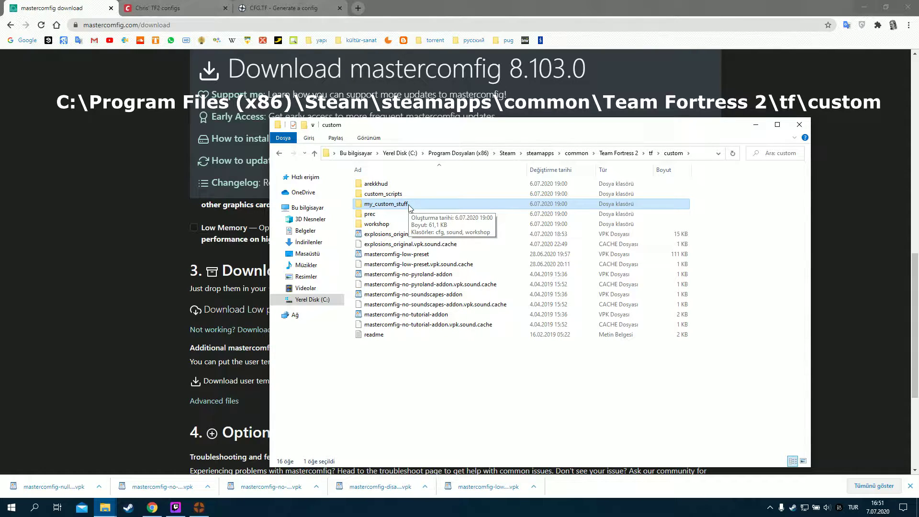
click(490, 388)
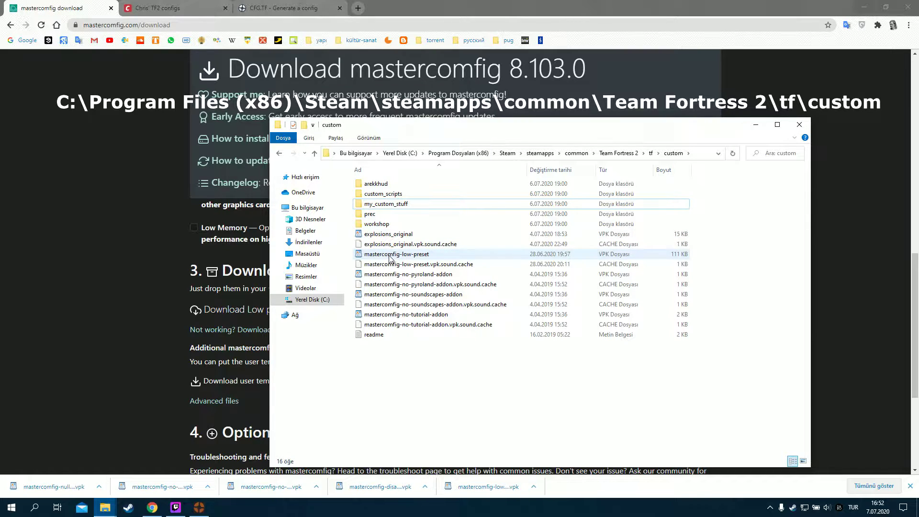
click(390, 255)
ctrl+click(383, 275)
ctrl+click(381, 295)
ctrl+click(421, 315)
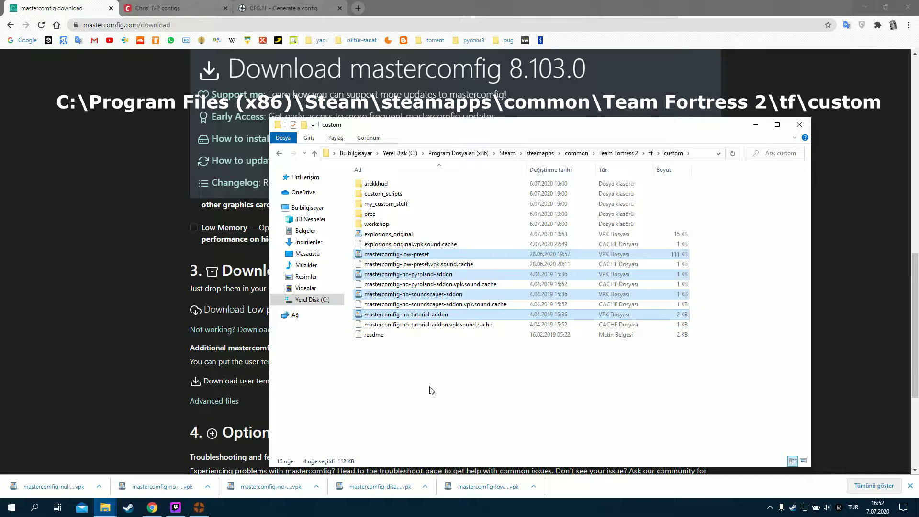
click(385, 236)
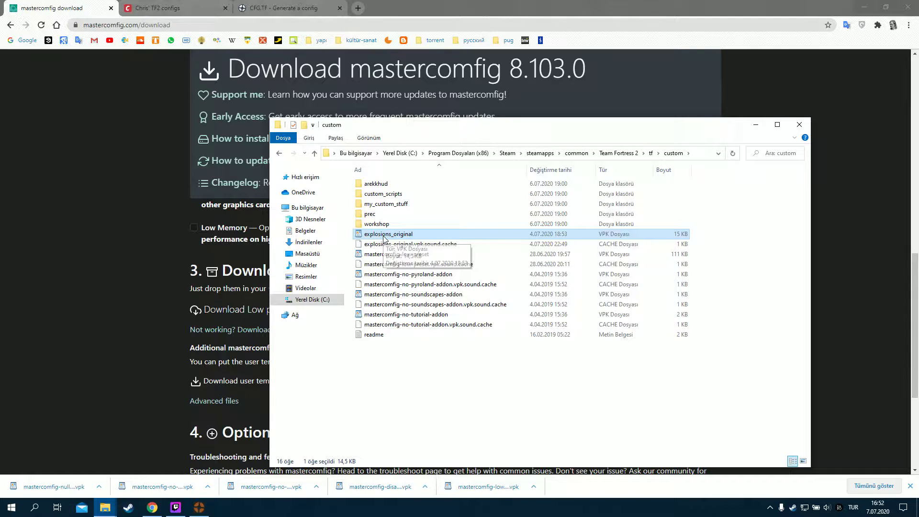
Switch to the CFG.TF config generator in Chrome and open its Custom files section
click(284, 7)
click(383, 160)
scroll(382, 160, up, 4)
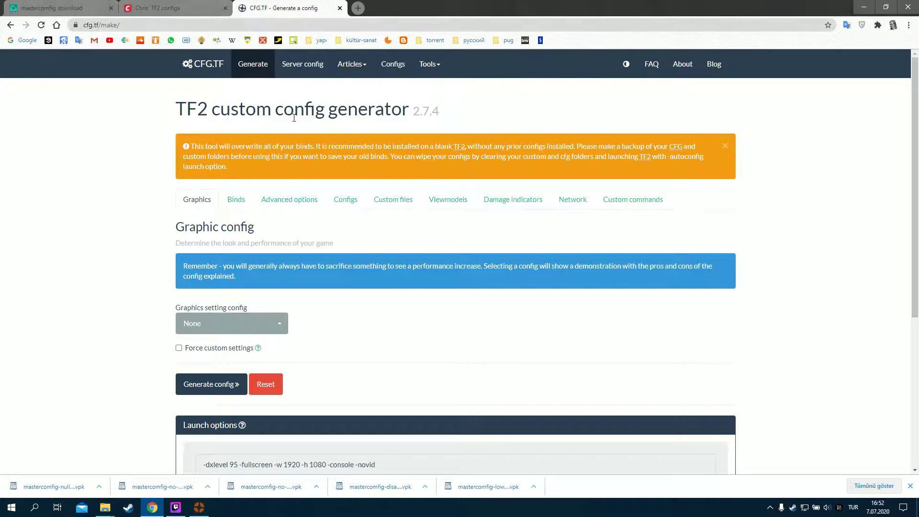
click(441, 201)
click(511, 201)
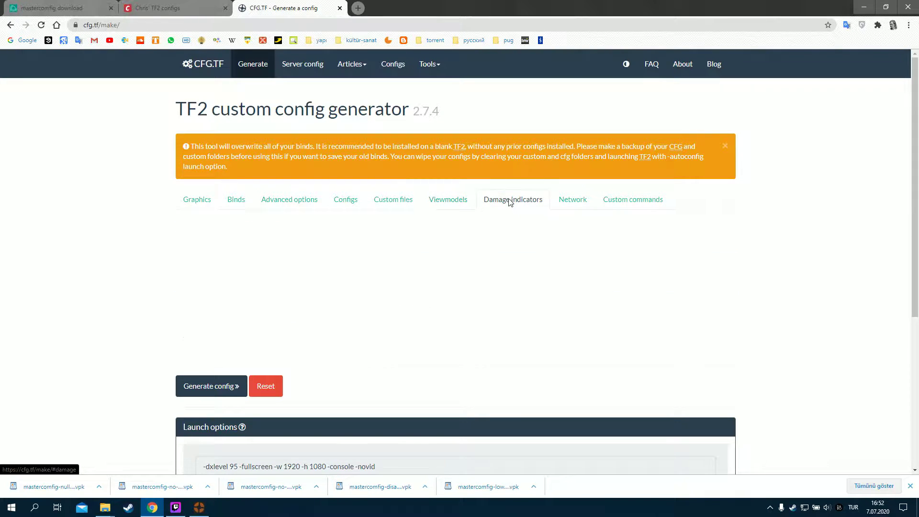
click(390, 199)
Enable Reduce explosion effect, preview the Muzzle Flash, Spy Sapper and Default variants, and settle on Spy Sapper
scroll(212, 203, down, 1)
scroll(213, 203, down, 1)
click(199, 205)
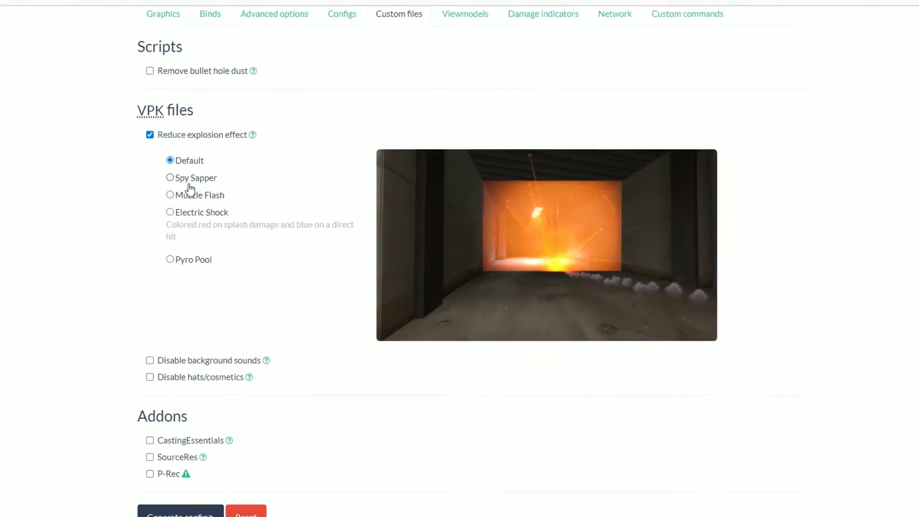
click(179, 195)
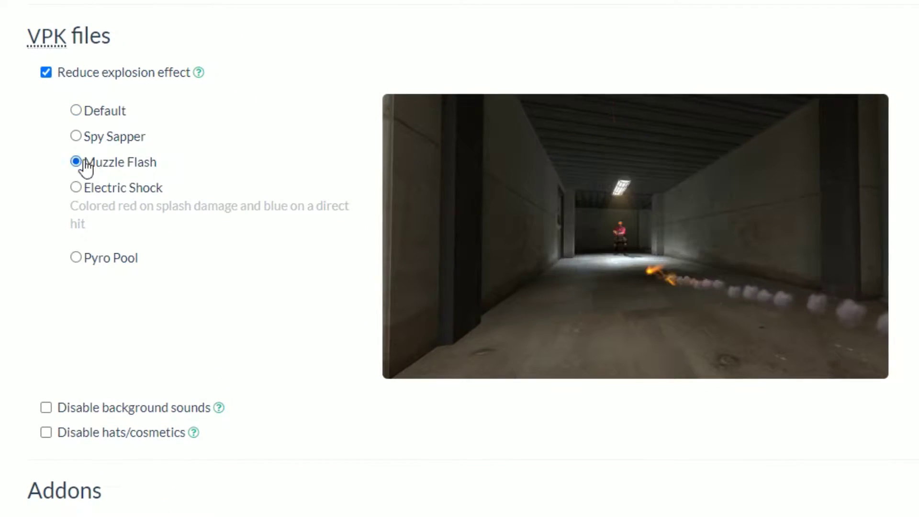
click(82, 140)
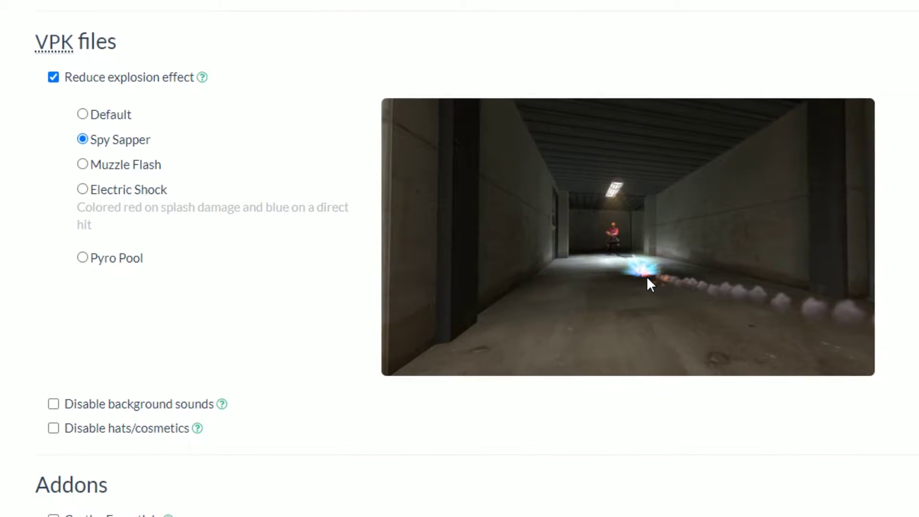
click(99, 120)
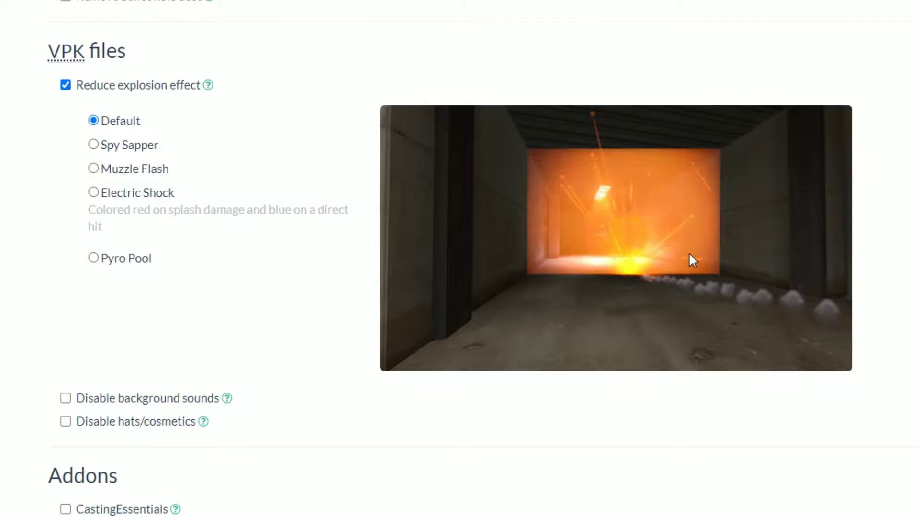
click(127, 149)
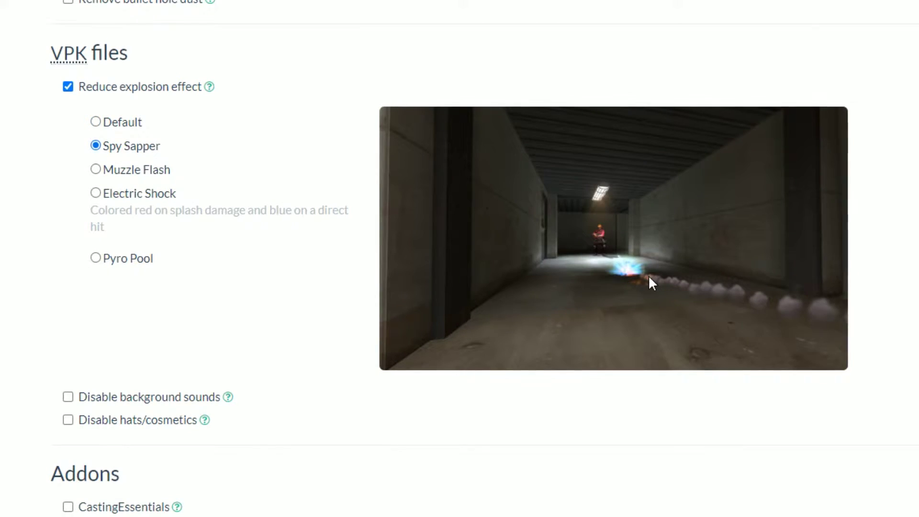
Preview the Muzzle Flash, Electric Shock and Pyro Pool explosion effects, return to Spy Sapper, and point out explosions_original in the custom folder
click(111, 170)
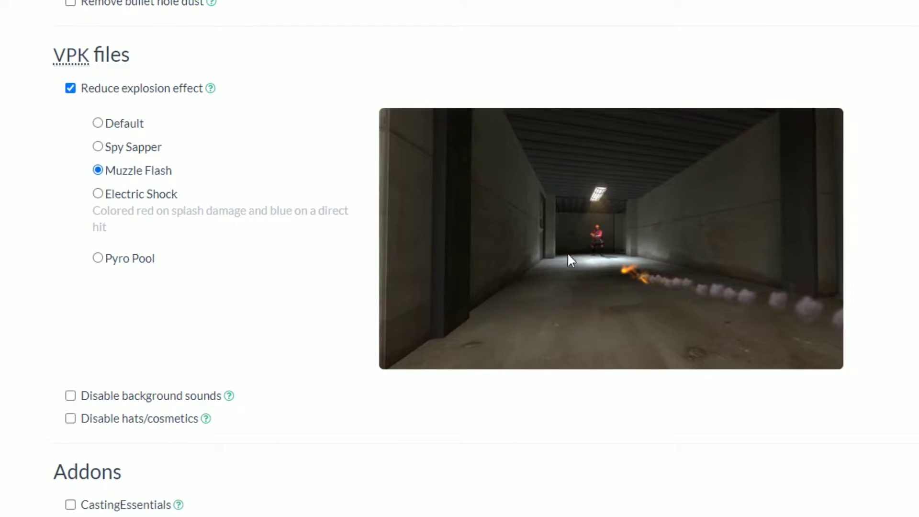
click(113, 198)
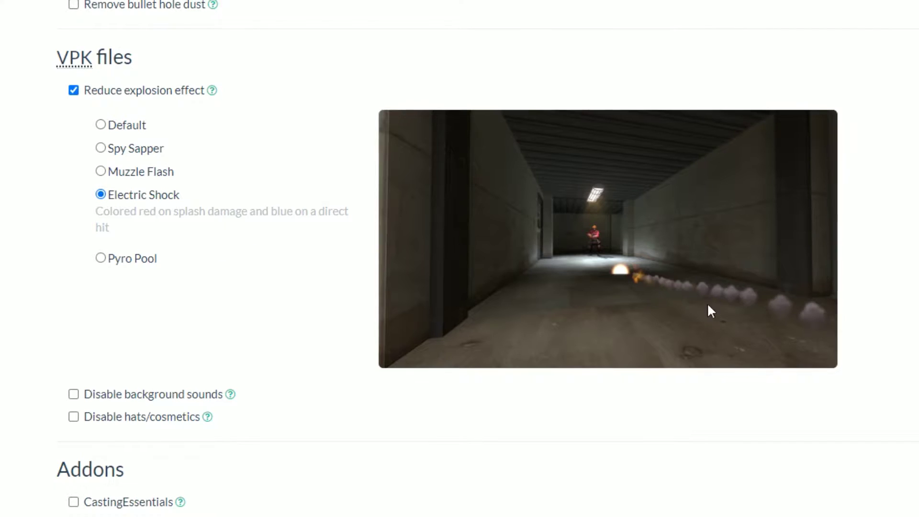
click(109, 260)
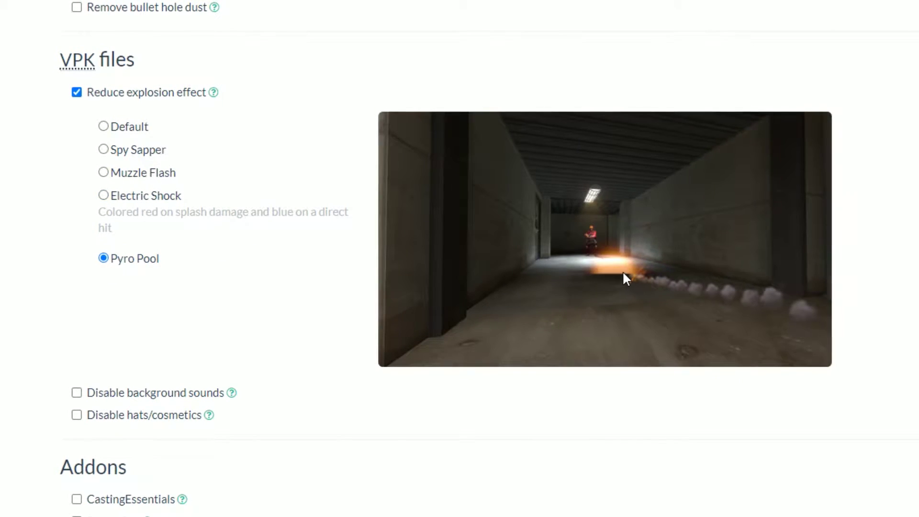
click(119, 152)
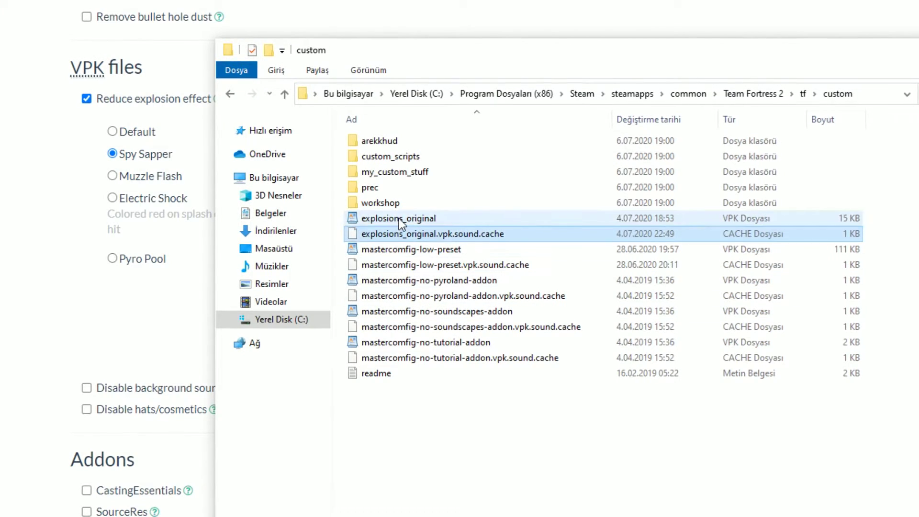
click(398, 218)
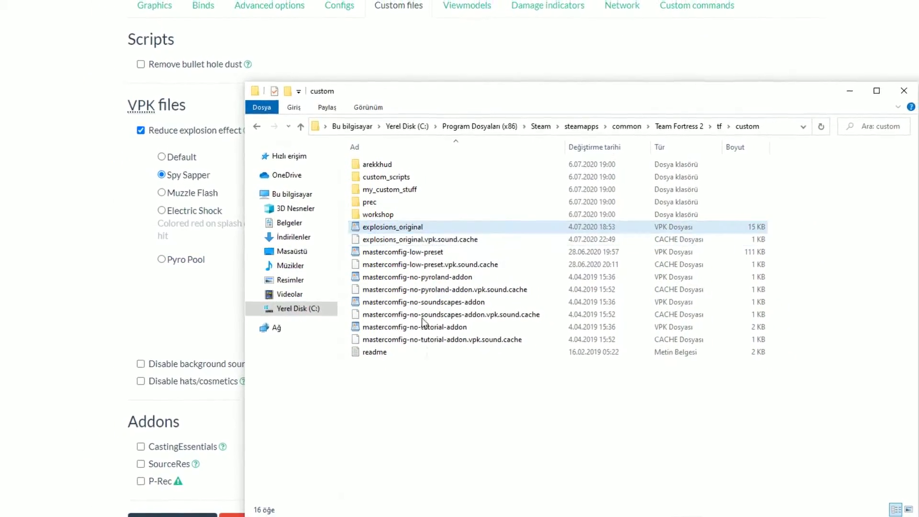
Switch to the mastercomfig download page and review its presets from Medium High to Very Low and the selected addons
click(96, 211)
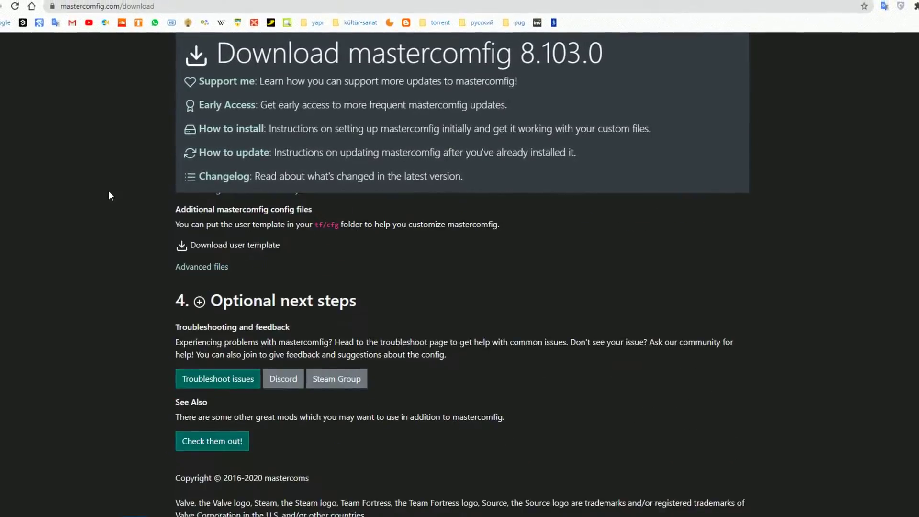
scroll(113, 191, up, 10)
scroll(249, 324, up, 3)
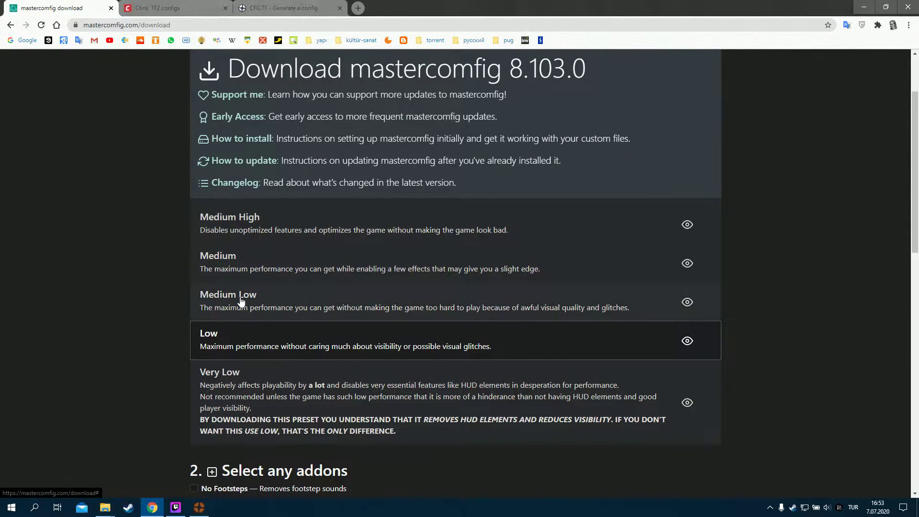
scroll(244, 297, up, 1)
scroll(265, 324, down, 4)
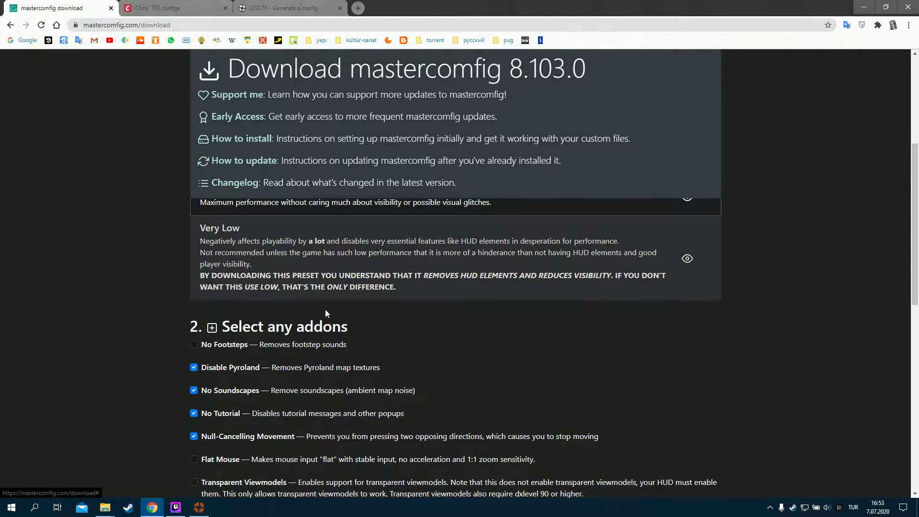
scroll(138, 311, up, 1)
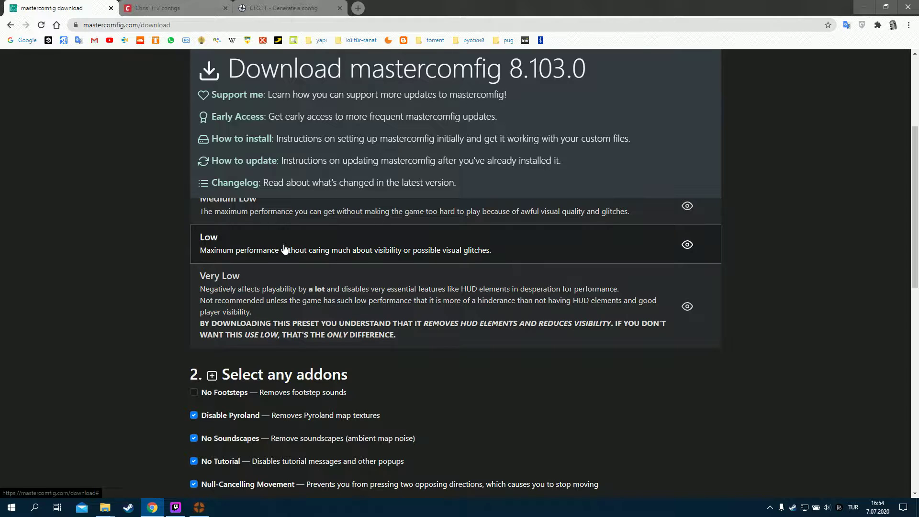
scroll(237, 302, up, 1)
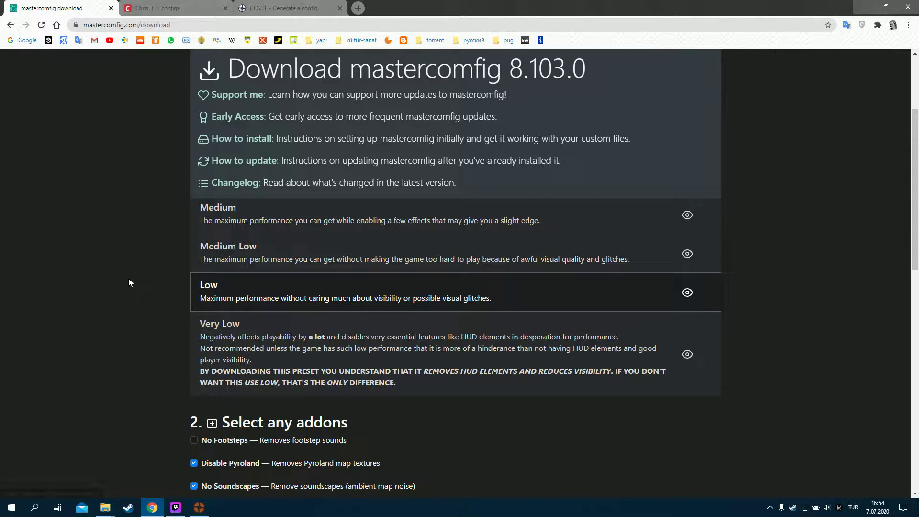
scroll(304, 287, up, 1)
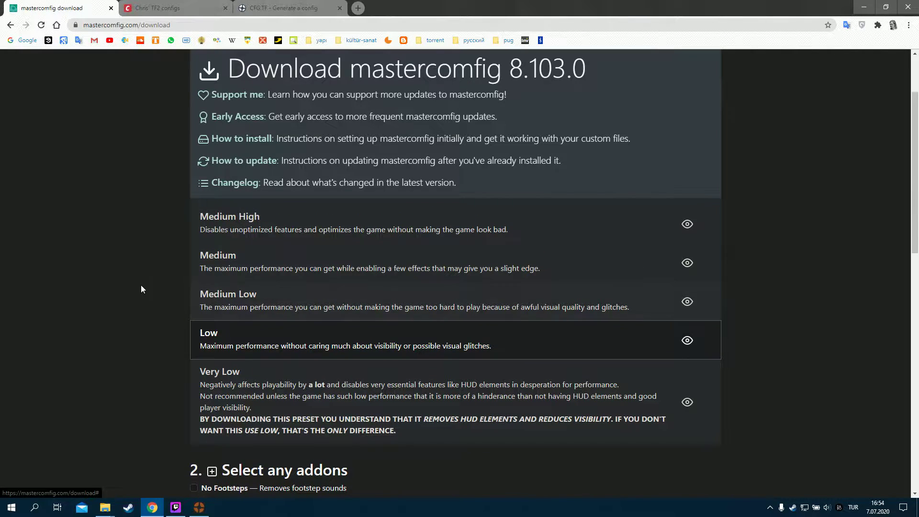
Revisit the Chris' TF2 configs and CFG.TF pages for comparison, and return to mastercomfig's preset and addon lists
click(175, 5)
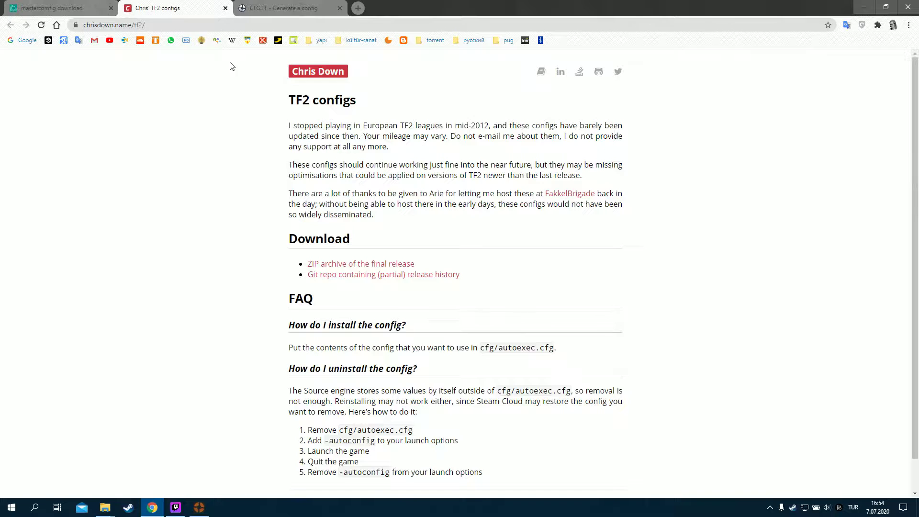
click(282, 5)
scroll(121, 242, up, 3)
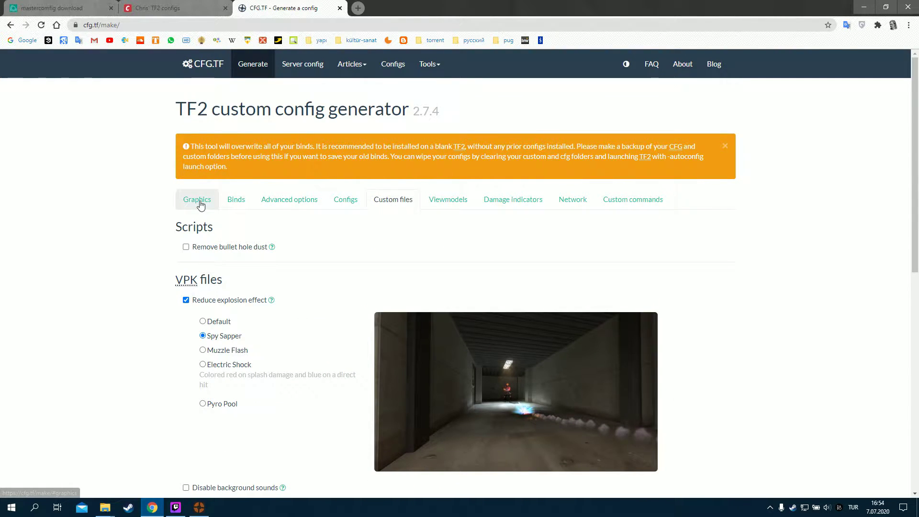
click(158, 7)
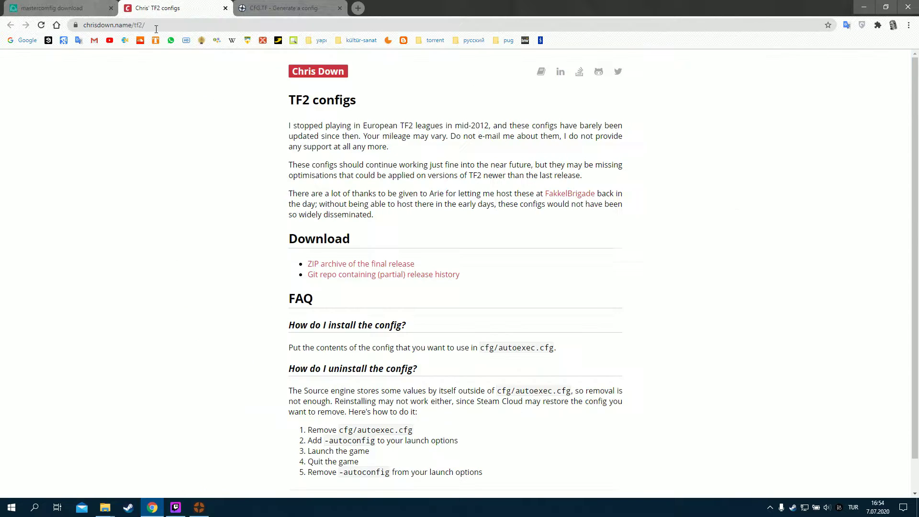
click(67, 8)
scroll(256, 287, down, 12)
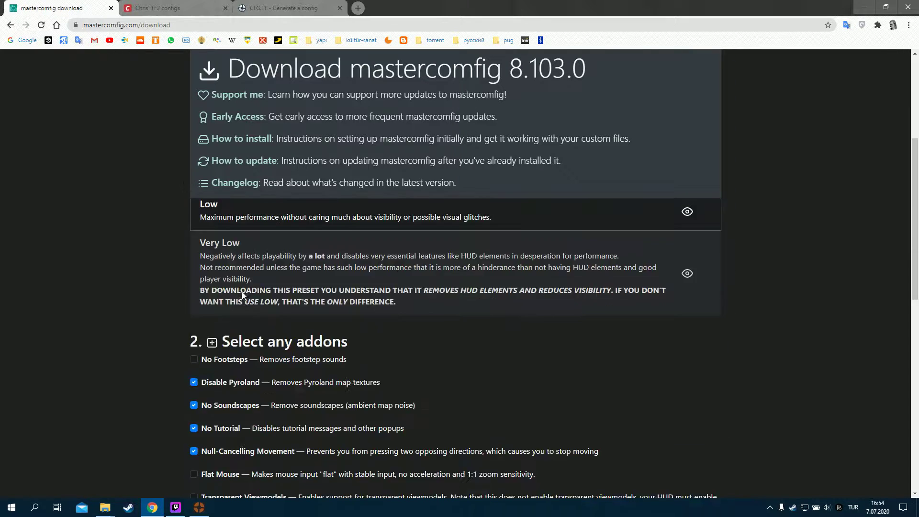
Return to the CFG.TF generator and examine its suggested launch options, highlighting the whole line and clearing the selection
key(ctrl+Tab)
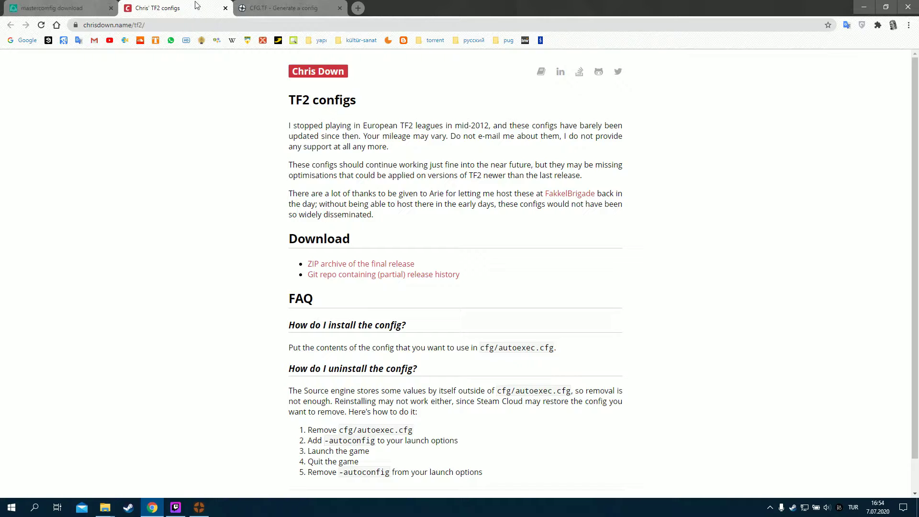
key(ctrl+Tab)
scroll(263, 285, down, 15)
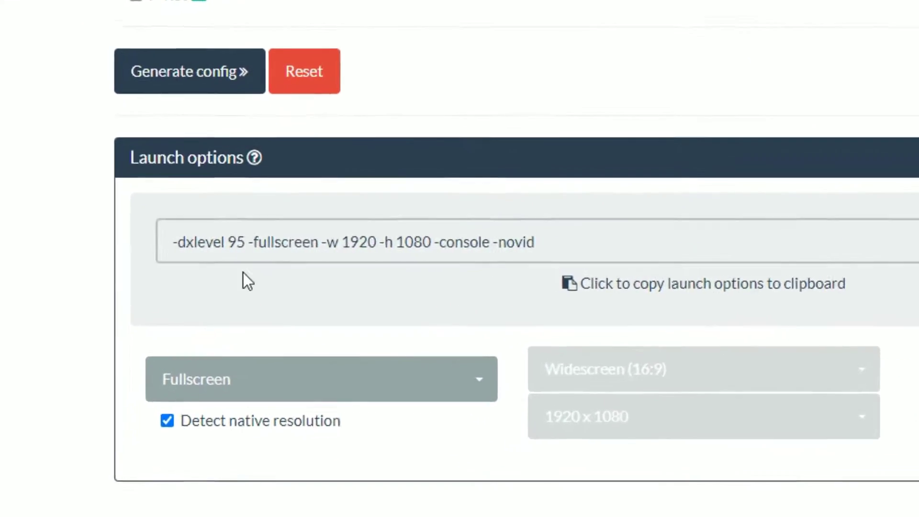
click(243, 271)
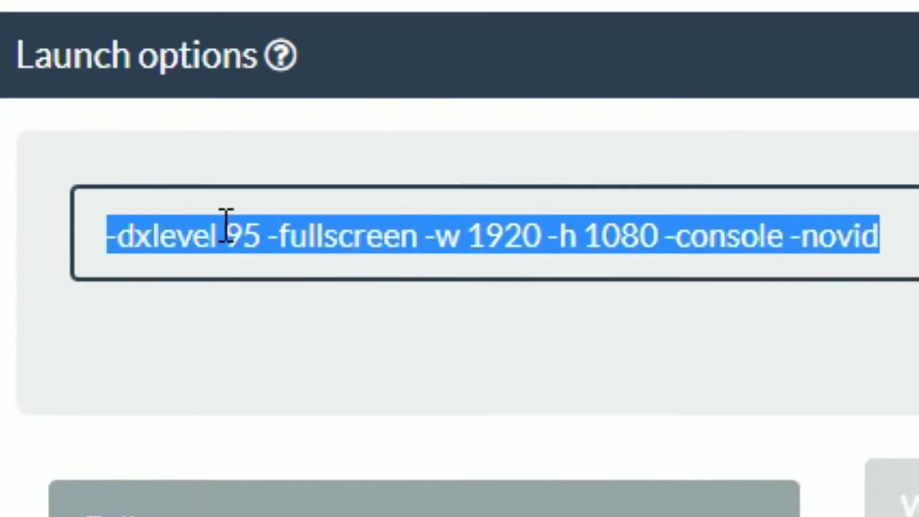
click(277, 259)
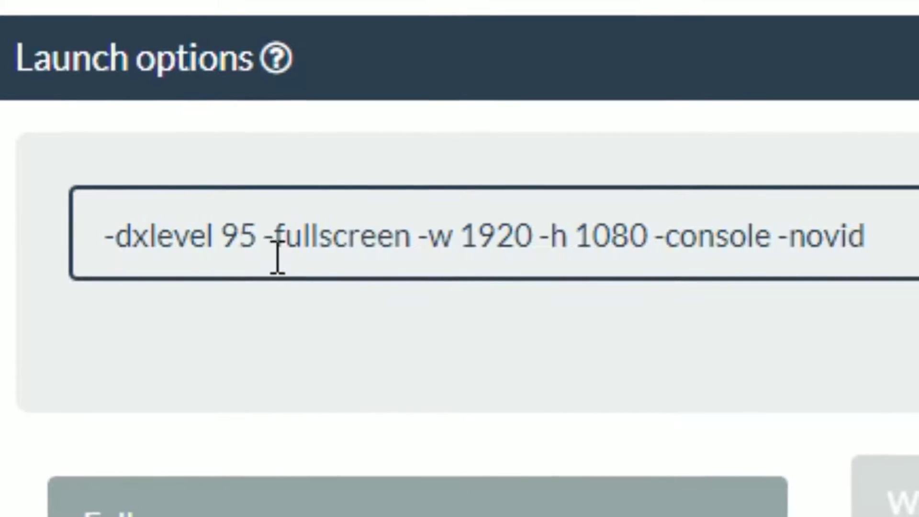
click(917, 262)
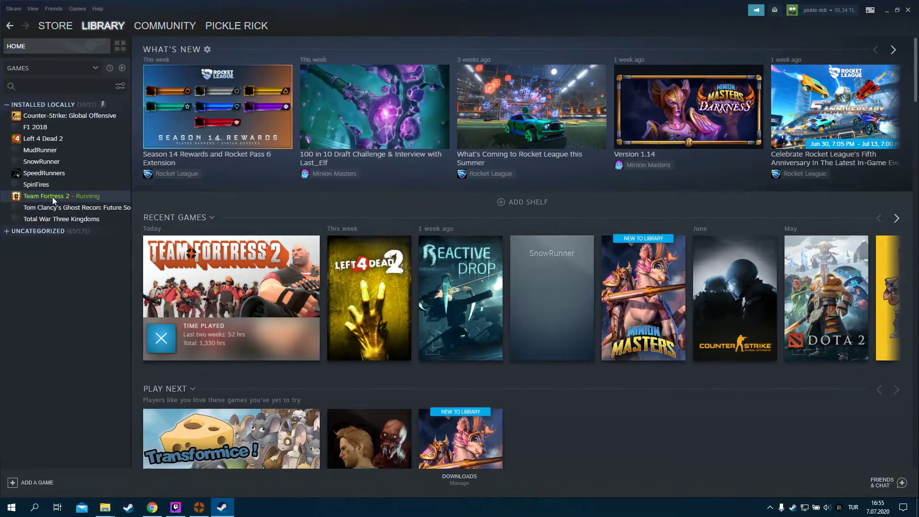
Switch to the Steam library, open Team Fortress 2's launch options from its properties, and insert -dxlevel 81 before -fullscreen
right_click(53, 197)
click(71, 266)
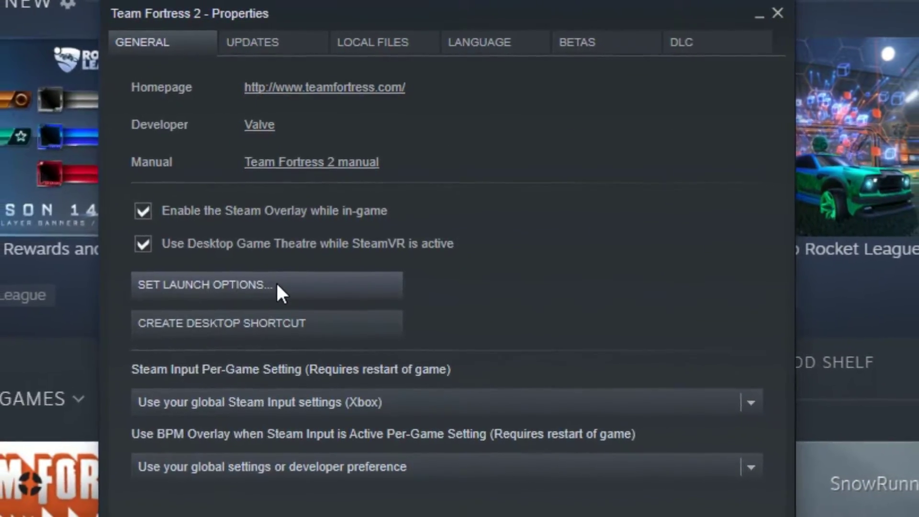
click(276, 285)
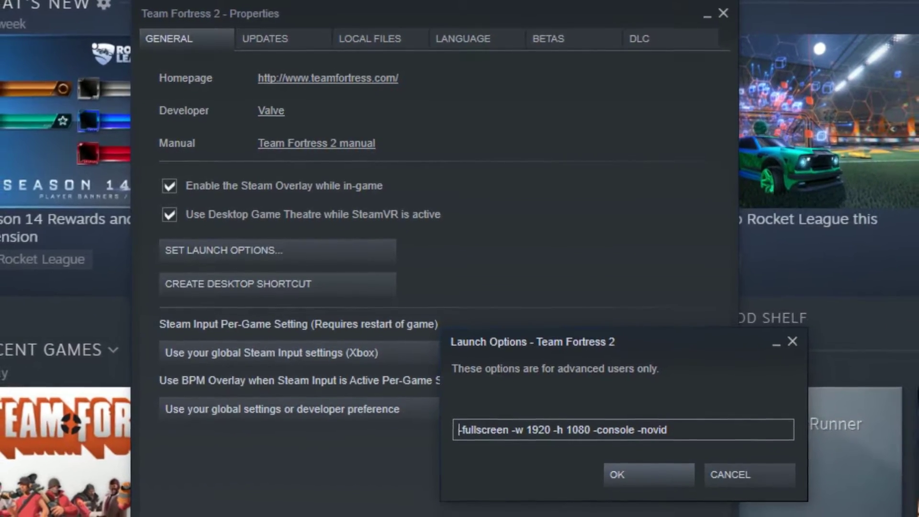
text(-dxlevel 81)
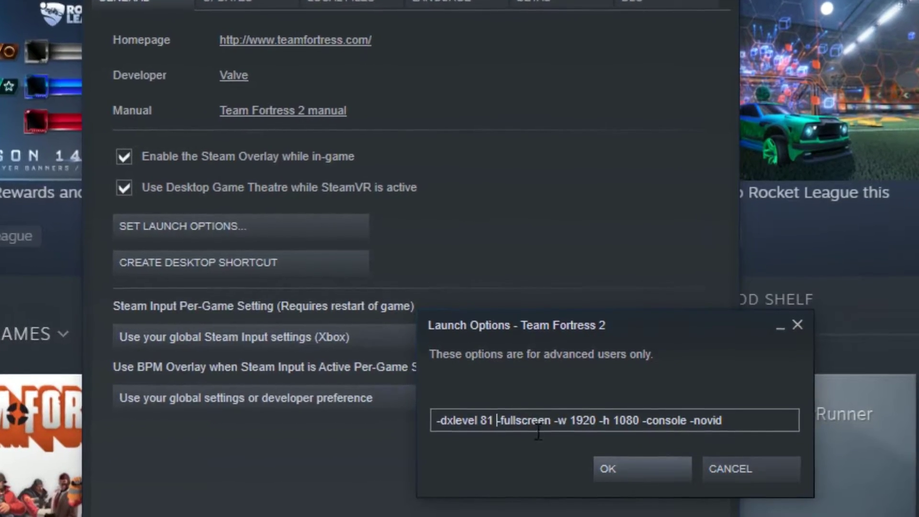
Point out the -fullscreen, -w 1920, -h 1080, -console and -novid options by highlighting parts of the launch options line
key(shift+End)
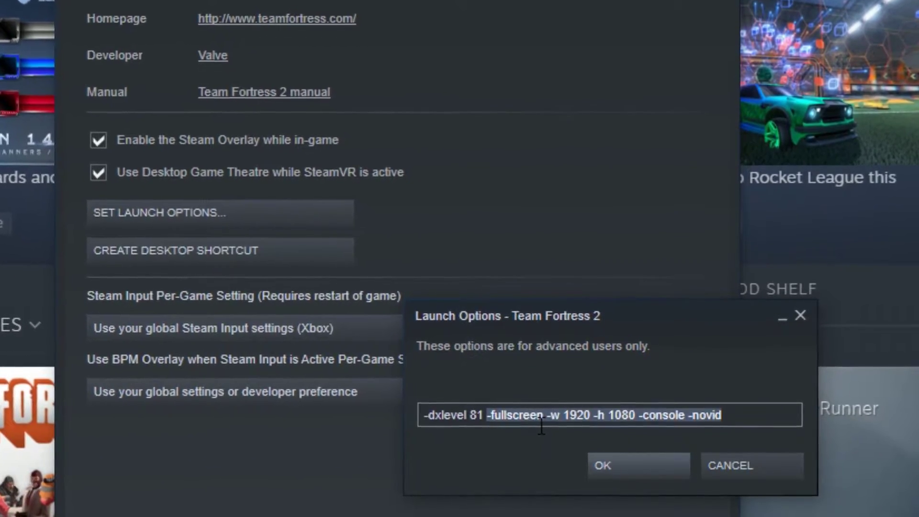
click(541, 422)
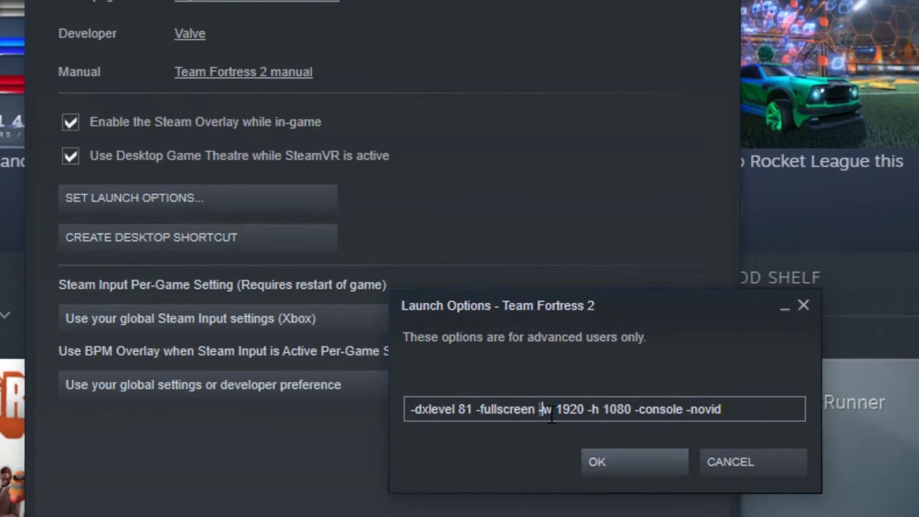
drag(583, 415, 564, 416)
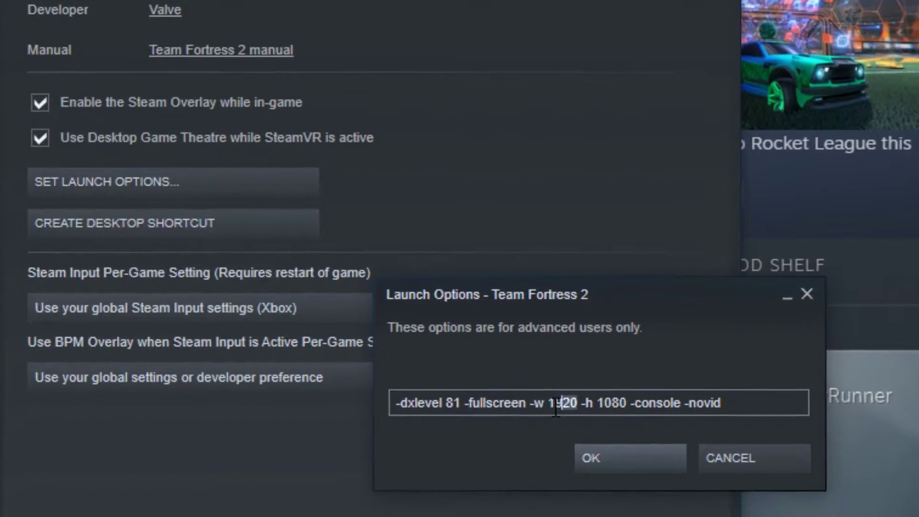
drag(618, 409, 676, 390)
click(622, 397)
click(720, 380)
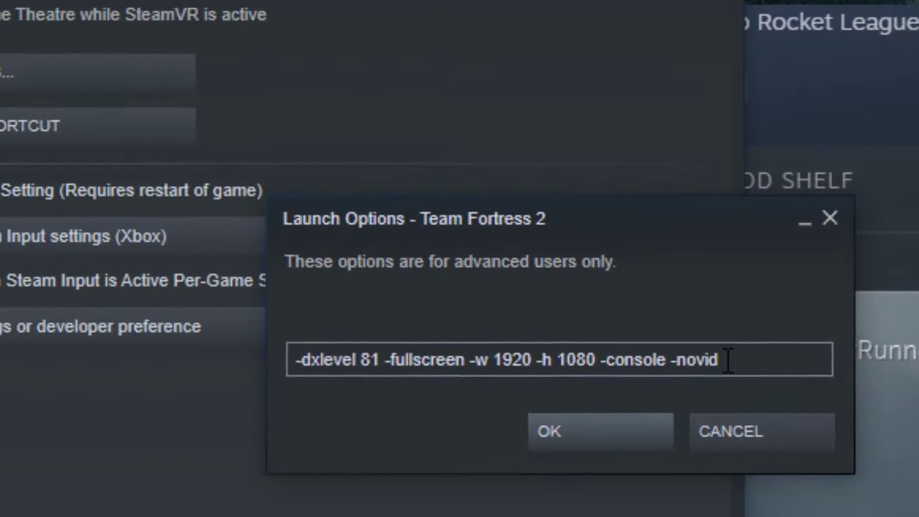
drag(729, 362, 693, 365)
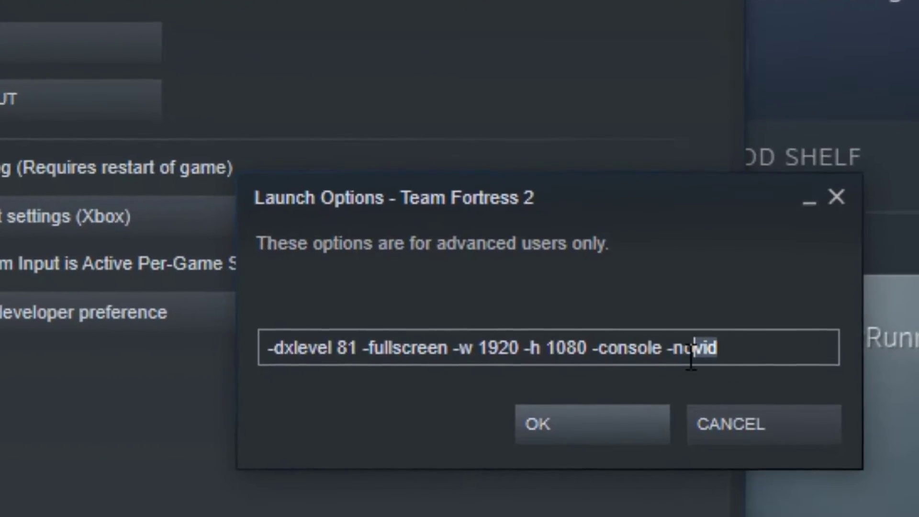
Append the -high option after -novid in the Team Fortress 2 launch options
click(747, 350)
text(-hi)
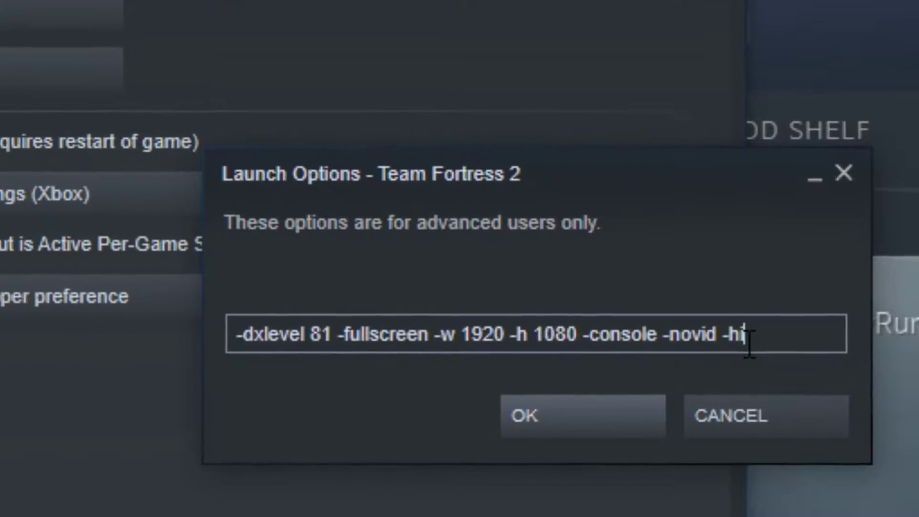
text(gh)
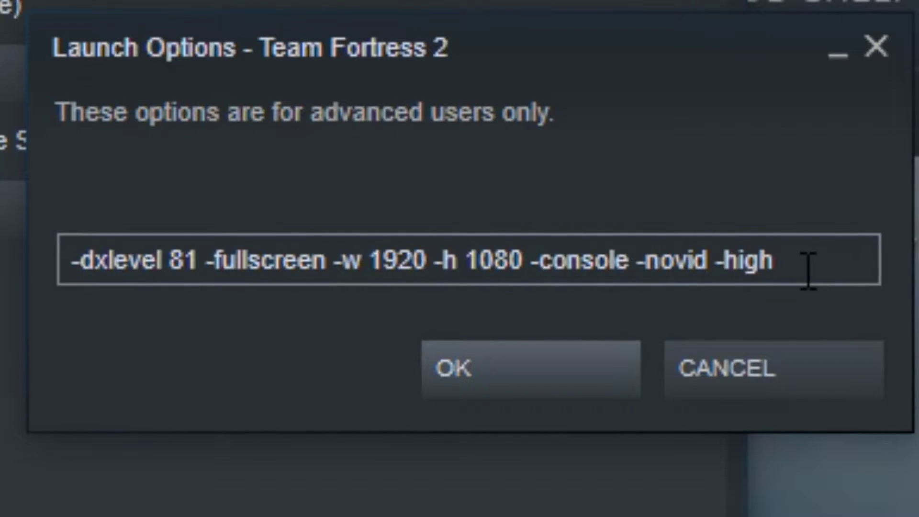
Highlight and delete the -high option from the end of the launch options
drag(775, 266, 729, 273)
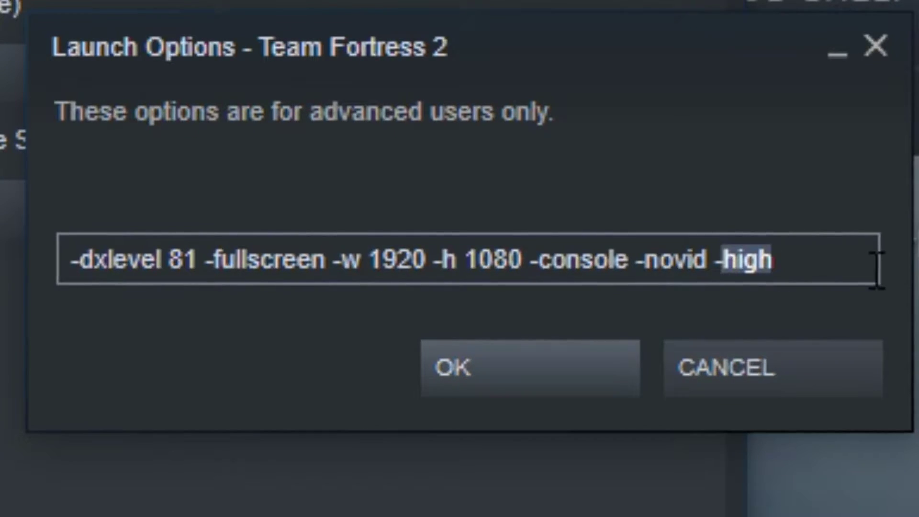
key(BackSpace)
key(BackSpace)
key(BackSpace)
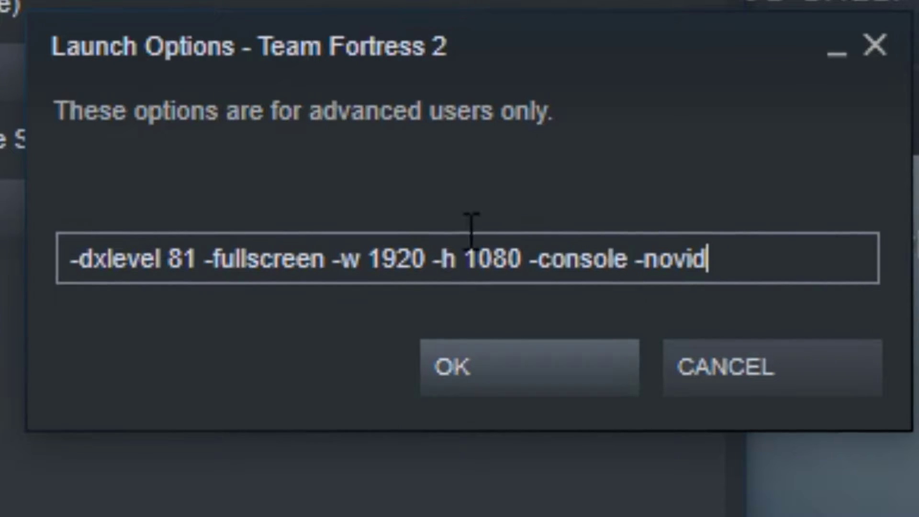
Point out -dxlevel 81 by placing the text cursor right after it in the launch options
click(207, 261)
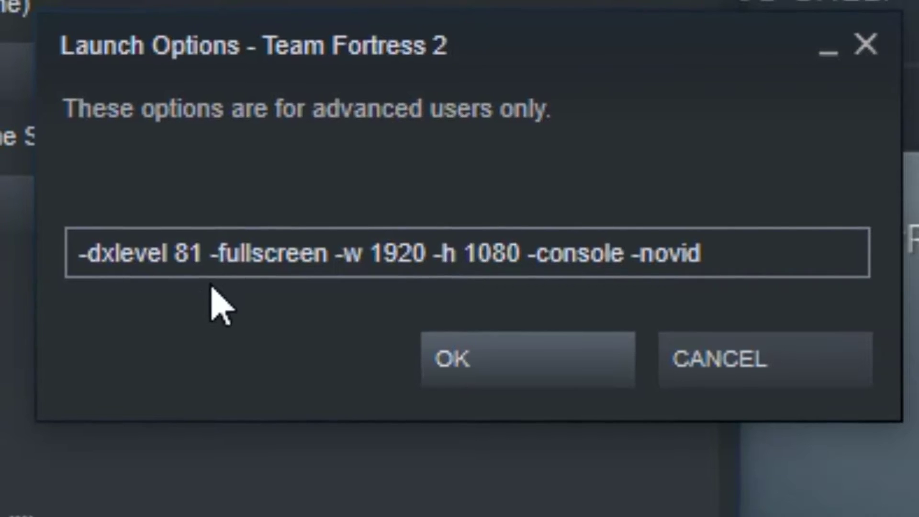
click(511, 370)
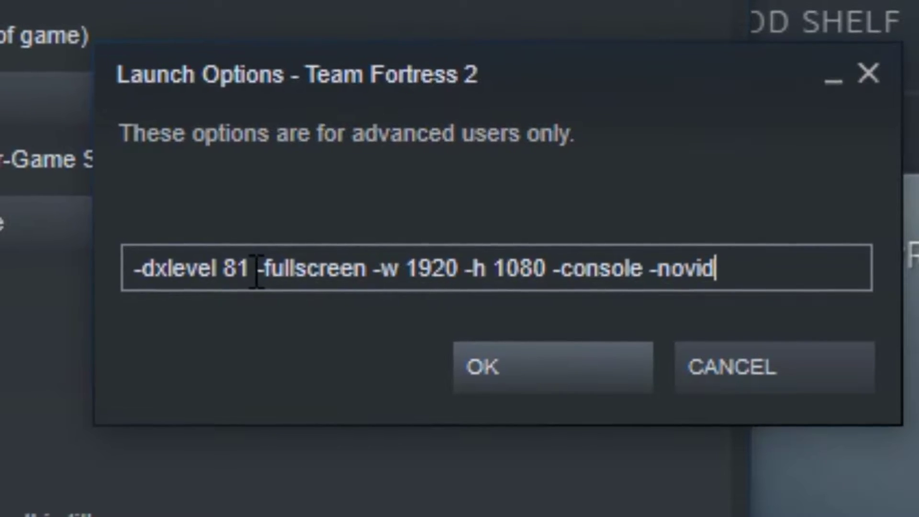
click(257, 271)
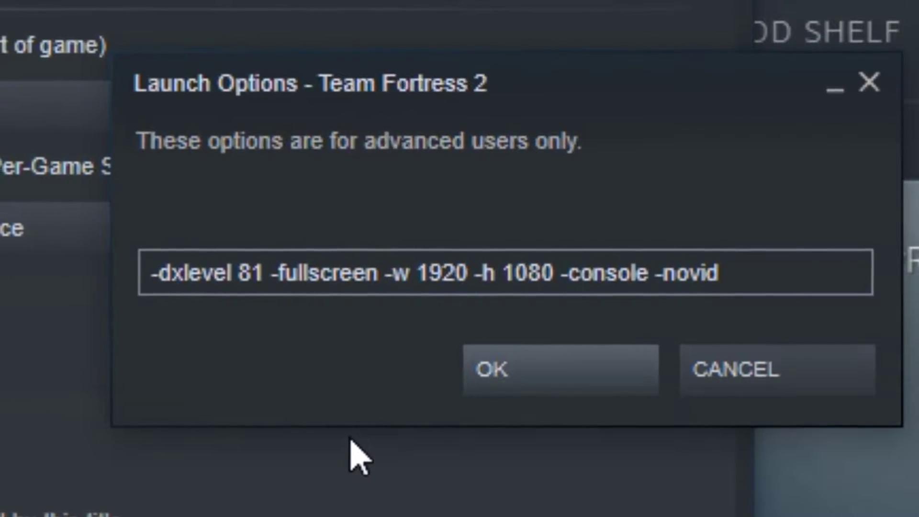
Remove -dxlevel 81 from the start of the Team Fortress 2 launch options, save the change and leave the game's properties
key(BackSpace)
key(BackSpace)
key(BackSpace)
key(BackSpace)
key(BackSpace)
key(BackSpace)
key(BackSpace)
key(BackSpace)
key(BackSpace)
key(BackSpace)
key(BackSpace)
key(Delete)
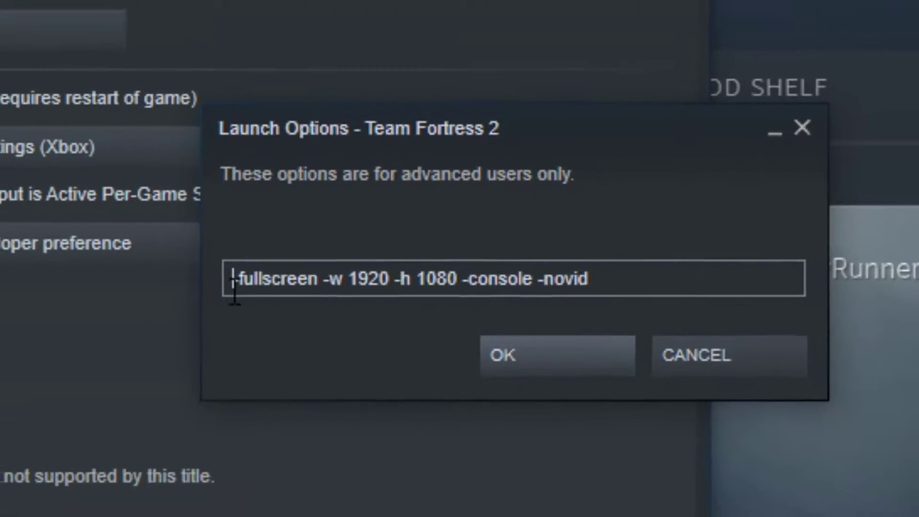
click(512, 320)
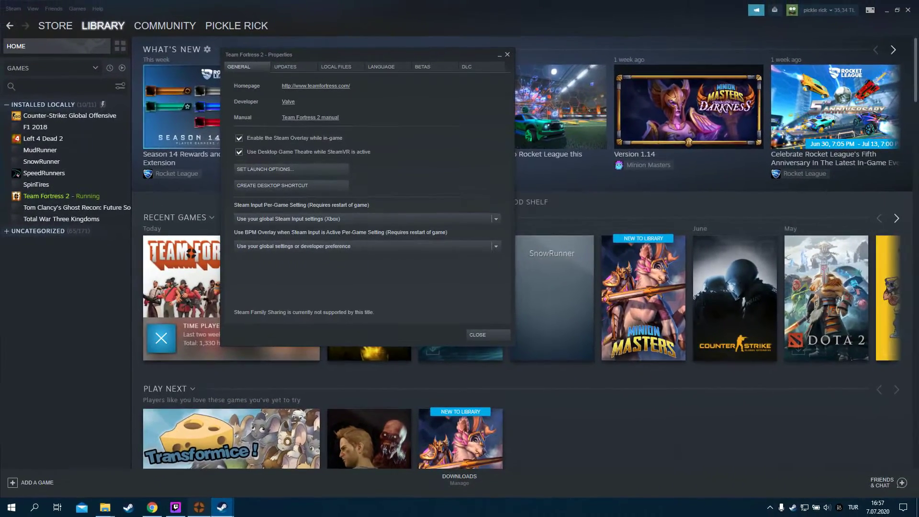
click(479, 339)
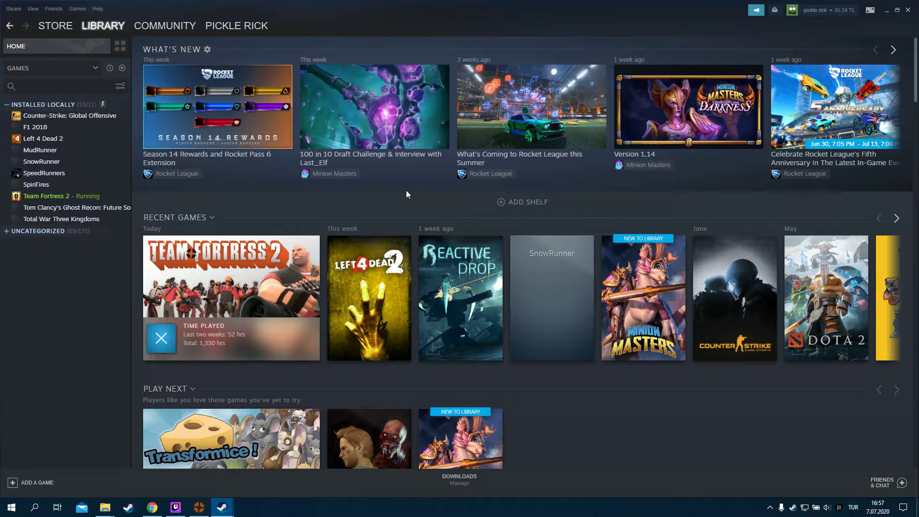
Reopen the Team Fortress 2 launch options to review the remaining line from -fullscreen to -novid, leaving it unedited
mouse_move(221, 507)
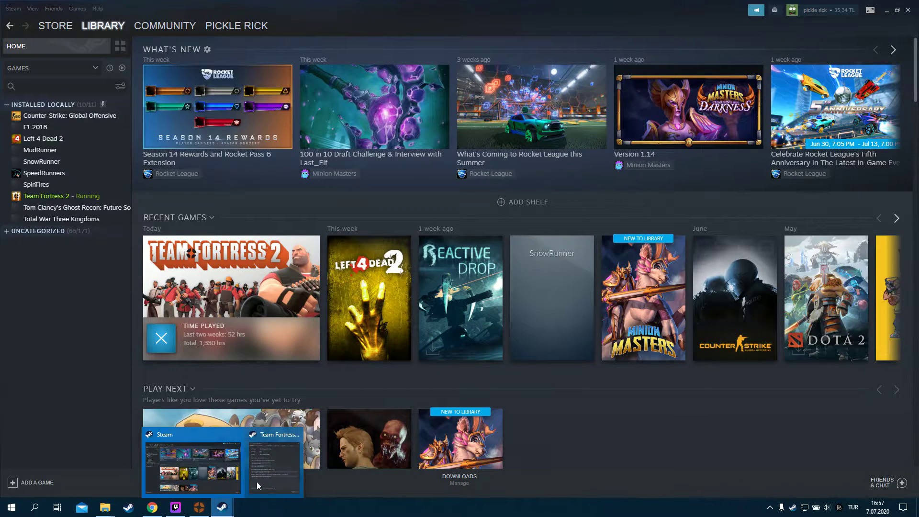
click(249, 490)
click(295, 166)
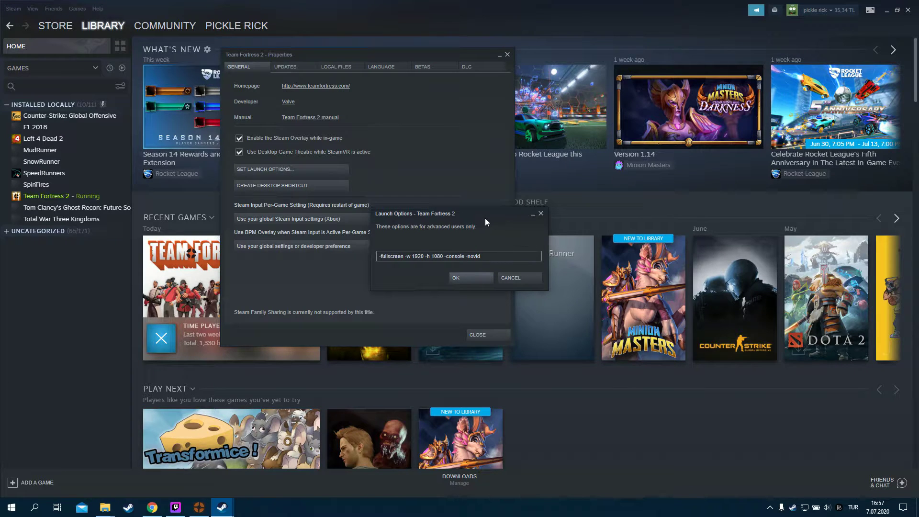
drag(481, 213, 510, 200)
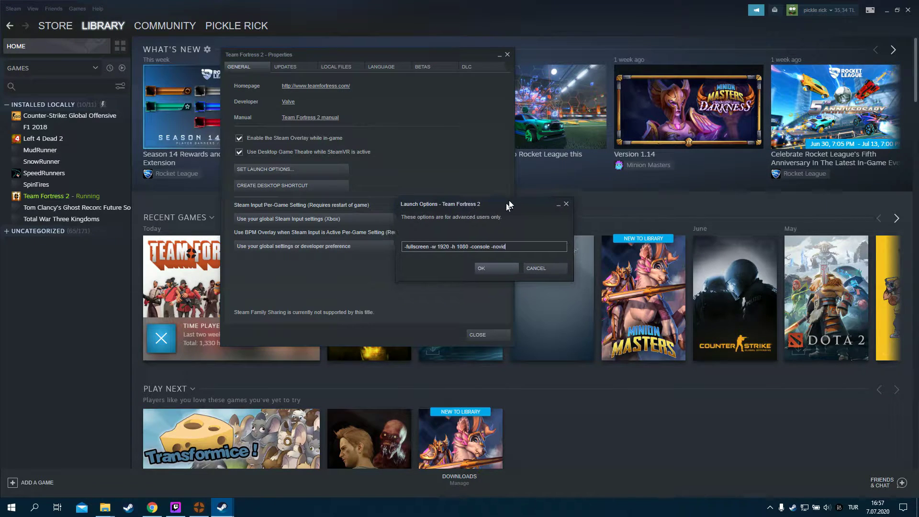
double_click(418, 244)
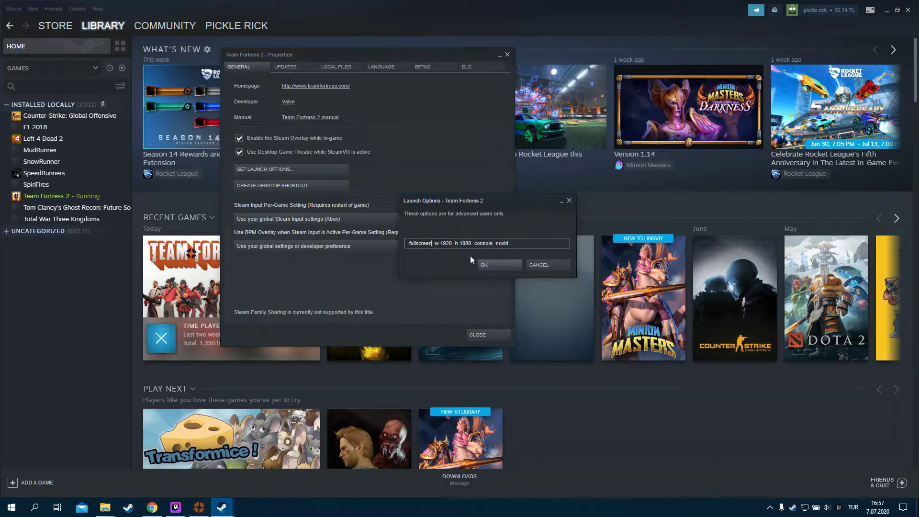
click(538, 266)
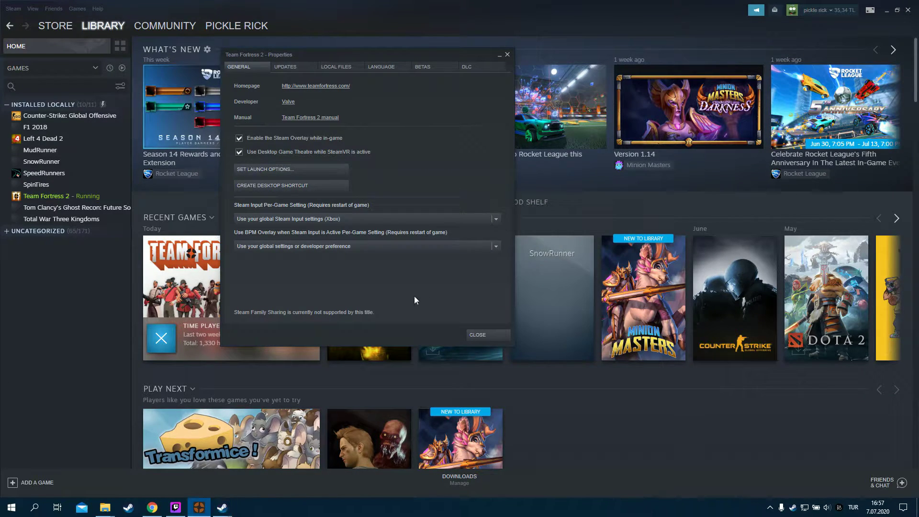
Switch to Twitch Studio and change the primary screen share source to the Team Fortress 2 game
click(175, 507)
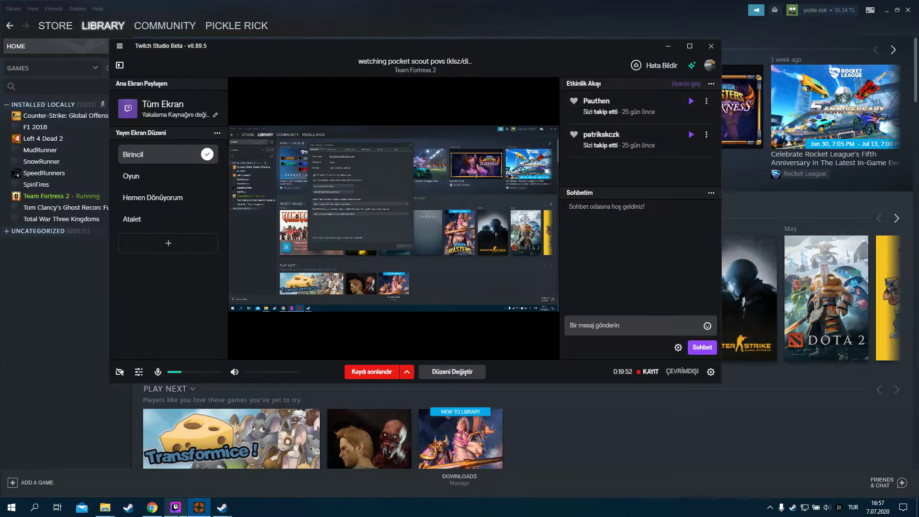
click(908, 9)
click(163, 108)
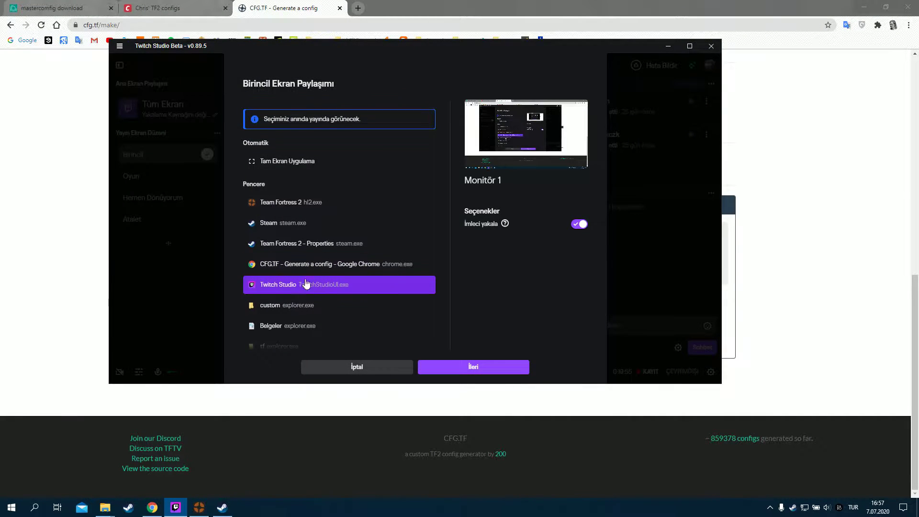
scroll(298, 300, down, 2)
scroll(292, 225, up, 2)
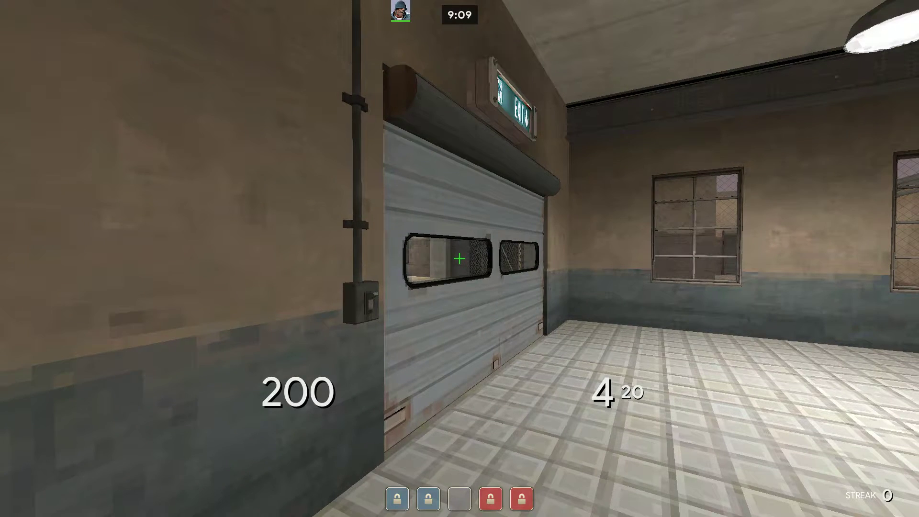
Walk out of the spawn room and set mat_monitorgamma to 1.6 through the developer console
key(w)
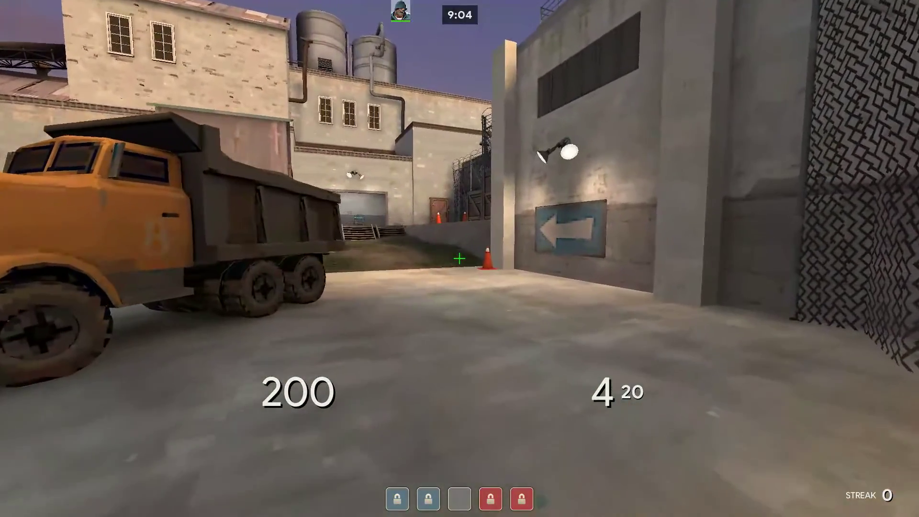
key(grave)
text(mat_)
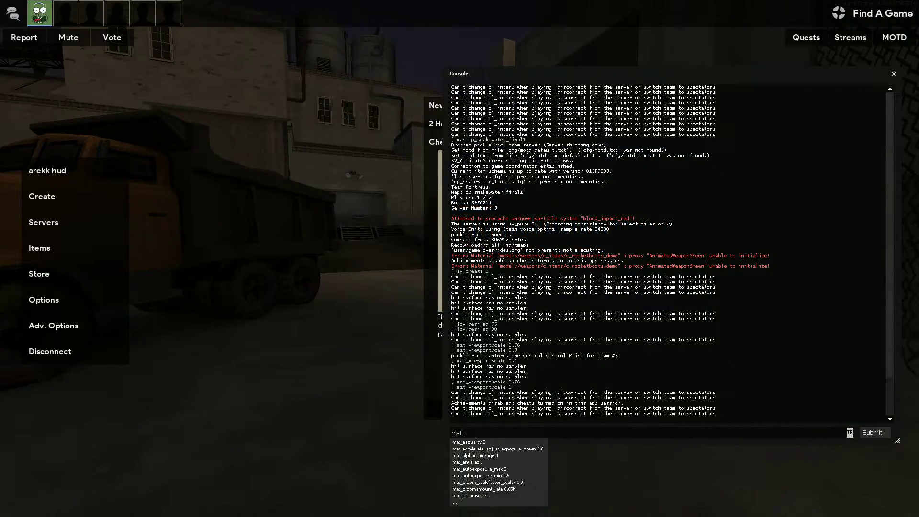
text(monitorgamma)
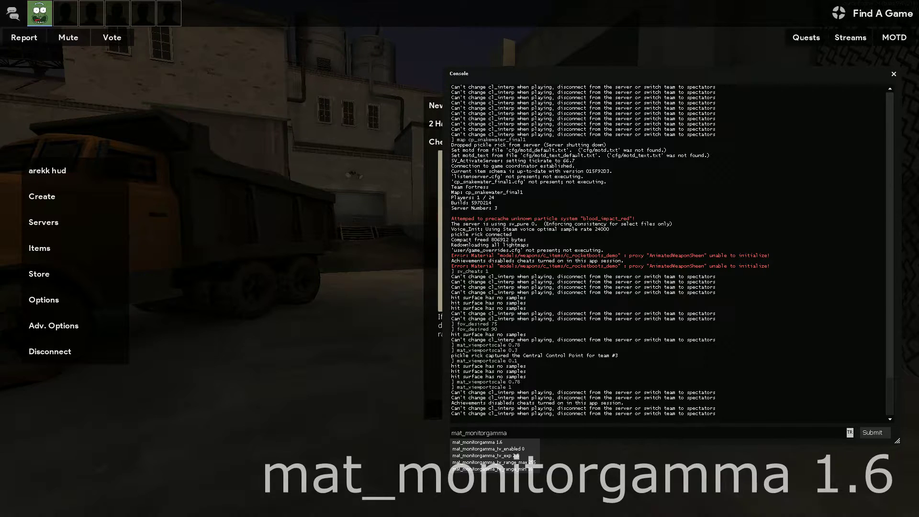
text( 1.6)
key(Return)
key(grave)
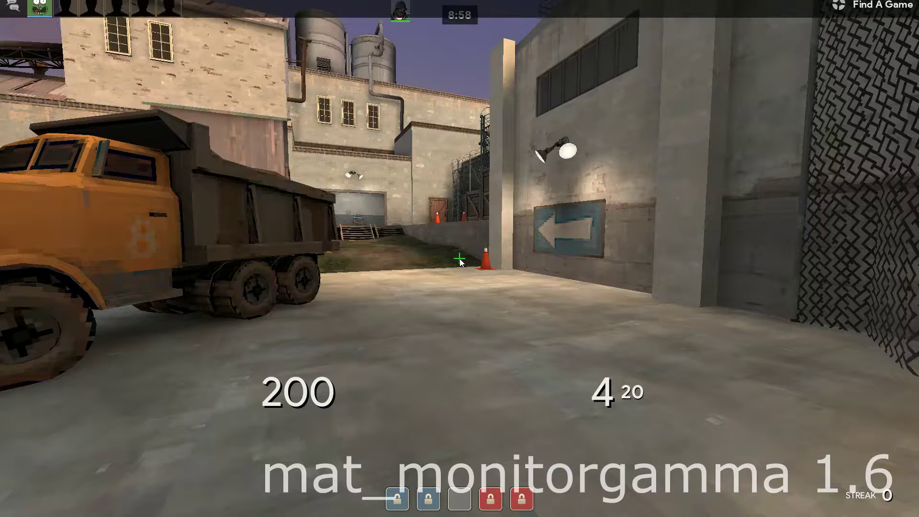
Set mat_monitorgamma to 2.2 through the developer console and return to the game
key(grave)
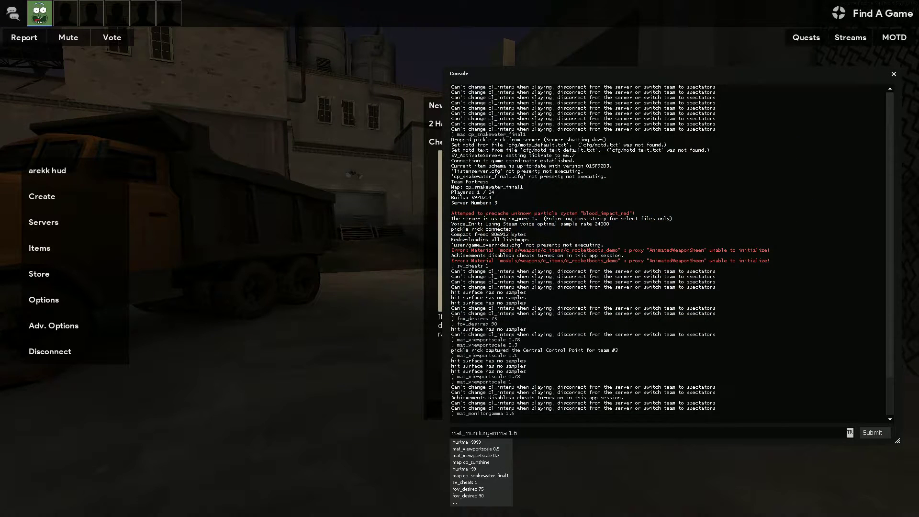
key(BackSpace)
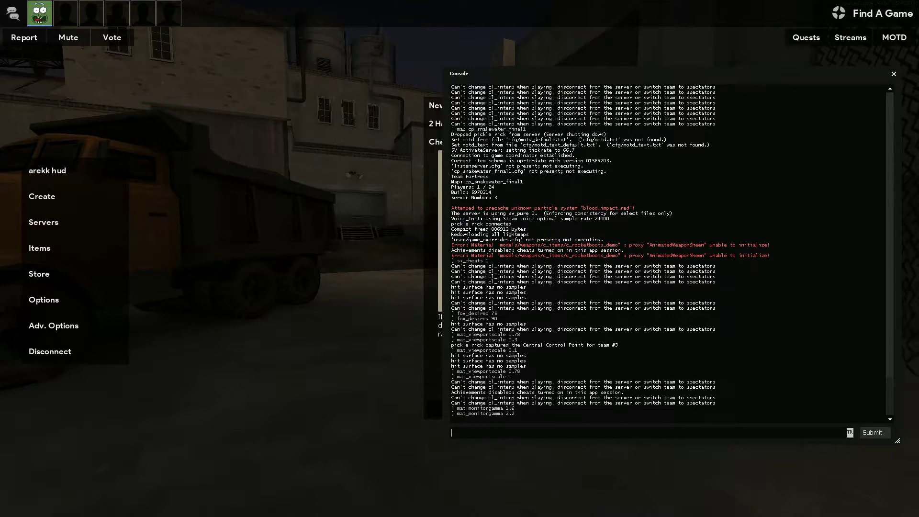
key(grave)
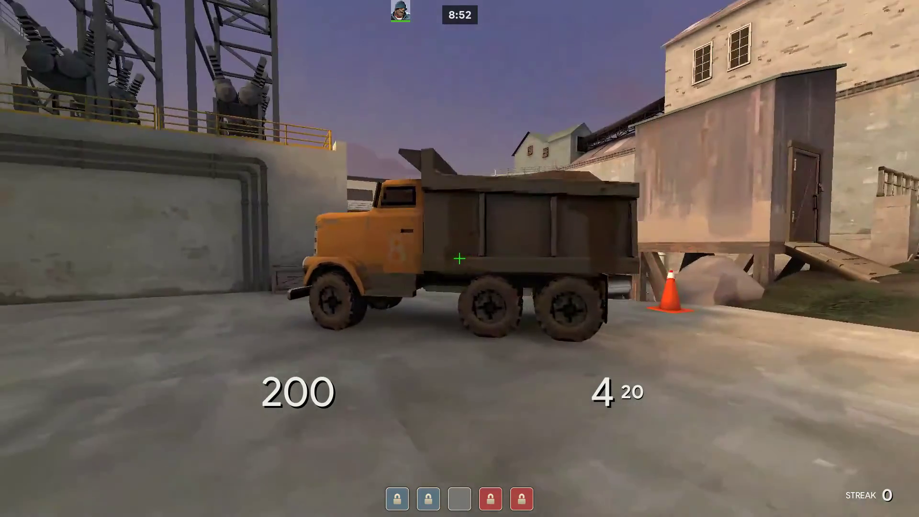
Move from the truck yard into the dark building and examine how bright its walls, shelves and pickups look
key(w)
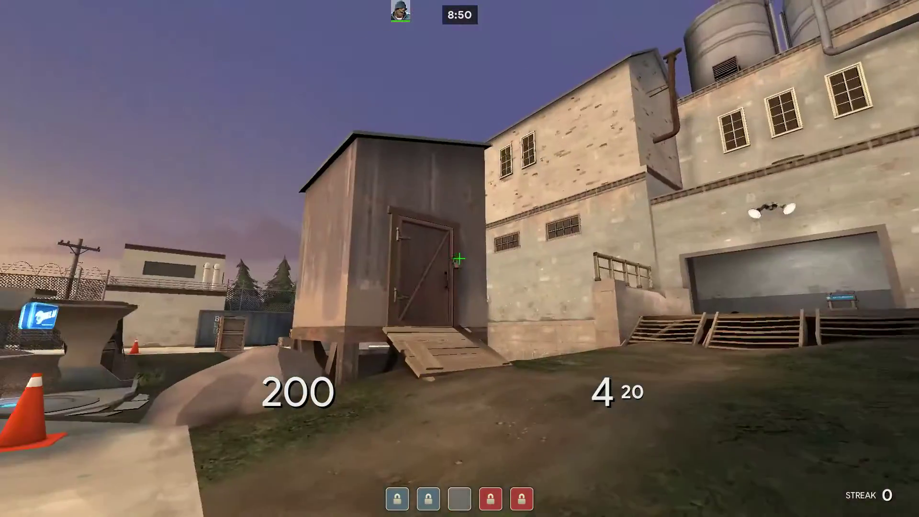
key(space)
click(460, 258)
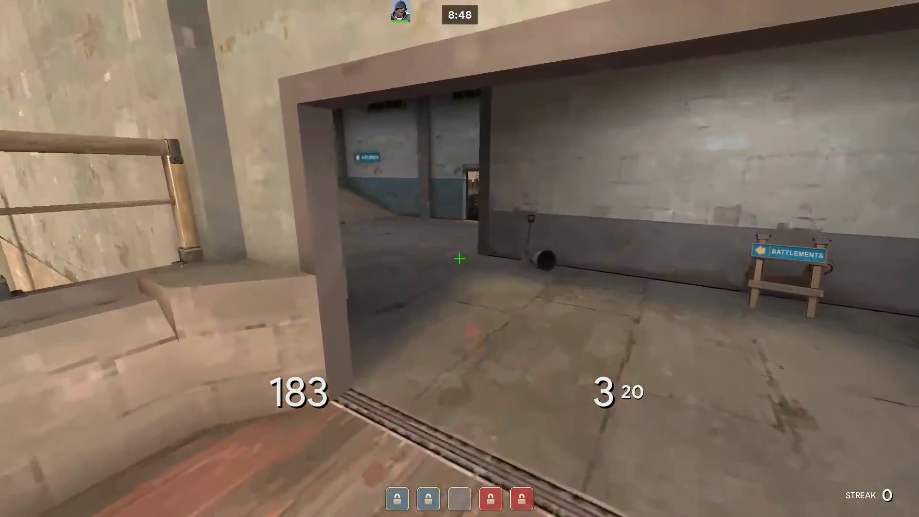
key(w)
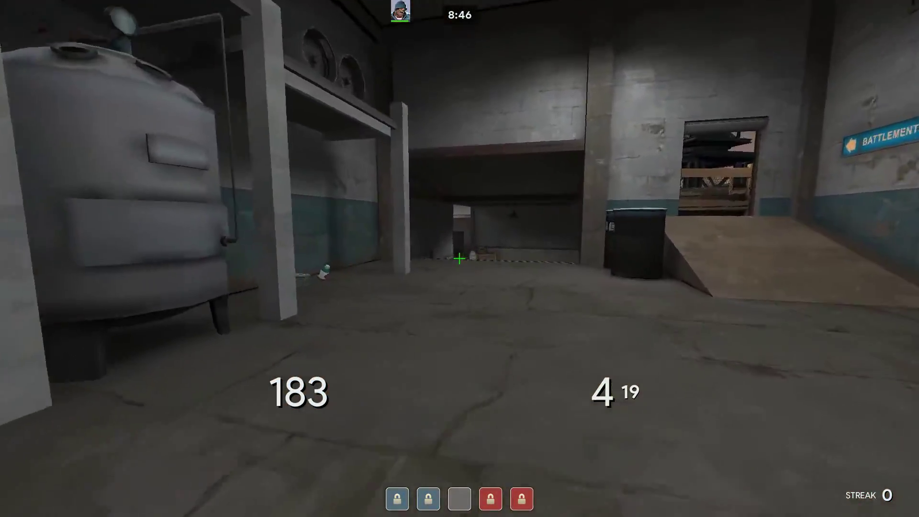
key(w)
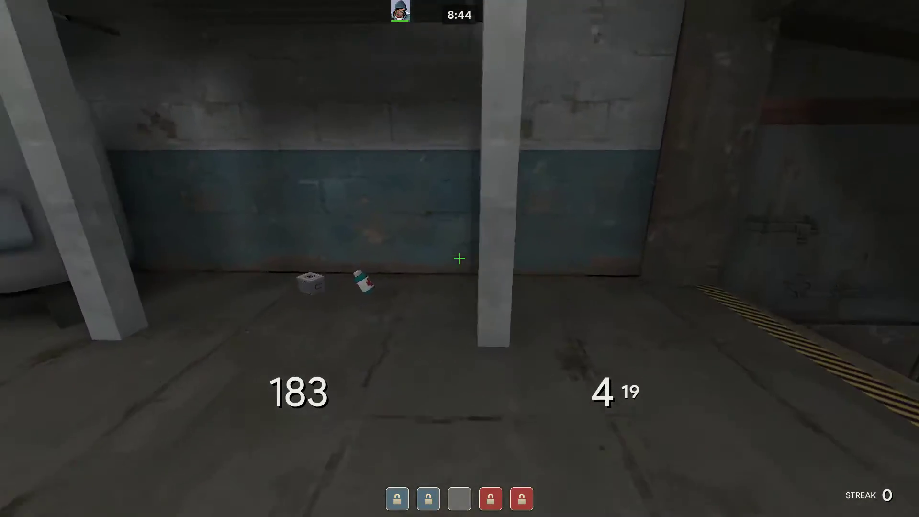
key(s)
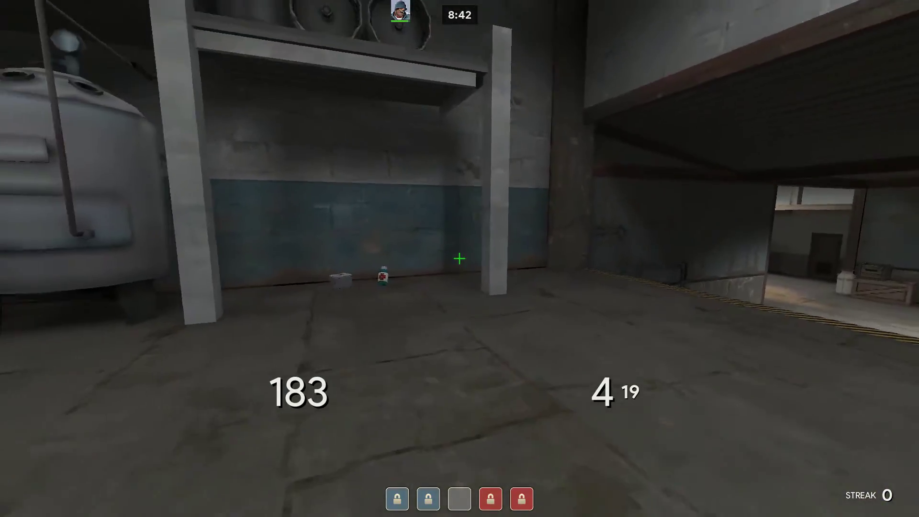
key(s)
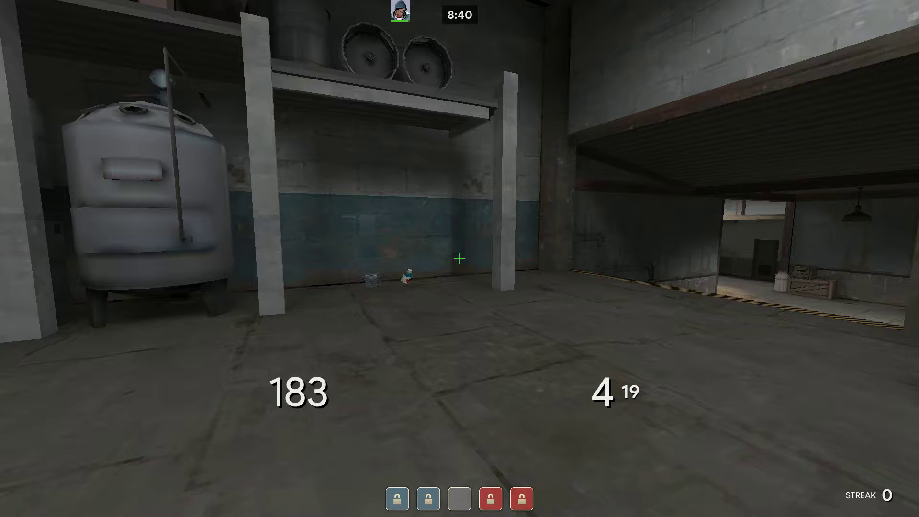
key(s)
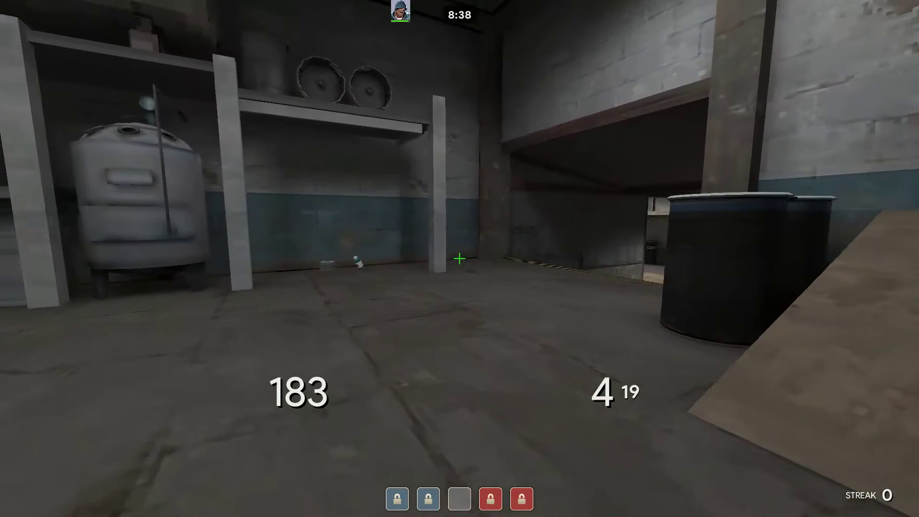
key(a)
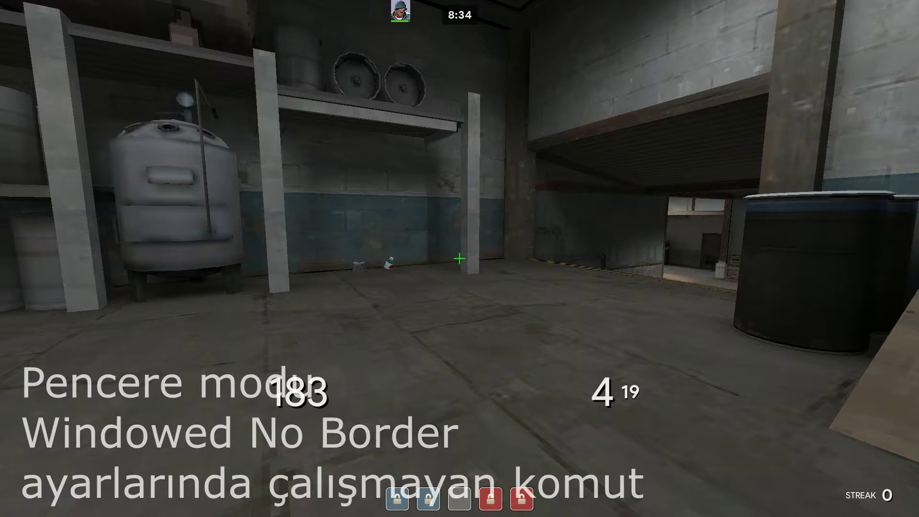
Set mat_monitorgamma back to 1.6 in the console and fire rockets in the dark room to check the brightness
key(grave)
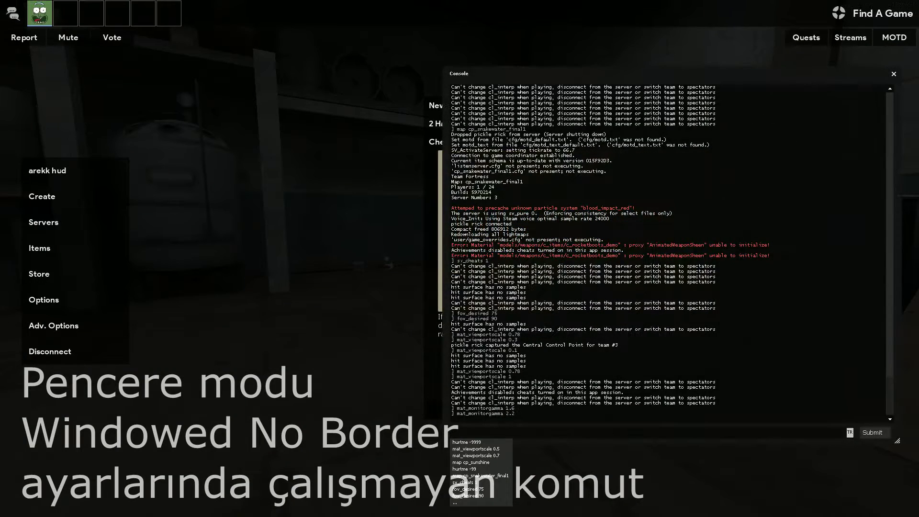
key(BackSpace)
key(BackSpace)
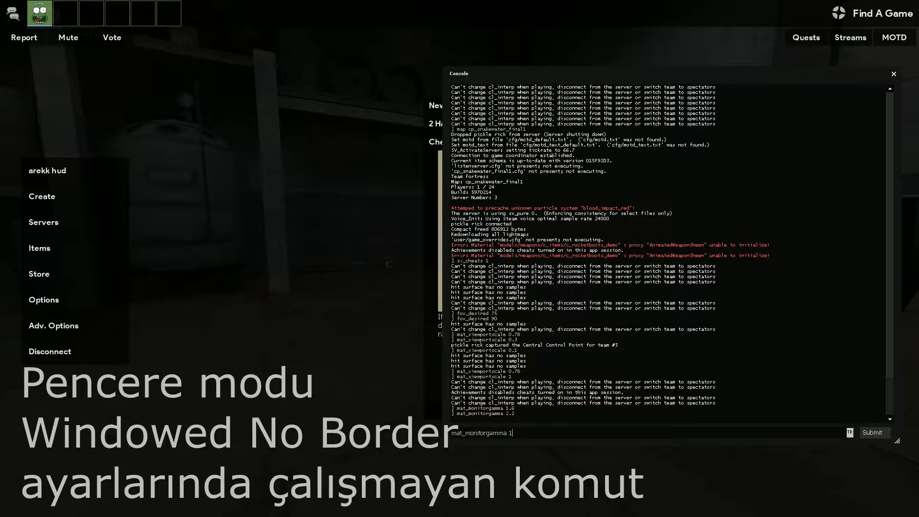
key(Return)
key(grave)
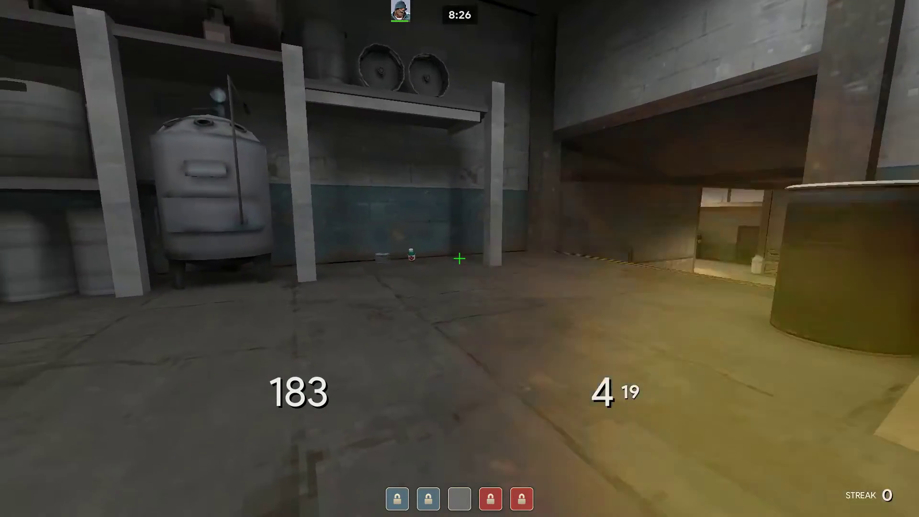
click(459, 258)
click(459, 259)
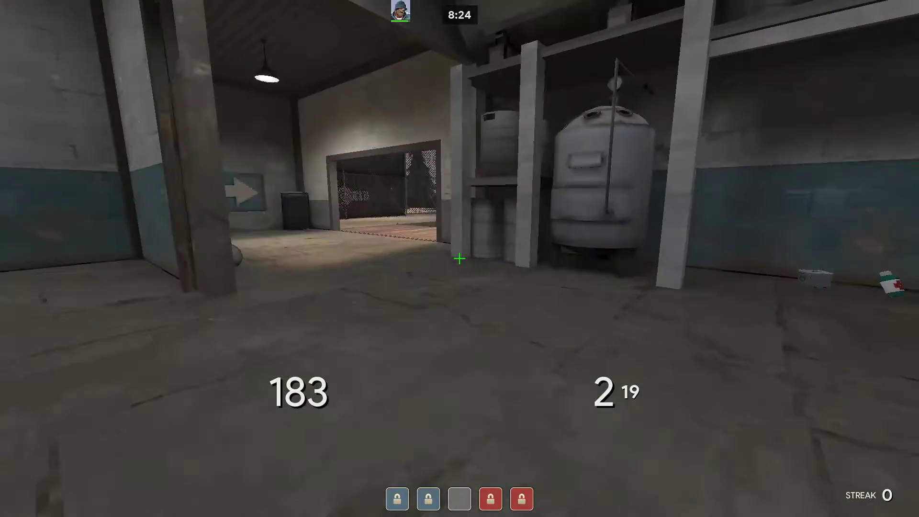
key(w)
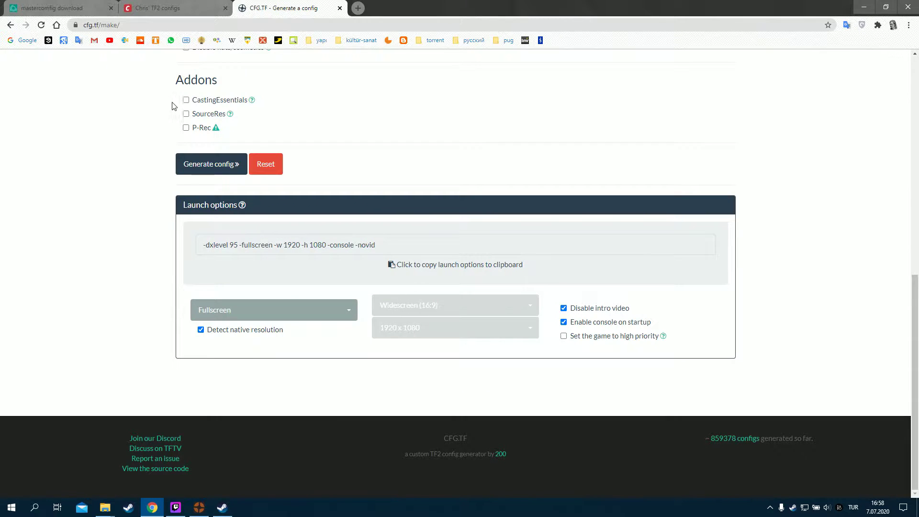
Review the reduced explosion effect options on the config generator page and switch Twitch Studio's screen share back to the game
scroll(357, 184, up, 10)
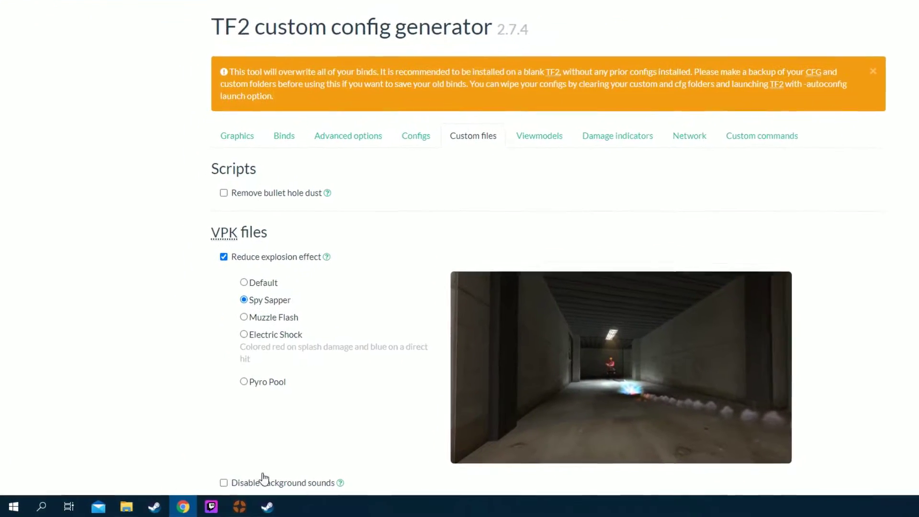
click(217, 506)
double_click(395, 70)
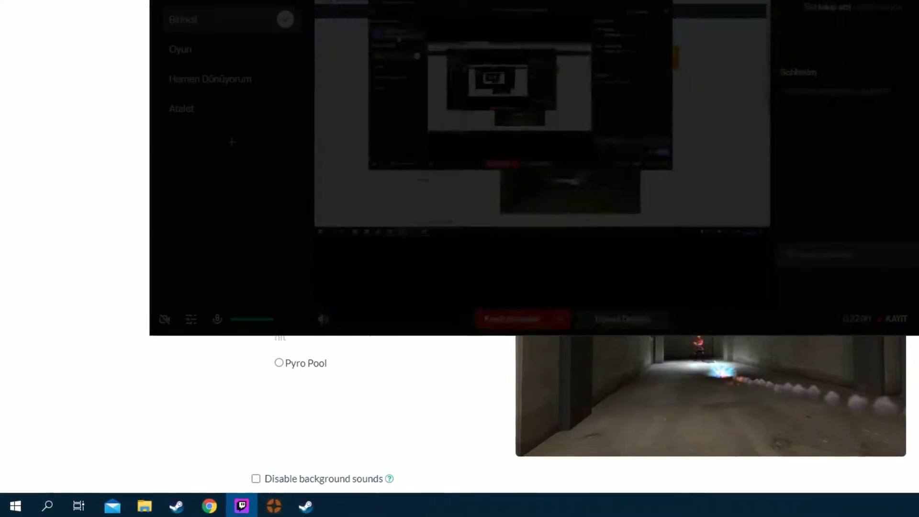
click(407, 69)
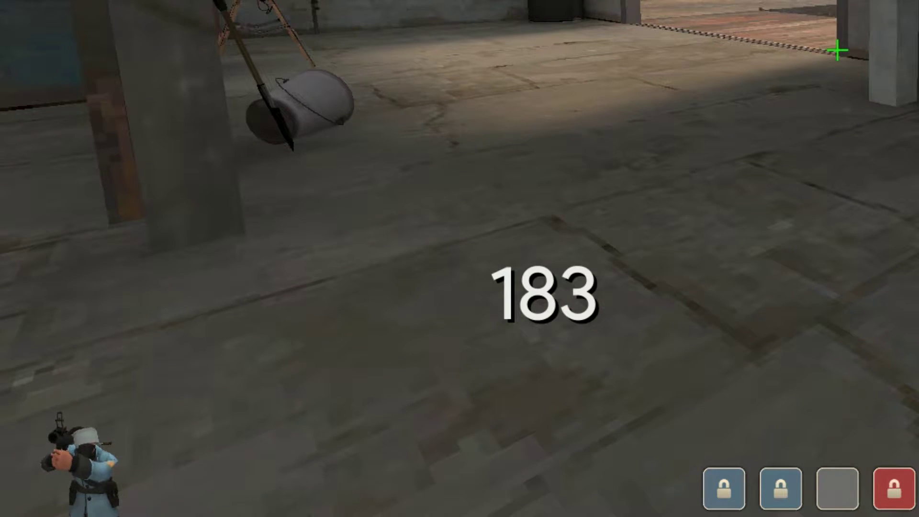
Set cl_hud_playerclass_use_playermodel to 0 in the developer console and return to the game
key(grave)
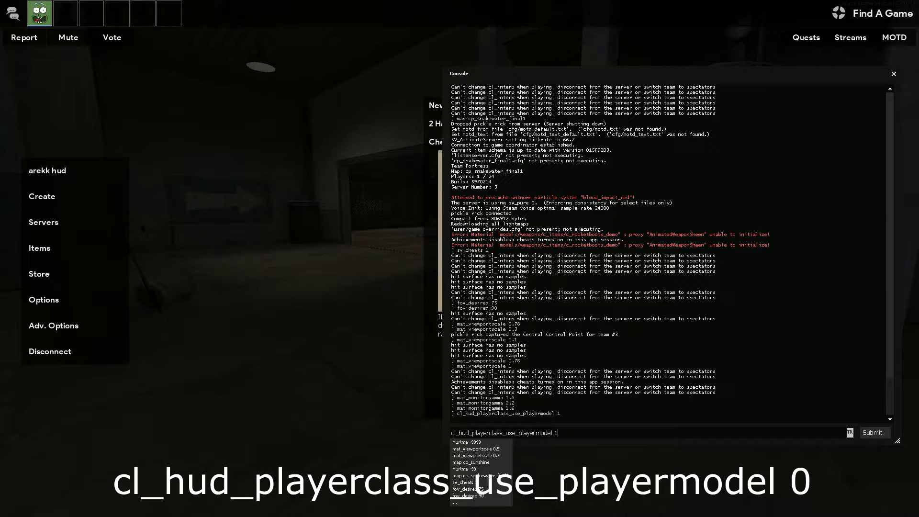
key(BackSpace)
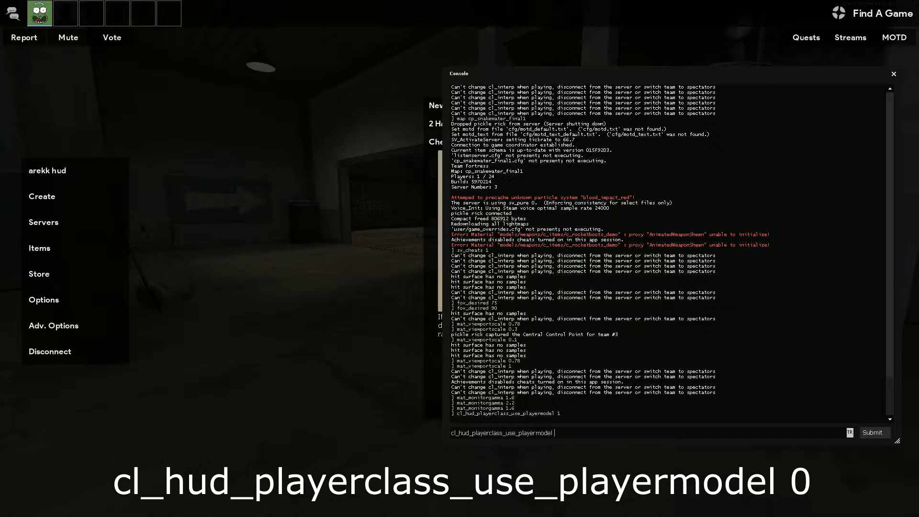
key(Return)
key(Escape)
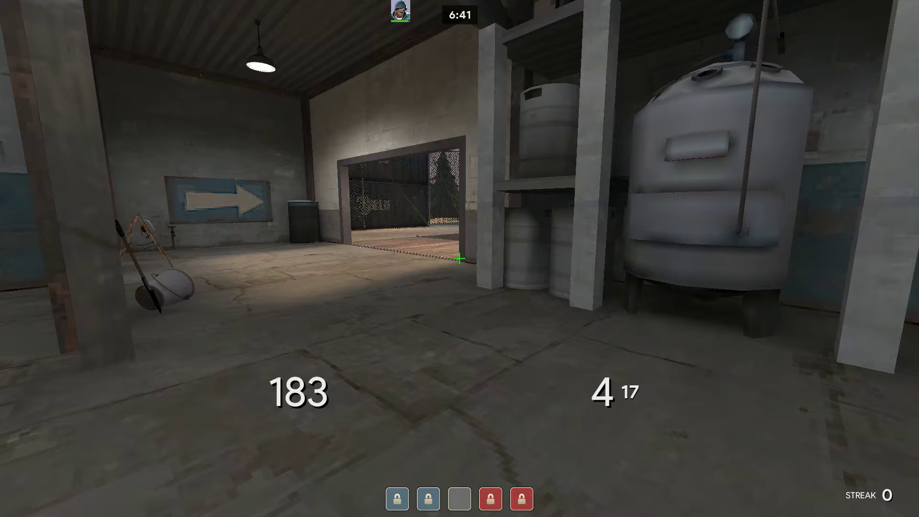
key(a)
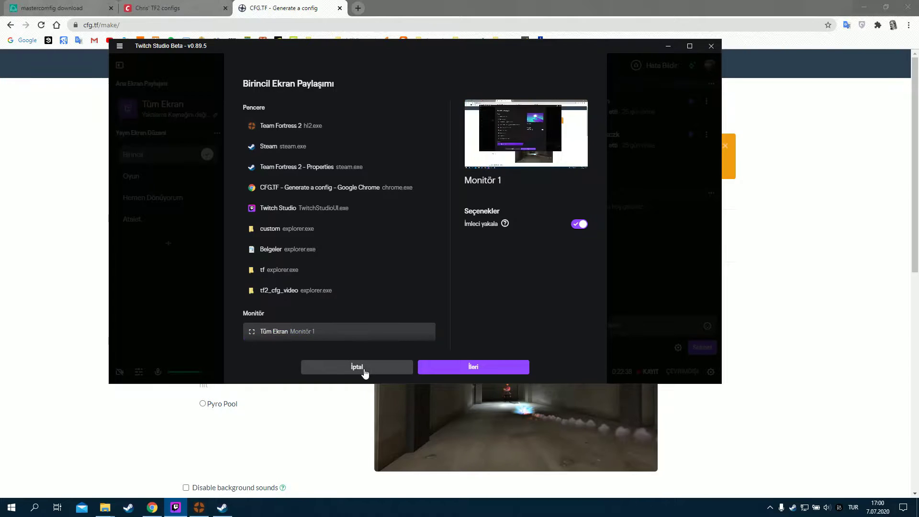
Cancel the screen share source selection in Twitch Studio and bring up the mastercomfig download page in Chrome
click(365, 372)
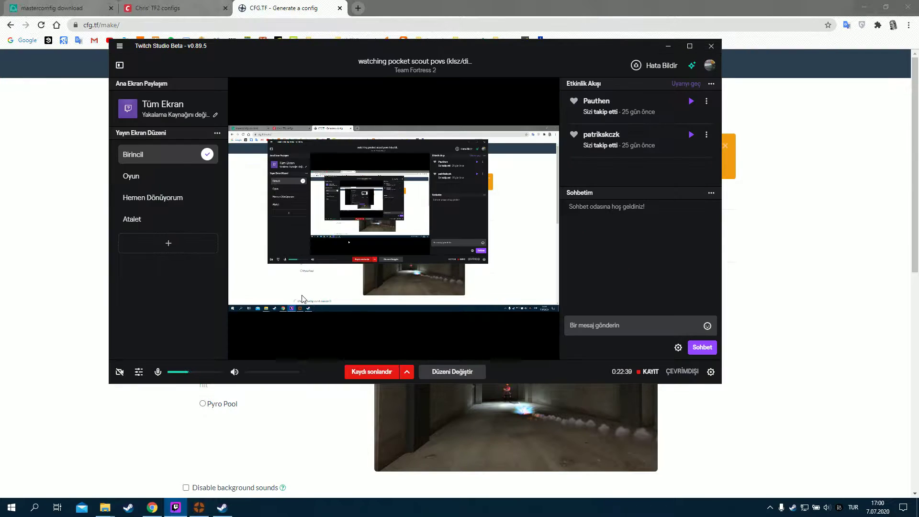
click(30, 198)
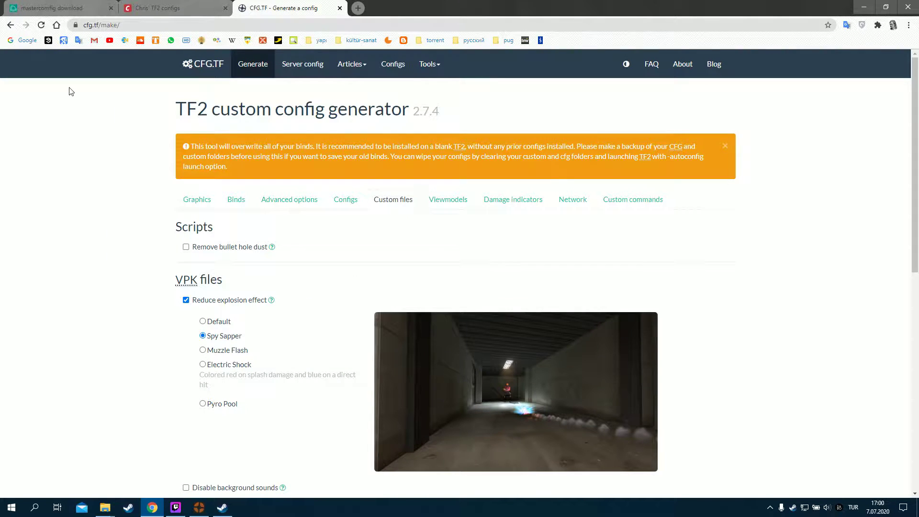
click(56, 5)
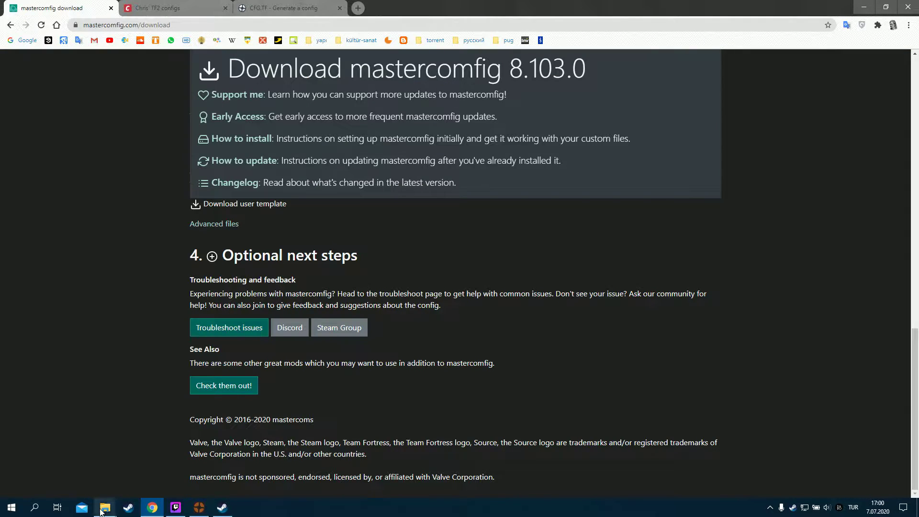
Switch to the tf folder in File Explorer, look into custom\custom_scripts and open custom\my_custom_stuff\cfg
mouse_move(101, 510)
click(50, 483)
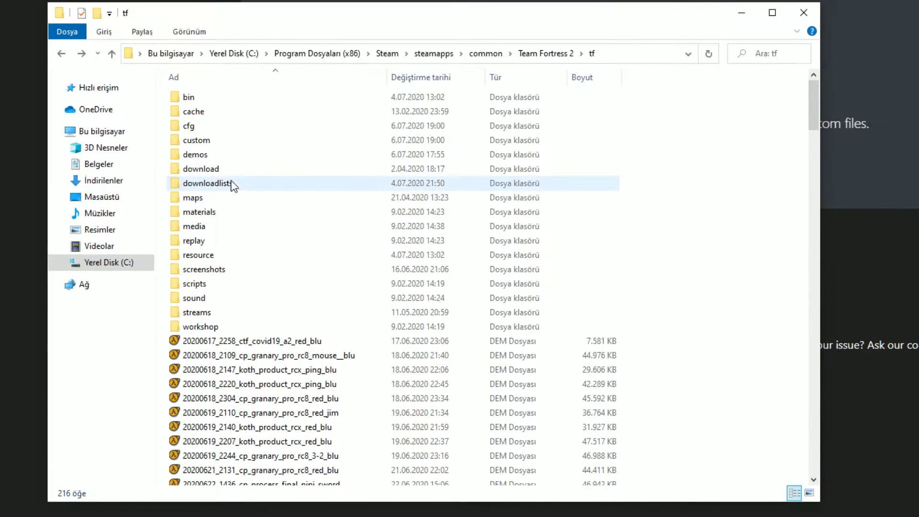
double_click(201, 142)
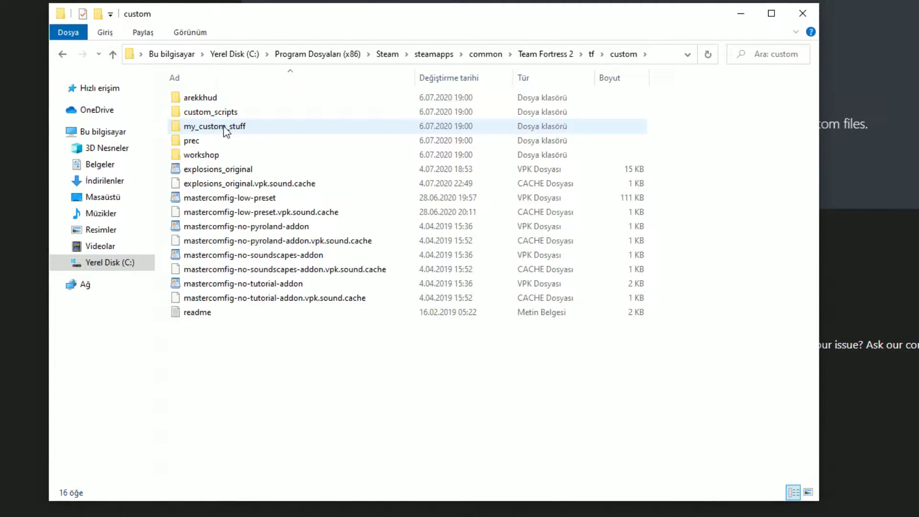
double_click(235, 127)
key(alt+Left)
double_click(225, 116)
key(alt+Left)
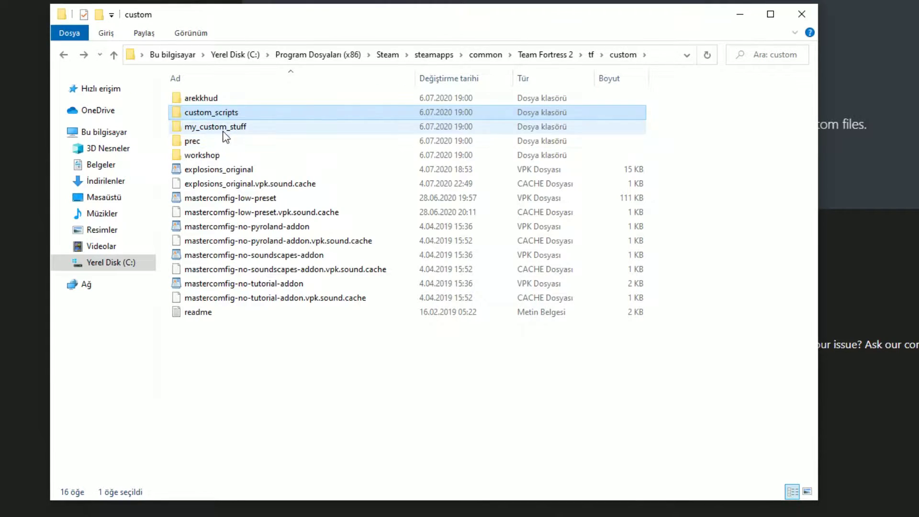
double_click(223, 128)
double_click(203, 98)
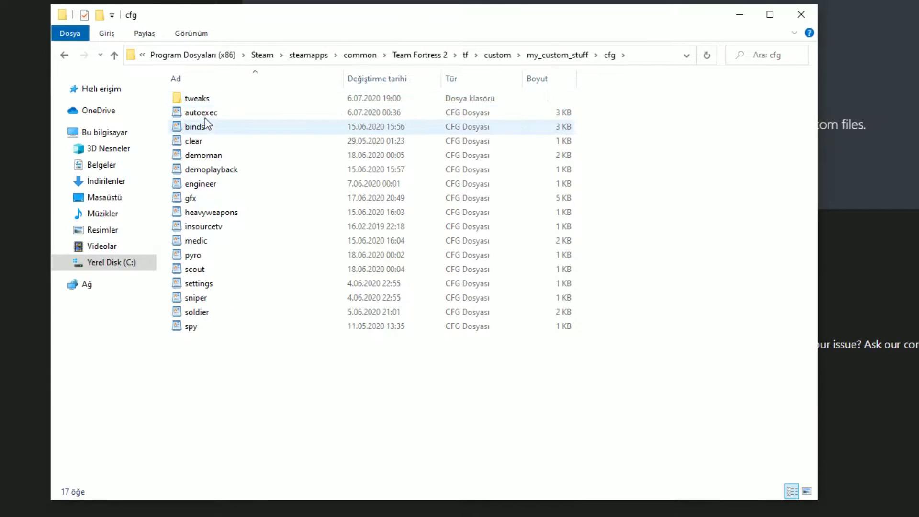
Examine the autoexec and class config files in the my_custom_stuff cfg folder, refreshing the list and highlighting all of them
click(203, 114)
click(201, 241)
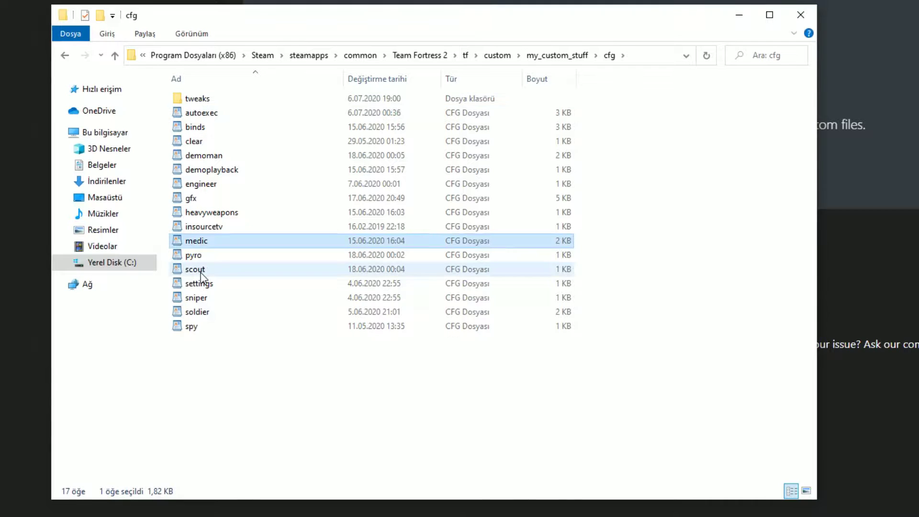
click(196, 269)
click(197, 298)
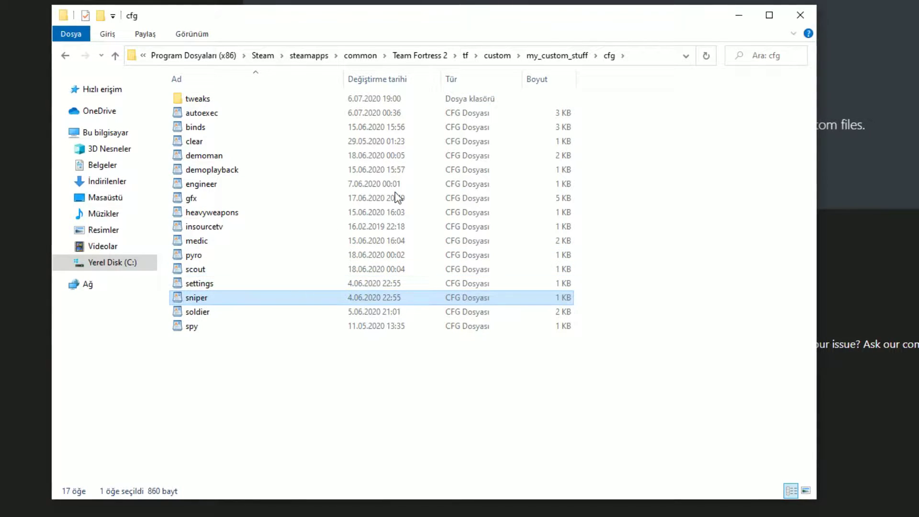
right_click(698, 201)
click(723, 258)
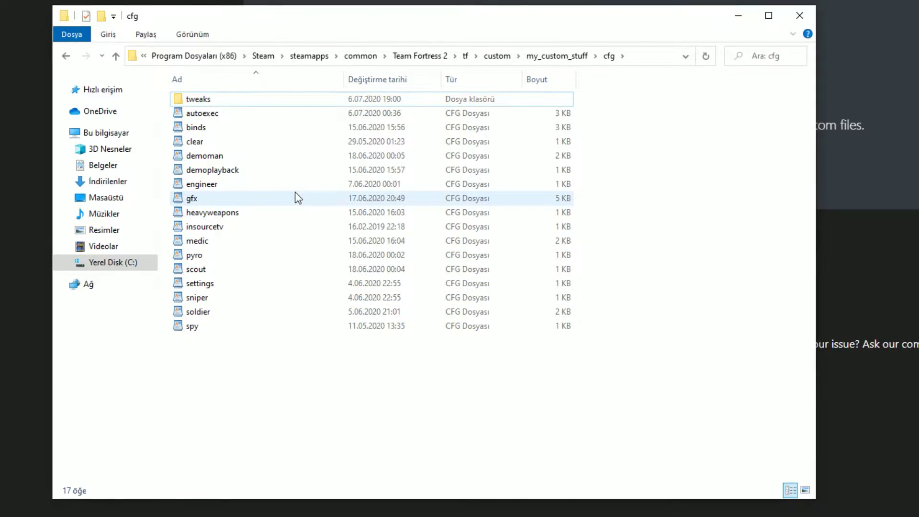
right_click(639, 170)
click(667, 223)
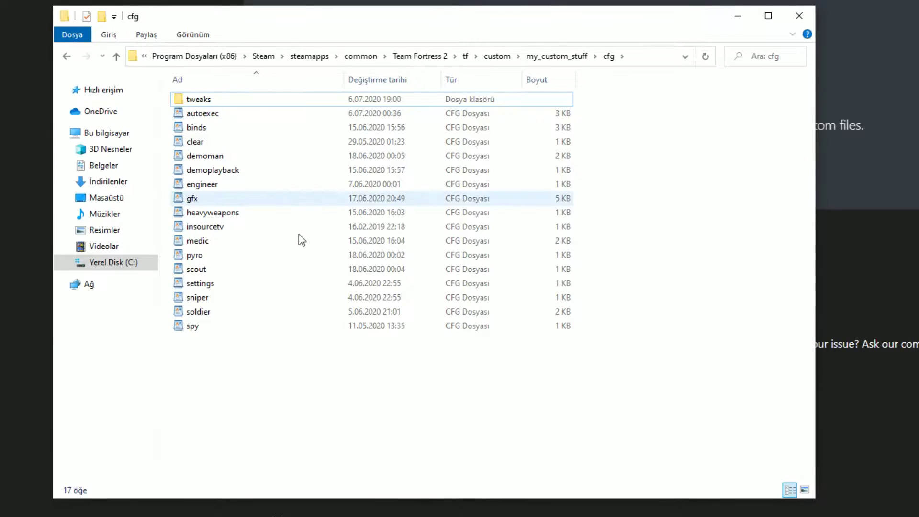
drag(214, 352, 229, 96)
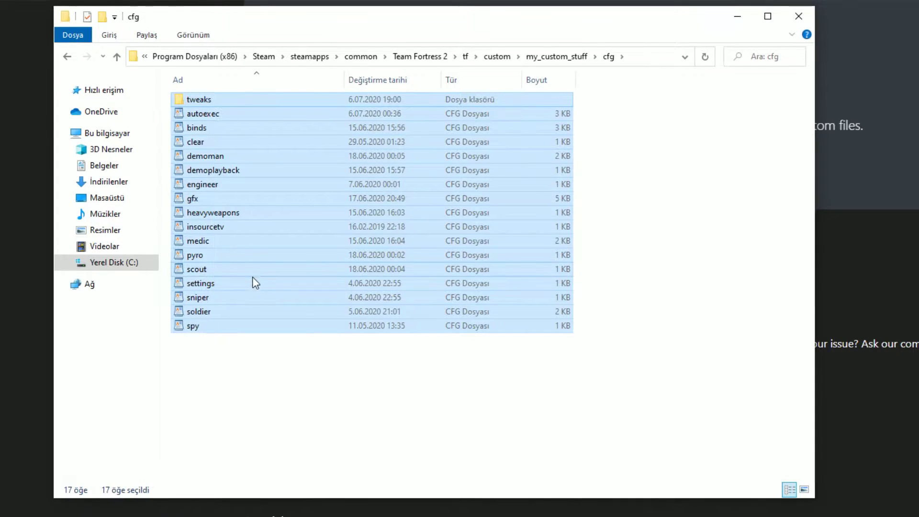
right_click(424, 228)
click(655, 195)
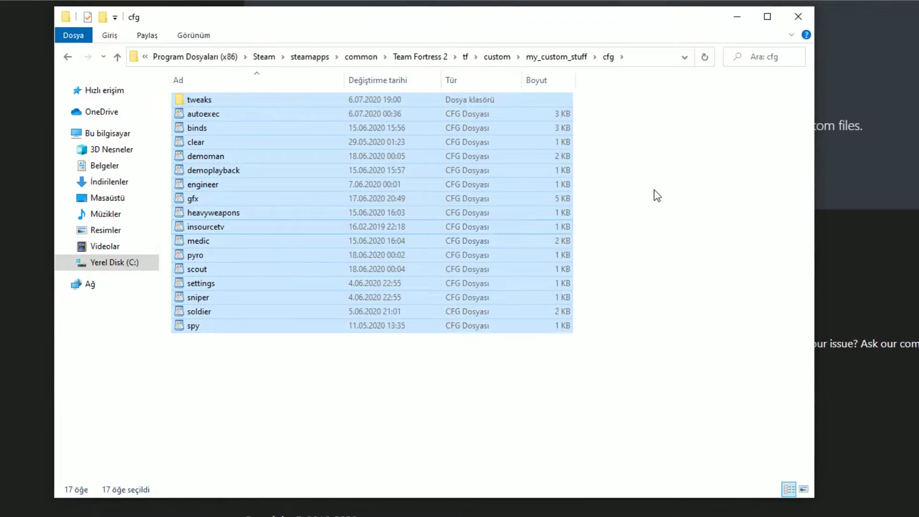
click(589, 206)
Return to the tf folder and open the user folder inside cfg
key(BackSpace)
key(BackSpace)
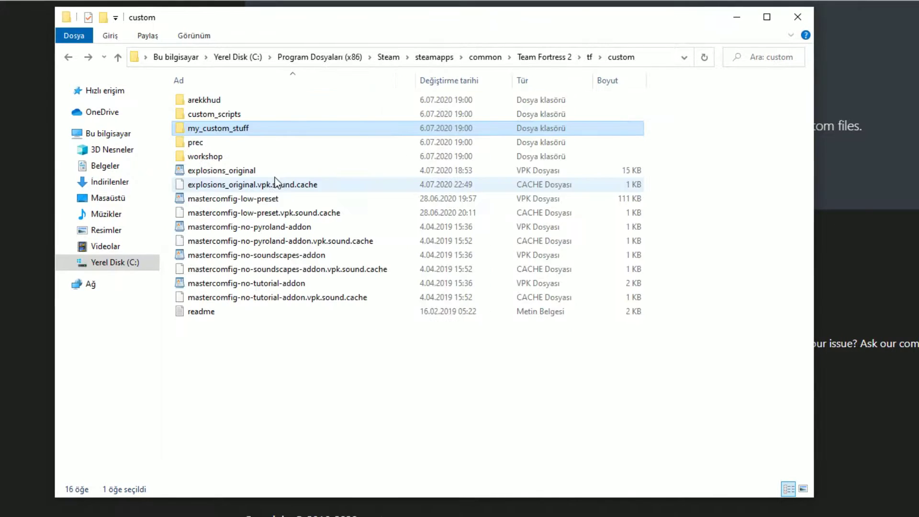
key(BackSpace)
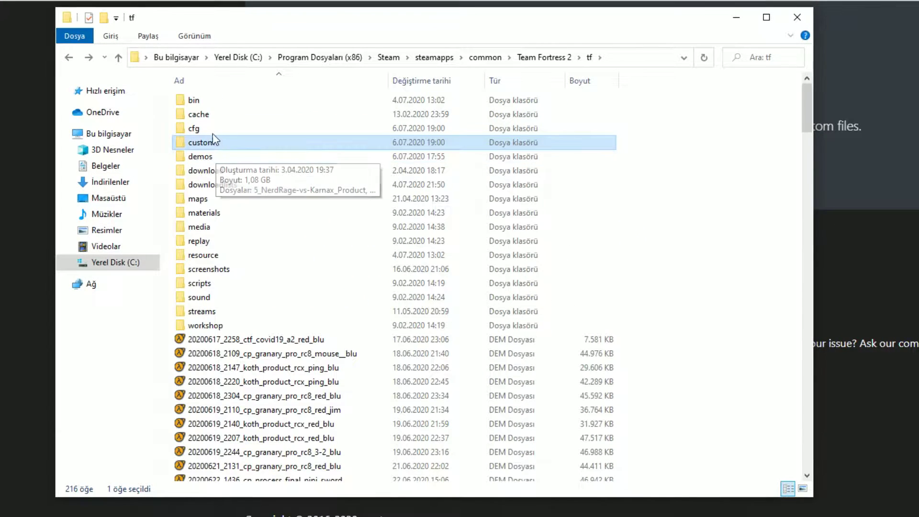
click(250, 131)
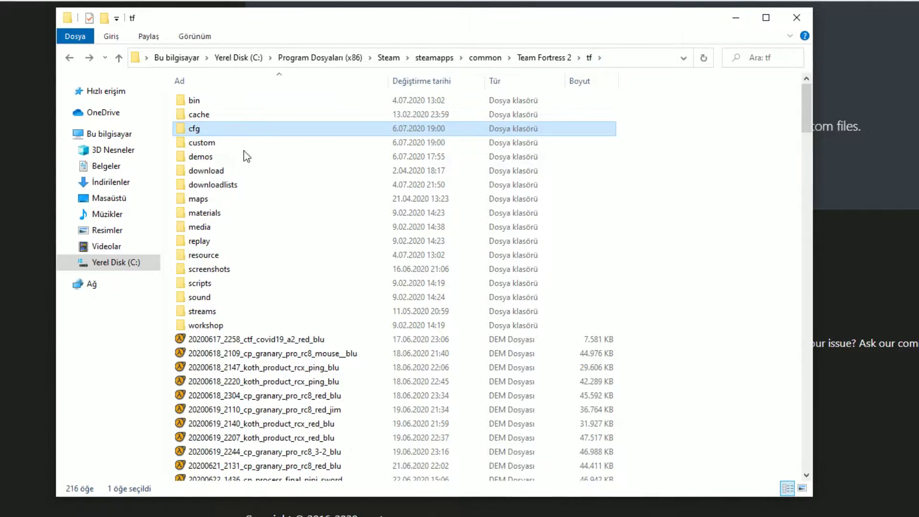
double_click(250, 130)
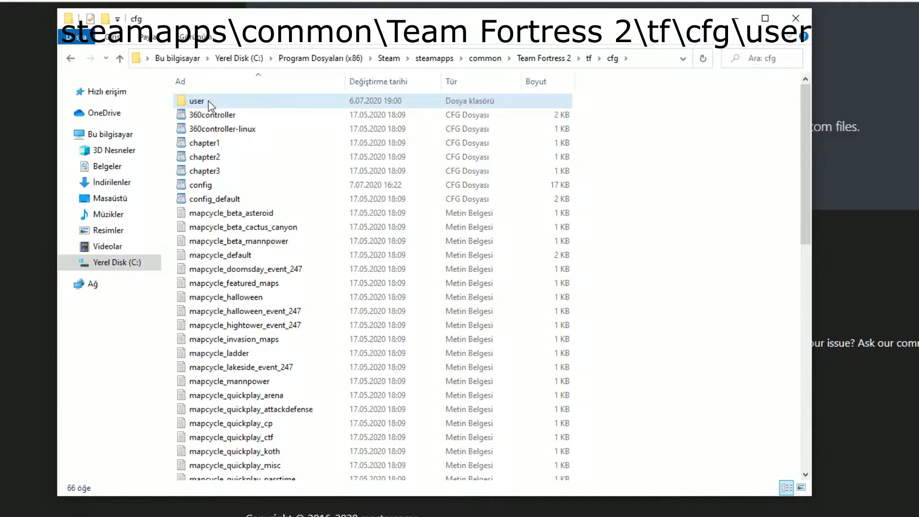
click(201, 102)
double_click(200, 102)
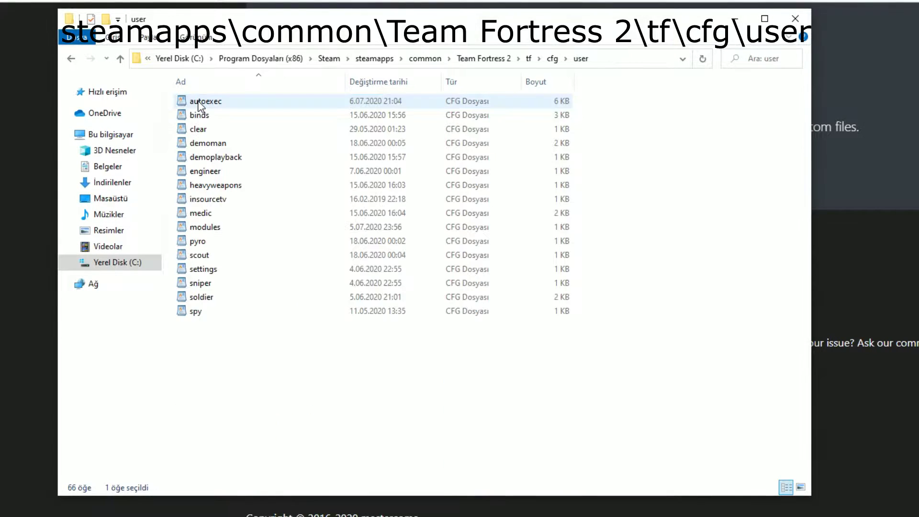
Highlight all config files in the user folder, clear the selection and refresh the list
drag(235, 243, 244, 96)
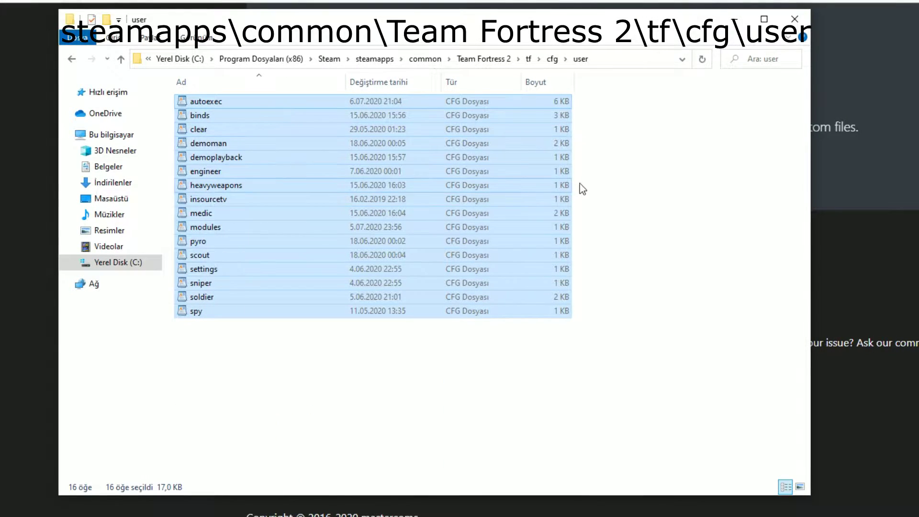
click(613, 157)
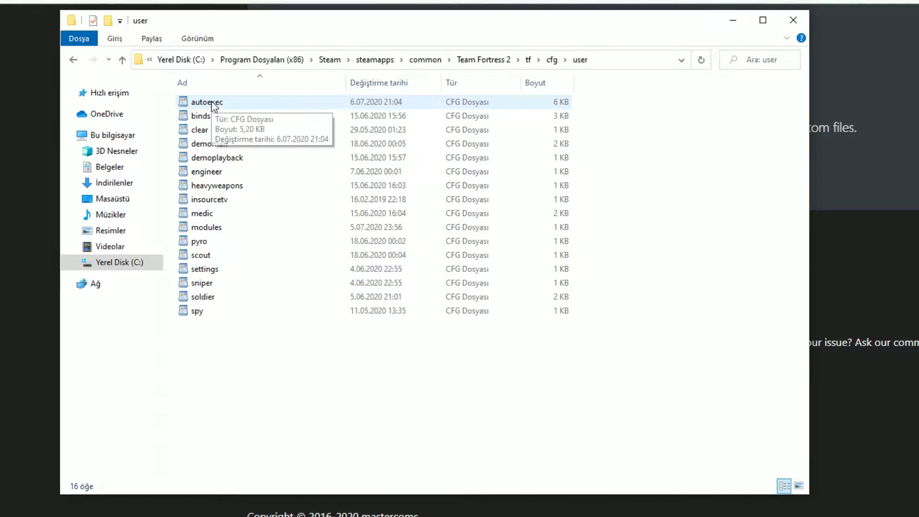
right_click(605, 135)
click(632, 189)
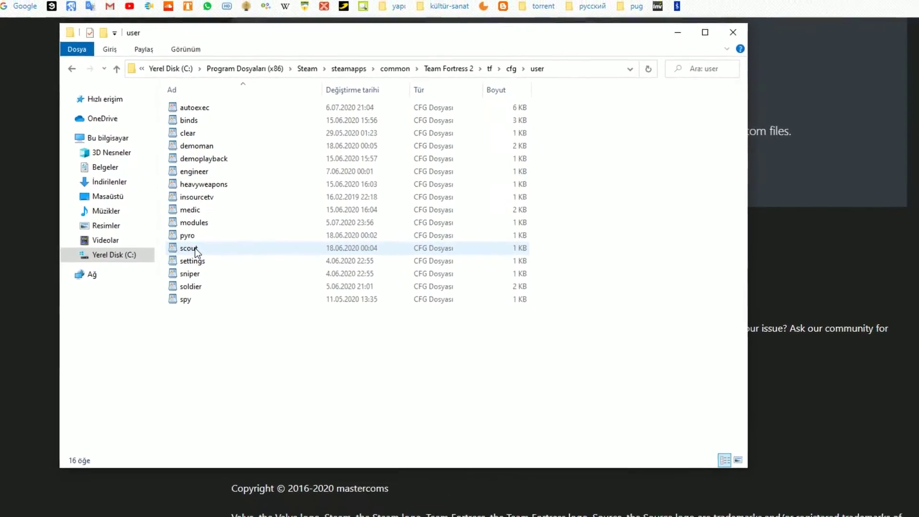
Open the soldier config file and examine the crosshair file and colour settings in the slot1 bind
double_click(199, 293)
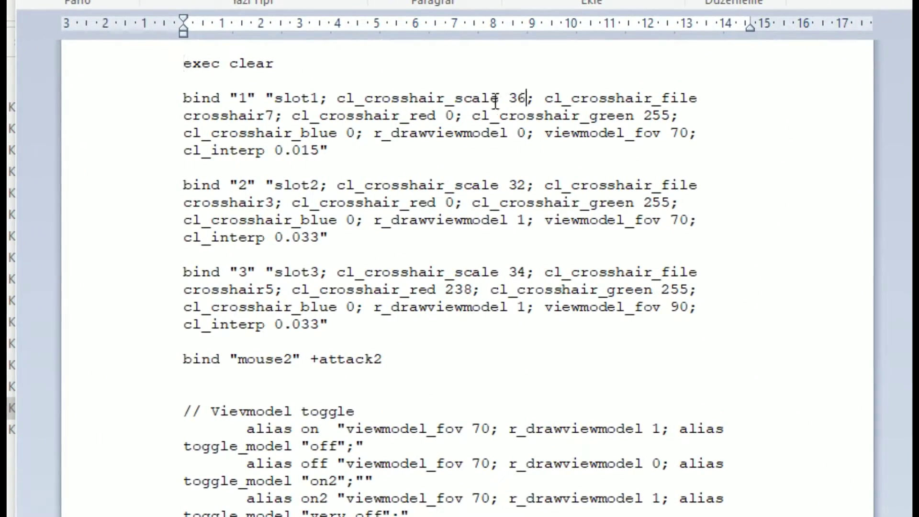
drag(544, 98, 370, 133)
click(349, 115)
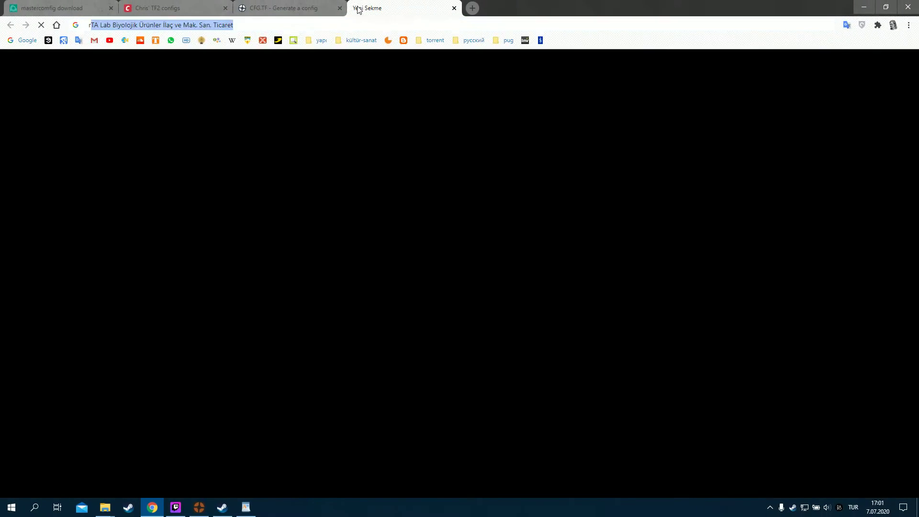
Search Google for "rgb colors" in Chrome and look through the W3Schools Colors RGB page with its RGB Calculator
text(gb colors)
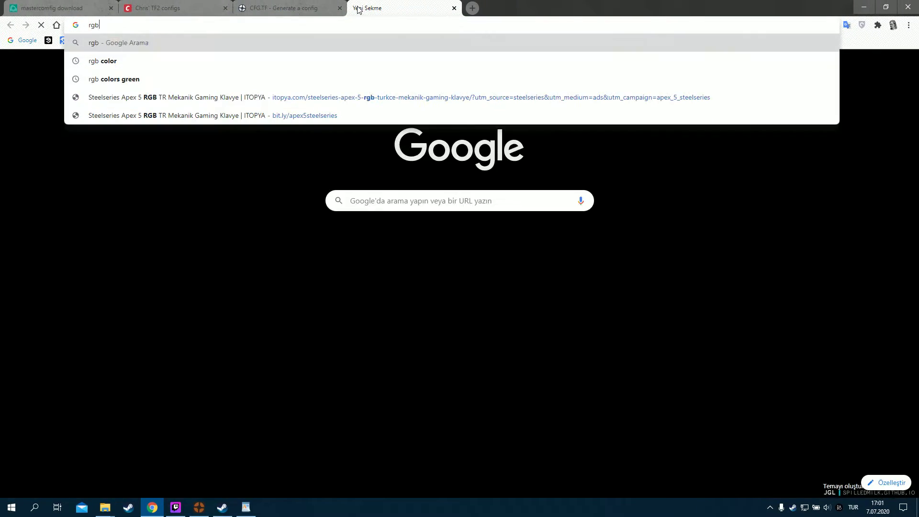
key(Return)
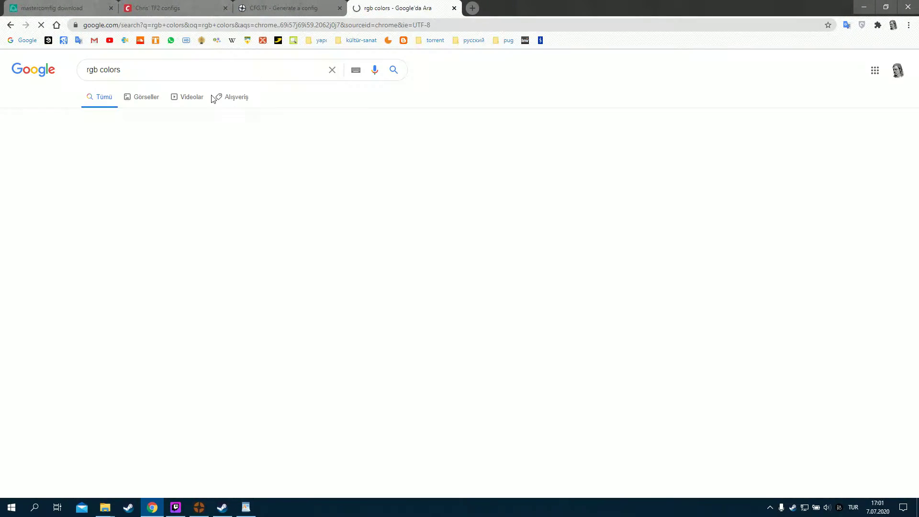
click(143, 339)
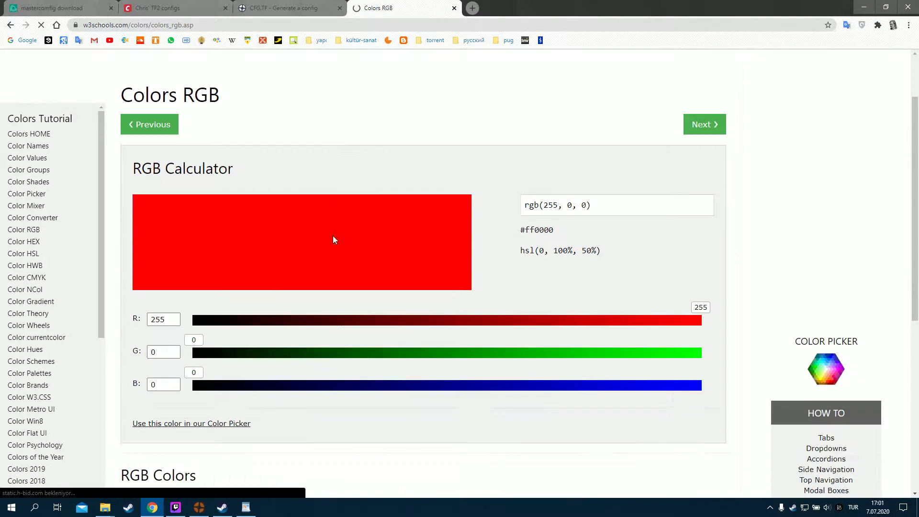
scroll(334, 241, down, 3)
scroll(404, 256, up, 1)
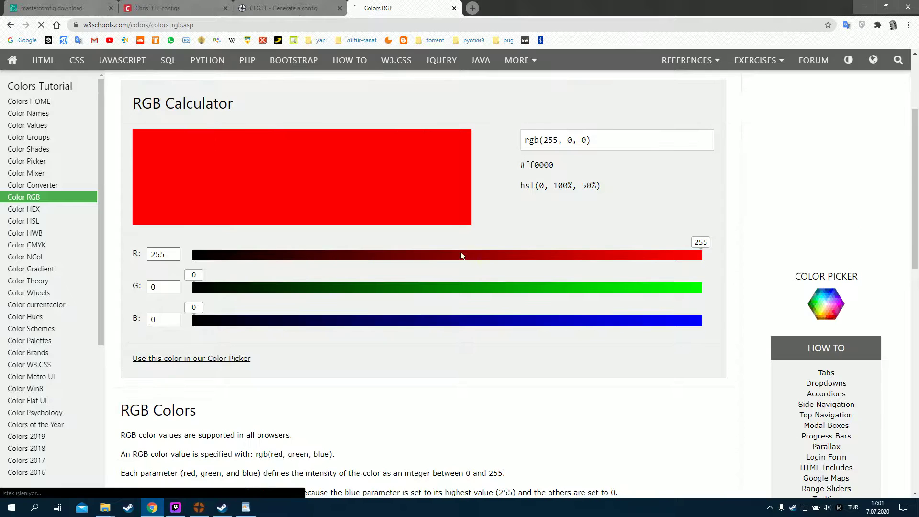
scroll(523, 262, up, 3)
scroll(356, 257, down, 8)
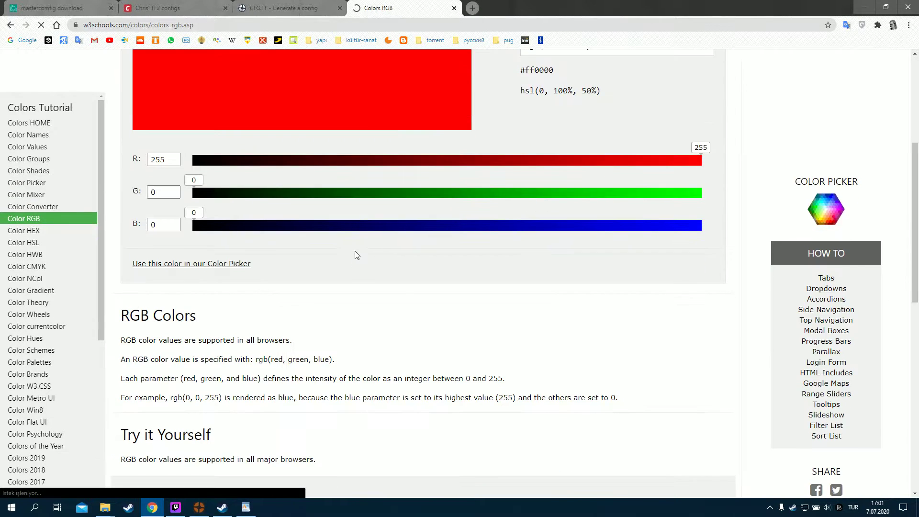
scroll(356, 254, down, 4)
Go back to the search results and open the HTML Color Codes site
key(alt+Left)
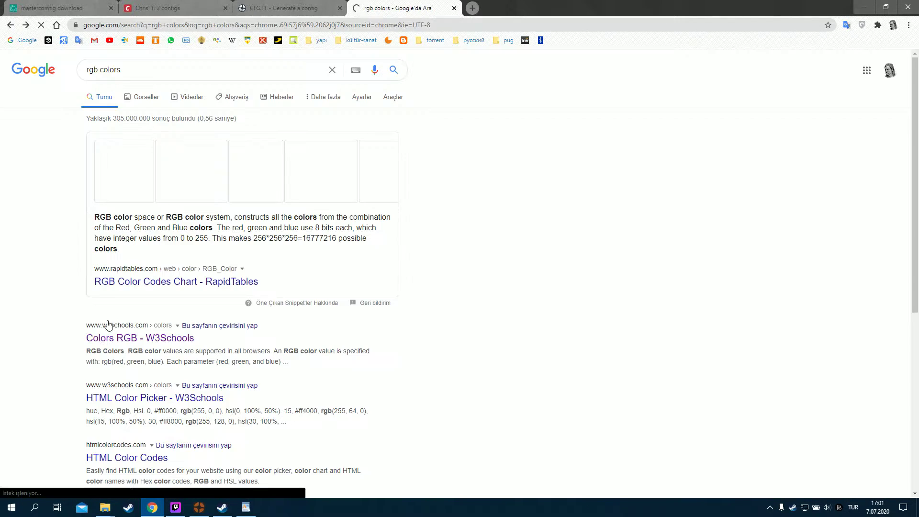
scroll(114, 310, down, 3)
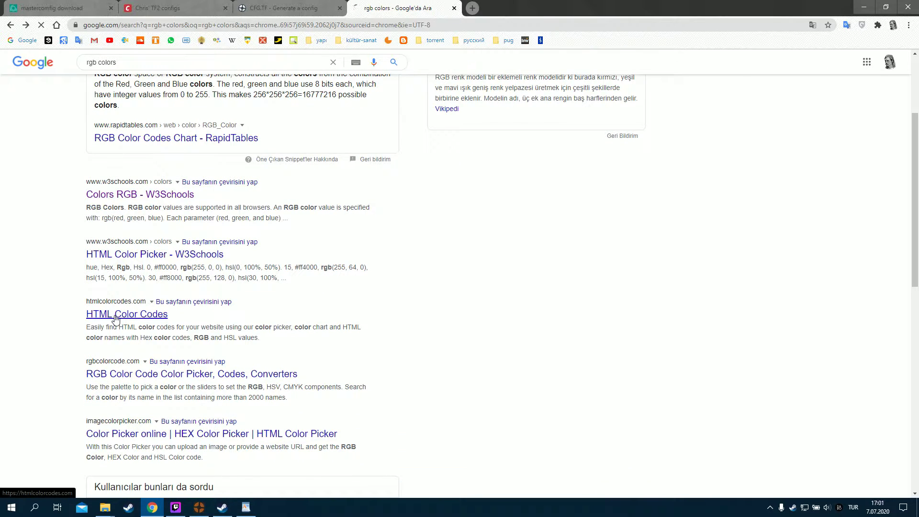
click(115, 317)
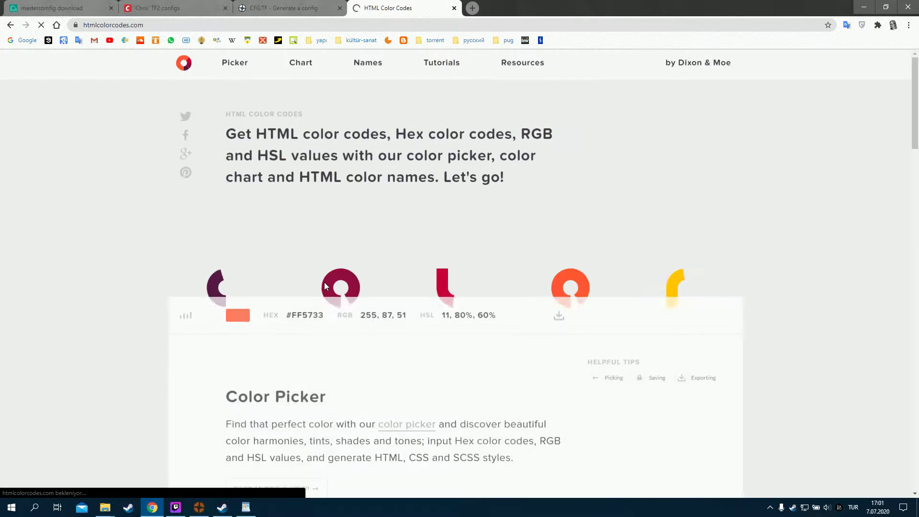
Try blue and cyan hues in the HTML Color Codes colour picker and examine their RGB values
scroll(329, 272, down, 4)
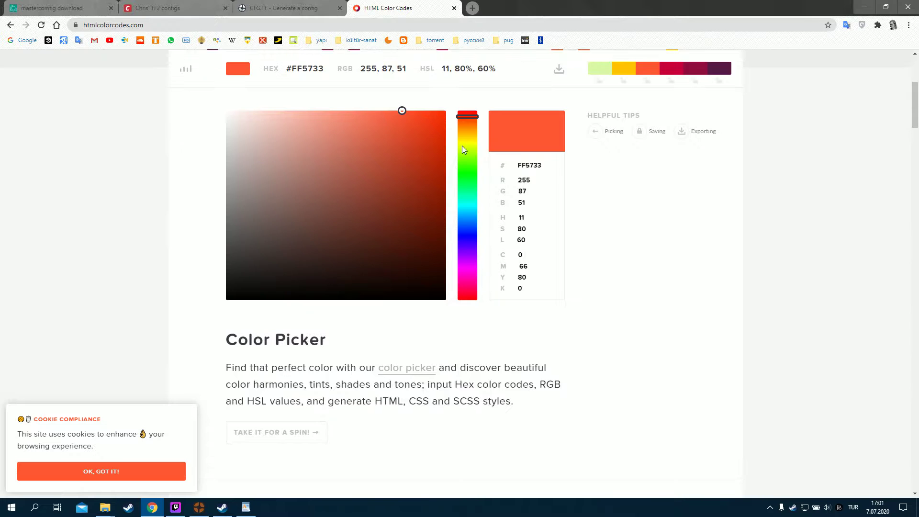
drag(463, 168, 457, 287)
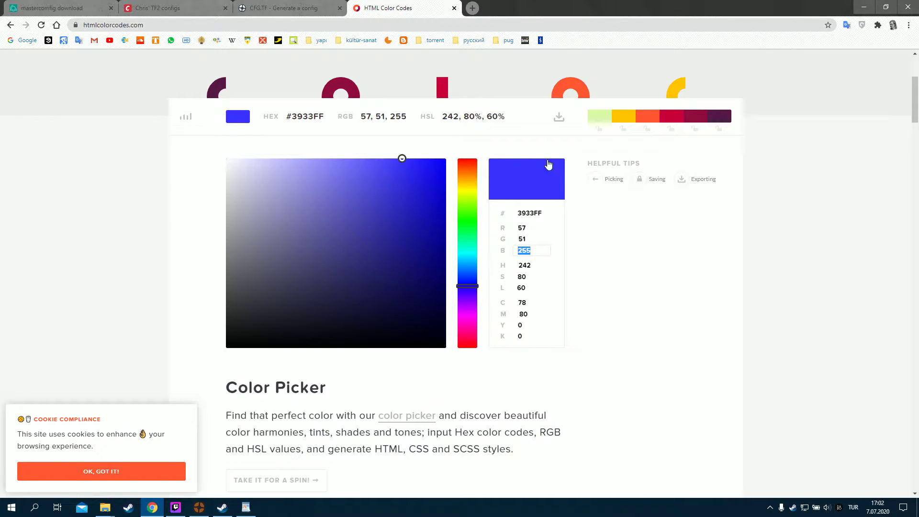
click(175, 507)
click(176, 507)
scroll(547, 312, down, 3)
scroll(466, 223, up, 2)
click(468, 186)
drag(468, 186, 469, 209)
Switch the browser to the CFG.TF generator page and bring the soldier config in WordPad back in front
click(245, 507)
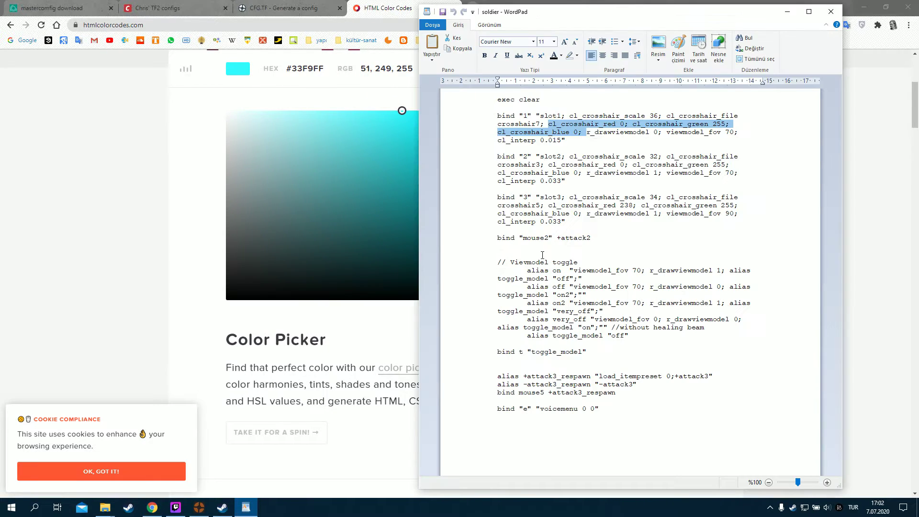
click(282, 8)
click(158, 7)
click(283, 7)
click(245, 507)
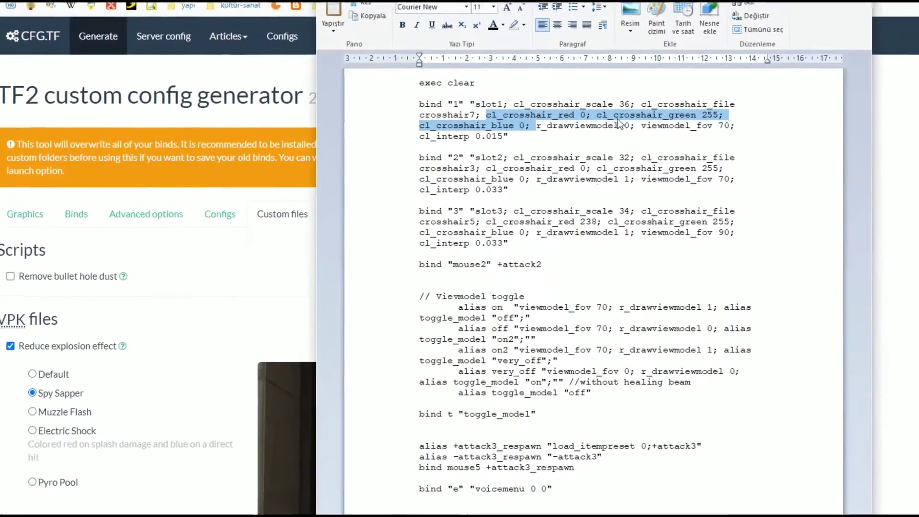
Examine the r_drawviewmodel and viewmodel_fov settings in the soldier config's slot1 bind
click(594, 132)
double_click(518, 122)
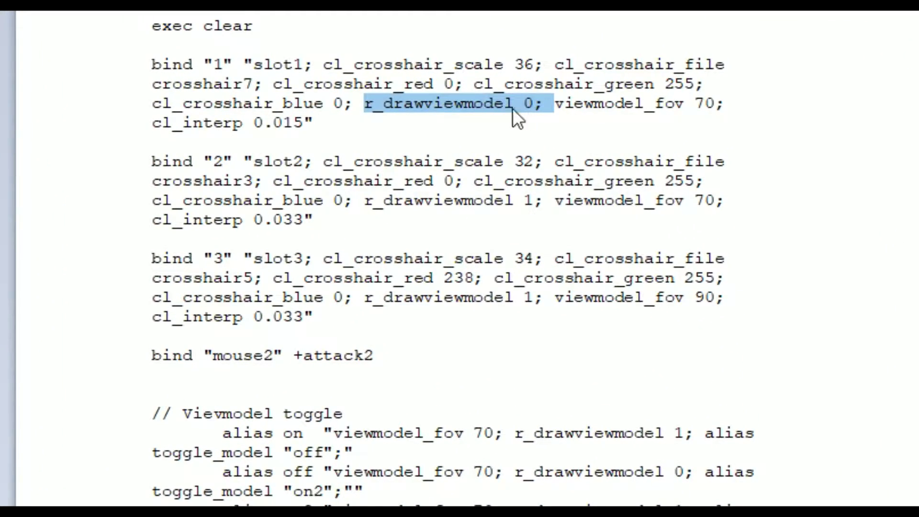
click(554, 103)
drag(554, 103, 714, 94)
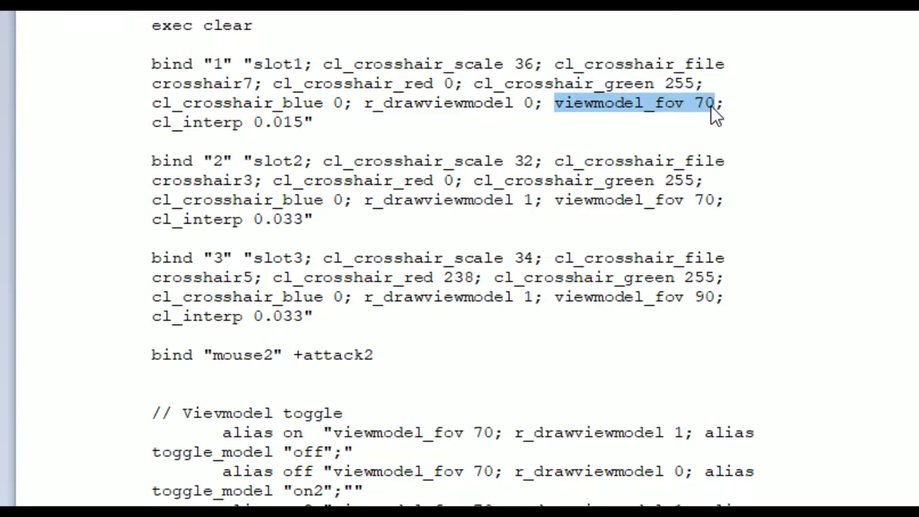
double_click(706, 104)
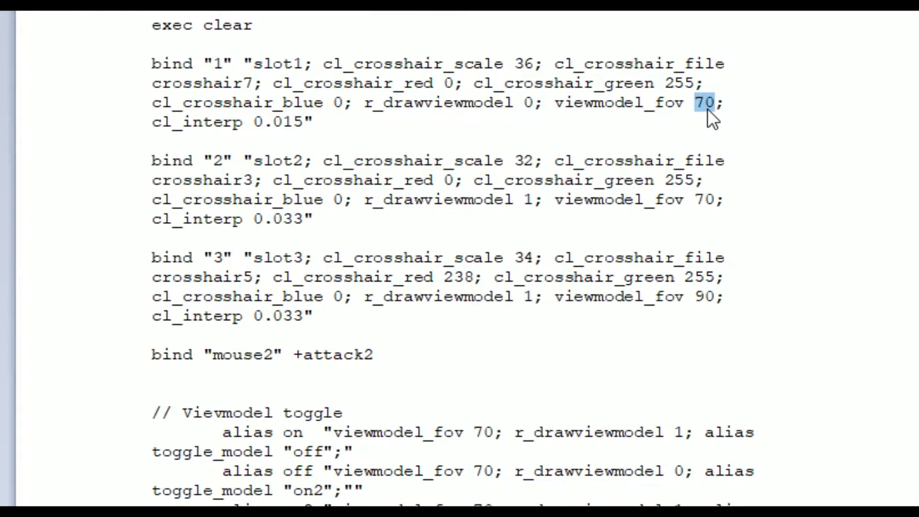
drag(732, 105, 576, 102)
click(352, 127)
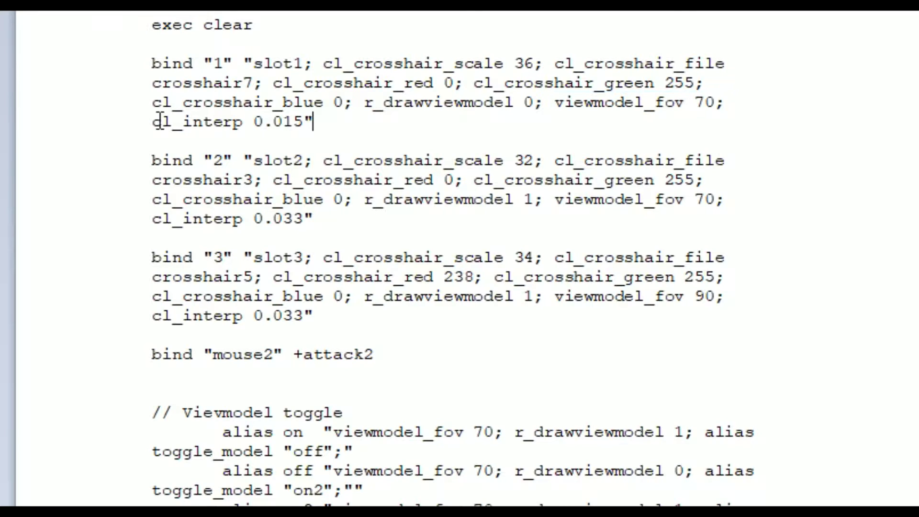
Highlight the slot1 bind's cl_interp setting and add the note "0.01515151515 = 0.0152" after that bind
drag(160, 122, 296, 119)
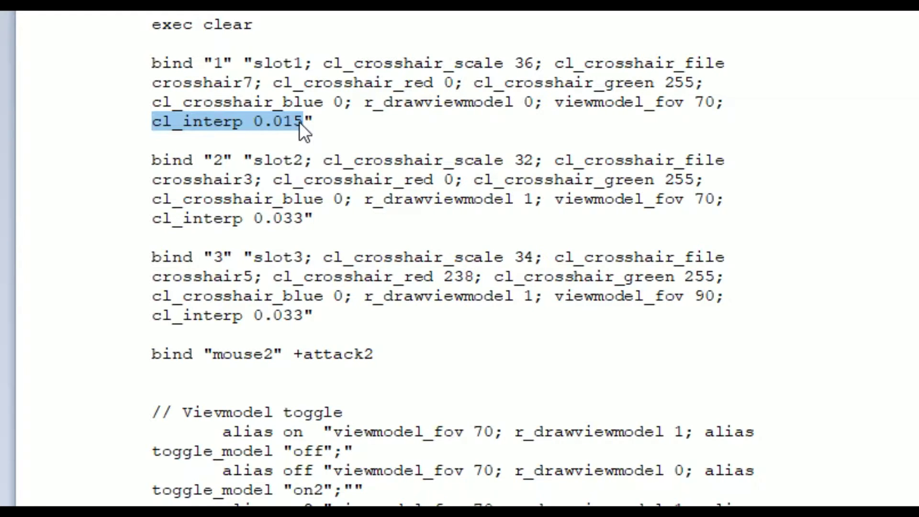
click(366, 127)
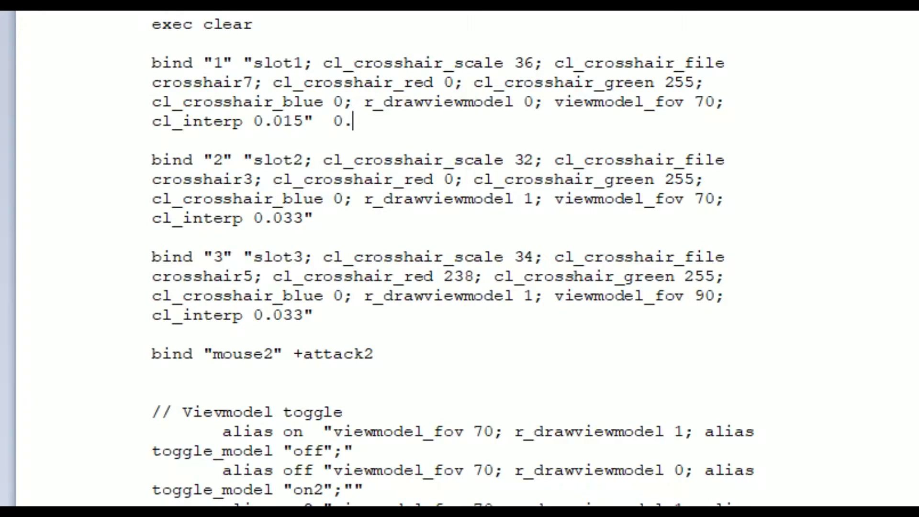
text(0.01515151515 = 0.)
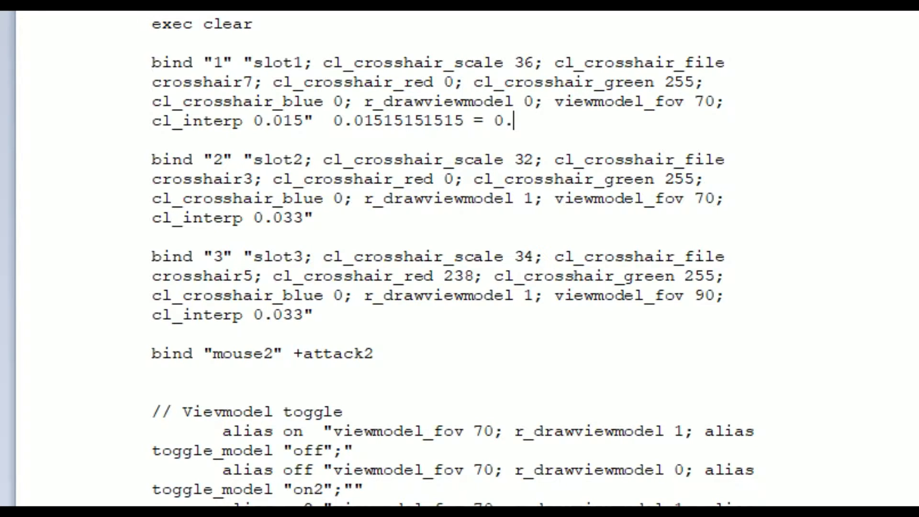
text(0152)
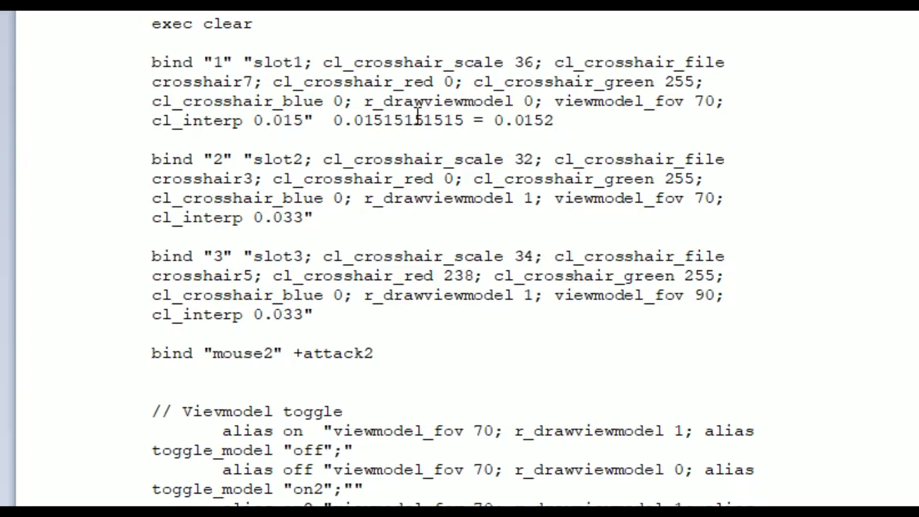
Compare the interpolation note with the slot1 cl_interp value and delete the note
drag(592, 128, 336, 120)
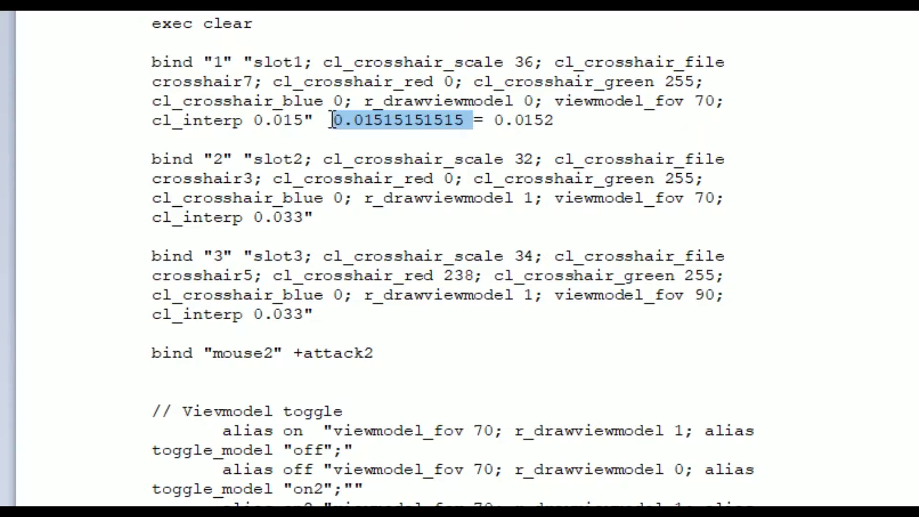
click(307, 120)
double_click(286, 120)
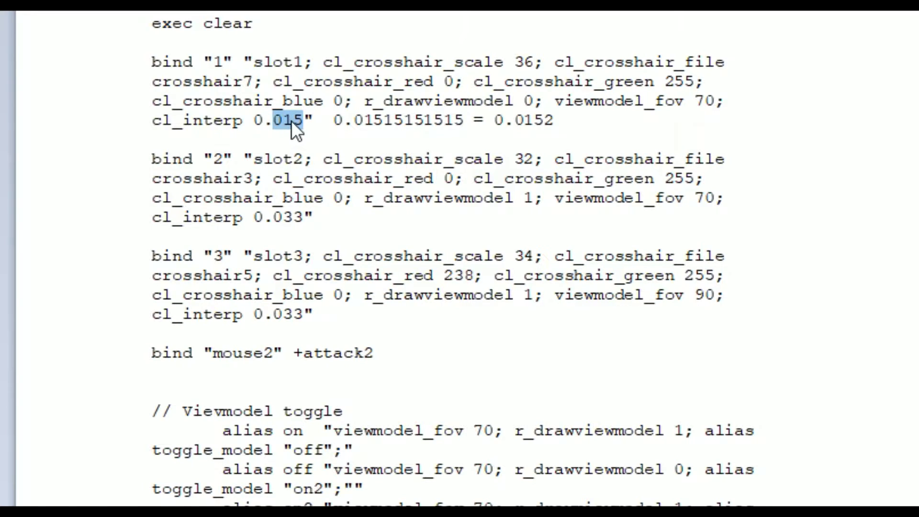
click(534, 121)
drag(558, 120, 327, 123)
key(BackSpace)
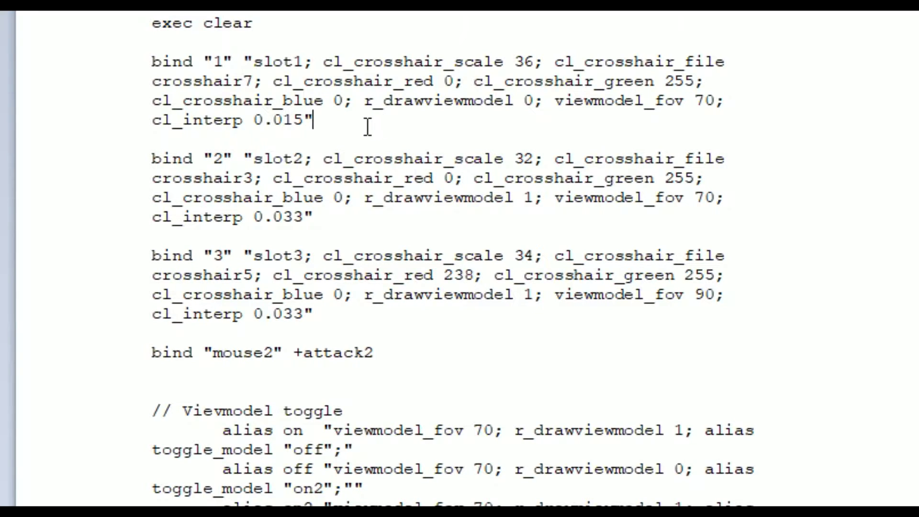
Compare the cl_interp settings in the slot1 and slot2 binds by highlighting each one
drag(302, 120, 253, 120)
click(353, 118)
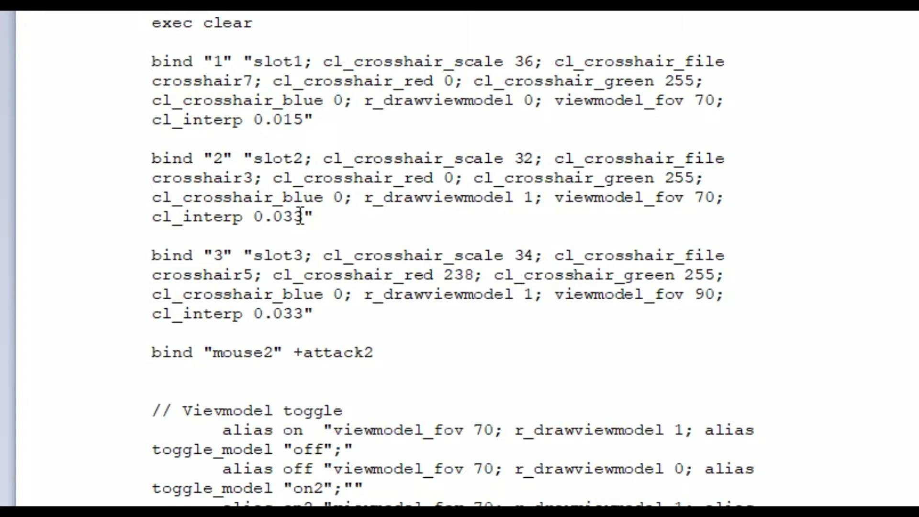
drag(304, 218, 258, 220)
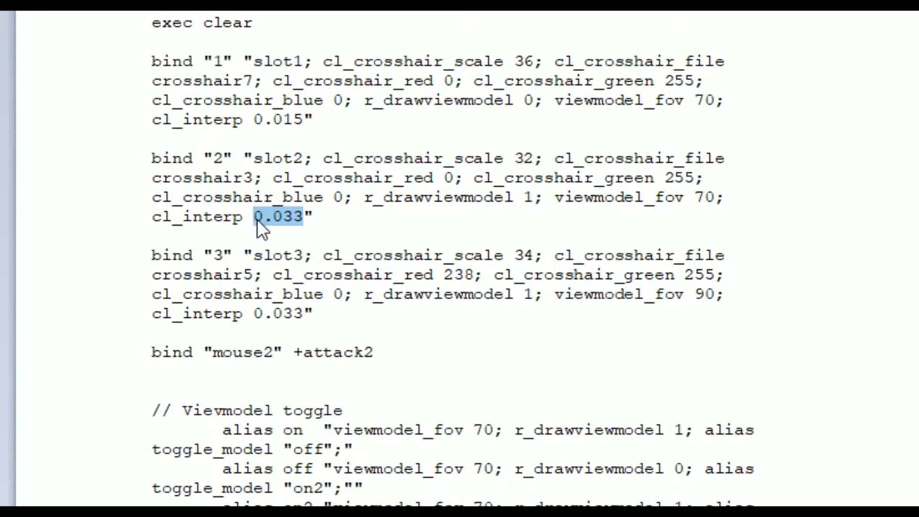
click(321, 219)
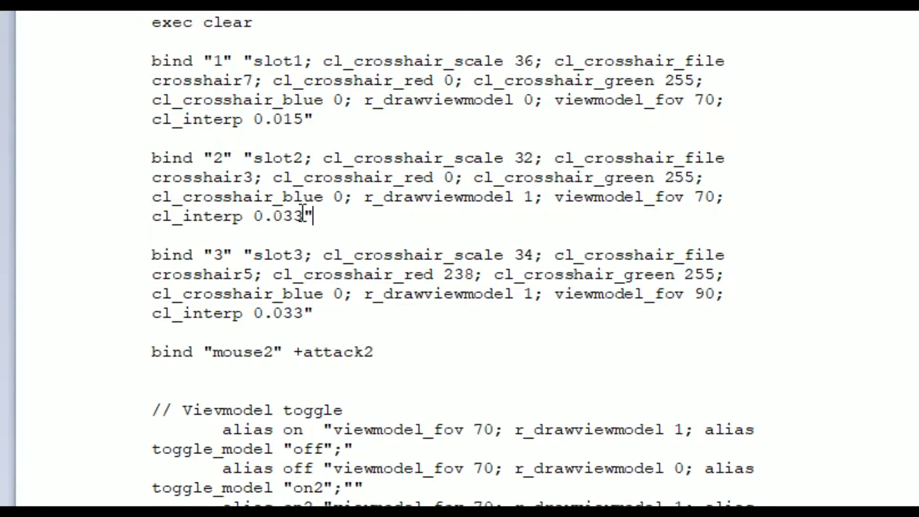
drag(309, 217, 163, 225)
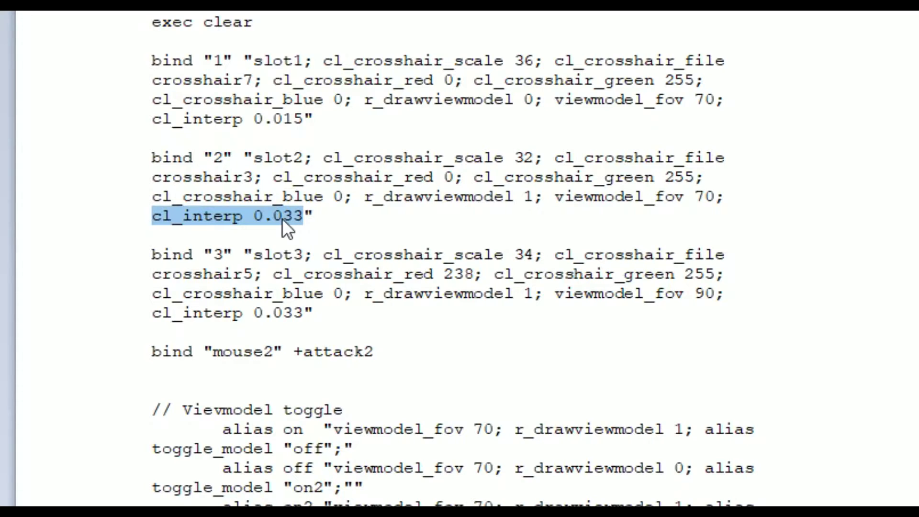
click(297, 218)
drag(283, 217, 307, 218)
click(321, 217)
drag(304, 217, 209, 223)
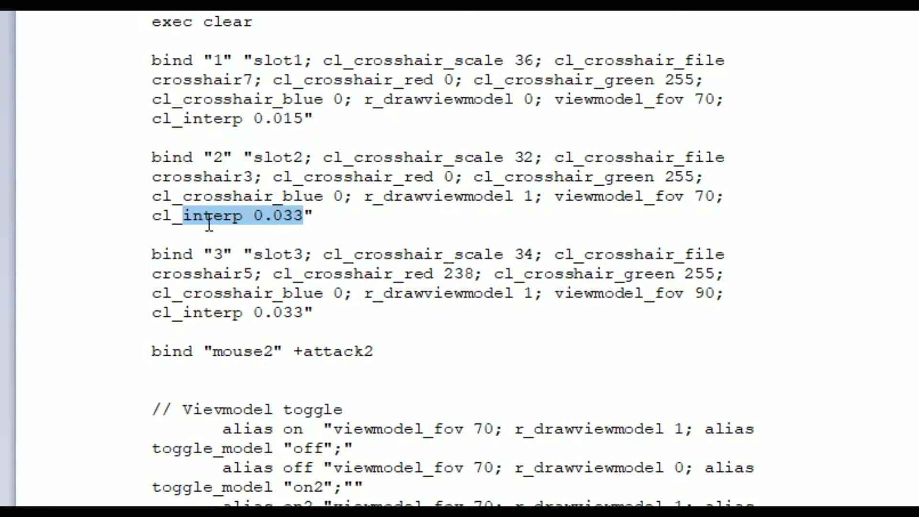
click(321, 216)
drag(303, 216, 151, 216)
drag(304, 120, 160, 121)
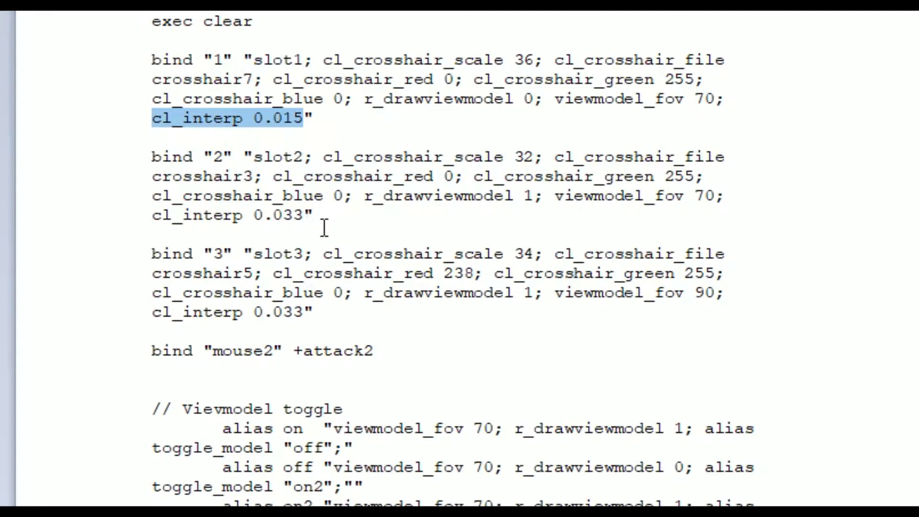
click(333, 216)
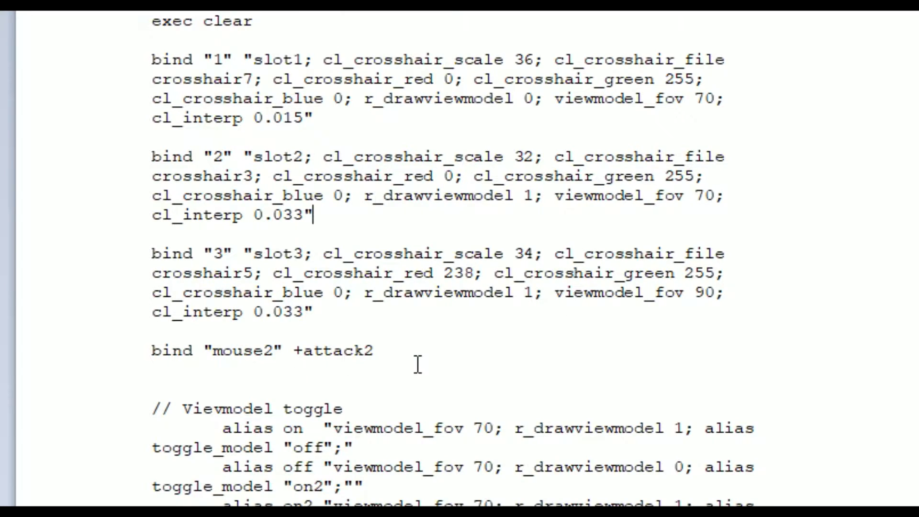
Examine the mouse2 bind line below the slot3 bind in the soldier config
drag(390, 357, 152, 350)
scroll(154, 349, down, 2)
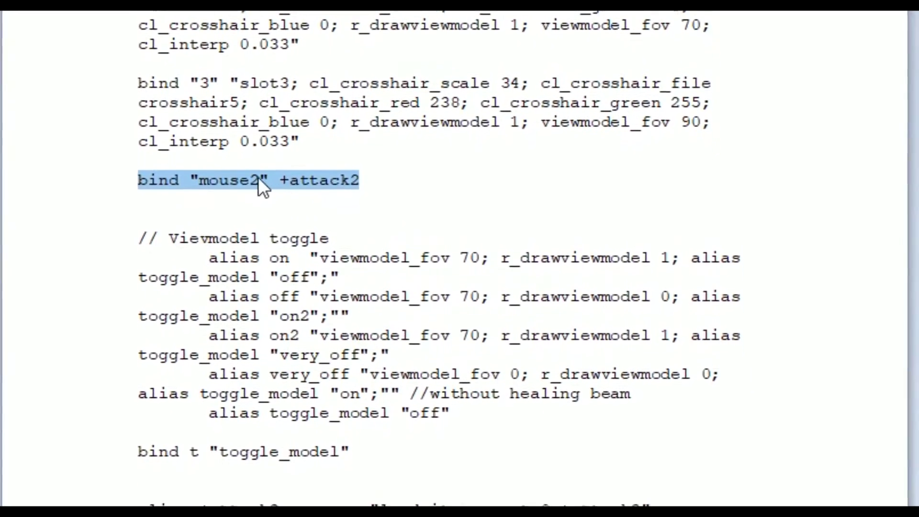
click(330, 185)
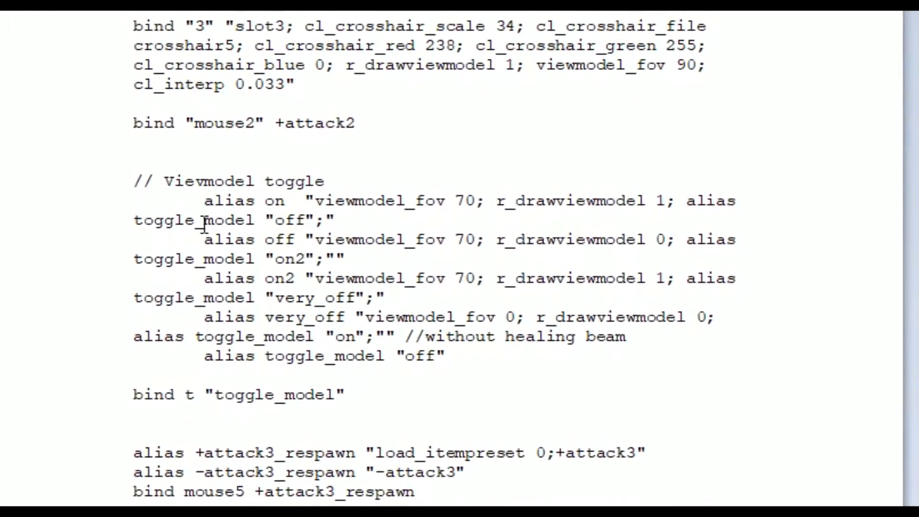
Examine the viewmodel toggle script, including the r_drawviewmodel setting in its aliases and the t key bind
click(308, 421)
key(End)
shift+click(158, 144)
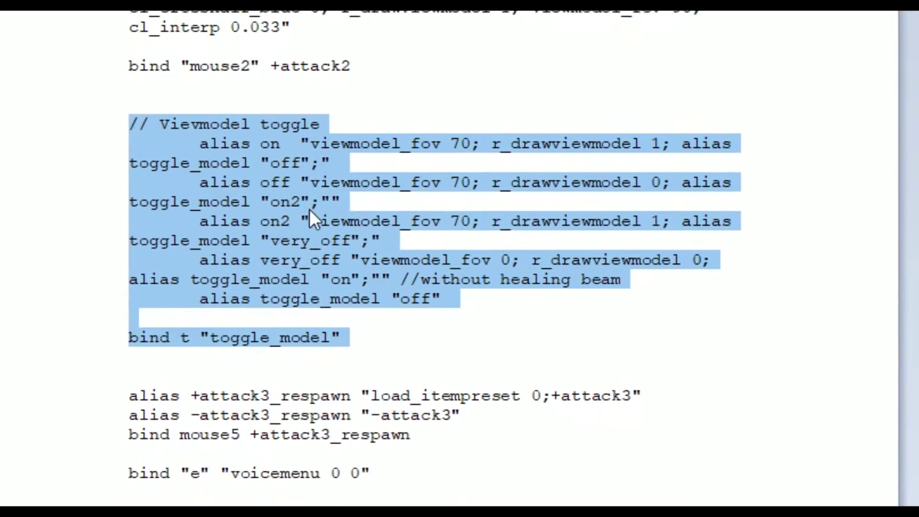
click(306, 231)
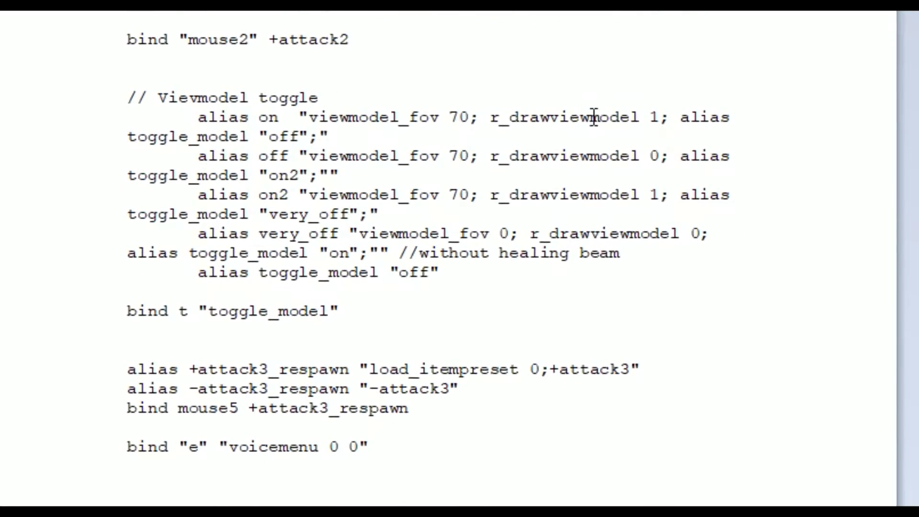
double_click(494, 118)
drag(493, 159, 671, 162)
drag(493, 201, 683, 202)
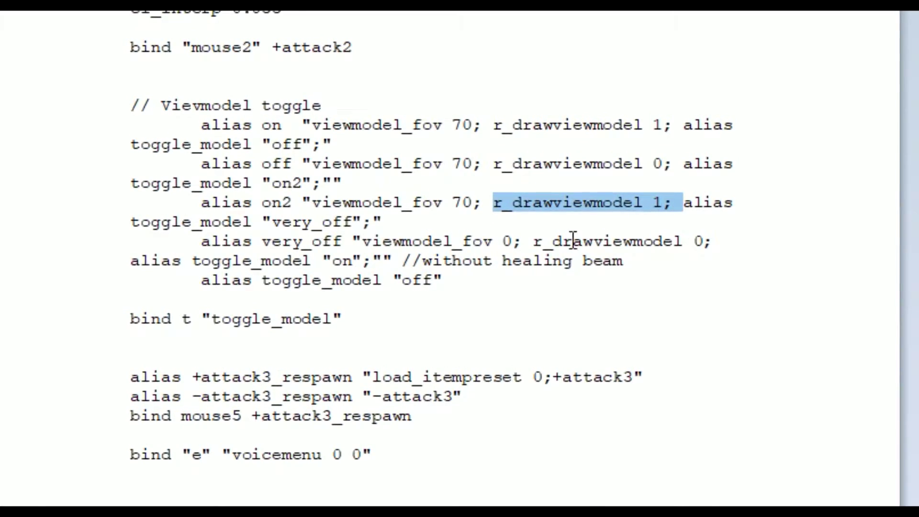
drag(358, 321, 133, 321)
click(366, 330)
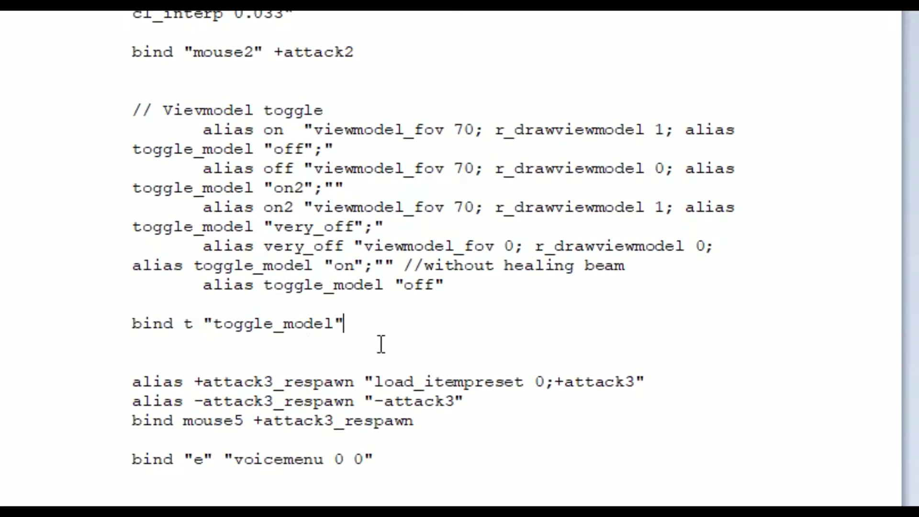
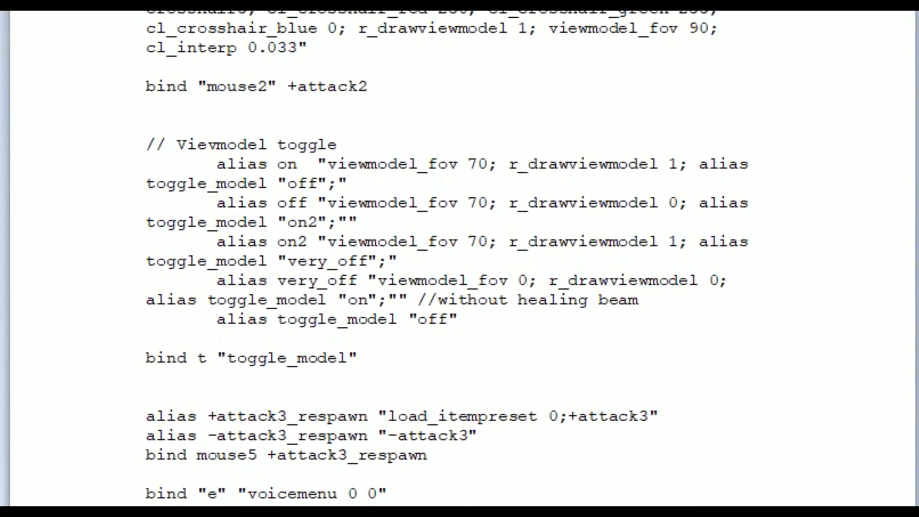
Close the soldier config and open the clear config file from custom\my_custom_stuff\cfg
key(alt+F4)
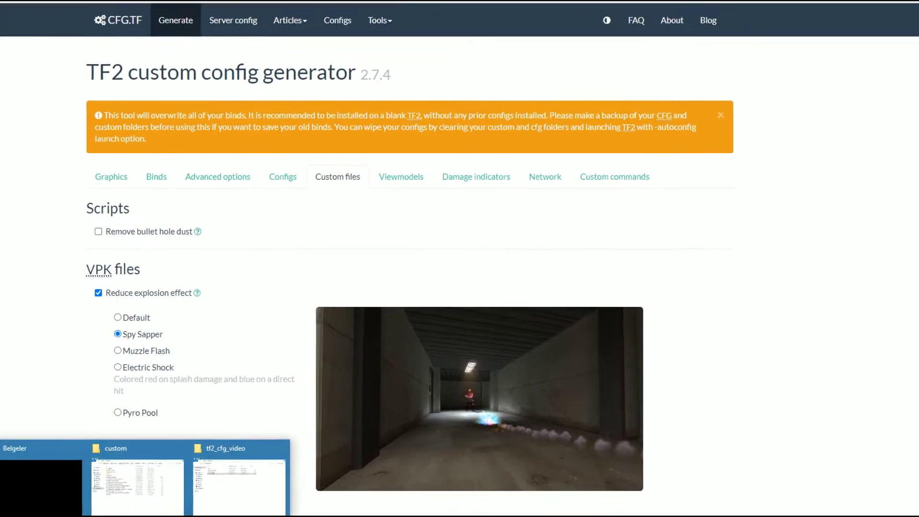
click(138, 484)
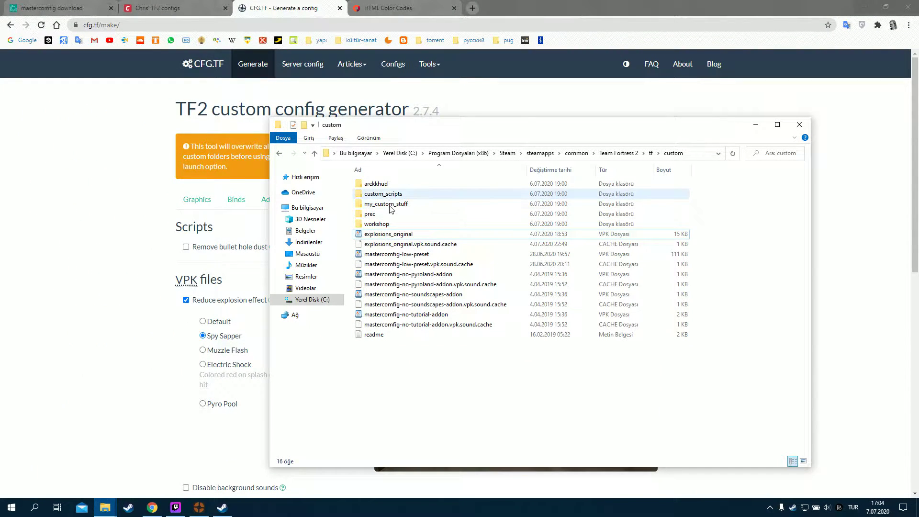
double_click(385, 203)
double_click(381, 186)
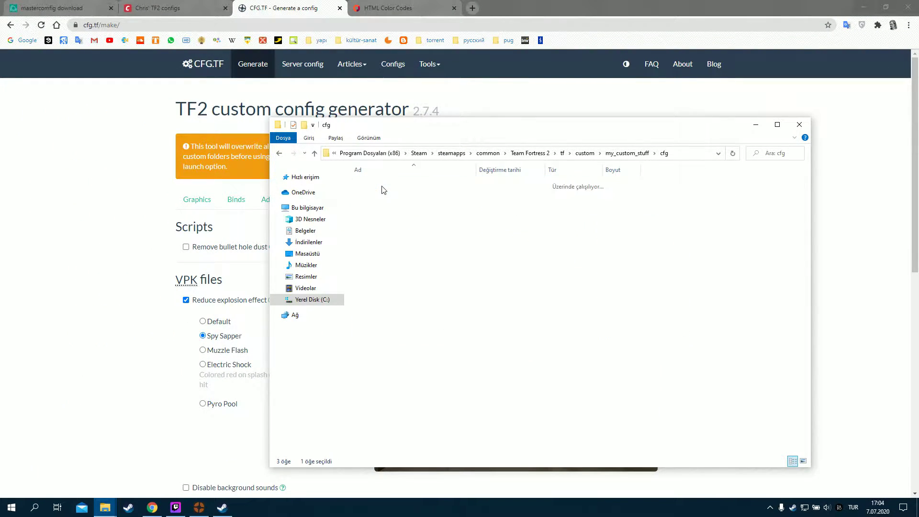
double_click(382, 214)
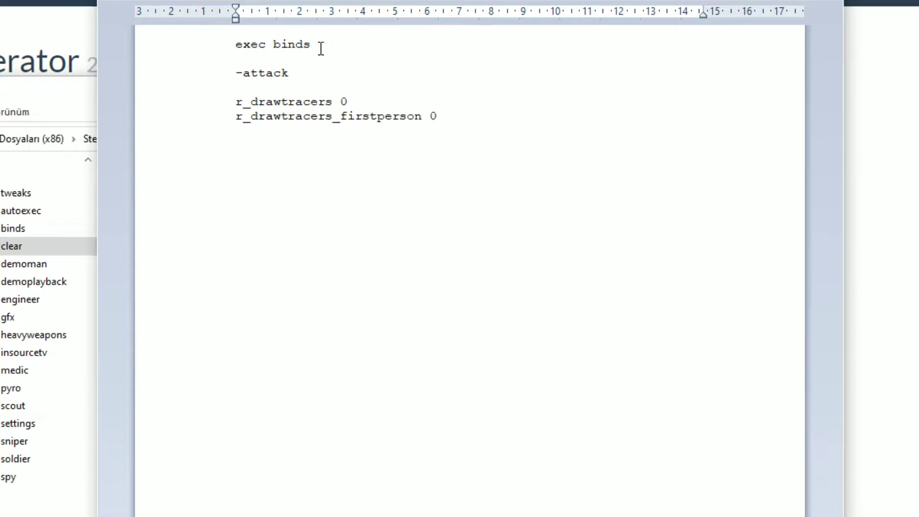
Highlight the "exec binds" line in the clear config and open the binds config file it refers to
triple_click(318, 45)
drag(334, 47, 243, 47)
click(316, 45)
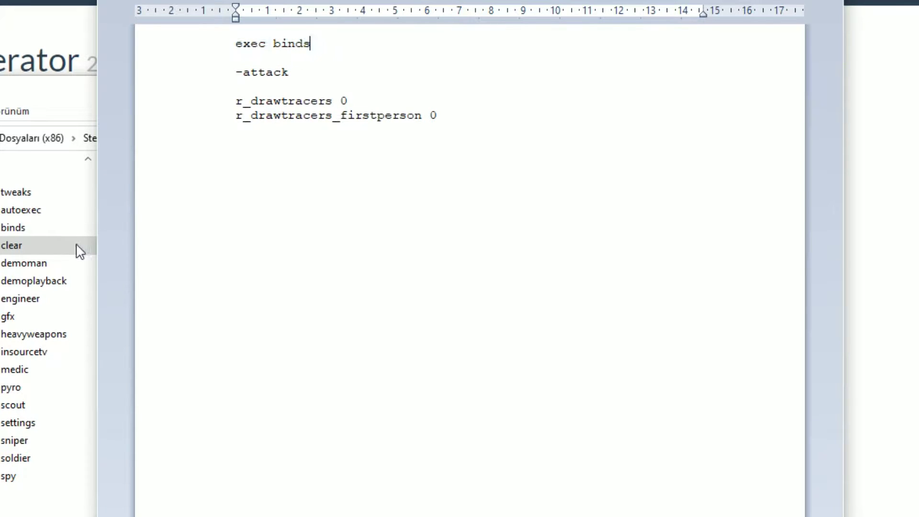
double_click(26, 232)
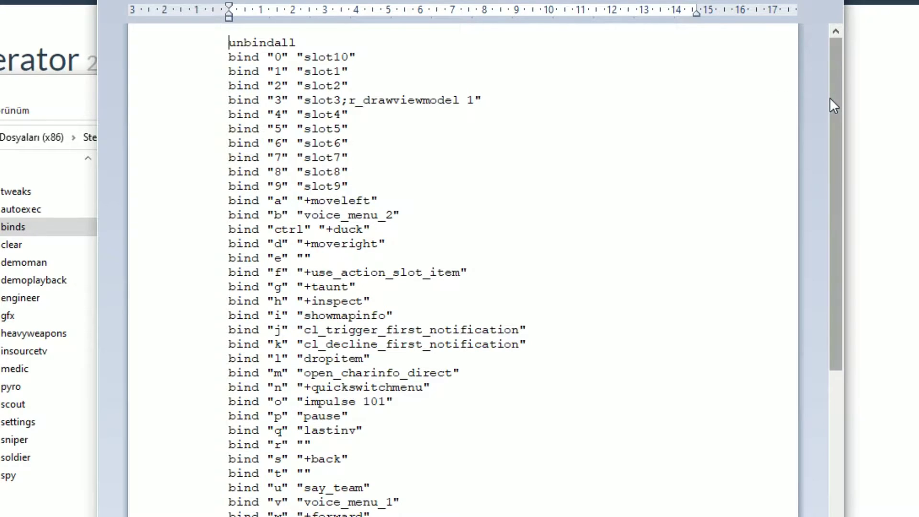
Look through the bind list in the binds config down to its end and close the file
scroll(814, 240, down, 10)
drag(804, 238, 806, 35)
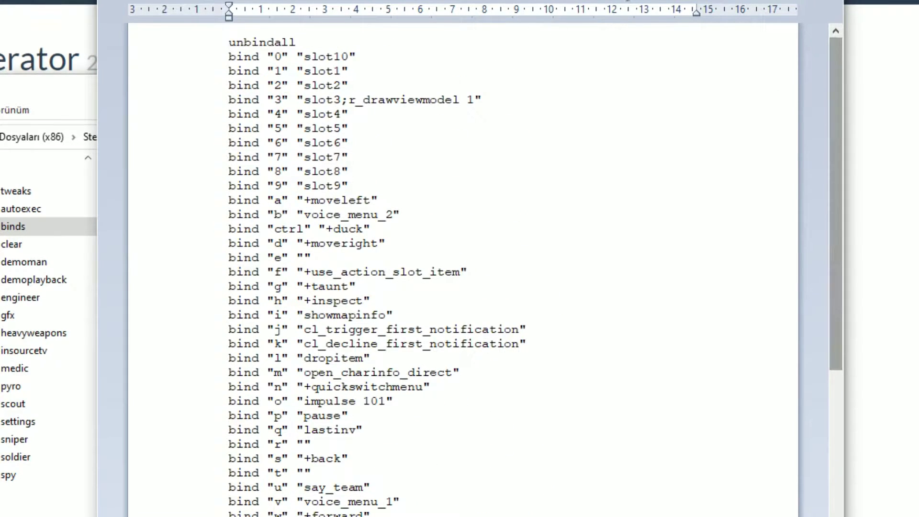
key(alt+F4)
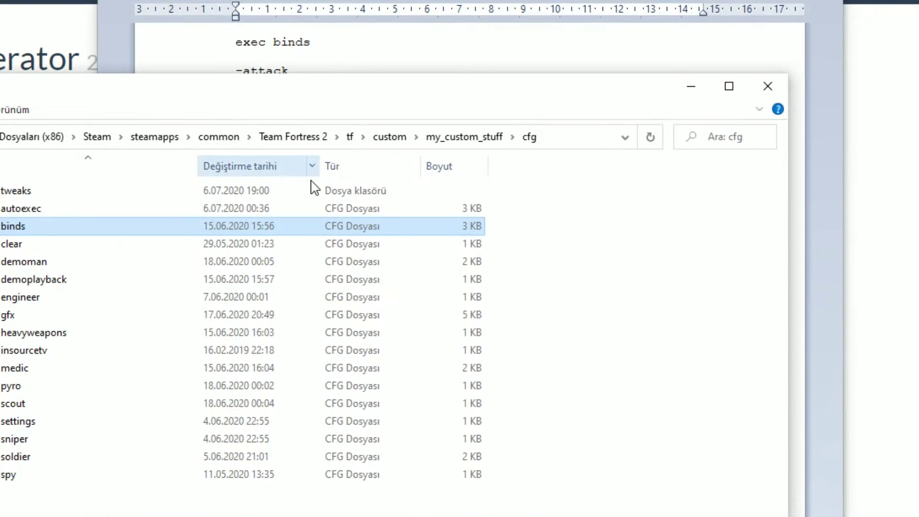
Return to the clear config and highlight its "-attack" line to examine it
click(369, 53)
drag(303, 72, 235, 72)
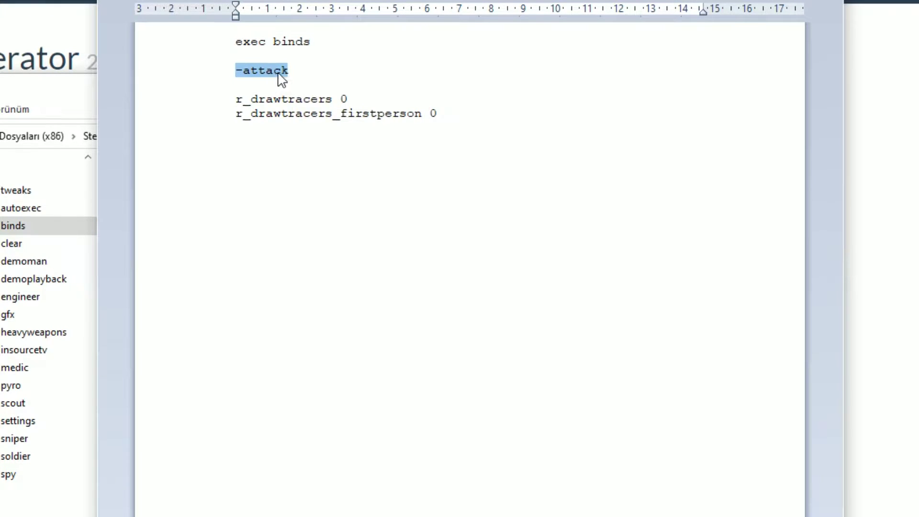
click(302, 71)
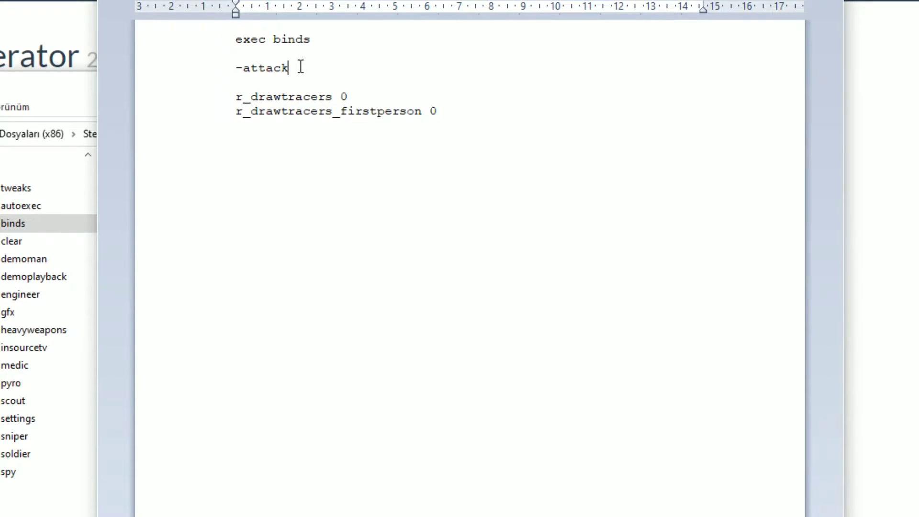
click(313, 66)
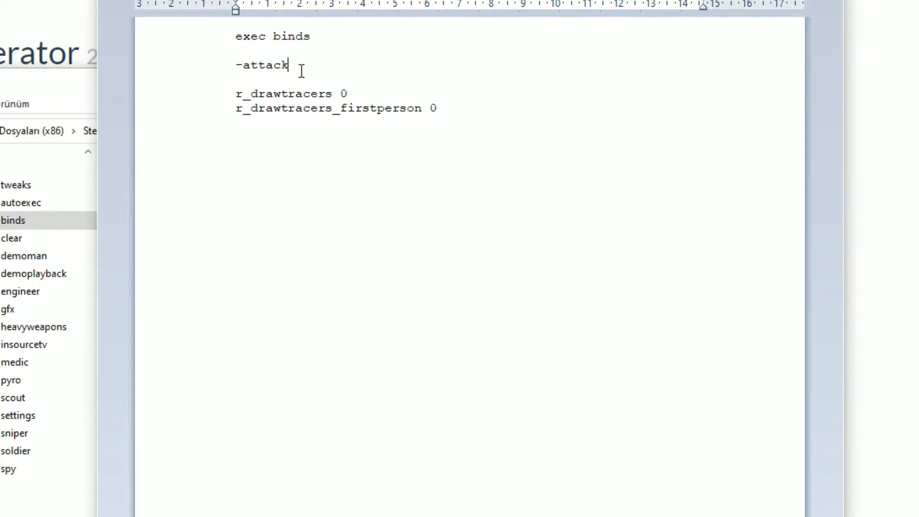
drag(302, 71, 242, 71)
click(330, 68)
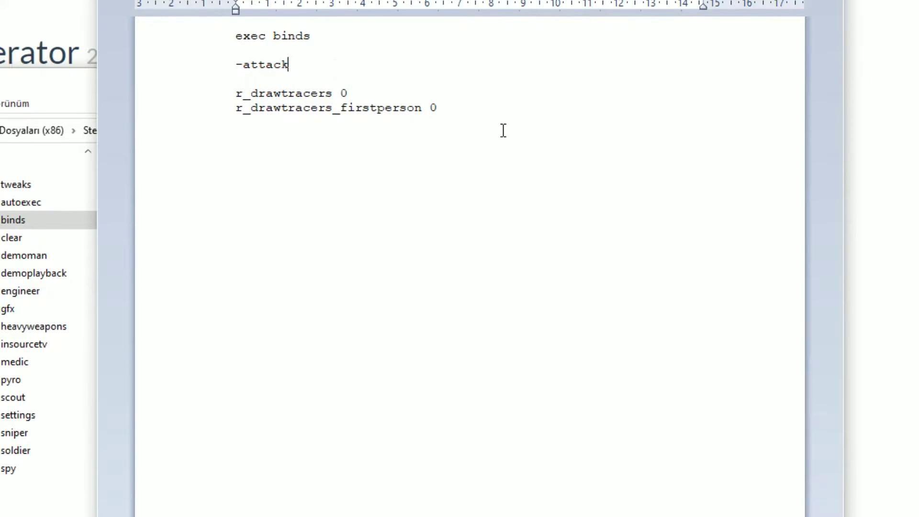
Examine the r_drawtracers and r_drawtracers_firstperson lines in the clear config, and close the file
drag(437, 109, 243, 93)
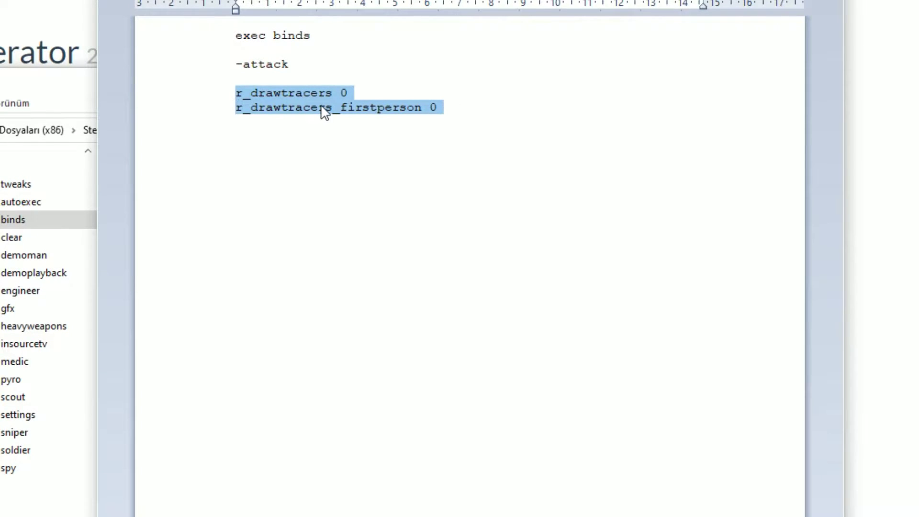
click(447, 111)
drag(356, 92, 259, 93)
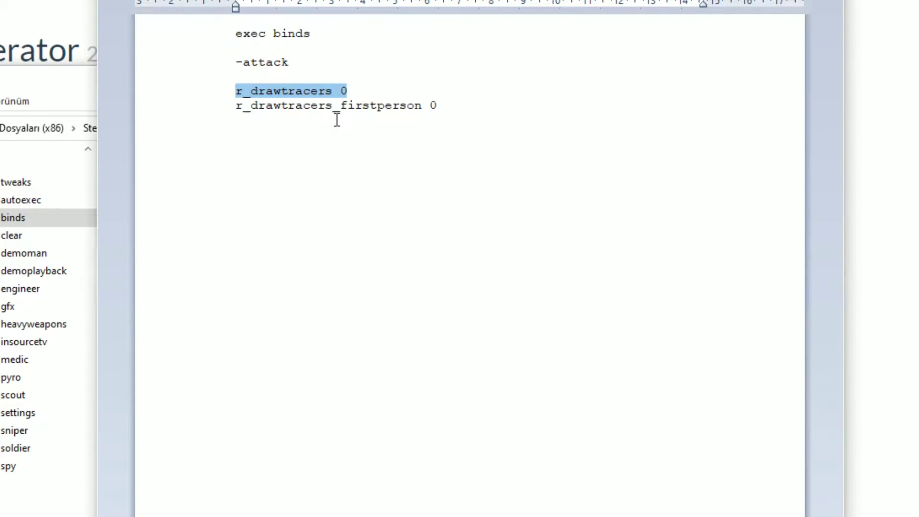
click(349, 92)
drag(350, 92, 232, 91)
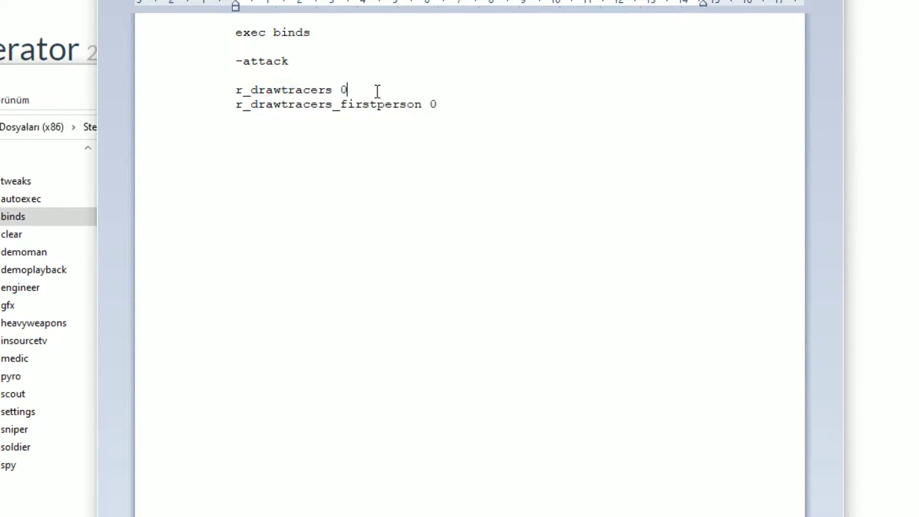
drag(452, 107, 232, 108)
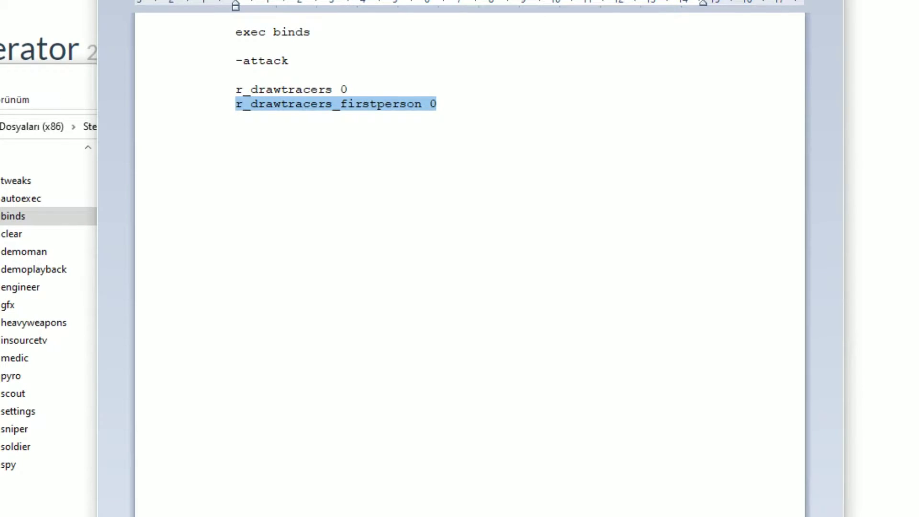
drag(438, 106, 249, 106)
click(438, 106)
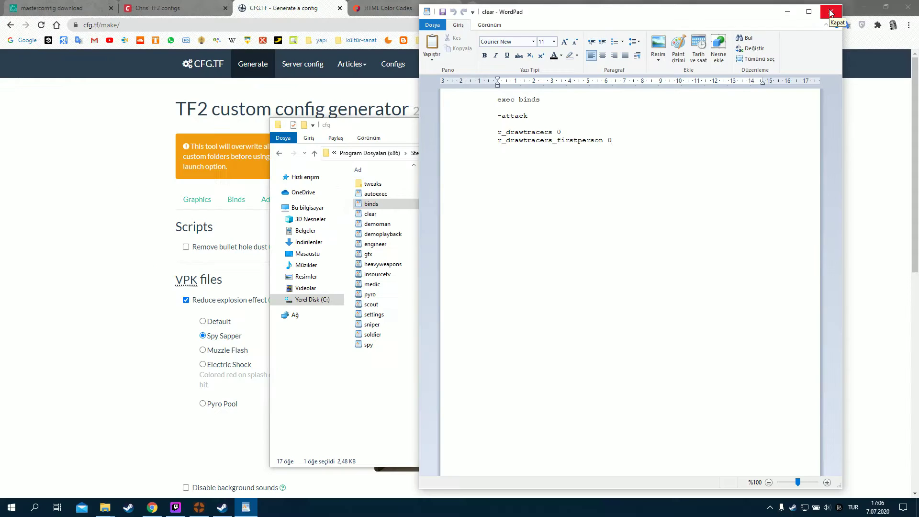
click(830, 13)
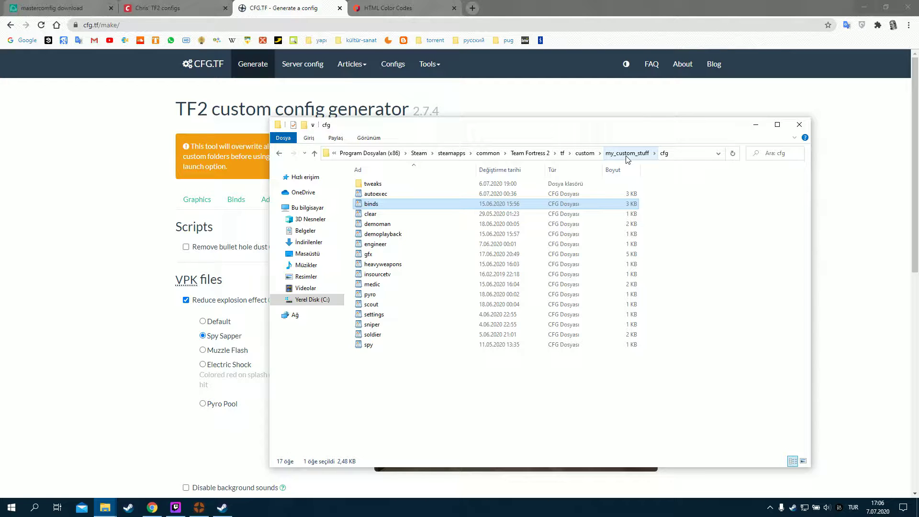
click(175, 508)
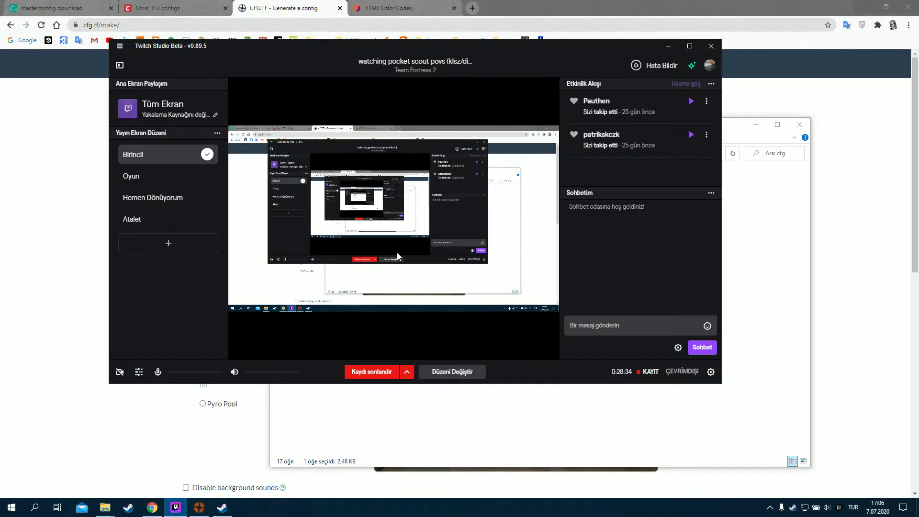
key(alt+Tab)
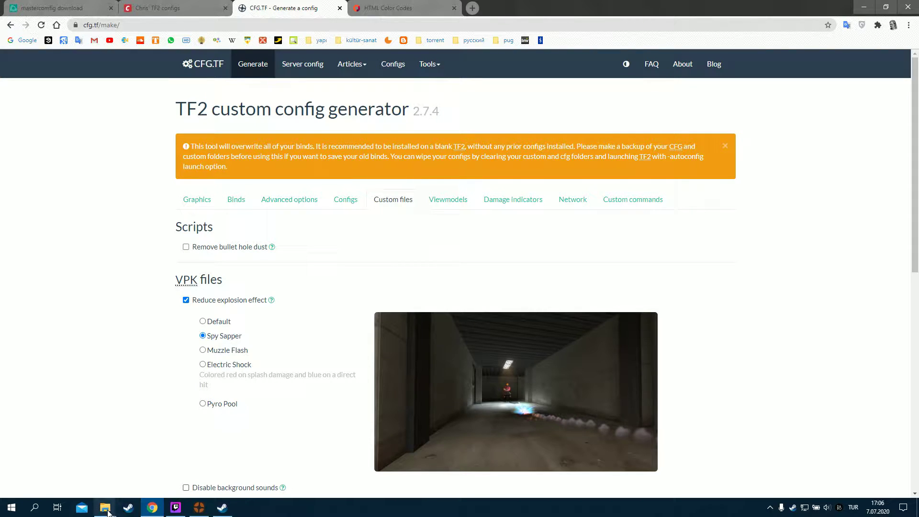
Switch to the File Explorer window showing the user folder and go up to the Team Fortress 2 tf folder
mouse_move(108, 513)
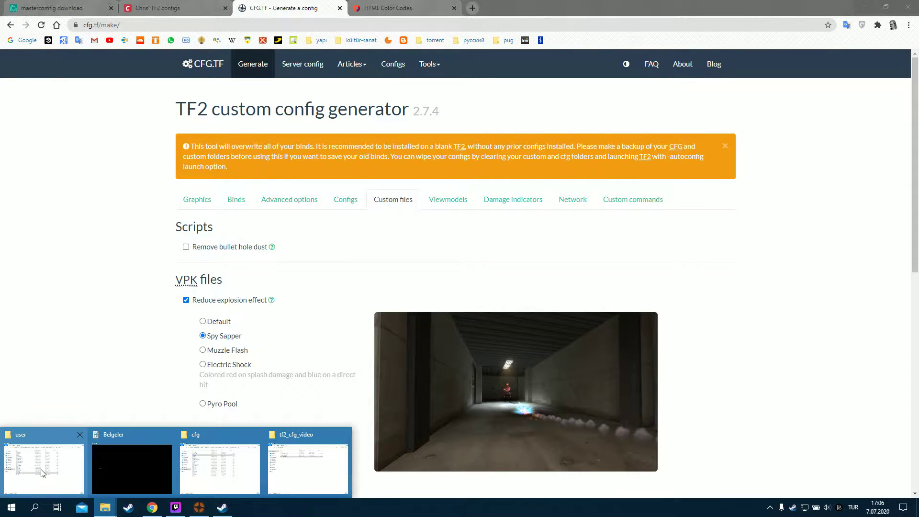
mouse_move(43, 473)
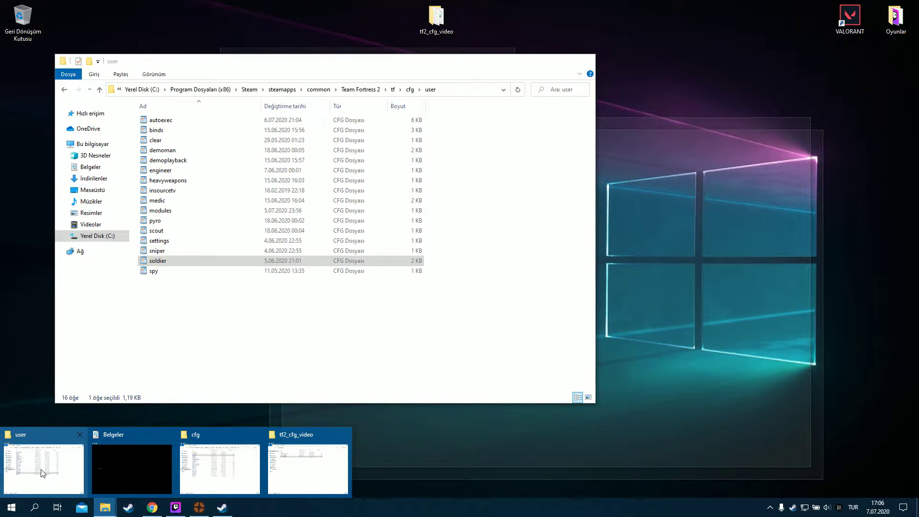
click(42, 473)
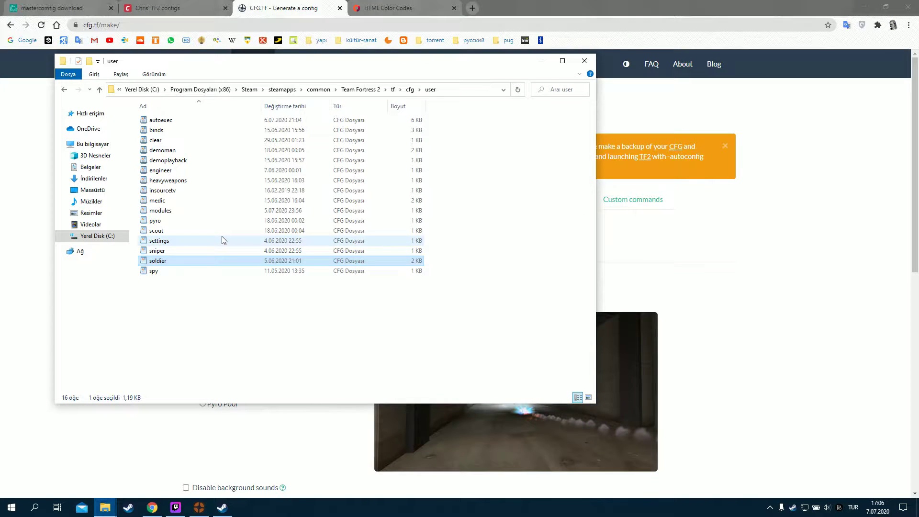
key(BackSpace)
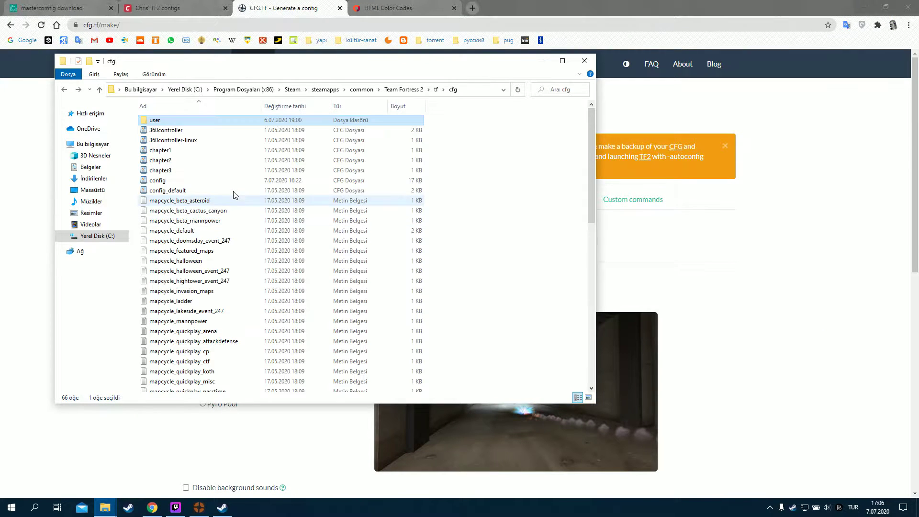
click(436, 90)
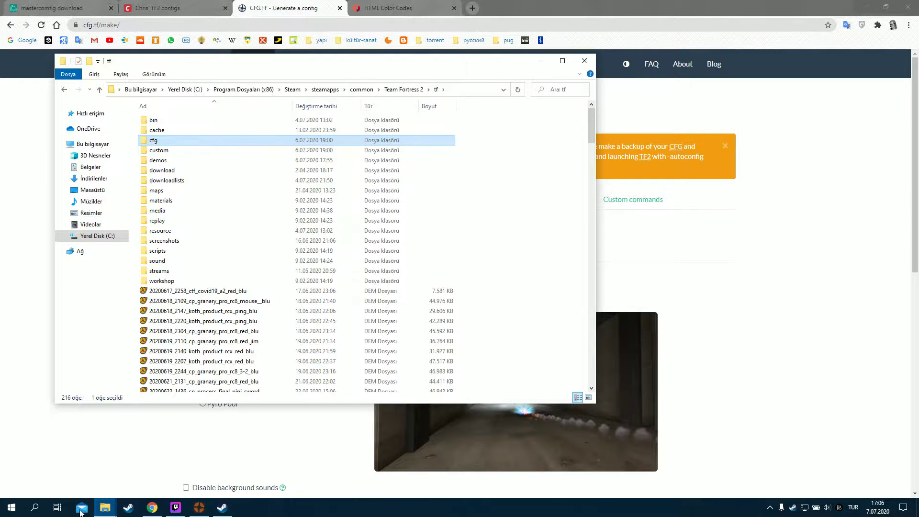
Switch to the tf2_cfg_video folder and open the verylow-low workbook in Excel
click(105, 508)
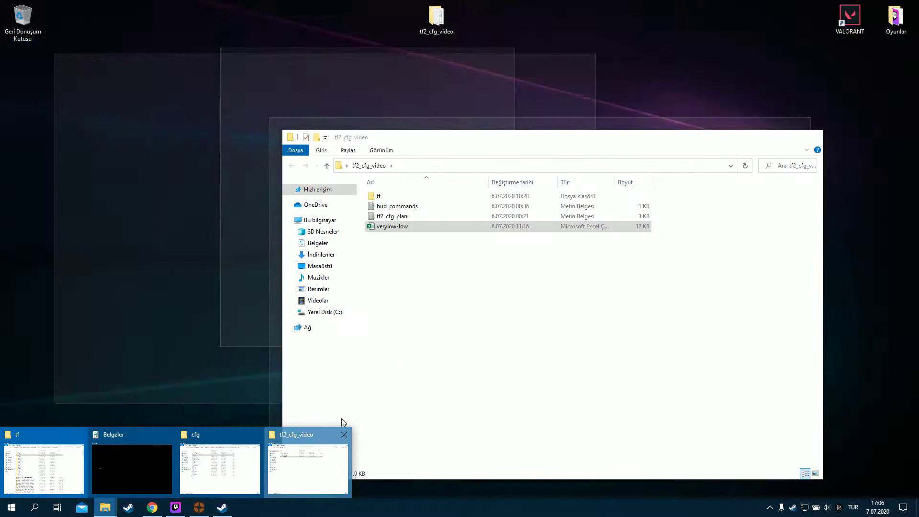
click(319, 465)
double_click(401, 227)
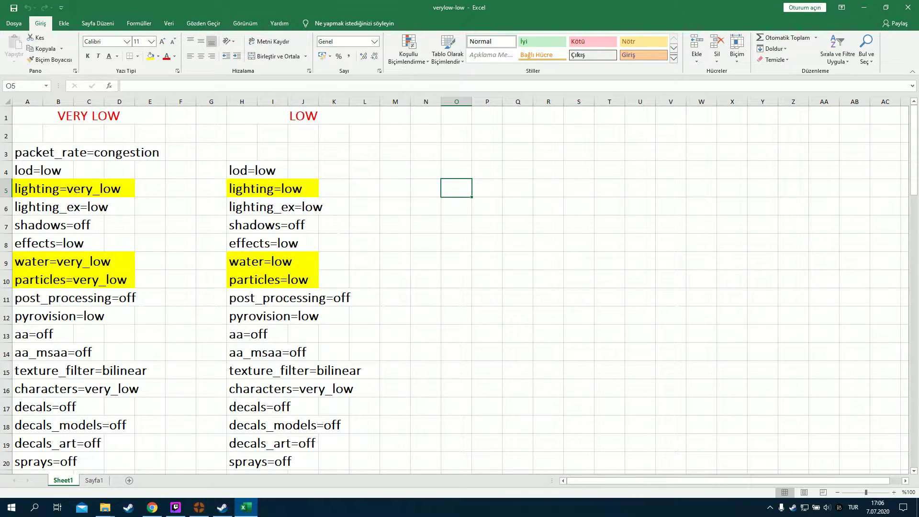
Examine the module settings in the VERY LOW column, including the "lod=low" entry
drag(17, 171, 134, 373)
click(150, 279)
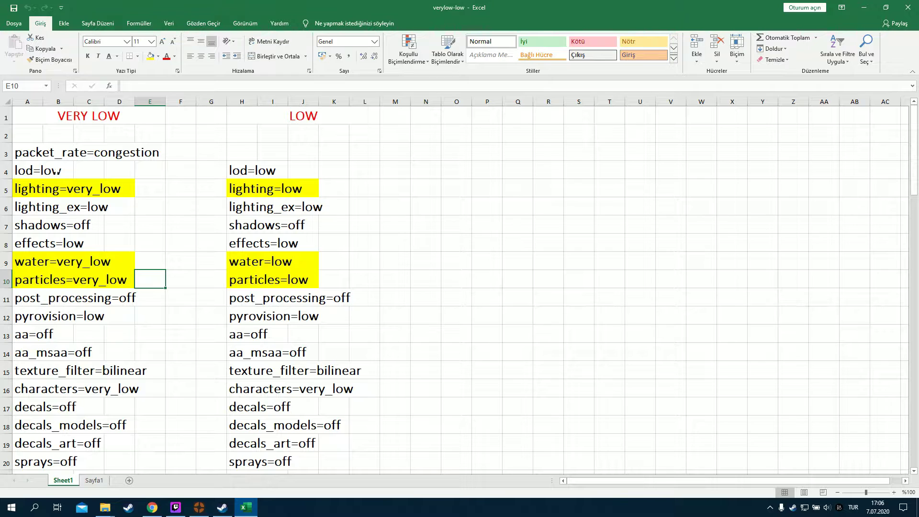
click(53, 171)
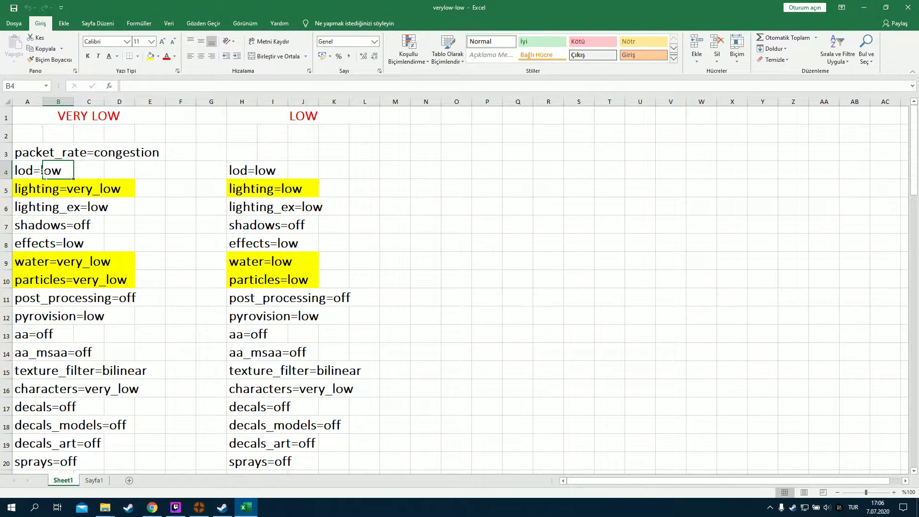
click(28, 171)
click(48, 172)
Compare the highlighted lighting and water settings between the LOW and VERY LOW columns
drag(236, 189, 303, 188)
drag(124, 188, 29, 189)
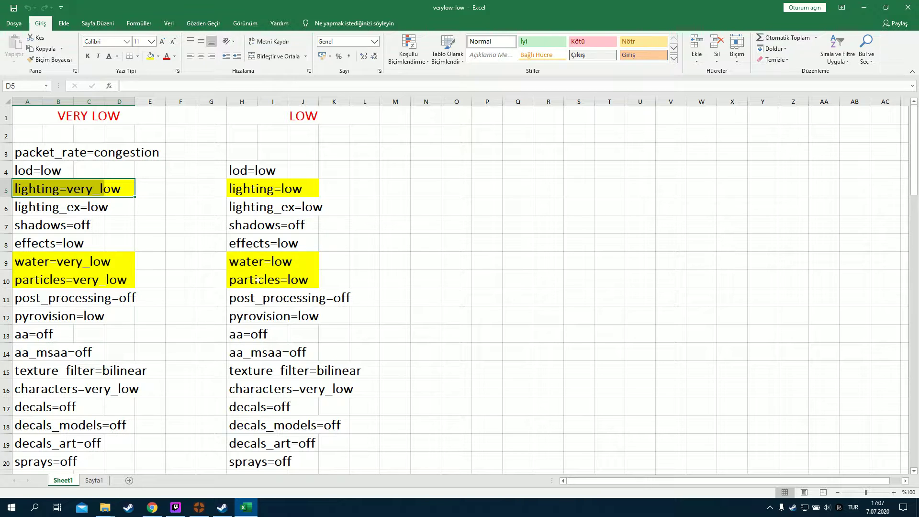
drag(238, 263, 302, 262)
drag(125, 262, 29, 262)
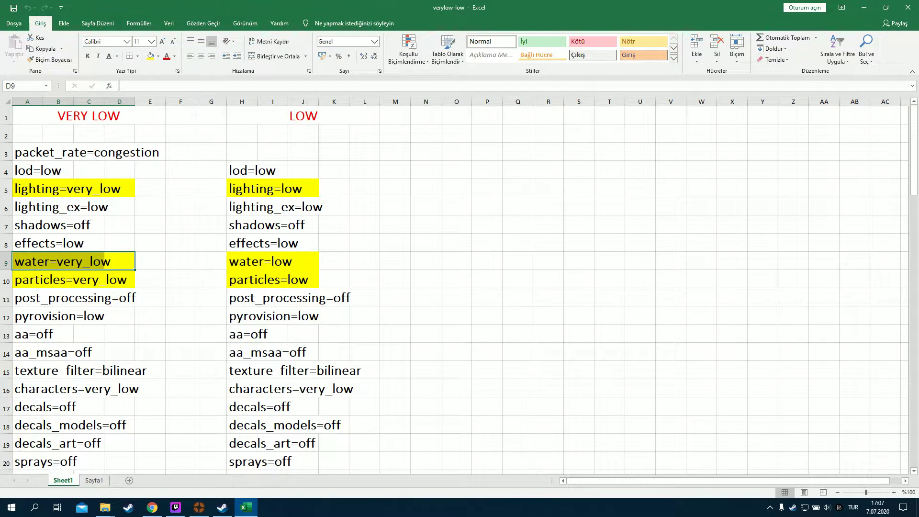
Switch to the cfg folder window in File Explorer, go up to the tf folder and open cfg\user
mouse_move(105, 512)
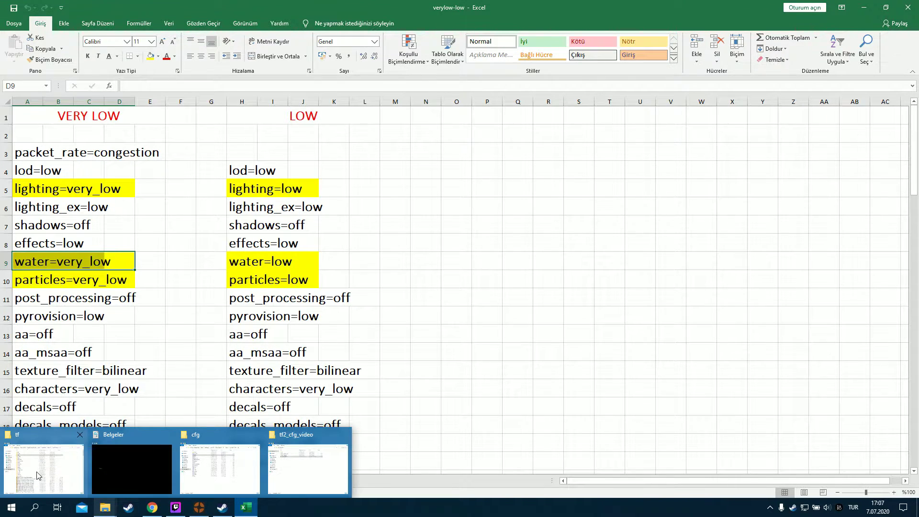
mouse_move(38, 476)
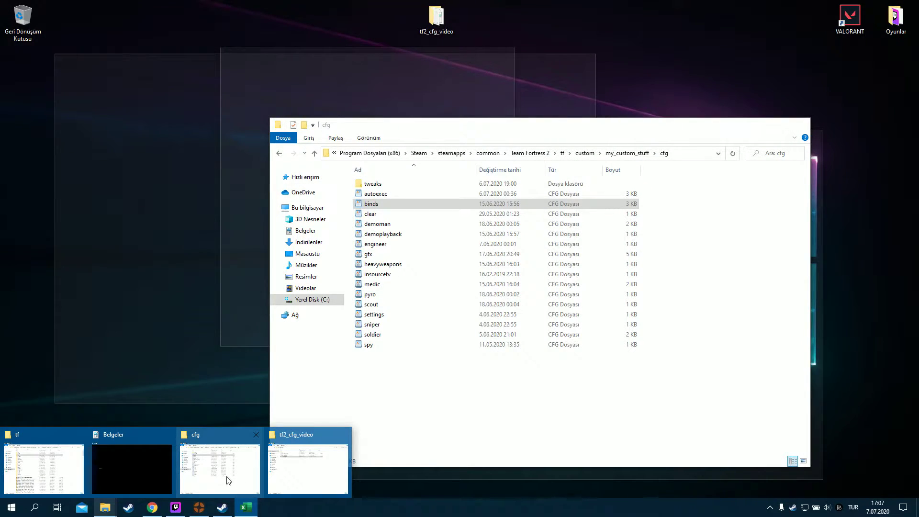
click(227, 481)
click(562, 153)
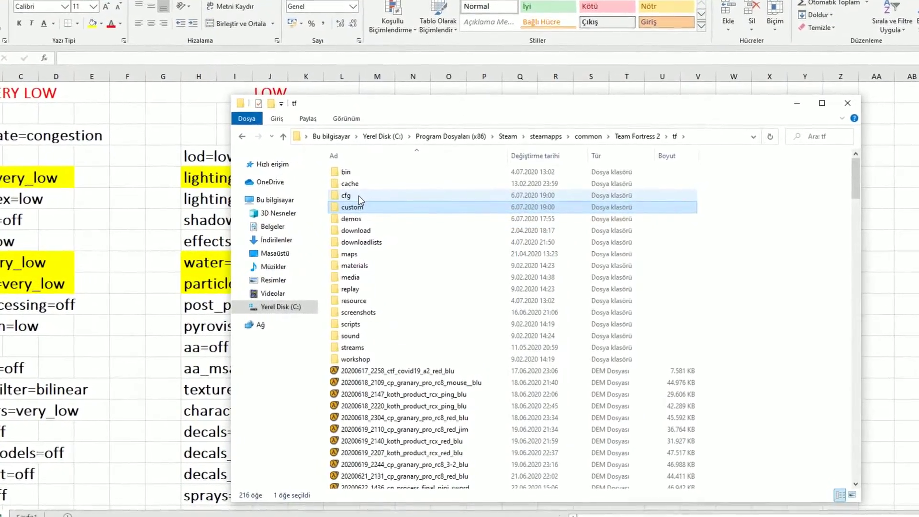
double_click(360, 196)
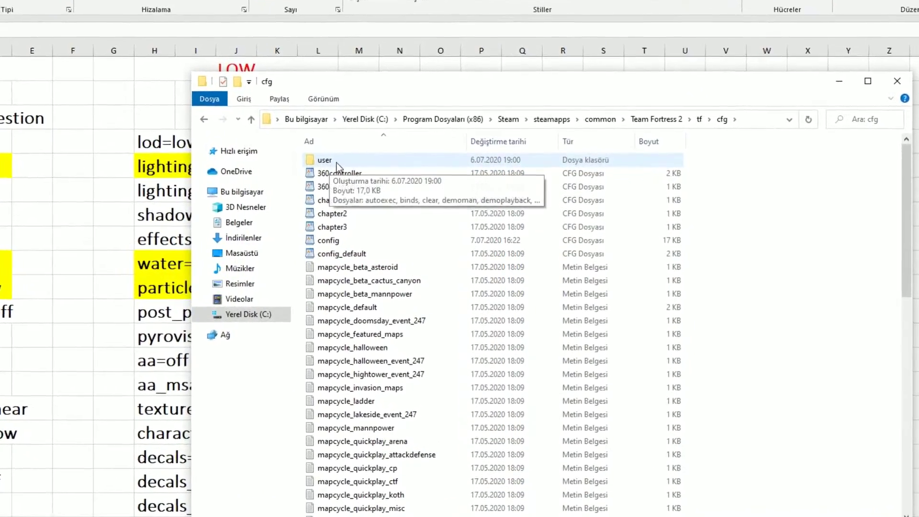
double_click(331, 160)
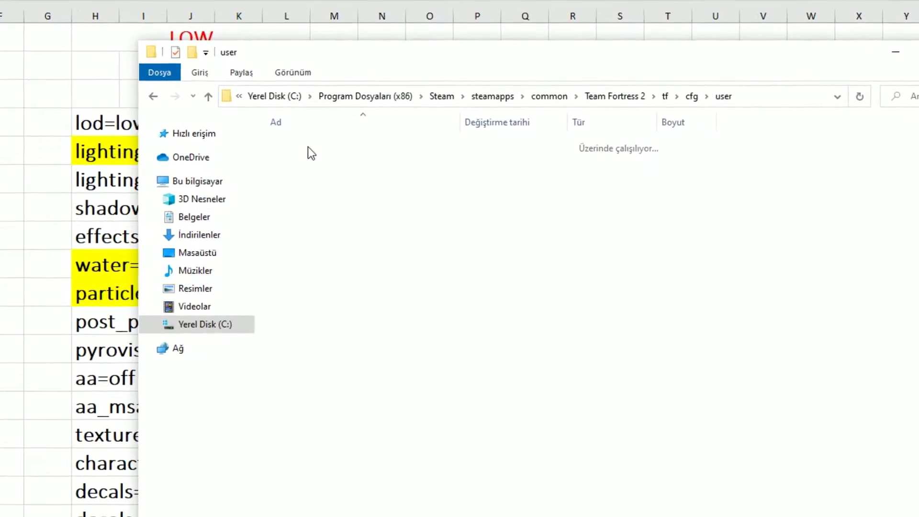
Duplicate the medic config file within the user folder
click(277, 292)
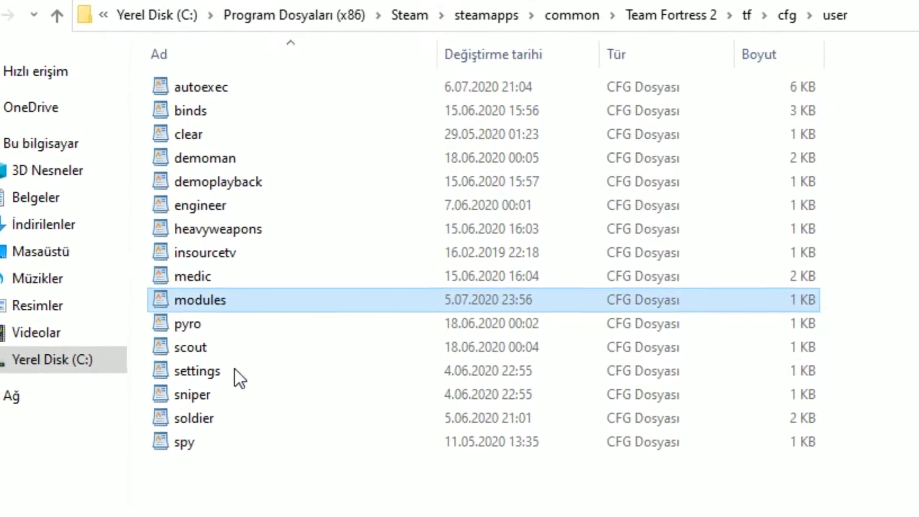
click(230, 460)
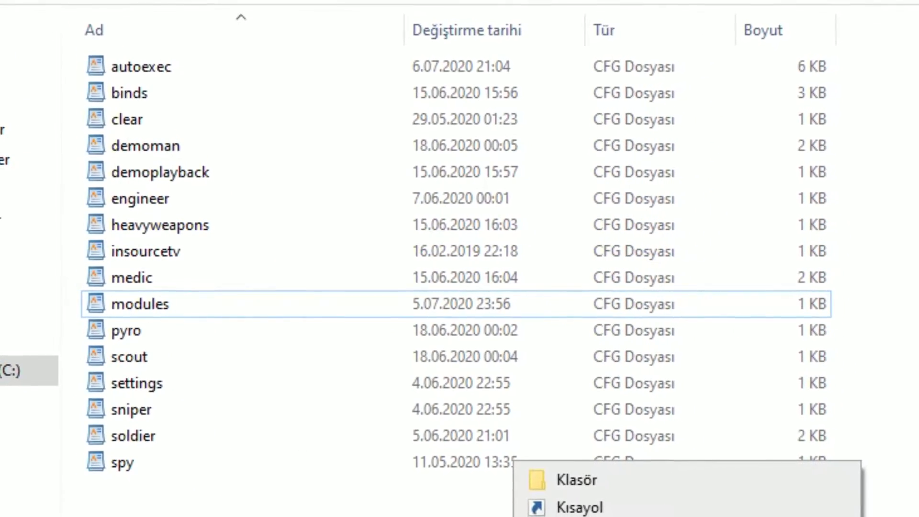
click(176, 357)
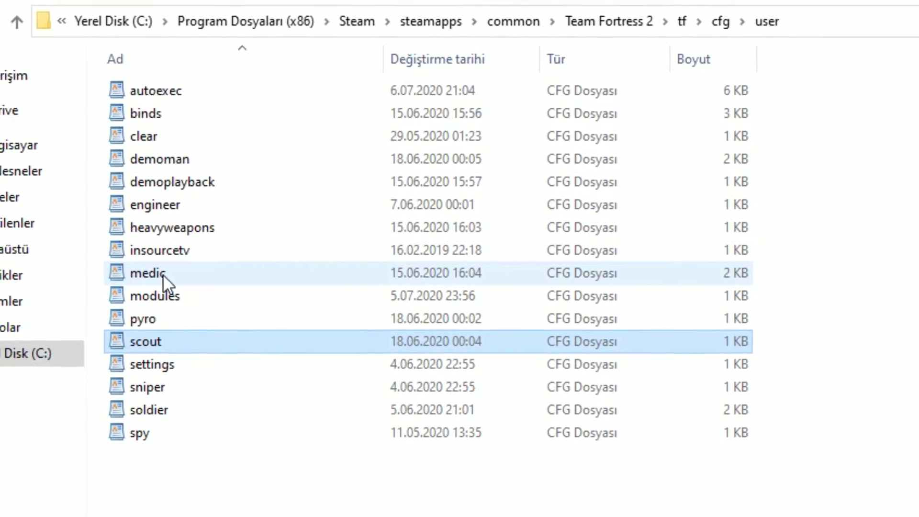
click(163, 274)
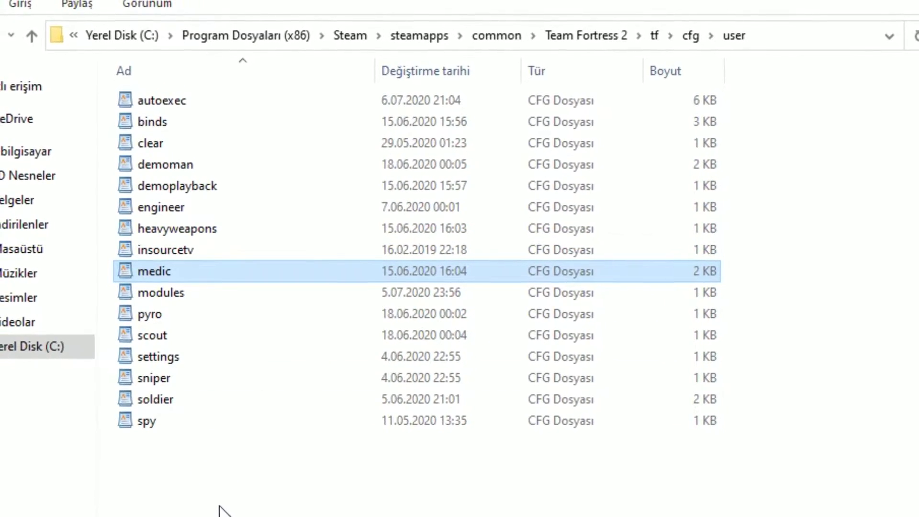
right_click(171, 271)
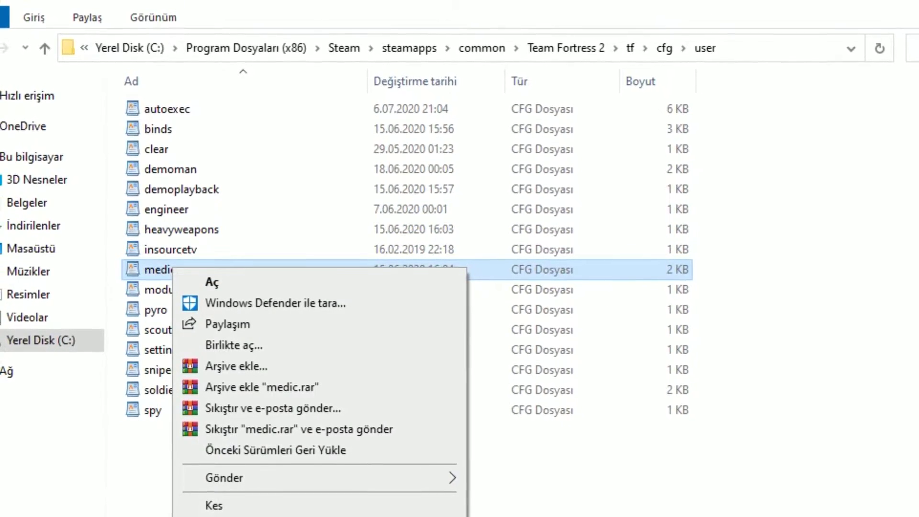
click(213, 504)
right_click(200, 501)
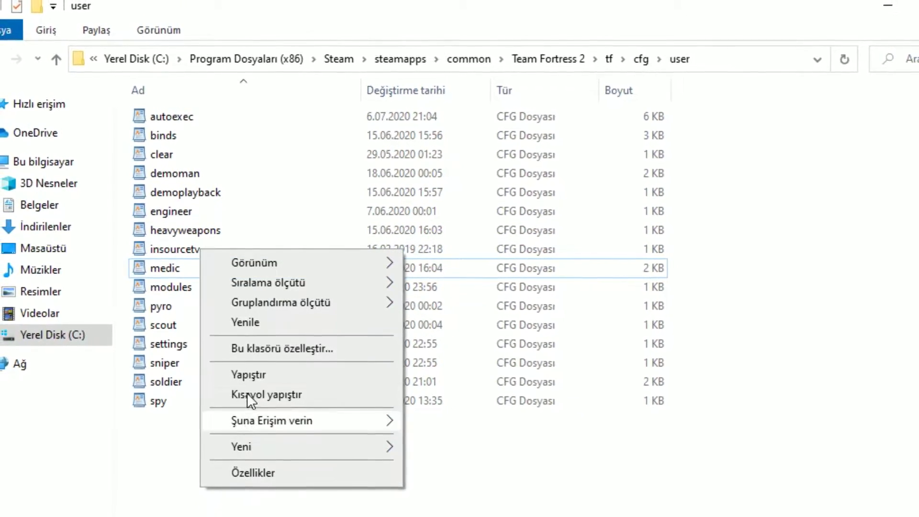
click(248, 375)
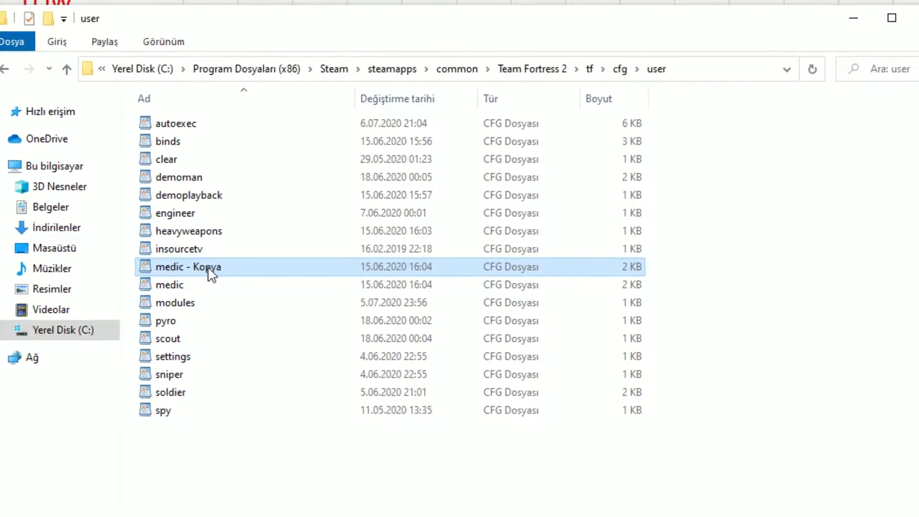
Rename the copied medic config file to modules1
click(210, 268)
text(modules)
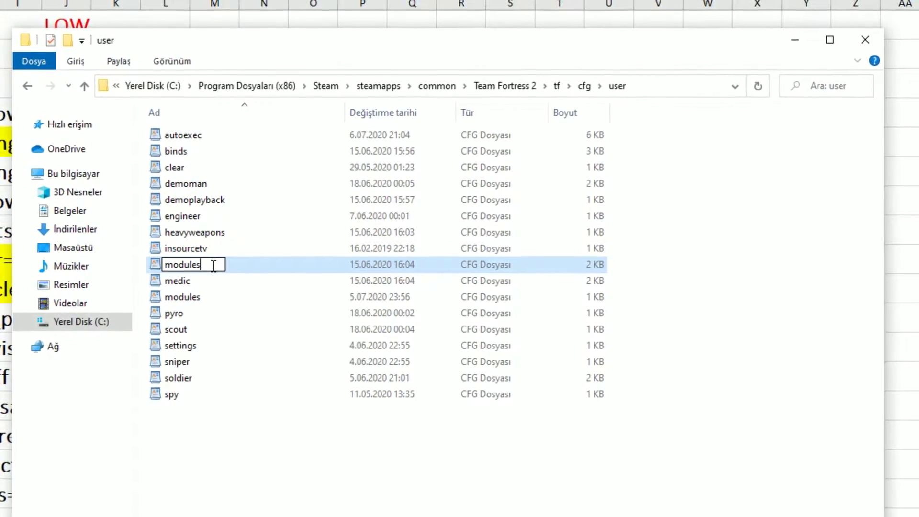
text(1)
key(Return)
Open modules1 in WordPad and delete all of its text
double_click(201, 299)
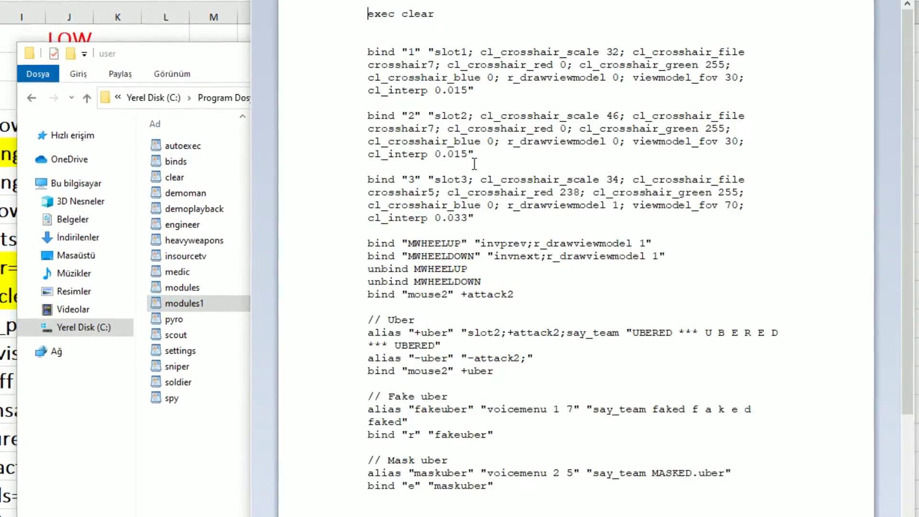
scroll(500, 474, down, 6)
drag(367, 349, 608, 490)
key(ctrl+a)
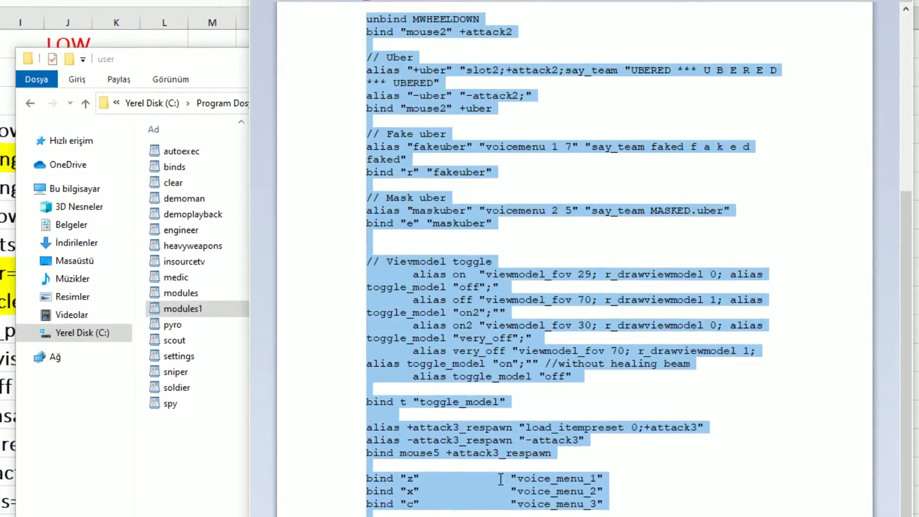
key(Delete)
key(ctrl+z)
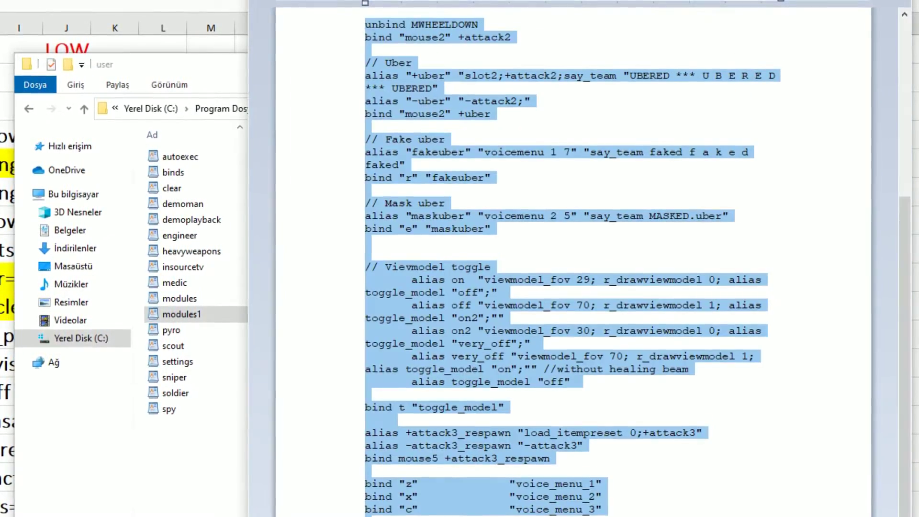
key(Delete)
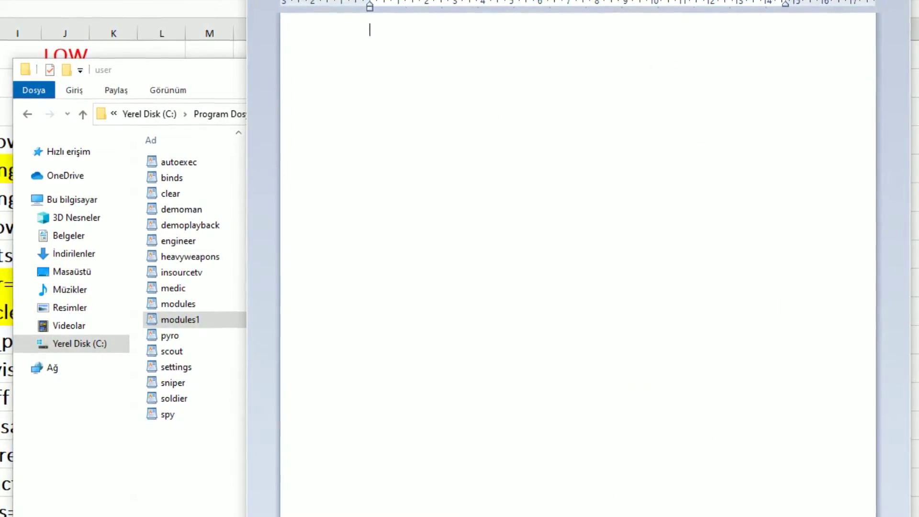
Close the emptied modules1 document and permanently delete the modules1 file from the user folder
click(202, 341)
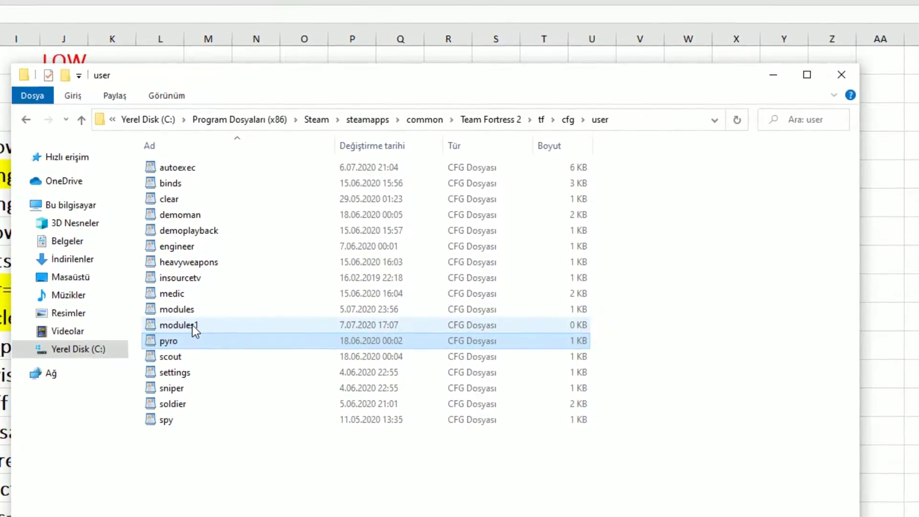
click(192, 326)
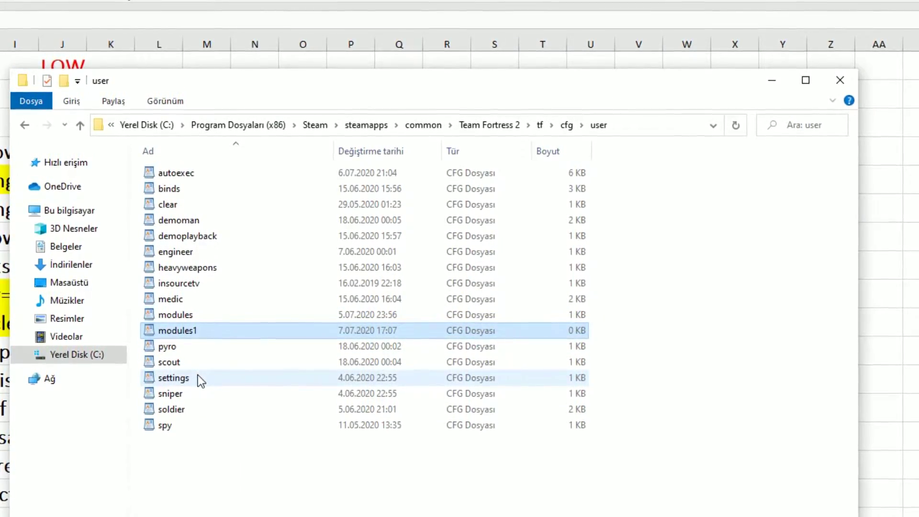
key(shift+Delete)
key(Return)
Open the modules config in WordPad and examine its lighting, water, particles and props entries
click(180, 321)
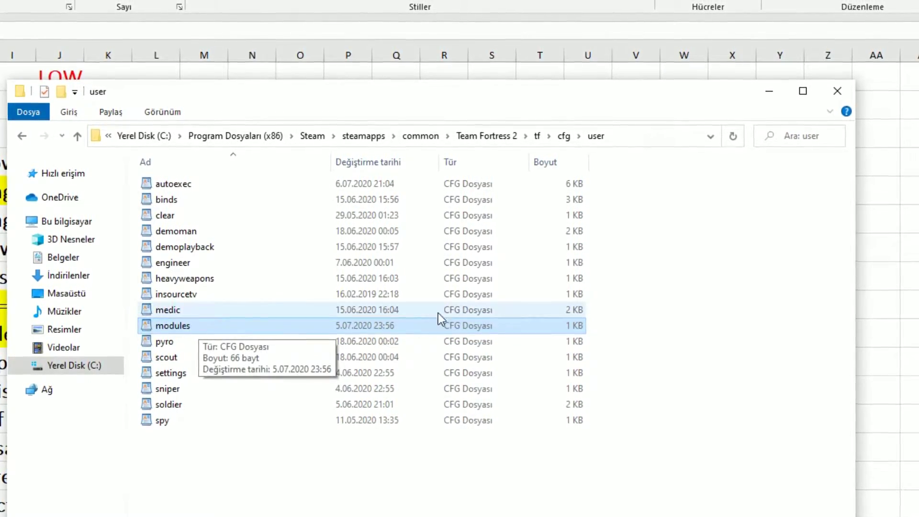
double_click(179, 331)
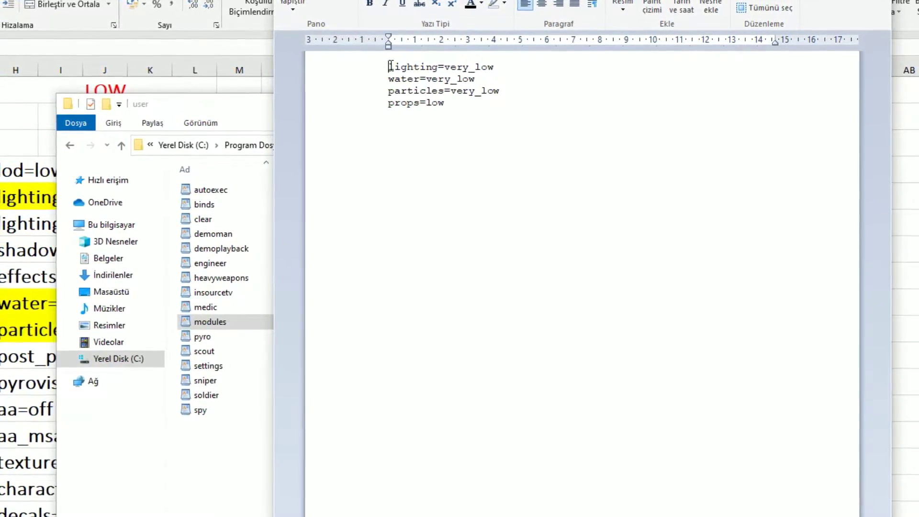
drag(393, 68, 402, 107)
click(462, 108)
drag(462, 106, 507, 96)
drag(410, 85, 499, 77)
double_click(502, 76)
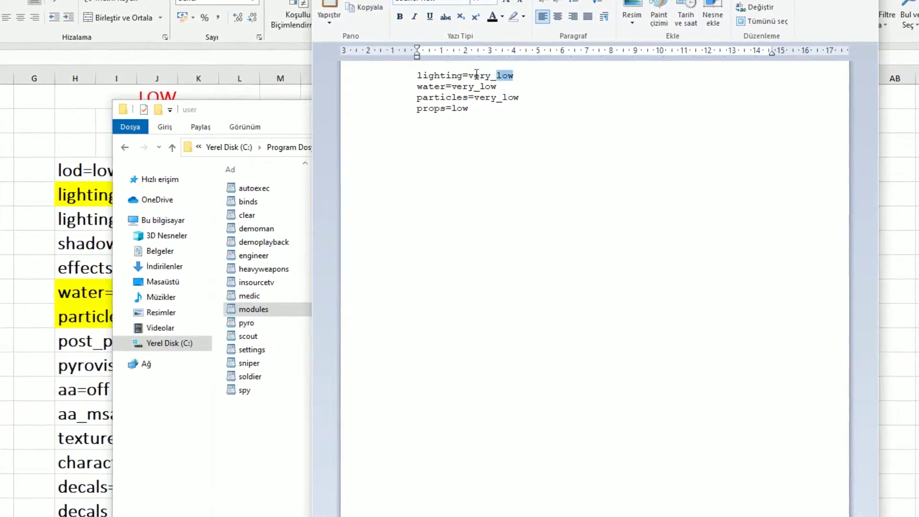
double_click(474, 86)
drag(477, 98, 472, 109)
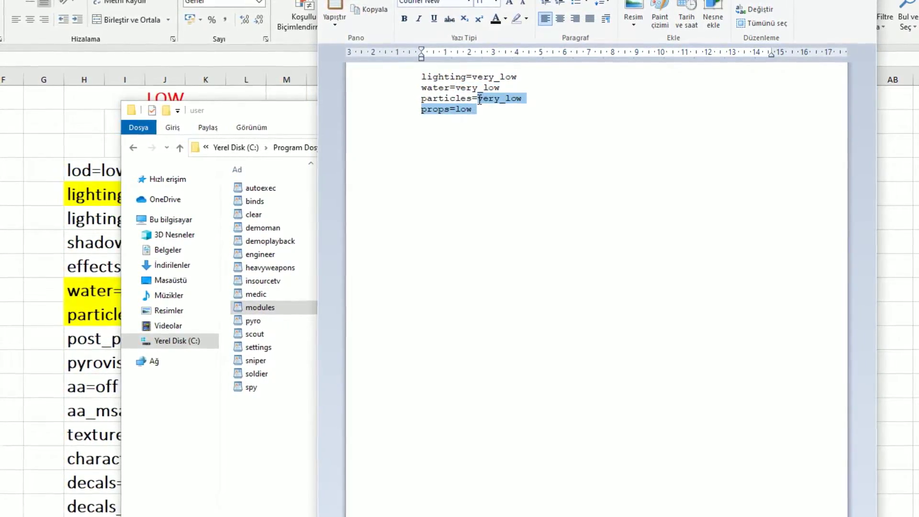
click(491, 104)
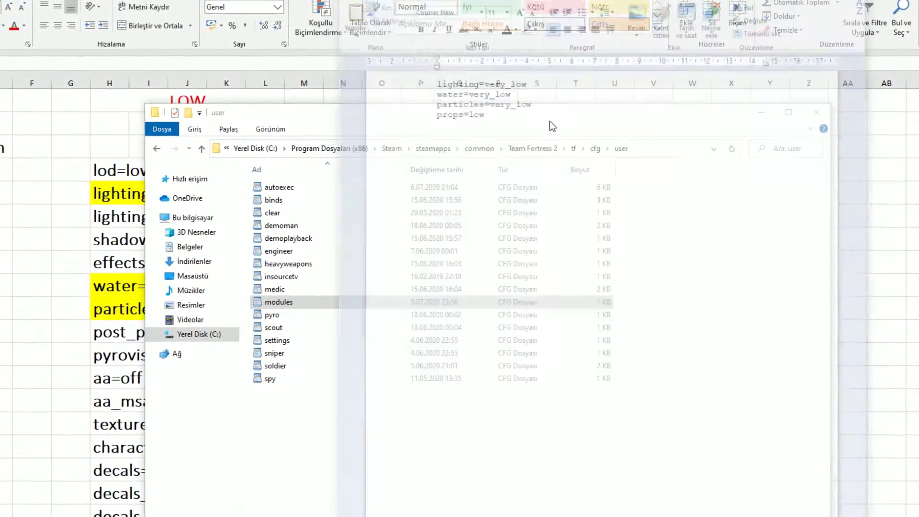
Open the autoexec config and add the lines "mat_viewportscale 0.78" and "fov_desired 75" at its end
click(285, 191)
drag(286, 190, 487, 232)
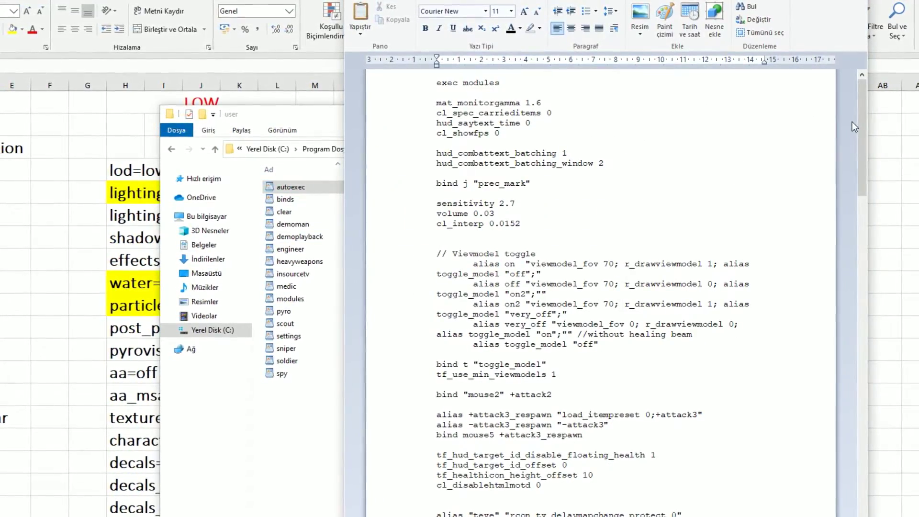
drag(858, 122, 839, 498)
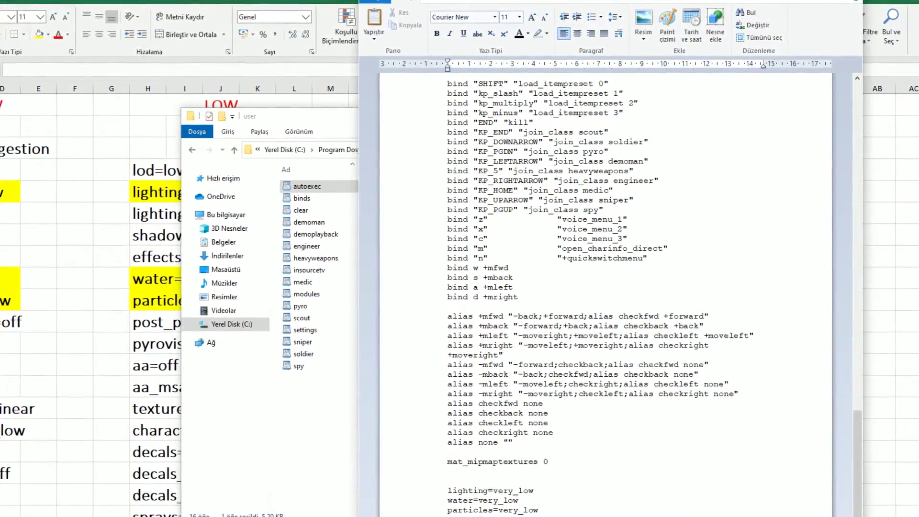
scroll(464, 516, down, 1)
text(mat_viewpo)
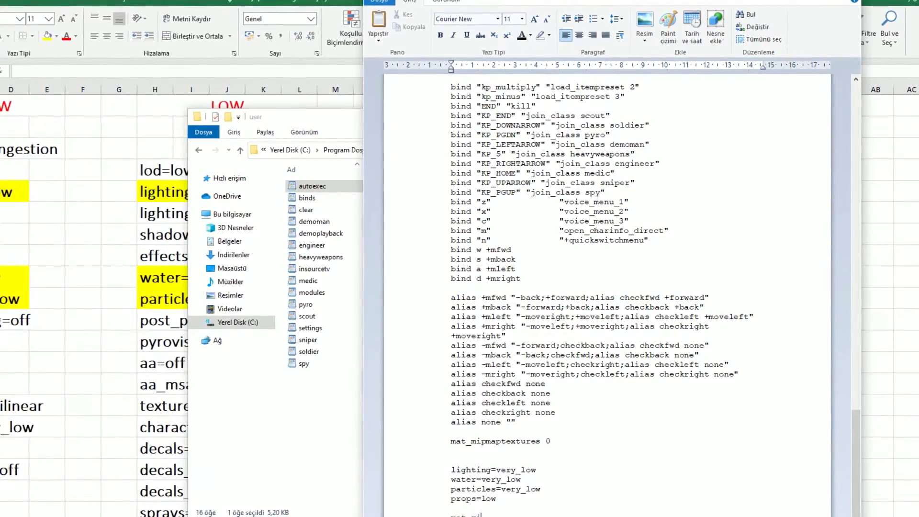
text(rtsca)
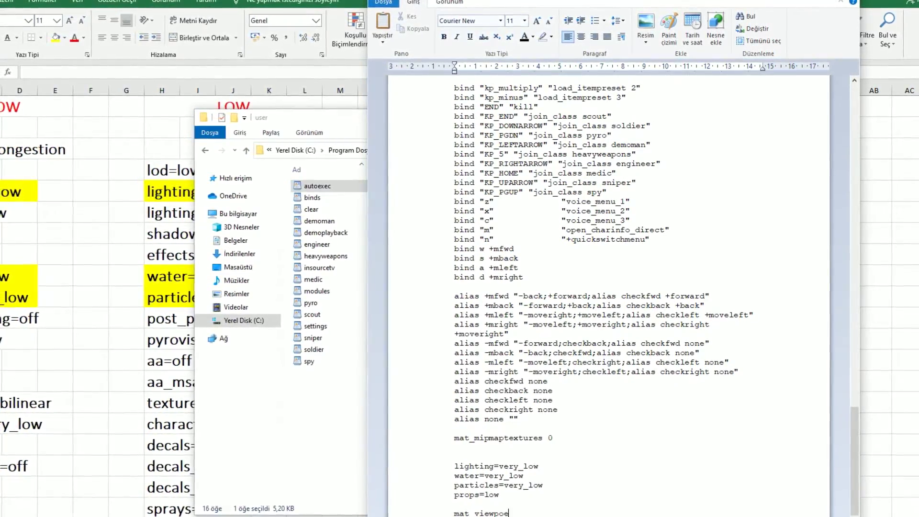
text(le 0.78)
key(Return)
text(fov_desired 75)
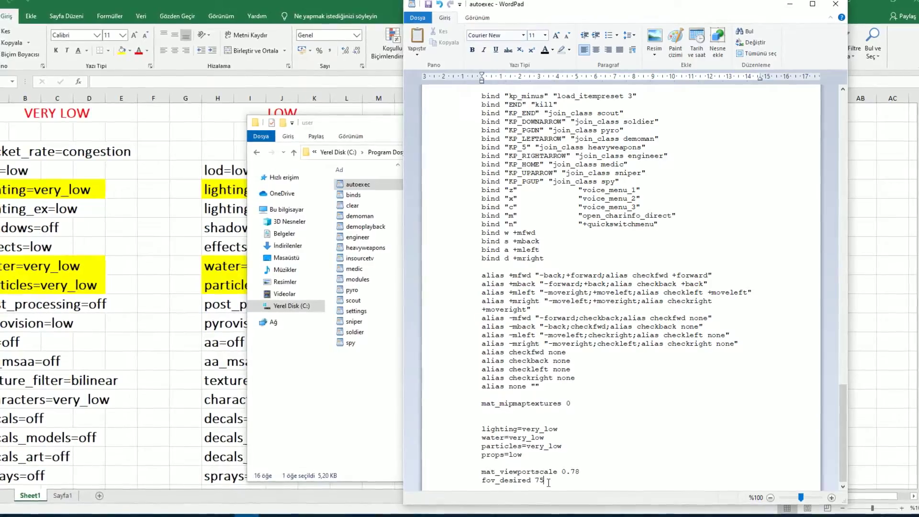
Delete the added viewport scale and field-of-view lines and close autoexec without saving
key(shift+Up)
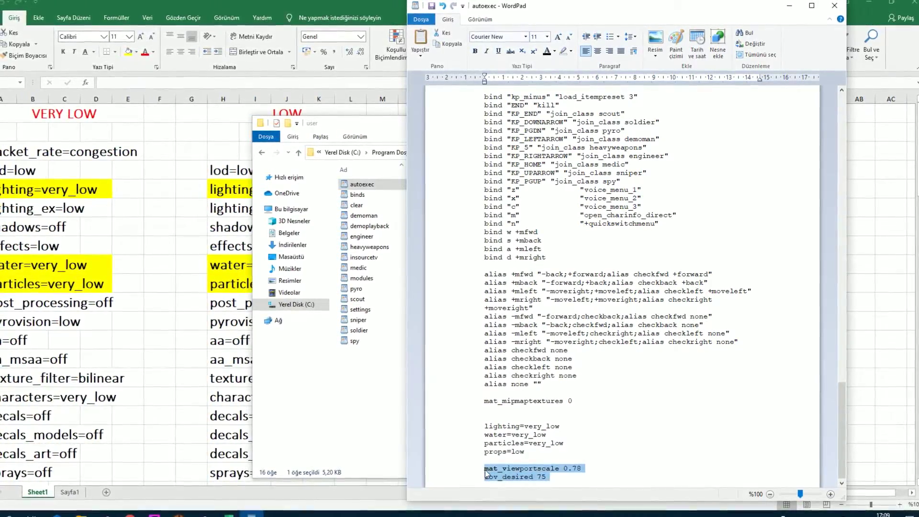
key(Delete)
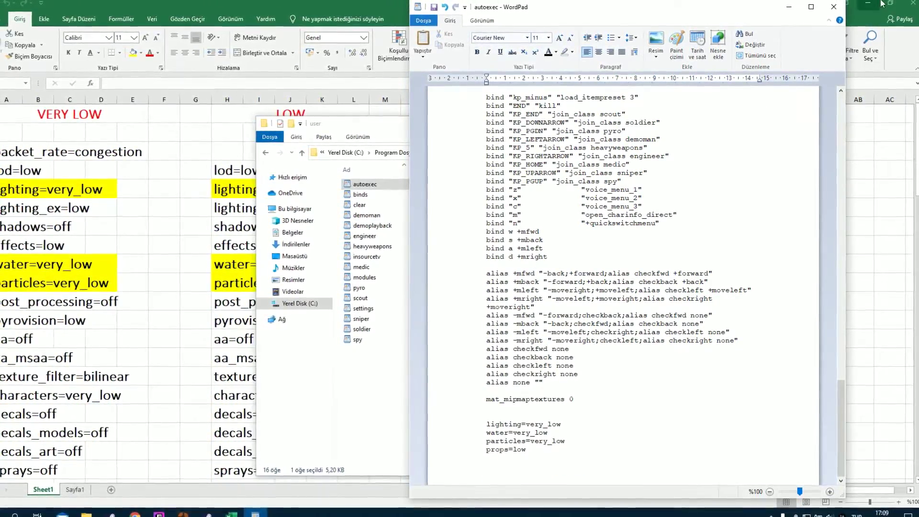
scroll(830, 346, up, 4)
scroll(832, 347, up, 3)
drag(842, 372, 838, 110)
click(832, 11)
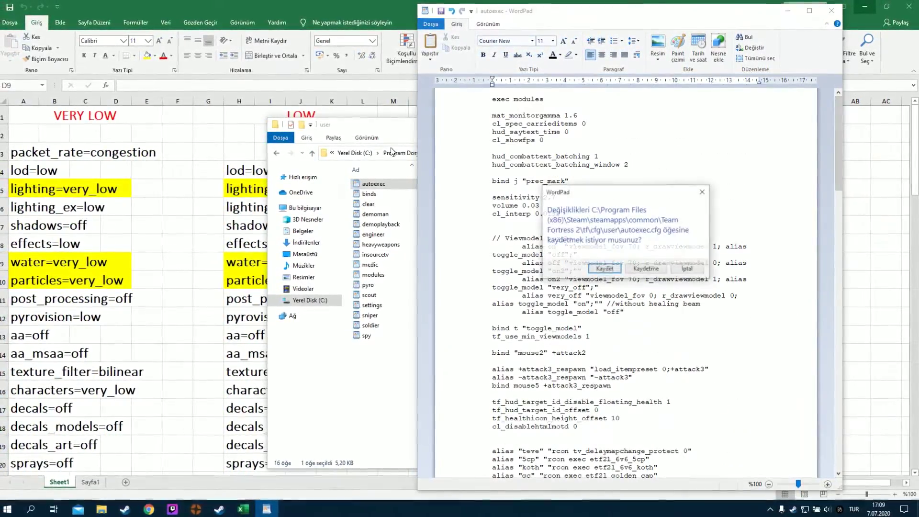
click(649, 267)
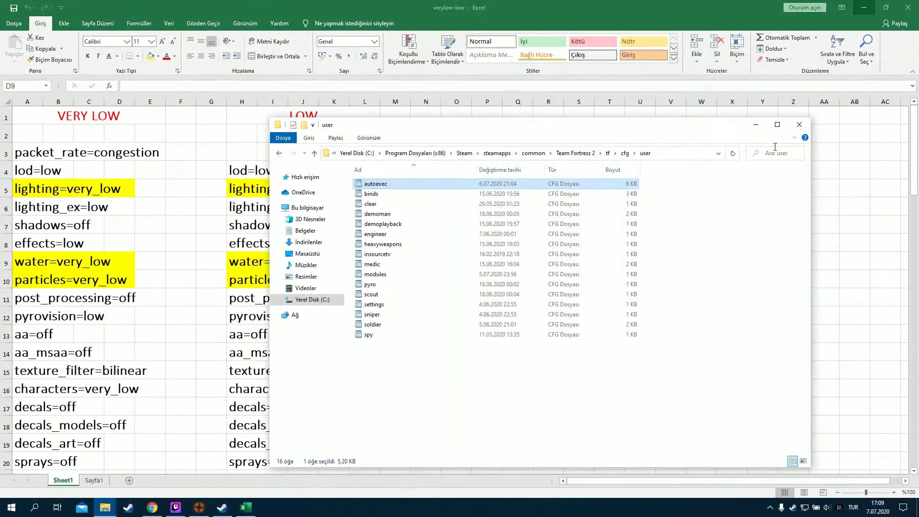
Close the user folder window and the verylow-low workbook, and switch to the CFG.TF config generator in Chrome
click(799, 125)
key(alt+F4)
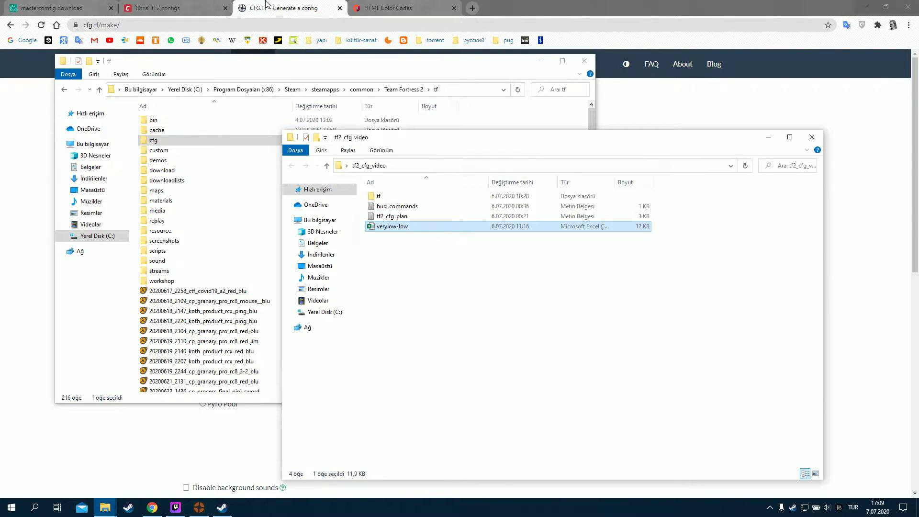
click(266, 5)
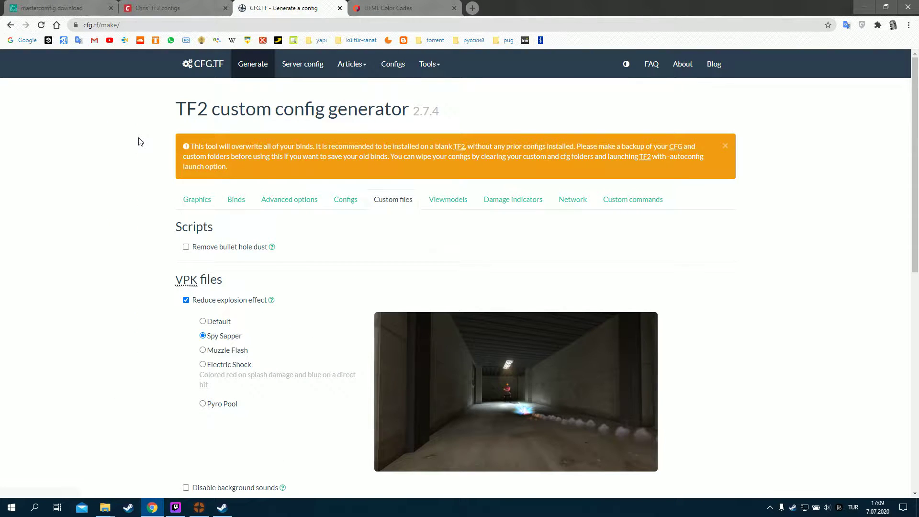
Set the graphics setting config to "mastercomfig: maxperformance" and review its preview, pros and cons
click(194, 202)
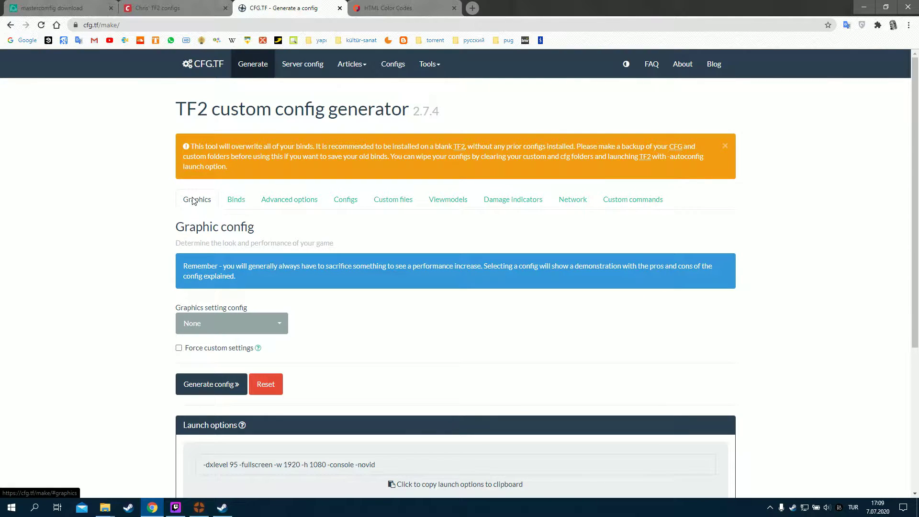
scroll(188, 201, down, 2)
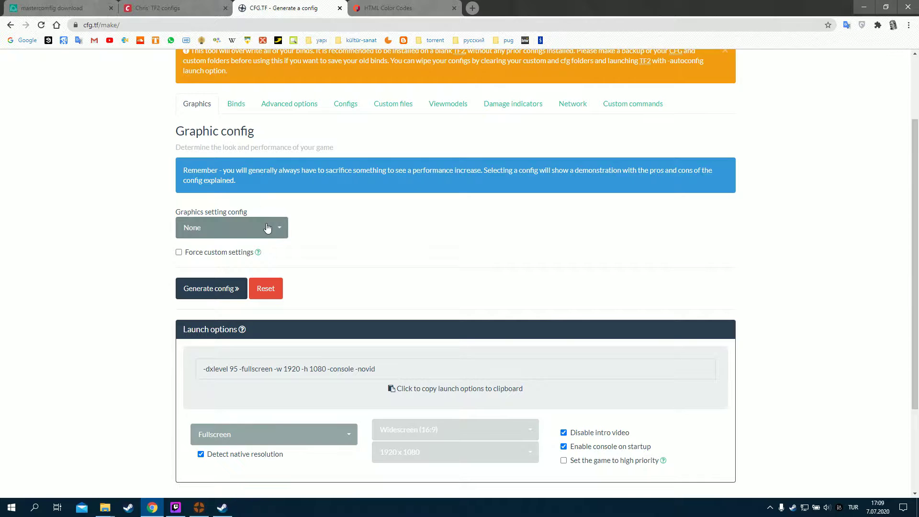
click(268, 229)
scroll(275, 196, down, 1)
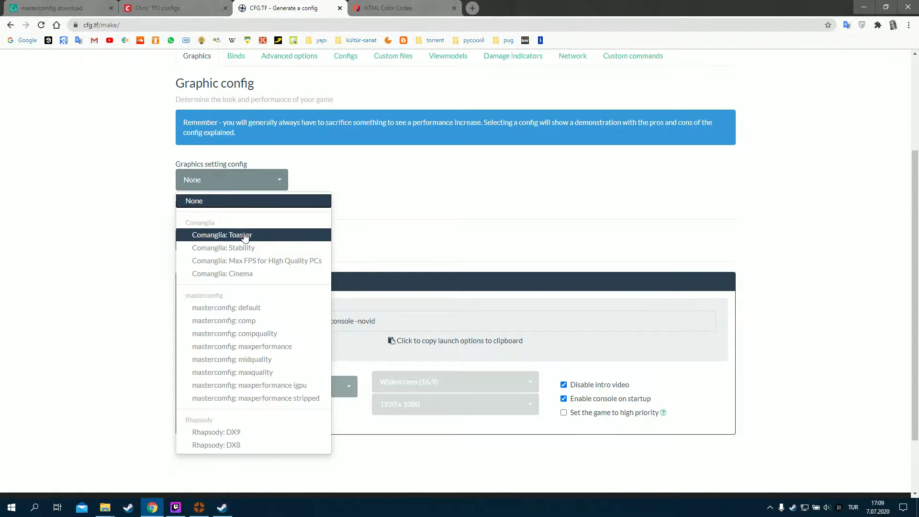
click(262, 352)
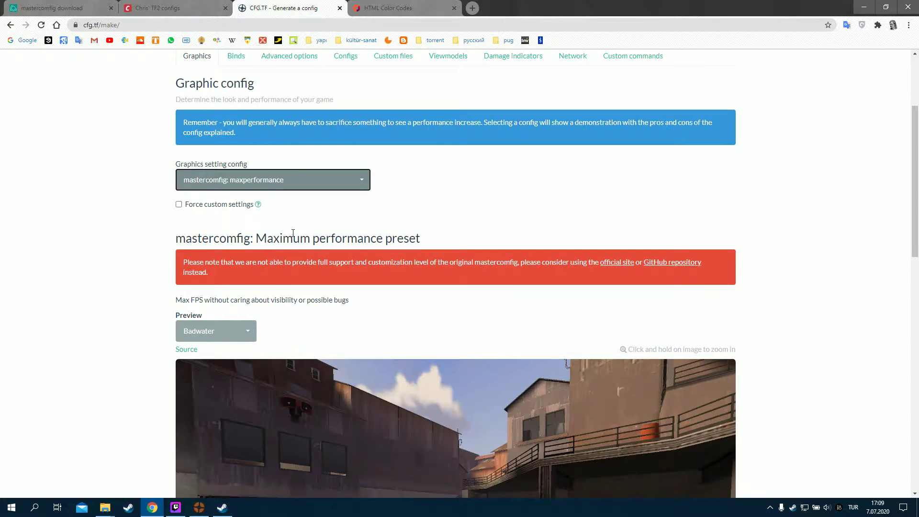
scroll(450, 265, down, 5)
scroll(449, 262, down, 4)
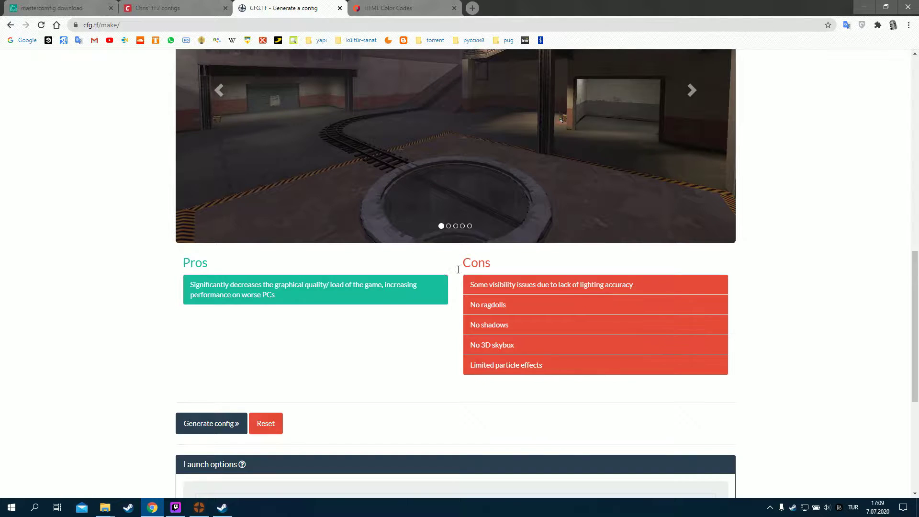
Look through the maxperformance preset page, open the key bindings section and review the default key mappings
scroll(461, 270, up, 10)
scroll(192, 242, down, 2)
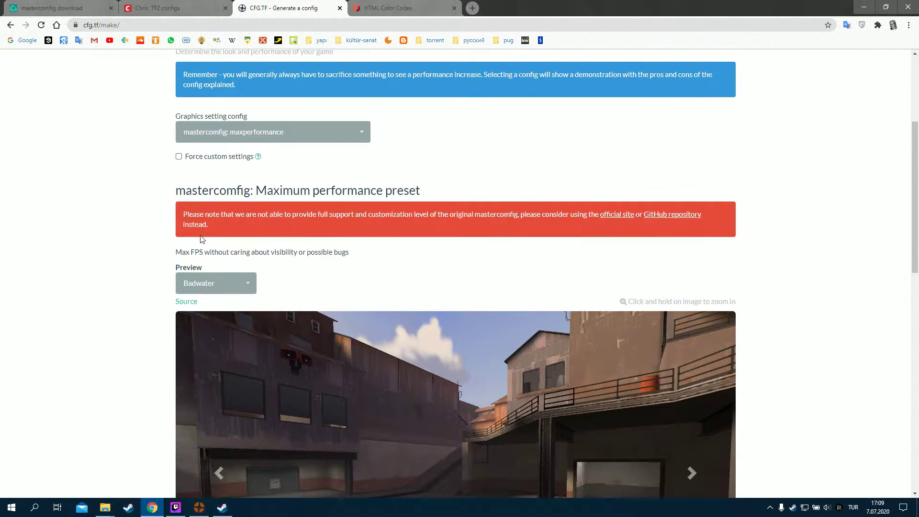
scroll(201, 241, up, 4)
scroll(164, 179, down, 13)
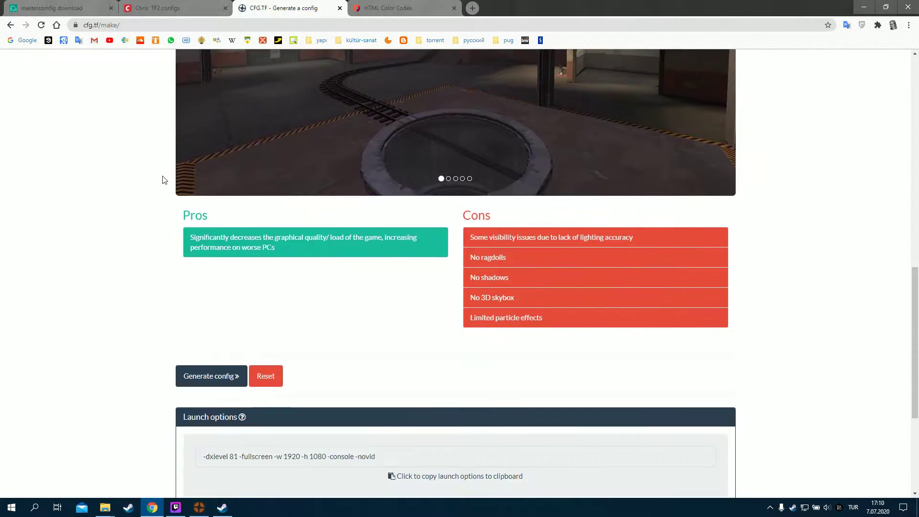
scroll(164, 180, down, 3)
scroll(164, 180, up, 15)
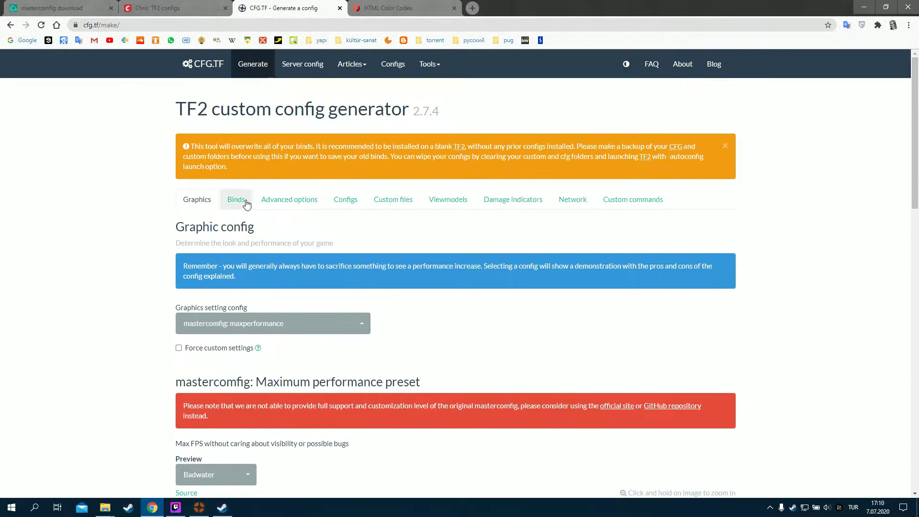
click(244, 203)
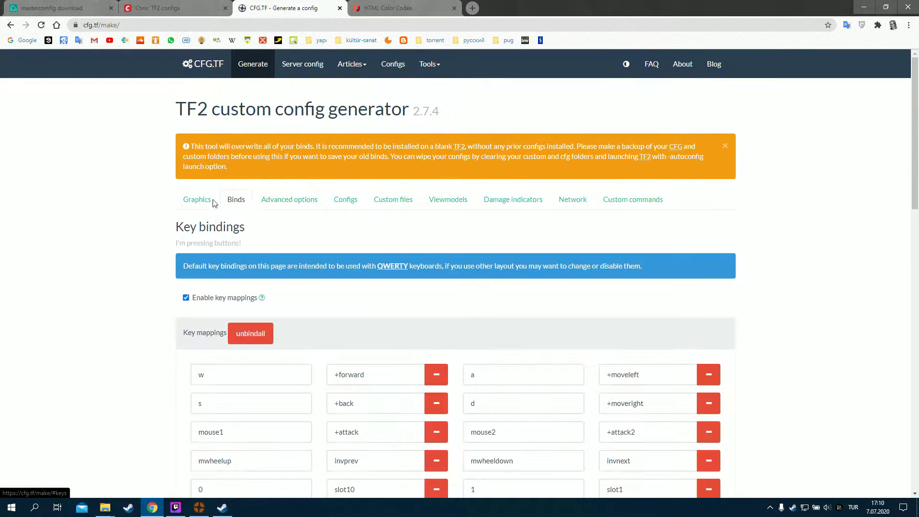
scroll(111, 196, down, 4)
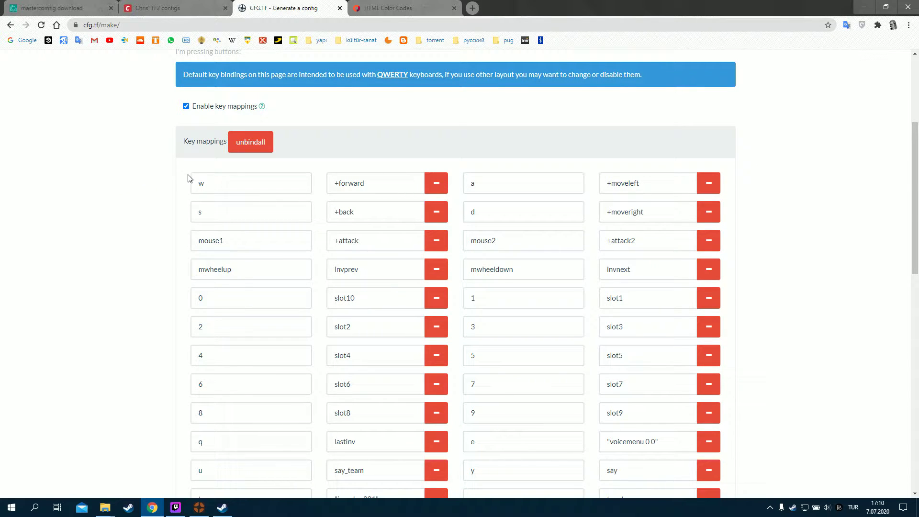
scroll(190, 179, down, 2)
scroll(330, 225, down, 2)
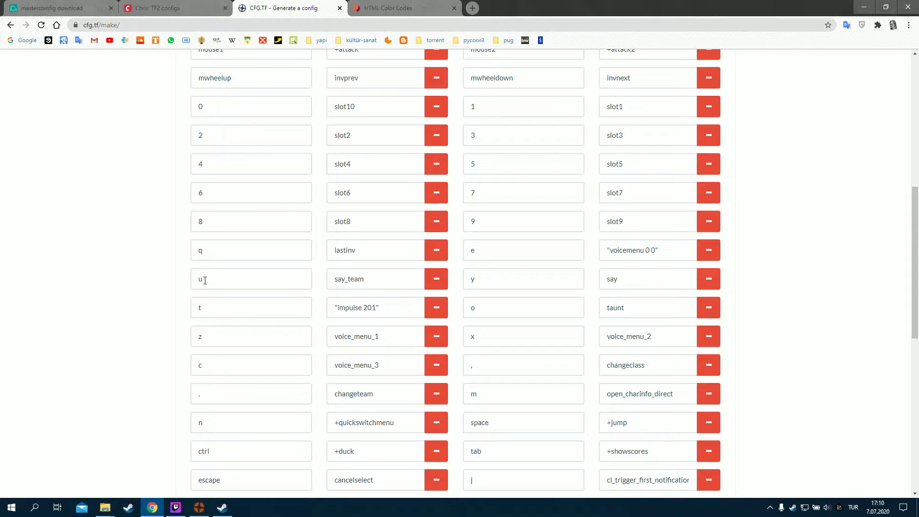
scroll(498, 287, down, 5)
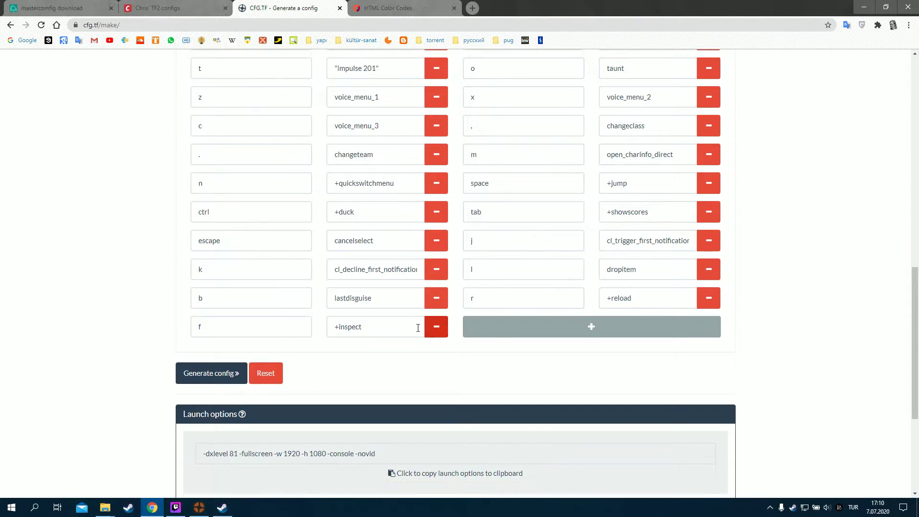
Add a new key mapping that binds the key o to the command "sv_cheats 1"
click(575, 334)
scroll(548, 316, down, 1)
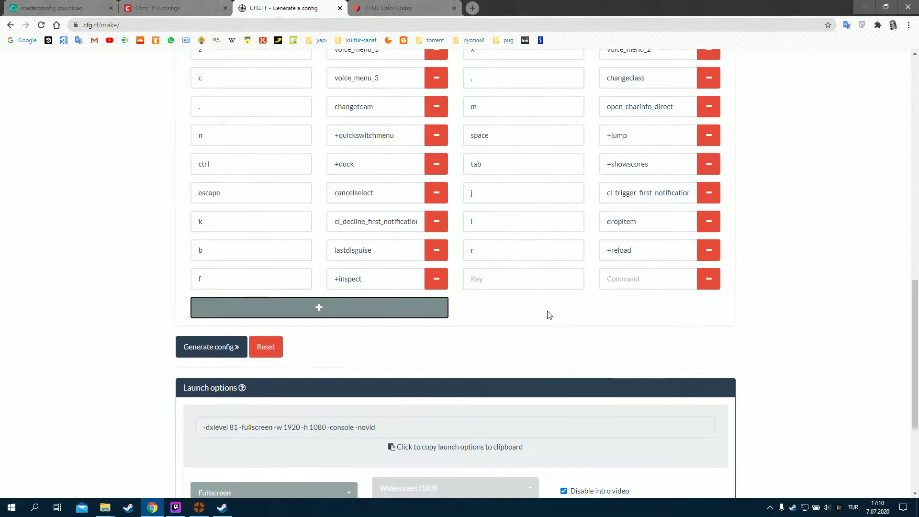
click(518, 282)
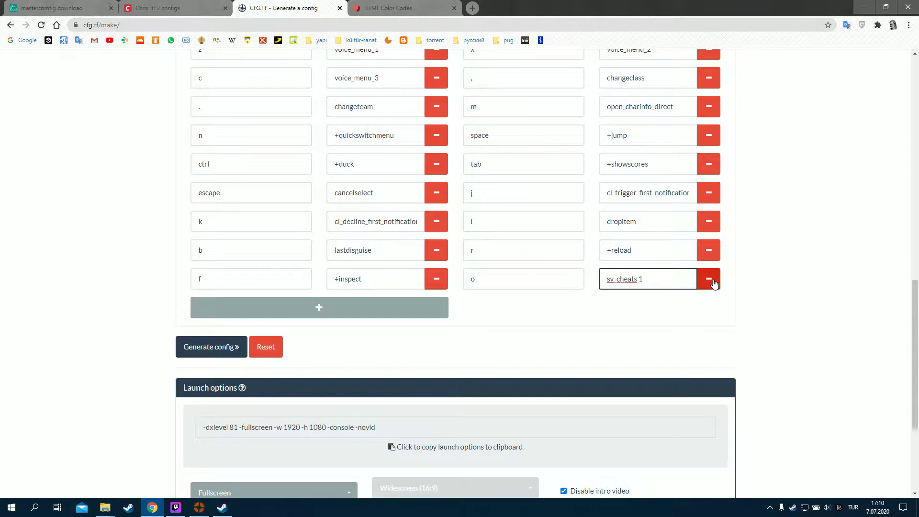
scroll(343, 236, down, 2)
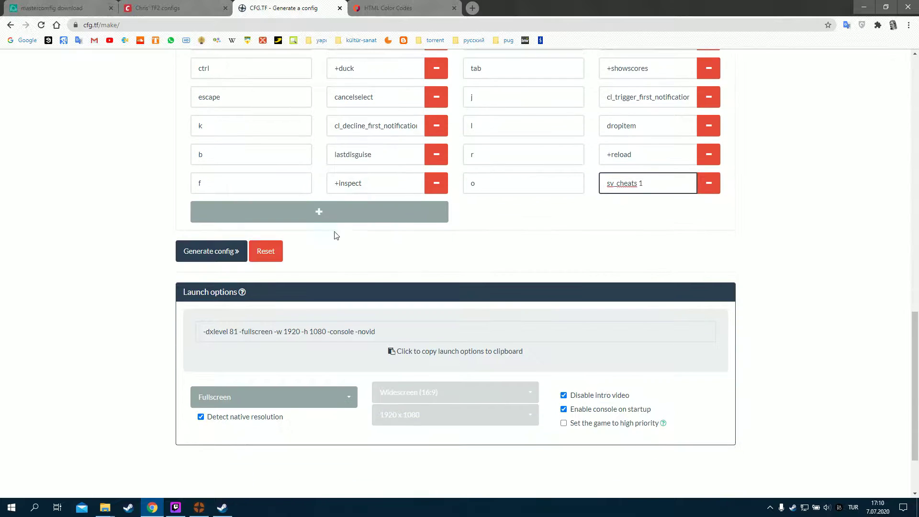
scroll(366, 248, down, 1)
In the advanced options, enable the advanced spectator HUD in tournament mode and disable the player model in the player class HUD
scroll(369, 223, up, 20)
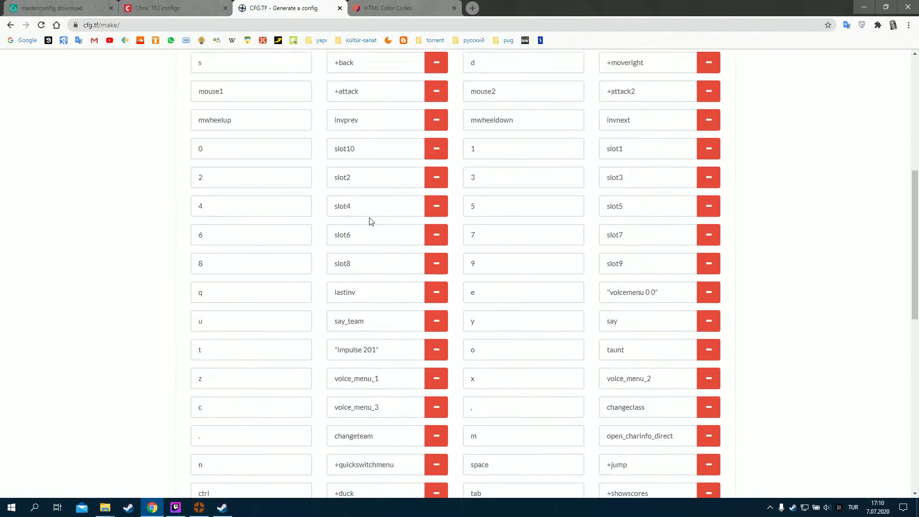
click(302, 166)
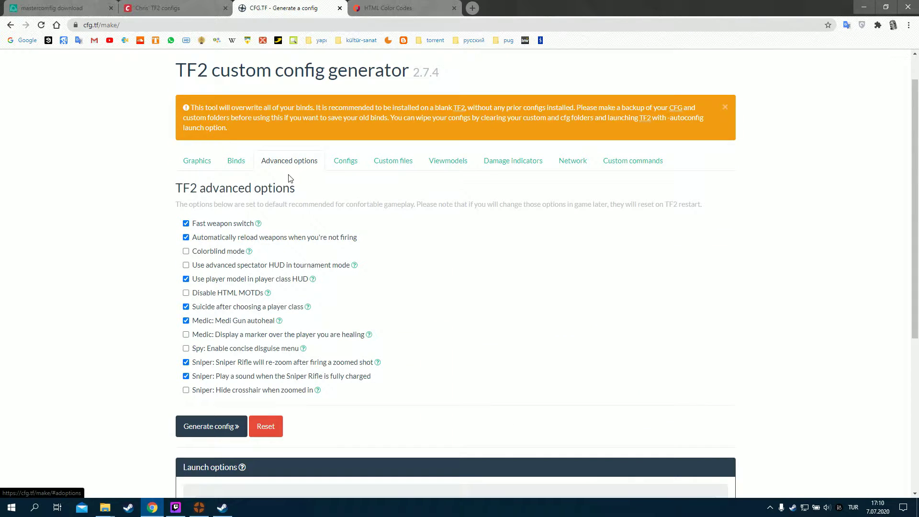
scroll(120, 165, down, 2)
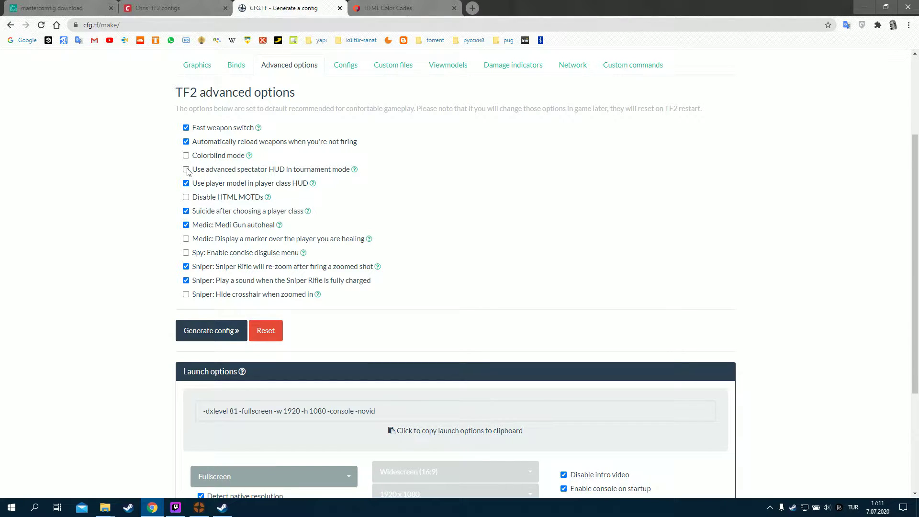
click(186, 170)
click(186, 185)
click(189, 201)
click(187, 200)
Enable the Medic marker over the player being healed and disable Sniper Rifle re-zoom after a zoomed shot
scroll(211, 175, down, 1)
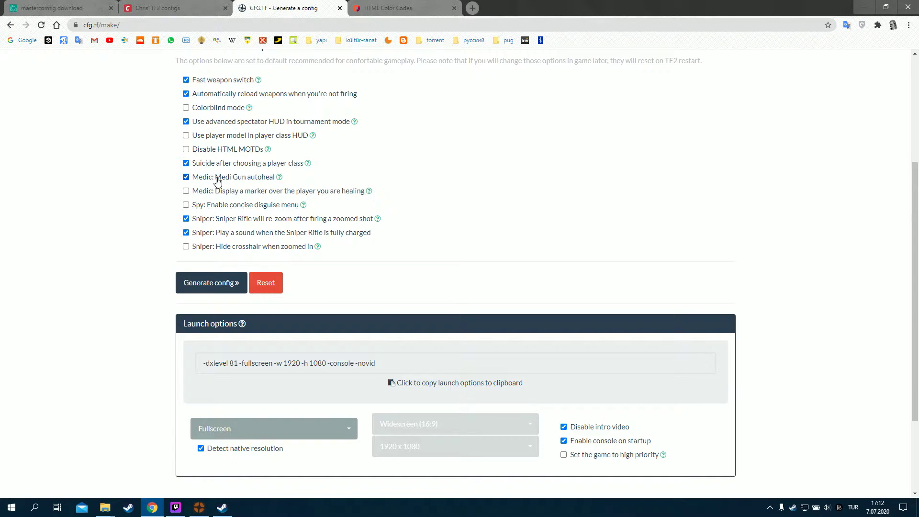
scroll(218, 179, down, 1)
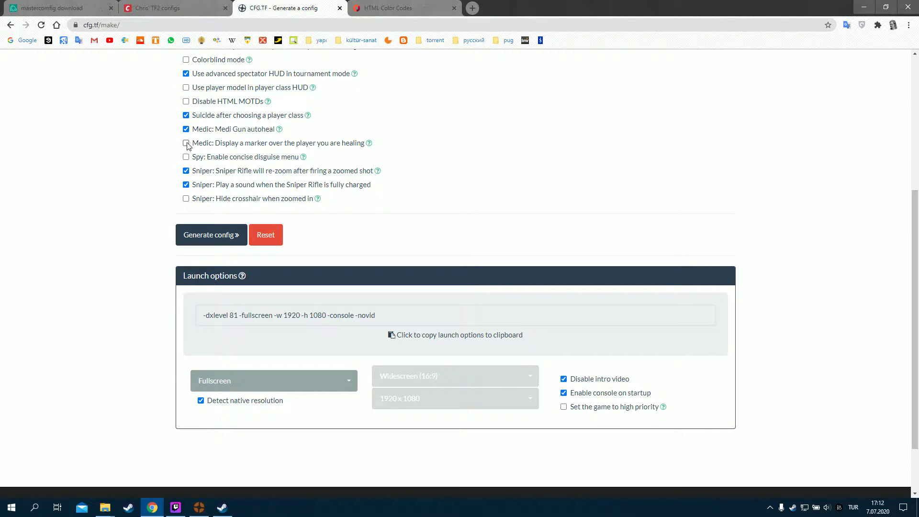
click(187, 143)
click(187, 171)
click(191, 204)
click(191, 203)
In the Configs tweaks, disable net_graph 4 on Tab press and enable changing class on Shift + [1-9]
scroll(301, 218, up, 5)
scroll(344, 158, down, 1)
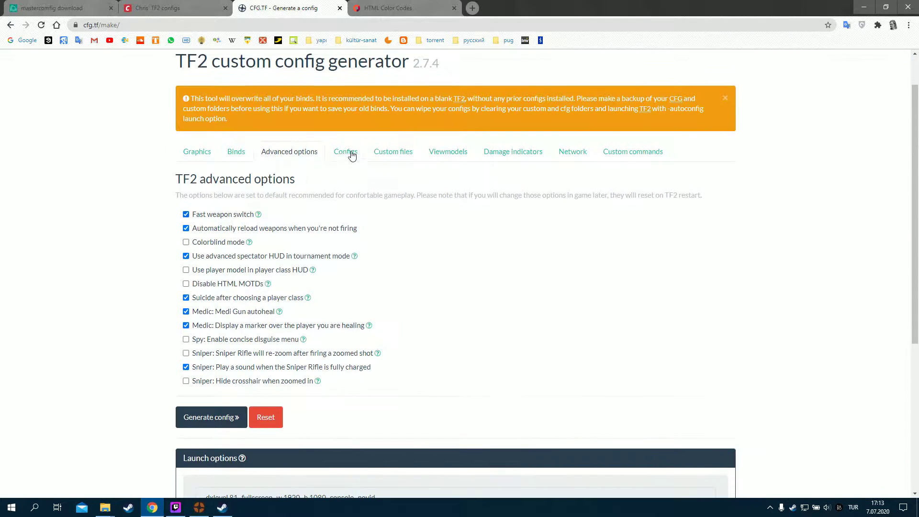
click(343, 153)
scroll(187, 165, down, 1)
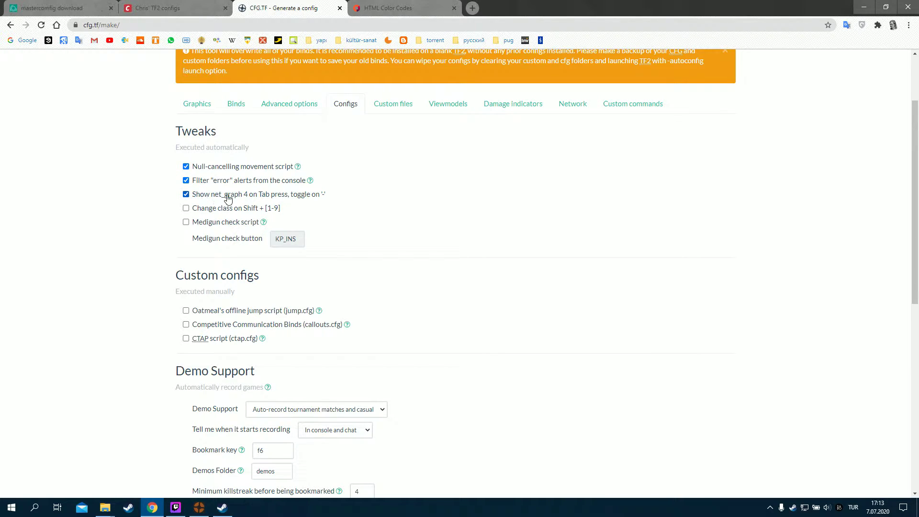
mouse_move(217, 198)
click(185, 194)
click(186, 209)
click(186, 222)
click(186, 222)
Review the manually executed custom configs and the Demo Support options, including the available auto-record modes
scroll(130, 232, down, 1)
scroll(131, 232, down, 2)
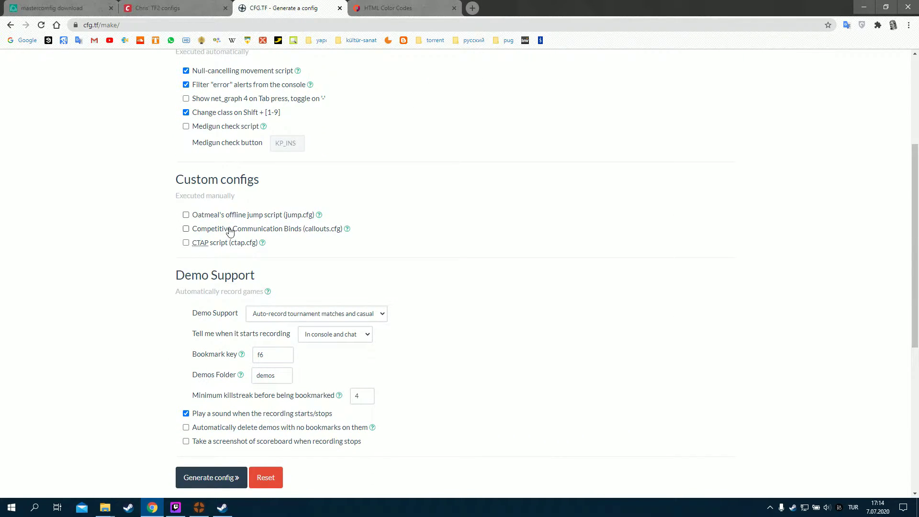
scroll(217, 190, down, 1)
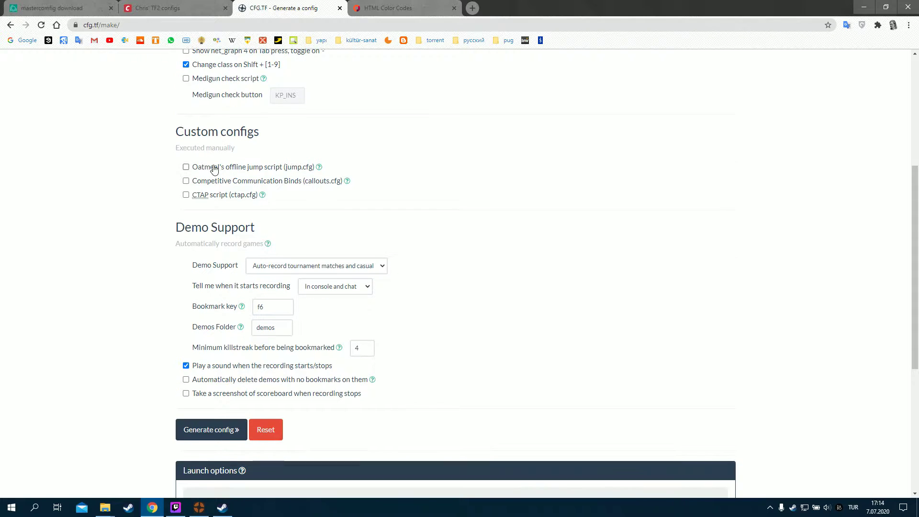
scroll(273, 208, down, 1)
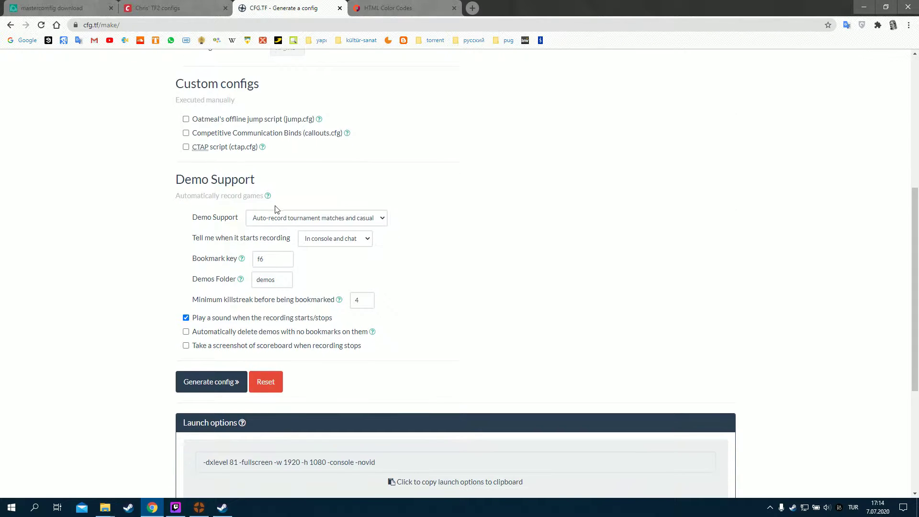
scroll(199, 170, down, 1)
click(301, 173)
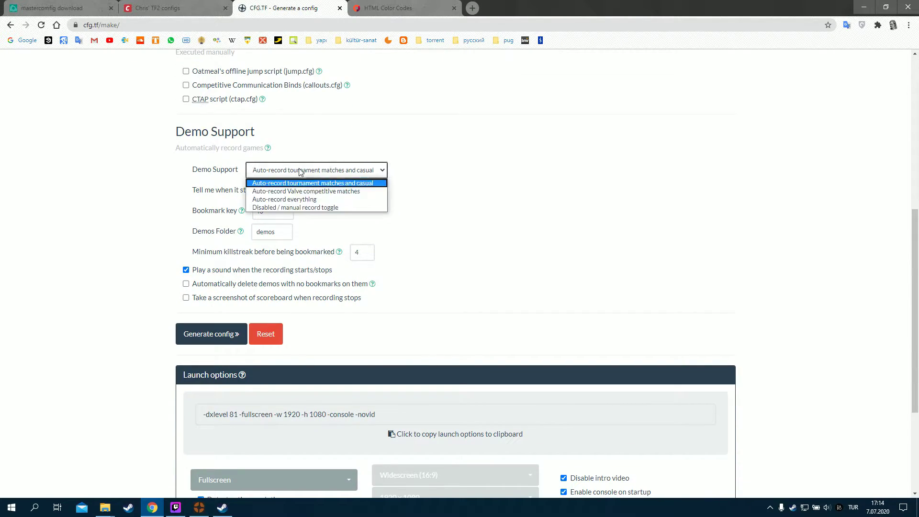
click(298, 174)
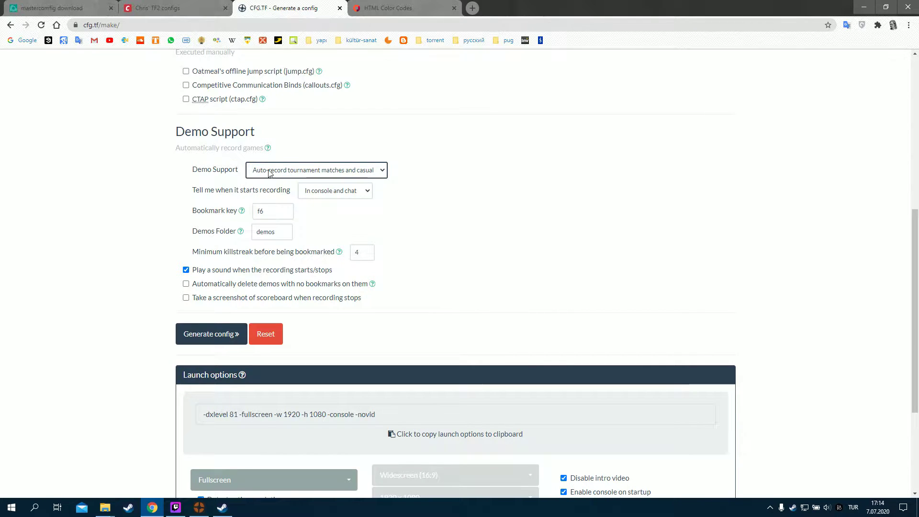
scroll(336, 168, down, 1)
scroll(337, 168, up, 1)
Switch to the tf2_cfg_video folder in File Explorer, browse to tf\custom\prec\addons and select all the PREC files
mouse_move(105, 508)
click(222, 462)
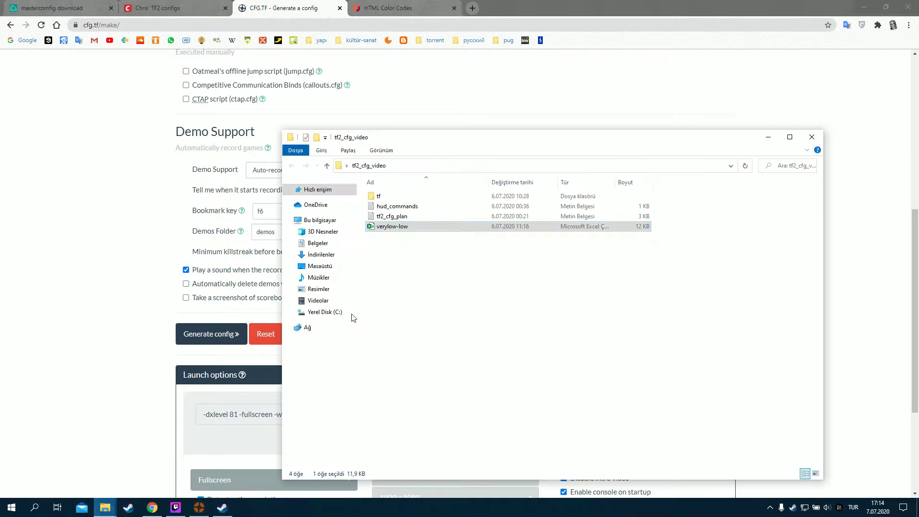
double_click(380, 197)
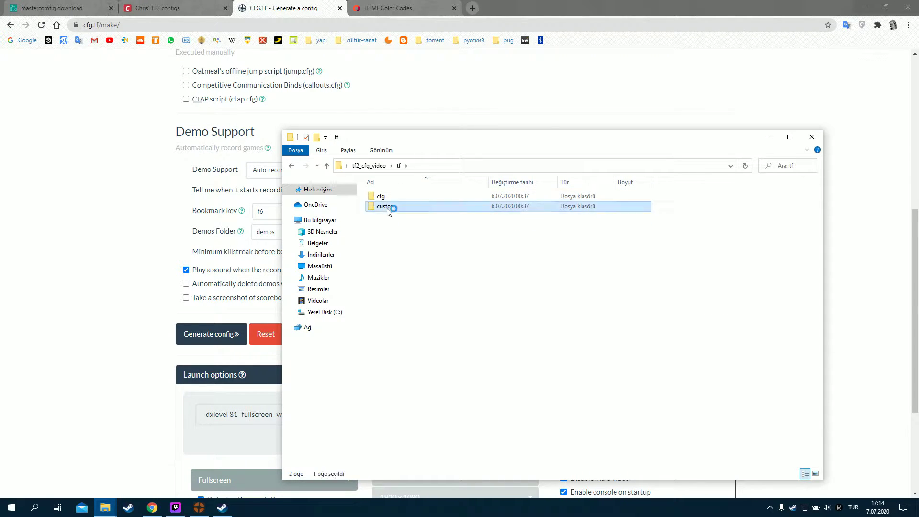
double_click(388, 207)
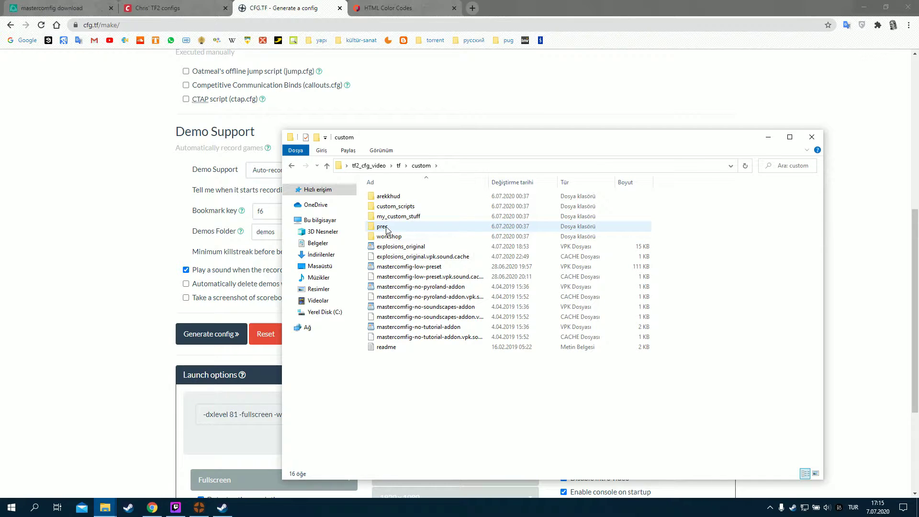
double_click(386, 227)
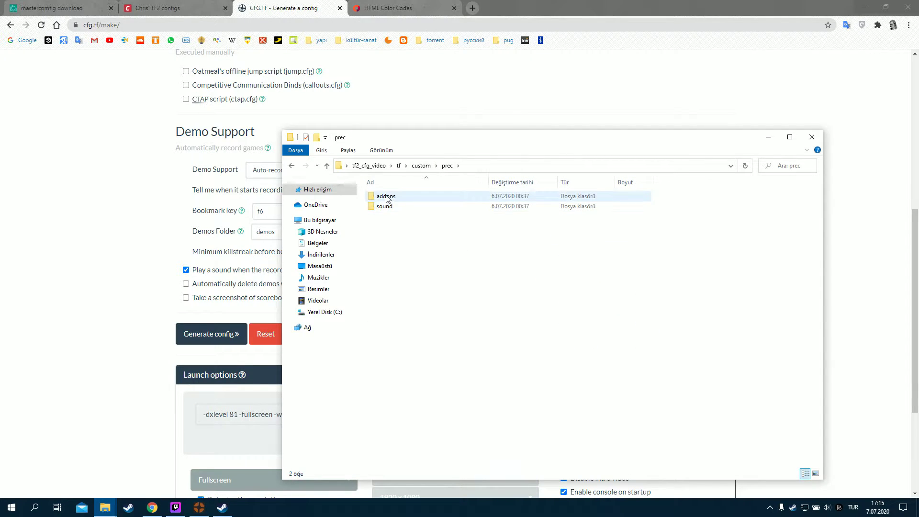
click(405, 199)
double_click(405, 200)
drag(391, 243, 393, 193)
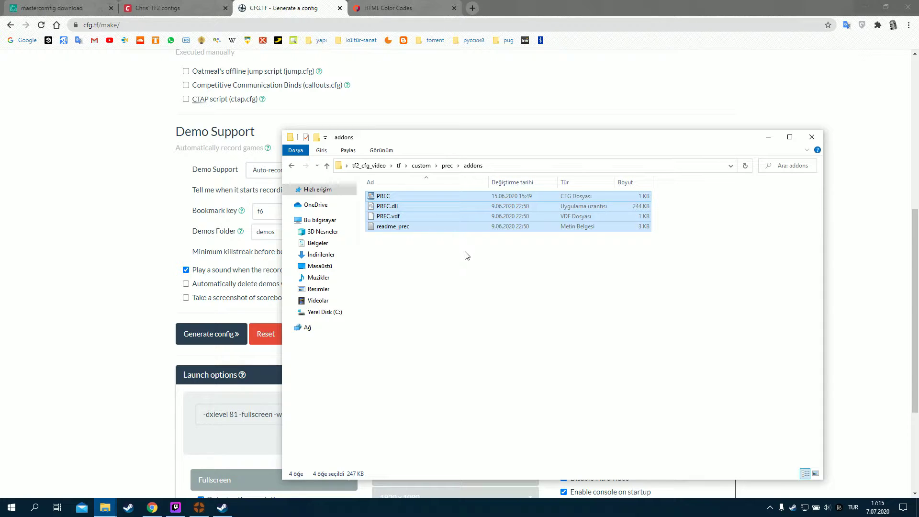
Return to the CFG.TF generator in Chrome, look over the remaining demo and launch options, and open the custom files section
click(77, 216)
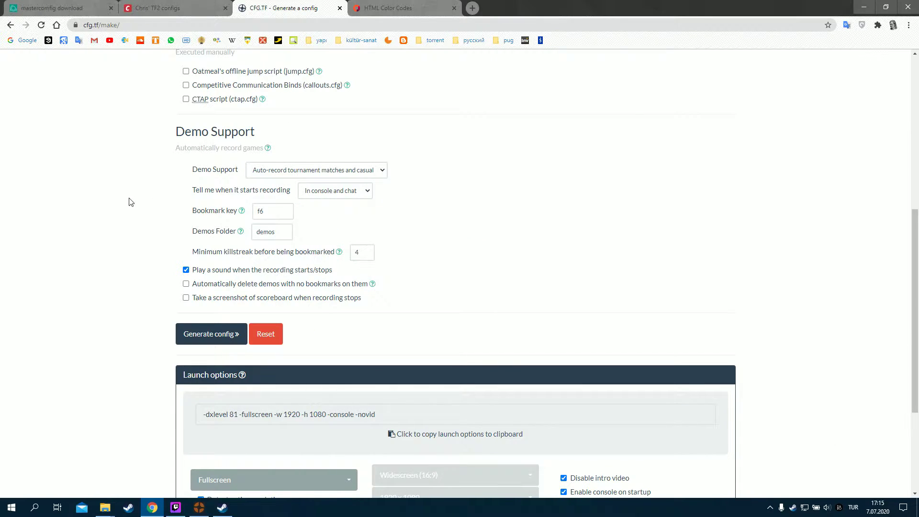
scroll(132, 198, down, 1)
scroll(158, 185, down, 2)
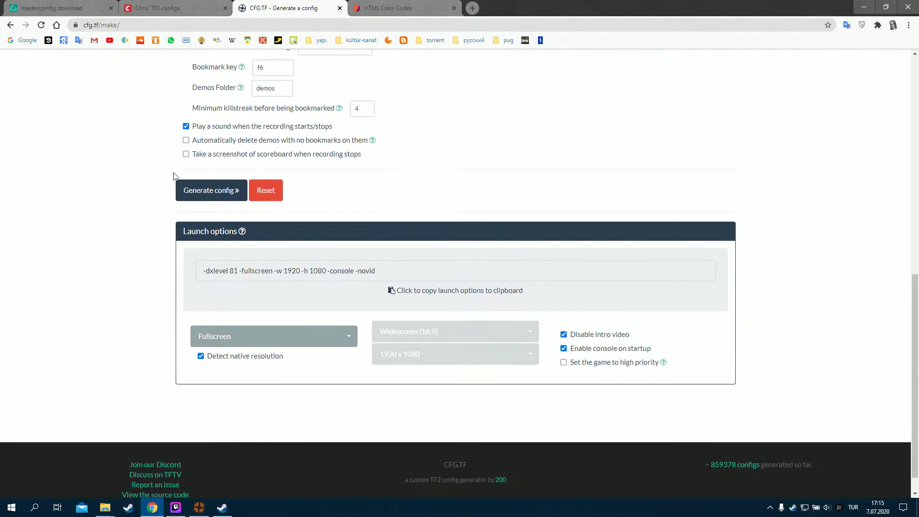
scroll(357, 235, up, 6)
scroll(363, 225, up, 3)
click(395, 153)
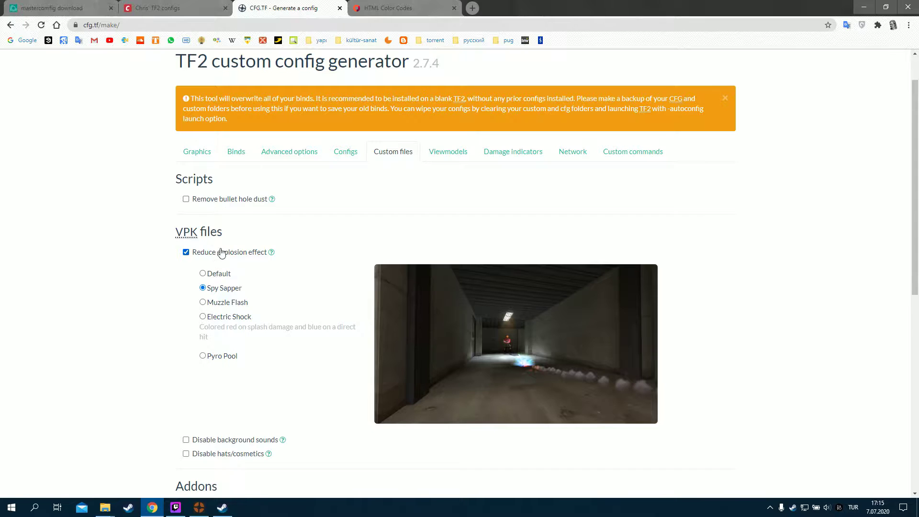
Preview the Muzzle Flash and Pyro Pool explosion effects, settle on Electric Shock, and enable removal of bullet hole dust
scroll(217, 230, down, 2)
click(217, 208)
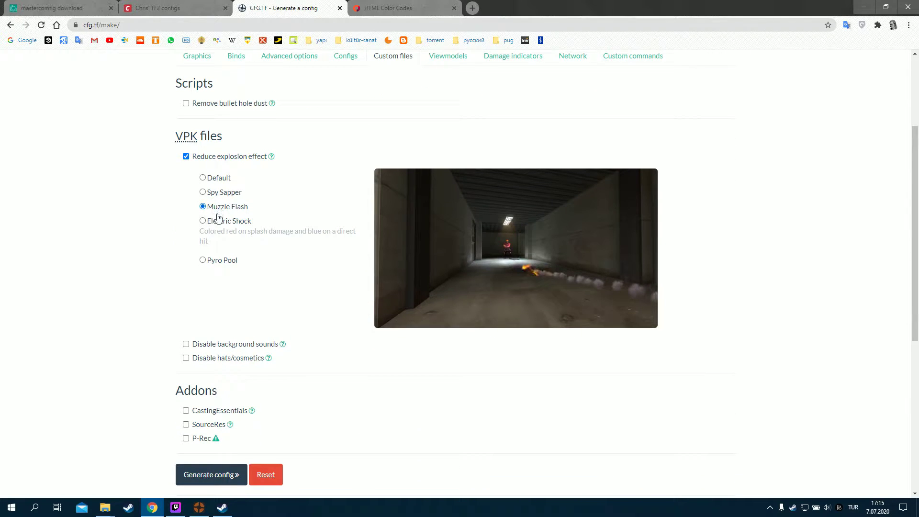
click(213, 222)
click(204, 260)
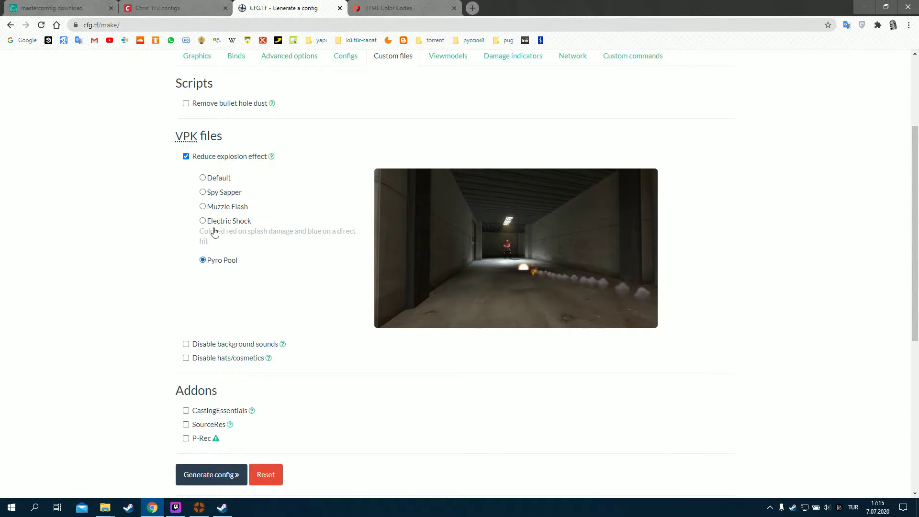
click(212, 220)
scroll(156, 203, up, 1)
scroll(156, 203, up, 2)
scroll(189, 244, down, 1)
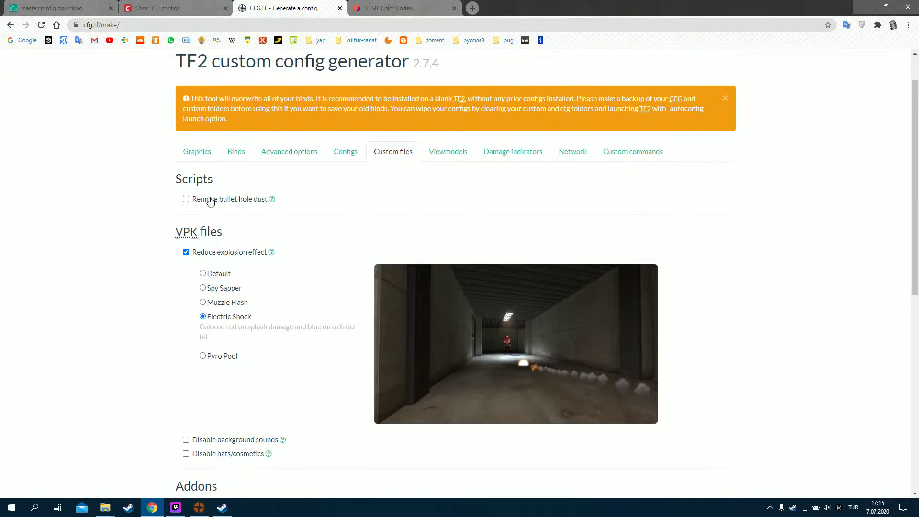
click(186, 200)
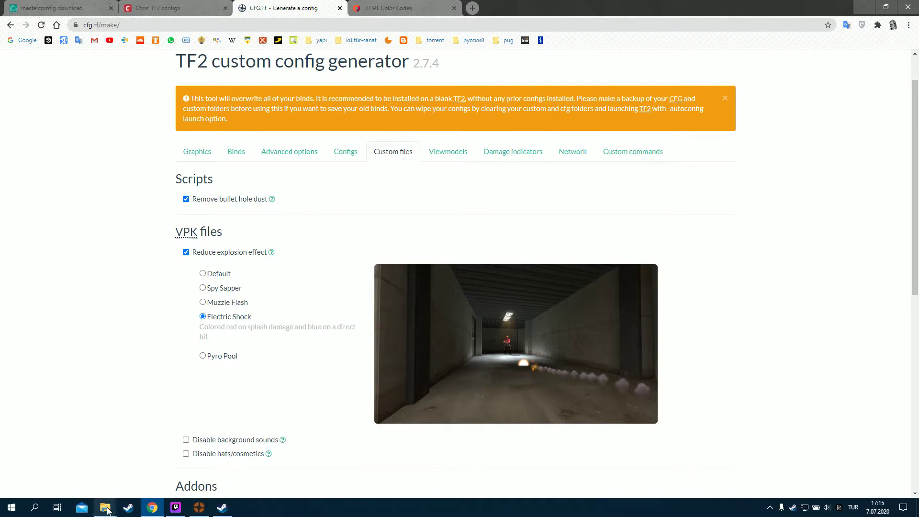
Switch to File Explorer, go up from the prec folder to the custom folder, and select custom_scripts
mouse_move(108, 507)
click(220, 469)
key(alt+Up)
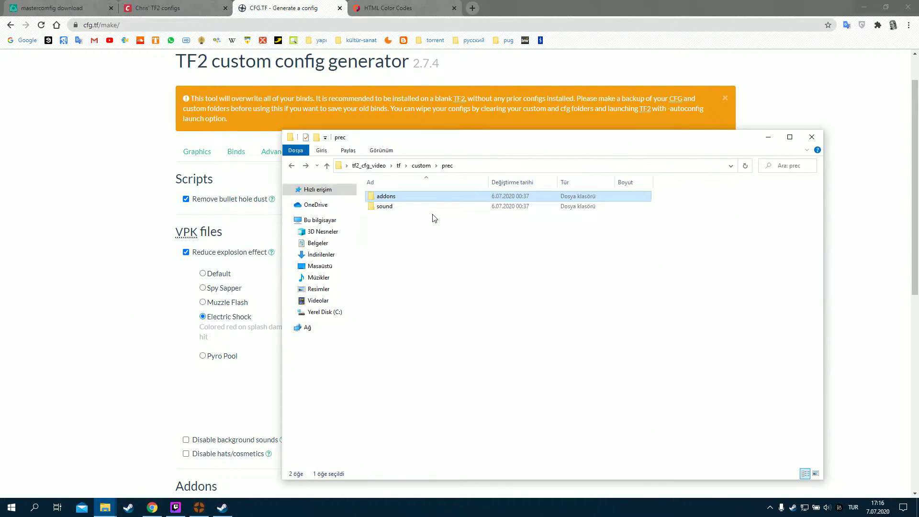
key(alt+Up)
click(397, 207)
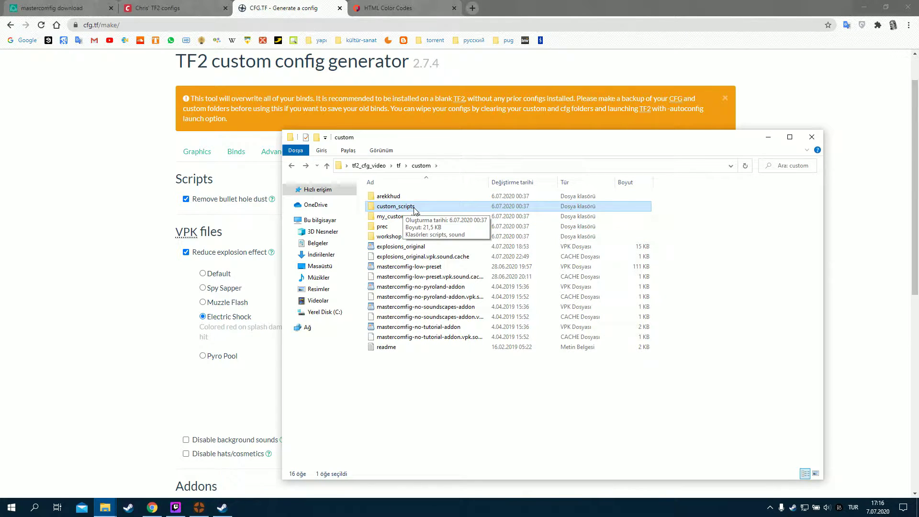
Return to the CFG.TF page in the browser and look over the custom files options down to config generation
click(88, 410)
scroll(88, 410, down, 7)
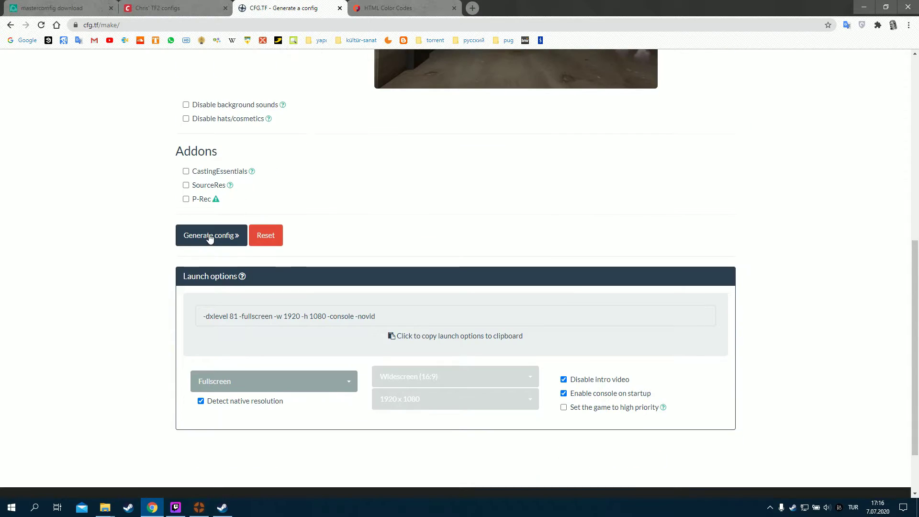
click(209, 238)
scroll(212, 391, down, 6)
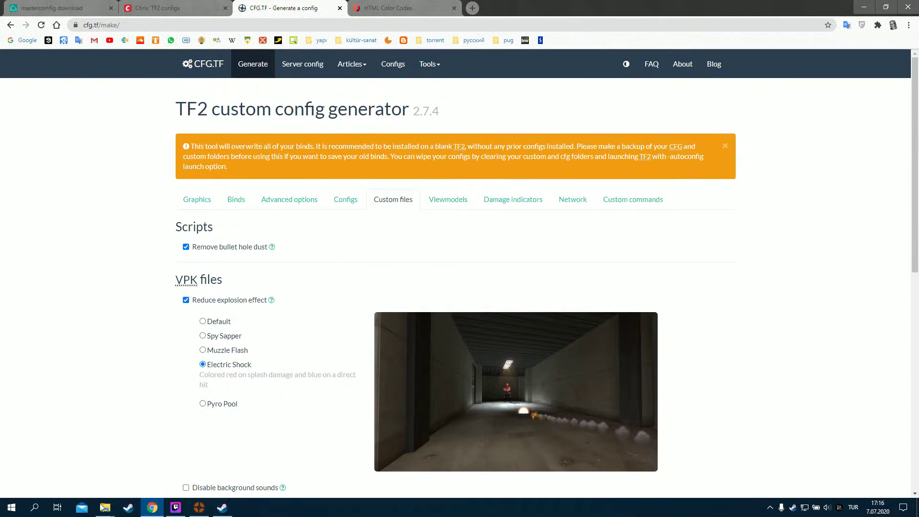
Switch to File Explorer, open the scripts folder inside custom_scripts, and select the surfaceproperties file
mouse_move(105, 507)
click(222, 460)
click(393, 209)
double_click(393, 209)
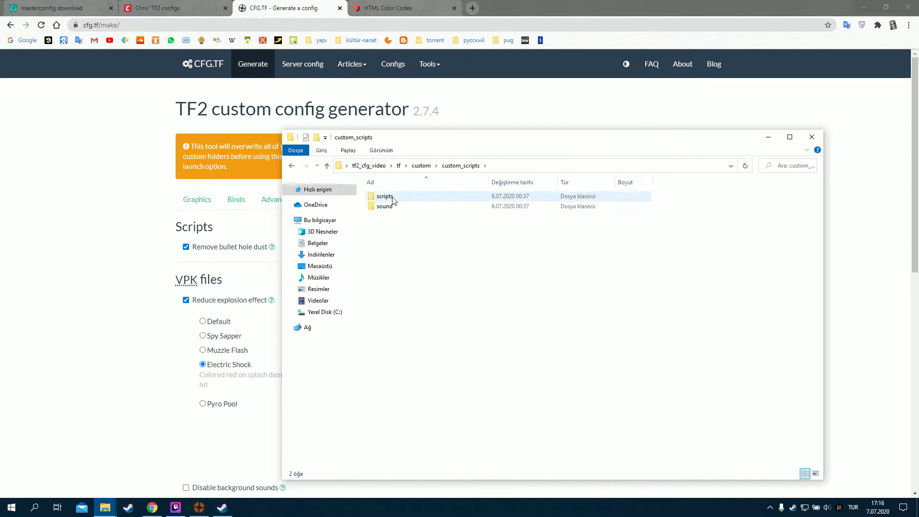
double_click(397, 200)
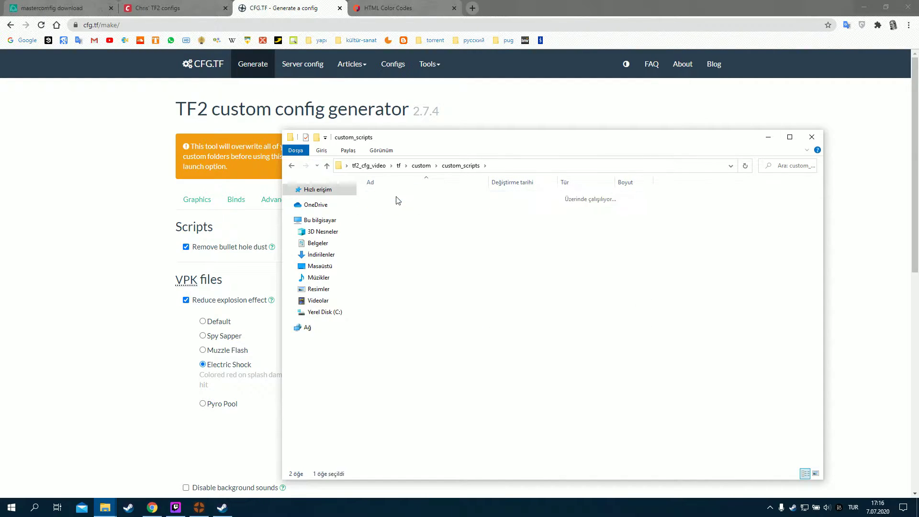
click(402, 201)
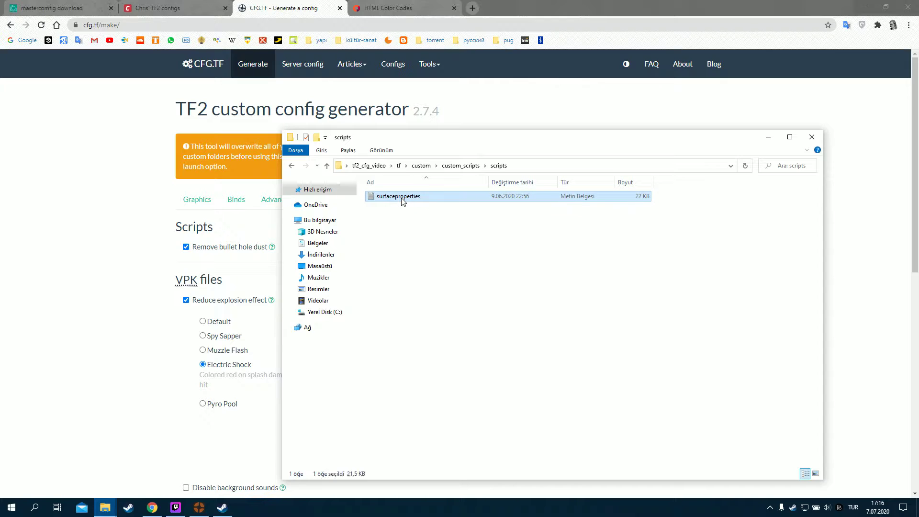
click(405, 207)
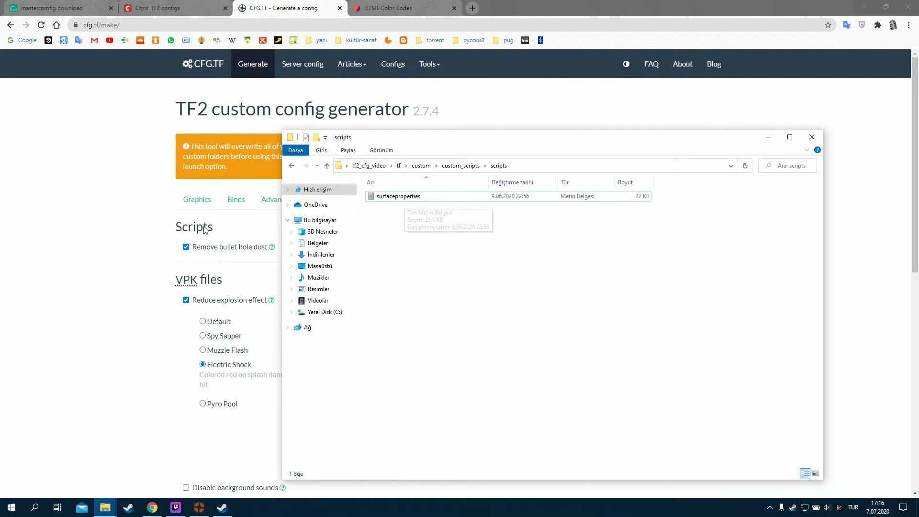
click(408, 199)
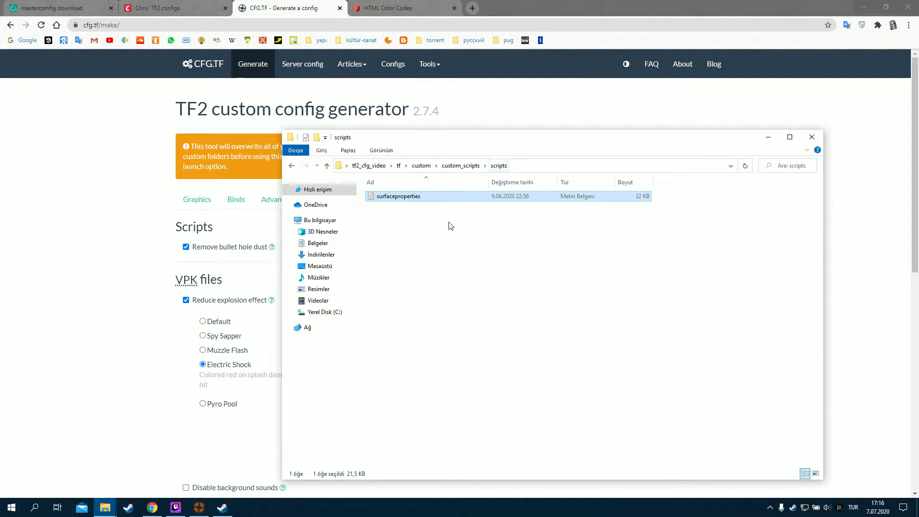
Go back to the custom folder in File Explorer, and return to the VPK files options on the CFG.TF page
key(BackSpace)
key(BackSpace)
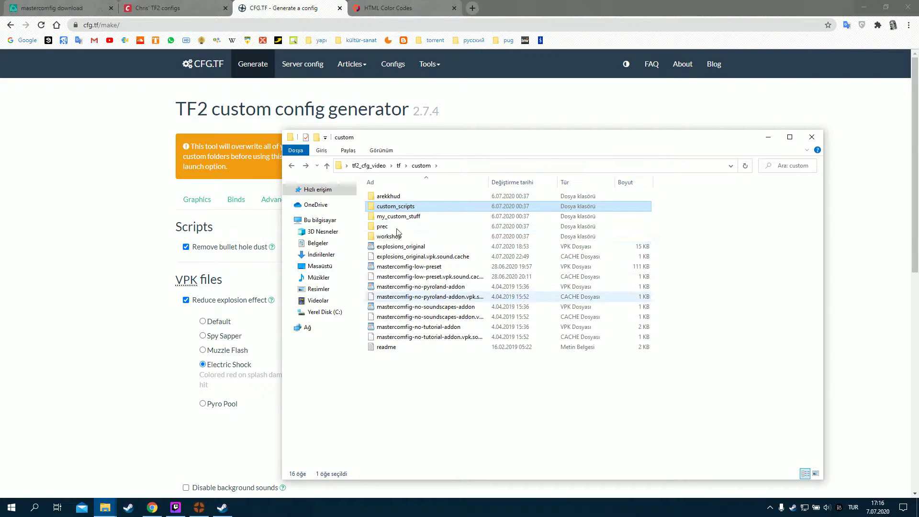
click(404, 213)
key(Escape)
scroll(106, 281, down, 4)
click(153, 224)
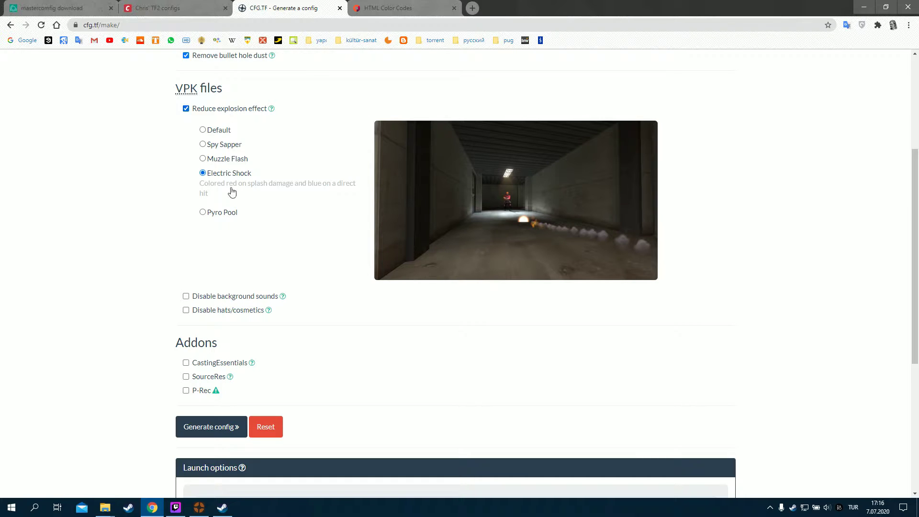
Enable Disable background sounds and Disable hats/cosmetics among the VPK files
scroll(231, 190, down, 2)
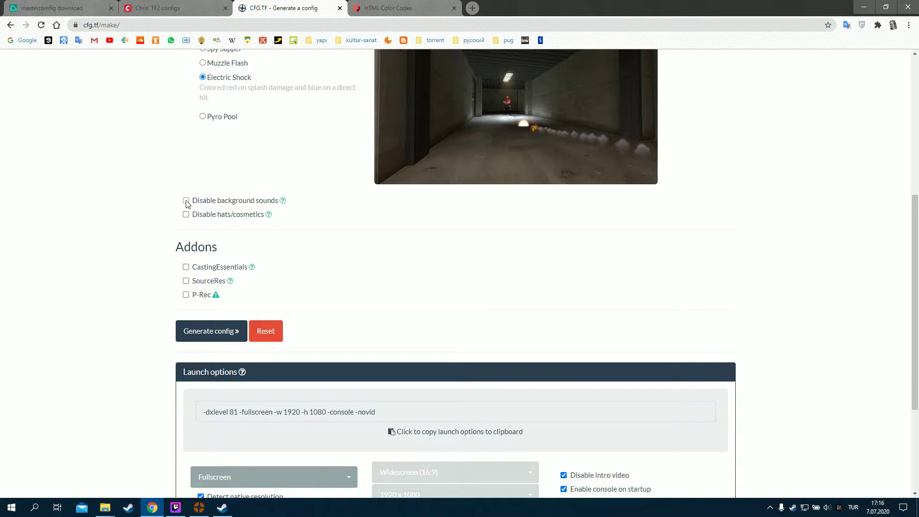
click(186, 202)
scroll(247, 203, up, 1)
click(186, 263)
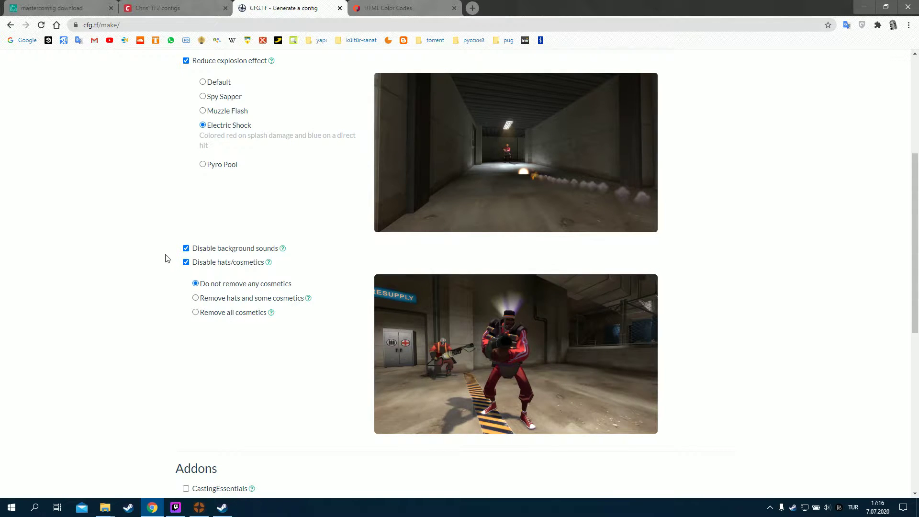
Choose Remove all cosmetics, examine its preview image at full size, and return to the config generator
scroll(168, 253, down, 1)
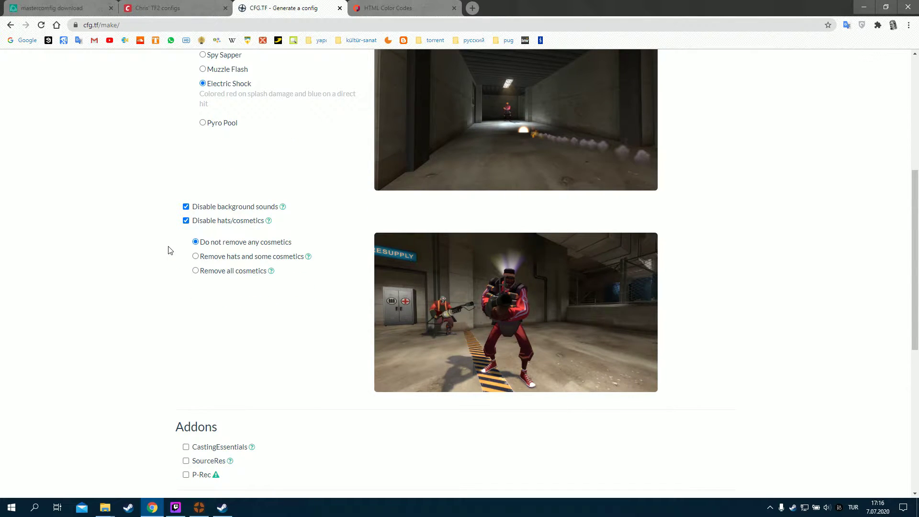
scroll(172, 251, down, 1)
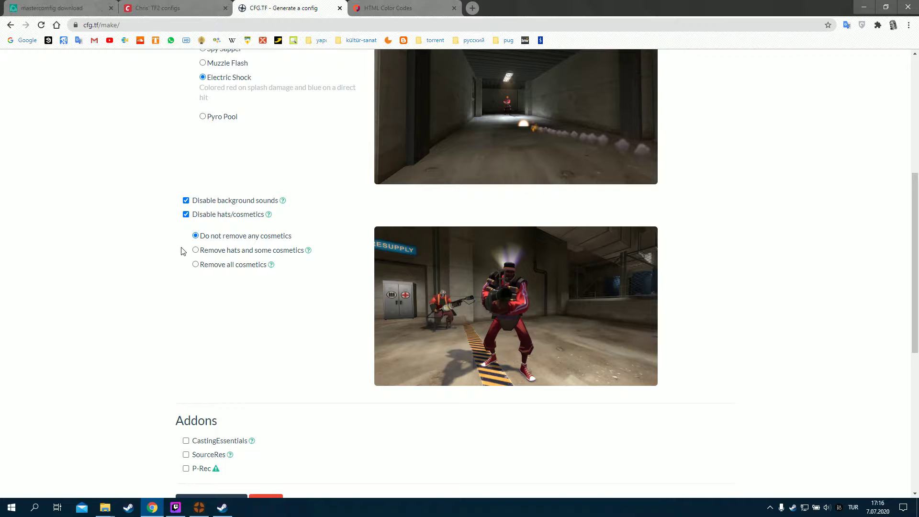
scroll(178, 211, down, 1)
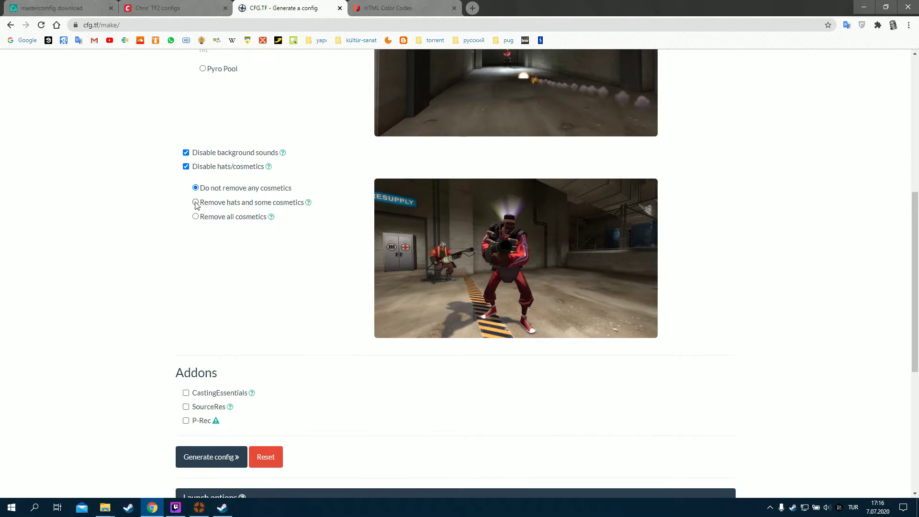
click(196, 203)
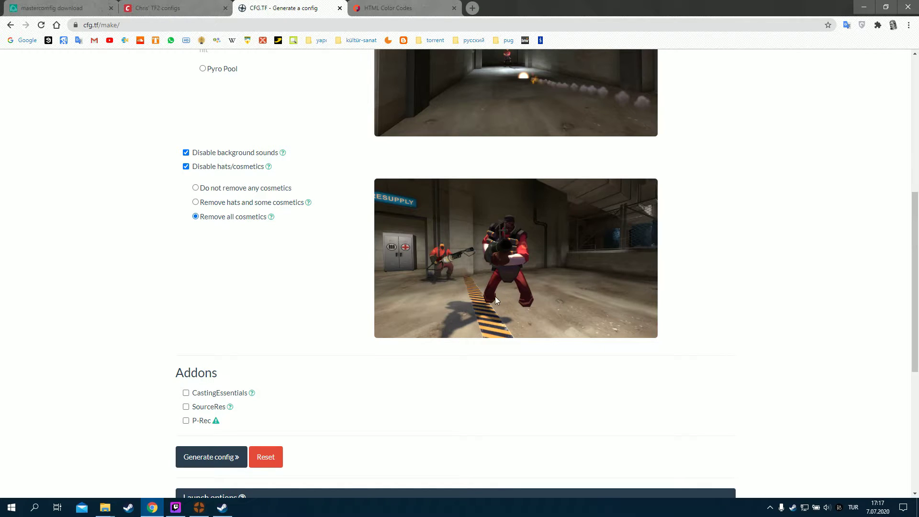
click(446, 248)
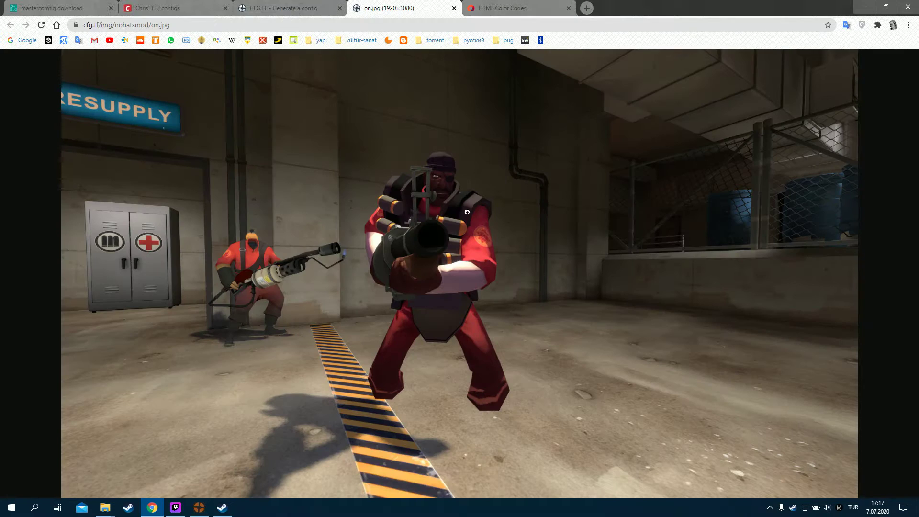
click(257, 249)
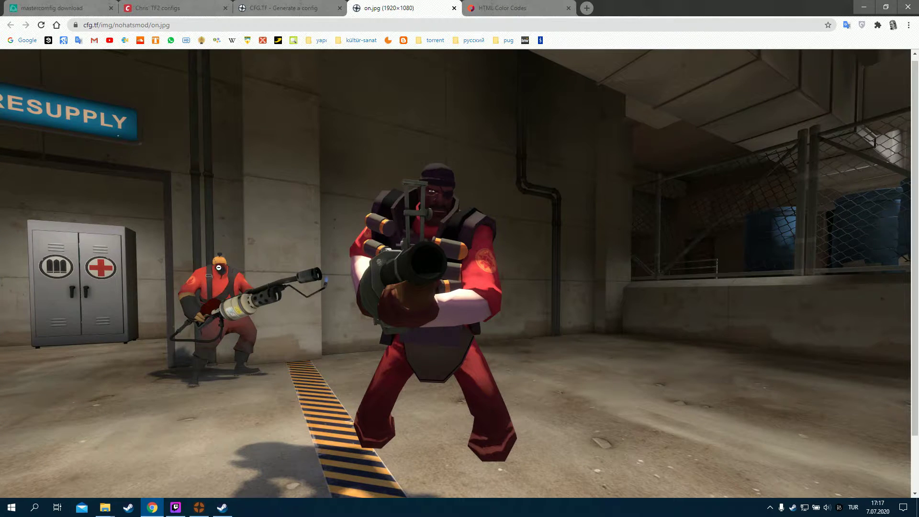
scroll(460, 273, down, 1)
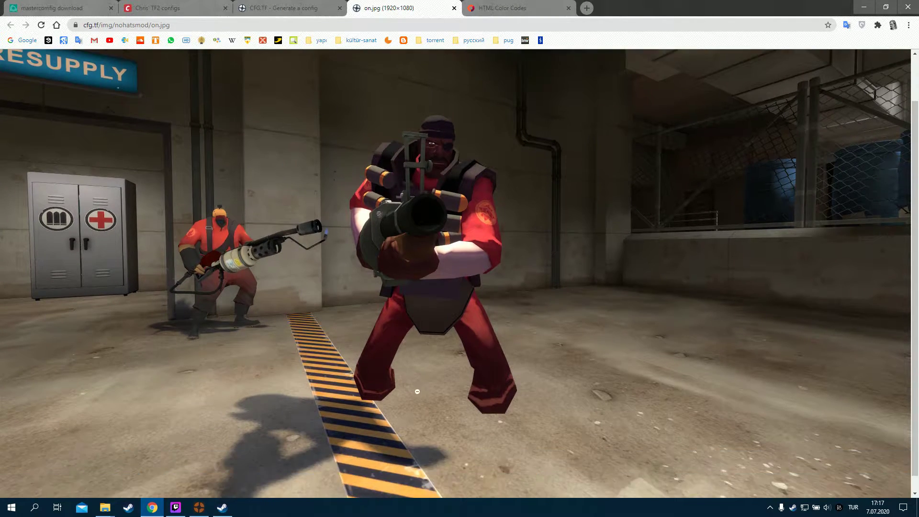
click(324, 5)
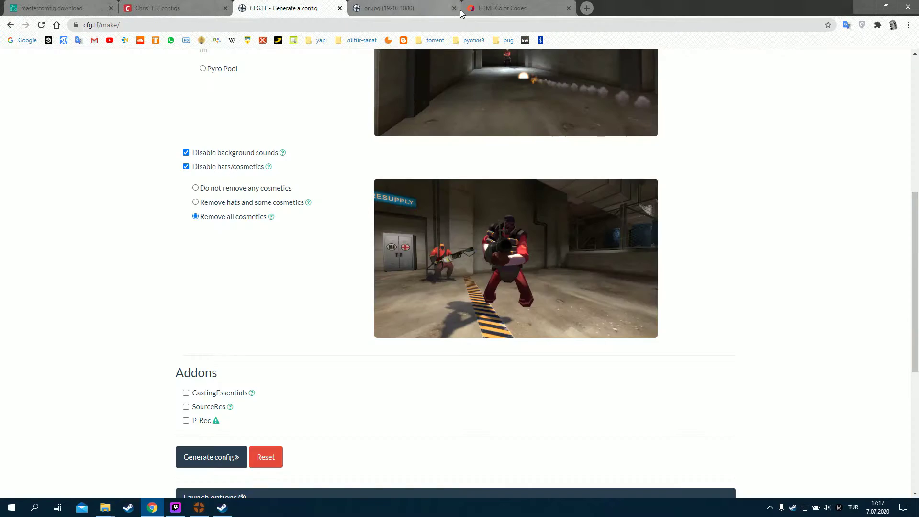
Set the cosmetics option to Remove hats and some cosmetics, inspect its preview image at full size, and close the image
click(196, 203)
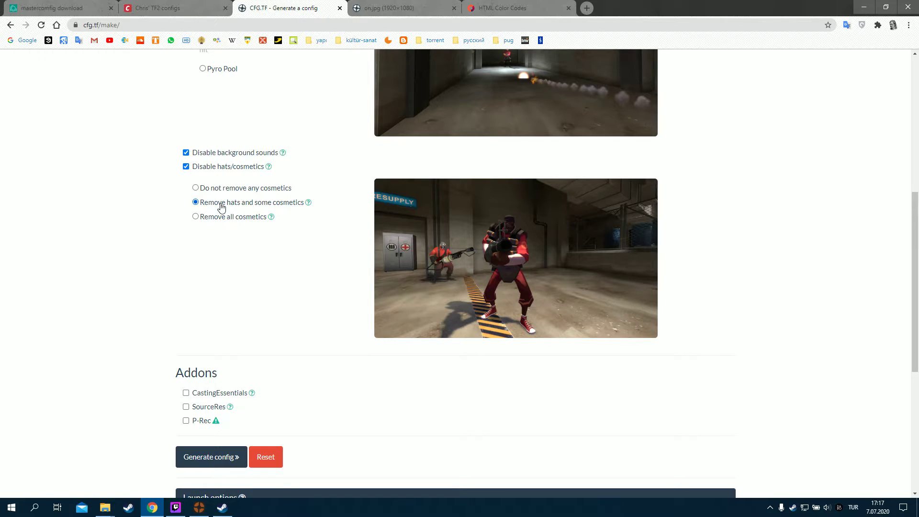
click(513, 250)
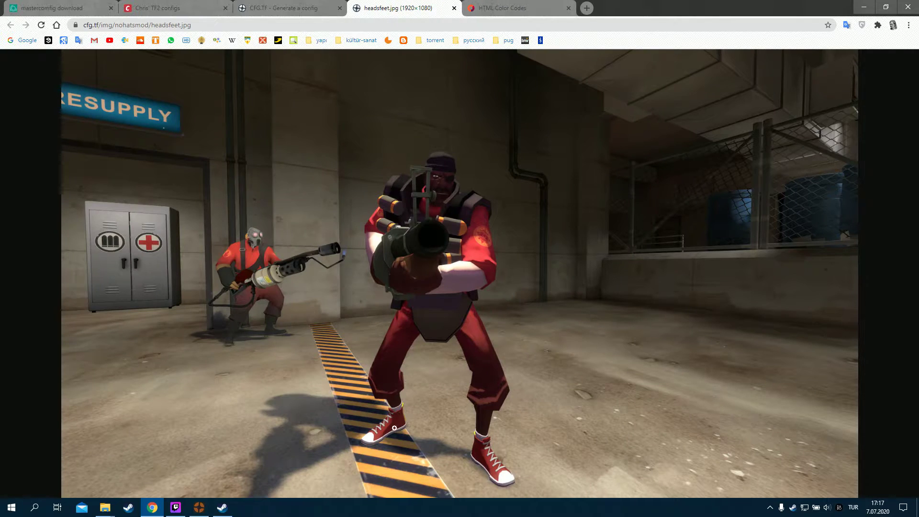
click(258, 238)
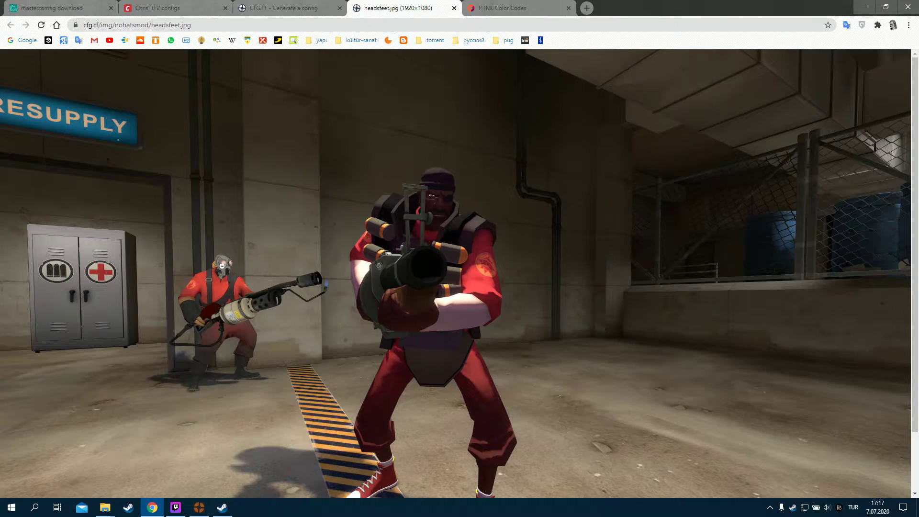
scroll(223, 266, down, 2)
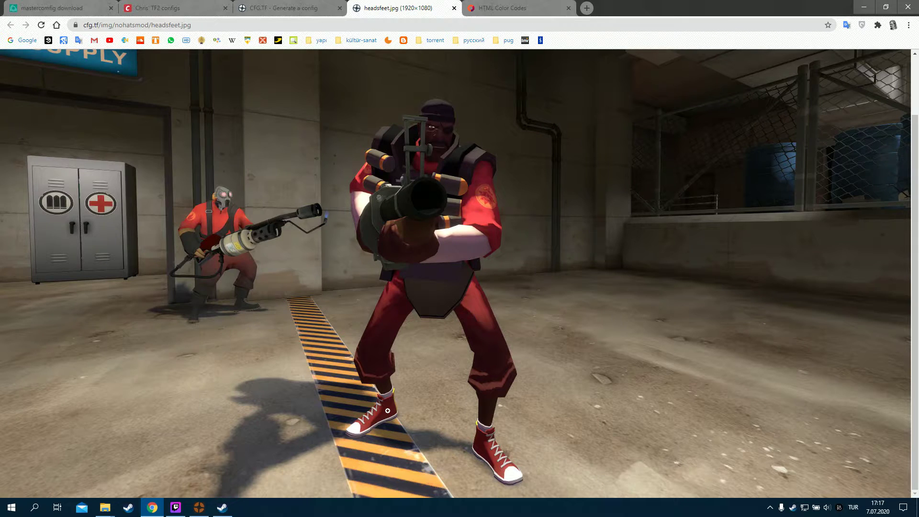
click(388, 411)
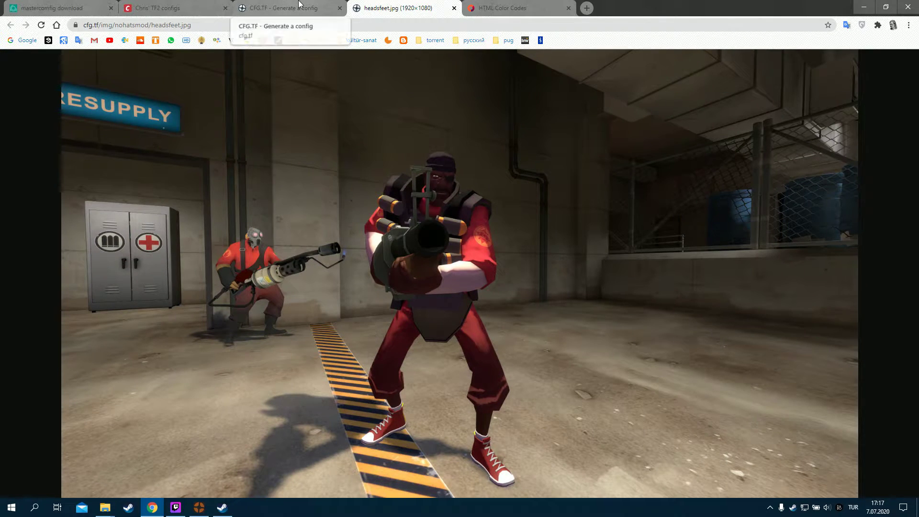
key(ctrl+w)
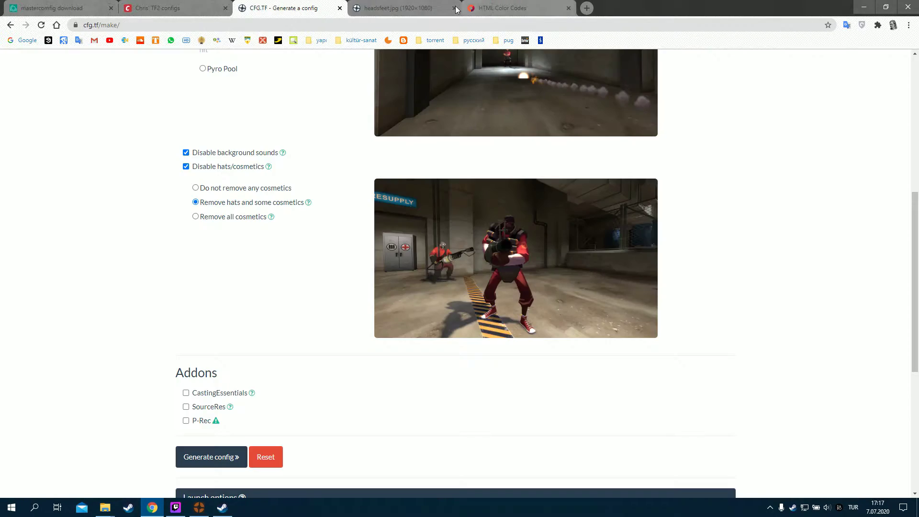
Enable the P-Rec addon and turn it off again
scroll(217, 257, down, 3)
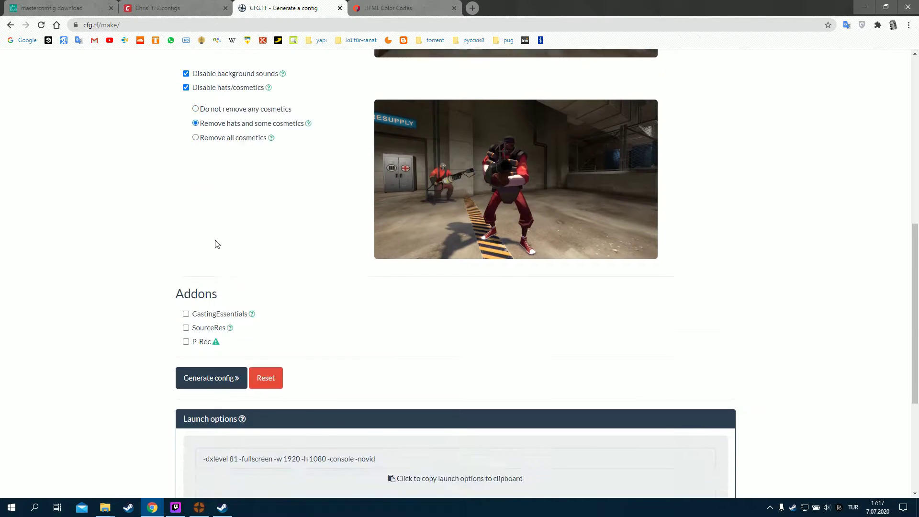
click(185, 278)
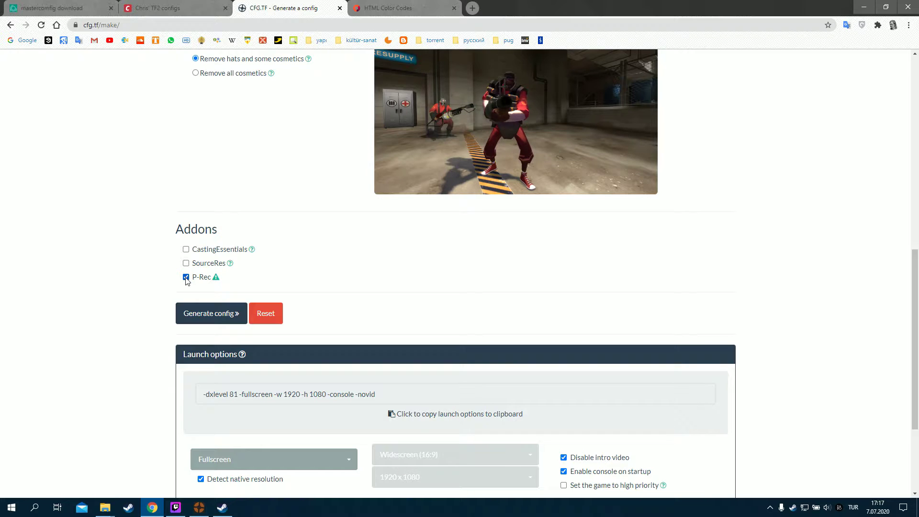
click(186, 278)
Open the Viewmodels settings of the config generator
scroll(297, 179, down, 2)
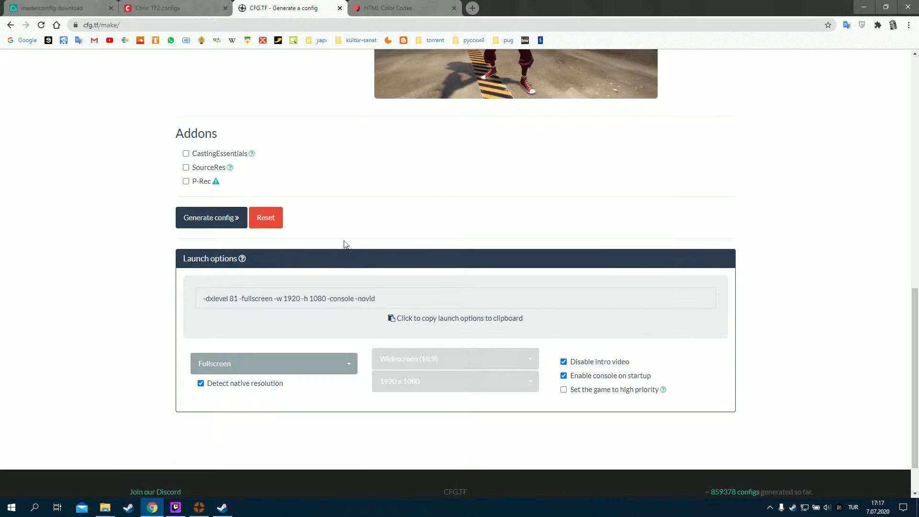
scroll(345, 242, up, 12)
click(442, 201)
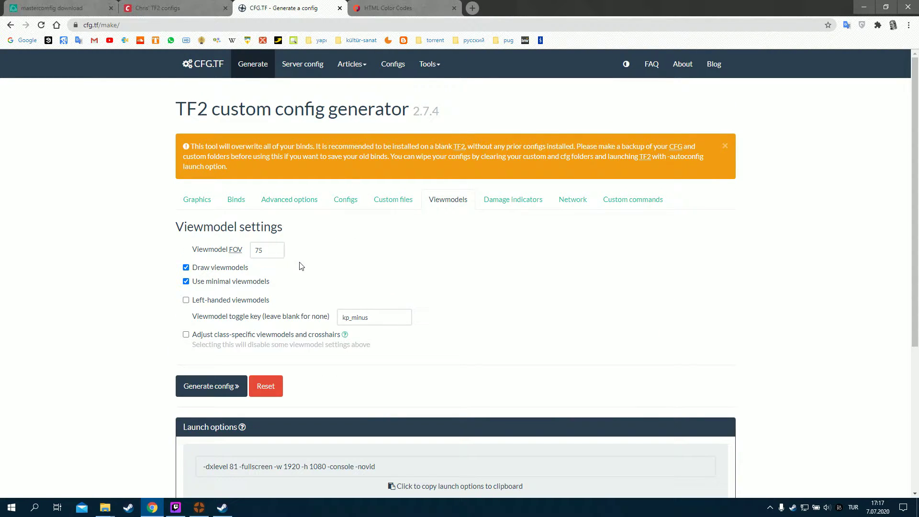
Set the Viewmodel FOV to 70
double_click(270, 250)
text(8)
key(BackSpace)
text(70)
Switch to Team Fortress 2 and walk around the map, firing and reloading the rocket launcher to examine the minimal viewmodel
mouse_move(197, 513)
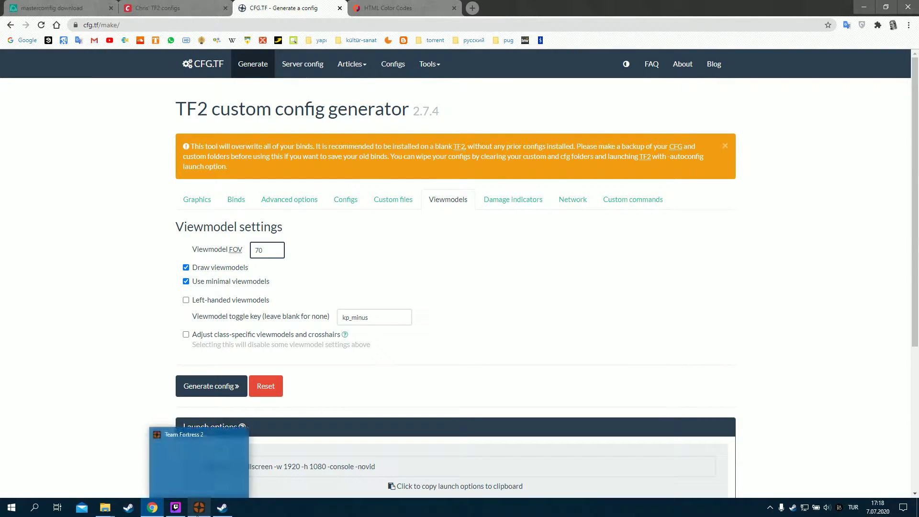
click(198, 512)
key(w)
key(w)
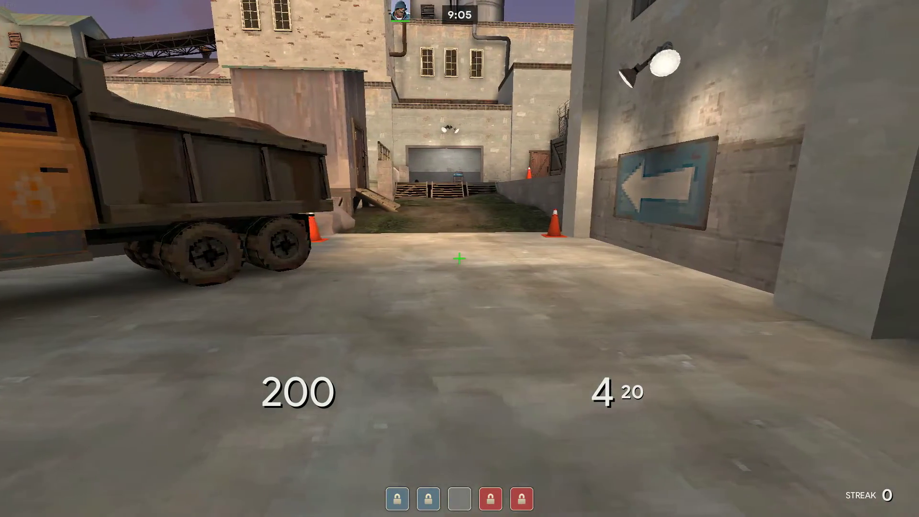
key(w)
click(460, 258)
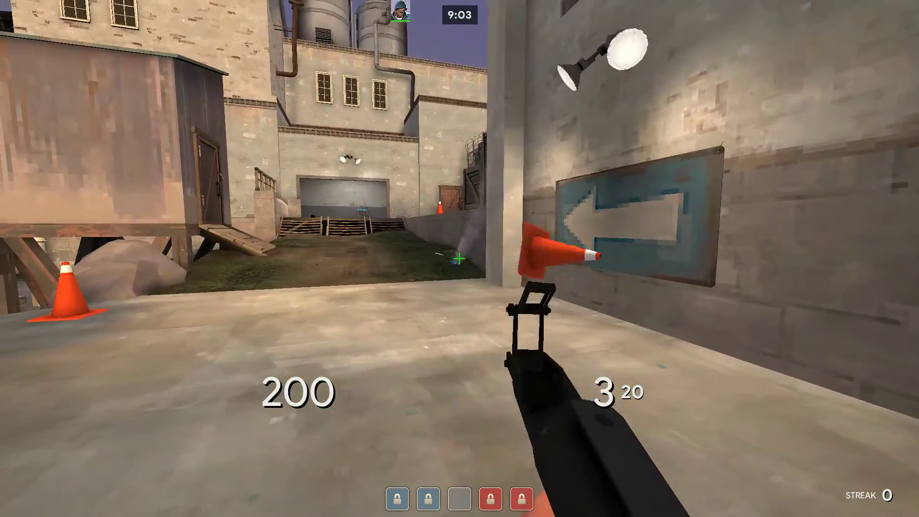
key(w)
key(r)
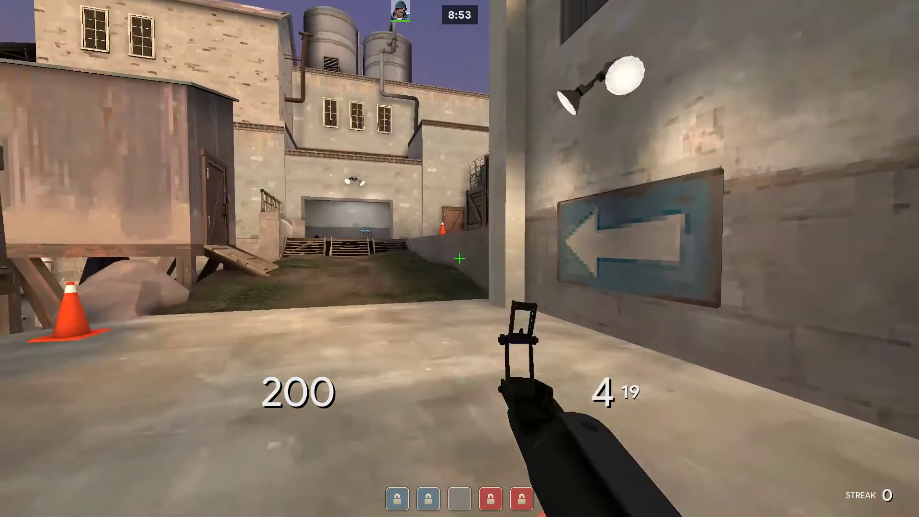
click(459, 258)
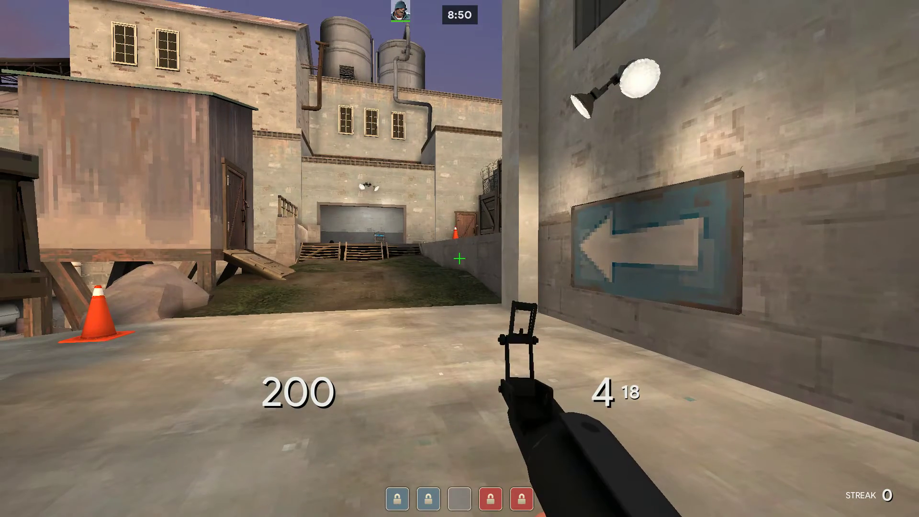
key(w)
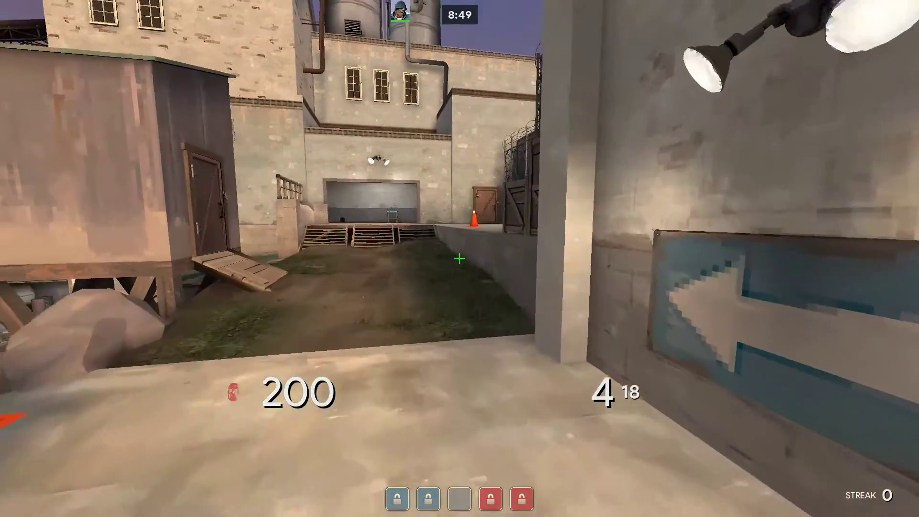
key(w)
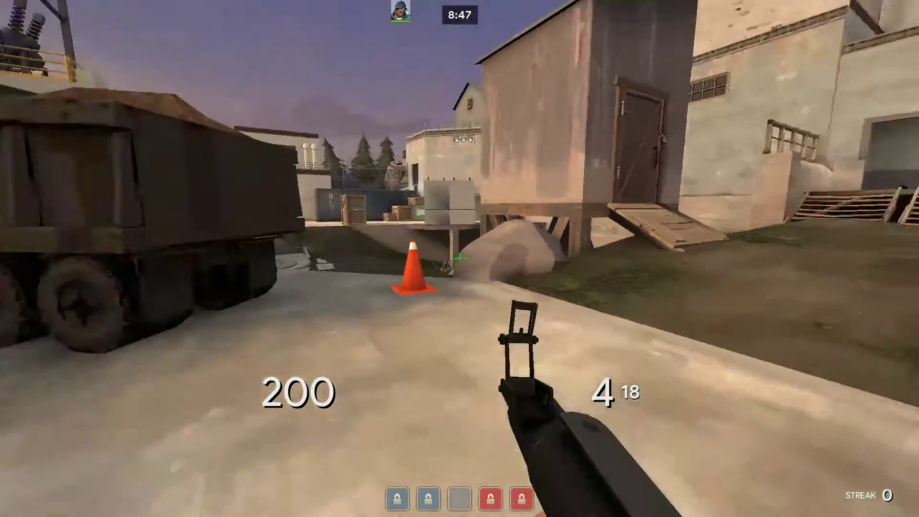
key(w)
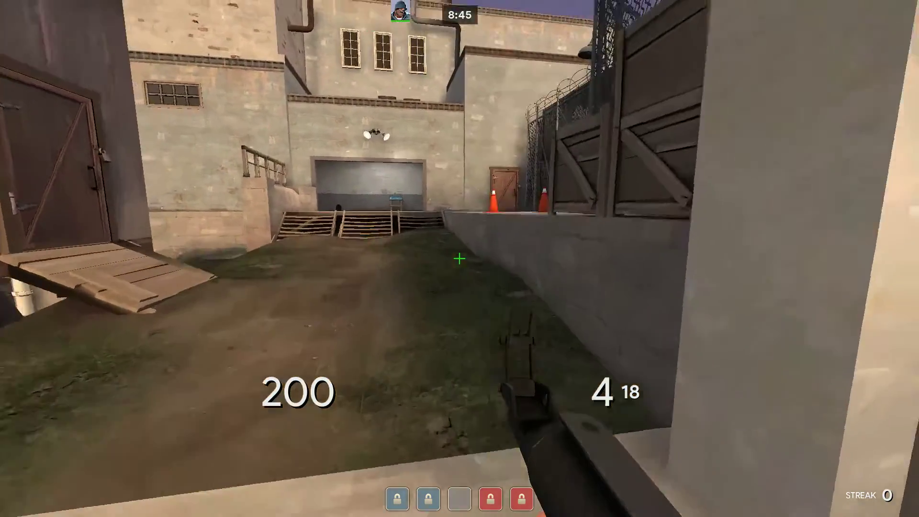
click(460, 259)
key(w)
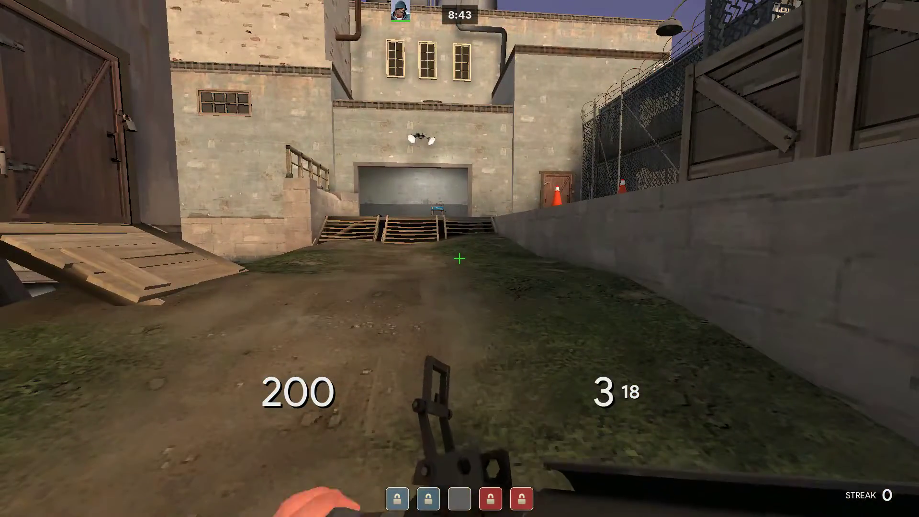
Turn off minimal viewmodels with the tf_use_min_viewmodels console command and return to the match
key(grave)
text(tf_use)
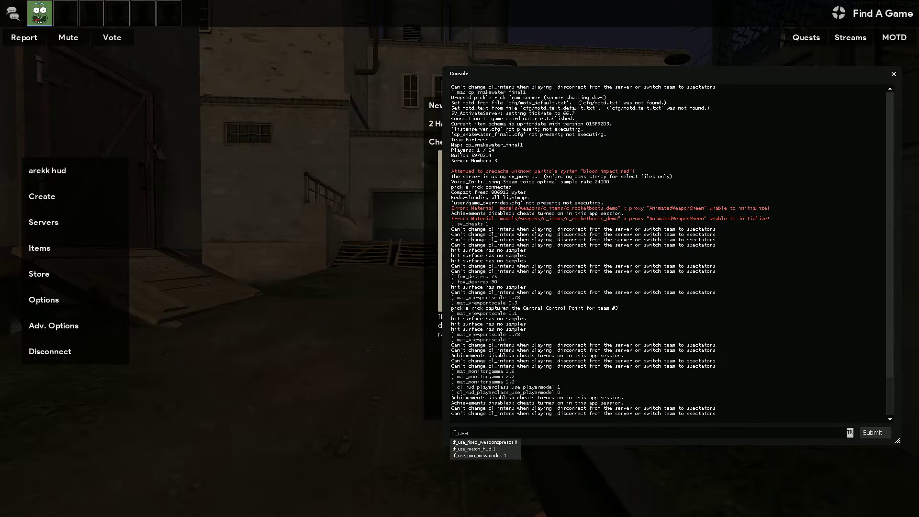
key(Down)
key(Down)
key(Down)
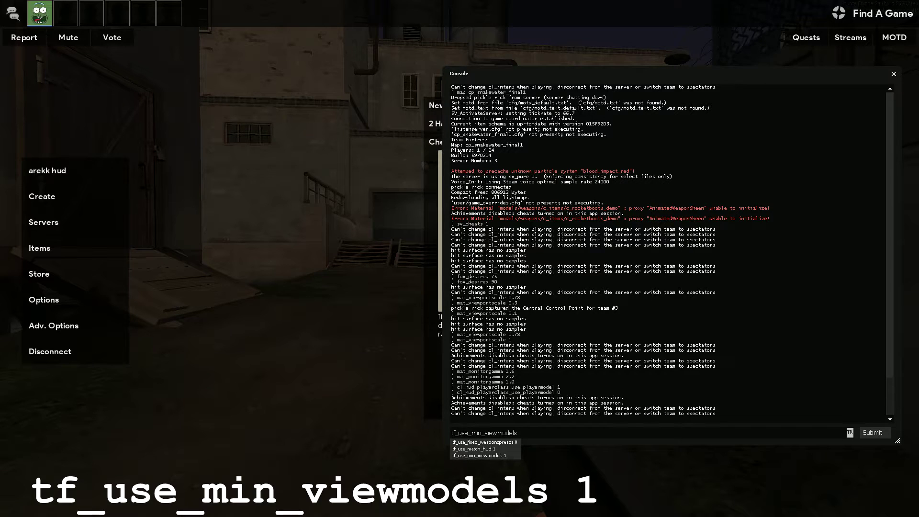
text(1)
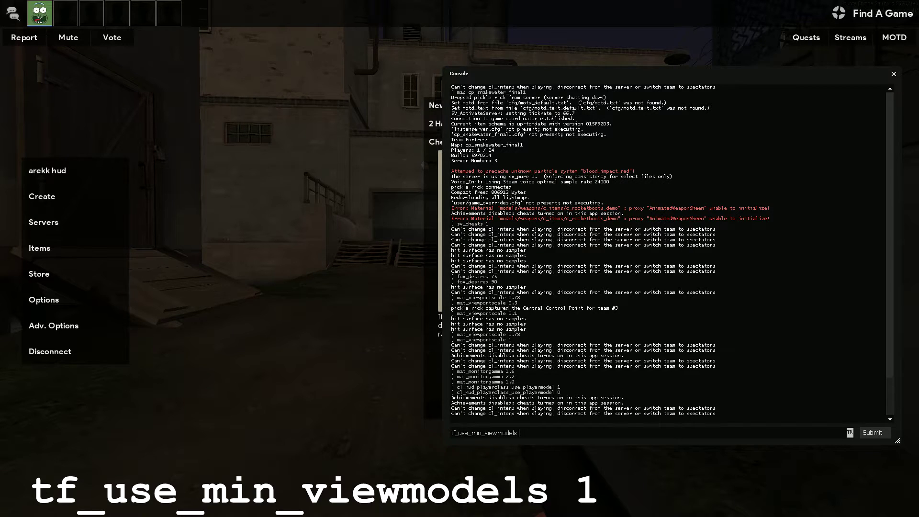
key(Return)
key(Escape)
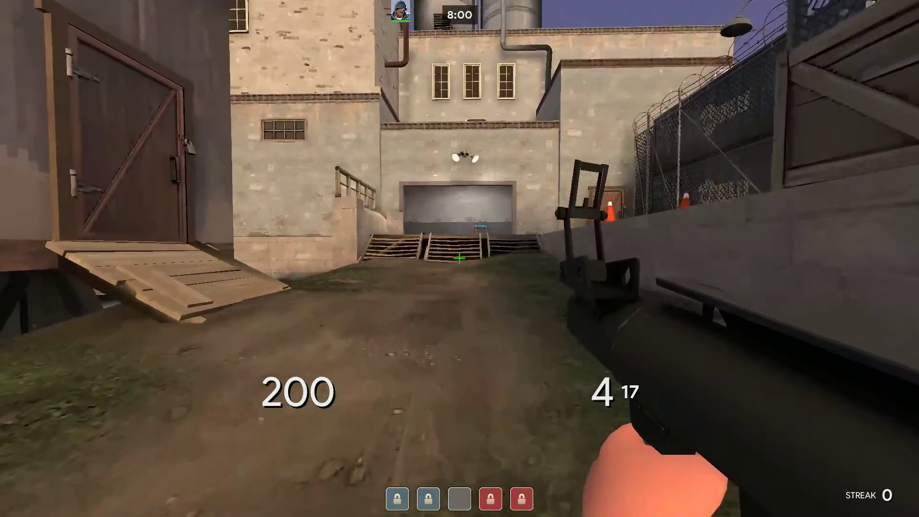
Fire the rocket launcher while moving to examine the full-size viewmodel, and switch minimal viewmodels back on through the console
click(460, 258)
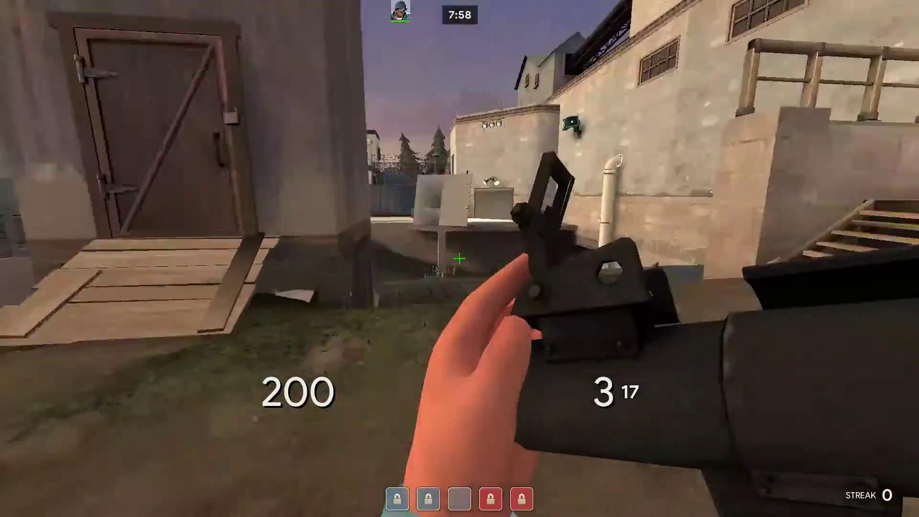
click(459, 259)
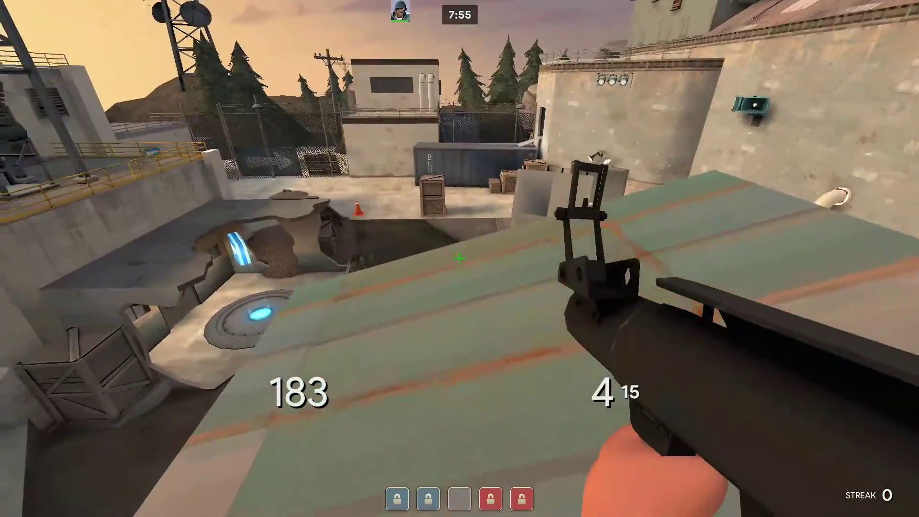
key(grave)
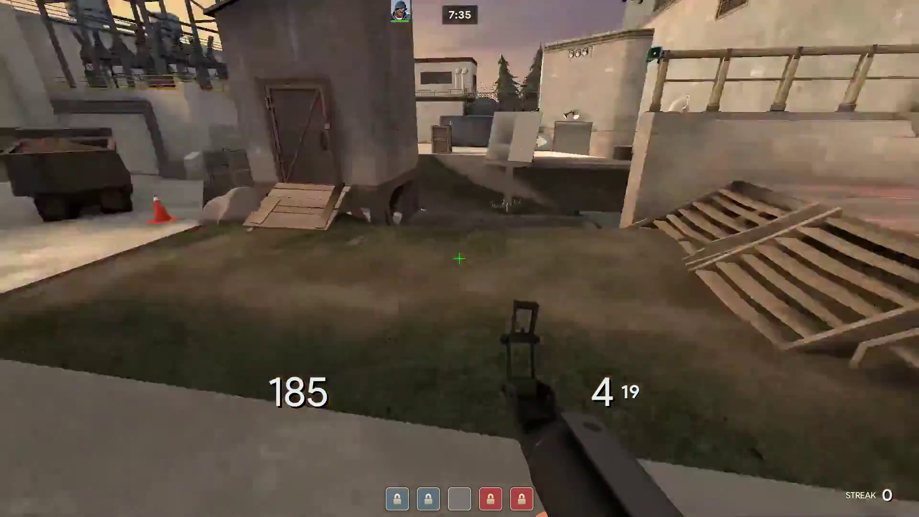
Move across the map into the resupply room to examine the minimal viewmodel, and return to the config generator
key(w)
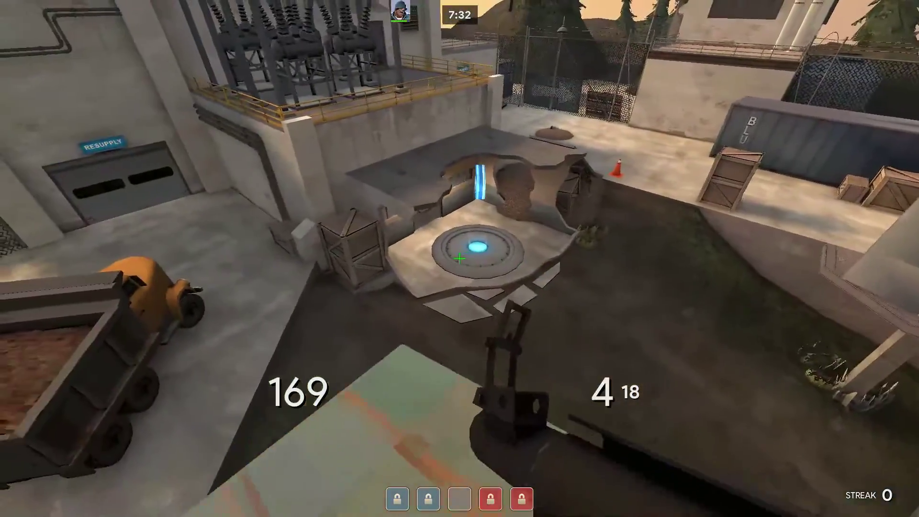
key(w)
click(460, 259)
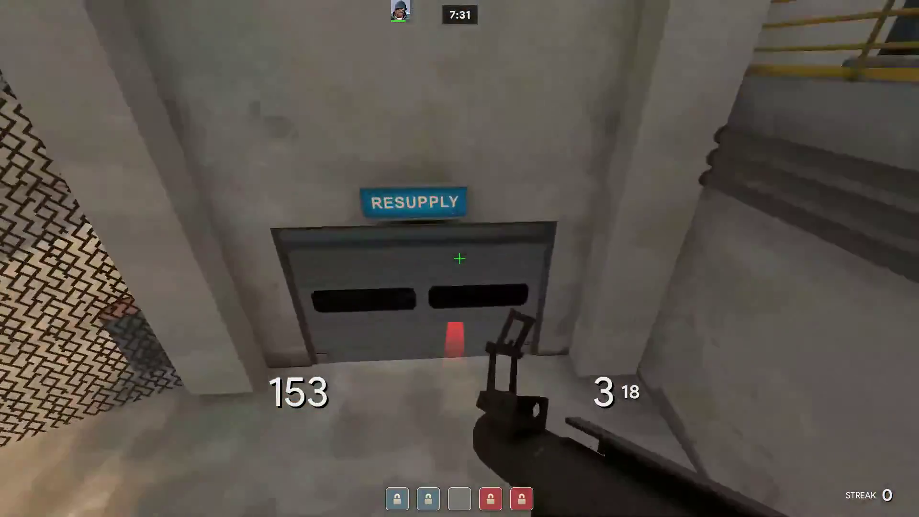
key(w)
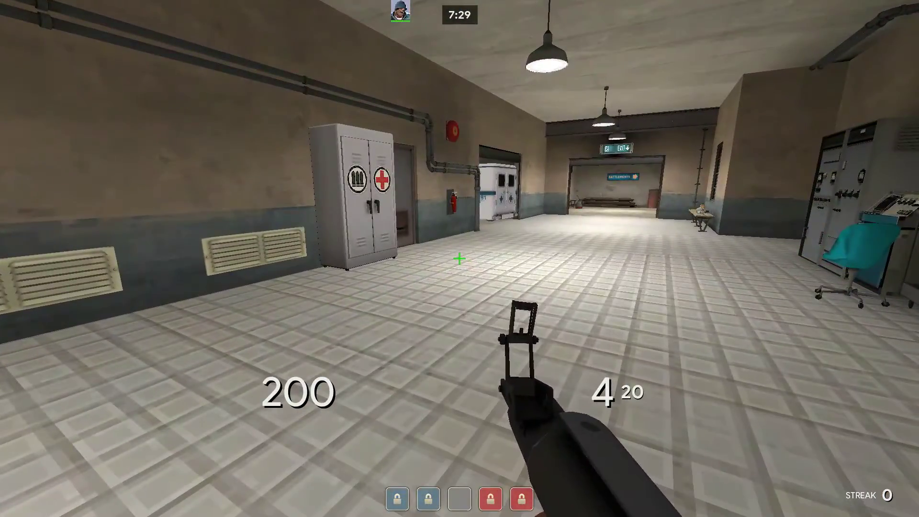
key(w)
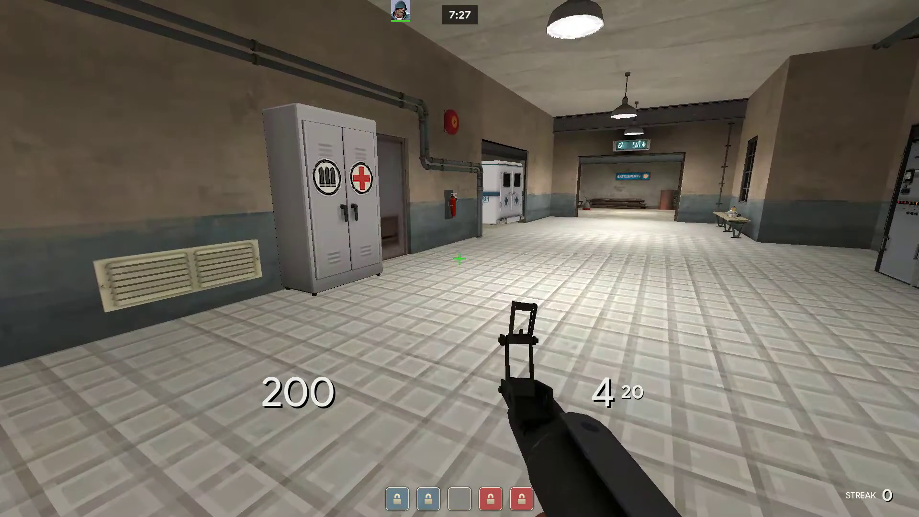
key(a)
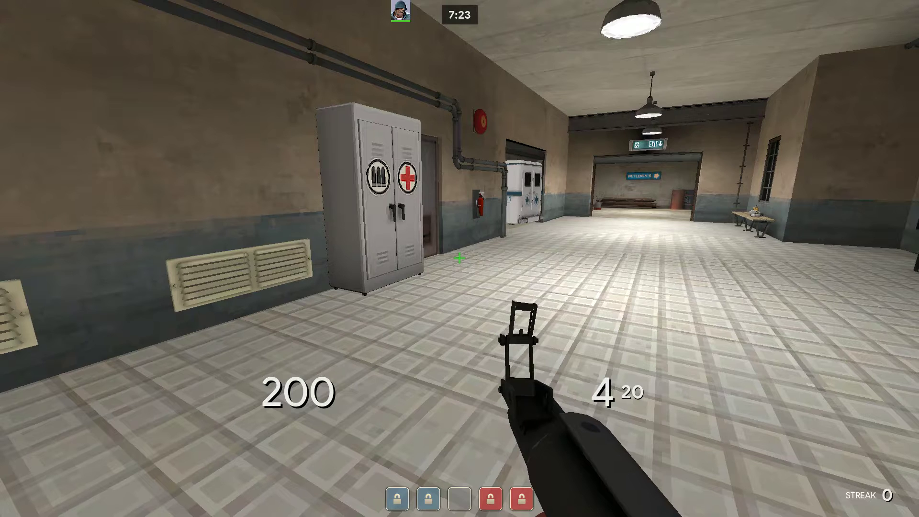
mouse_move(461, 269)
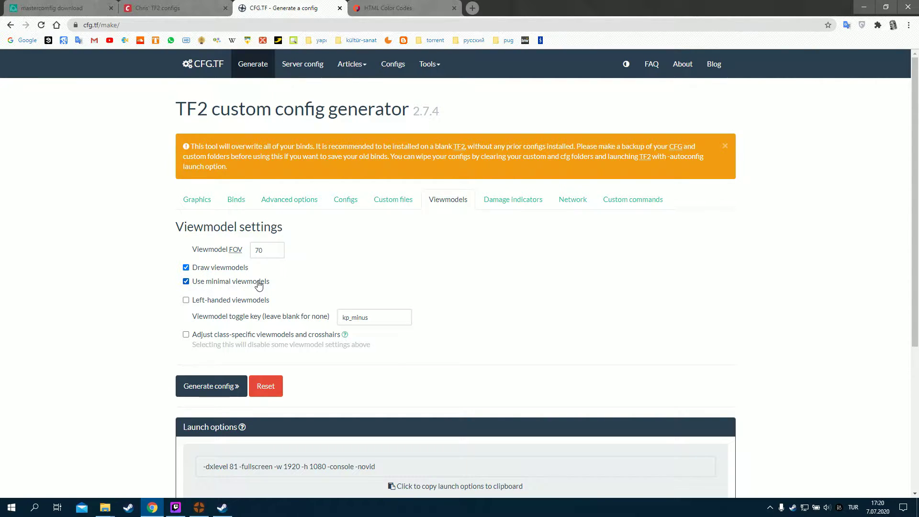
Check the viewmodel FOV field, enable left-handed viewmodels and turn the option off again
double_click(261, 250)
click(268, 251)
click(53, 255)
scroll(170, 257, down, 1)
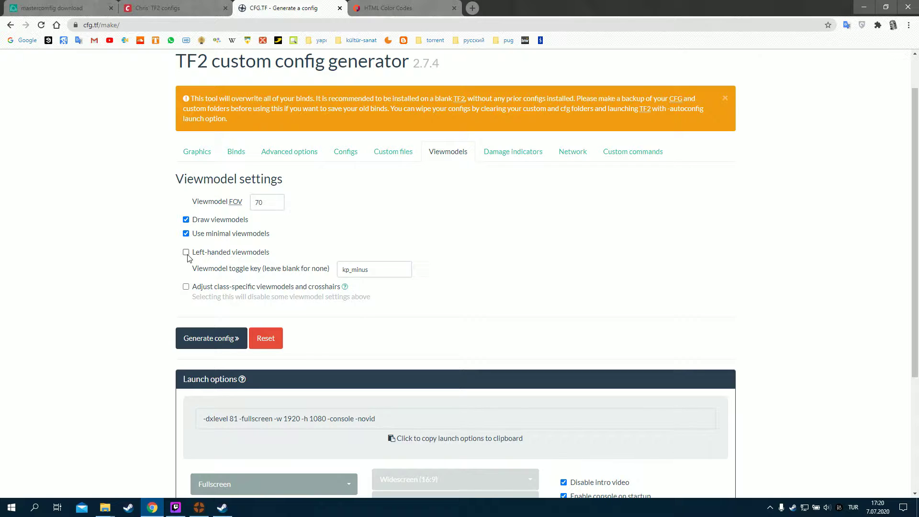
click(187, 256)
click(186, 254)
scroll(383, 210, down, 1)
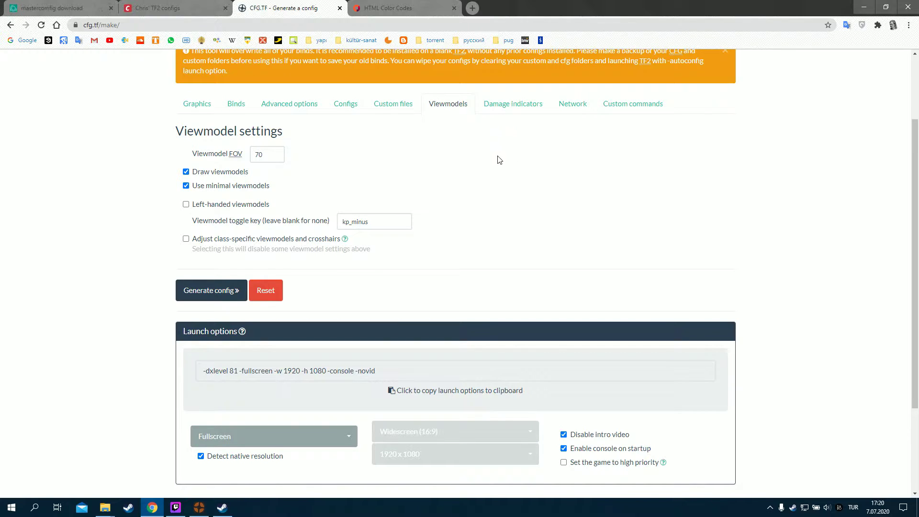
Open the Damage indicators settings and switch damage numbers off and back on
click(513, 105)
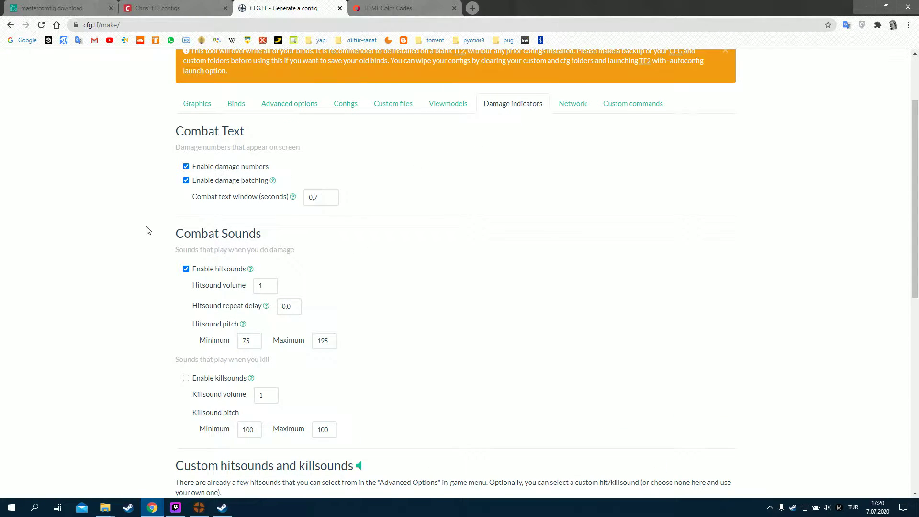
scroll(149, 226, down, 1)
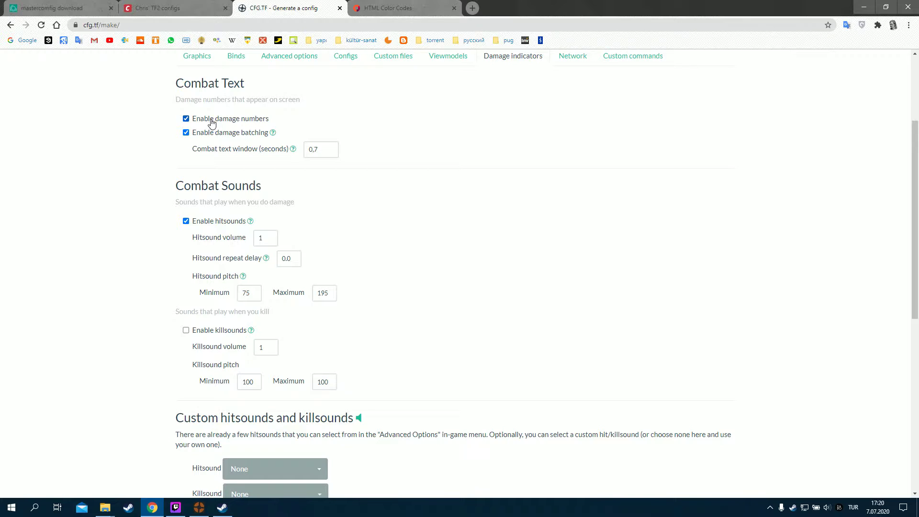
click(186, 118)
click(186, 119)
Set the combat text window for damage batching to 2 seconds
drag(319, 149, 309, 150)
click(331, 147)
click(331, 147)
click(331, 147)
click(331, 147)
click(331, 147)
click(331, 147)
click(331, 147)
click(331, 147)
click(331, 147)
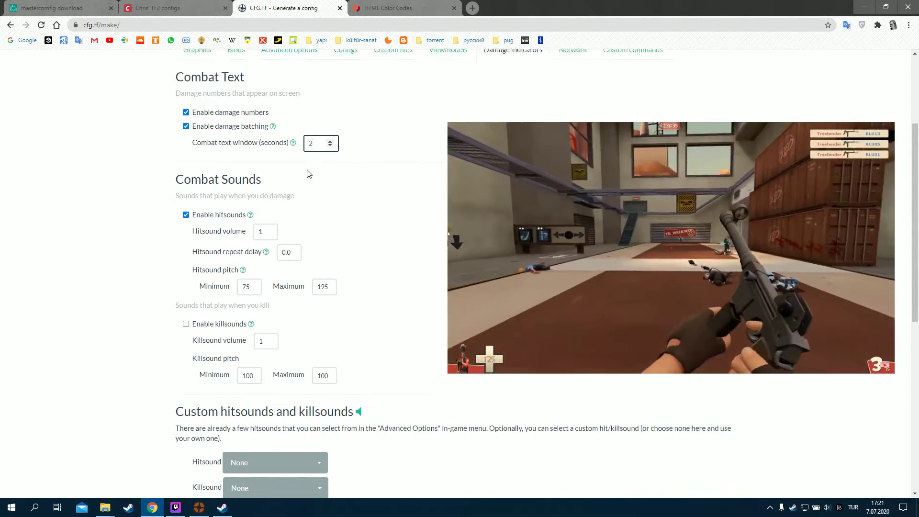
scroll(317, 151, down, 2)
scroll(316, 154, up, 2)
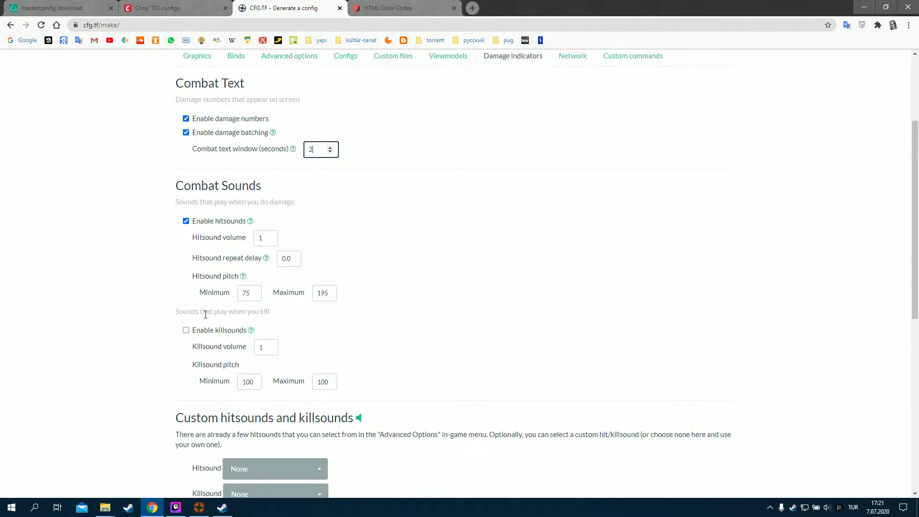
Switch to the config text file in WordPad and highlight both hud_combattext_batching command lines
mouse_move(199, 511)
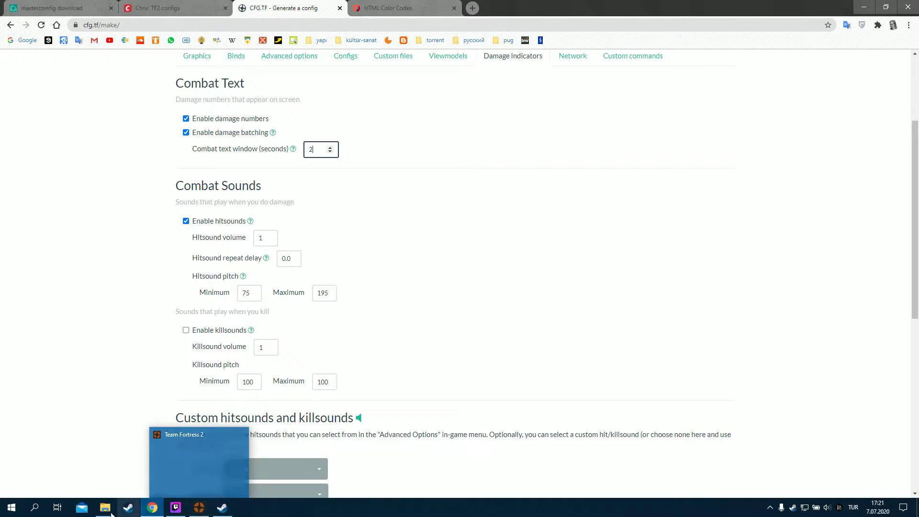
mouse_move(109, 512)
click(220, 467)
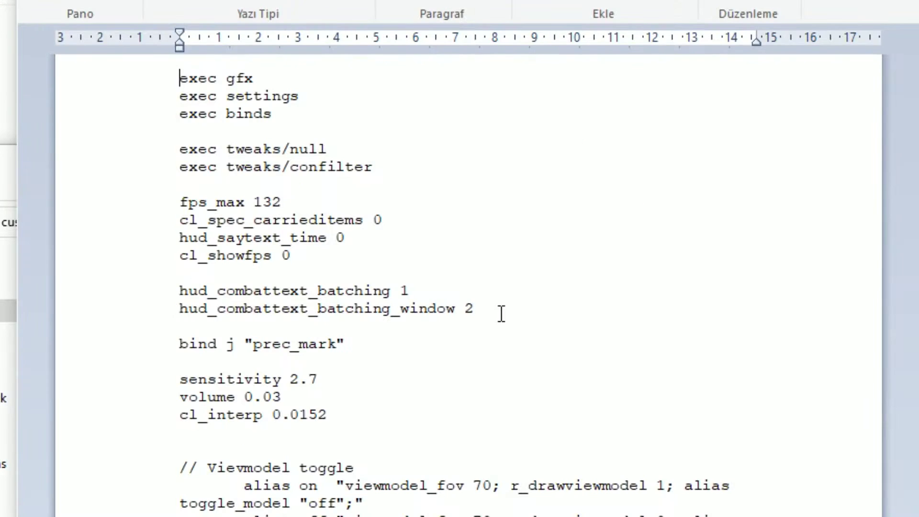
drag(642, 207, 537, 196)
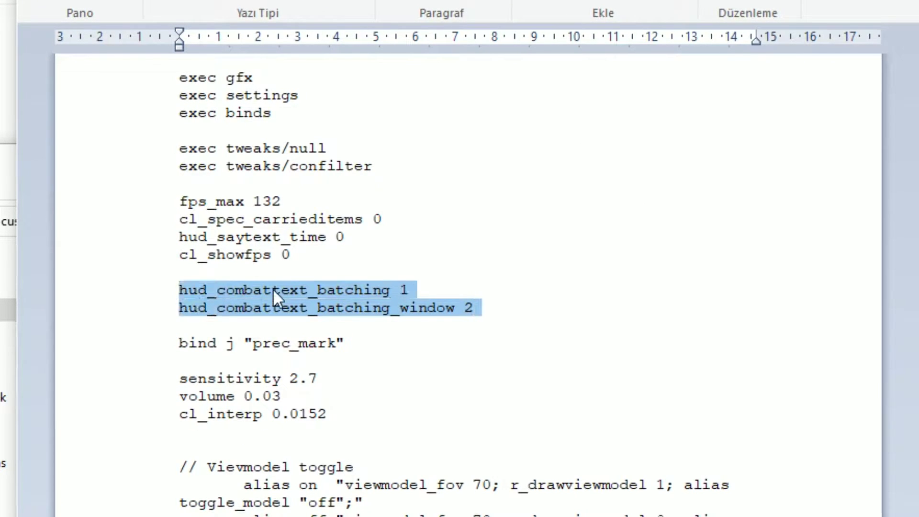
Highlight the hud_combattext_batching 1 line, the hud_combattext_batching_window line and its value 2 one after another
click(273, 290)
double_click(398, 290)
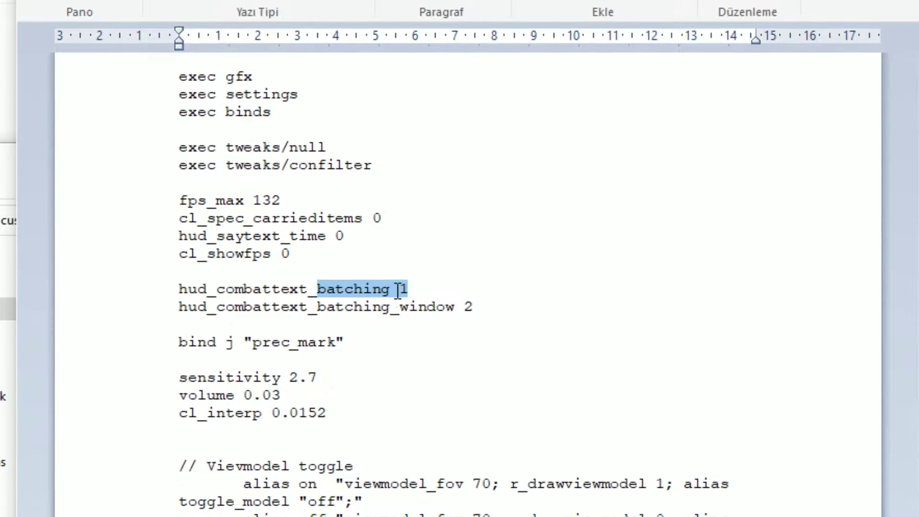
drag(418, 289, 196, 294)
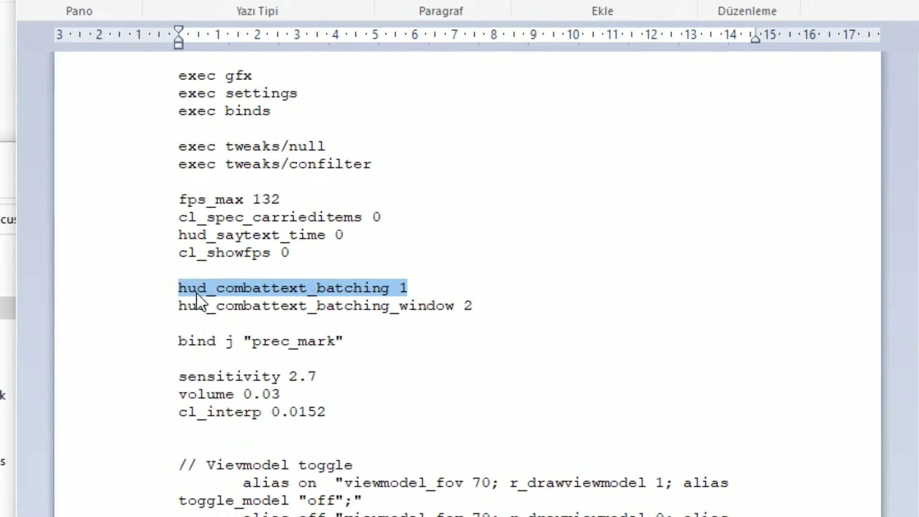
click(439, 288)
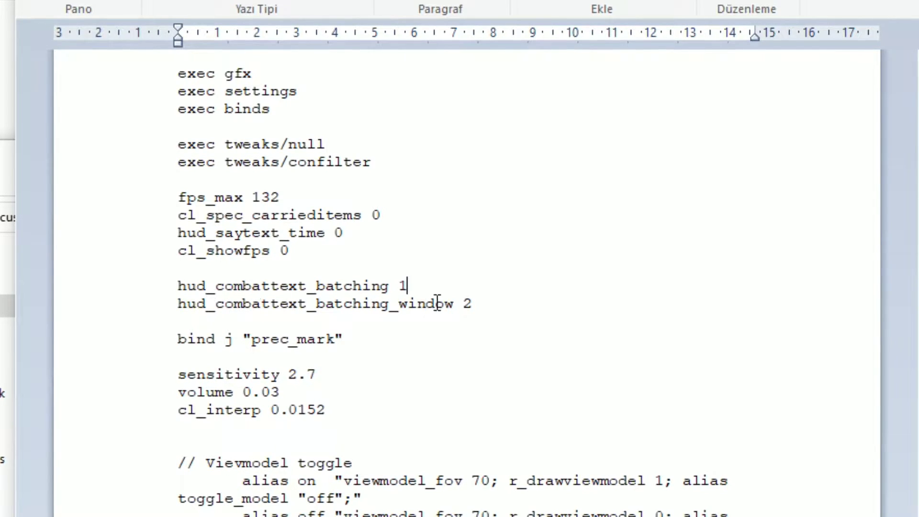
drag(498, 308, 186, 307)
click(475, 304)
mouse_move(476, 303)
mouse_down()
mouse_move(454, 307)
mouse_move(476, 305)
mouse_up()
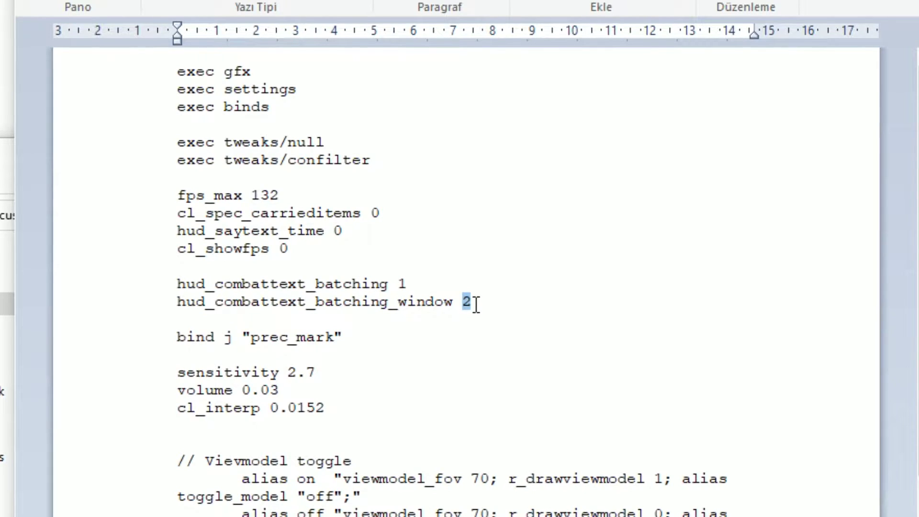
Highlight "window 2" at the end of the hud_combattext_batching_window line and clear the selection
drag(397, 303, 472, 306)
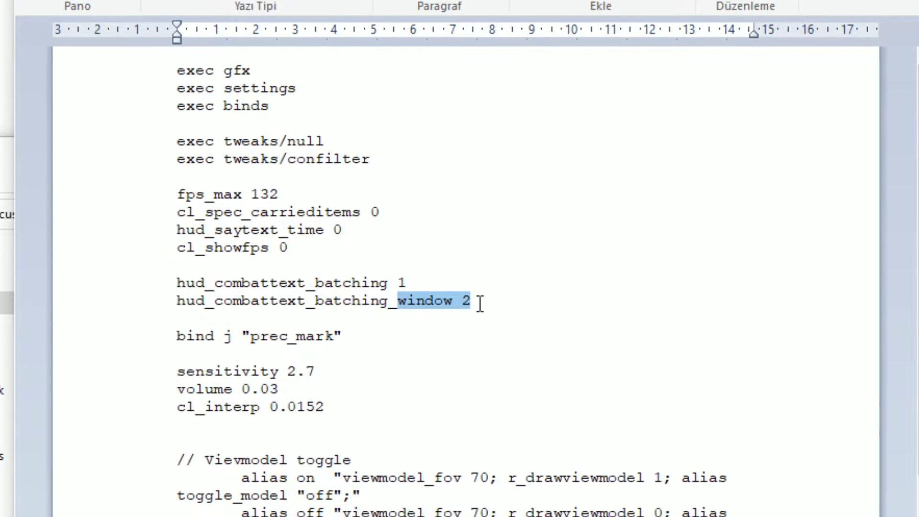
key(Right)
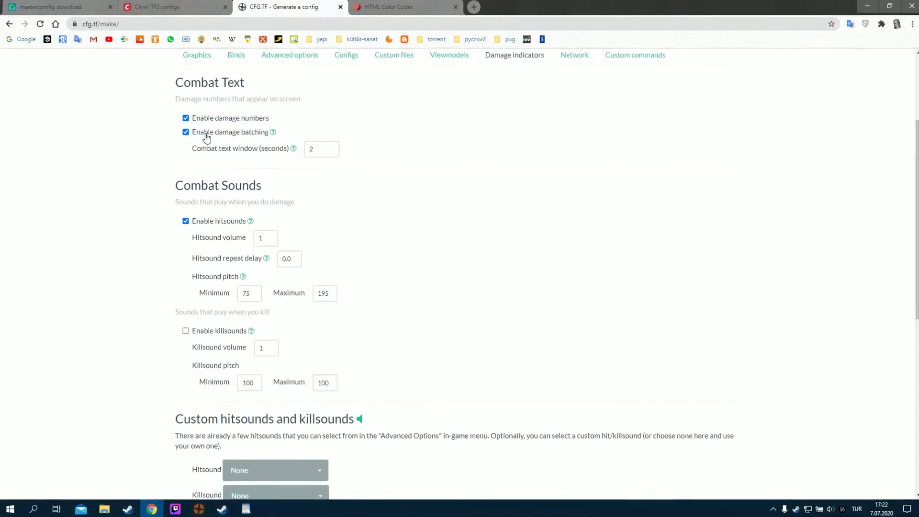
Set the hitsound pitch to a minimum of 33 and a maximum of 177 in the CFG.TF combat sound settings
scroll(220, 163, down, 1)
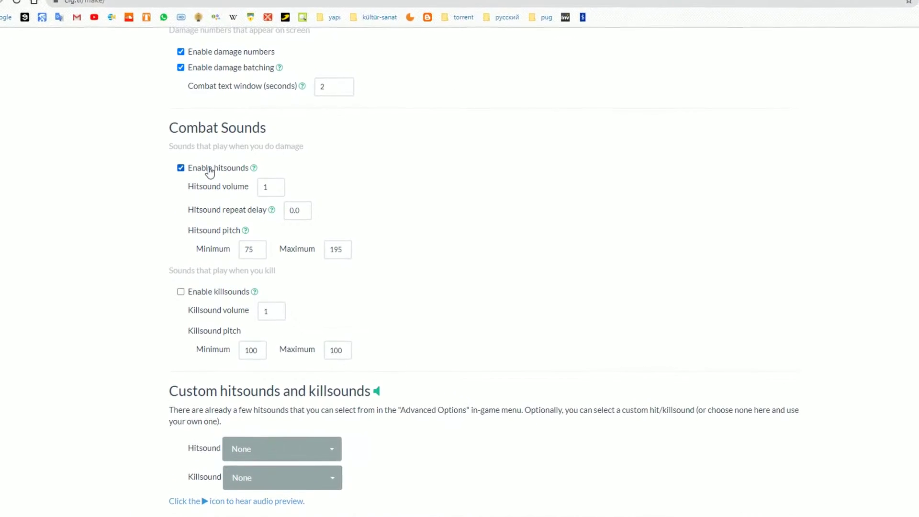
double_click(279, 183)
double_click(264, 260)
key(Tab)
click(273, 271)
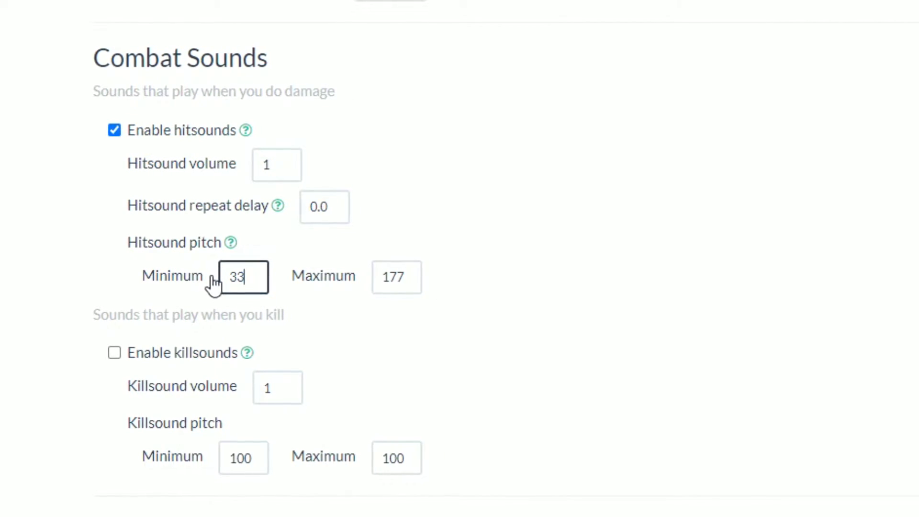
Raise the maximum hitsound pitch to 190
double_click(407, 277)
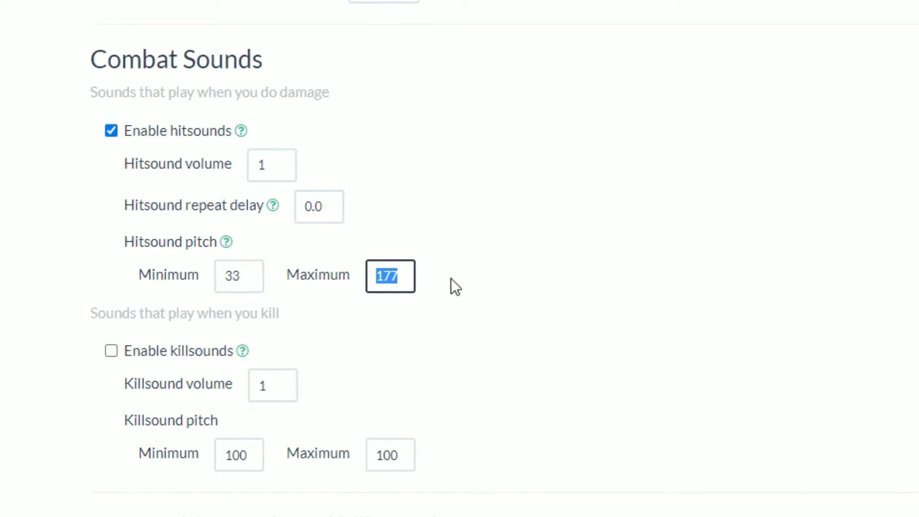
drag(238, 277, 210, 280)
click(392, 275)
double_click(373, 275)
click(287, 283)
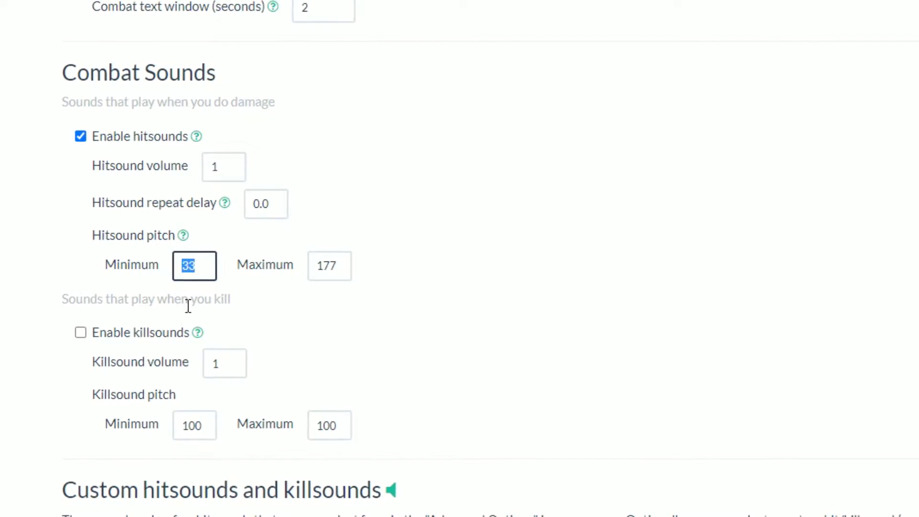
double_click(311, 264)
text(120)
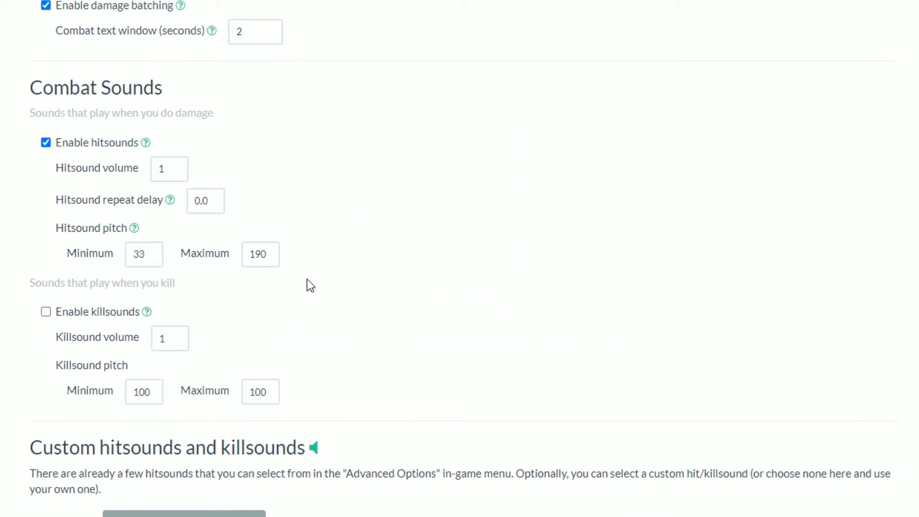
Enable killsounds and disable them again
scroll(189, 206, down, 3)
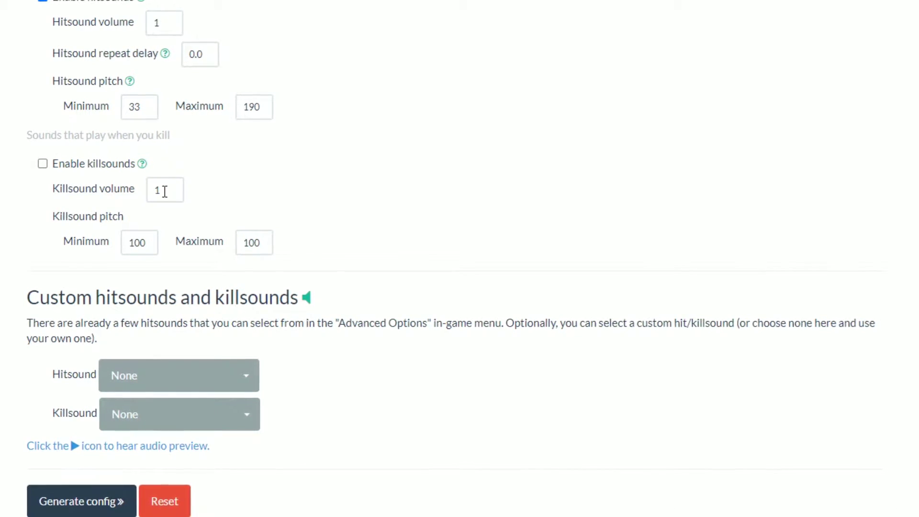
scroll(163, 191, up, 2)
click(41, 237)
click(40, 236)
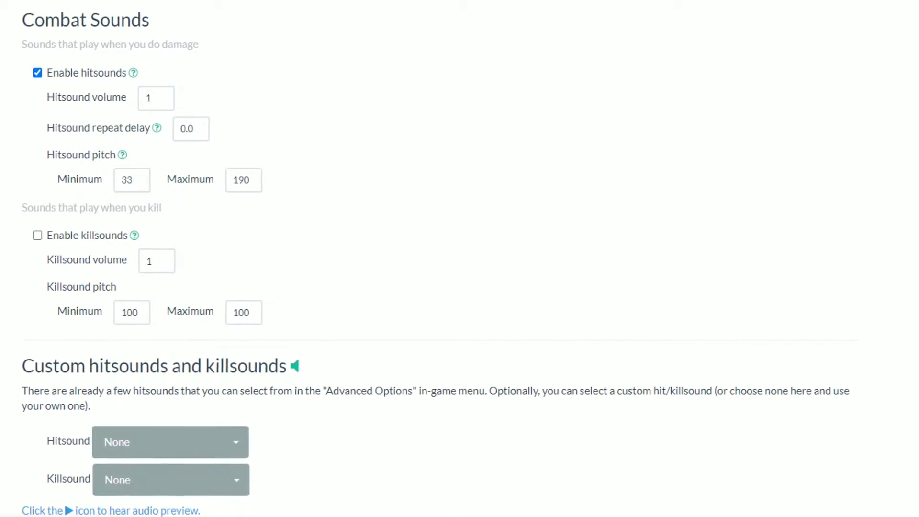
Switch to File Explorer and go to the tf custom folder
key(alt+Tab)
key(BackSpace)
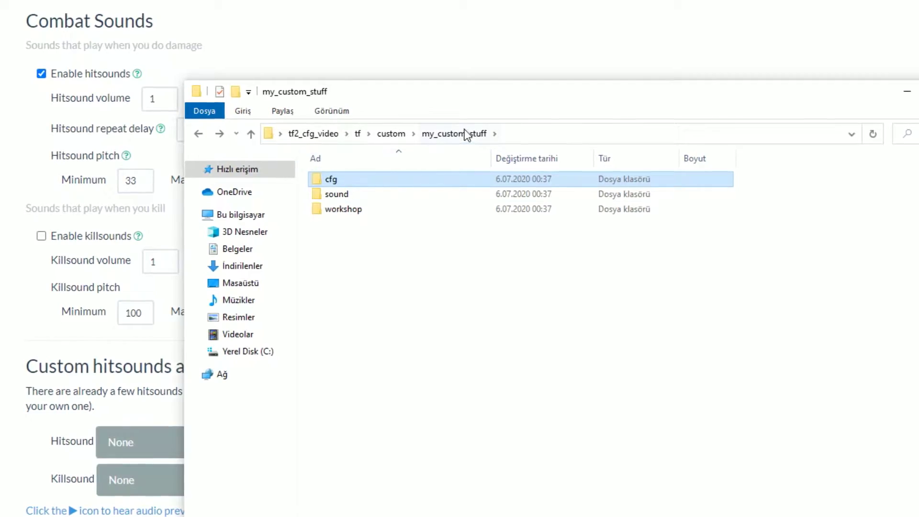
click(393, 135)
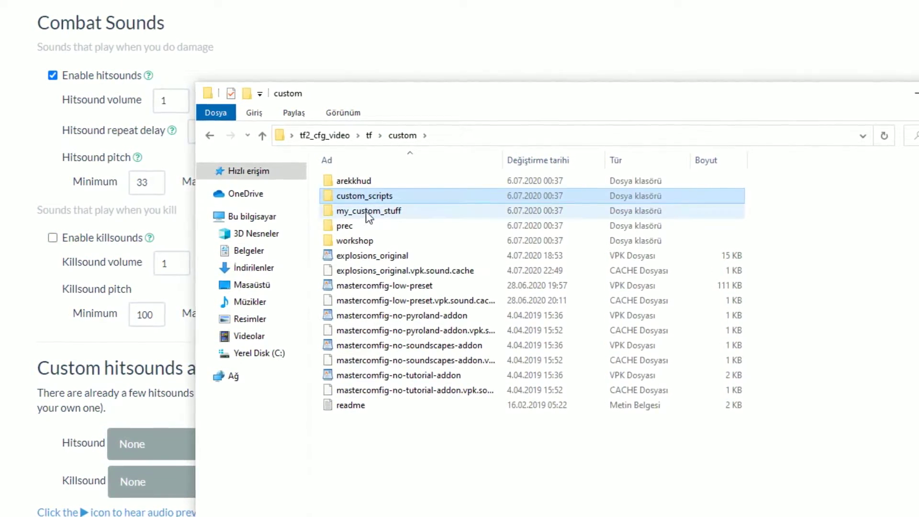
Start renaming the my_custom_stuff folder to a random string of letters and cancel the rename
click(409, 215)
text(wıorgwıorgıwrjghwr)
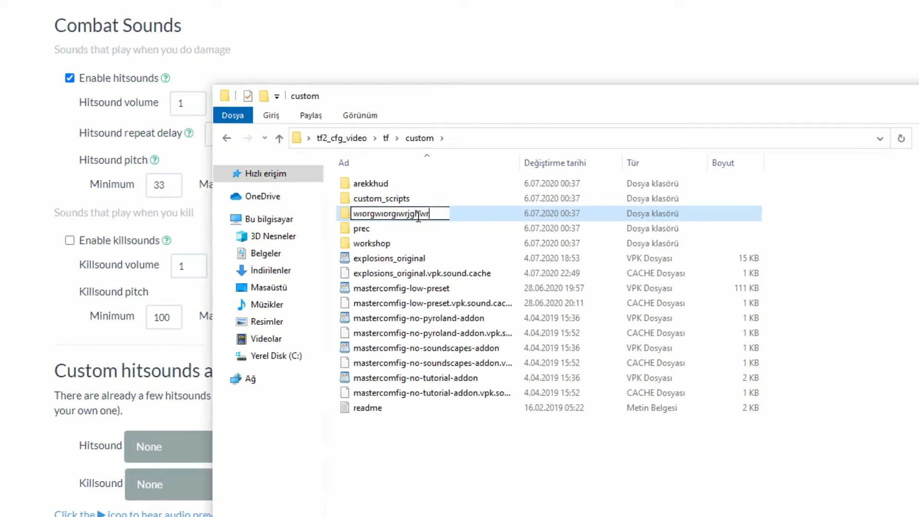
key(Escape)
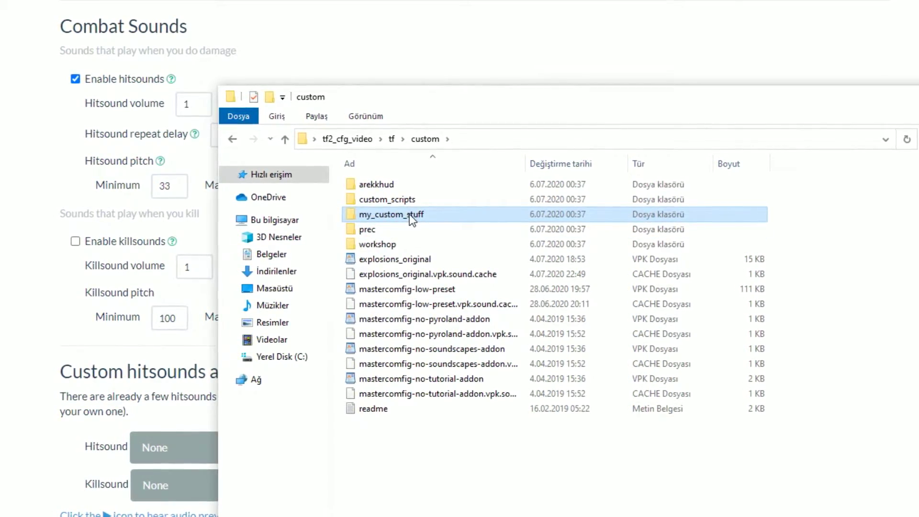
Open the sound\ui subfolder of my_custom_stuff and point out the hitsound file in it
double_click(411, 215)
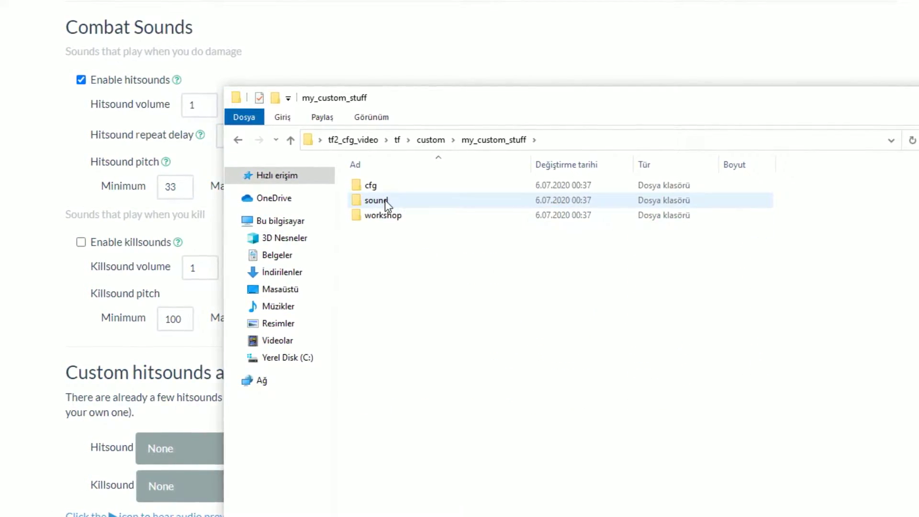
double_click(386, 200)
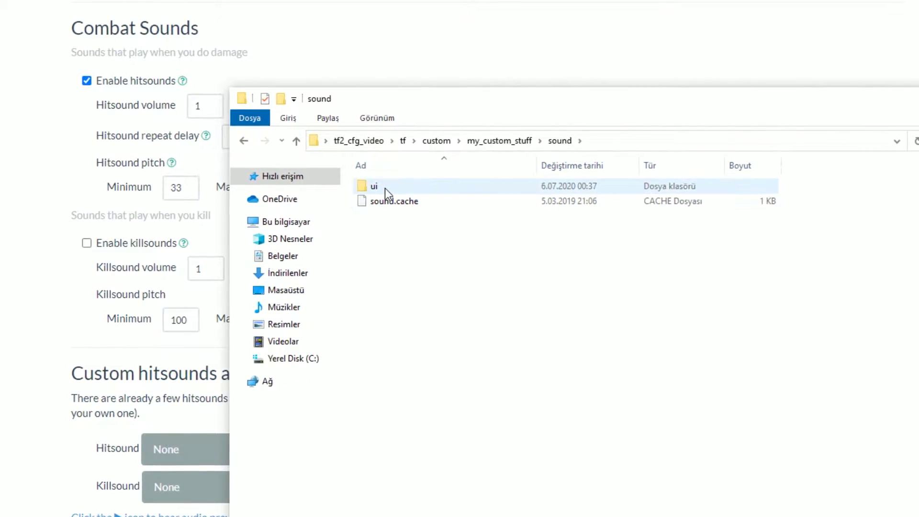
double_click(384, 189)
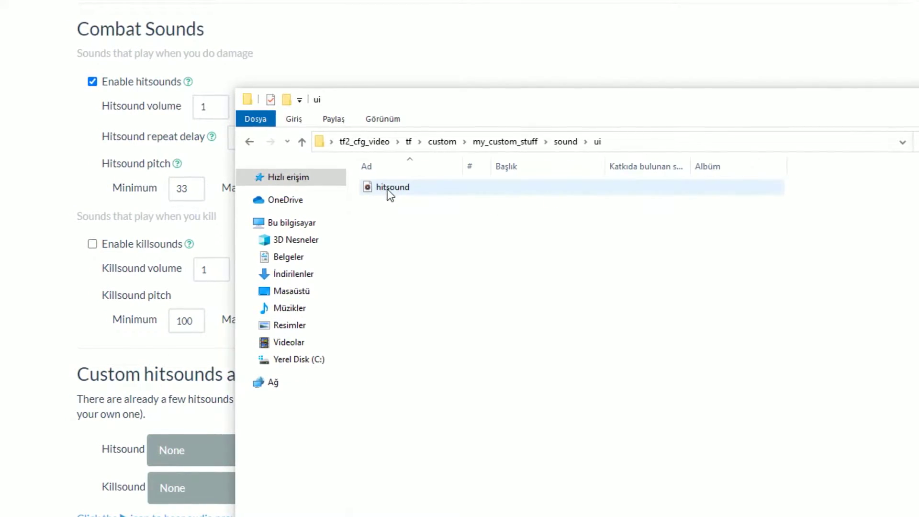
mouse_move(389, 189)
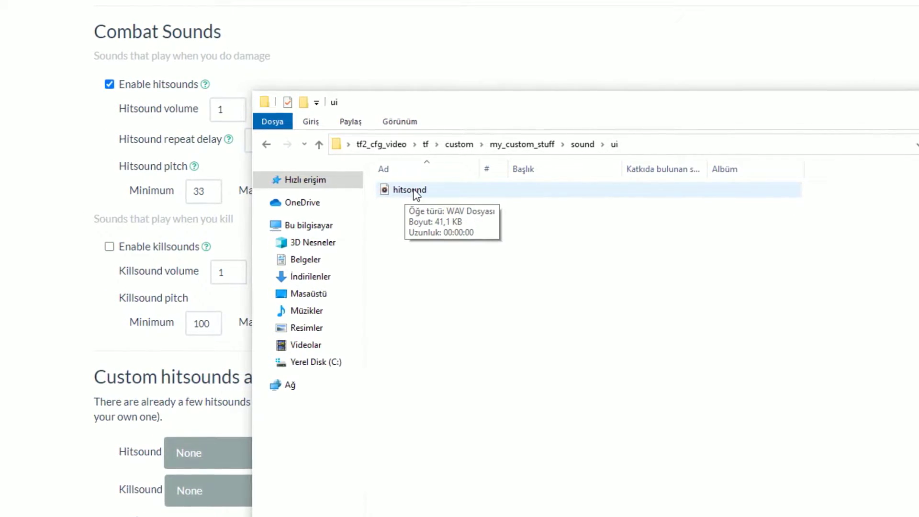
click(418, 192)
right_click(429, 221)
key(Escape)
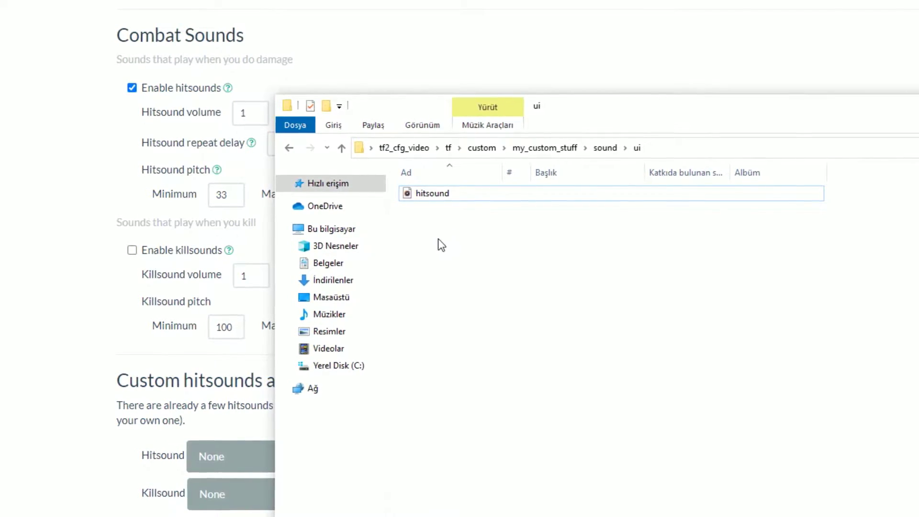
Return to the CFG.TF generator and look through the custom hitsound and killsound choices without selecting any
click(31, 252)
scroll(92, 230, down, 3)
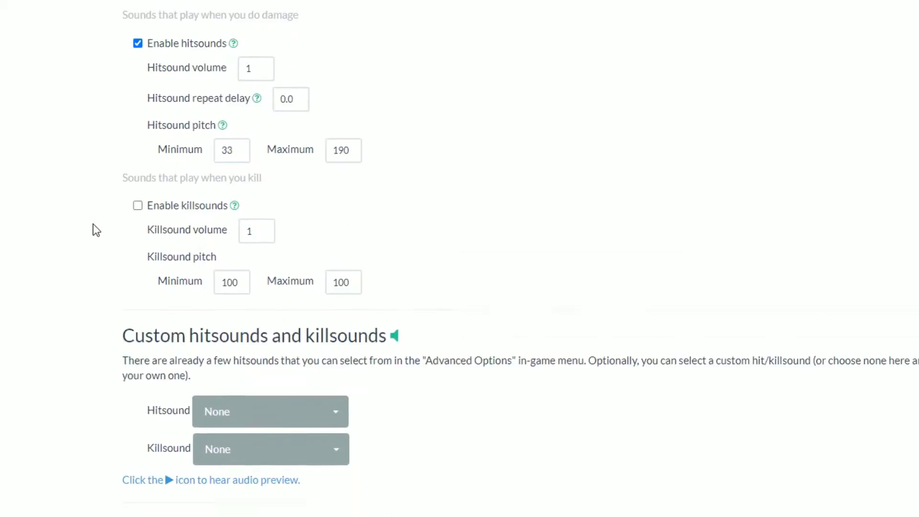
click(314, 314)
scroll(289, 181, down, 3)
scroll(291, 182, down, 6)
scroll(290, 182, up, 10)
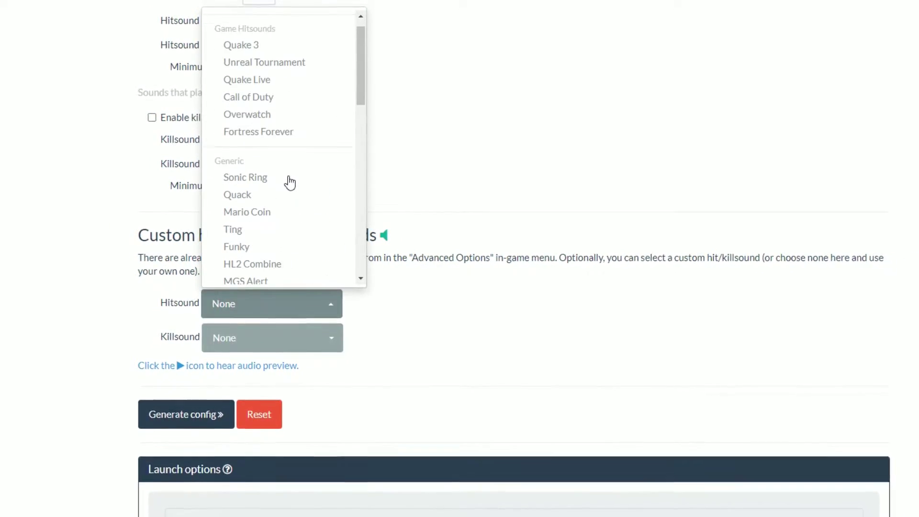
scroll(297, 181, down, 10)
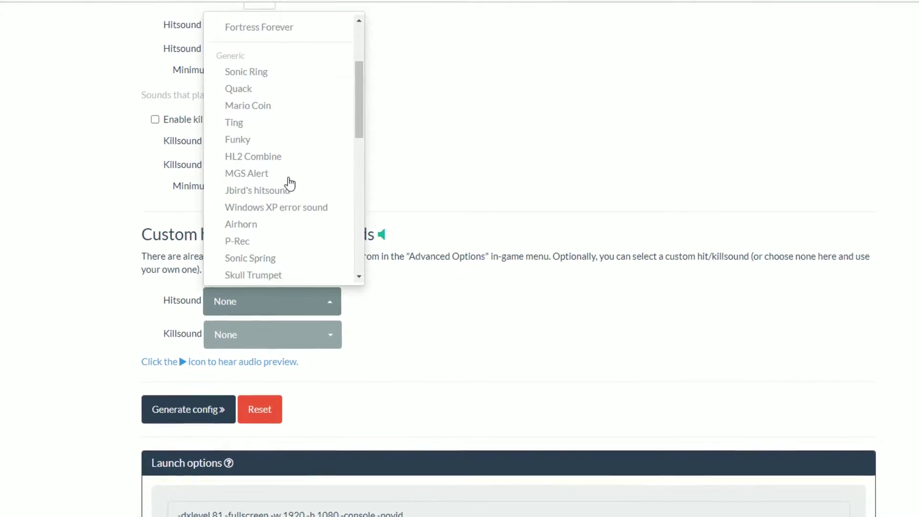
click(37, 181)
scroll(305, 270, down, 1)
click(306, 267)
click(76, 244)
Open the generator's Network connection settings
scroll(402, 205, down, 4)
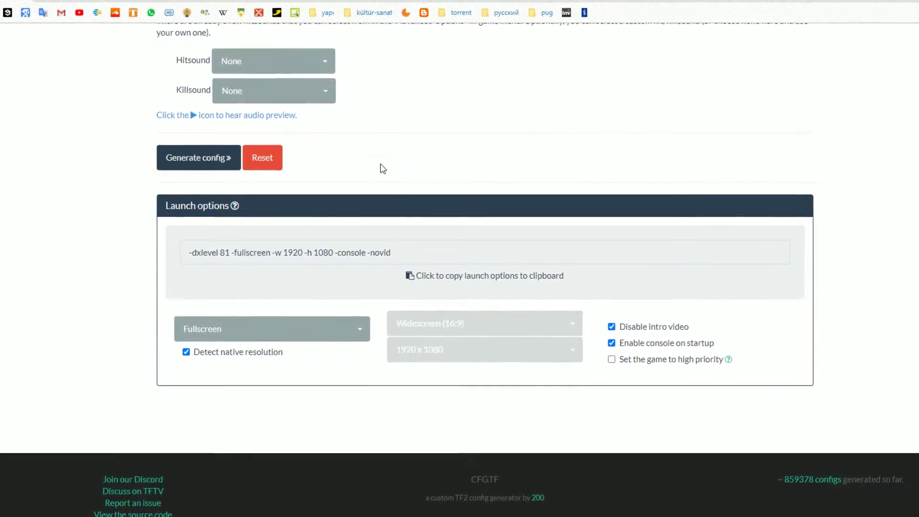
scroll(382, 169, up, 7)
scroll(381, 169, up, 6)
click(606, 197)
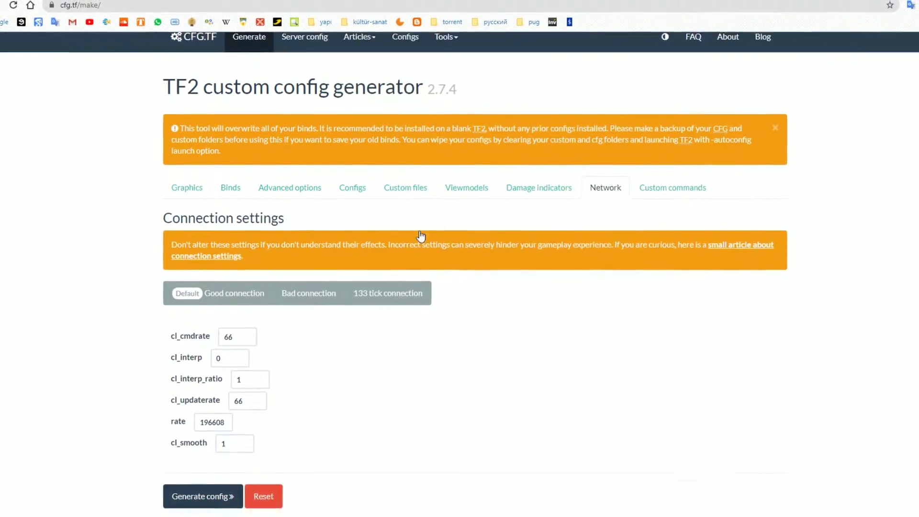
scroll(421, 236, down, 2)
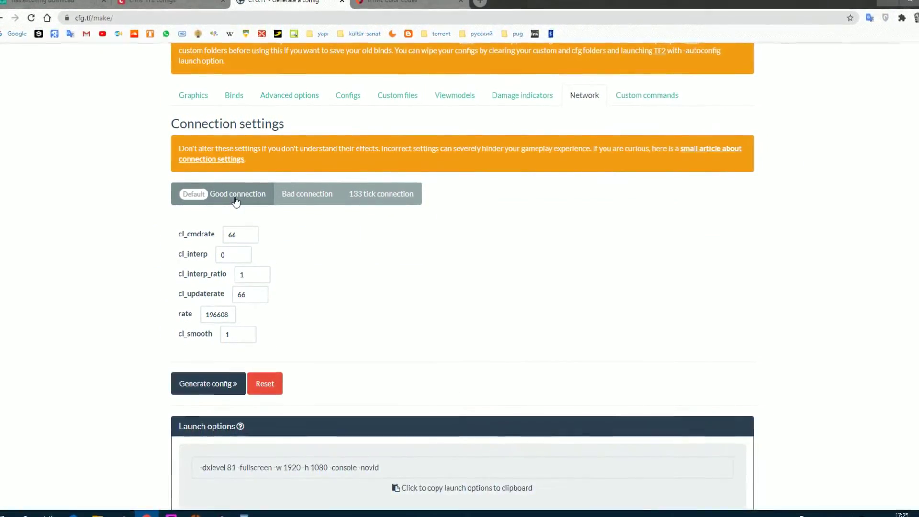
Apply the Bad connection and 133 tick connection presets in turn, returning to Good connection after each
click(297, 205)
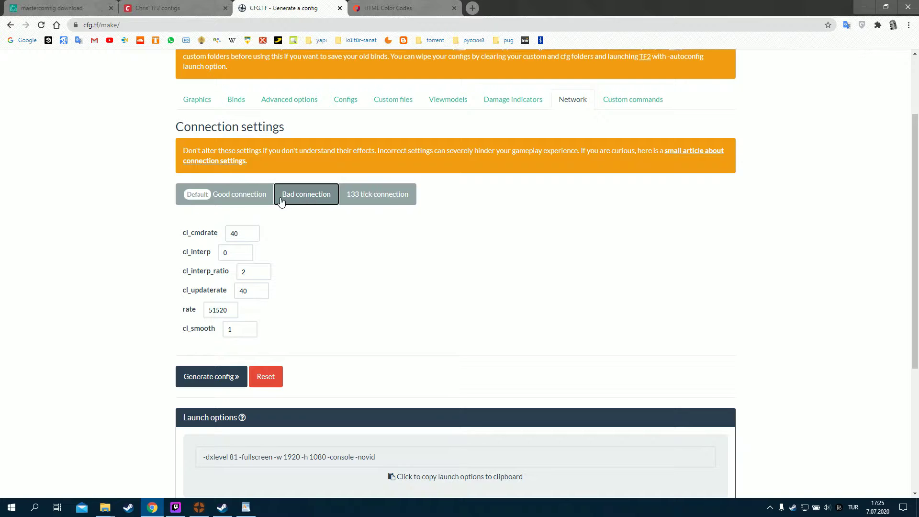
click(239, 197)
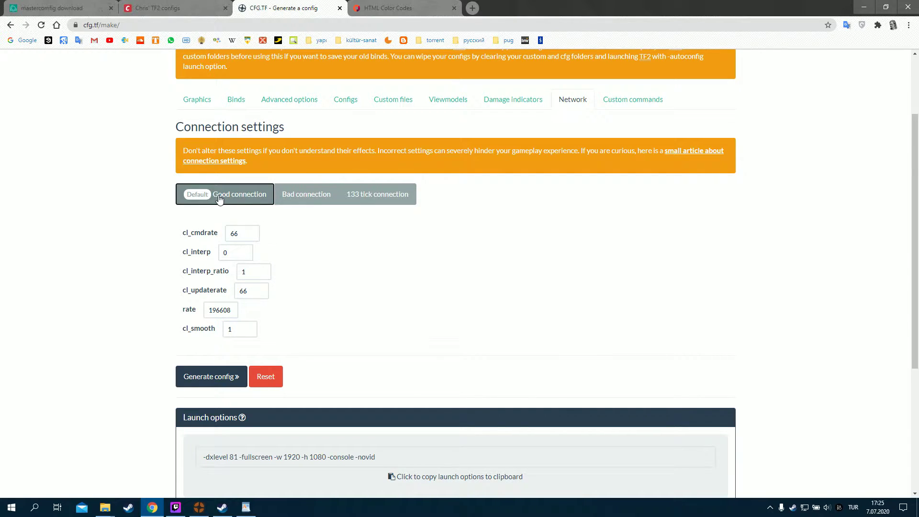
scroll(220, 199, down, 1)
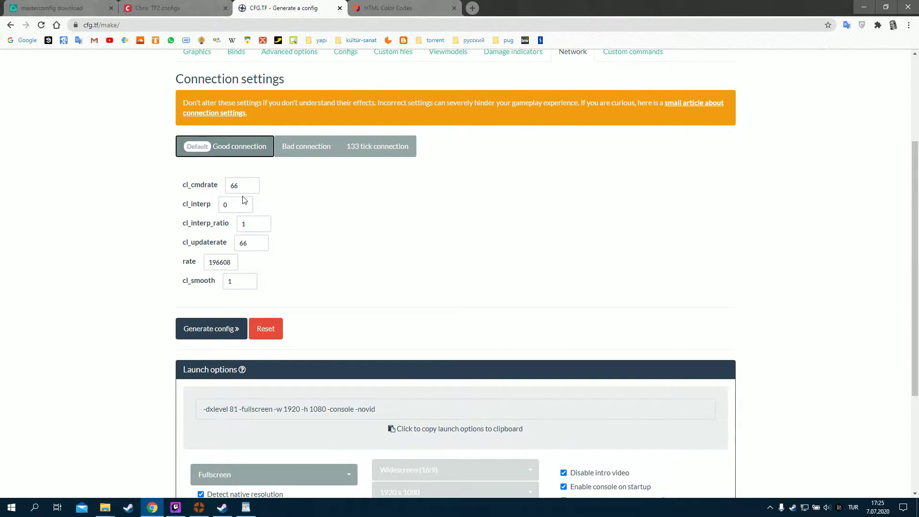
click(378, 152)
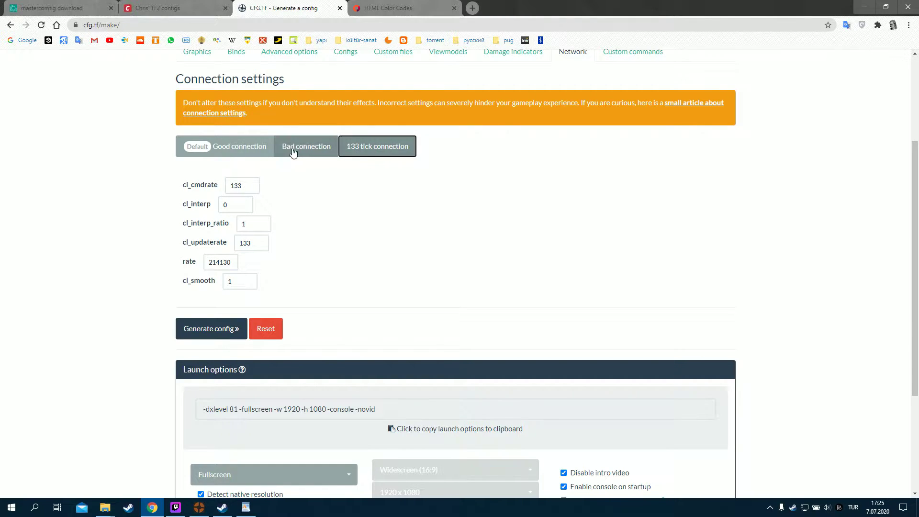
click(271, 156)
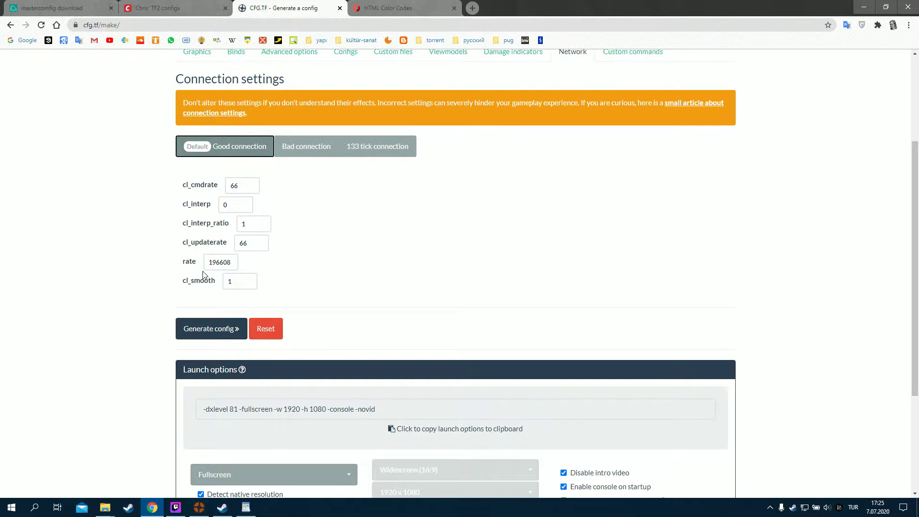
click(273, 289)
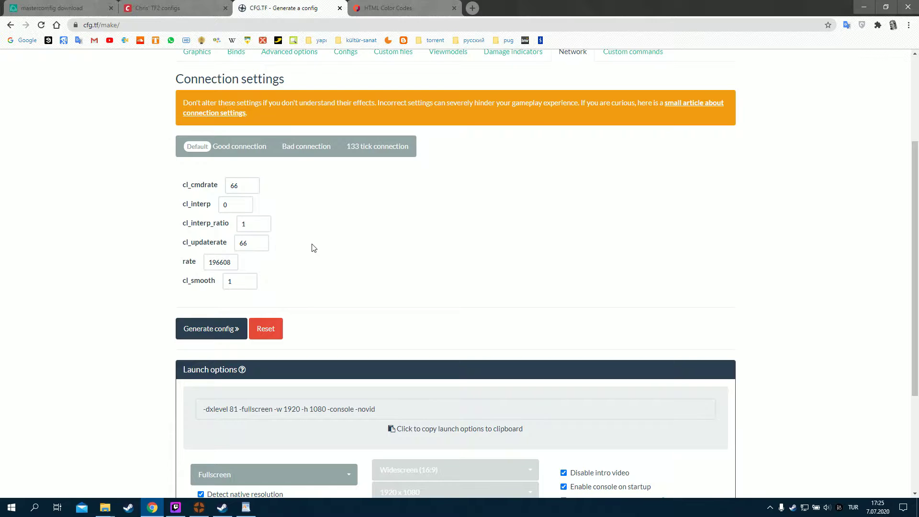
Open the Custom commands settings and enlarge the Scout class commands box
scroll(622, 233, up, 3)
click(625, 201)
scroll(671, 179, down, 8)
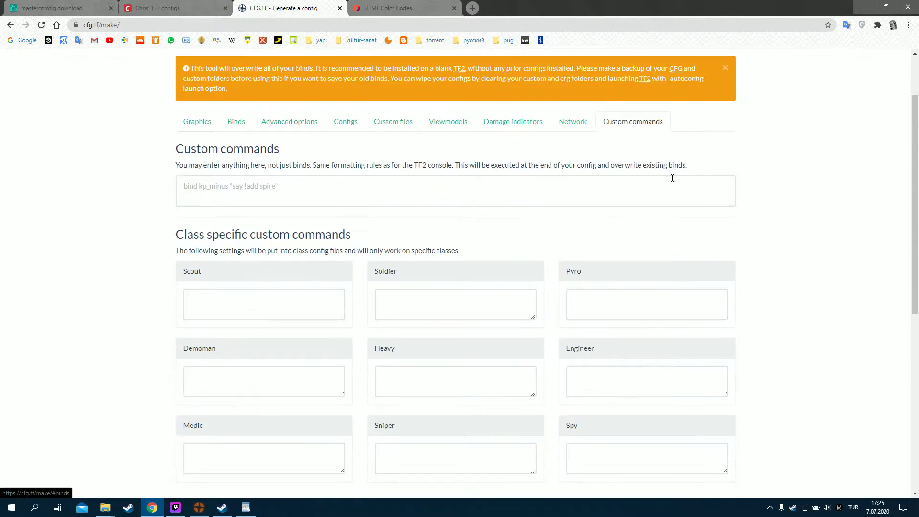
scroll(578, 191, up, 4)
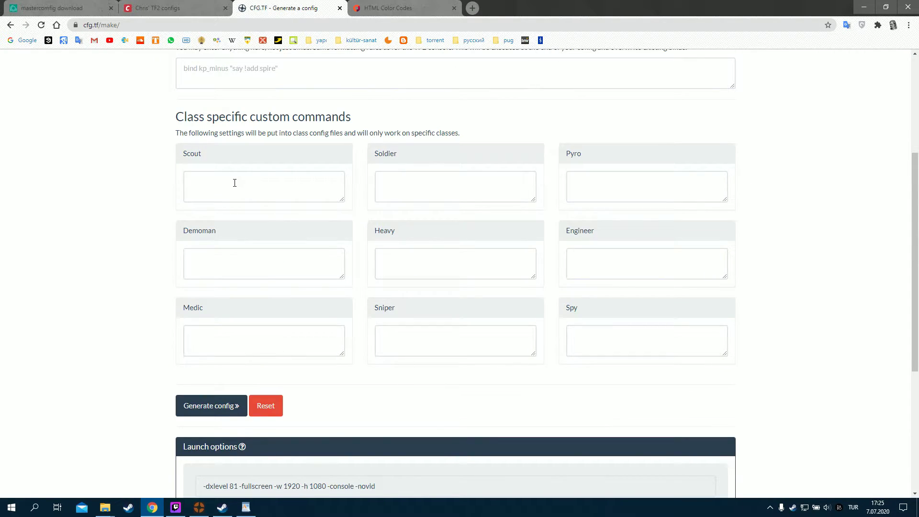
drag(343, 199, 350, 249)
click(249, 210)
Switch to File Explorer and open the cfg folder inside my_custom_stuff
click(106, 507)
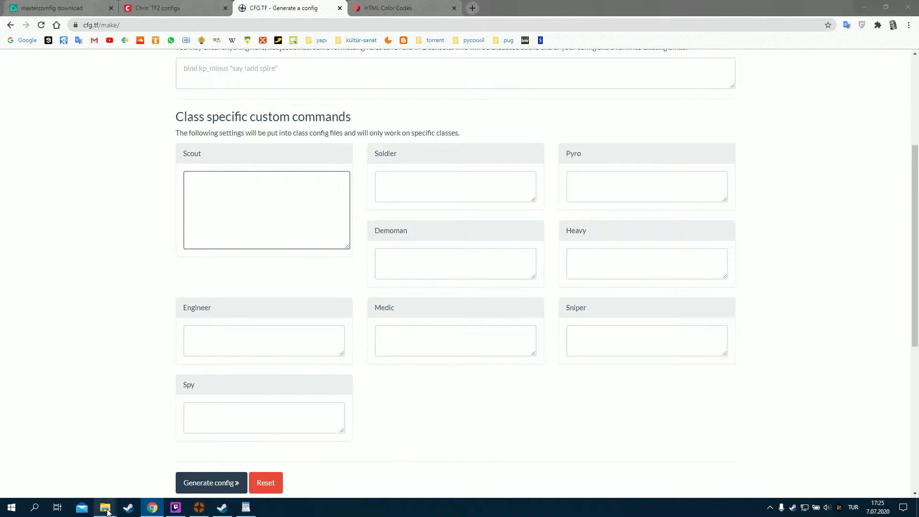
click(229, 474)
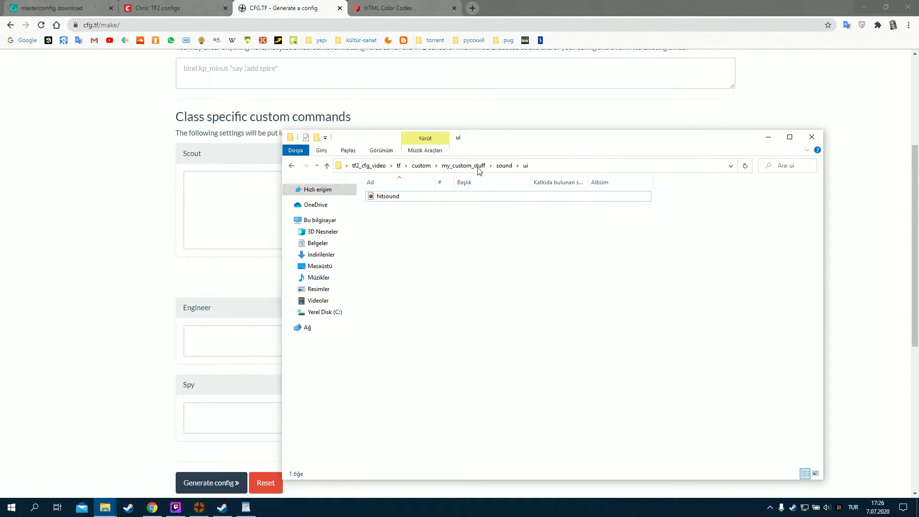
click(457, 167)
double_click(386, 197)
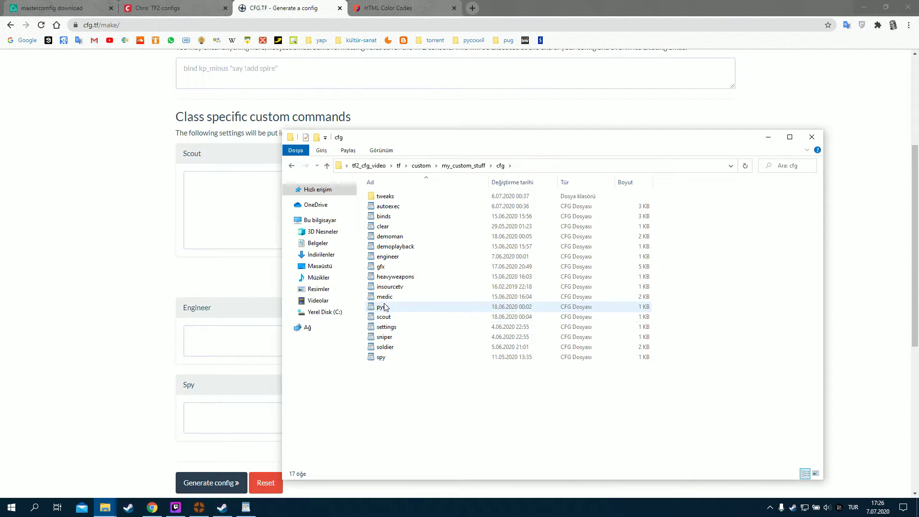
Open the scout config in WordPad and highlight its crosshair lines and the viewmodel and interp settings in the slot 1 bind
double_click(389, 317)
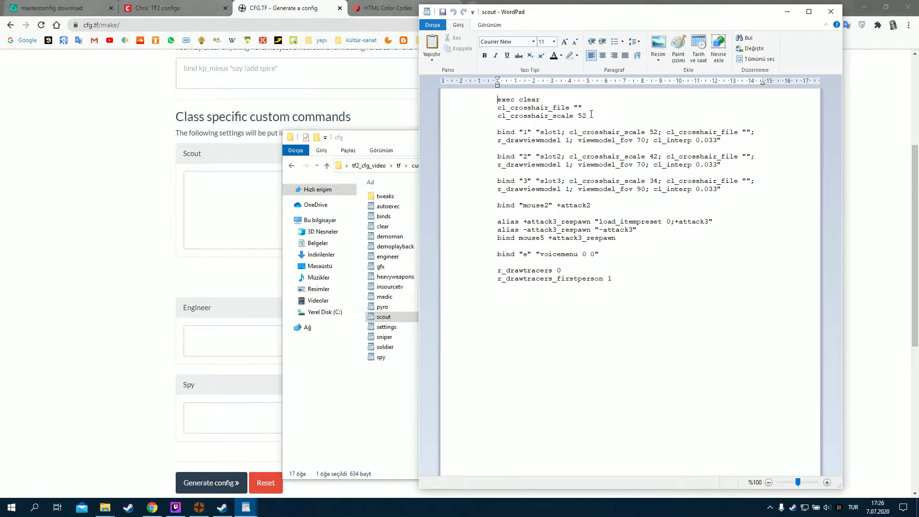
drag(587, 108, 498, 109)
click(588, 111)
drag(598, 118, 545, 118)
click(550, 140)
drag(646, 140, 638, 140)
drag(569, 140, 554, 140)
click(716, 140)
key(ctrl+shift+Left)
key(ctrl+shift+Left)
key(ctrl+shift+Left)
Highlight the attack3_respawn alias and mouse5 bind lines, then the "e" voicemenu bind in the scout config
click(600, 205)
drag(639, 237, 498, 221)
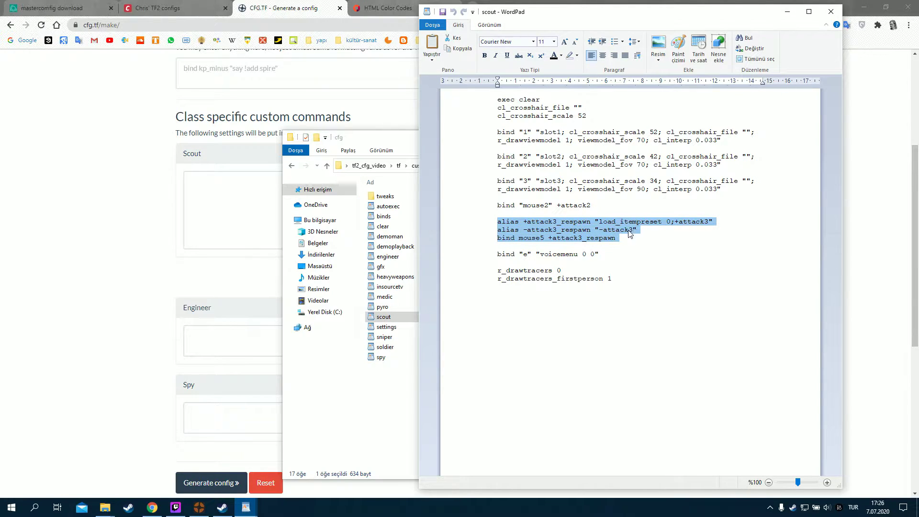
drag(605, 257, 502, 253)
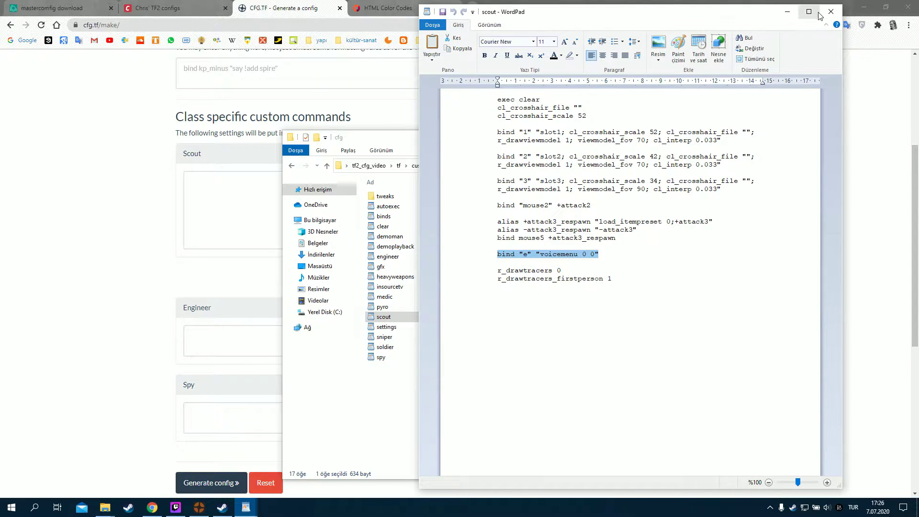
click(597, 255)
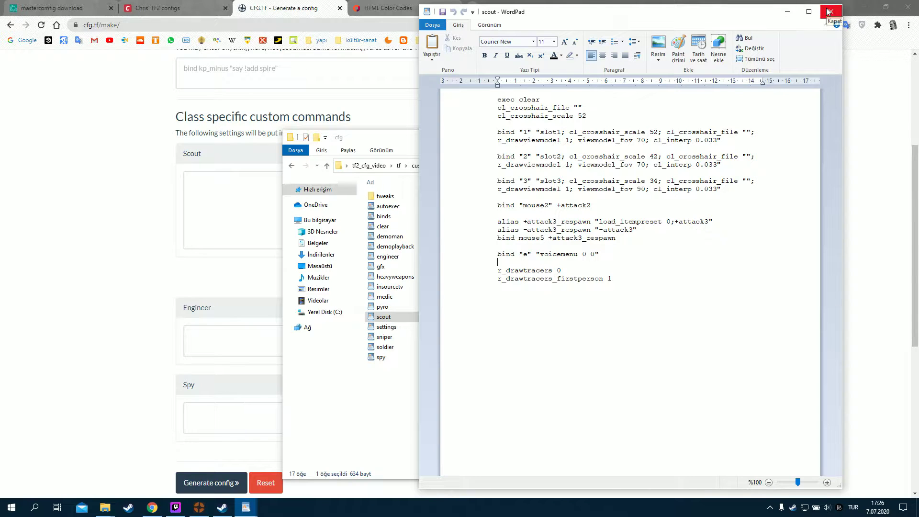
Copy the entire scout config into the generator's Scout class commands box and enlarge the box to fit it
drag(614, 279, 497, 99)
key(ctrl+c)
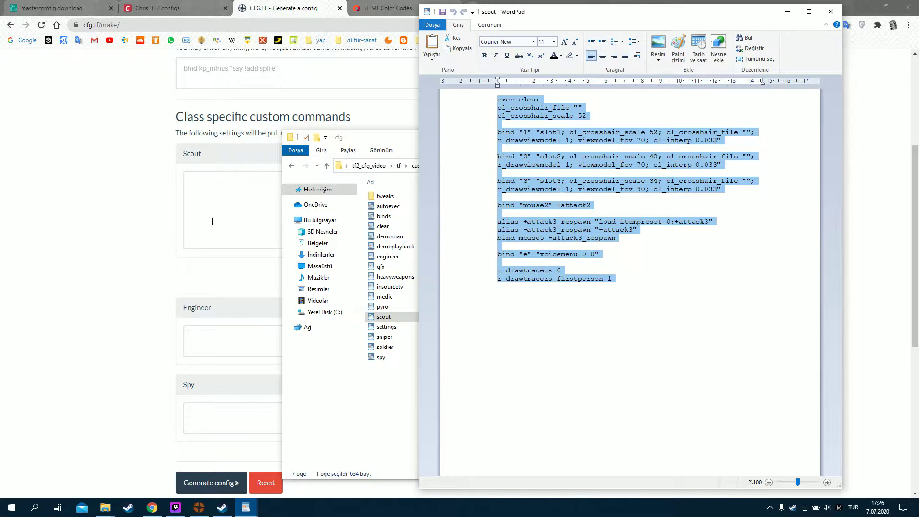
click(213, 222)
key(ctrl+v)
drag(342, 247, 344, 434)
Return to the generator's Graphics settings and generate the config archive
scroll(270, 274, up, 3)
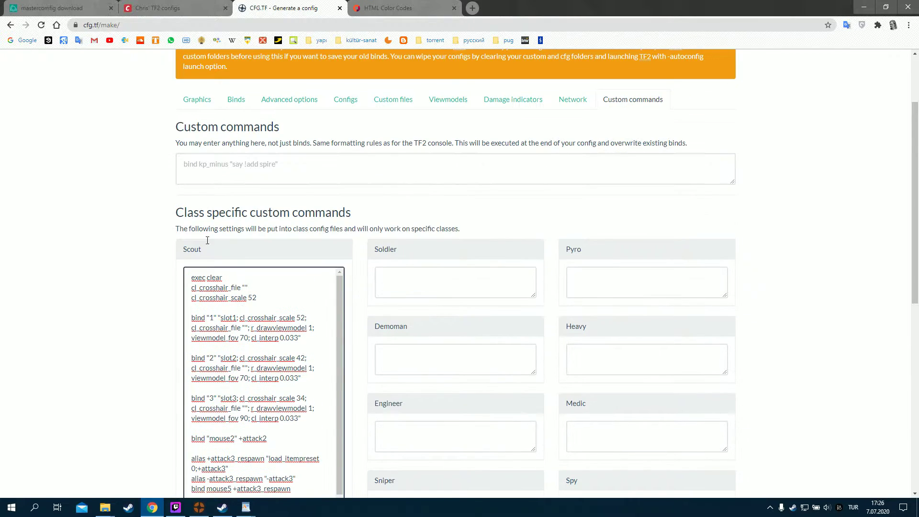
scroll(318, 231, down, 7)
scroll(488, 234, up, 9)
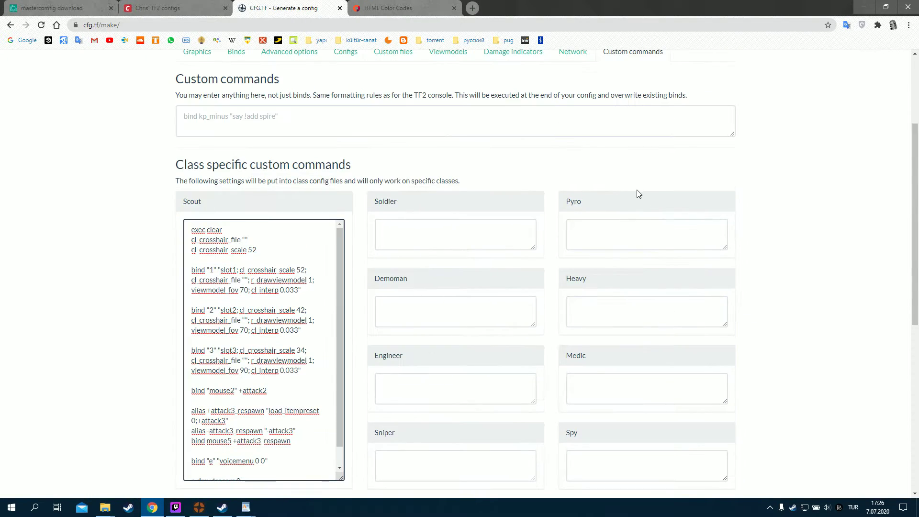
scroll(579, 206, up, 1)
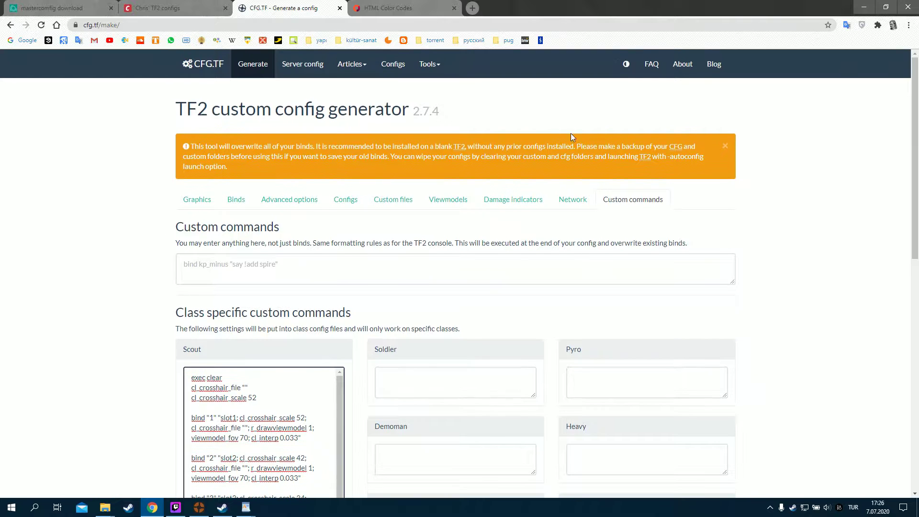
click(188, 201)
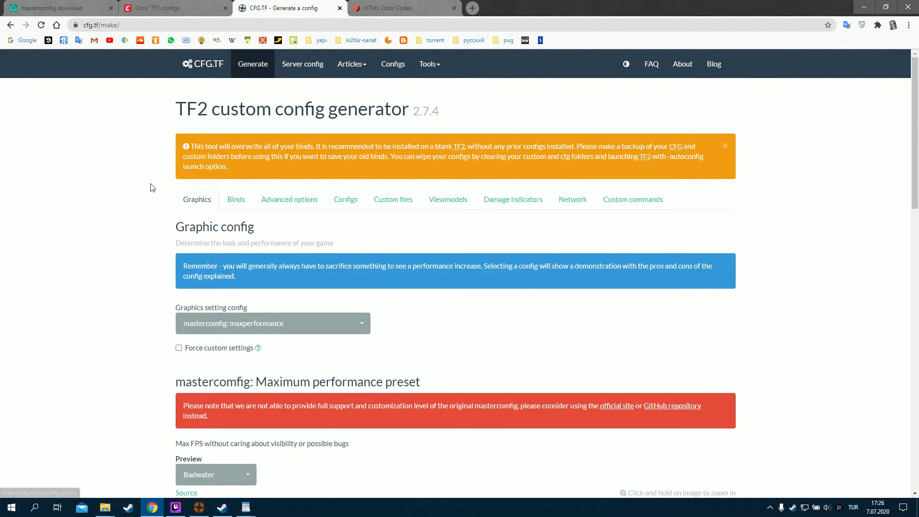
scroll(150, 185, down, 10)
scroll(156, 277, down, 5)
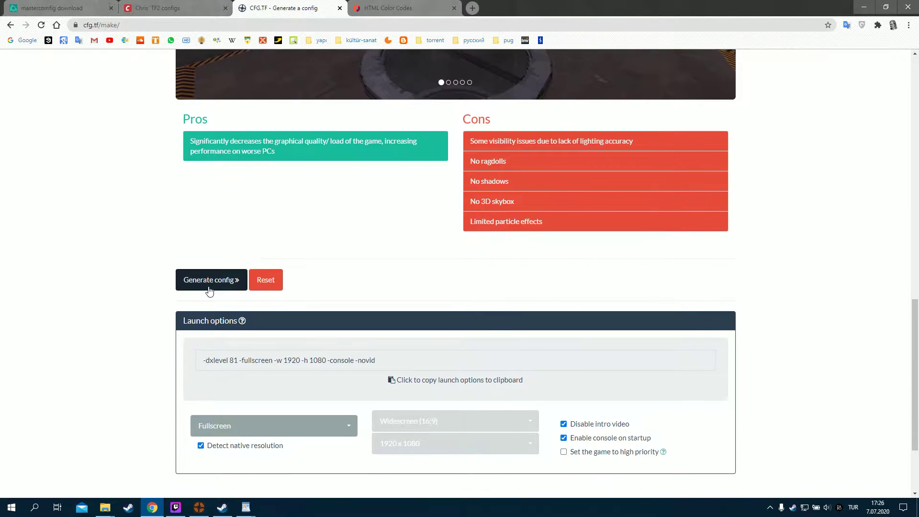
click(209, 283)
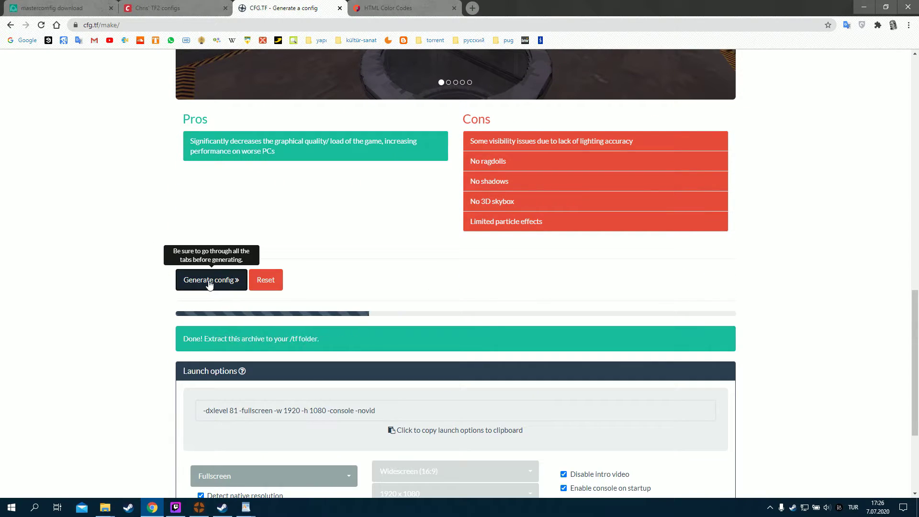
Open the downloaded config.zip and look through its cfg and custom folders, ending in cfg
scroll(217, 329, down, 1)
click(39, 487)
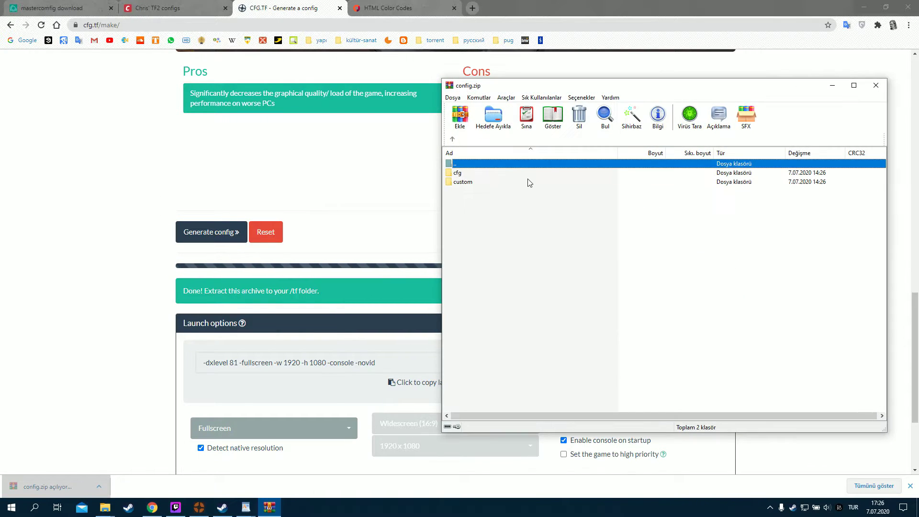
click(465, 173)
double_click(465, 173)
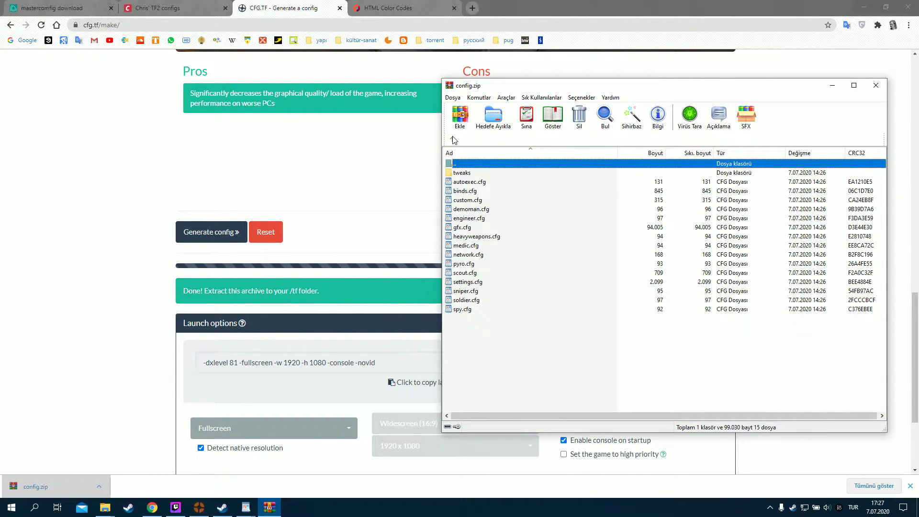
click(453, 139)
click(468, 182)
double_click(468, 182)
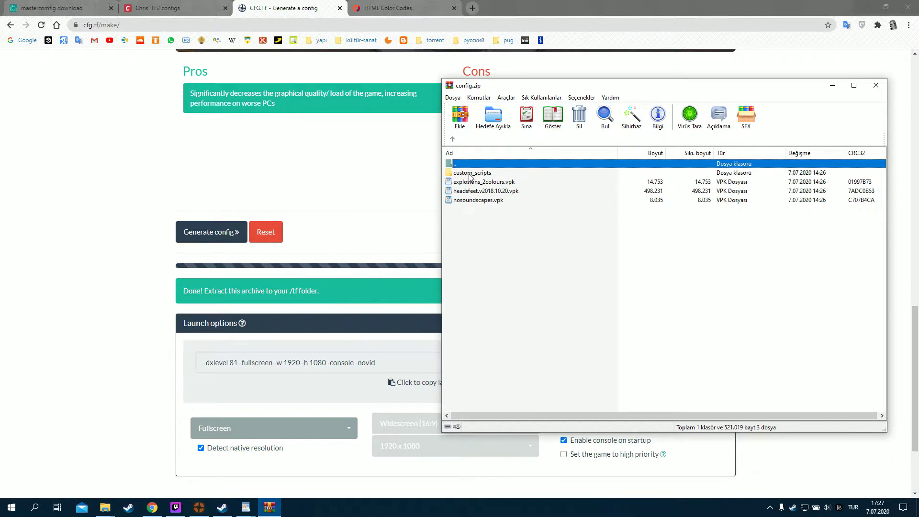
click(453, 139)
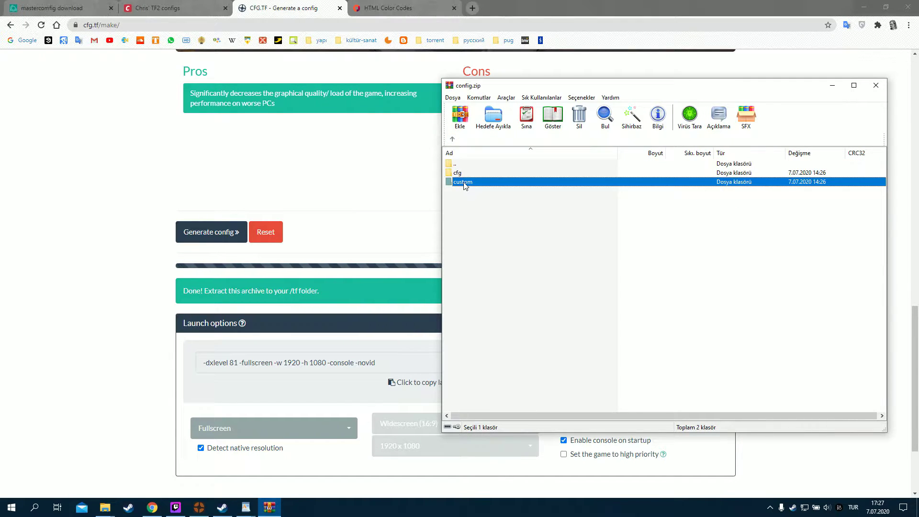
double_click(462, 174)
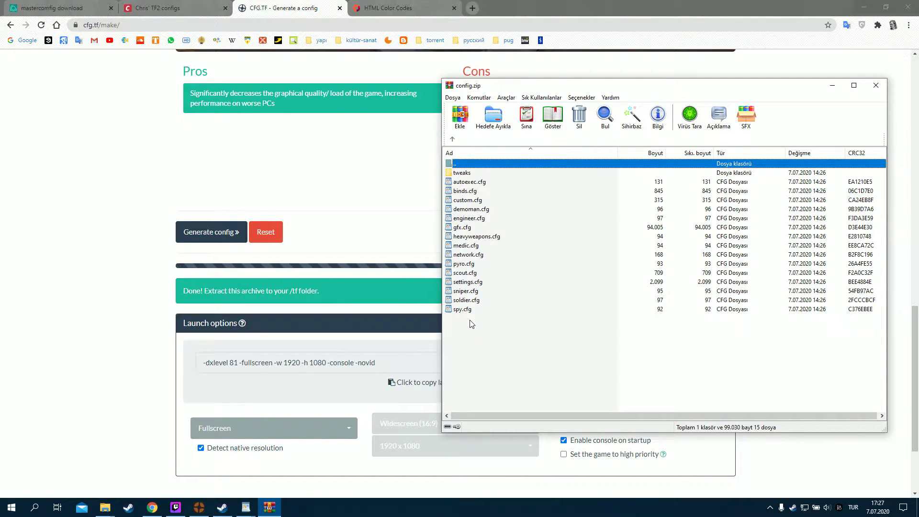
Switch to File Explorer and open the user folder inside tf\cfg
mouse_move(105, 507)
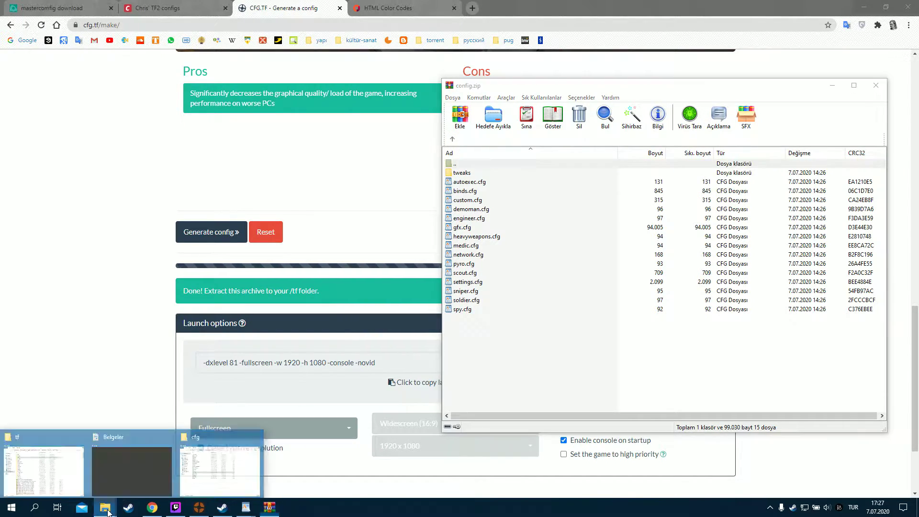
click(221, 481)
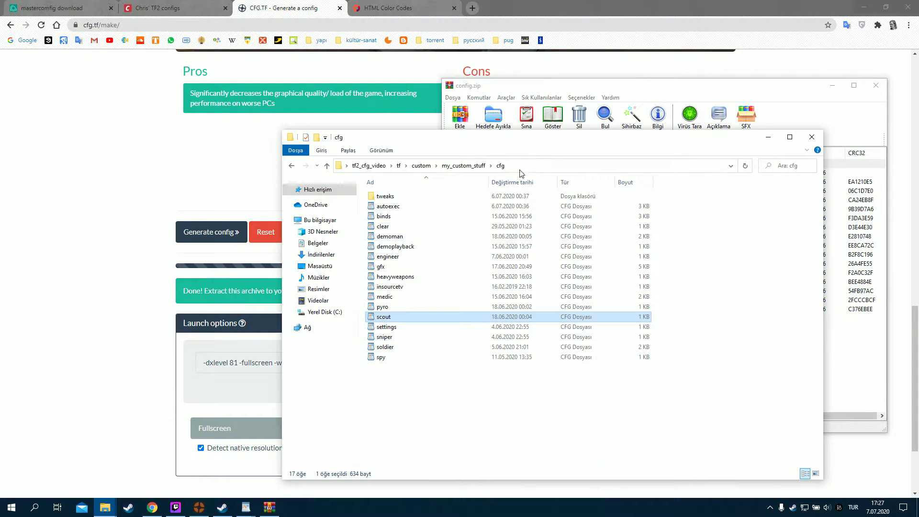
click(399, 165)
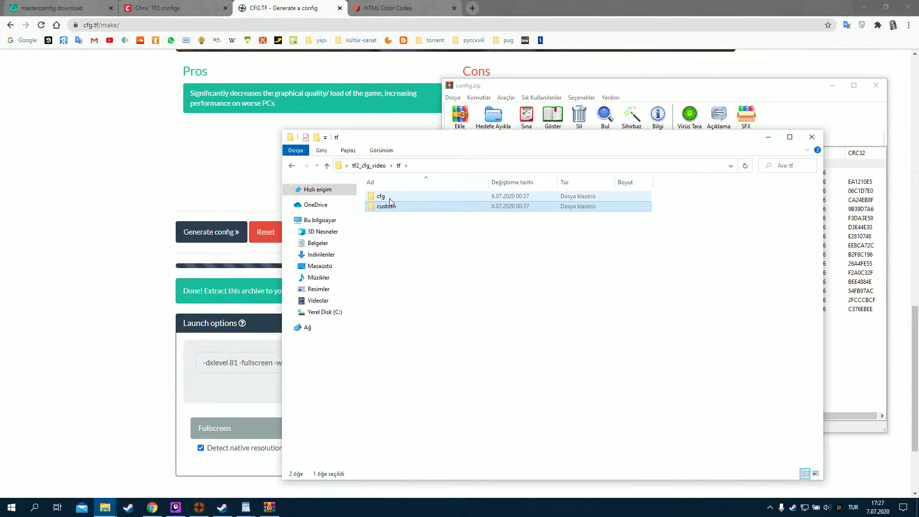
double_click(389, 198)
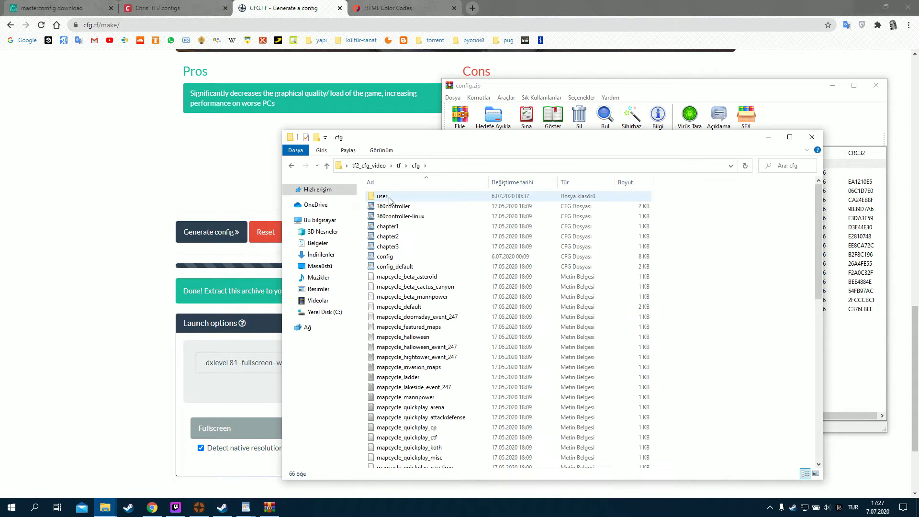
double_click(389, 197)
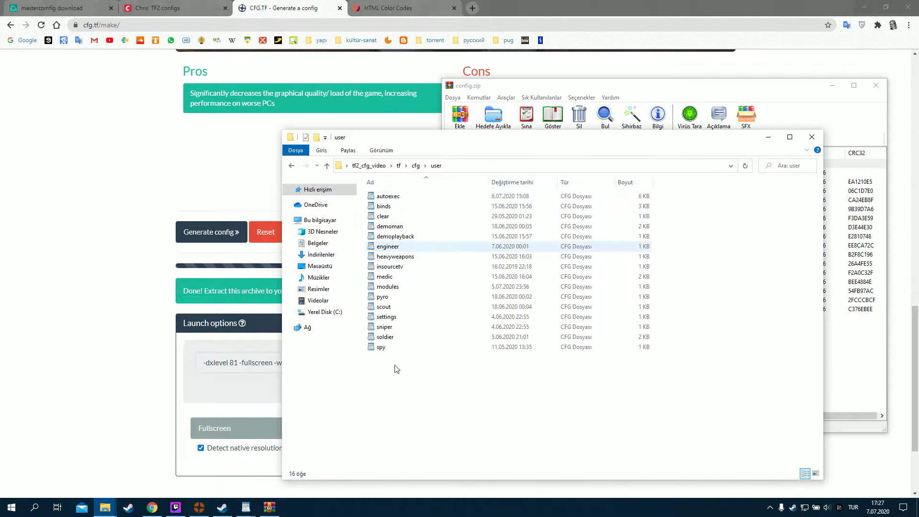
Arrange the archive and user folder windows side by side and try to copy demoman.cfg through spy.cfg into the user folder
click(493, 118)
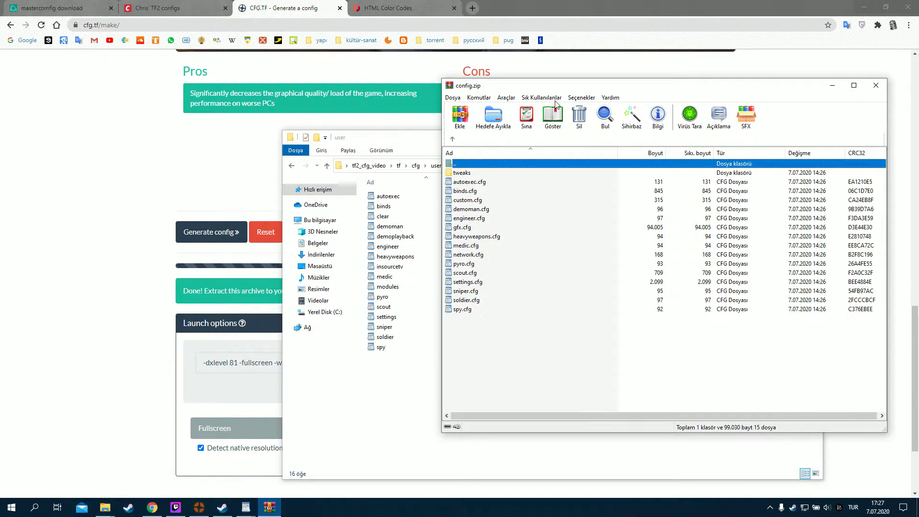
drag(515, 89, 141, 99)
drag(621, 137, 699, 121)
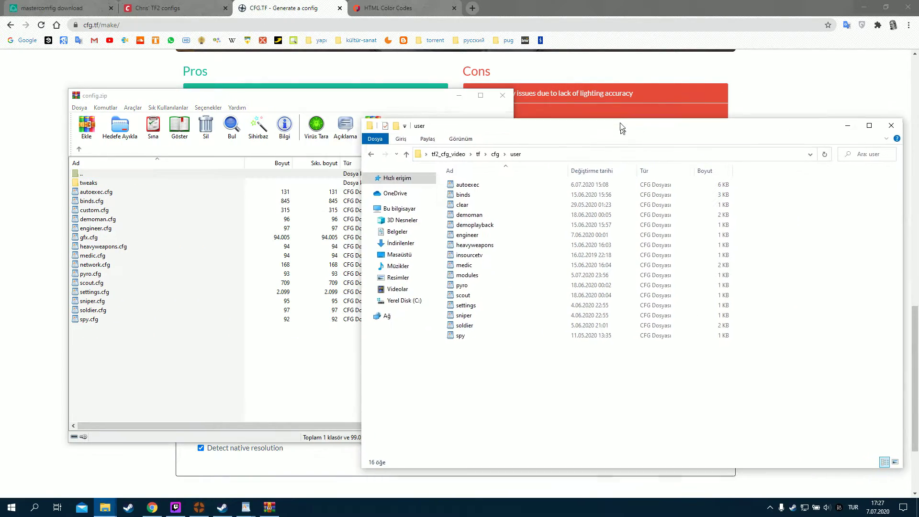
drag(158, 335, 158, 218)
drag(91, 240, 582, 383)
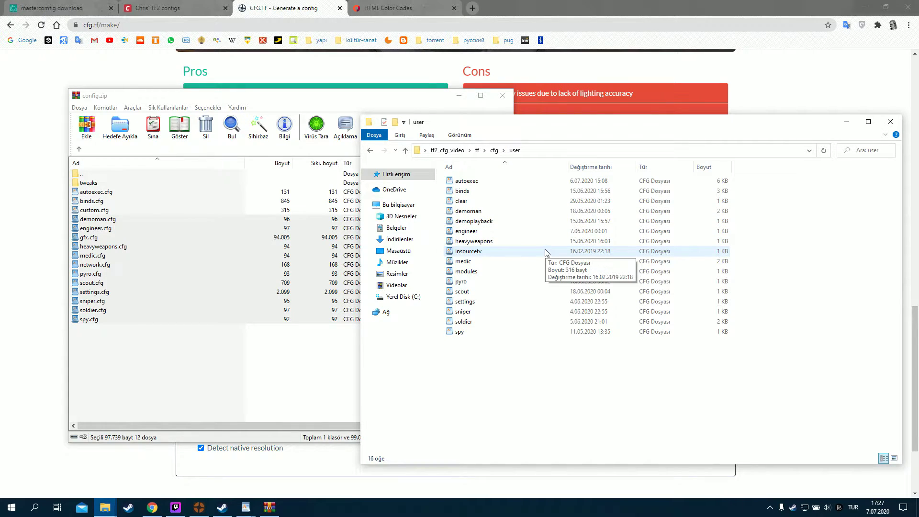
Open custom\my_custom_stuff\cfg in File Explorer to compare its files with those in the archive's cfg folder
key(alt+Up)
key(alt+Up)
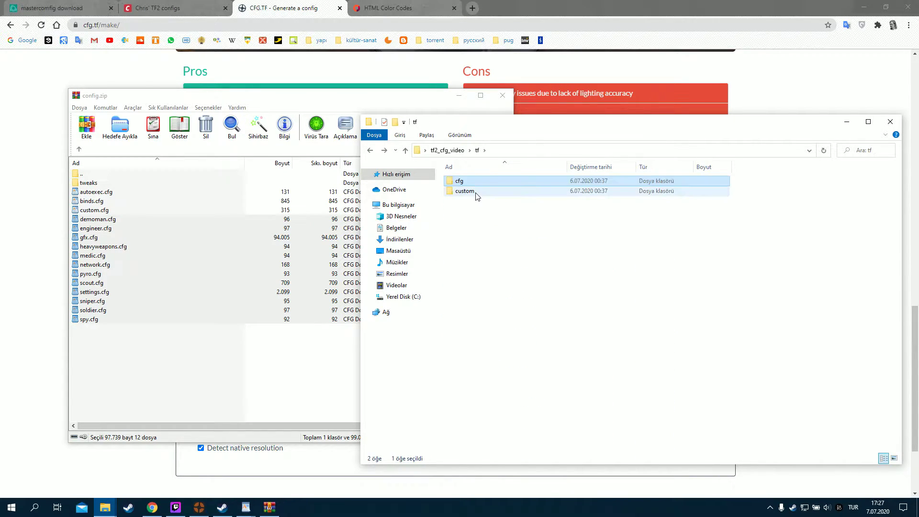
double_click(476, 193)
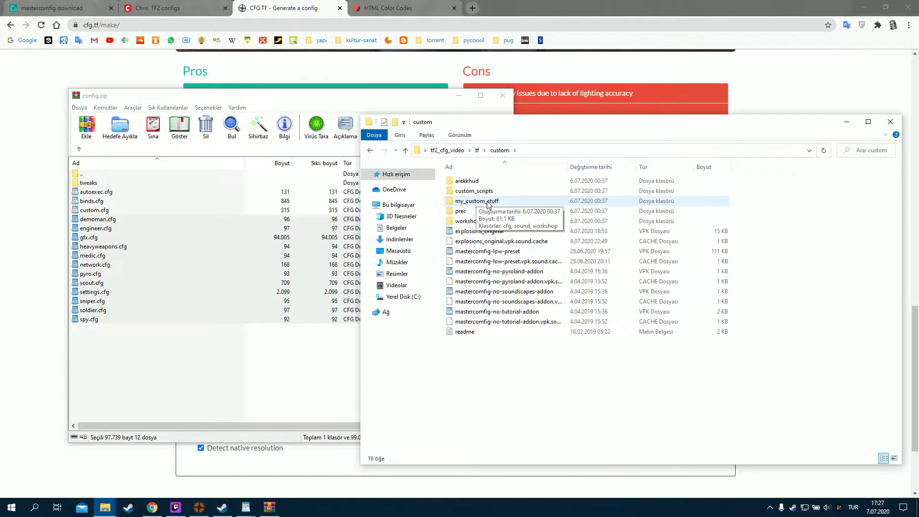
double_click(487, 202)
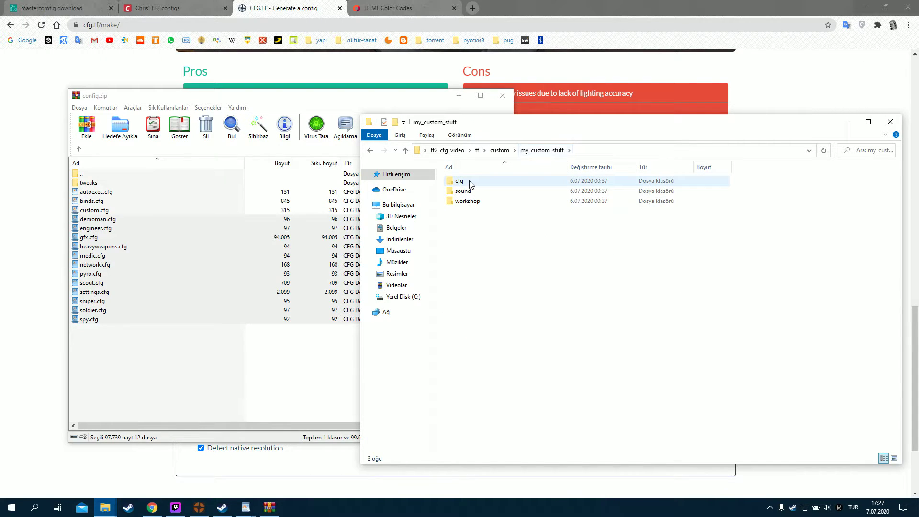
double_click(461, 181)
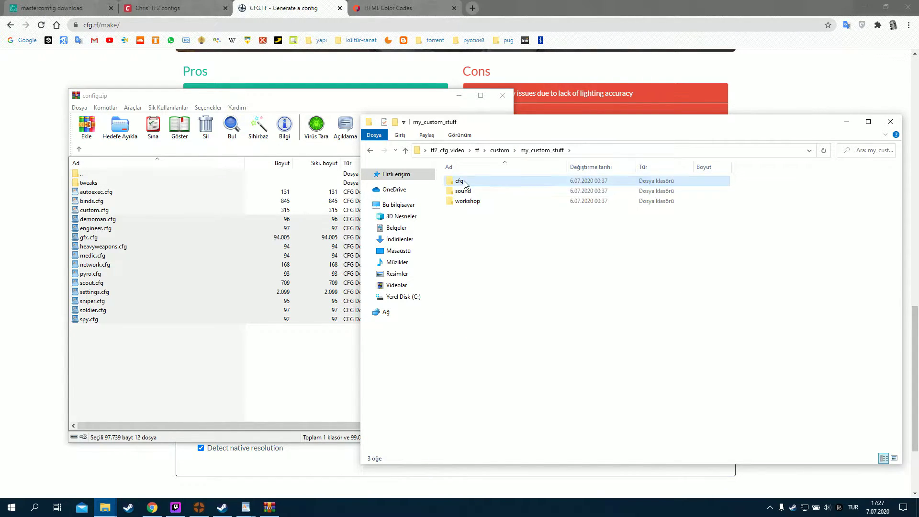
click(102, 341)
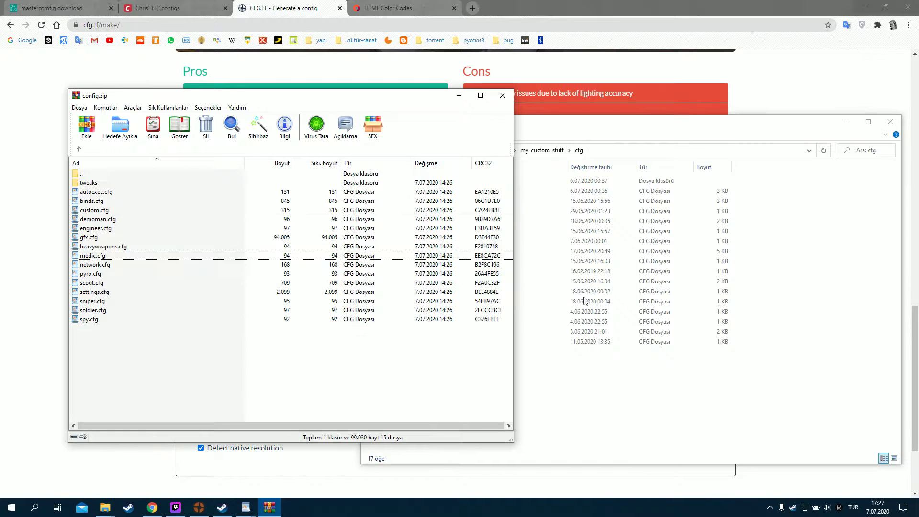
click(576, 321)
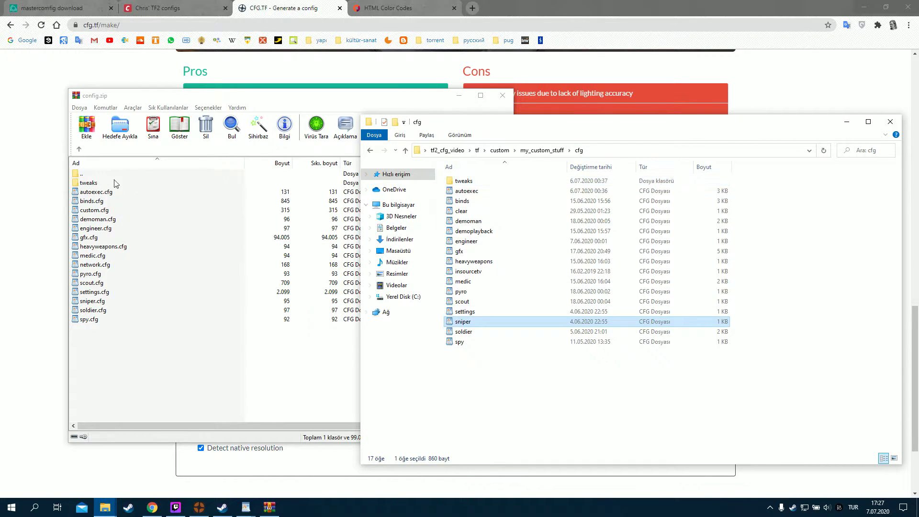
Close the File Explorer and config.zip windows and view the Launch options on the generator page
click(890, 122)
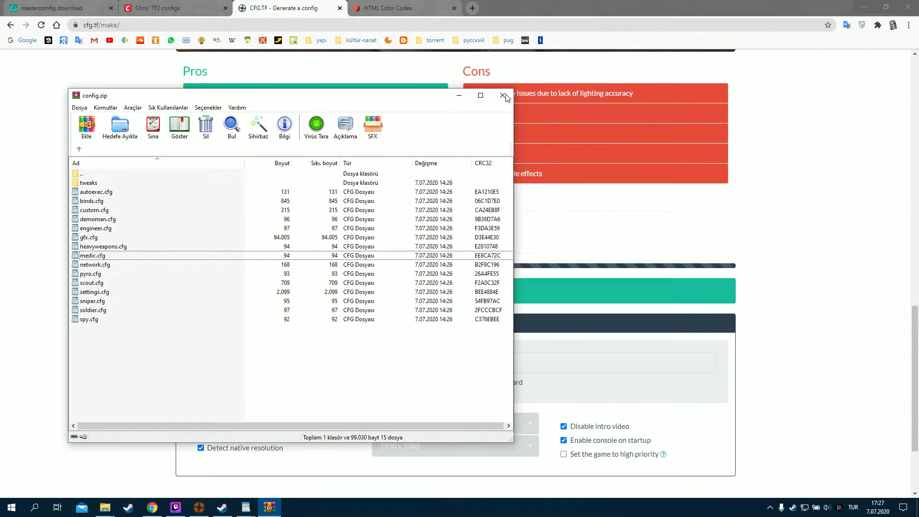
click(502, 96)
scroll(91, 178, down, 3)
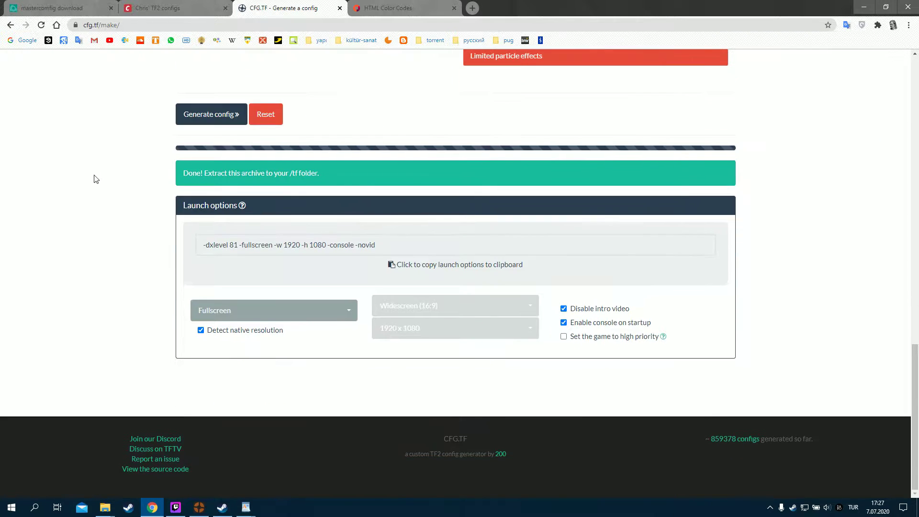
scroll(255, 230, up, 1)
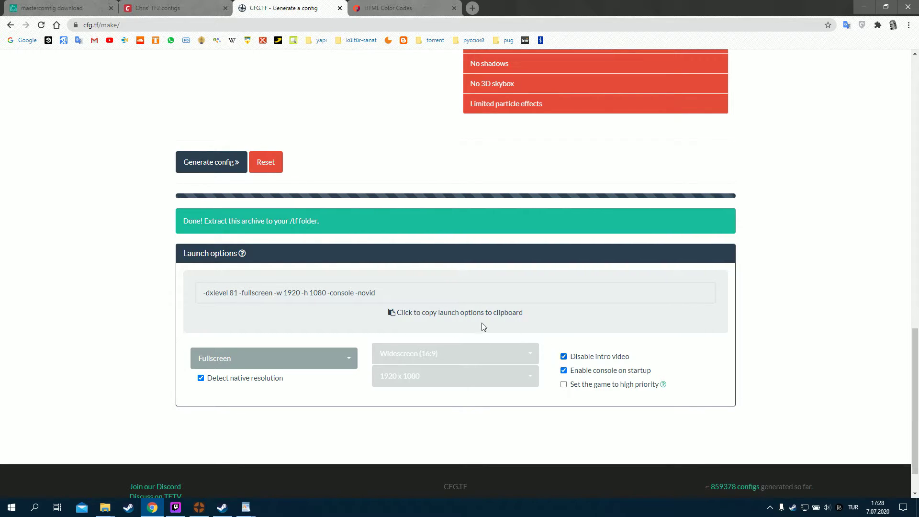
Switch to Steam and open the properties of Team Fortress 2 from the library
click(793, 511)
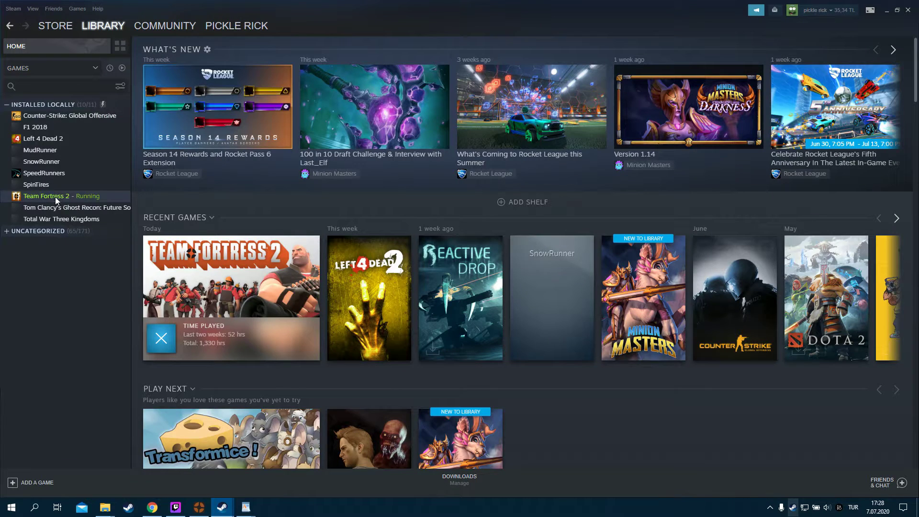
right_click(55, 197)
click(75, 278)
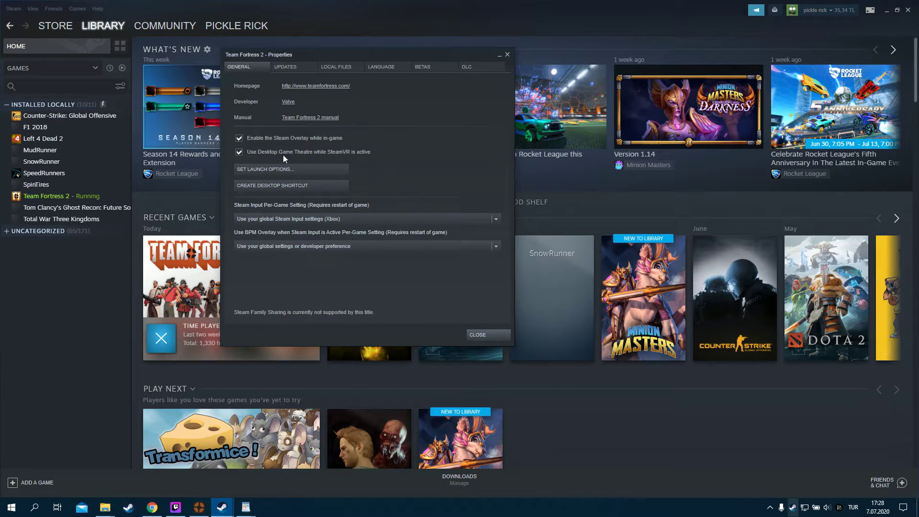
Open the launch options of Team Fortress 2 and insert -dxlevel 81 before the existing options
click(277, 170)
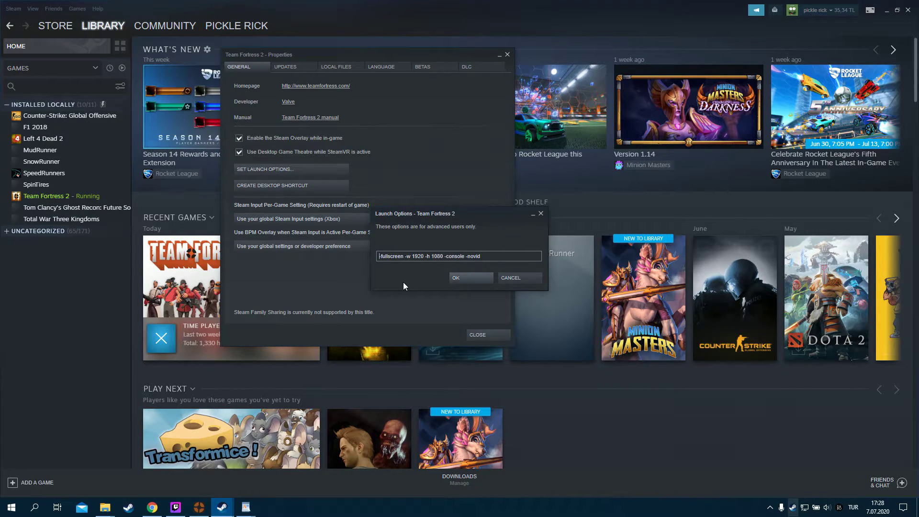
text(-dxlevel 81)
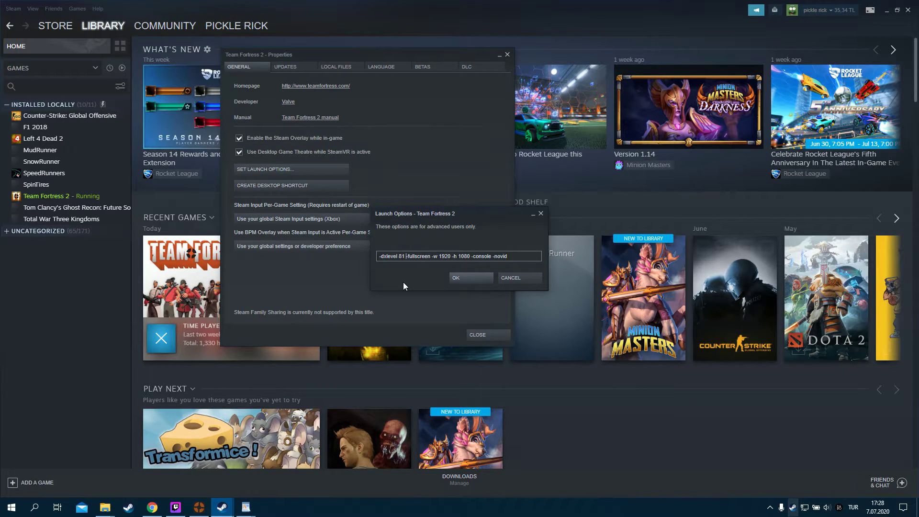
Remove -dxlevel 81 from the launch options, accept them and close the game's properties
key(BackSpace)
key(BackSpace)
key(BackSpace)
key(BackSpace)
key(BackSpace)
key(BackSpace)
key(BackSpace)
key(BackSpace)
key(BackSpace)
key(BackSpace)
key(BackSpace)
key(BackSpace)
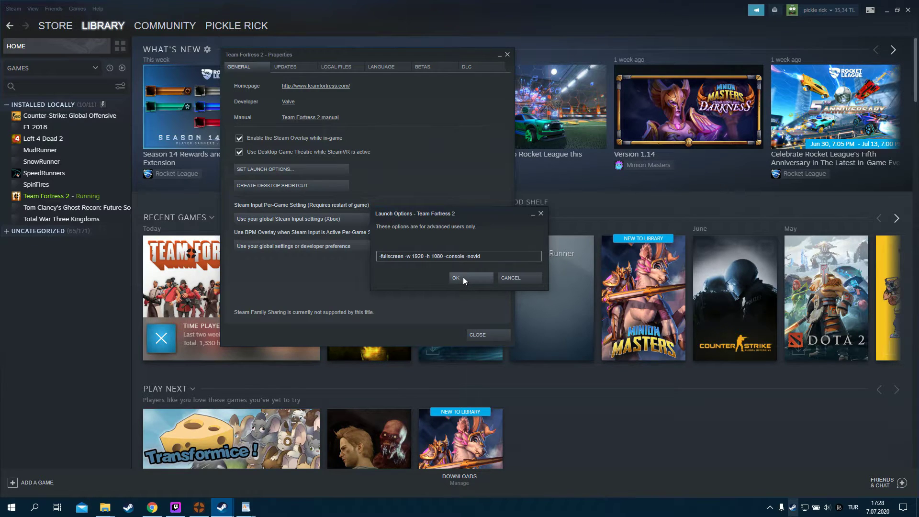
click(463, 278)
click(488, 335)
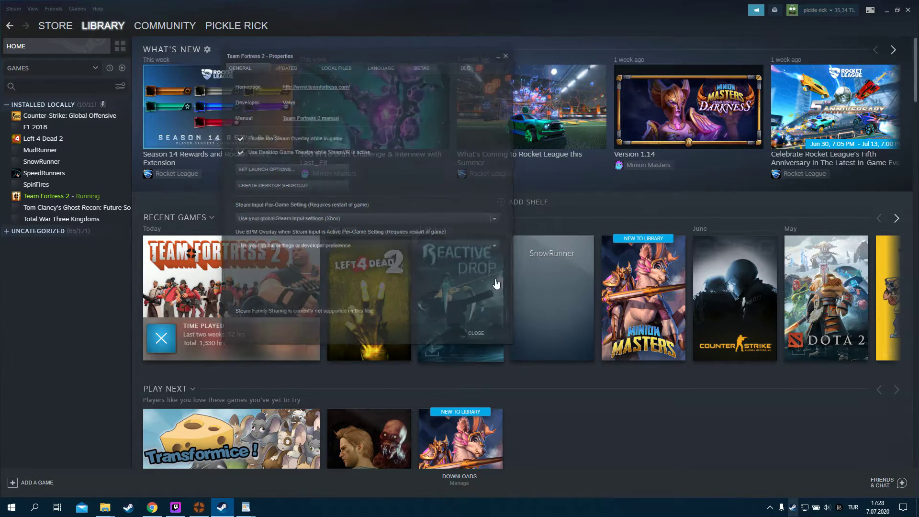
Close Steam, open CFG.TF's Weapon-specific crosshairs tool in the browser and close the HTML Color Codes tab
key(alt+F4)
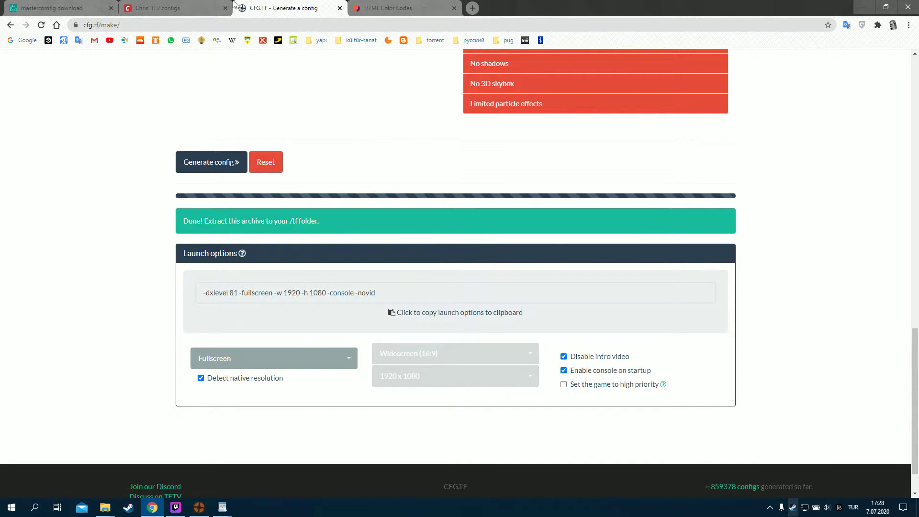
scroll(383, 186, up, 9)
scroll(385, 185, up, 8)
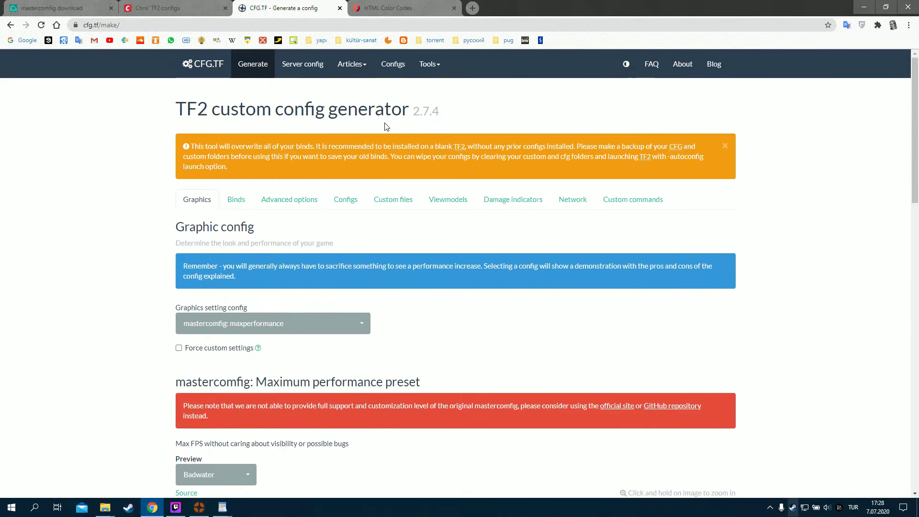
click(370, 67)
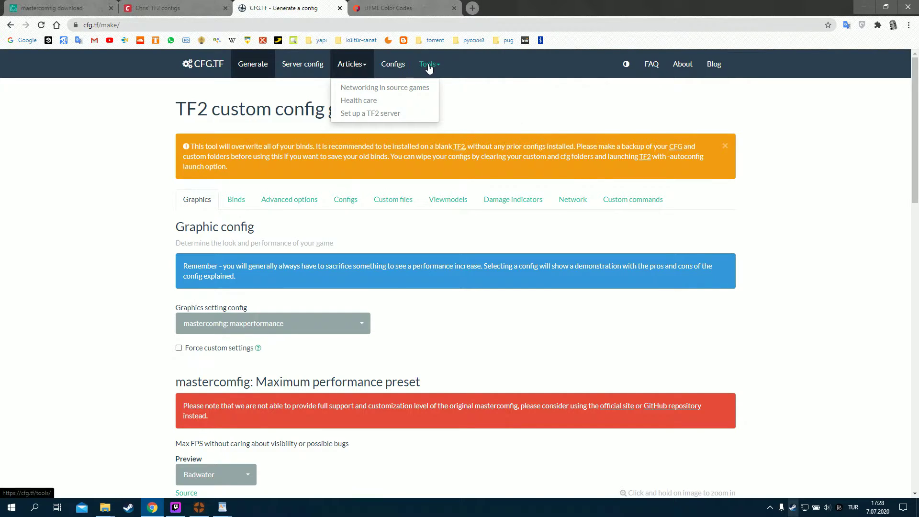
click(430, 66)
click(436, 113)
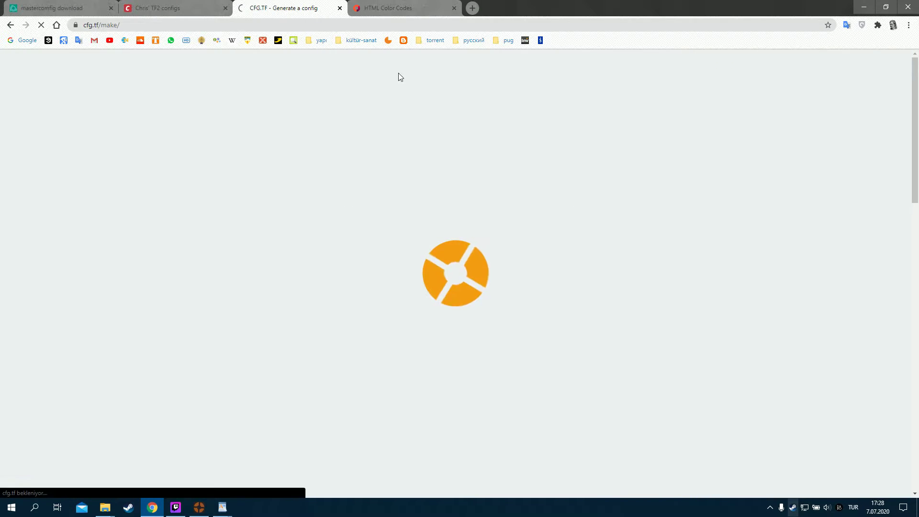
click(444, 3)
click(455, 7)
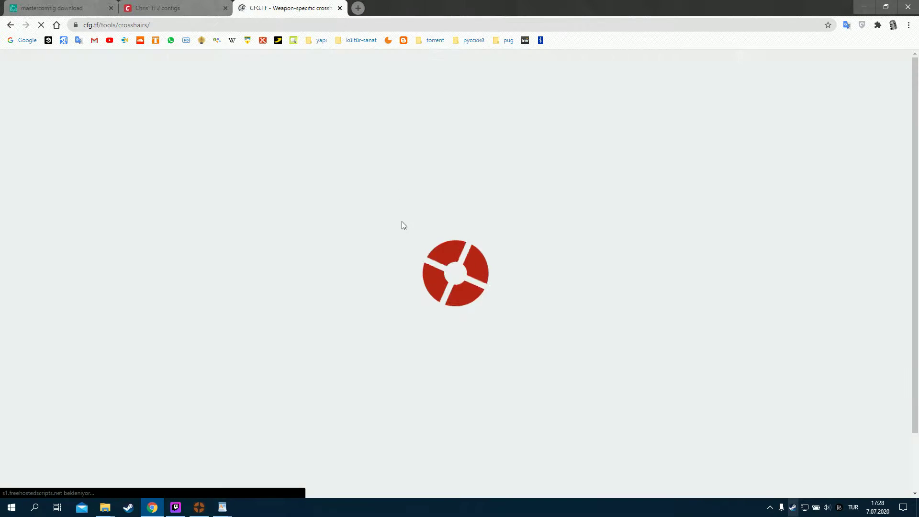
Select Scattergun, Force-A-Nature, Back Scatter as the weapon to modify and thalashseeker as its crosshair
scroll(219, 202, down, 3)
scroll(219, 202, up, 3)
scroll(261, 213, down, 1)
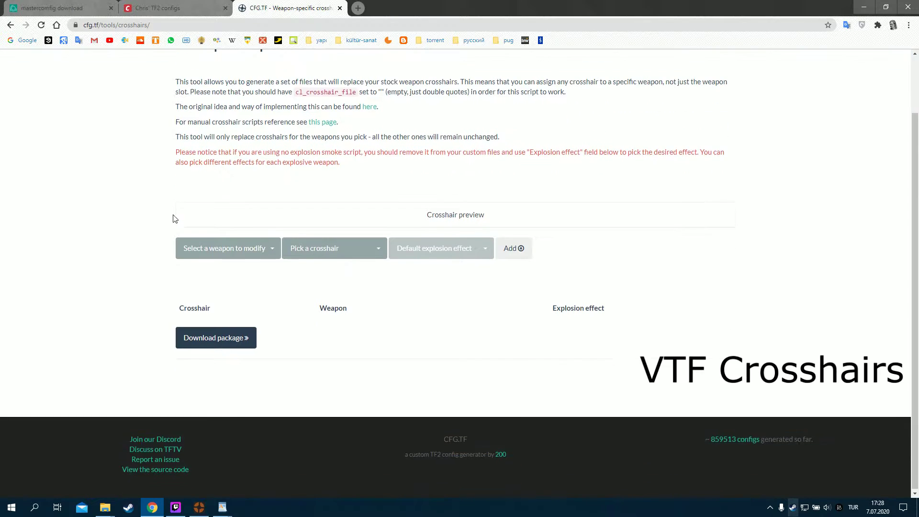
scroll(469, 220, up, 1)
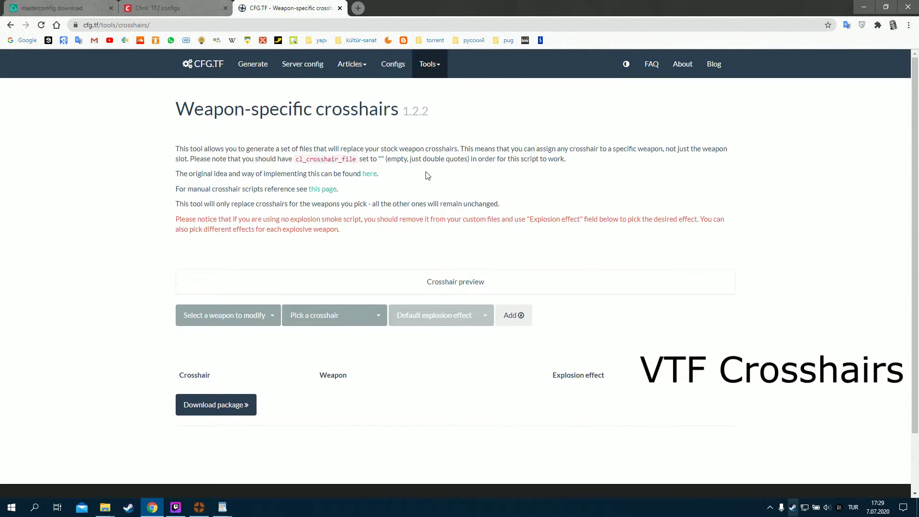
scroll(214, 209, down, 2)
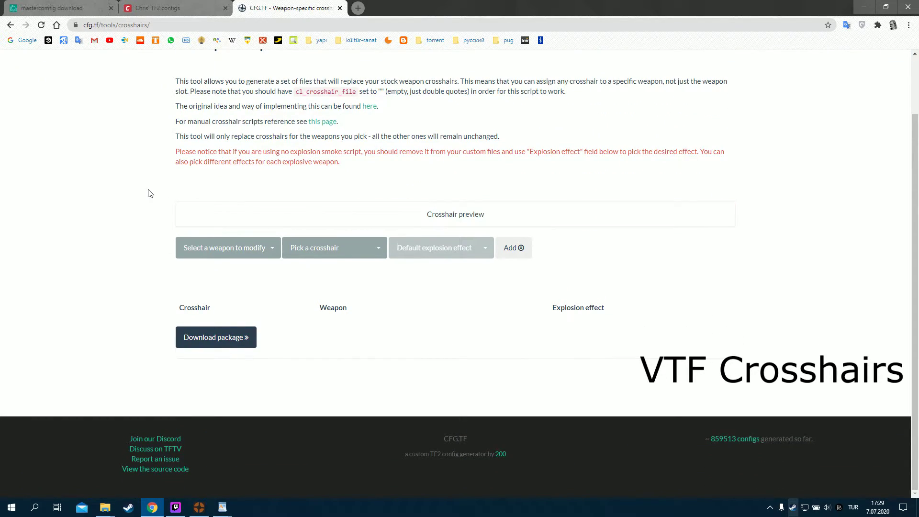
click(241, 248)
scroll(232, 431, down, 1)
scroll(229, 373, up, 1)
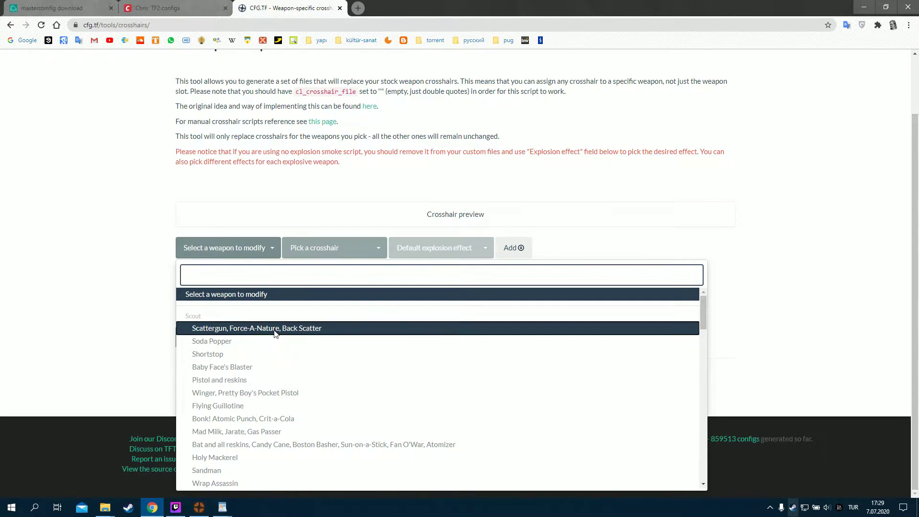
click(282, 329)
click(336, 248)
scroll(330, 335, down, 15)
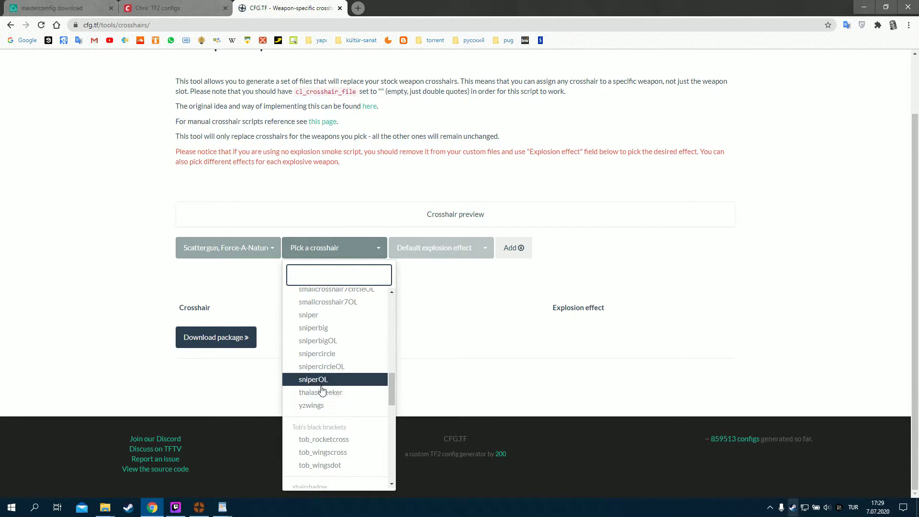
click(325, 392)
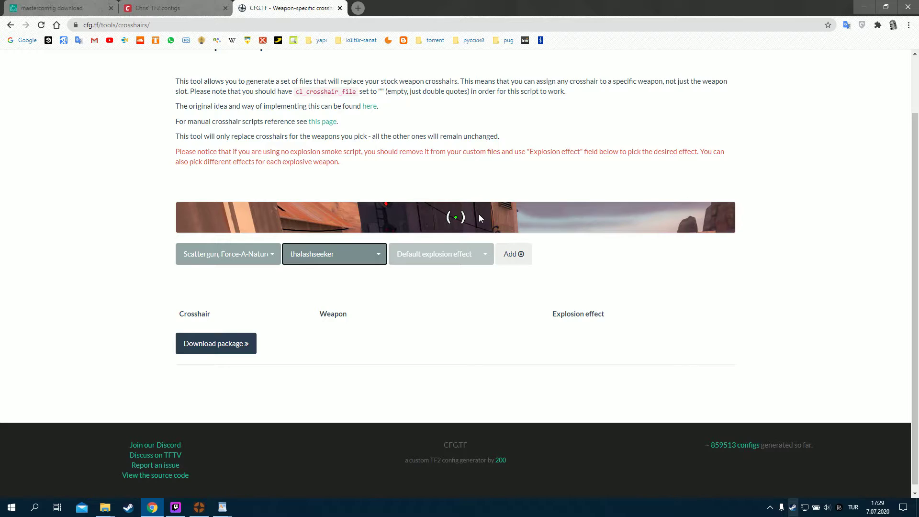
Switch the weapon to Soda Popper and the crosshair to sniper, and try to add the pair
click(250, 258)
click(227, 350)
click(230, 254)
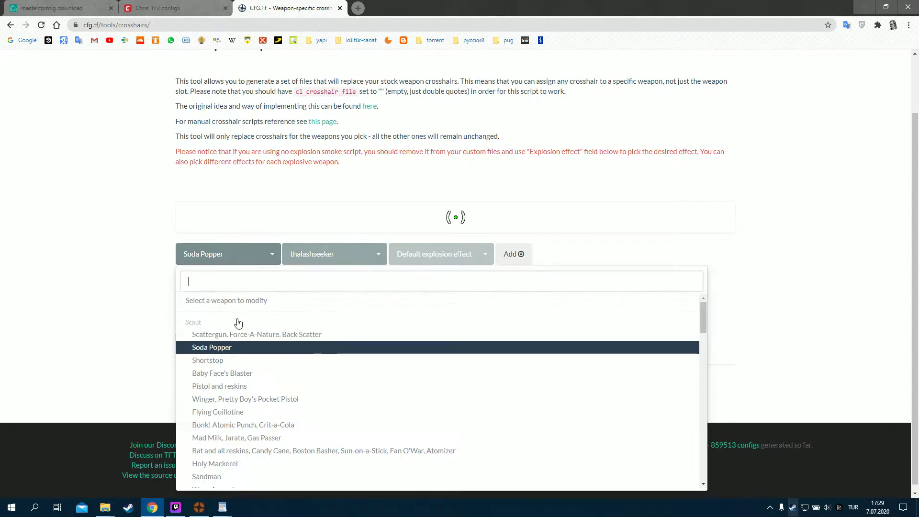
click(236, 347)
click(329, 257)
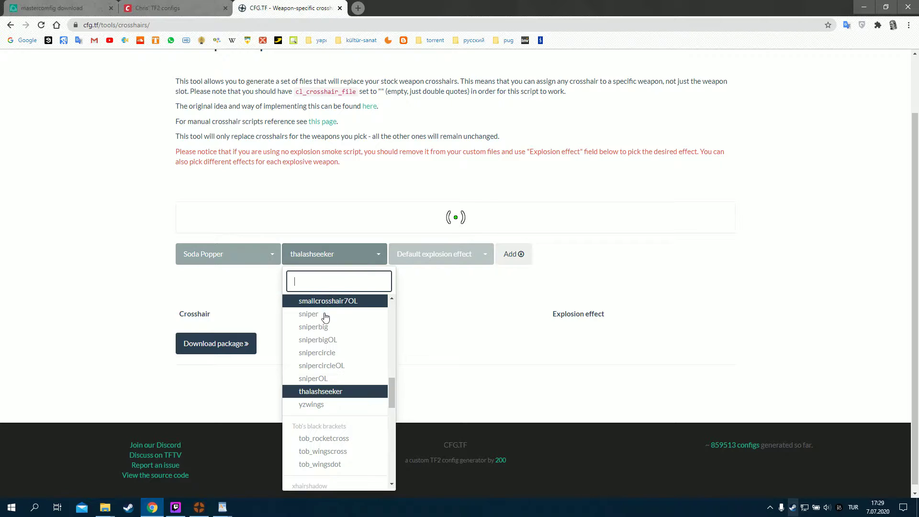
click(318, 315)
click(514, 252)
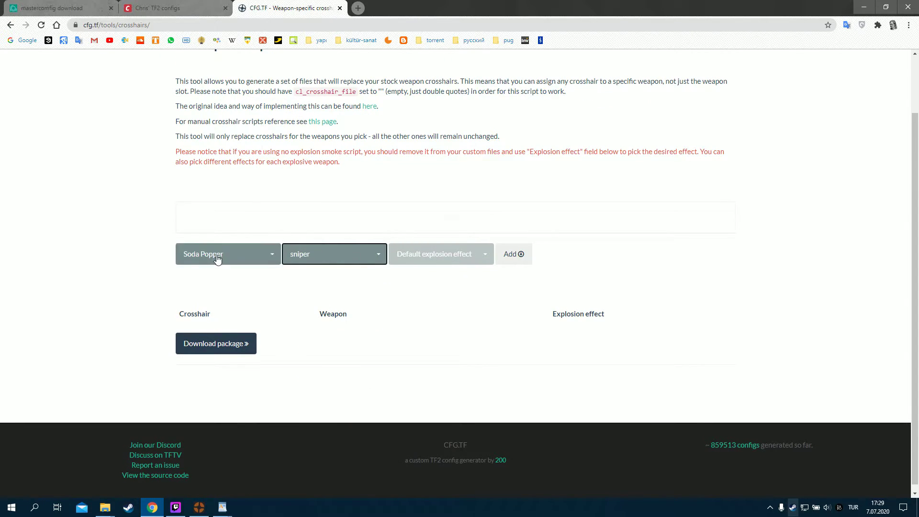
Add the thalashseeker crosshair for Scattergun, Force-A-Nature, Back Scatter to the crosshair list
click(217, 248)
click(221, 125)
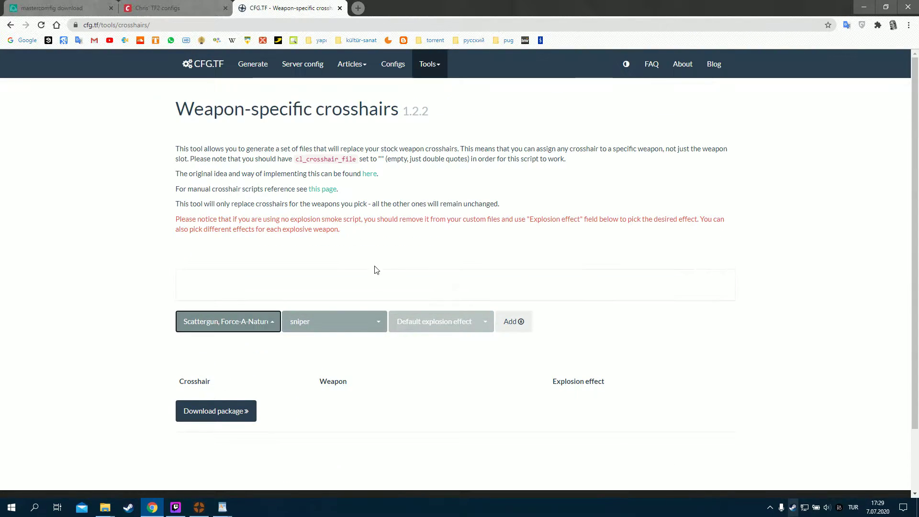
click(328, 325)
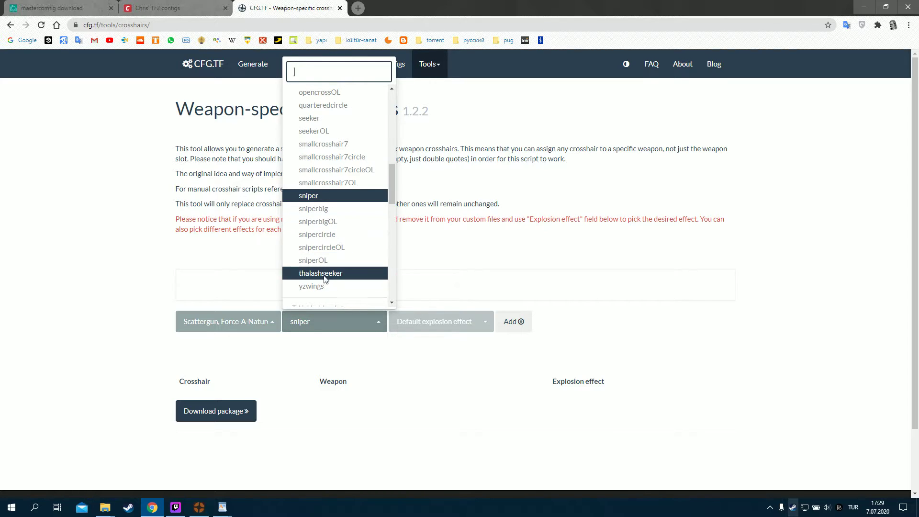
click(351, 273)
click(514, 322)
scroll(542, 392, down, 1)
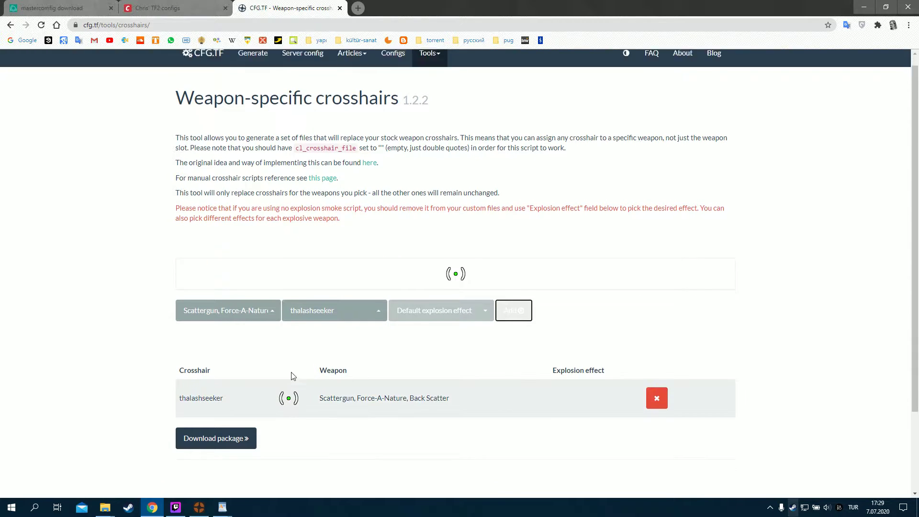
Select the Rocket Launcher, Black Box, Original, Liberty Launcher, Beggar's Bazooka group and give it the tob_wingscross crosshair
click(235, 273)
scroll(257, 335, down, 6)
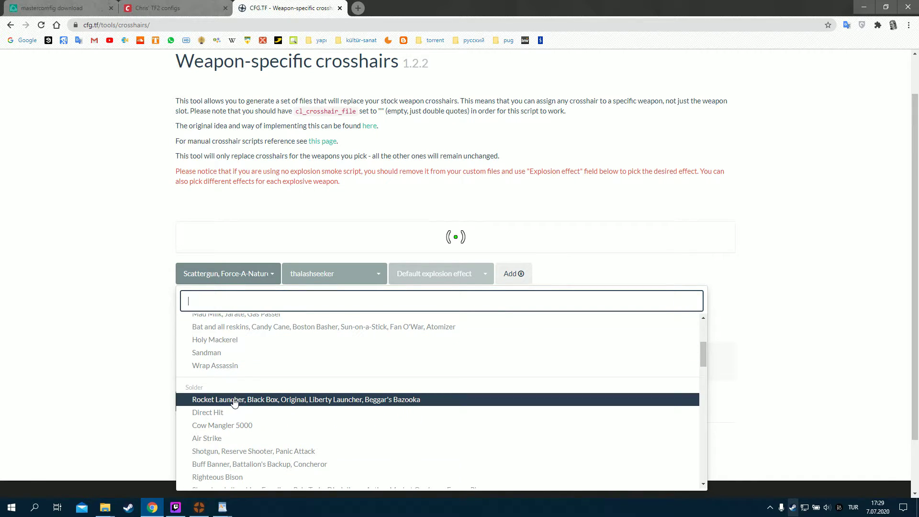
click(234, 400)
click(324, 274)
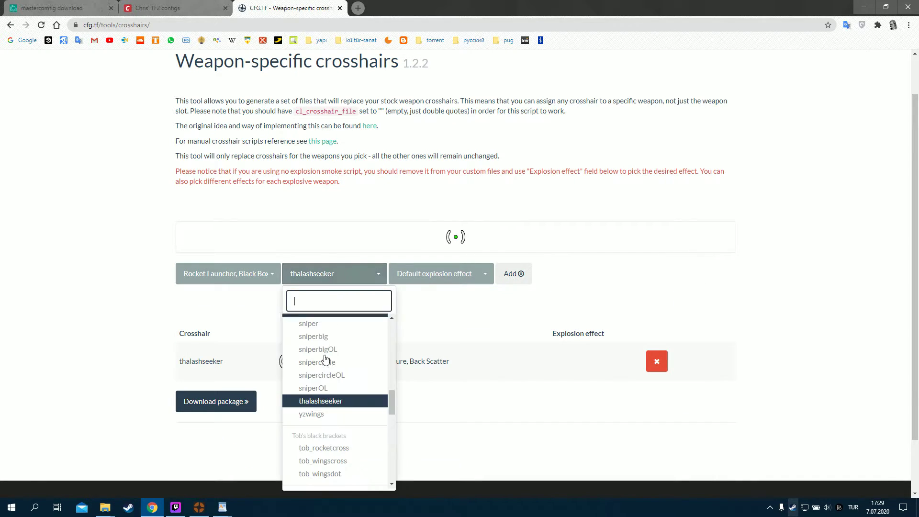
scroll(320, 412, down, 1)
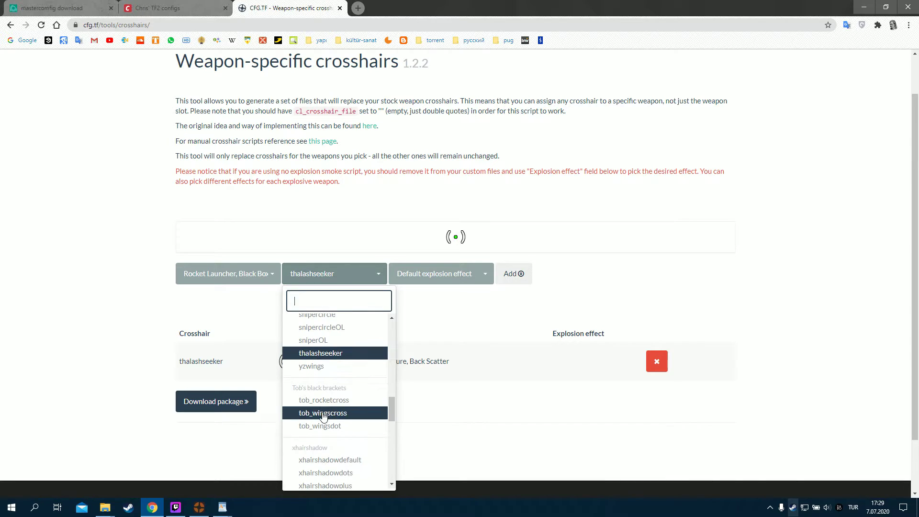
click(318, 412)
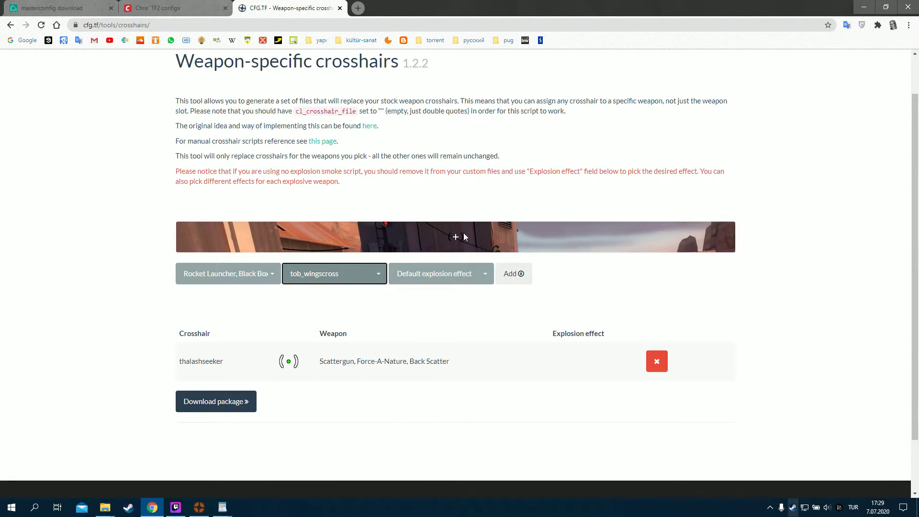
Set the rocket launcher group's explosion effect to Electric Shock and look over the other available effects
click(470, 276)
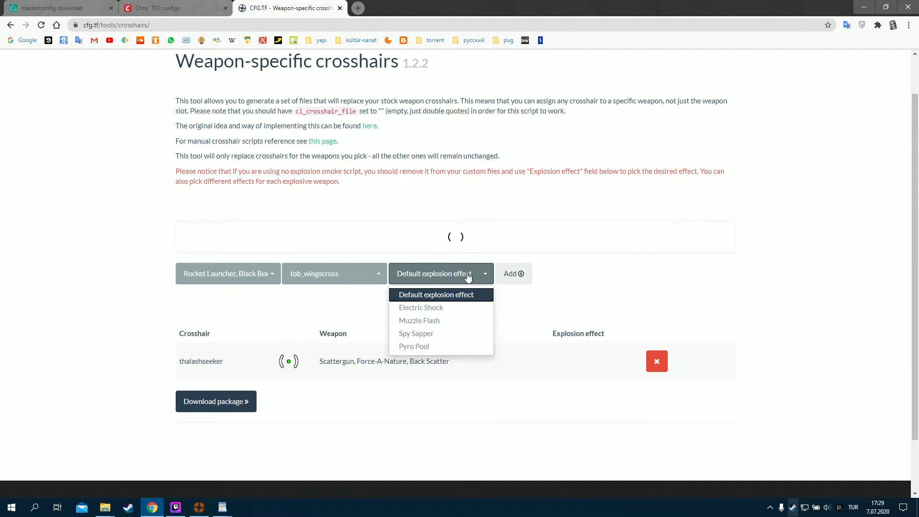
click(453, 307)
click(455, 279)
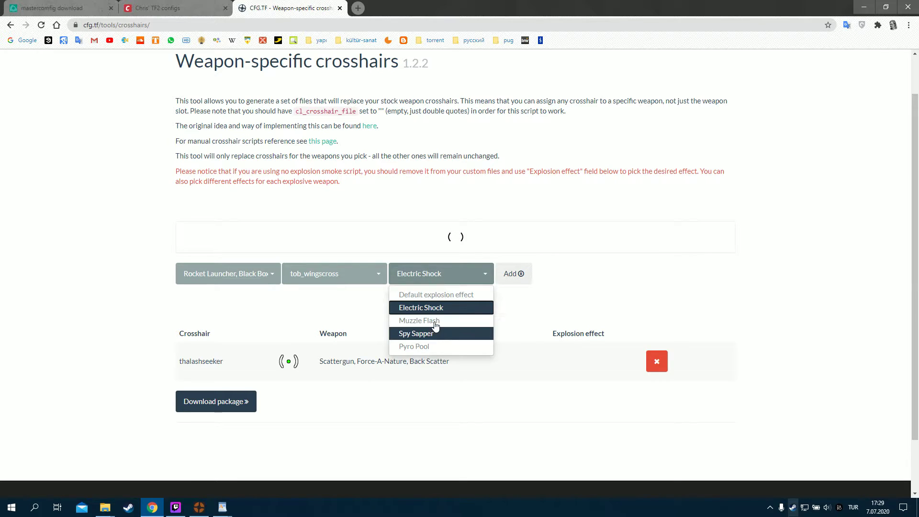
scroll(267, 76, up, 1)
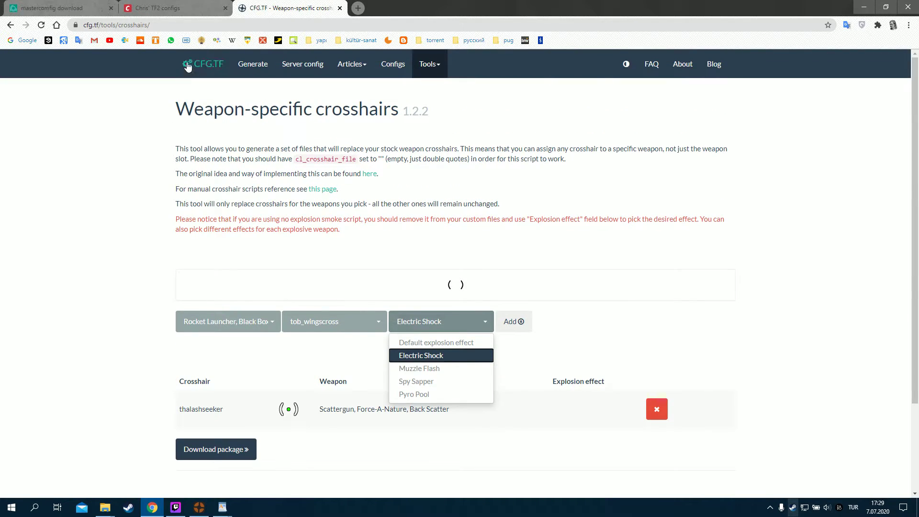
Open the CFG.TF home page in a new tab and go to the config generator's Custom files settings
click(203, 64)
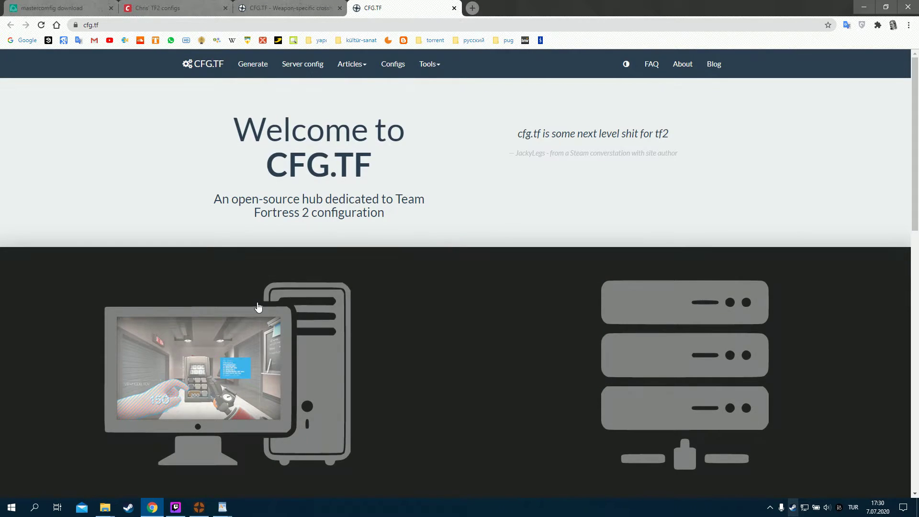
click(247, 334)
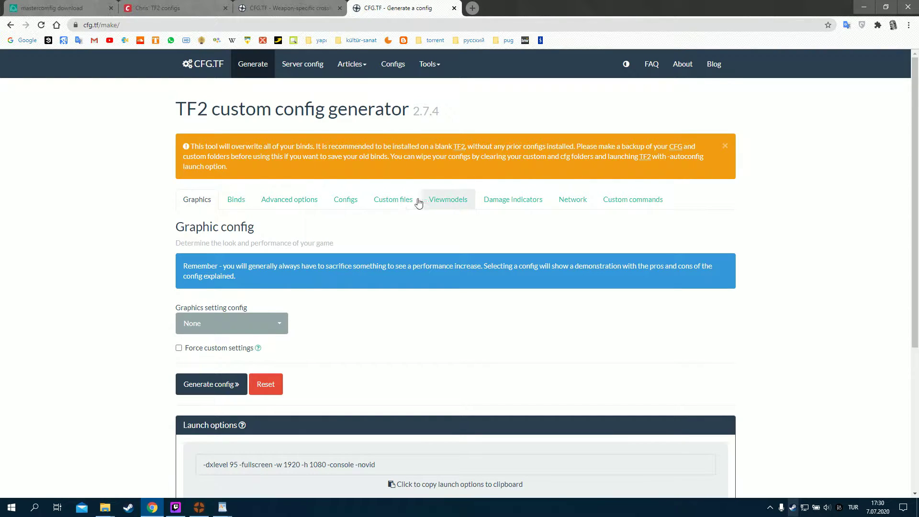
click(308, 203)
click(354, 204)
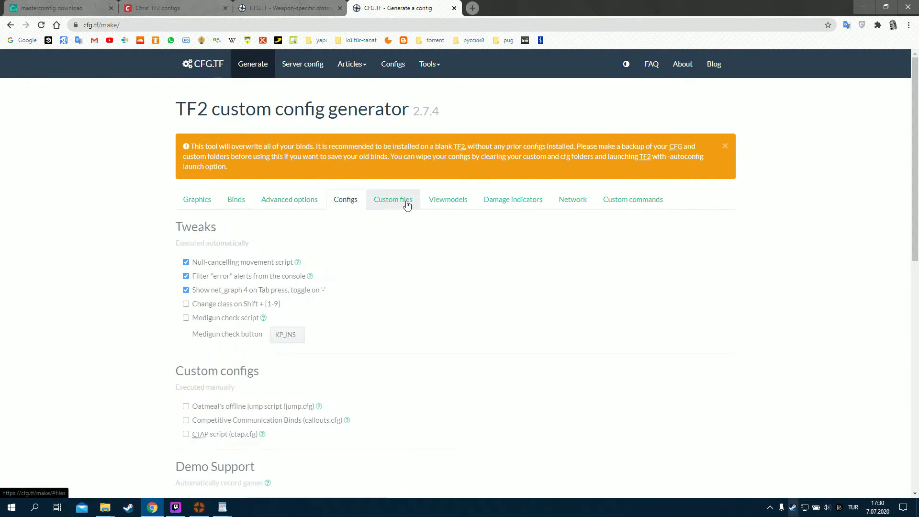
click(407, 201)
scroll(258, 257, down, 1)
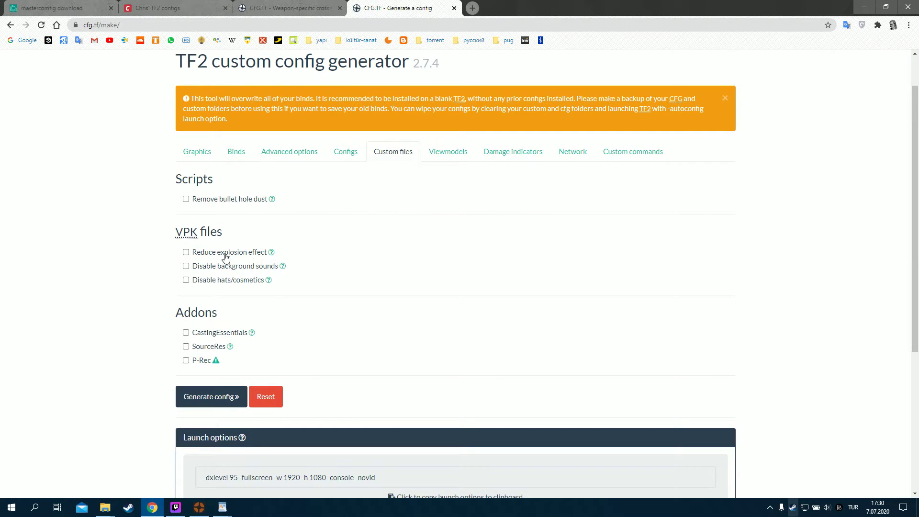
Enable Reduce explosion effect, preview Muzzle Flash, Electric Shock and Pyro Pool, and leave Electric Shock selected
click(250, 254)
scroll(221, 244, down, 1)
click(223, 258)
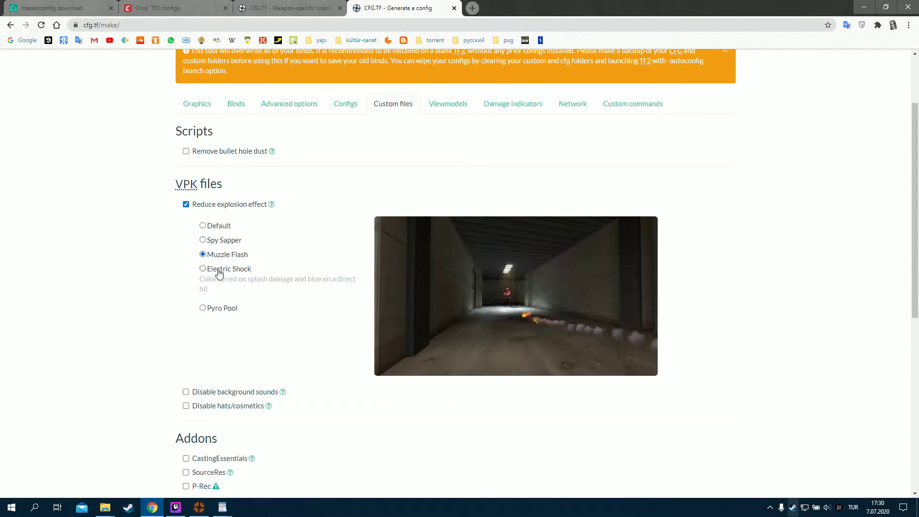
click(217, 269)
click(217, 307)
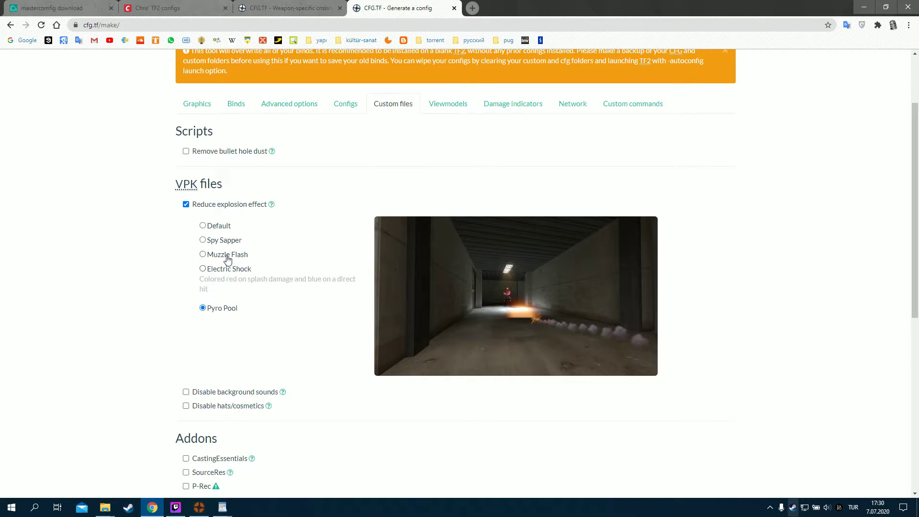
click(227, 257)
click(223, 270)
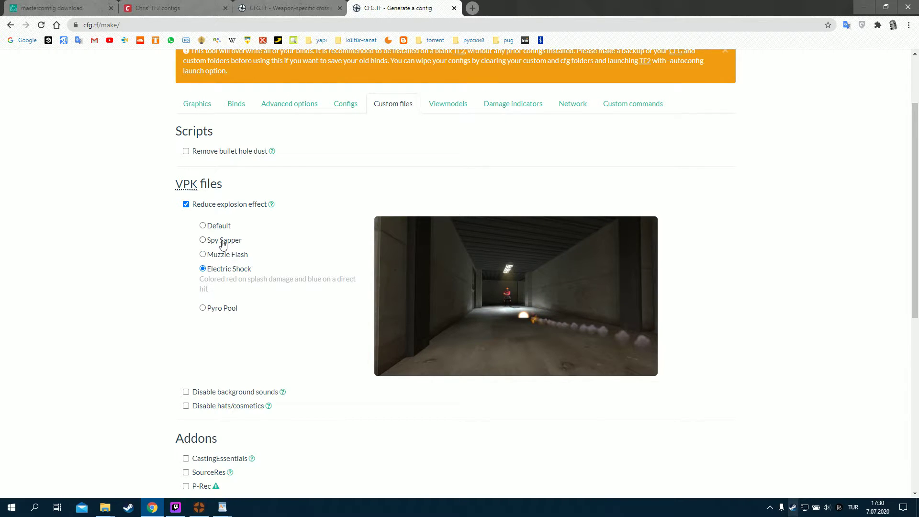
Preview the Spy Sapper effect in the config generator, set it for the rocket launcher group and add that entry to the crosshair list
click(224, 242)
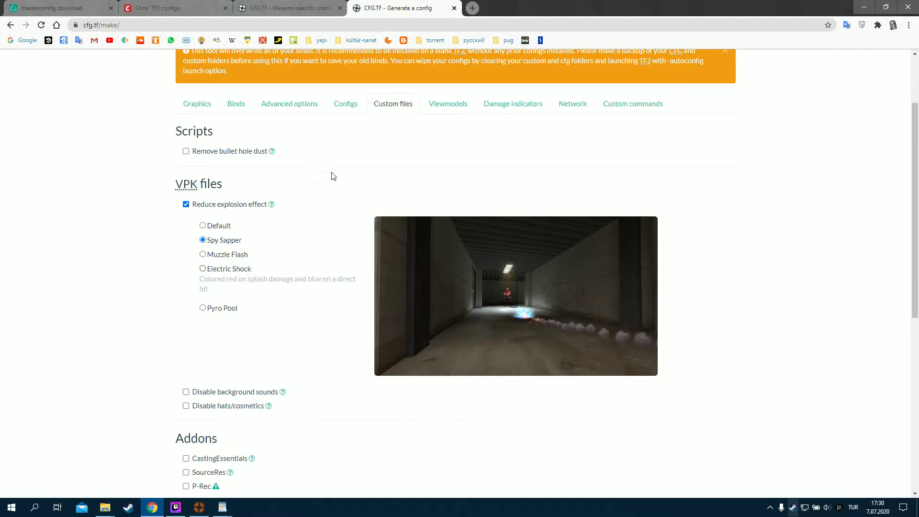
click(293, 6)
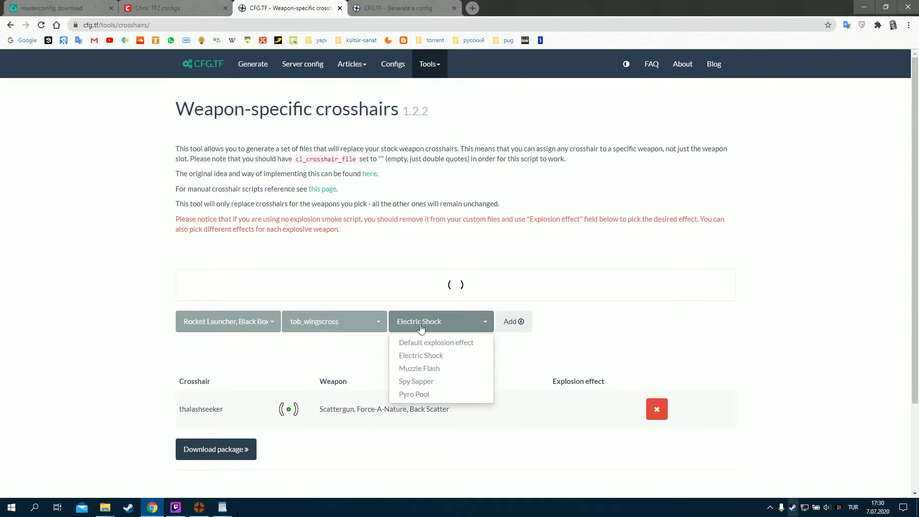
click(414, 381)
click(522, 327)
scroll(517, 322, down, 1)
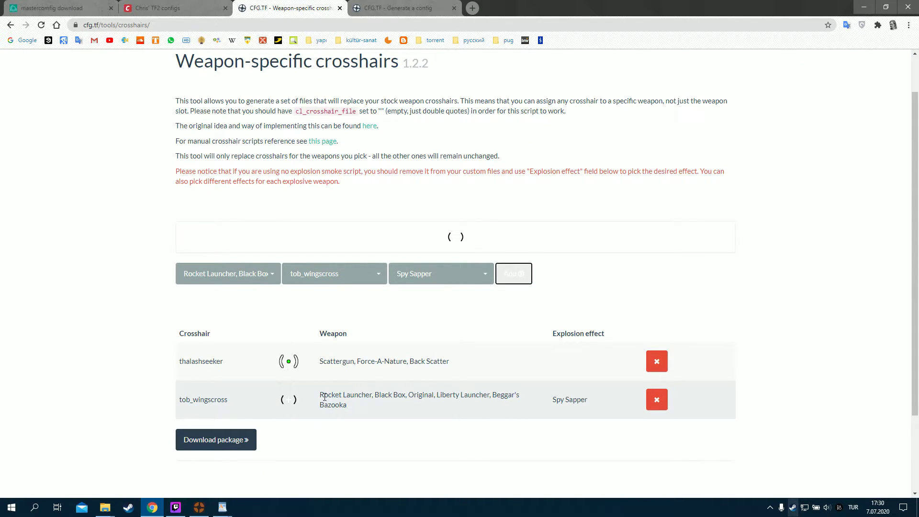
drag(323, 396, 361, 415)
Choose the Pistol as the weapon and check which explosion effect and crosshair choices it offers
click(242, 280)
scroll(287, 369, down, 1)
scroll(286, 375, down, 12)
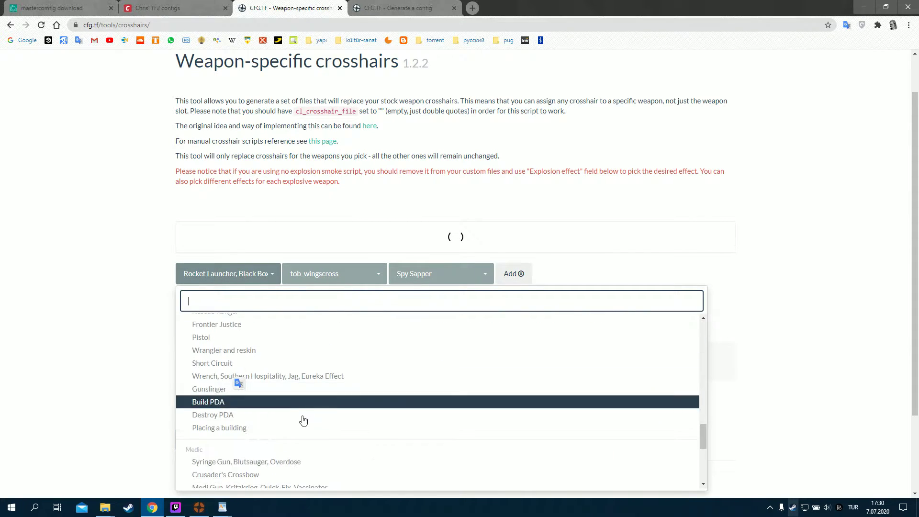
scroll(258, 392, up, 6)
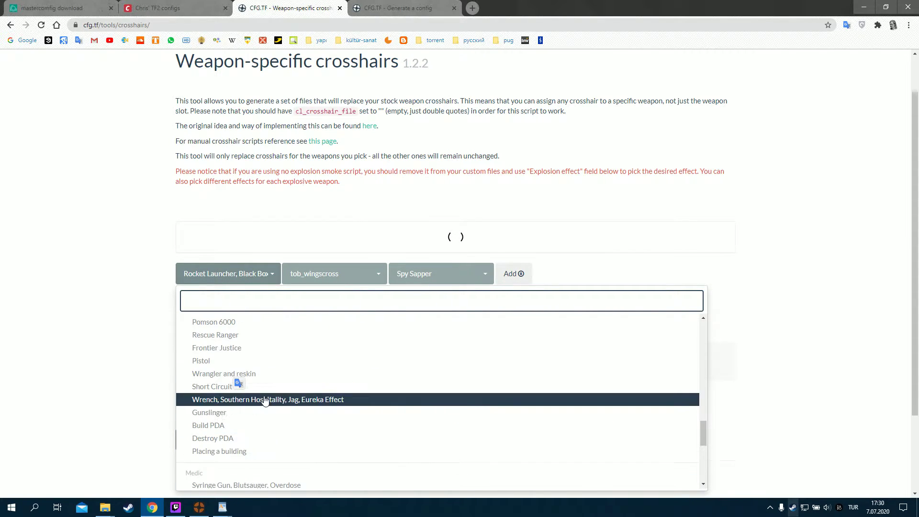
click(273, 363)
click(464, 273)
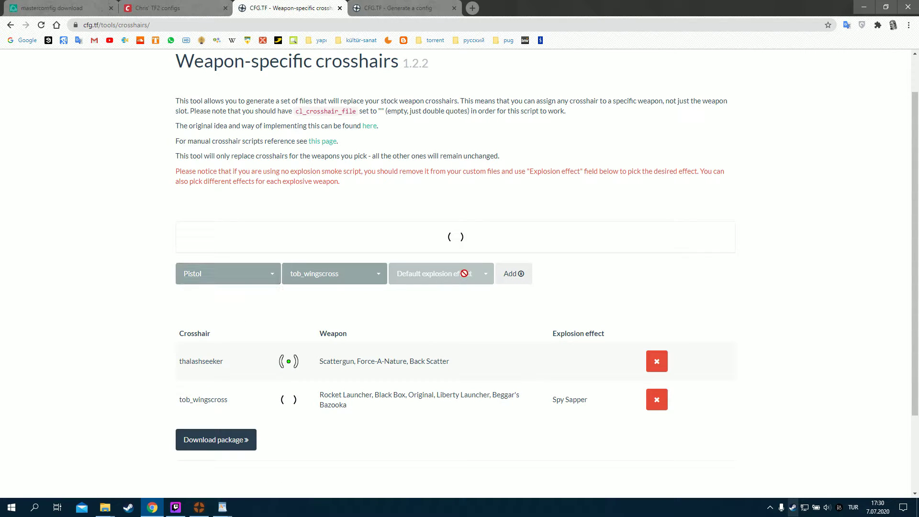
click(339, 273)
click(114, 252)
Download the crosshair package, open crosshairs.zip, and go up to the archive level containing the crosshairs folder
scroll(340, 380, down, 2)
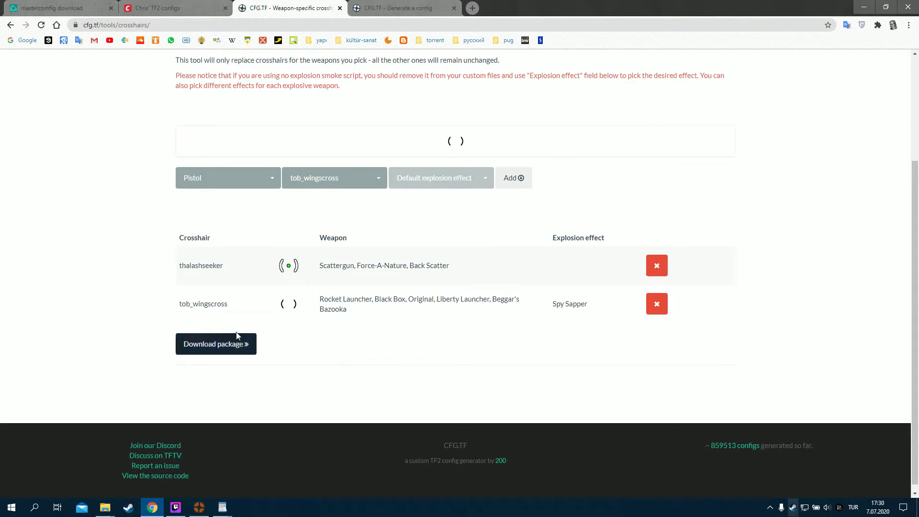
click(227, 349)
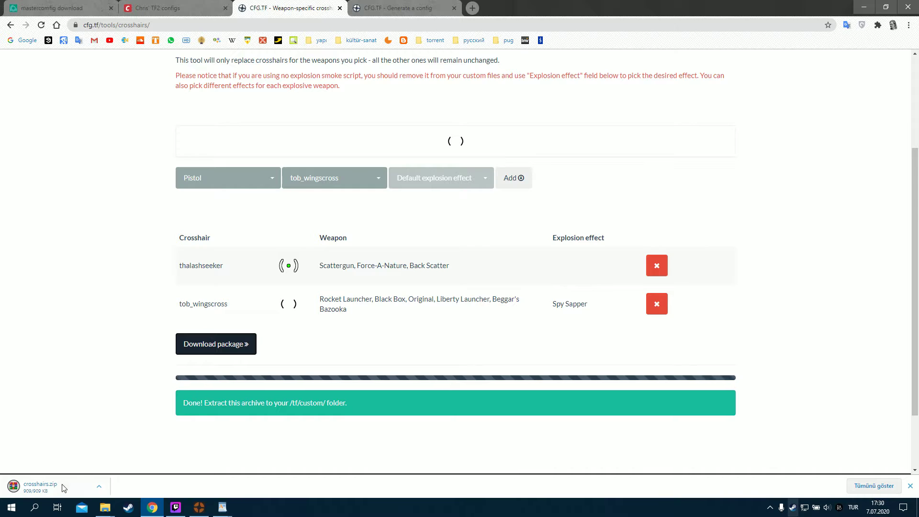
click(58, 484)
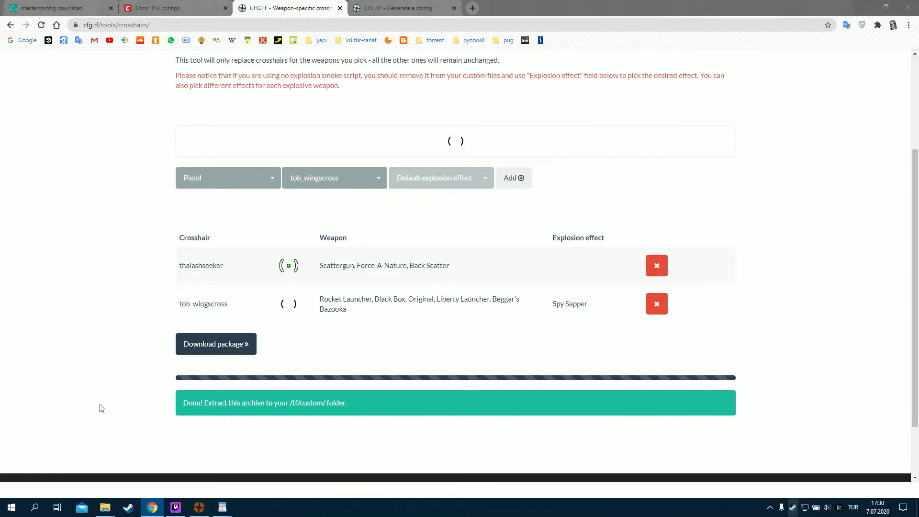
double_click(111, 185)
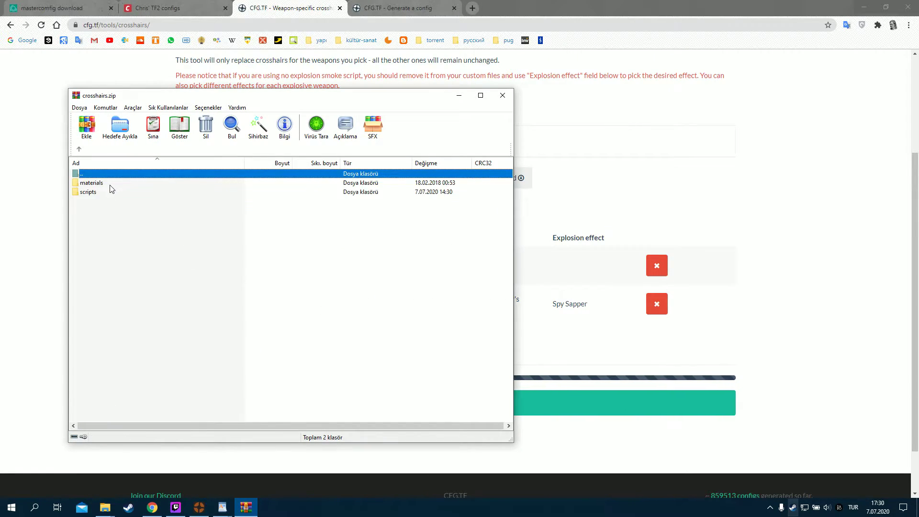
click(79, 151)
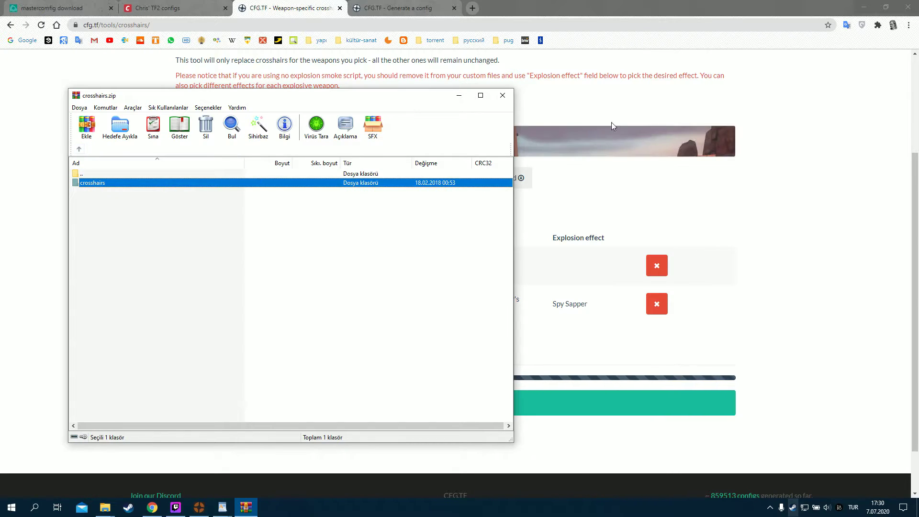
click(607, 93)
scroll(392, 202, up, 1)
scroll(392, 203, up, 3)
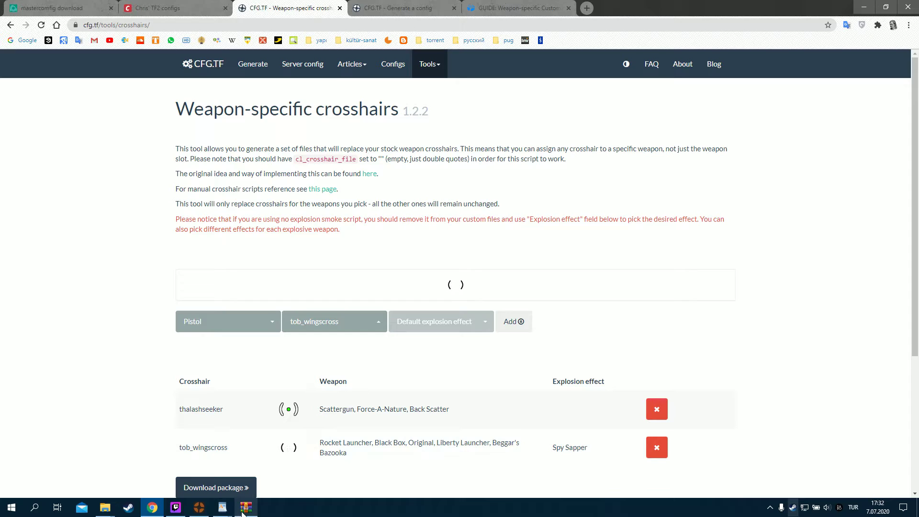
Extract the crosshairs folder from crosshairs.zip into Team Fortress 2's tf/custom folder and check the folder's contents
click(244, 509)
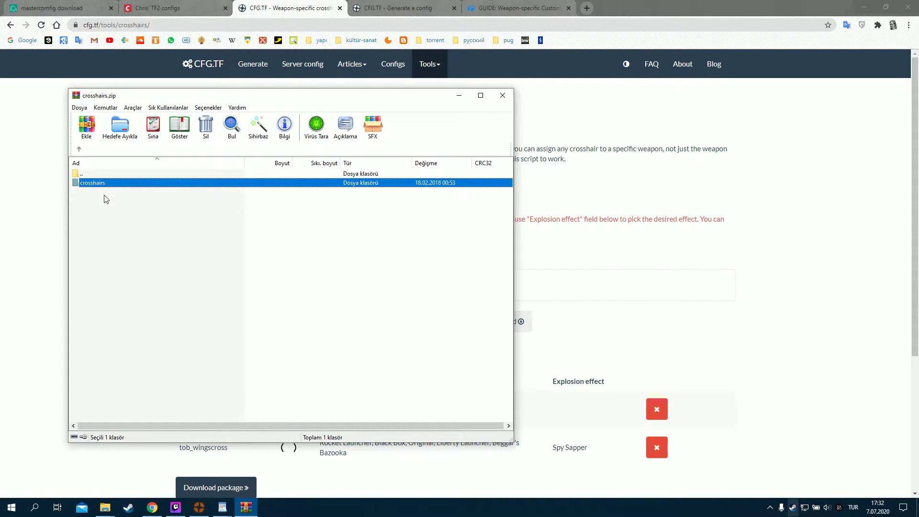
click(105, 508)
click(81, 485)
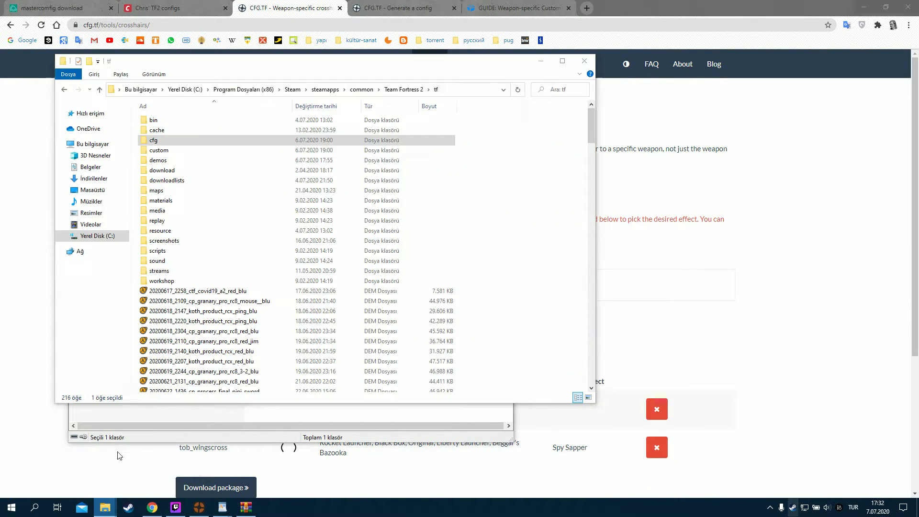
double_click(158, 151)
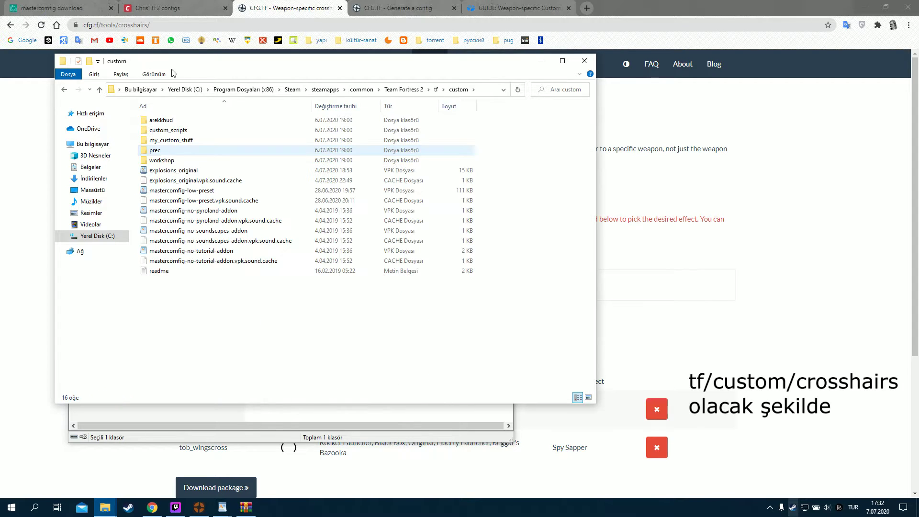
drag(187, 68, 373, 109)
click(154, 238)
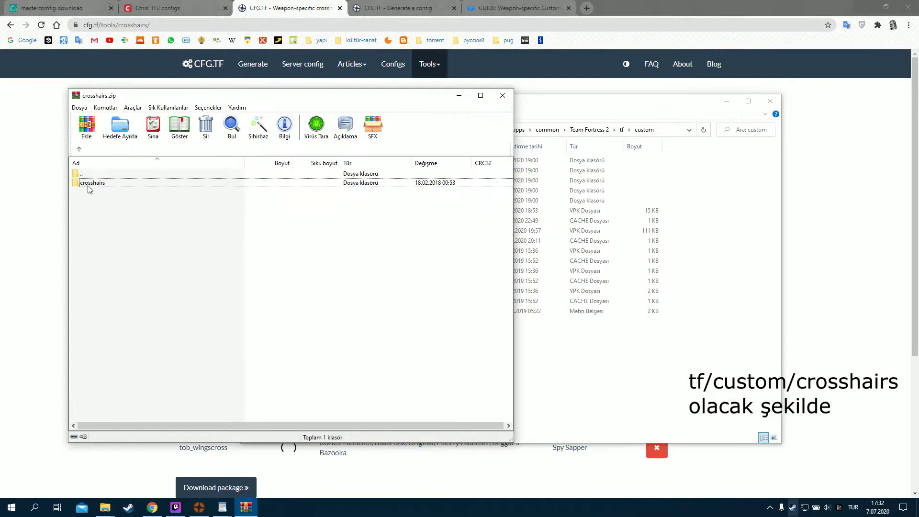
click(91, 183)
drag(91, 183, 577, 395)
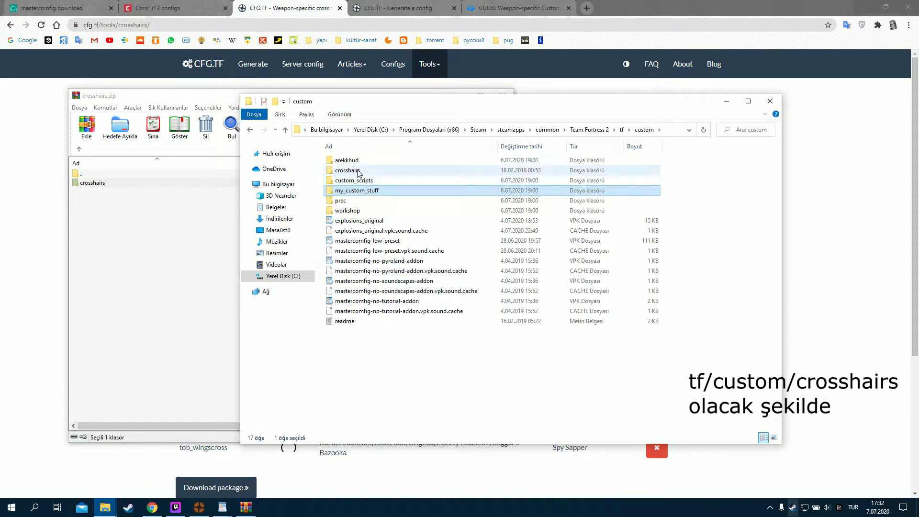
double_click(357, 170)
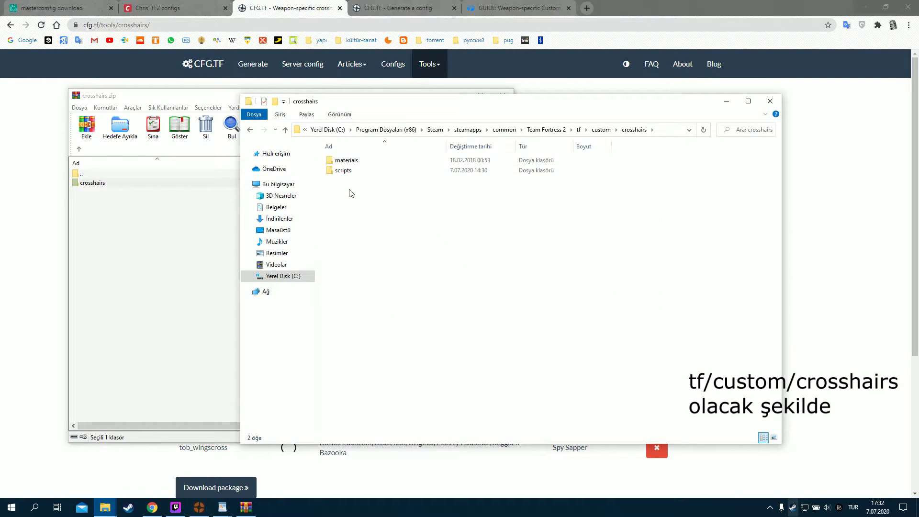
key(BackSpace)
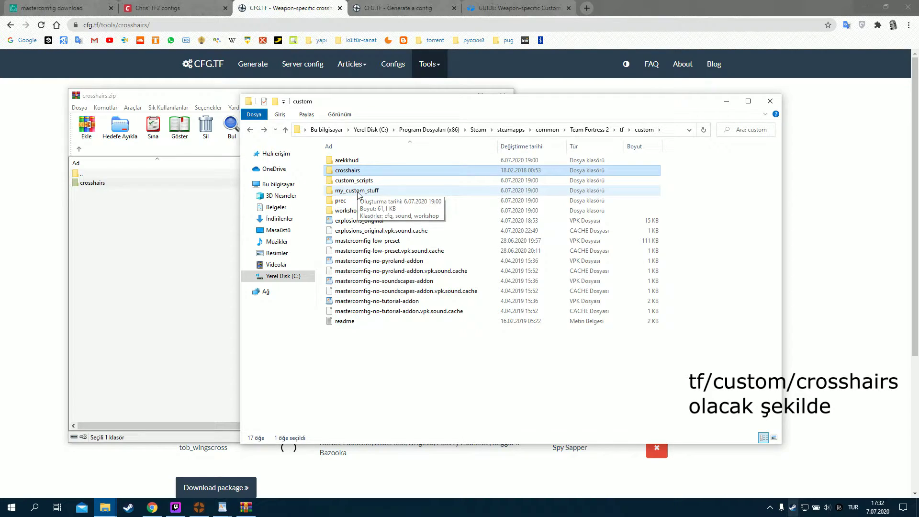
Place a copy of the crosshairs folder in my_custom_stuff, close the archive, and permanently delete that copy
double_click(357, 191)
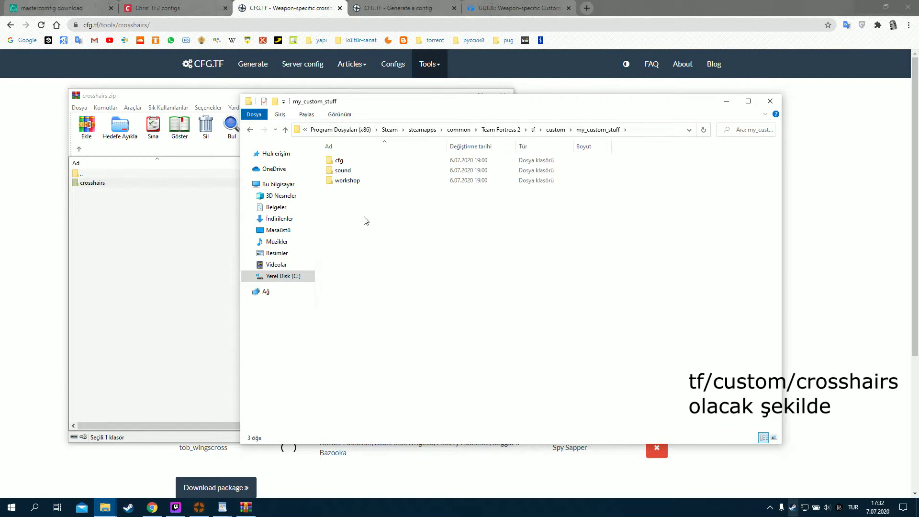
key(ctrl+v)
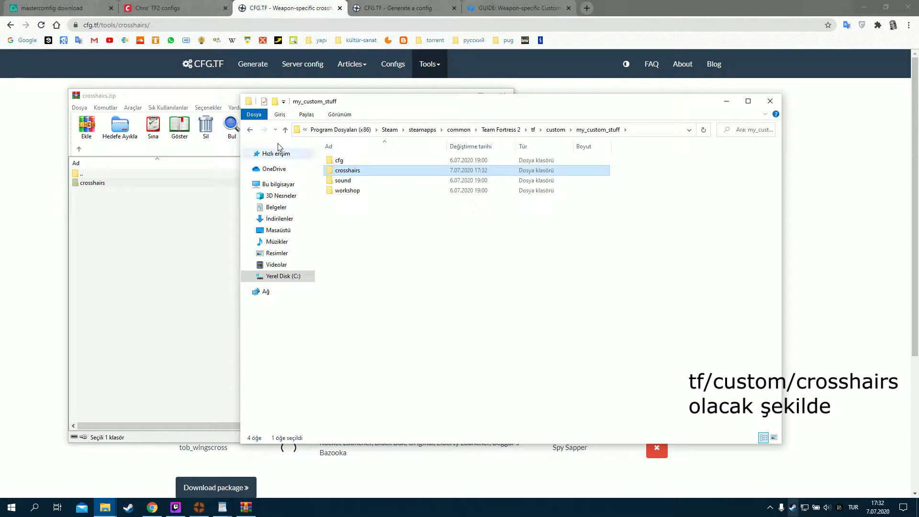
click(498, 90)
key(Escape)
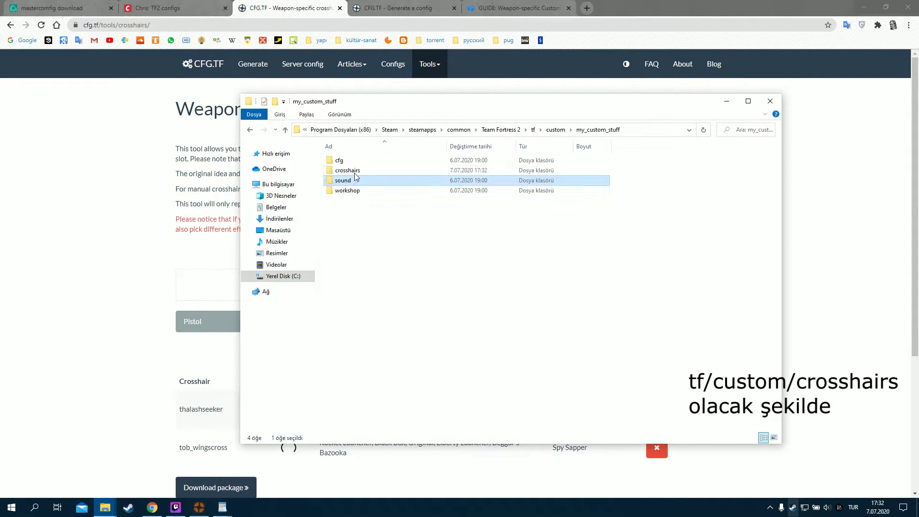
key(shift+Delete)
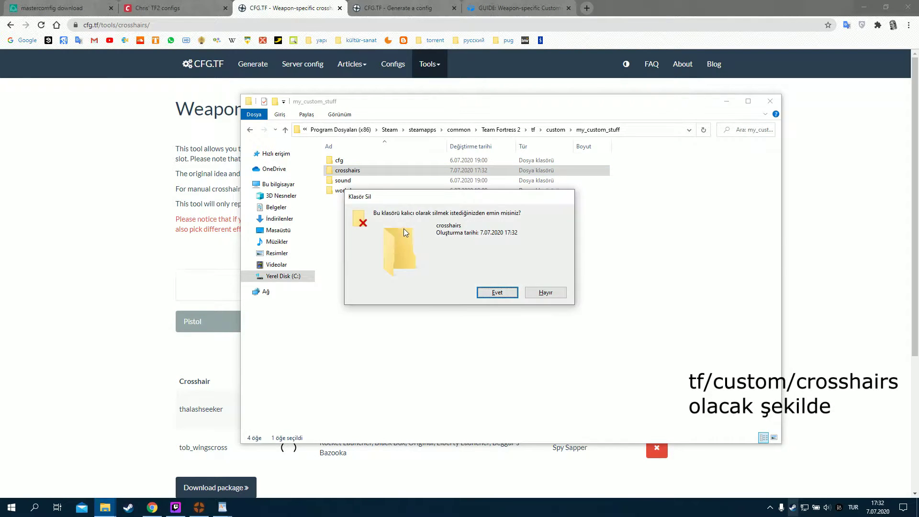
key(Return)
key(BackSpace)
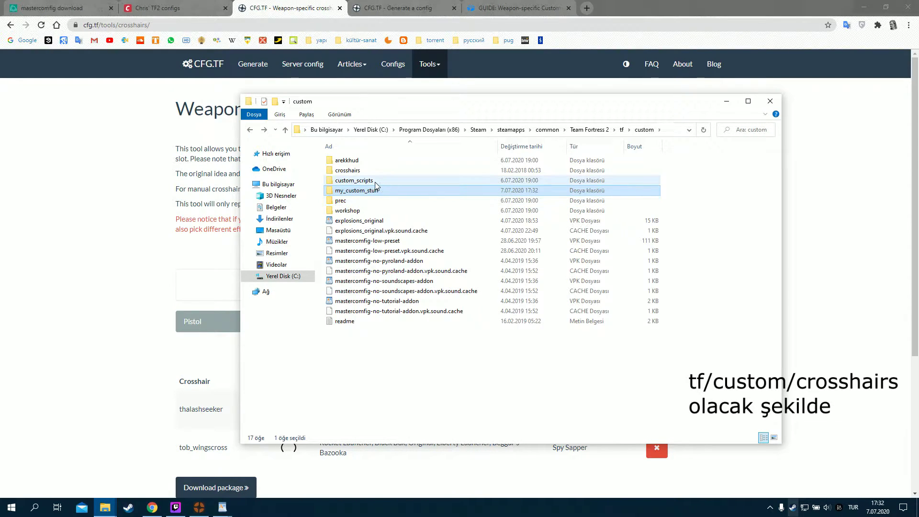
Look at the crosshairs folder in custom and review the usage notes on the weapon-specific crosshairs page
double_click(357, 172)
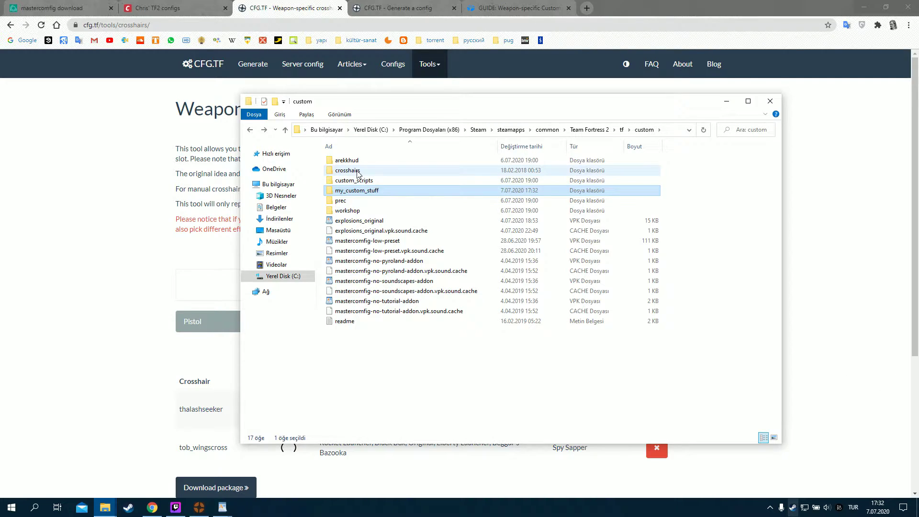
key(Return)
drag(142, 183, 389, 185)
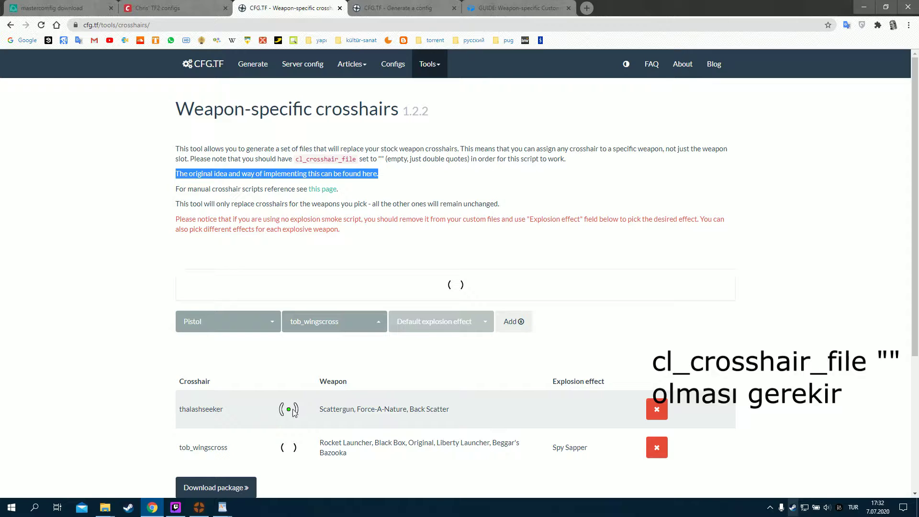
click(216, 488)
scroll(216, 479, down, 2)
Open the scout config file from the cfg folder inside tf/custom/my_custom_stuff
mouse_move(109, 509)
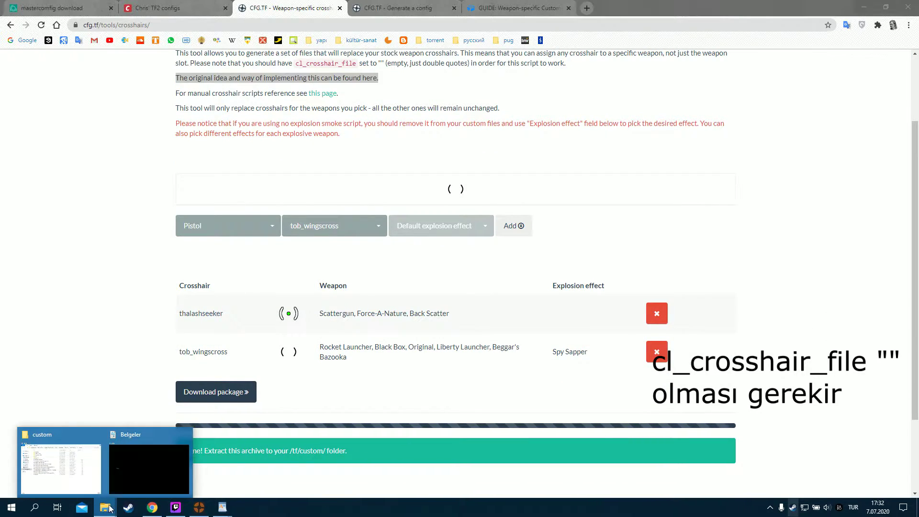
click(77, 470)
double_click(354, 180)
double_click(345, 162)
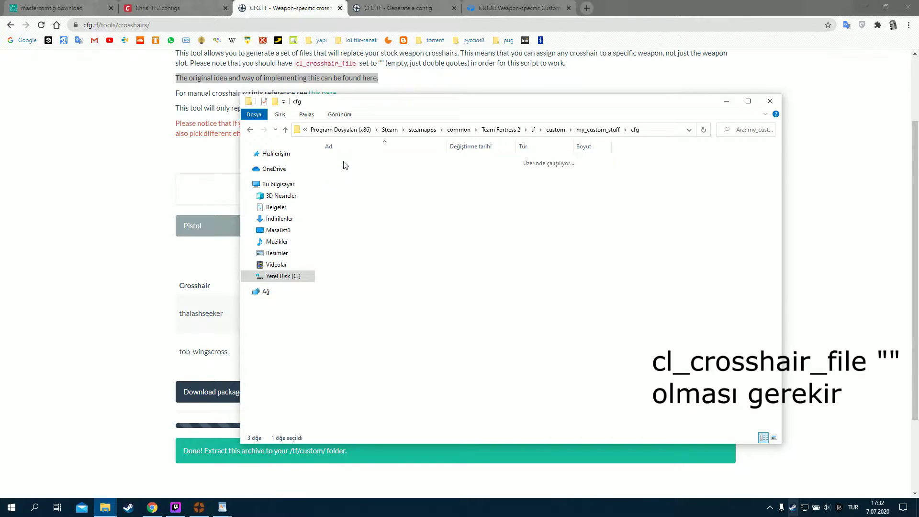
click(342, 281)
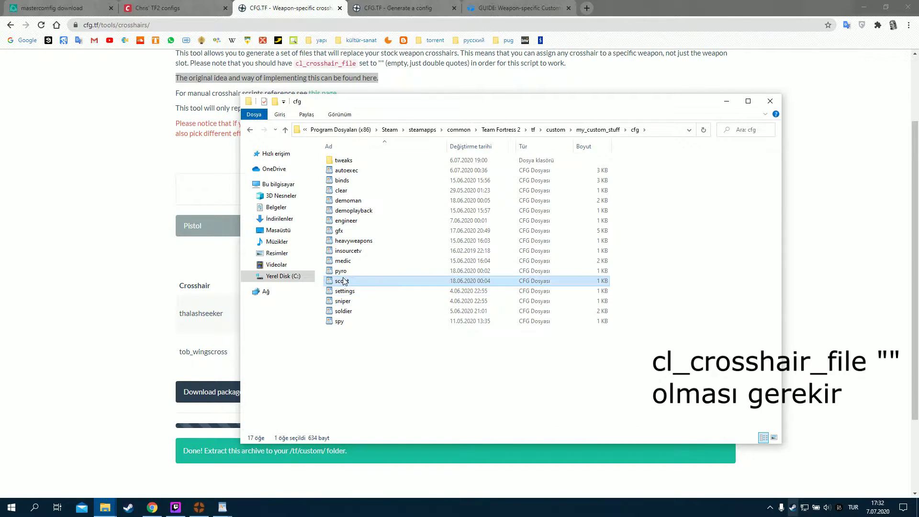
key(Return)
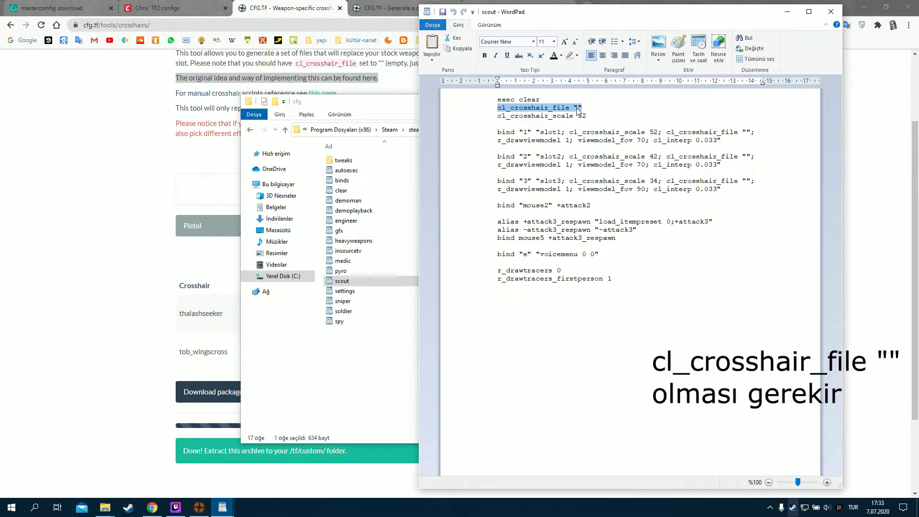
Try 7 and c as the scout config's first cl_crosshair_file value, and clear it back to empty quotes
click(578, 107)
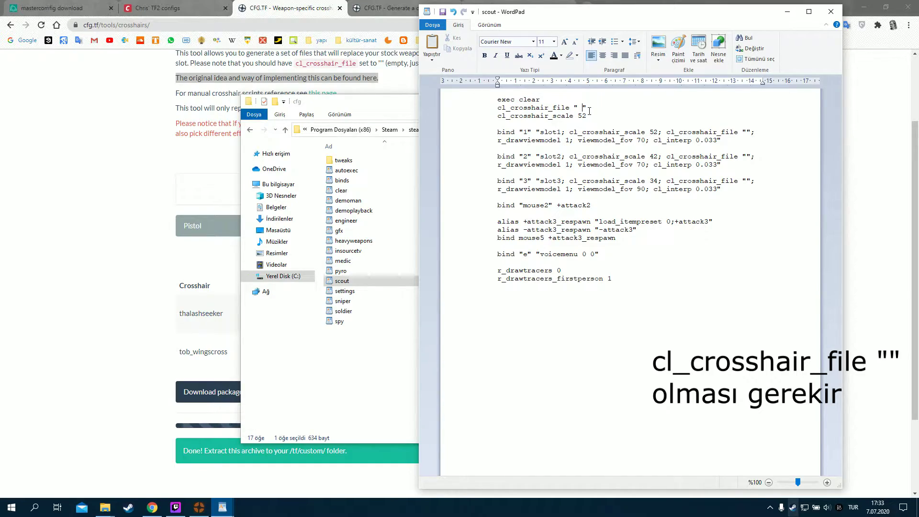
key(BackSpace)
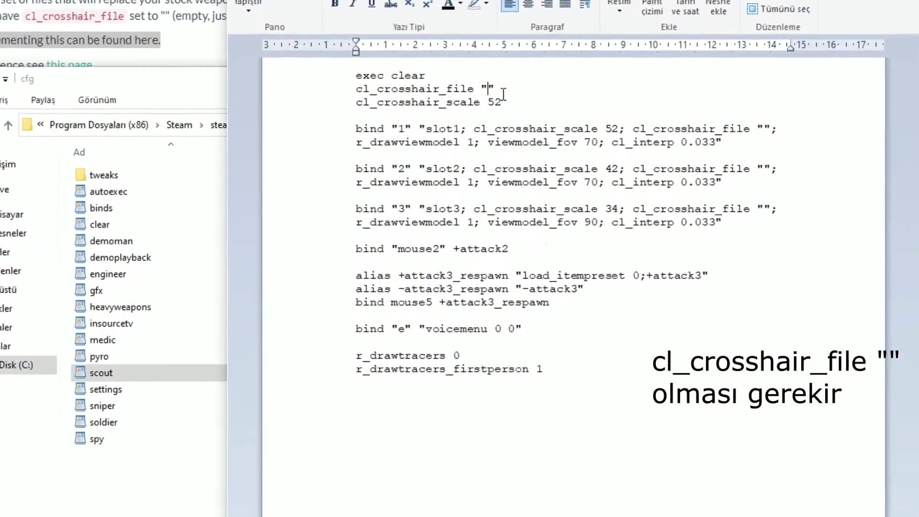
text(7)
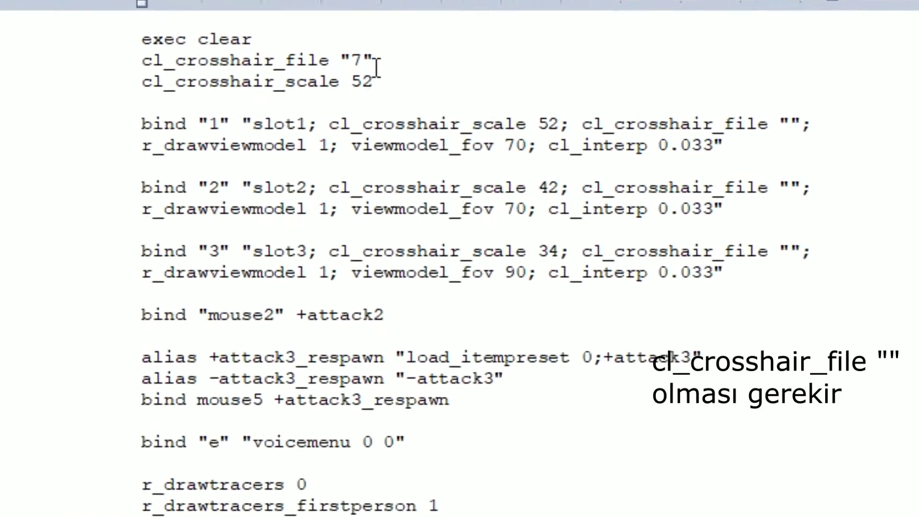
key(BackSpace)
text(c)
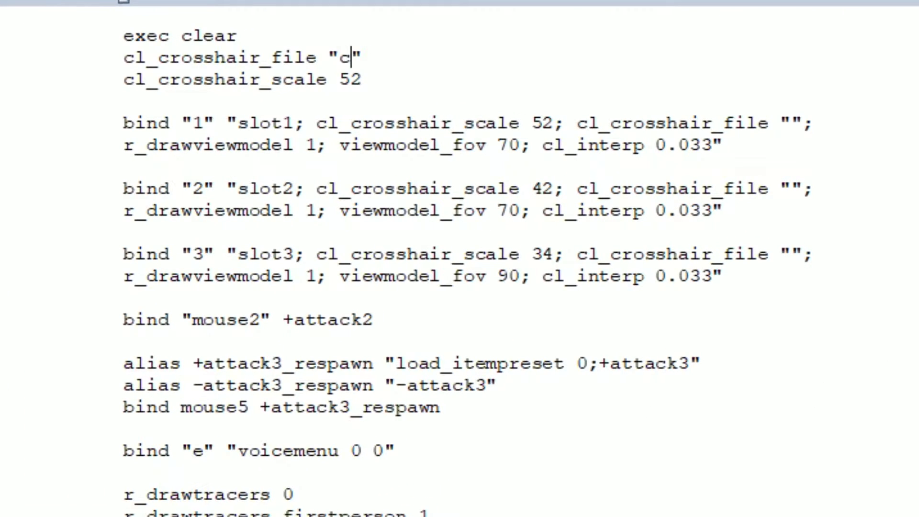
key(BackSpace)
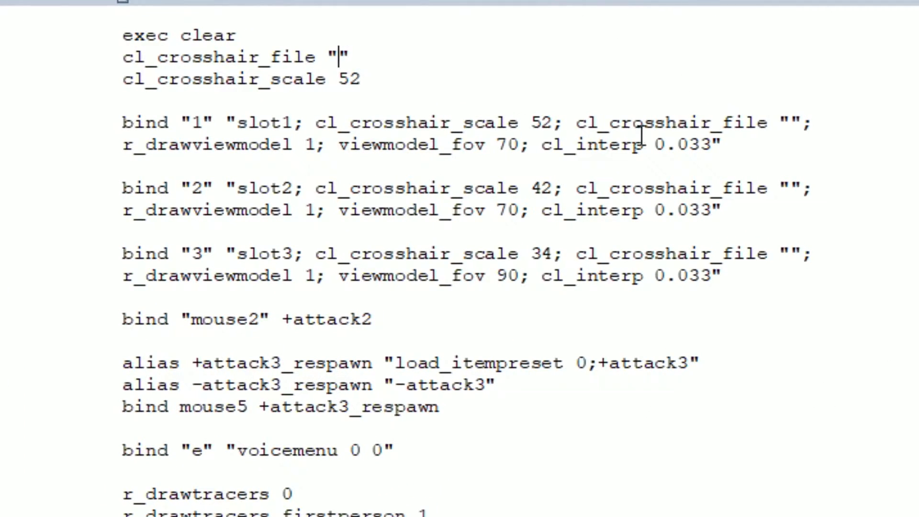
Compare another class config's slot crosshair settings with the scout config's empty cl_crosshair_file line, and close the scout config
key(alt+Tab)
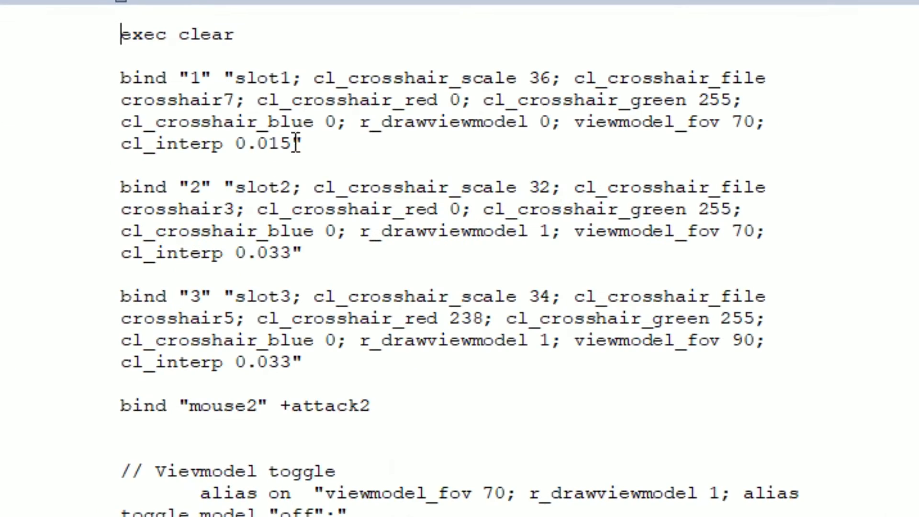
drag(233, 100, 574, 79)
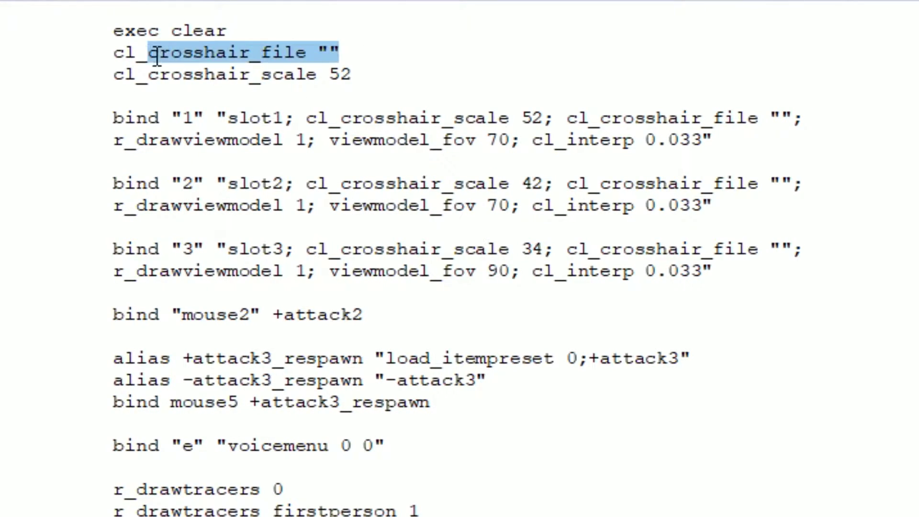
drag(157, 56, 120, 56)
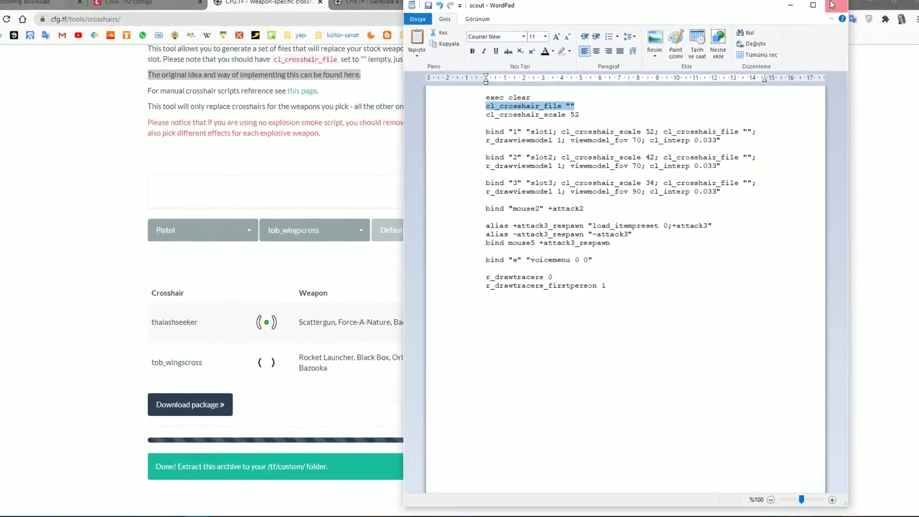
click(835, 4)
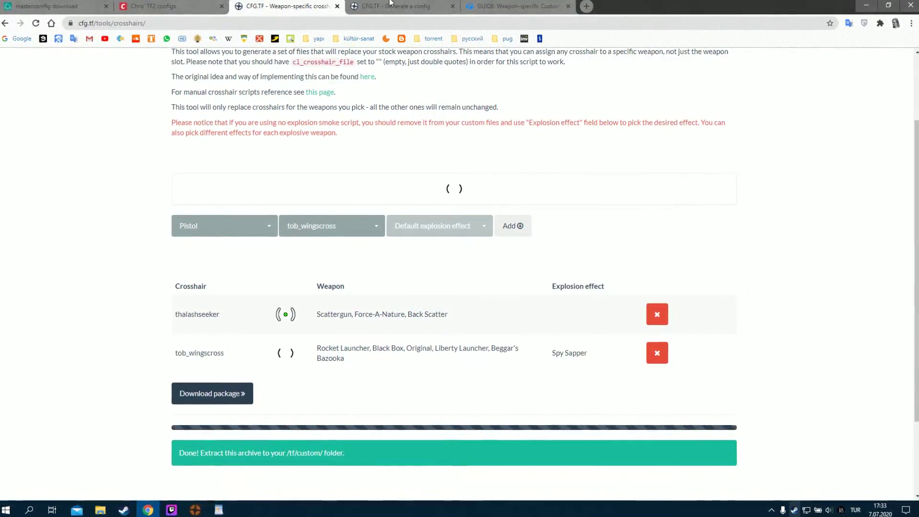
Close the weapon-specific crosshair guide page and review the Custom files options of the CFG.TF config generator
click(391, 5)
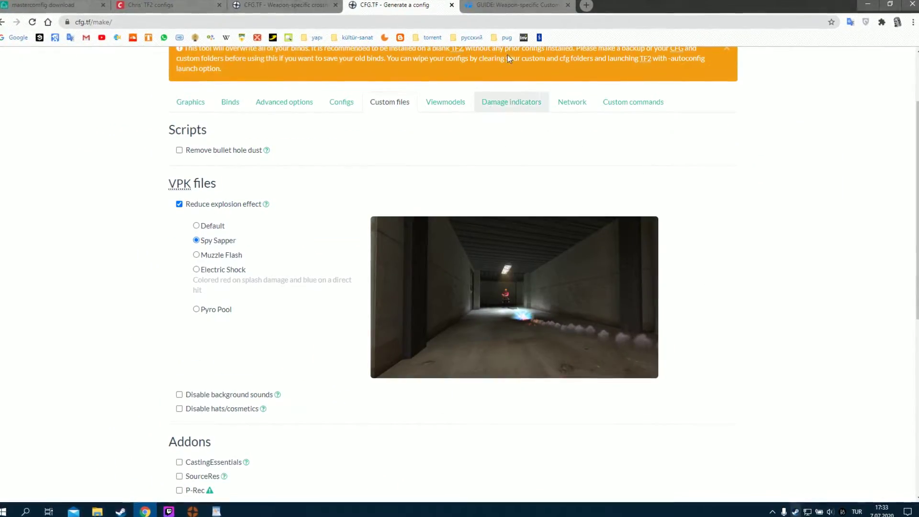
click(511, 4)
click(568, 4)
key(ctrl+Page_Up)
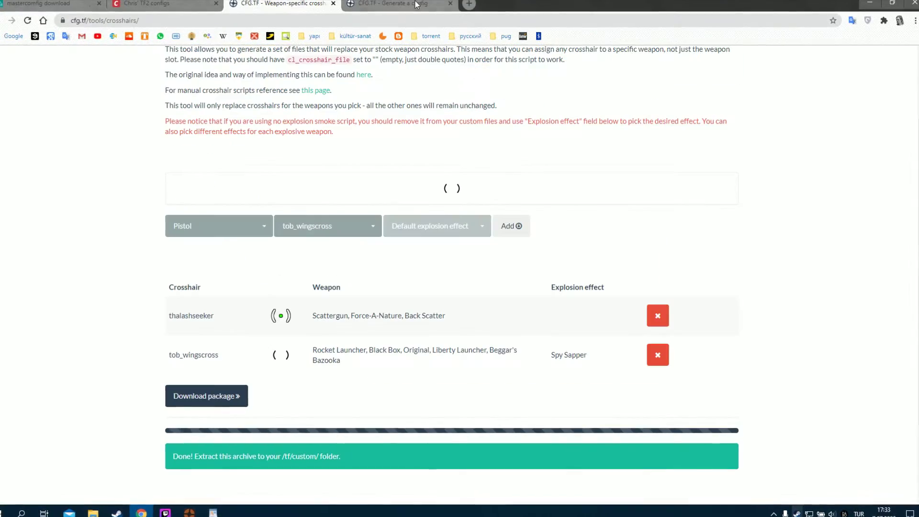
click(411, 3)
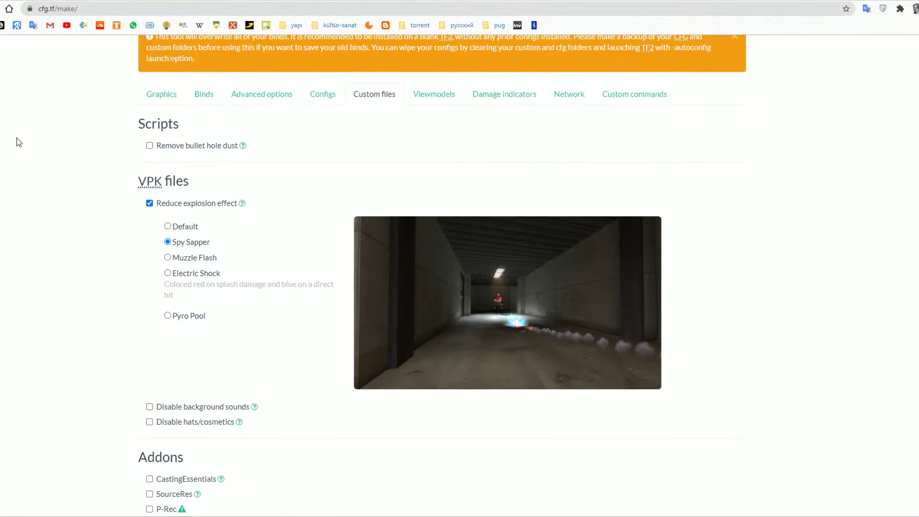
scroll(42, 135, down, 8)
scroll(41, 134, up, 10)
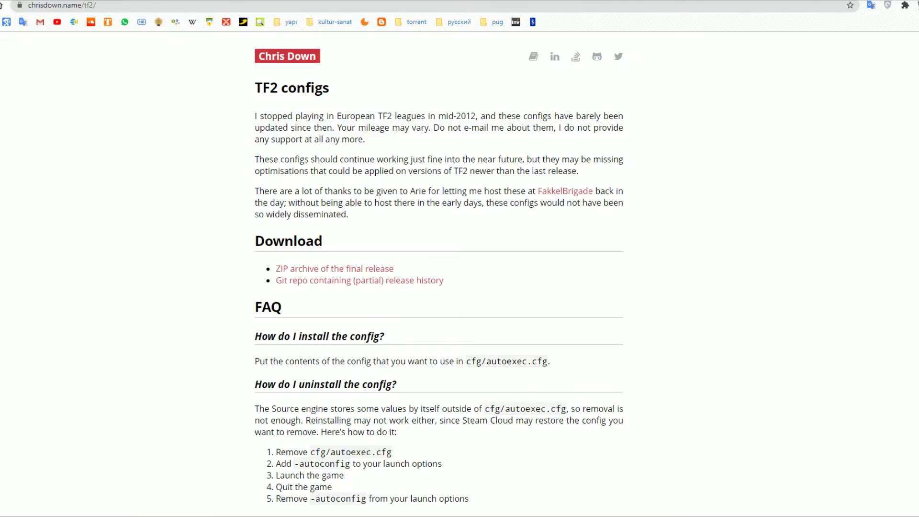
Search the web for "chris cfg tf2" and bring up the Chris' TF2 configs page
scroll(164, 183, down, 1)
scroll(206, 244, up, 1)
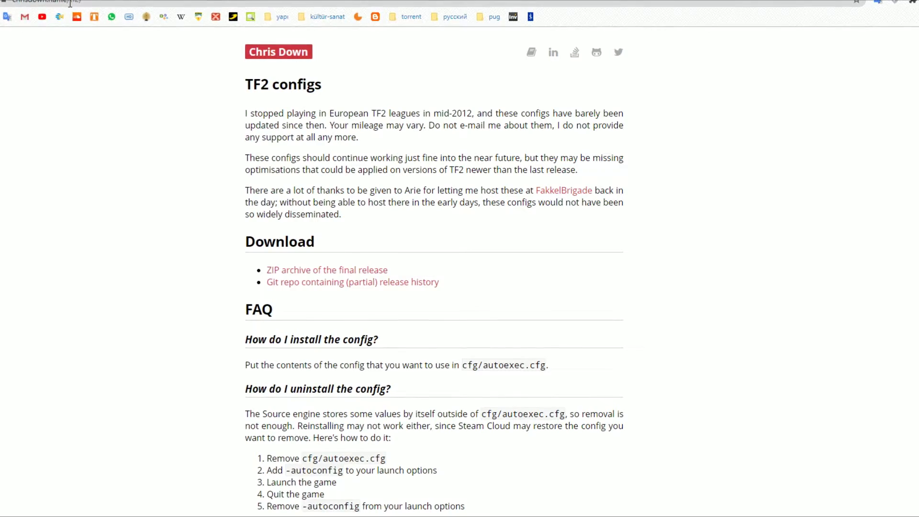
key(ctrl+t)
text(chris)
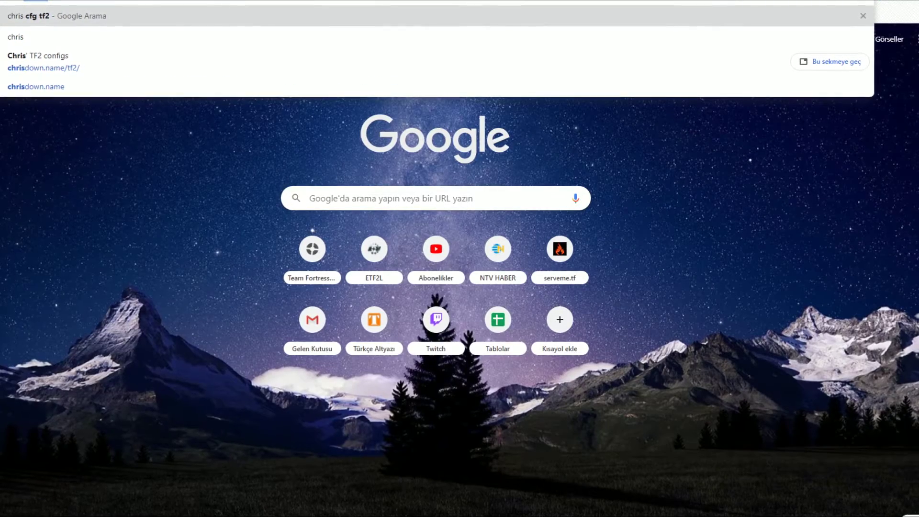
key(Return)
click(29, 180)
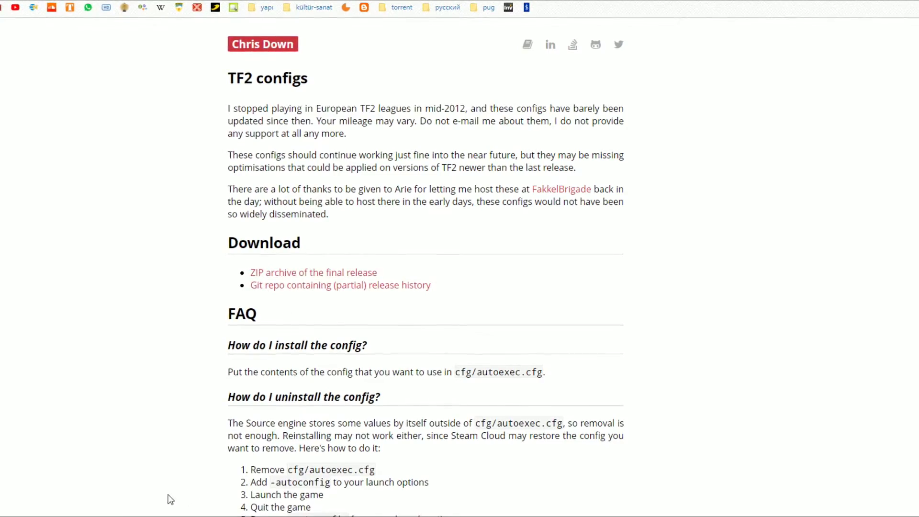
Open the tf2configs-2.016 archive from the downloads folder and close the folder window
click(180, 516)
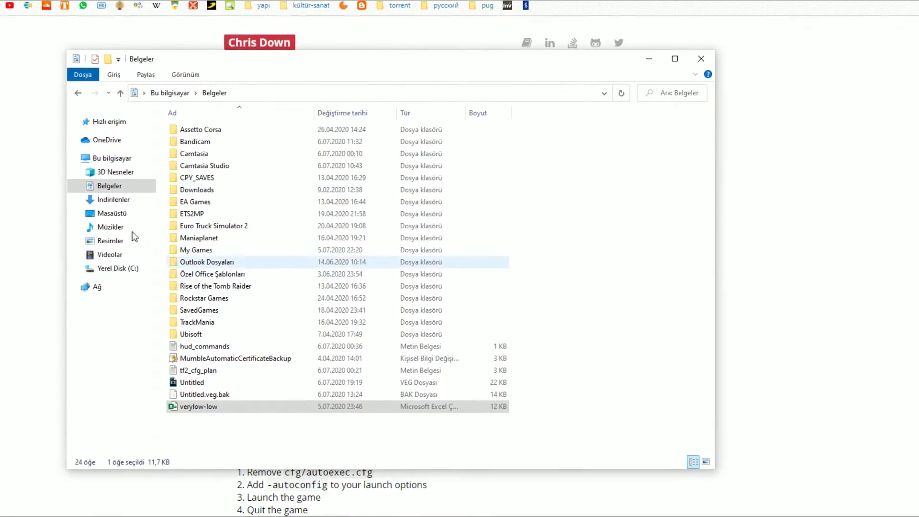
click(113, 200)
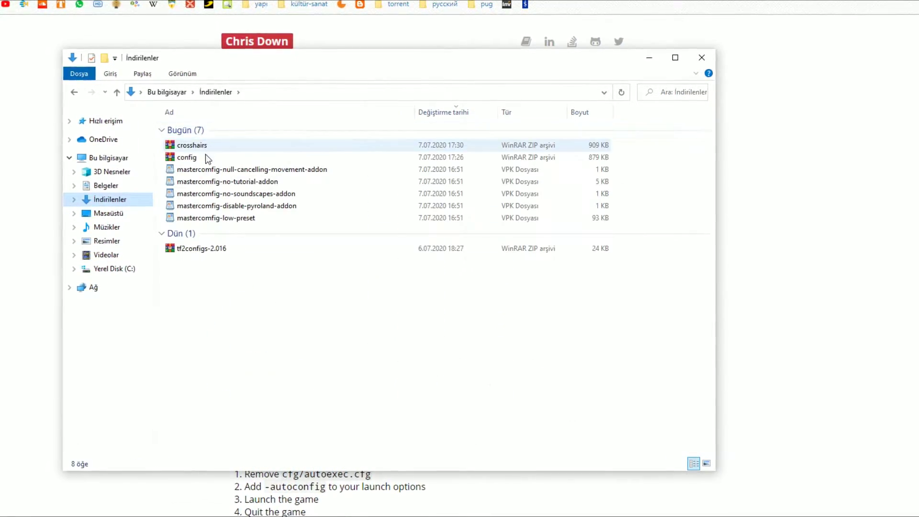
click(202, 248)
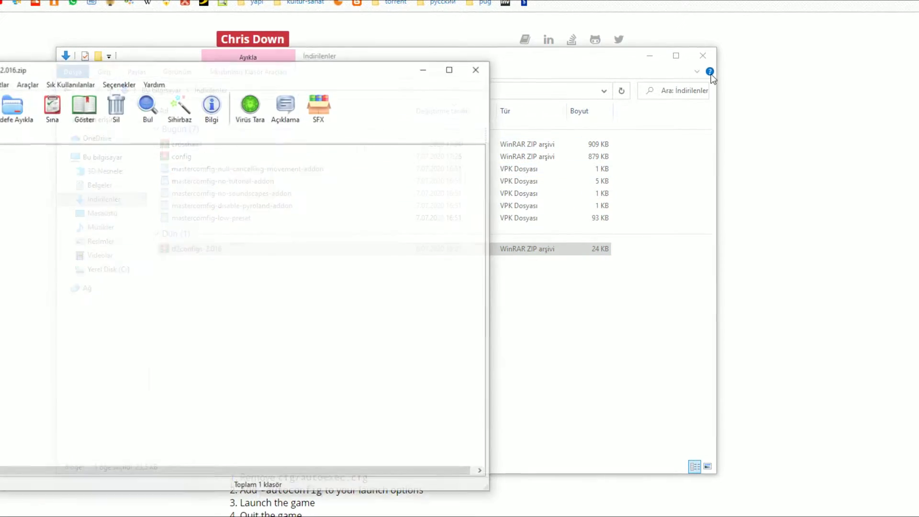
click(703, 56)
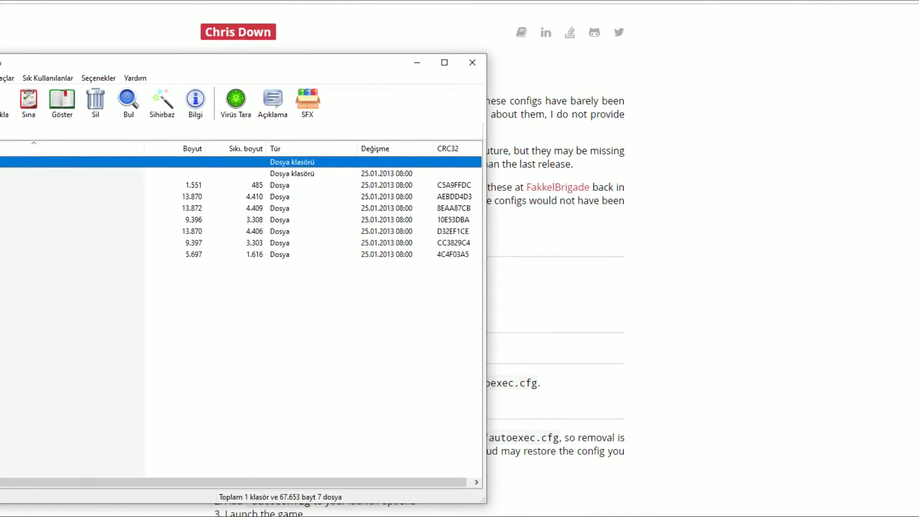
Look through the config files inside the tf2configs-2.016 archive and open dx9frames in the archive viewer
click(191, 231)
click(192, 243)
click(192, 231)
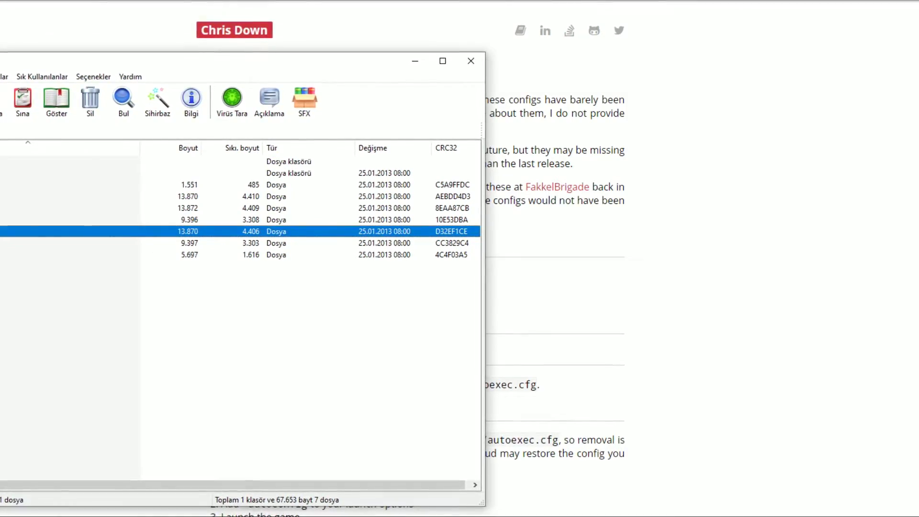
double_click(191, 196)
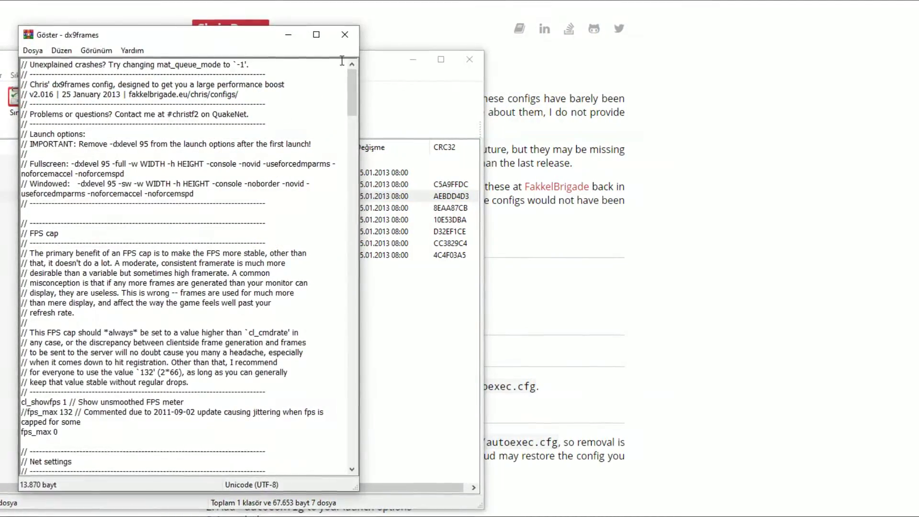
Enlarge and reposition the dx9frames viewer, and highlight the fps_max 0 line in the FPS cap section
drag(354, 492, 593, 516)
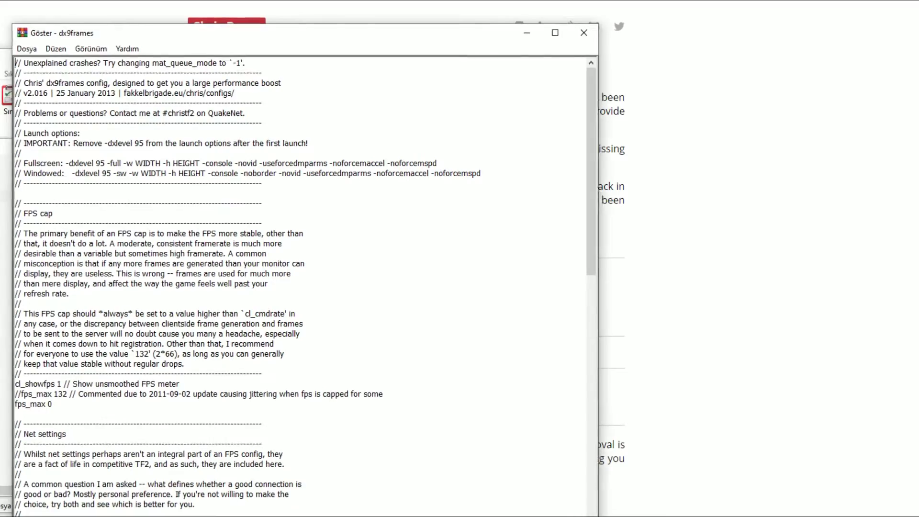
drag(263, 33, 918, 144)
scroll(570, 306, down, 1)
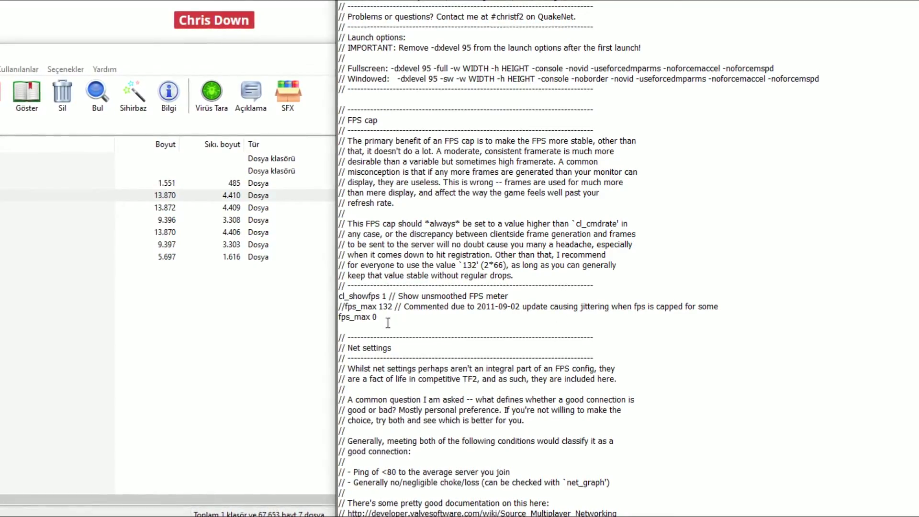
drag(383, 318, 336, 318)
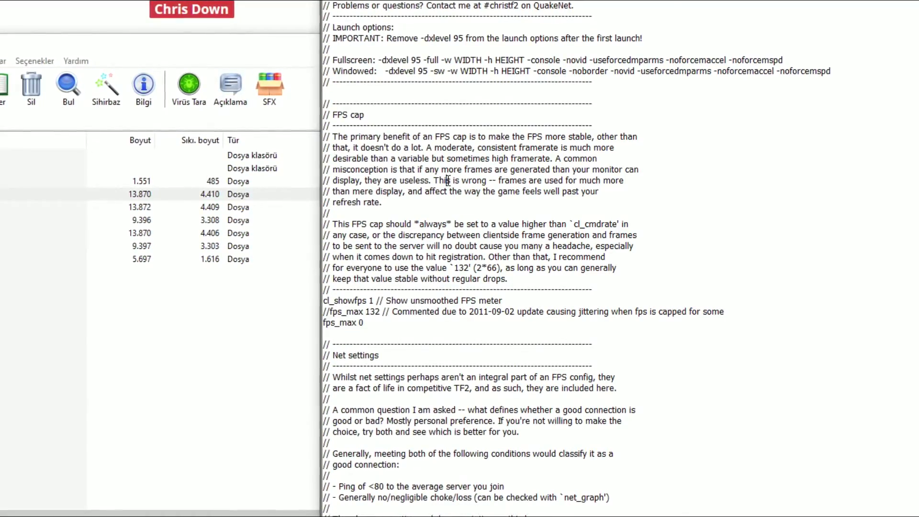
Copy the entire dx9frames config text into a new, blank WordPad document
key(ctrl+a)
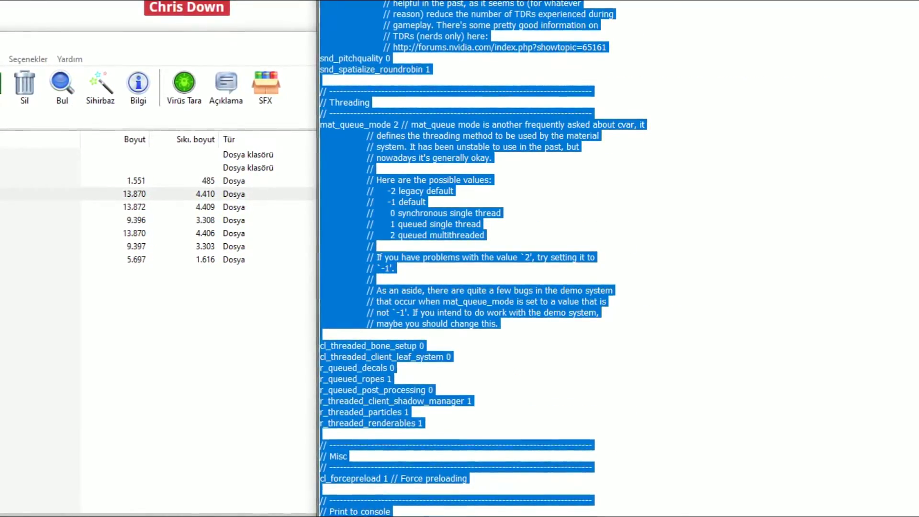
key(alt+Tab)
key(super)
text(s)
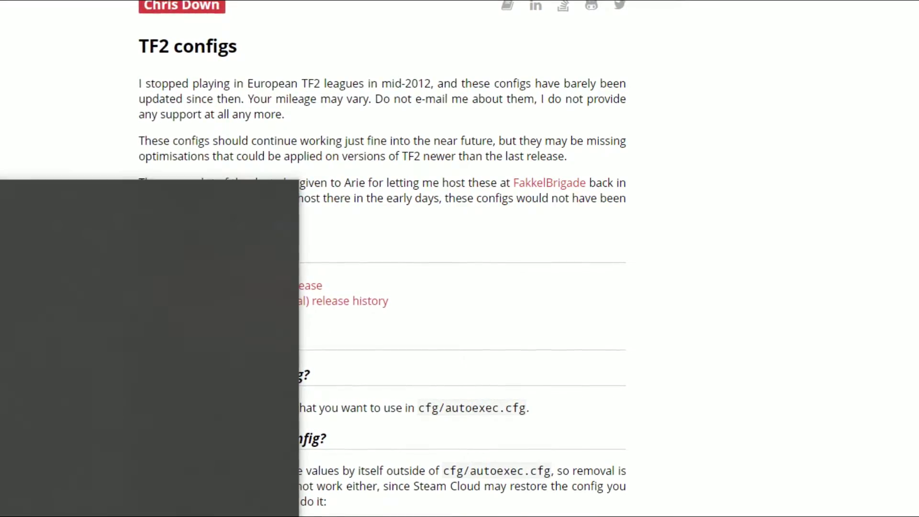
key(Return)
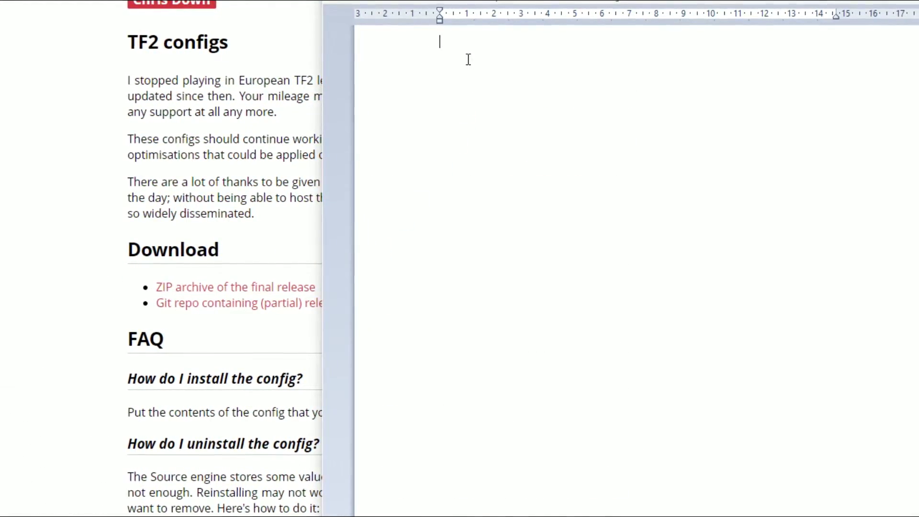
key(ctrl+v)
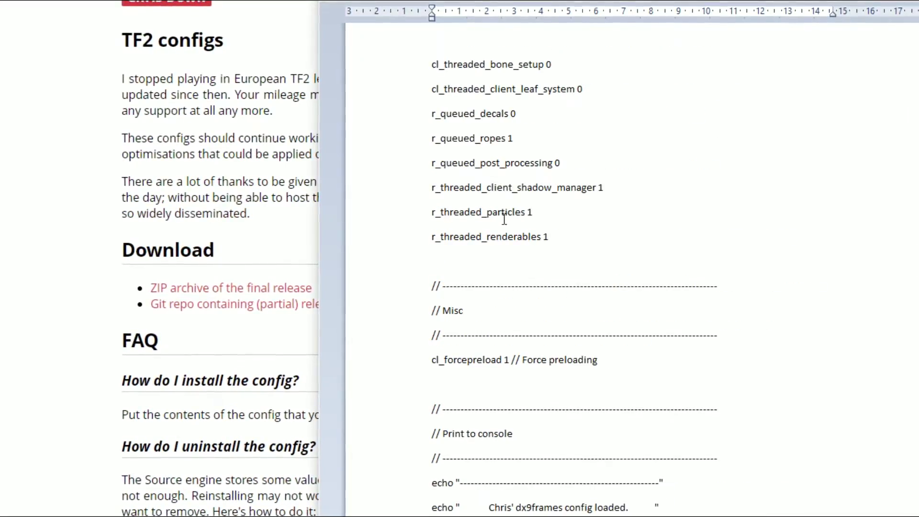
Enlarge the font of the whole pasted config by three sizes and return to the beginning of the text
key(ctrl+a)
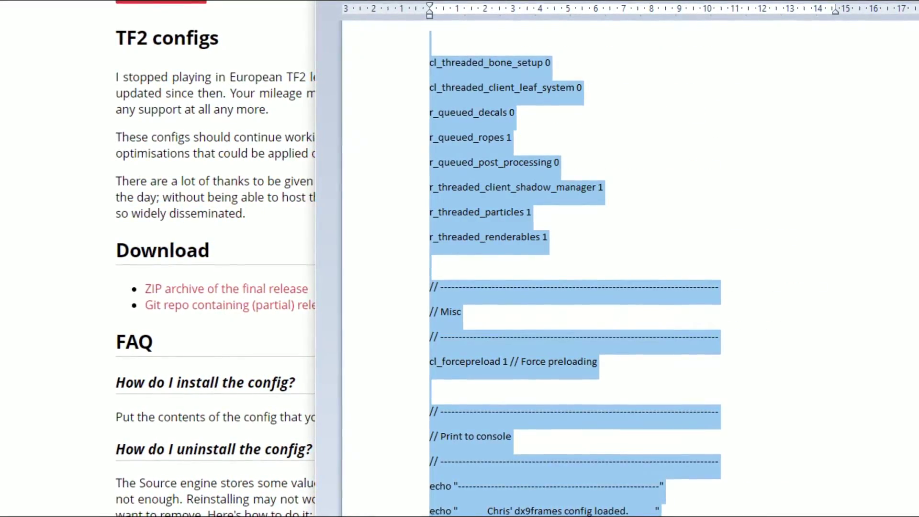
key(ctrl+shift+period)
key(ctrl+shift+period)
key(ctrl+shift+period)
scroll(706, 184, up, 20)
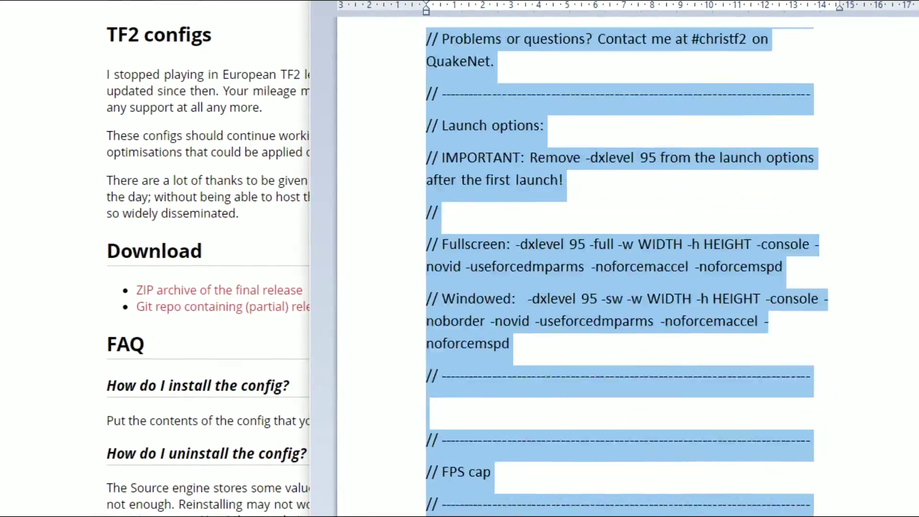
scroll(622, 259, up, 3)
click(694, 155)
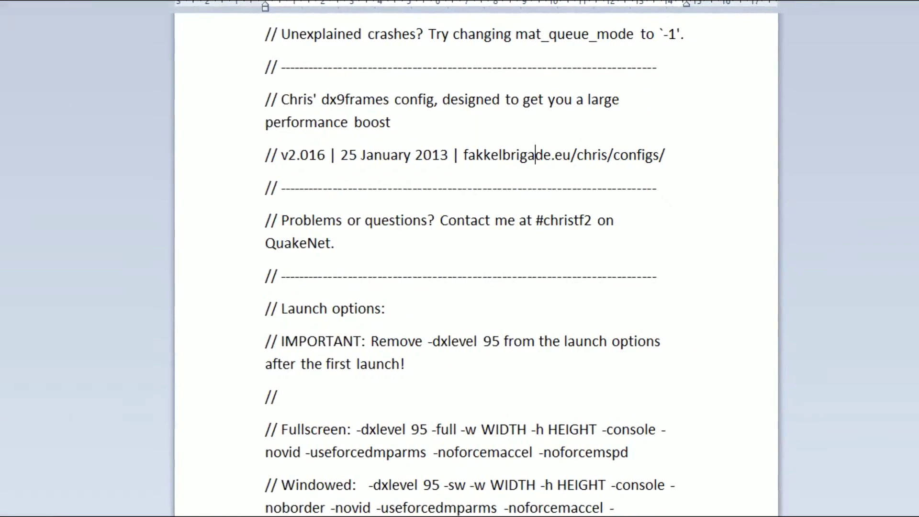
Highlight -dxlevel 95 in the fullscreen launch options and examine the FPS cap section down to fps_max 0
scroll(371, 300, down, 5)
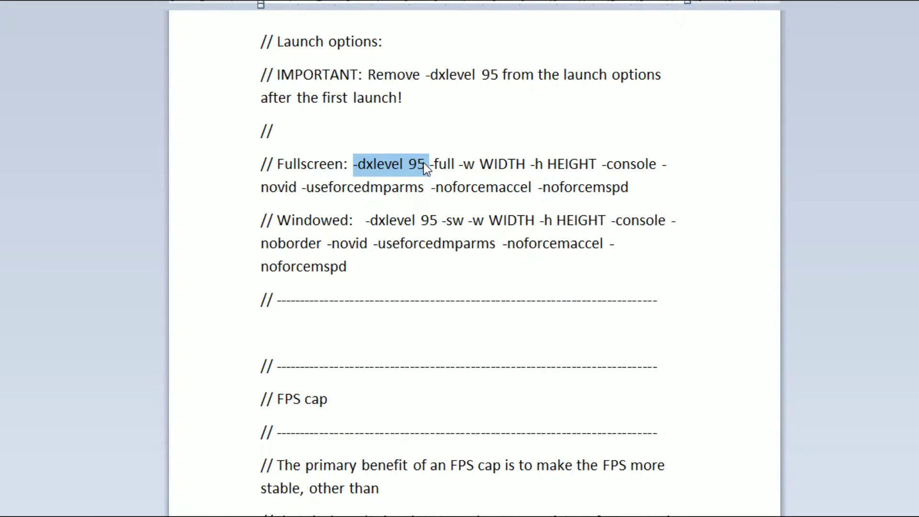
scroll(454, 238, down, 7)
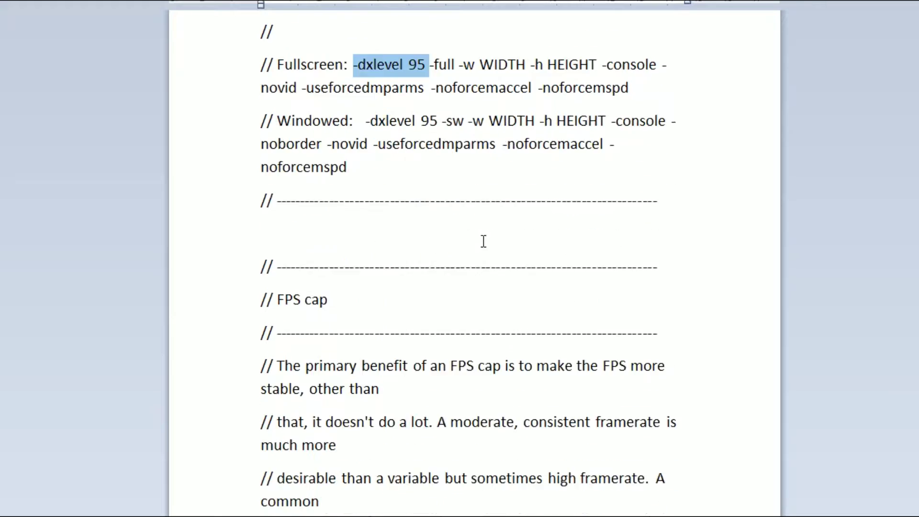
scroll(420, 292, down, 7)
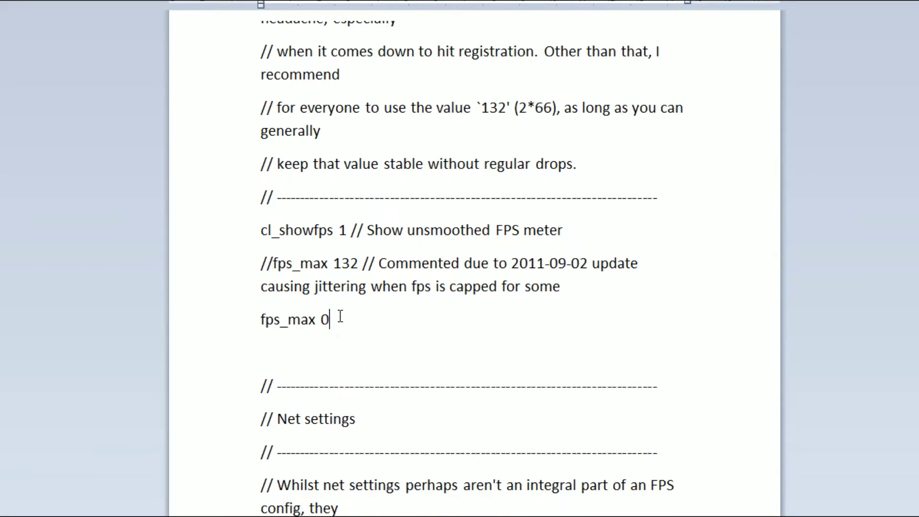
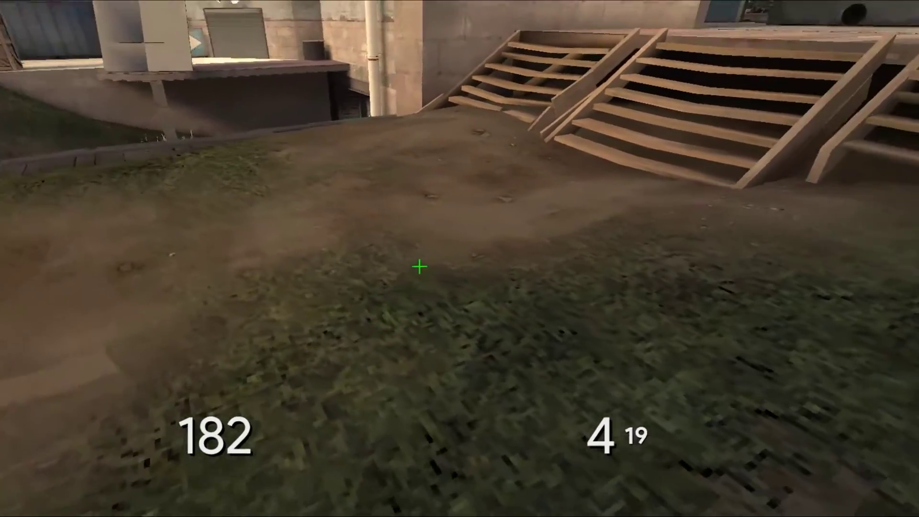
Switch to Team Fortress 2, run mat_filterlightmaps 1 in the developer console, and return to the game view
key(Escape)
text(mat_f)
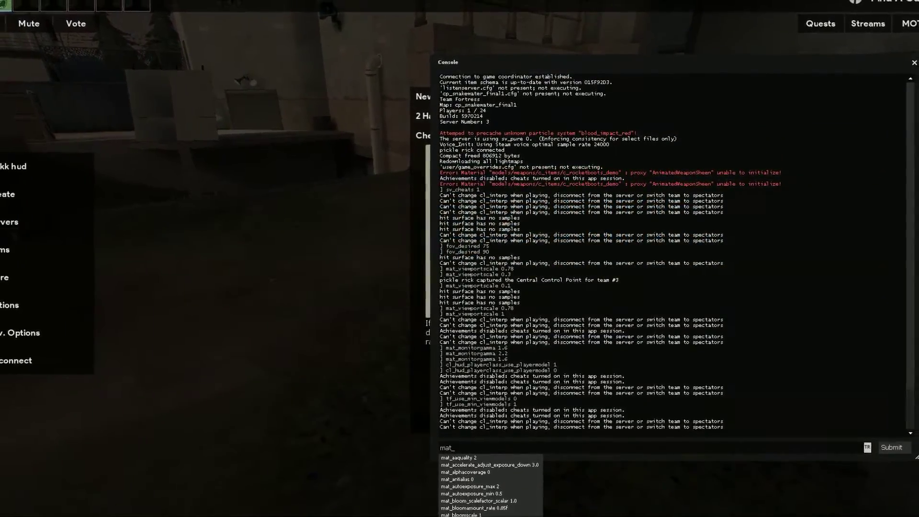
text(ilterlightmaps 1)
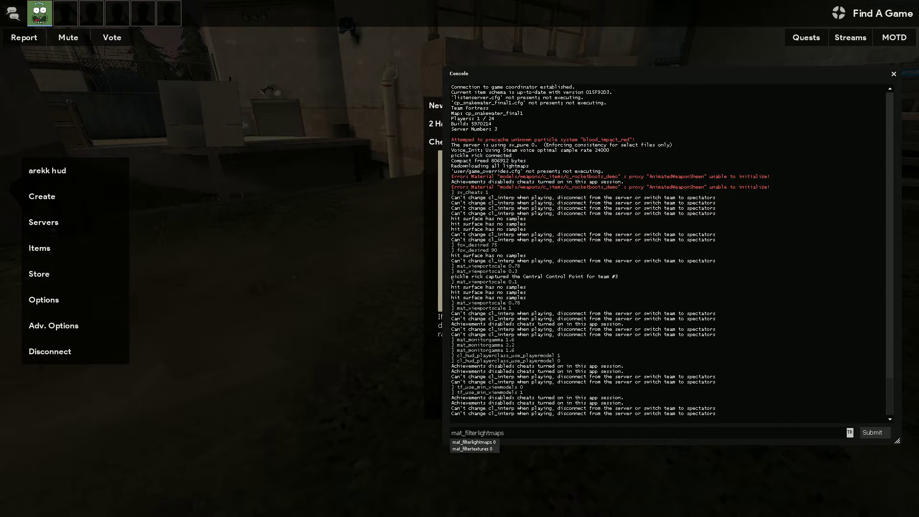
key(Return)
key(Escape)
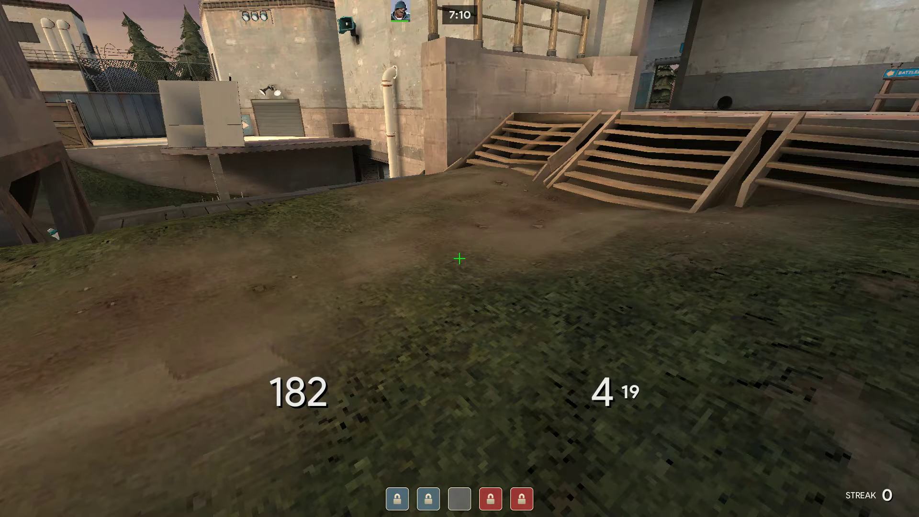
Run mat_filtertextures 1 in the developer console and return to the game view
key(grave)
text(mat)
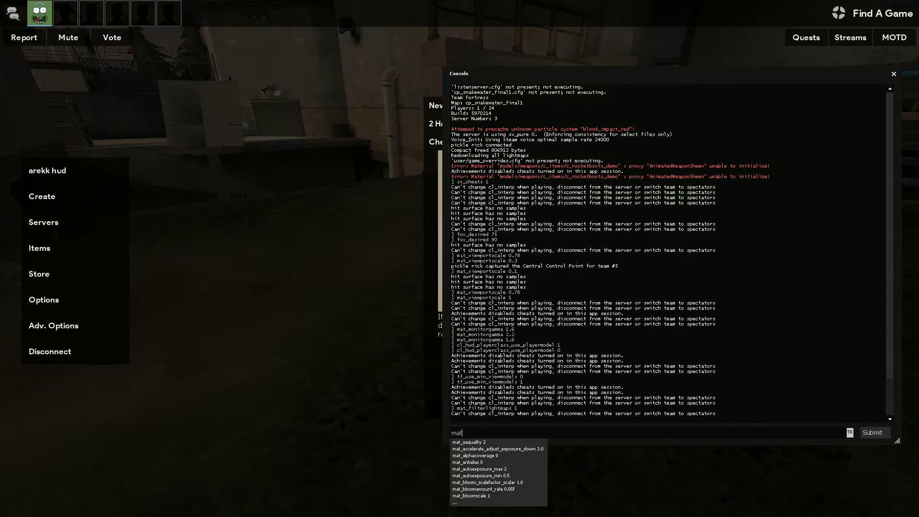
text(_filtertextures 1)
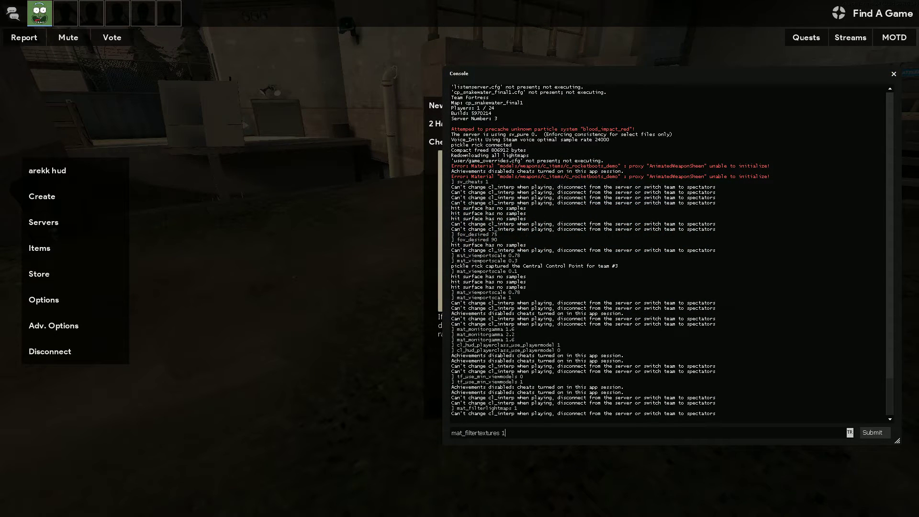
key(Return)
key(Escape)
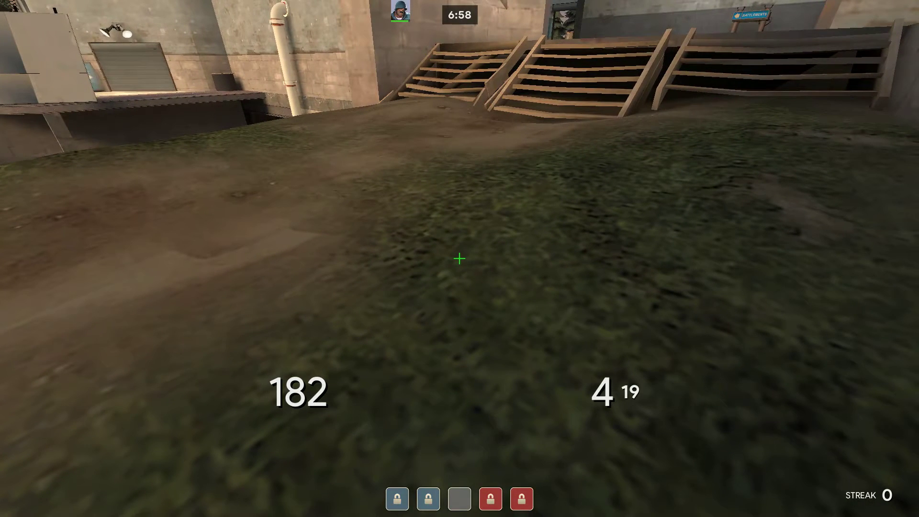
Look around the map's buildings and yard, and run mat_filtertextures 1 again in the developer console
key(grave)
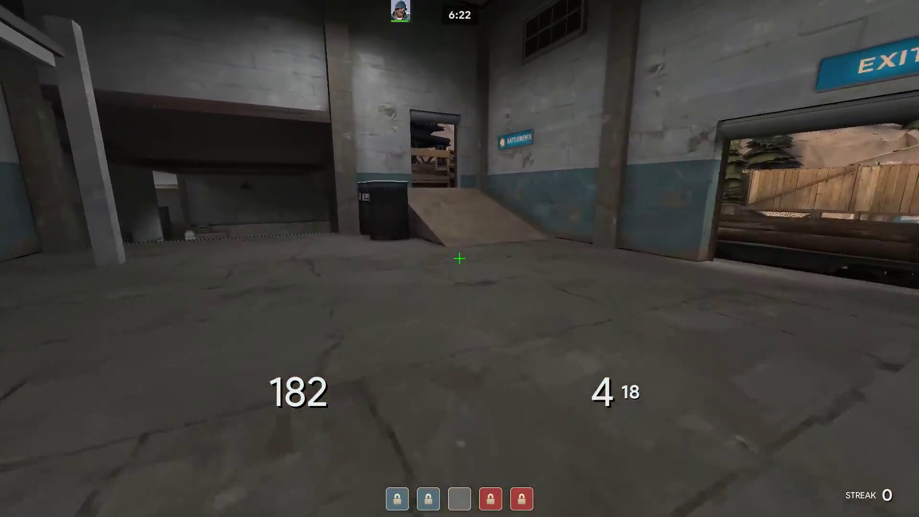
key(w)
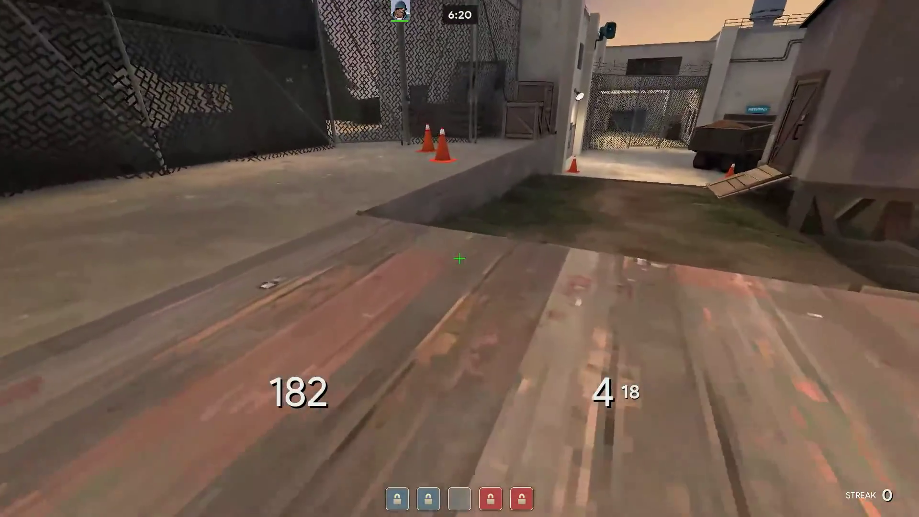
key(Escape)
key(grave)
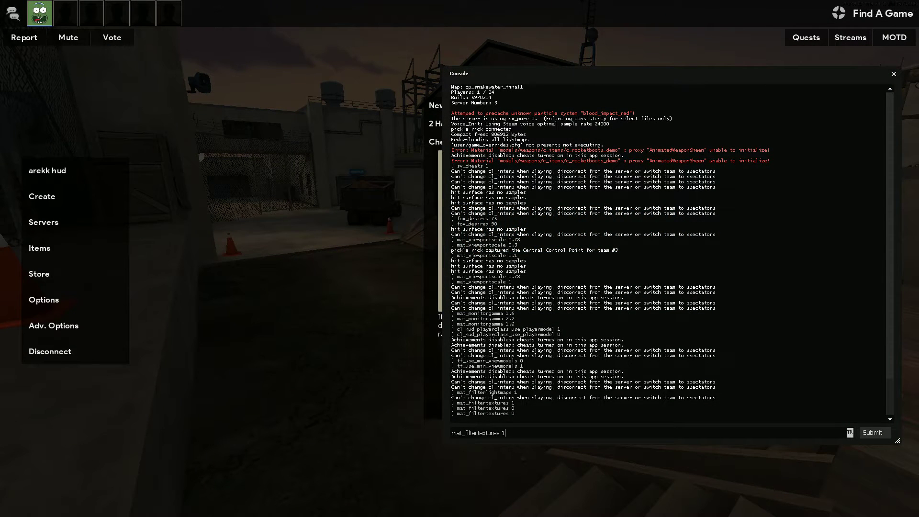
key(Return)
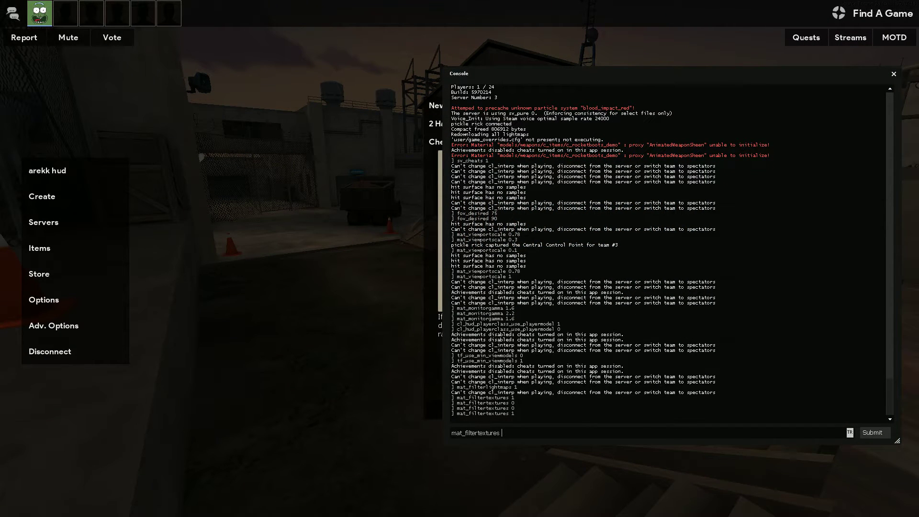
Clear the remaining command text and run mat_filterlightmaps 1 in the console
key(BackSpace)
key(BackSpace)
key(BackSpace)
key(BackSpace)
key(BackSpace)
key(BackSpace)
key(BackSpace)
key(BackSpace)
key(BackSpace)
key(BackSpace)
key(BackSpace)
key(BackSpace)
key(BackSpace)
key(BackSpace)
key(BackSpace)
key(BackSpace)
key(BackSpace)
key(BackSpace)
text(mat_filte)
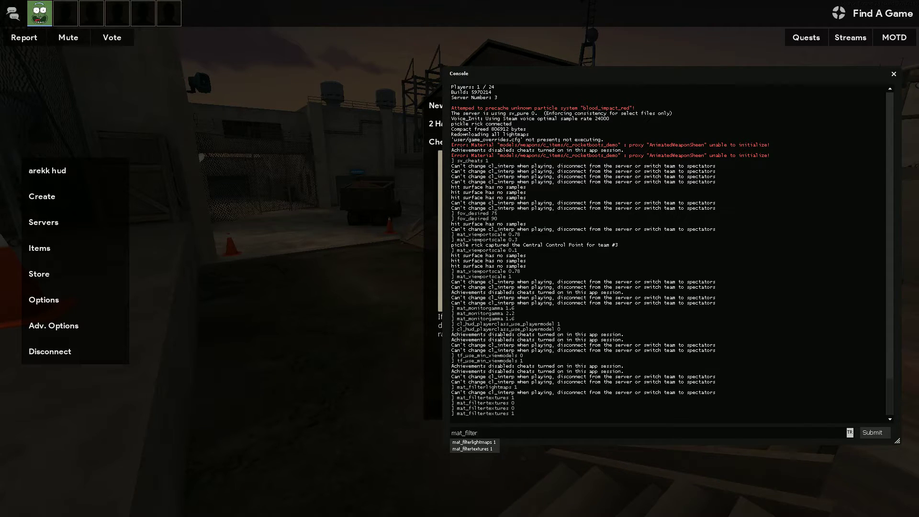
key(Return)
Run mat_mipmaptextures 1 in the console and return to the game view
text(m)
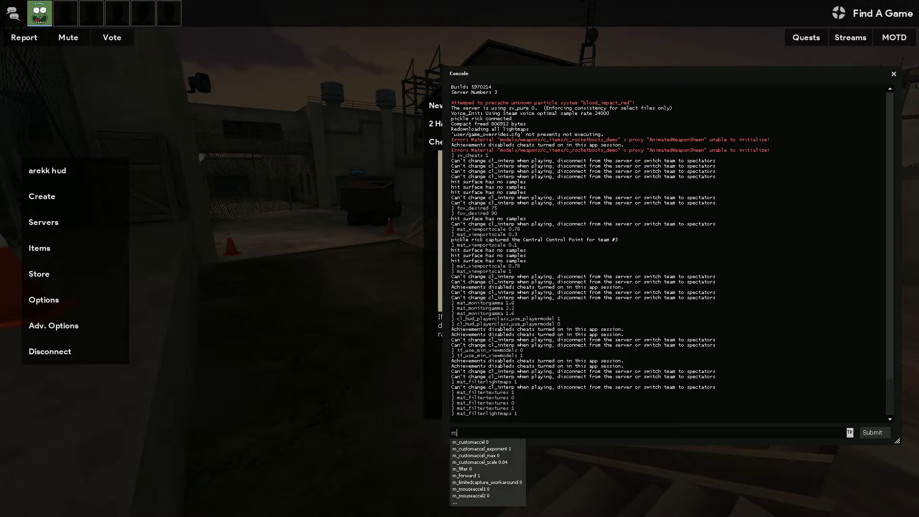
text(at_mip)
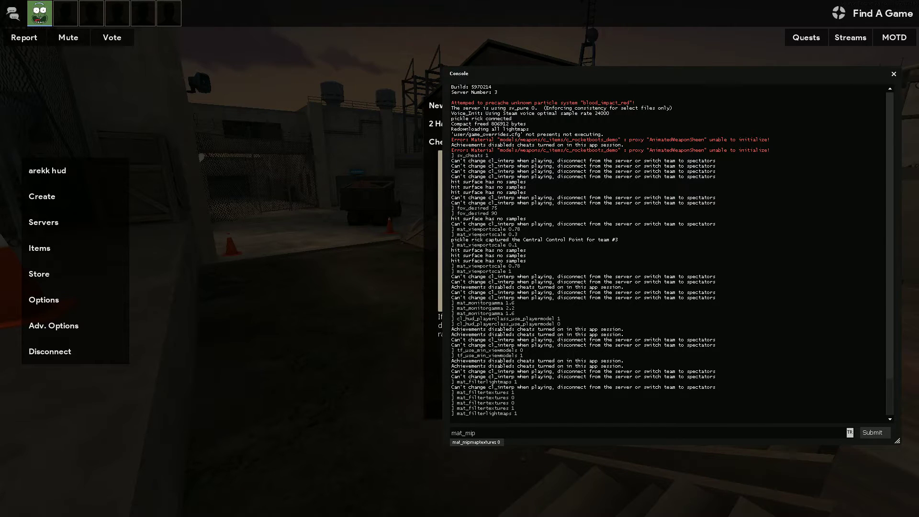
text(1)
key(Return)
key(Escape)
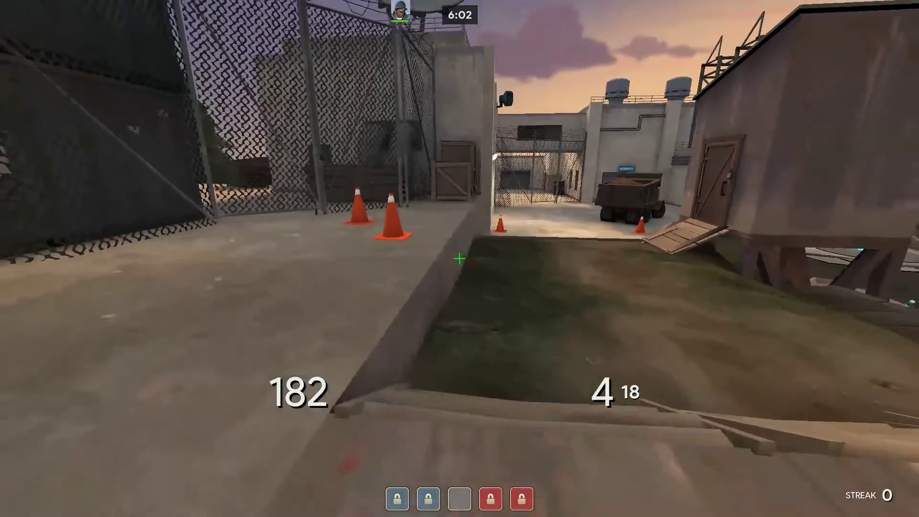
Move through the map's yard and interior, firing rockets, to examine how the textures and lighting render
key(grave)
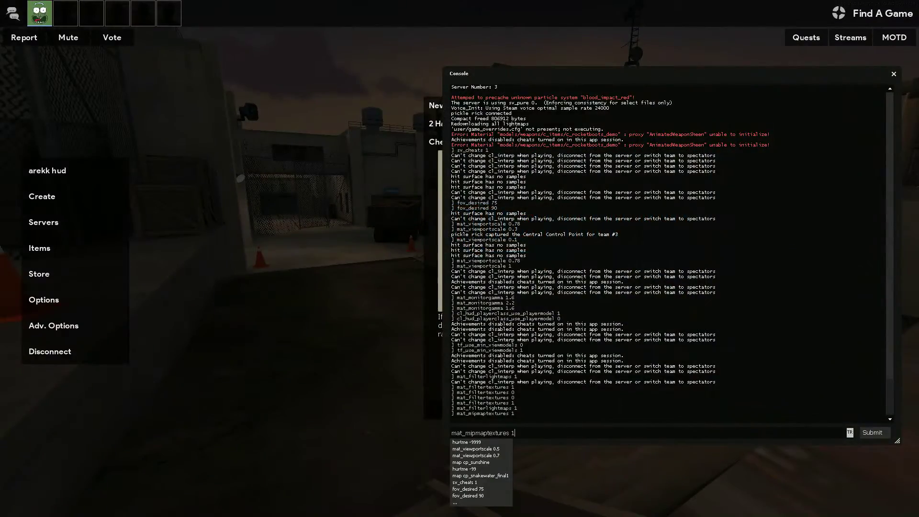
key(Escape)
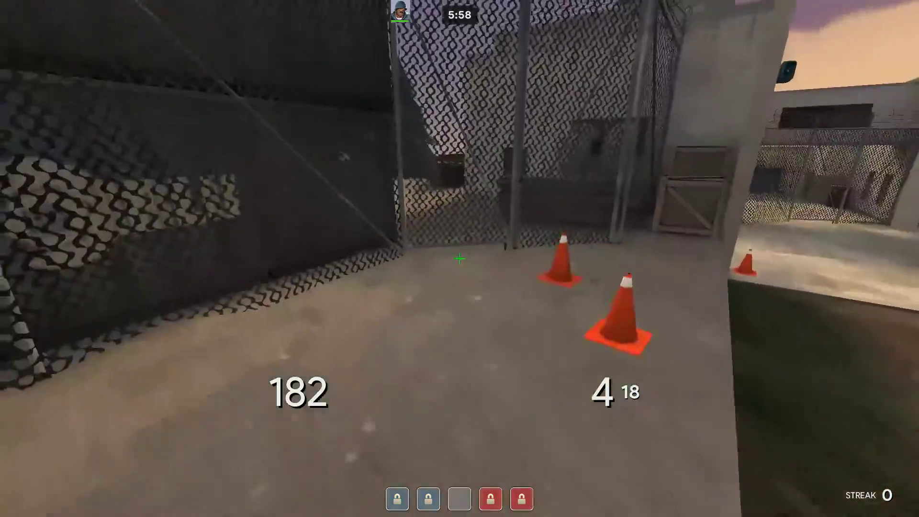
key(w)
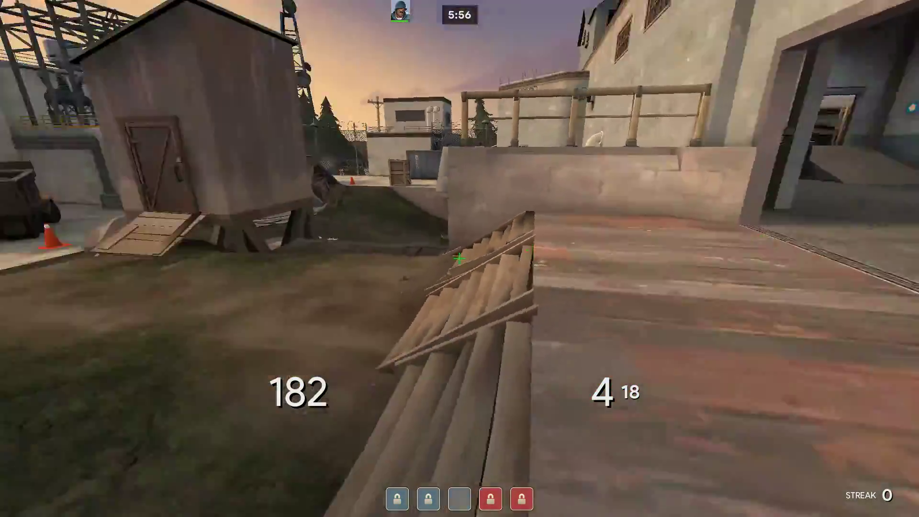
key(s)
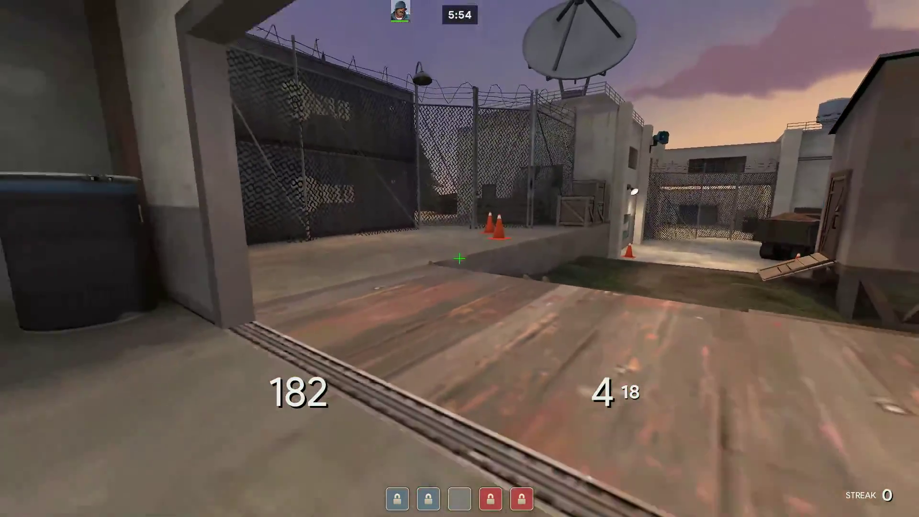
key(w)
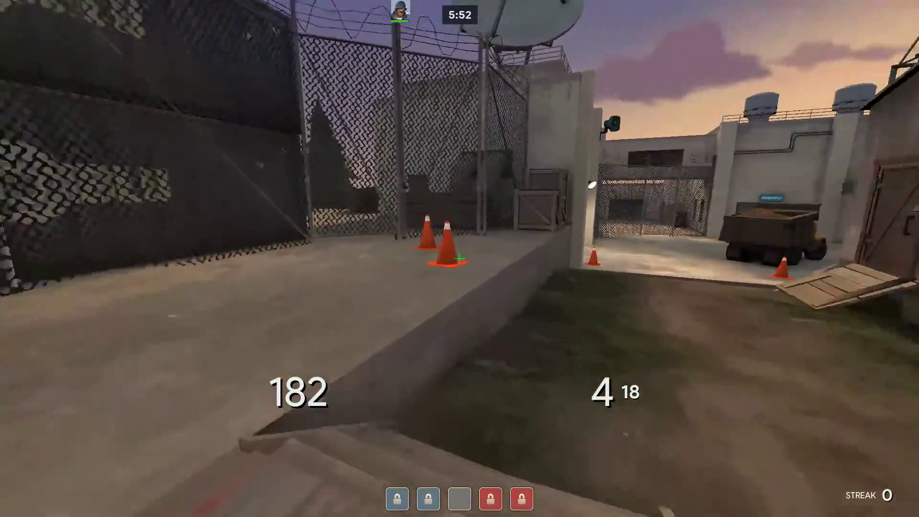
key(w)
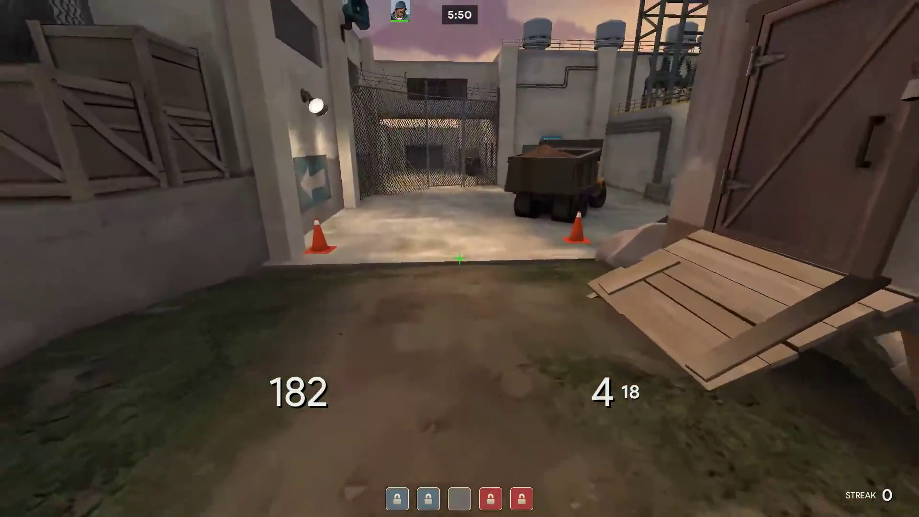
key(w)
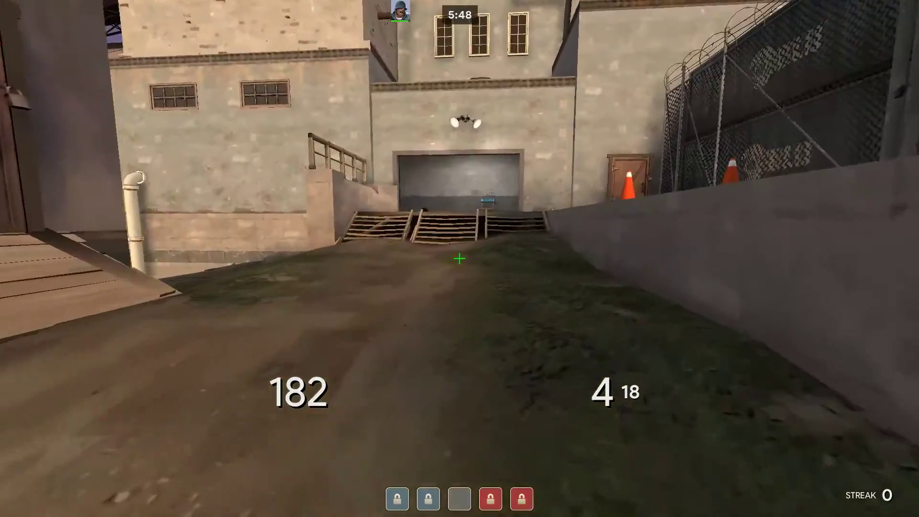
key(w)
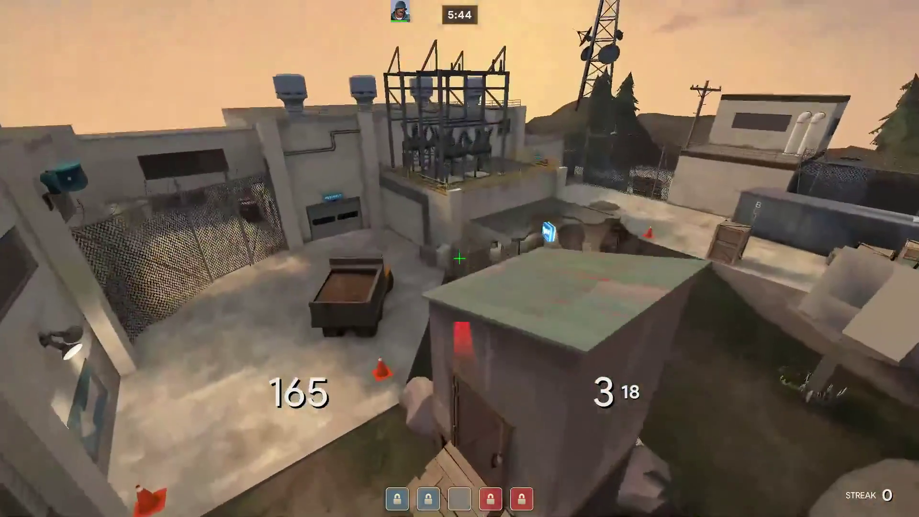
key(w)
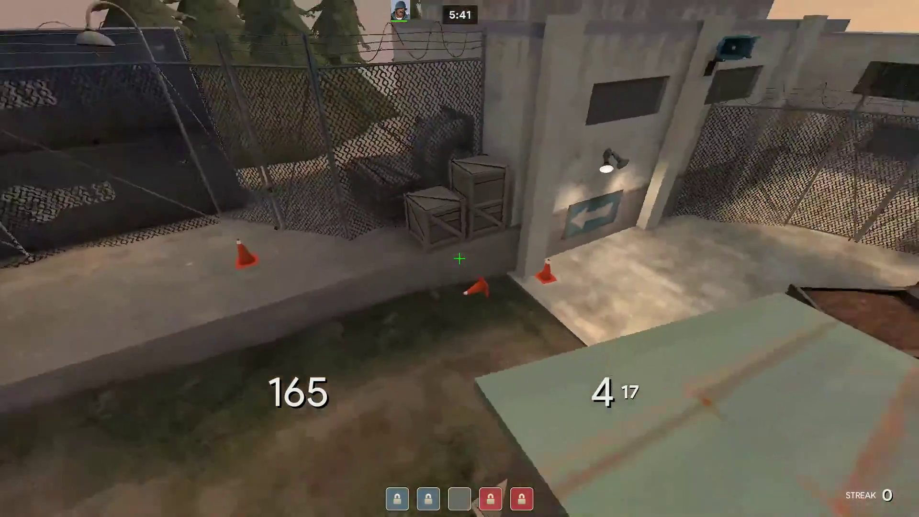
click(460, 258)
key(w)
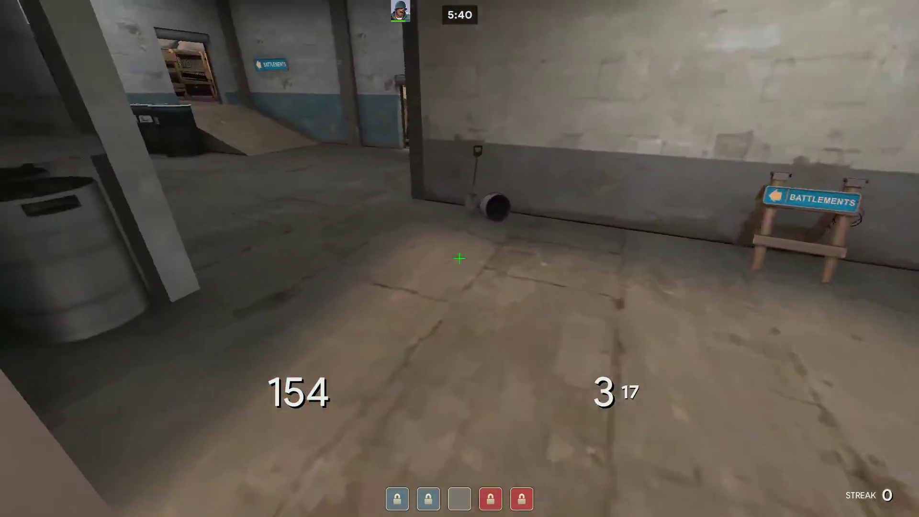
key(w)
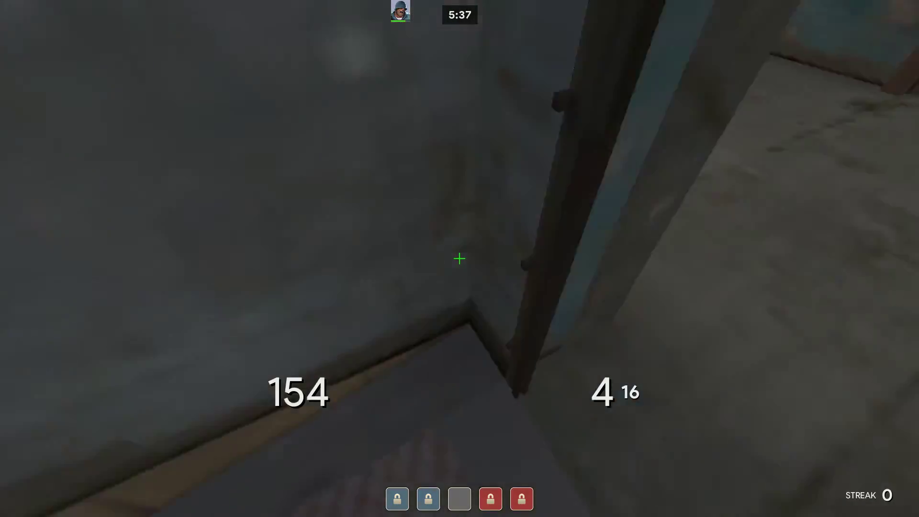
click(459, 259)
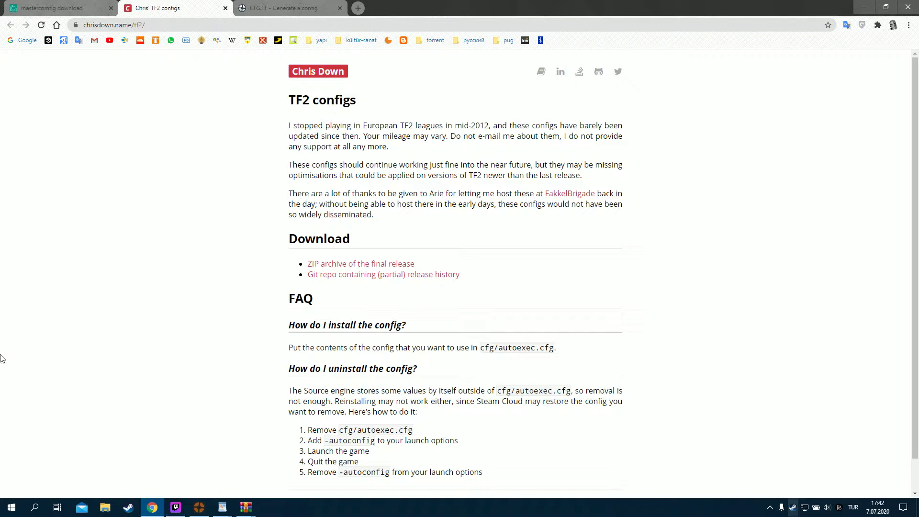
Switch to the Belge document in WordPad and highlight the mat_filterlightmaps and mat_filtertextures lines
mouse_move(223, 506)
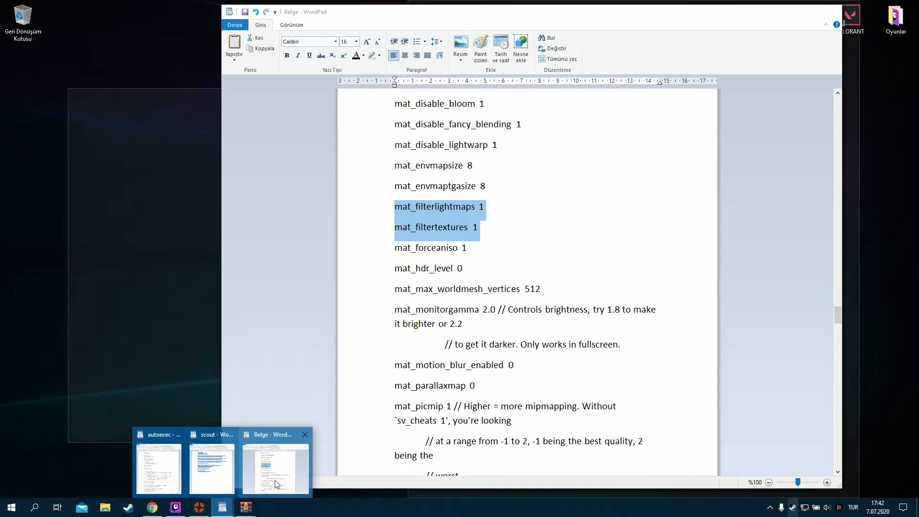
click(276, 484)
click(484, 223)
key(shift+Up)
key(shift+Home)
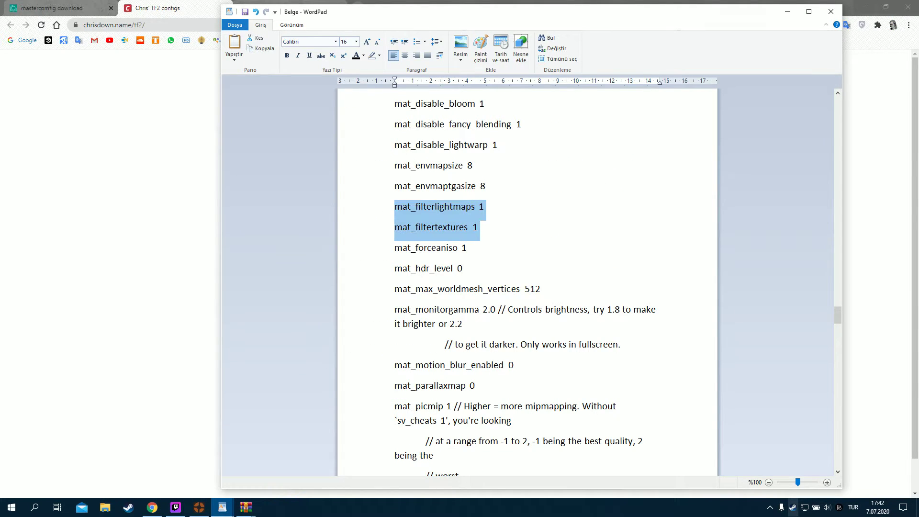
click(421, 207)
drag(479, 228, 400, 208)
Add a blank line and the command mat_mipmaptextures 0 below the mat_filtertextures line
click(479, 227)
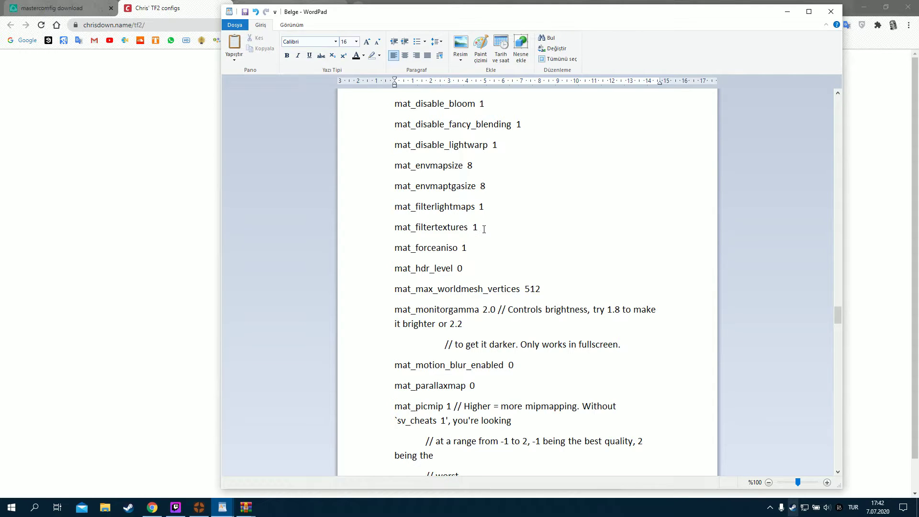
key(Return)
key(Return)
text(mat)
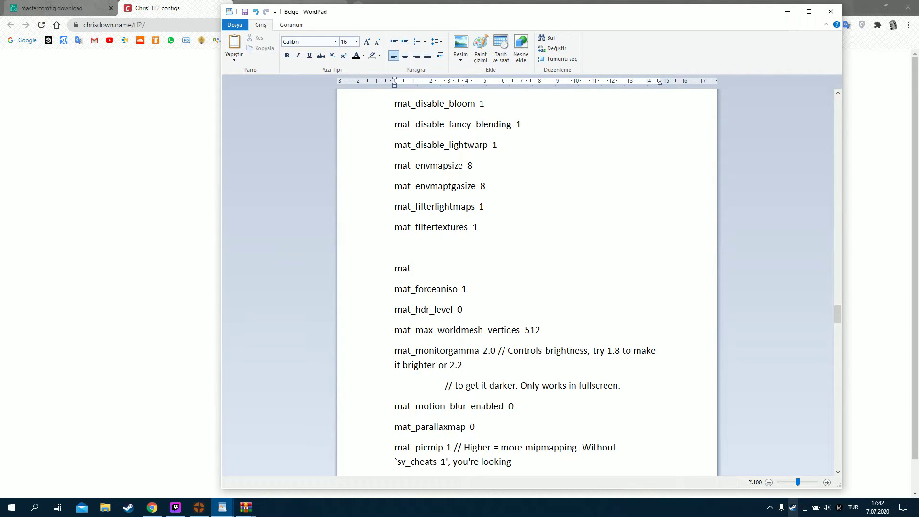
text(_mipmaptextures 0)
key(BackSpace)
text(1)
key(BackSpace)
text(0)
key(BackSpace)
text(0)
Set both mat_filterlightmaps and mat_filtertextures to 0 in the config text
click(482, 208)
key(BackSpace)
text(0)
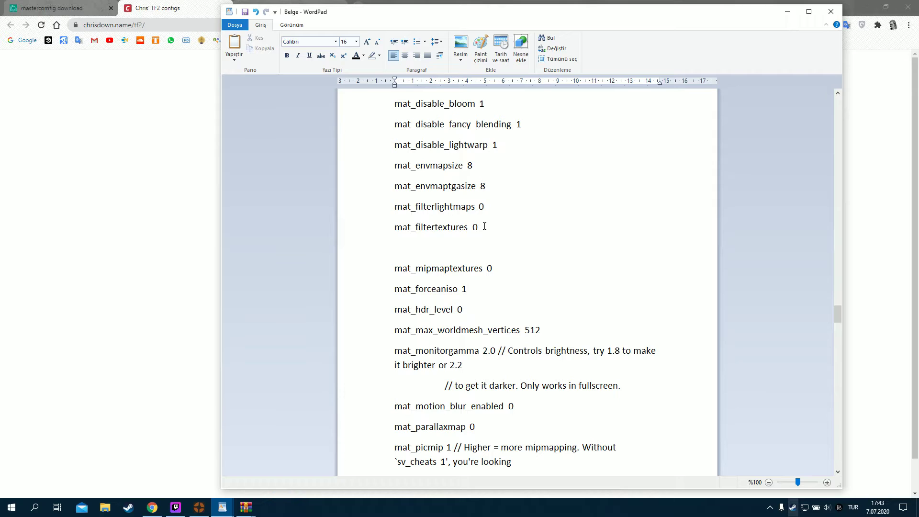
Set mat_filterlightmaps and mat_filtertextures to 1 and highlight the lines through mat_mipmaptextures 0
key(BackSpace)
text(1)
key(BackSpace)
text(1)
drag(500, 271, 396, 207)
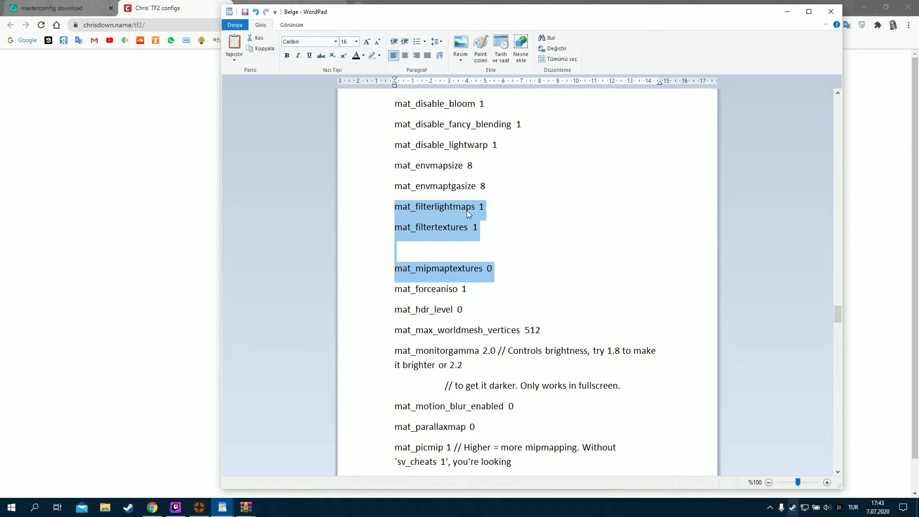
Change mat_filtertextures and mat_filterlightmaps back to 0, briefly highlighting the three filter and mipmap commands together
click(484, 227)
key(BackSpace)
text(0)
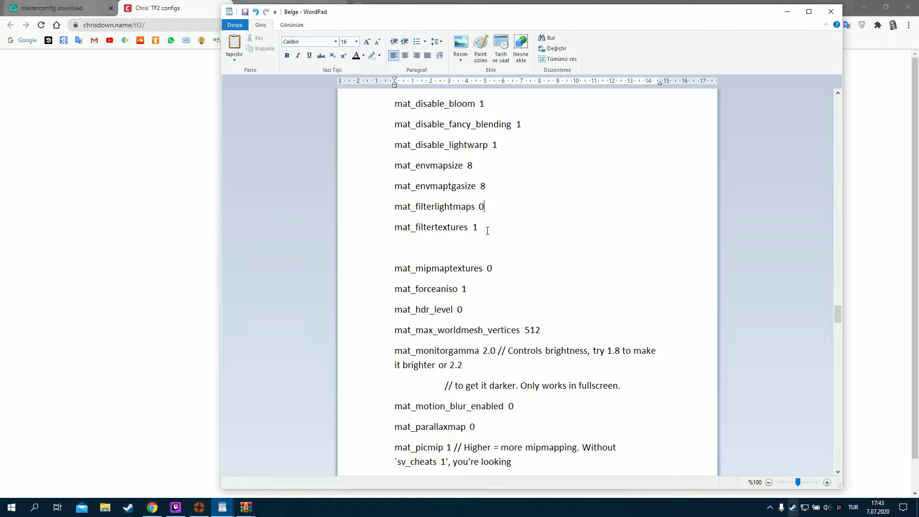
key(BackSpace)
text(0)
drag(493, 269, 395, 205)
click(542, 236)
Highlight the mat_forceaniso 1 line and the mat_monitorgamma 2.0 command in the config to examine them
scroll(489, 250, down, 2)
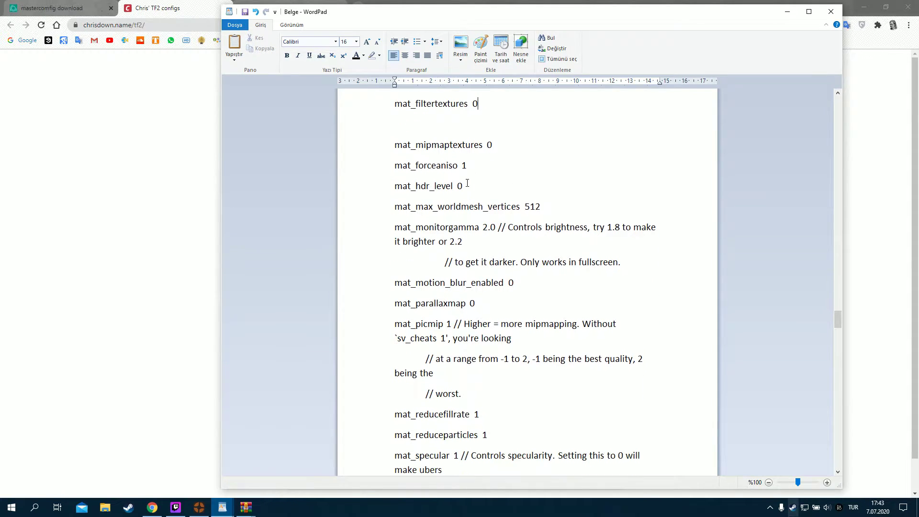
drag(464, 187, 488, 176)
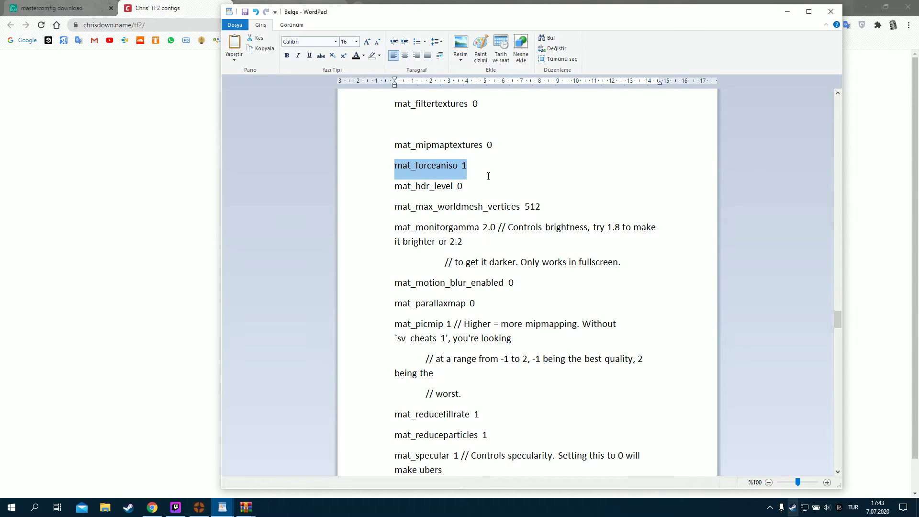
scroll(489, 193, down, 1)
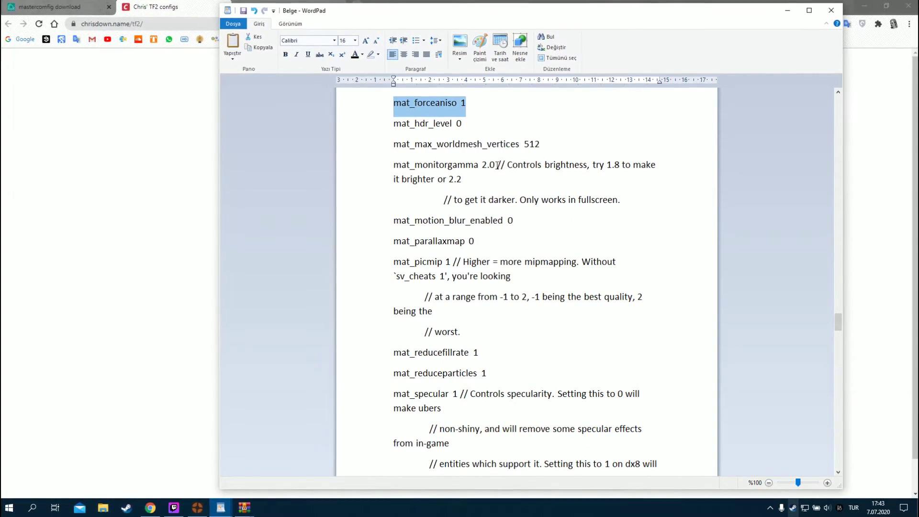
drag(495, 165, 390, 165)
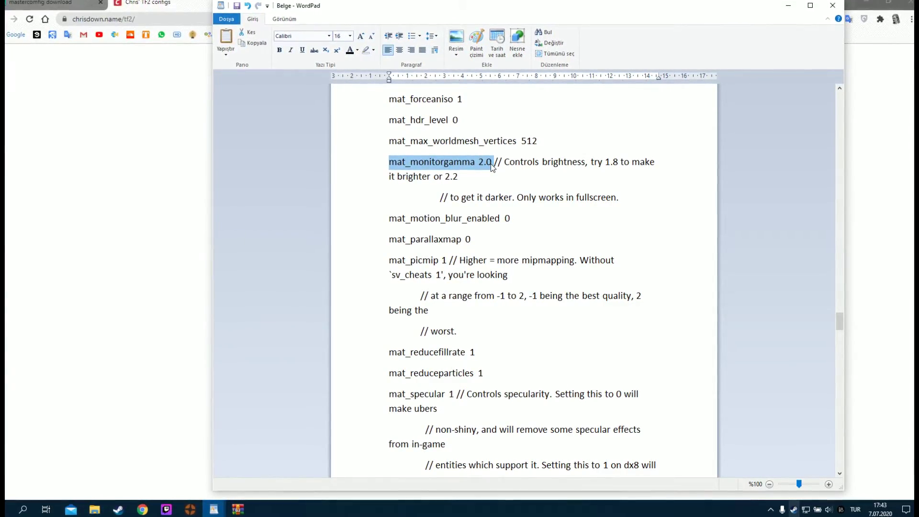
click(490, 162)
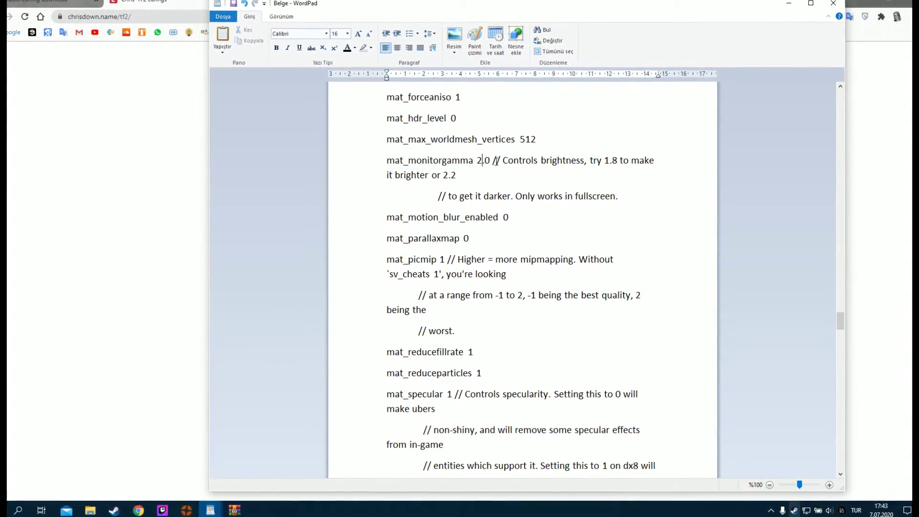
Highlight the mat_monitorgamma 2.0 and mat_motion_blur_enabled commands in the config, checking the running recording in Twitch Studio in between
drag(490, 161, 386, 162)
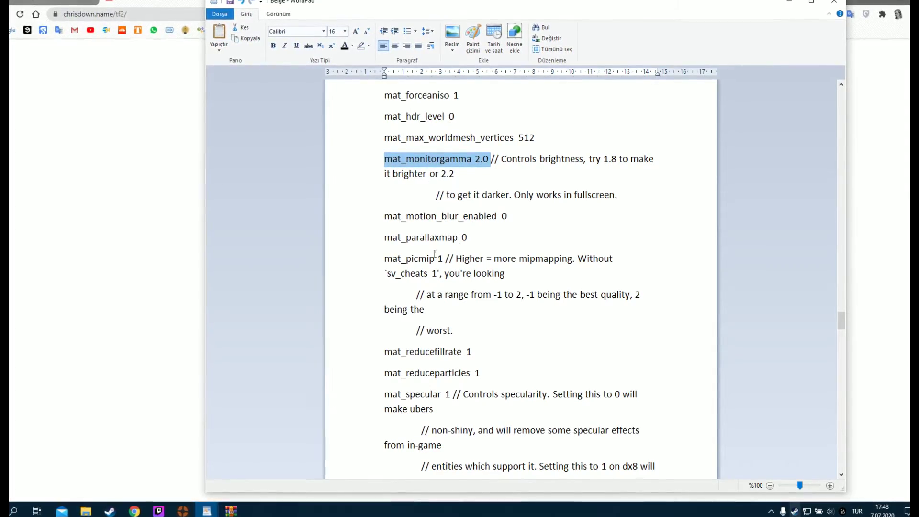
click(158, 511)
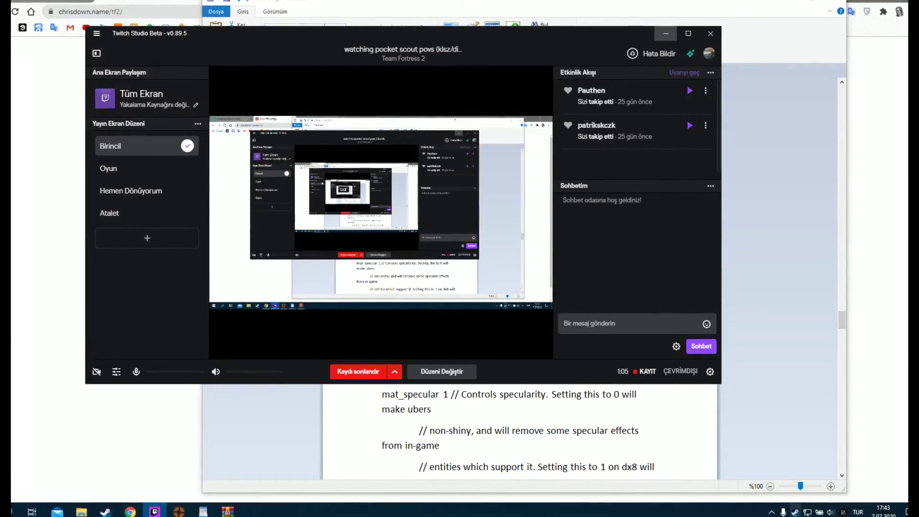
click(665, 32)
drag(504, 214, 375, 217)
Try the mat_picmip values 2, 1 and -1 in the config text, and clear the value again
scroll(378, 216, down, 1)
click(401, 193)
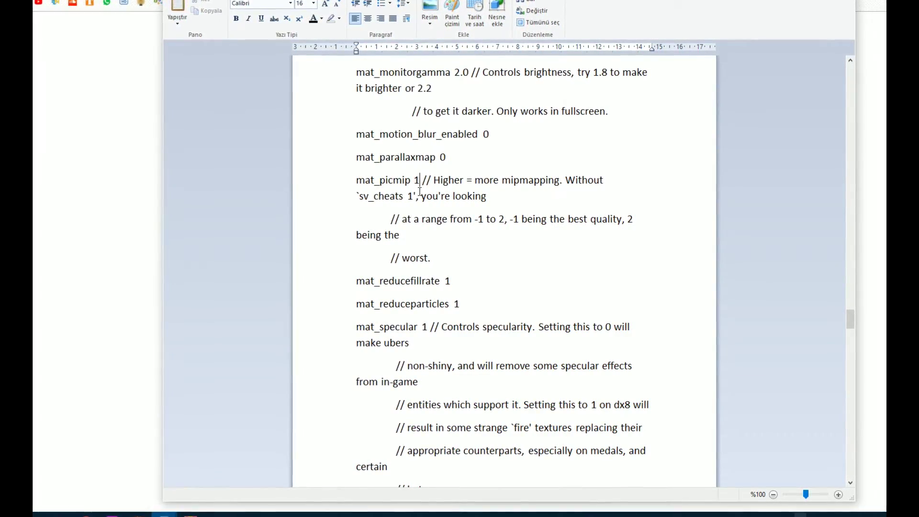
key(BackSpace)
text(2)
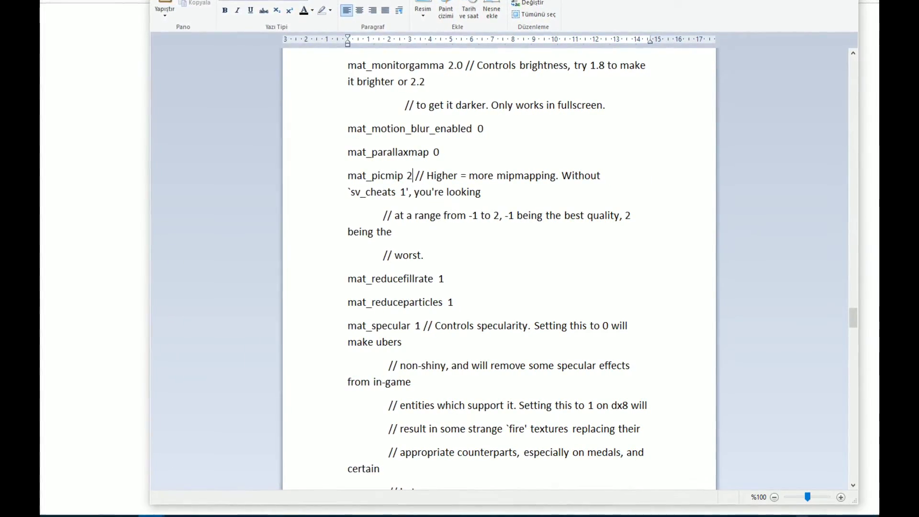
key(BackSpace)
text(1)
key(BackSpace)
text(-1)
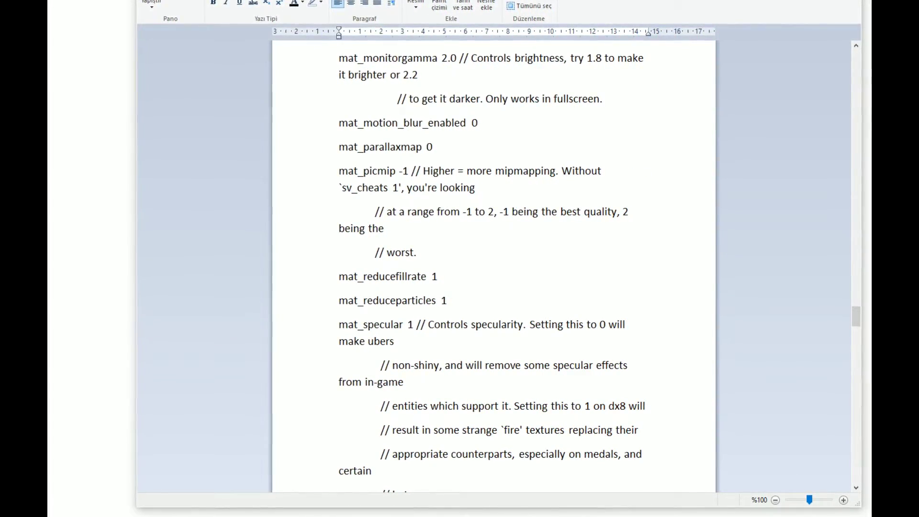
key(BackSpace)
key(BackSpace)
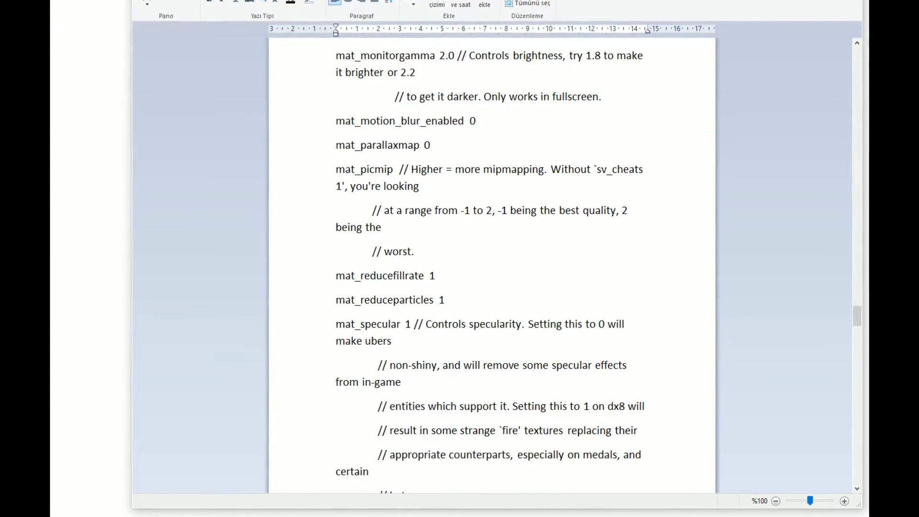
Cycle mat_picmip through 2, 1, 0 and -1 in the config text, leaving it set to 2
text(2)
key(BackSpace)
text(1)
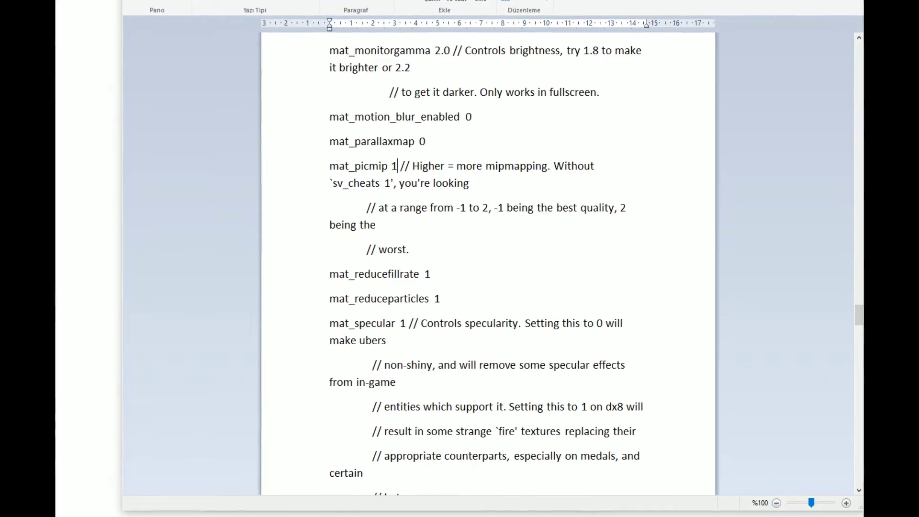
key(BackSpace)
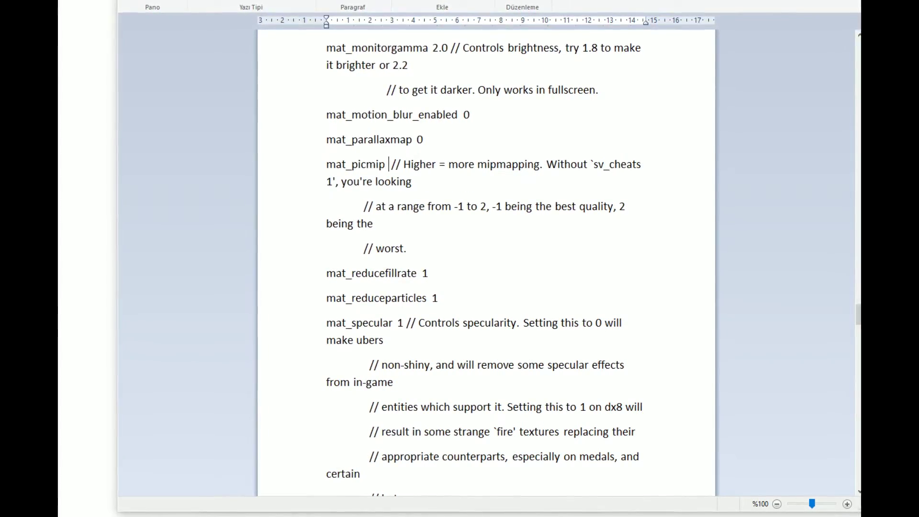
text(0)
key(BackSpace)
text(-1)
key(BackSpace)
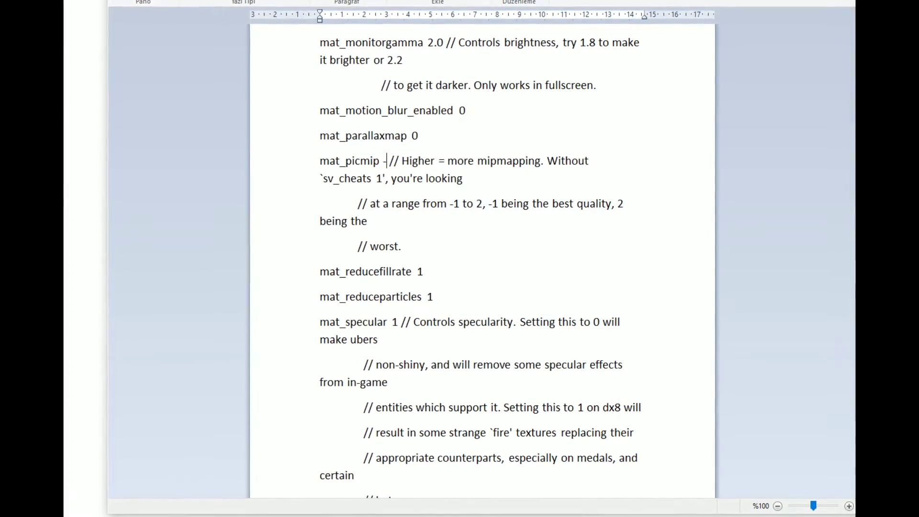
key(BackSpace)
text(2)
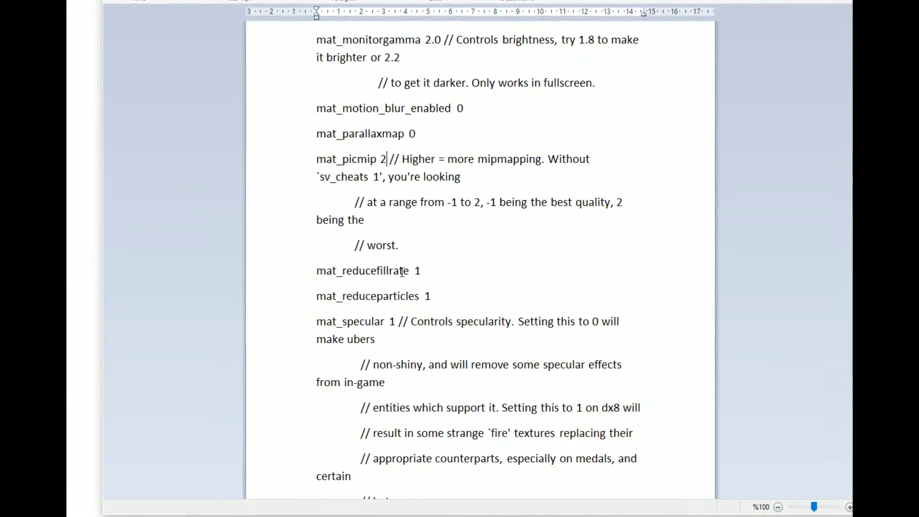
Highlight the mat_reducefillrate and mat_reduceparticles lines and the mat_specular command in the config to examine them
scroll(402, 271, down, 3)
drag(430, 158, 300, 139)
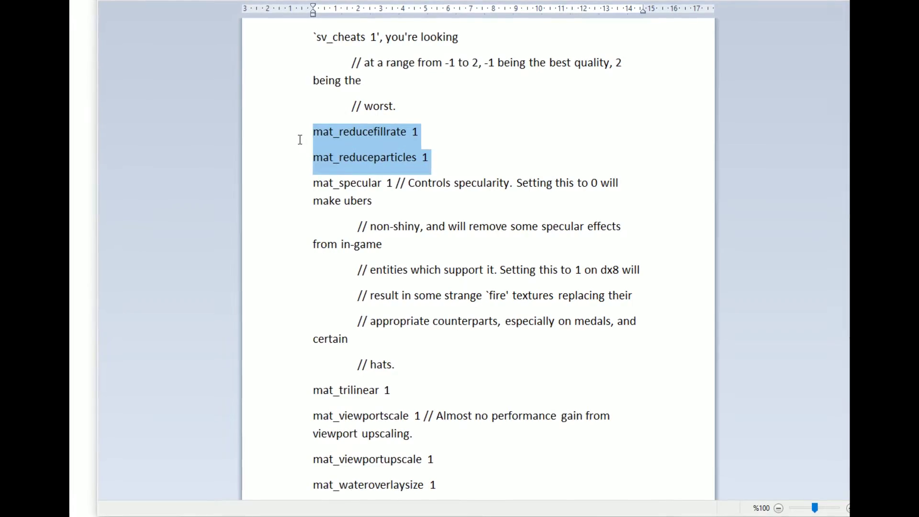
click(386, 133)
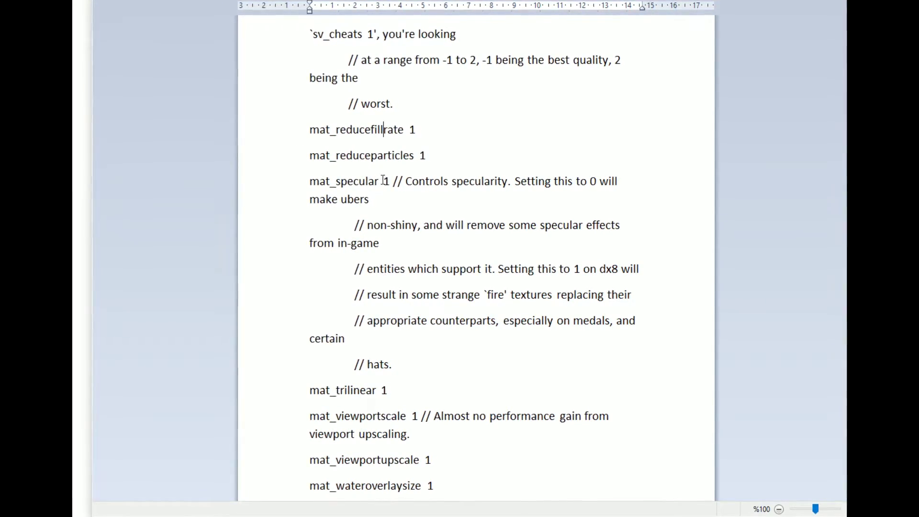
scroll(382, 180, down, 1)
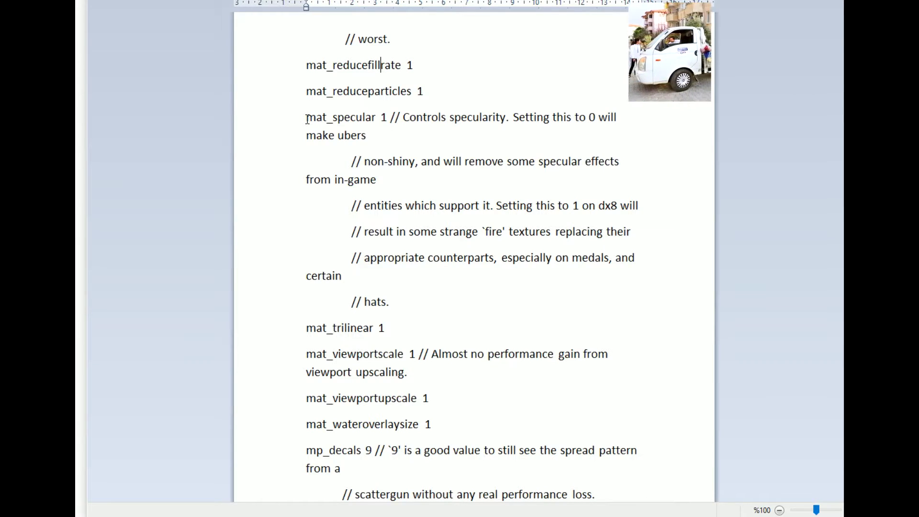
click(307, 119)
drag(329, 117, 387, 113)
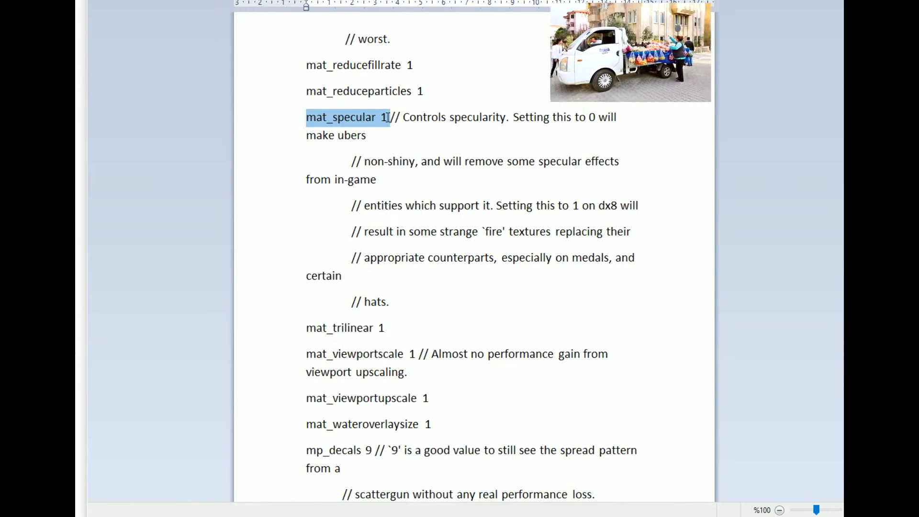
click(387, 117)
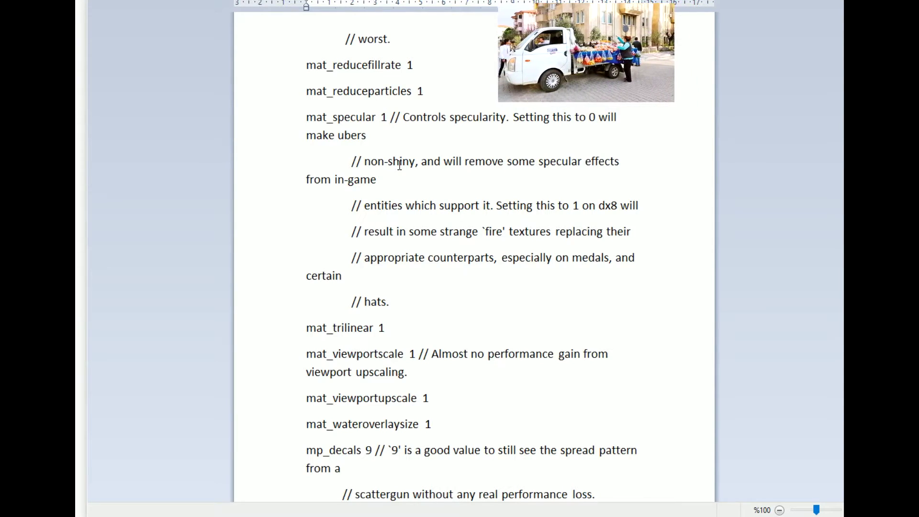
Set mat_specular to 0 in the config text, briefly switching it back to 1 for comparison
double_click(384, 118)
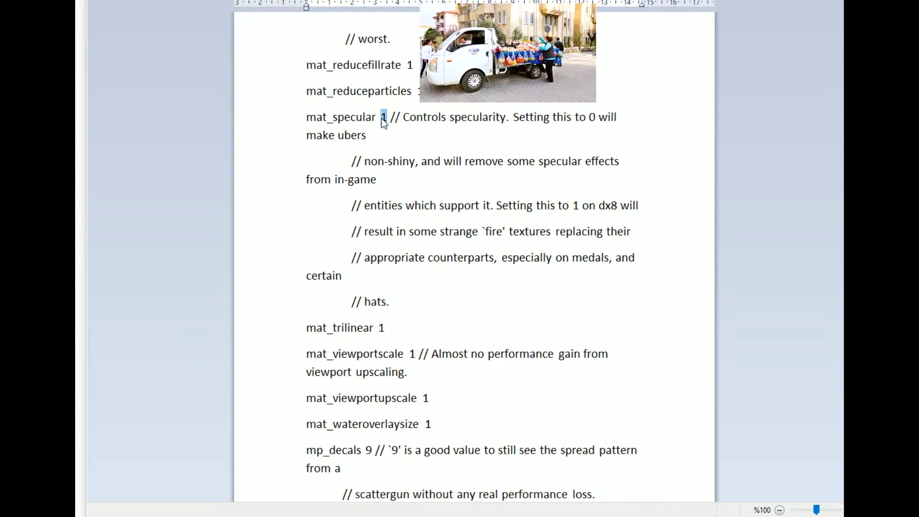
key(BackSpace)
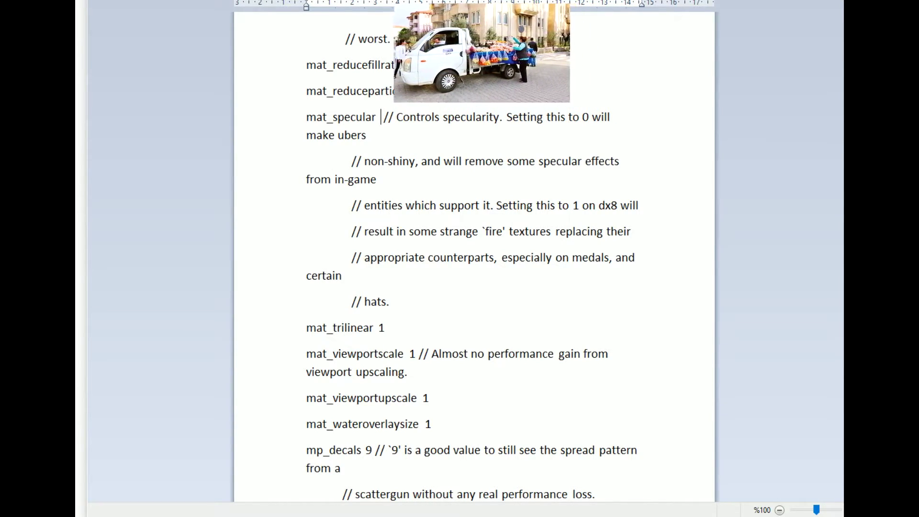
text(0)
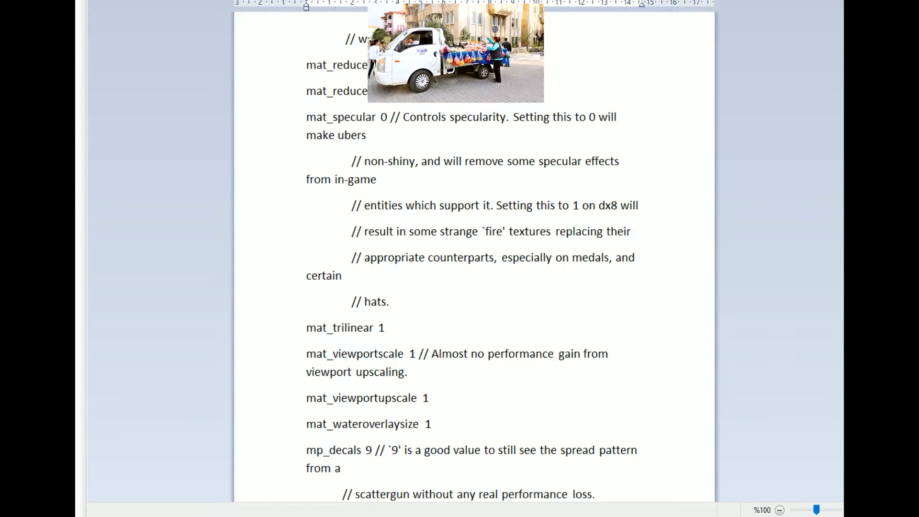
key(BackSpace)
text(1)
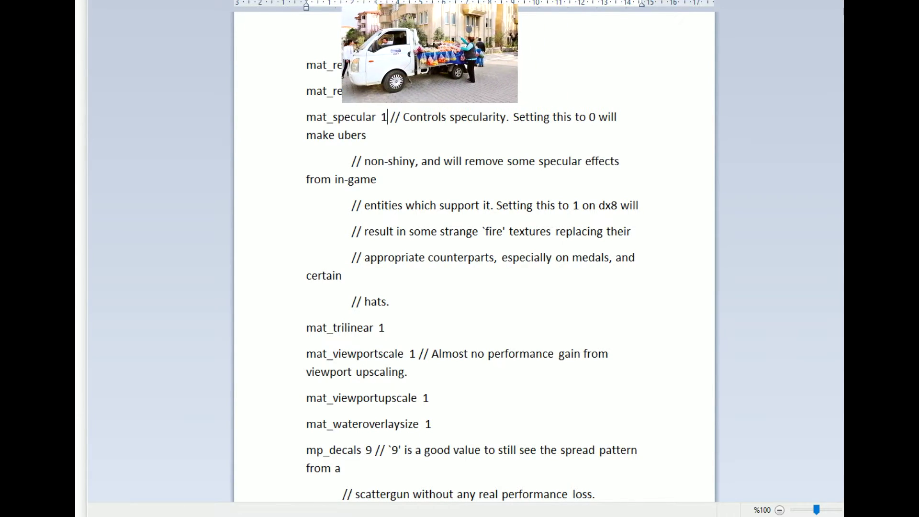
key(BackSpace)
text(0)
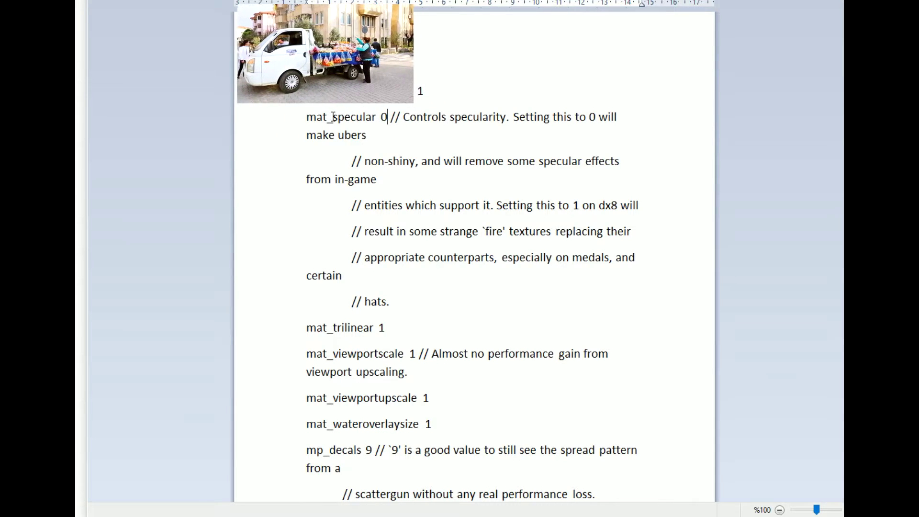
Highlight the mat_trilinear 1 line in the config to examine it
scroll(333, 119, down, 3)
drag(386, 172, 308, 176)
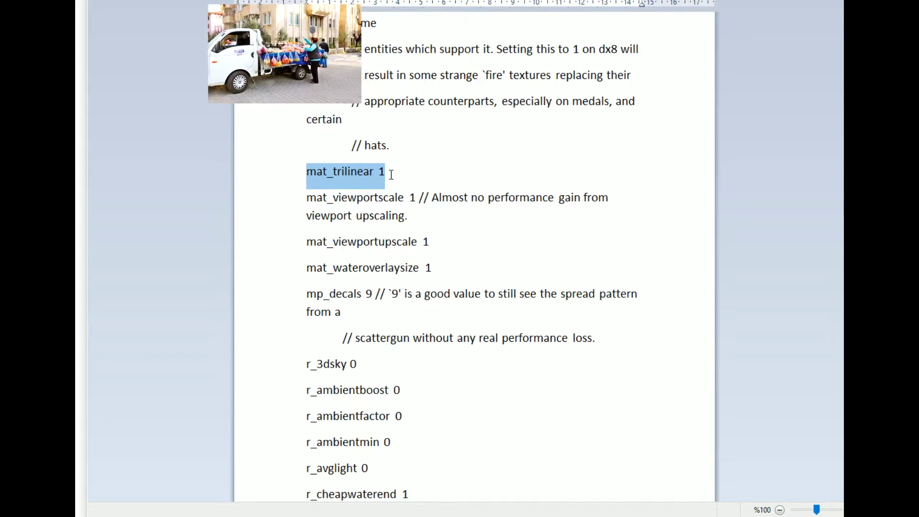
click(365, 173)
drag(383, 172, 308, 171)
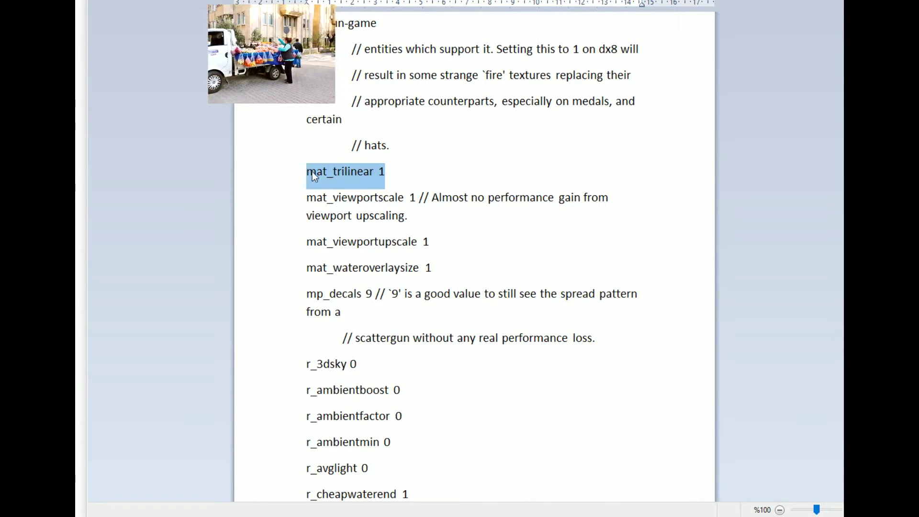
scroll(397, 156, down, 2)
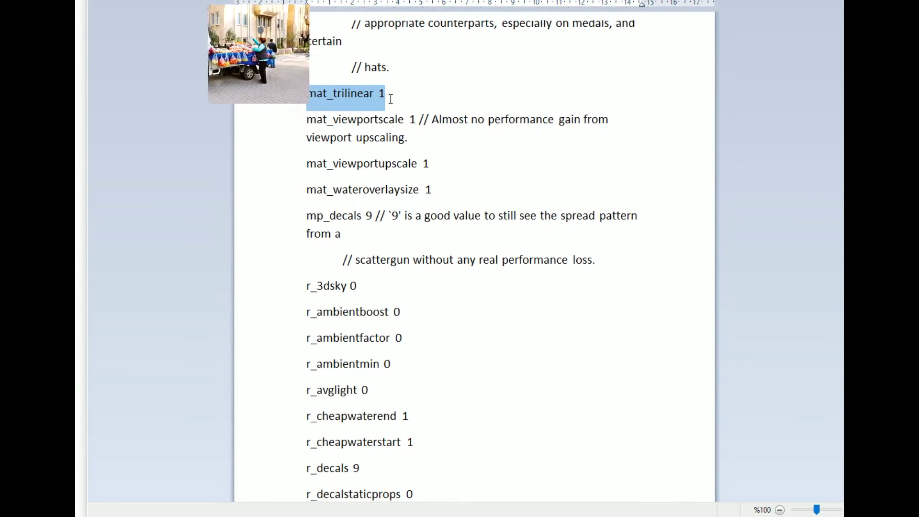
Change the mat_trilinear value to 0, and delete it so that the command has no value
click(411, 101)
scroll(397, 86, down, 1)
scroll(390, 61, up, 3)
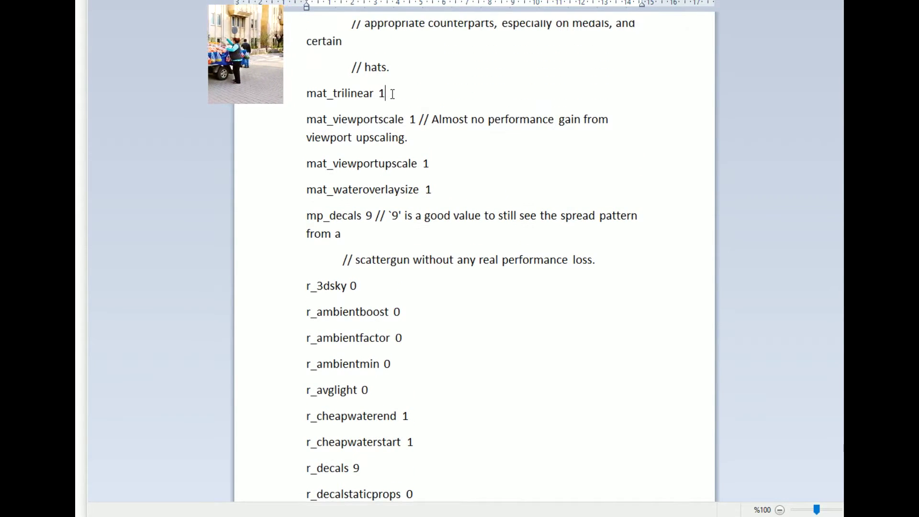
key(BackSpace)
text(0)
key(BackSpace)
Highlight the mp_decals command, replace its value with 1, and delete the value again
scroll(360, 135, down, 3)
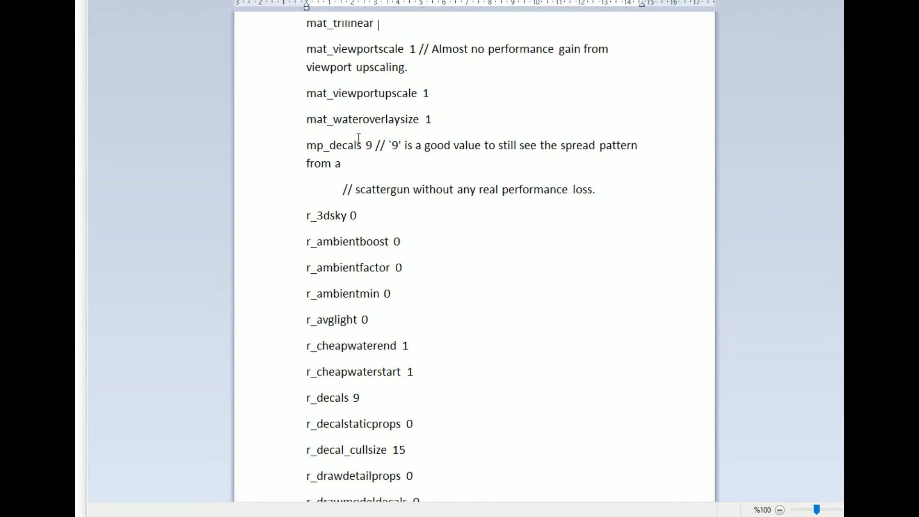
drag(375, 146, 313, 151)
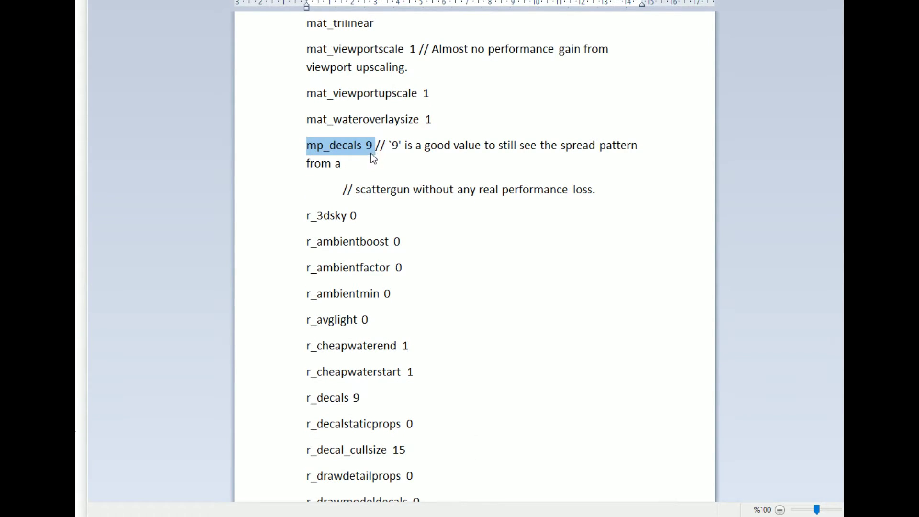
click(373, 147)
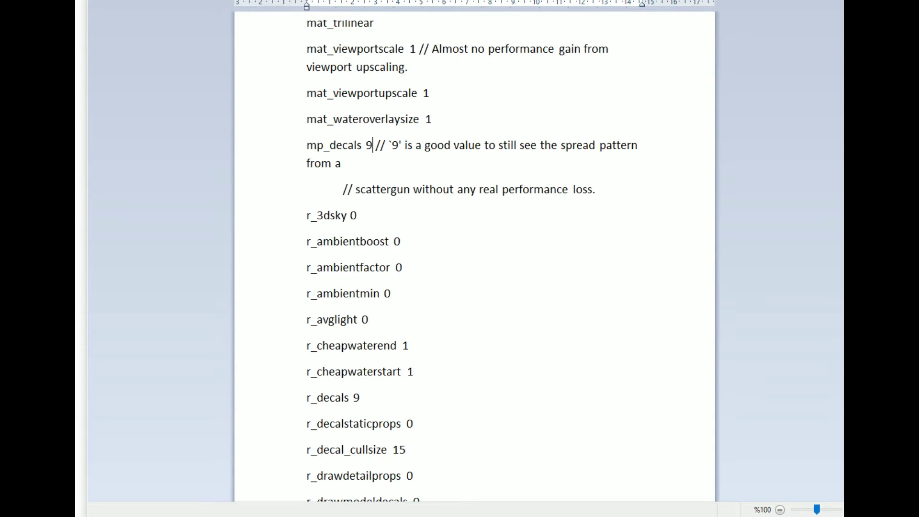
key(BackSpace)
text(1)
key(BackSpace)
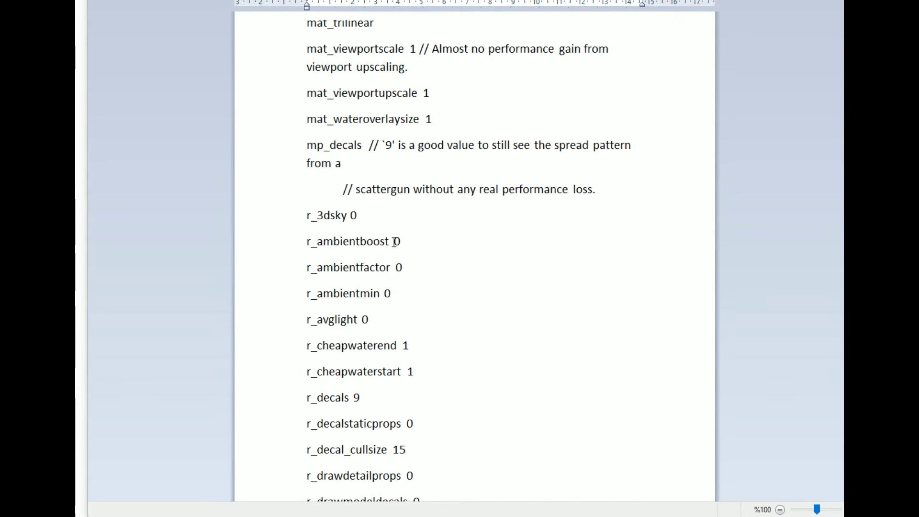
key(super+e)
click(677, 6)
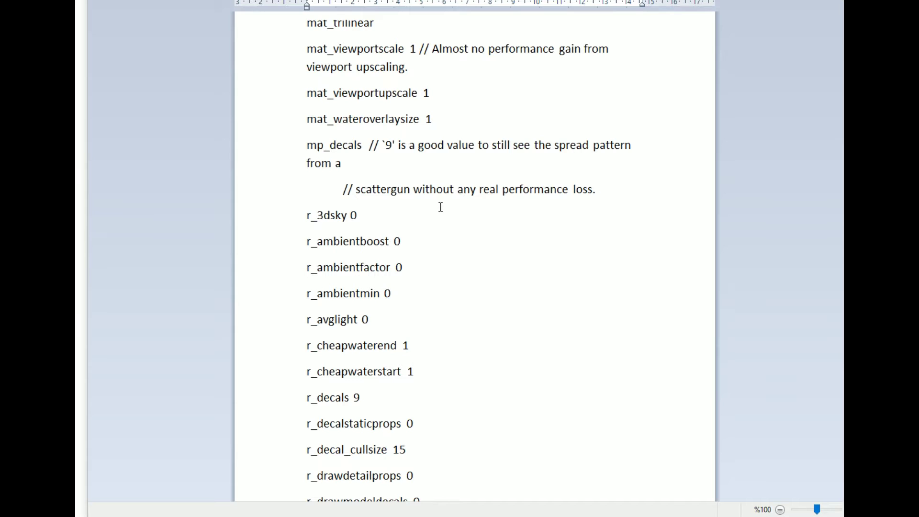
key(super+e)
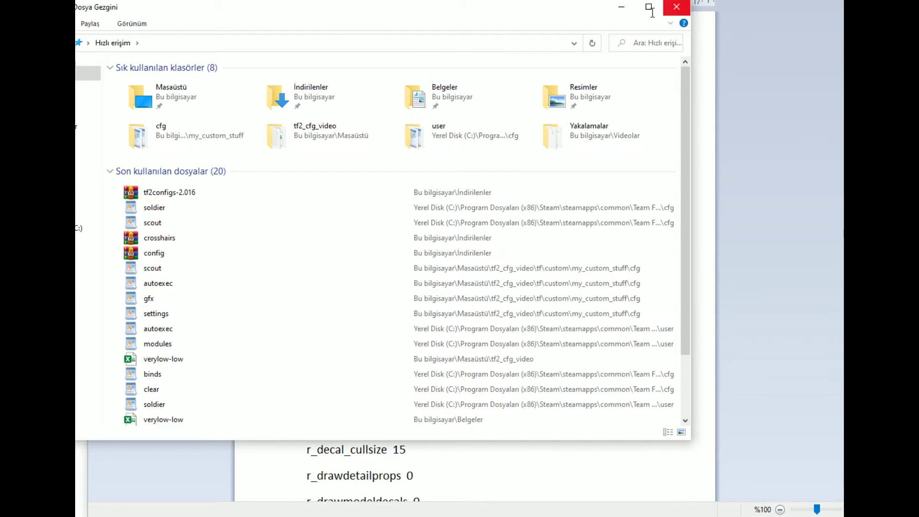
click(678, 6)
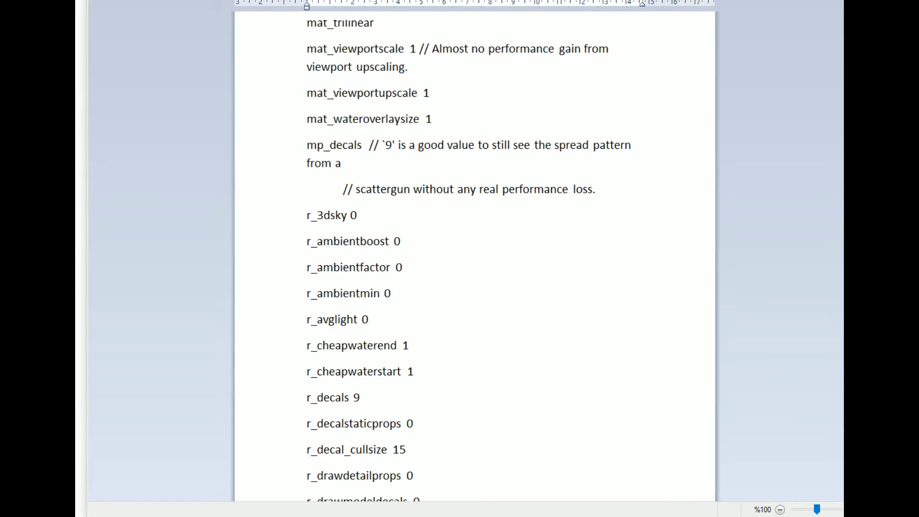
Open the scout config from the TF2 cfg\user folder in File Explorer and highlight its r_drawtracers 0 command
key(super+e)
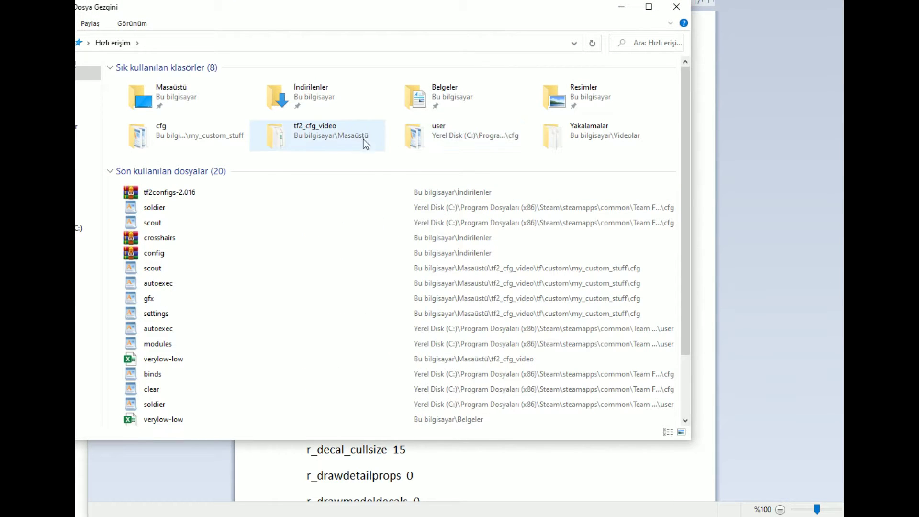
double_click(432, 133)
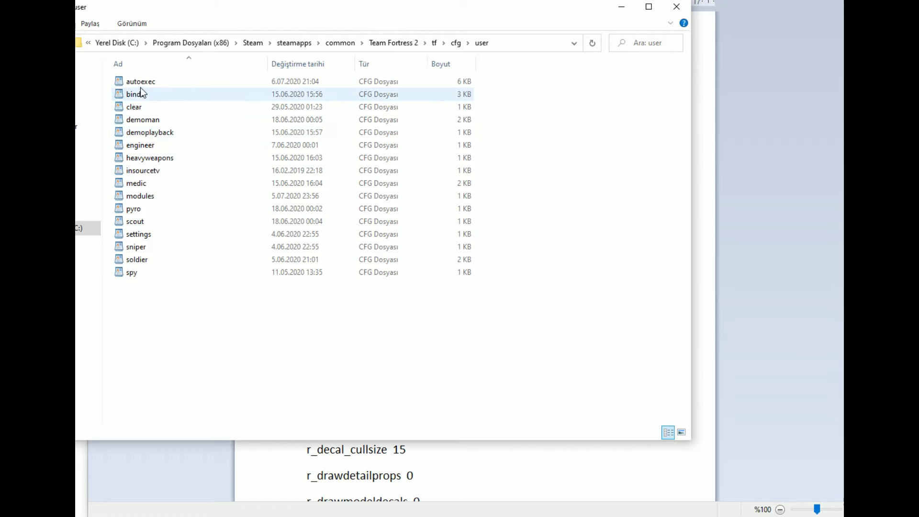
double_click(142, 221)
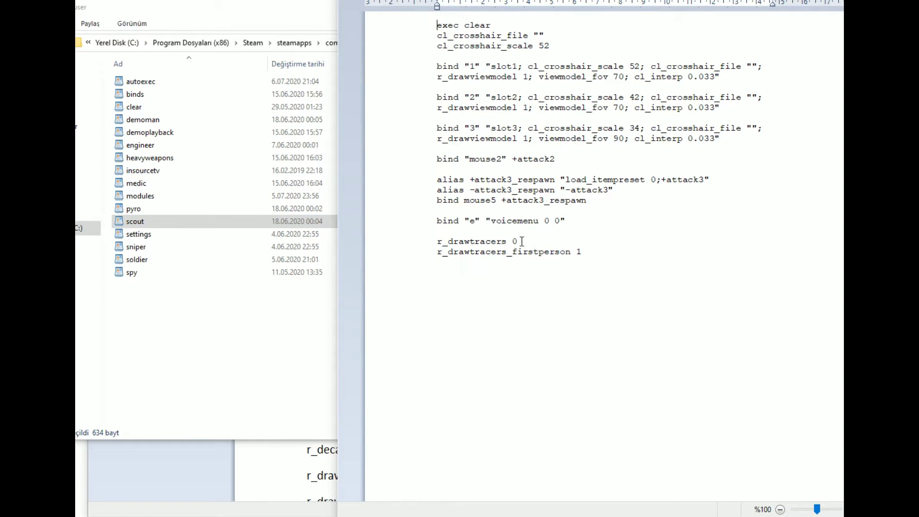
shift+click(514, 241)
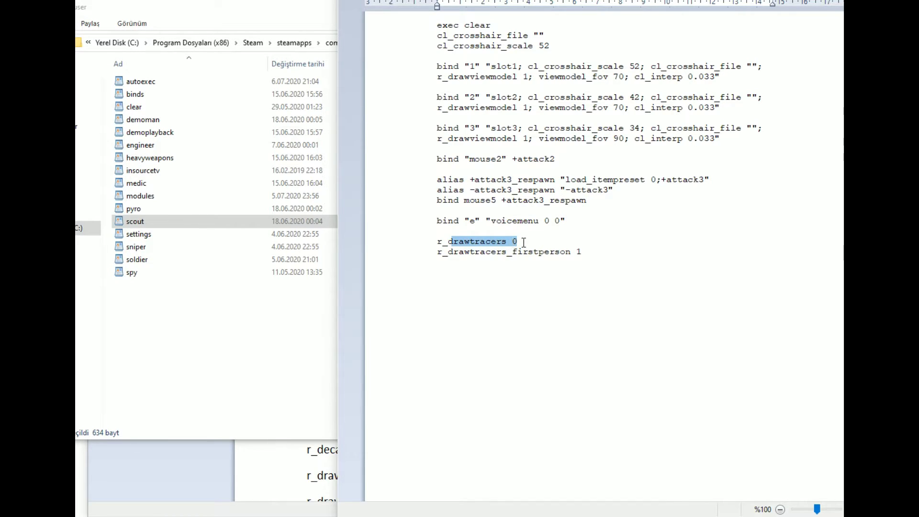
Close the scout config and minimise the user folder window to return to the dx9frames config document
key(End)
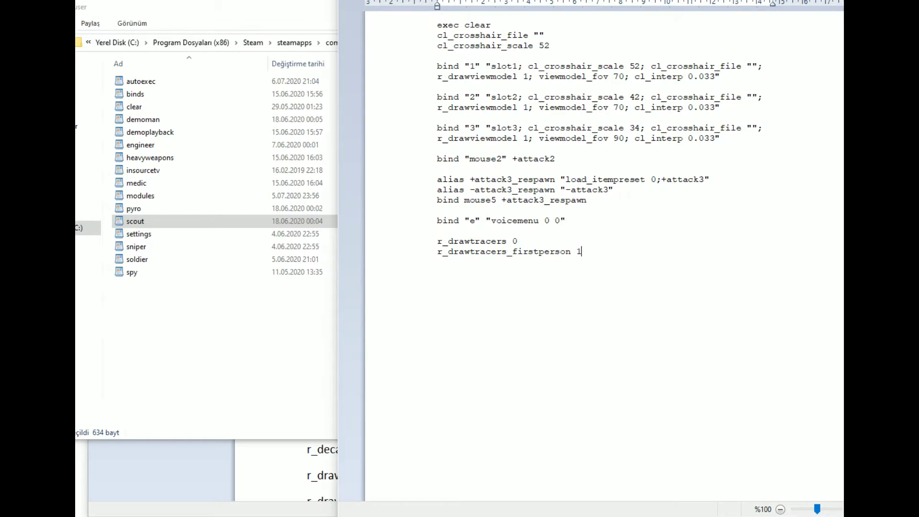
key(alt+F4)
click(627, 240)
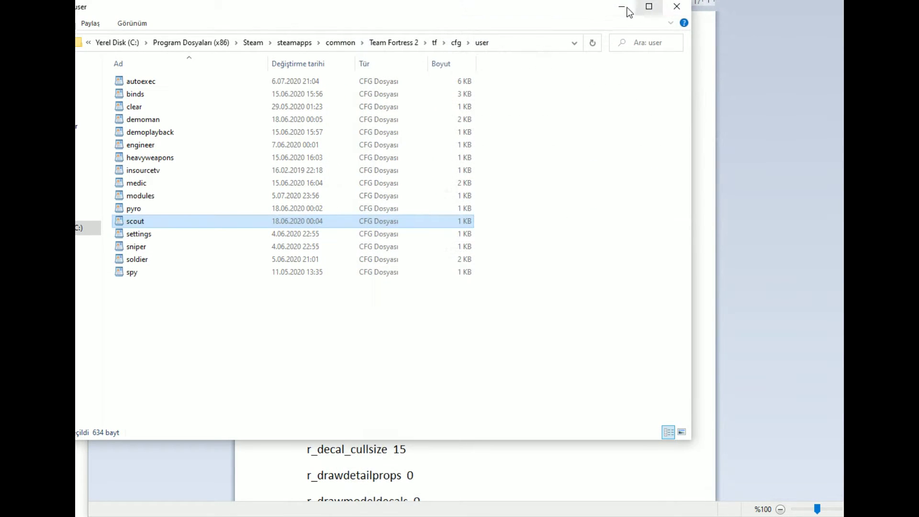
click(623, 8)
Set the mp_decals value to 9 and highlight the command to examine it
scroll(425, 205, down, 1)
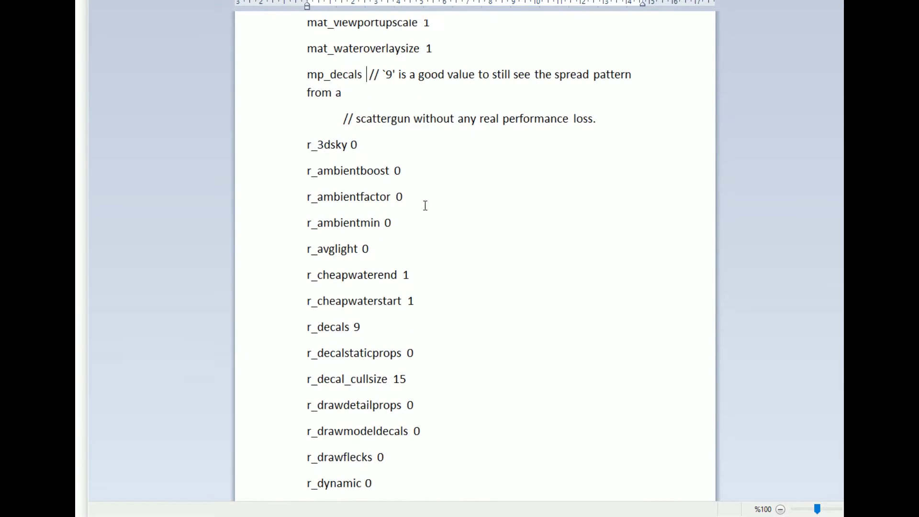
click(366, 76)
text(9)
drag(374, 75, 299, 75)
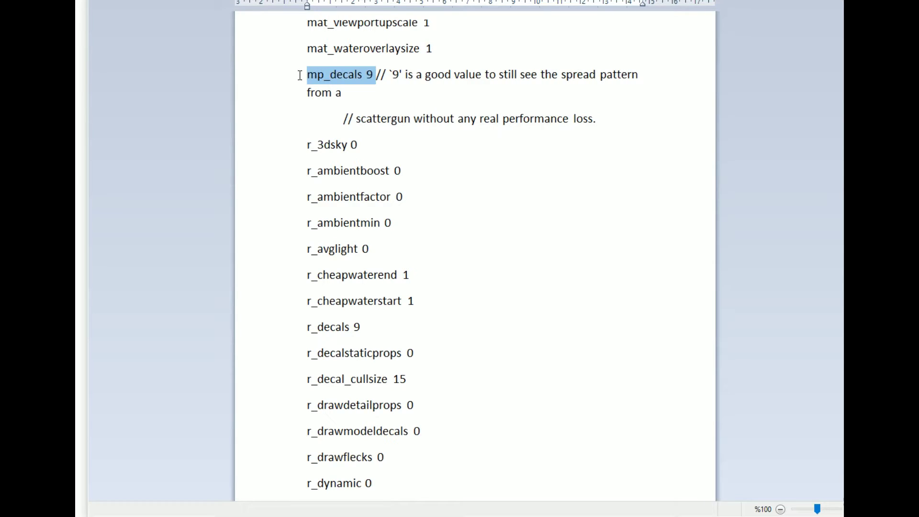
click(488, 75)
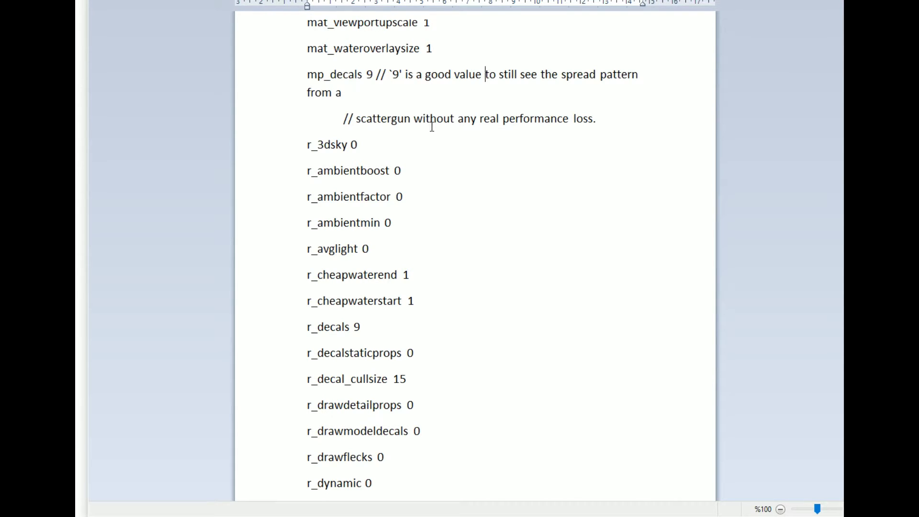
Highlight the r_decals 9 line in the config to examine it and look through the commands below
scroll(425, 129, down, 3)
drag(370, 187, 303, 189)
click(372, 188)
scroll(485, 196, down, 10)
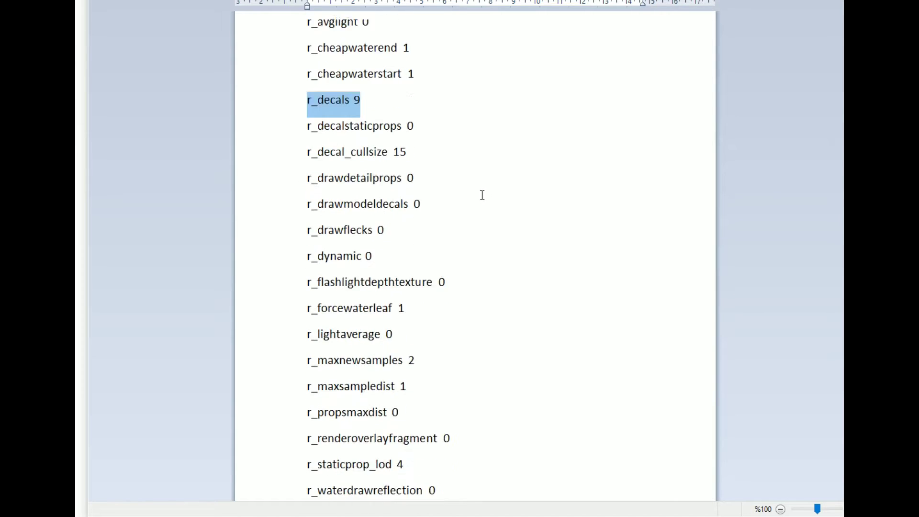
scroll(365, 193, down, 4)
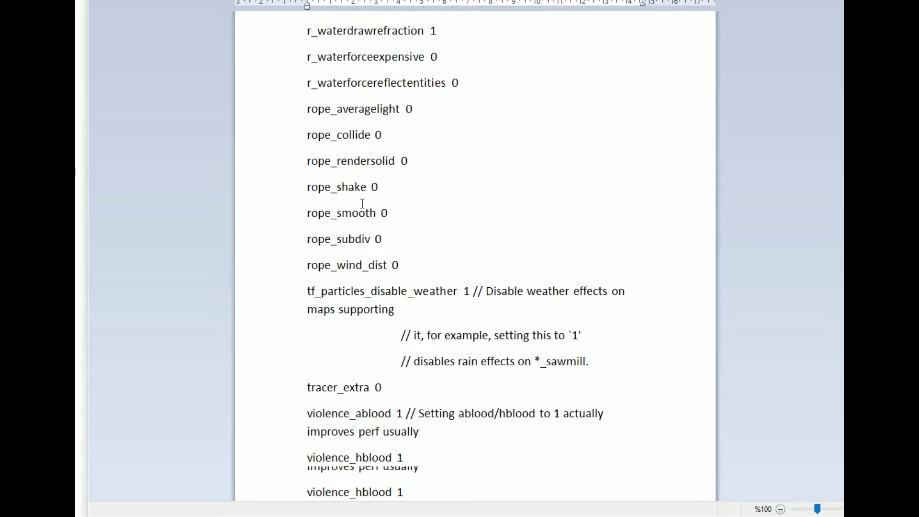
Highlight the tf_particles_disable_weather command, change its value to 0, and set it back to 1
scroll(365, 85, down, 2)
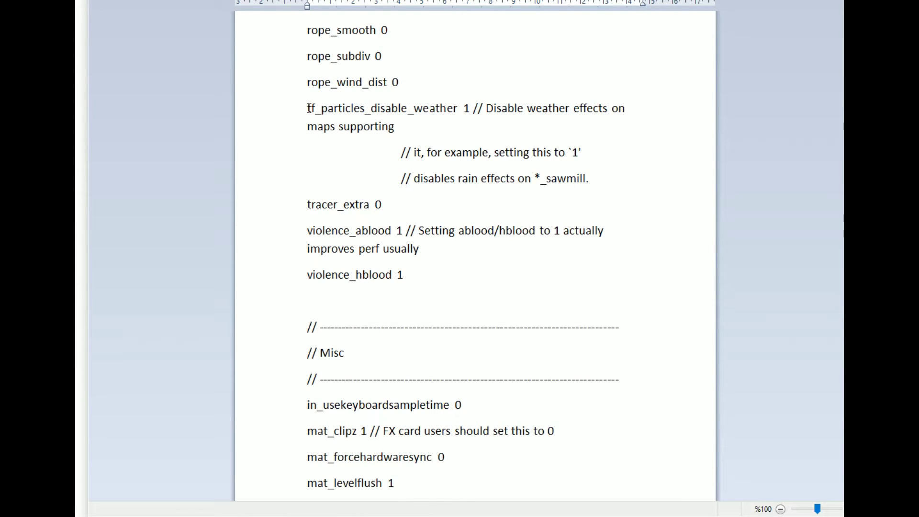
drag(351, 106, 475, 108)
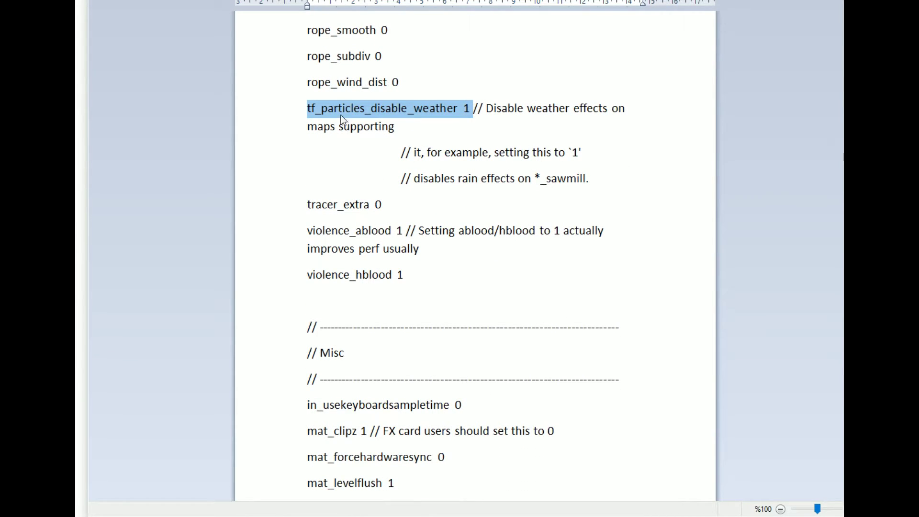
drag(377, 108, 406, 108)
click(466, 108)
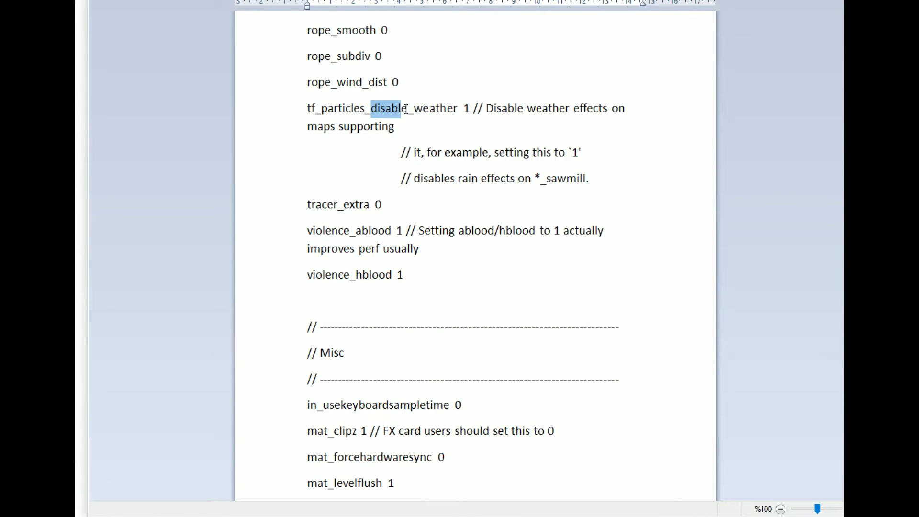
drag(463, 108, 471, 111)
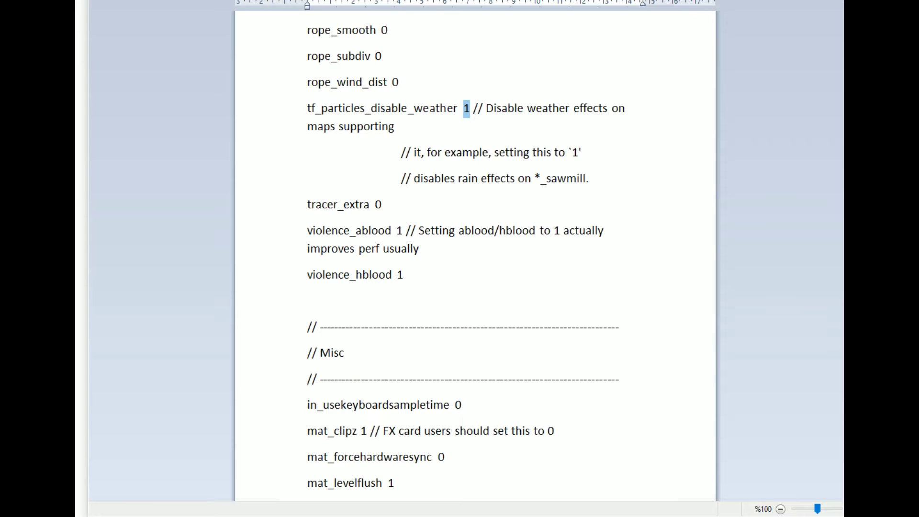
text(0)
key(BackSpace)
text(1)
Look through the Misc, Sound and Print to console sections, and close the dx9frames document without saving
scroll(438, 163, down, 5)
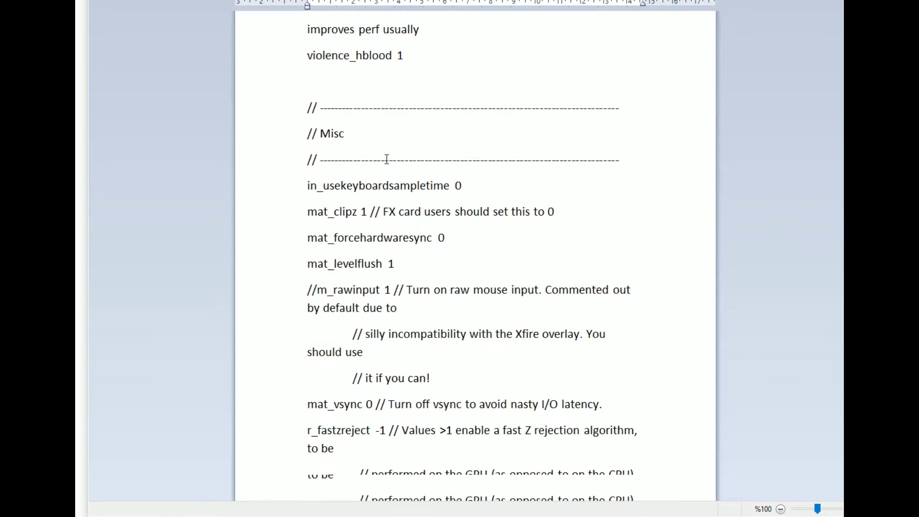
scroll(375, 199, down, 11)
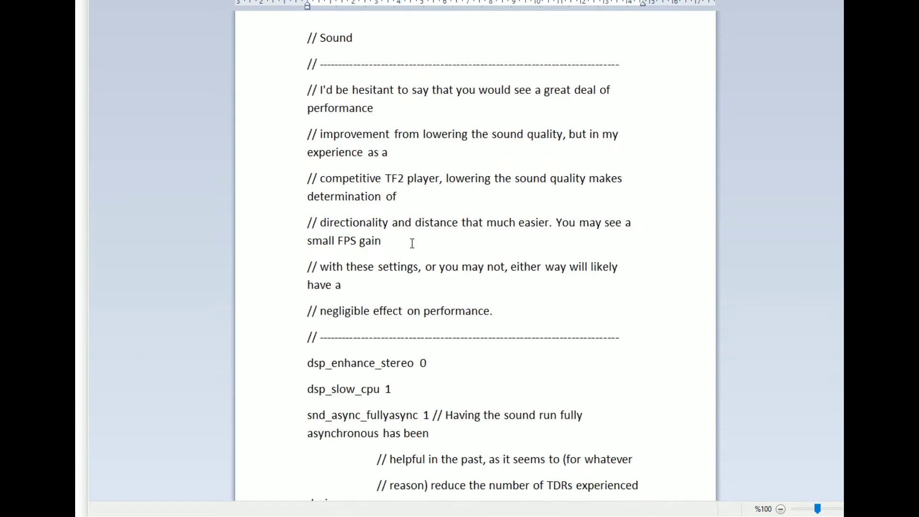
scroll(405, 233, down, 12)
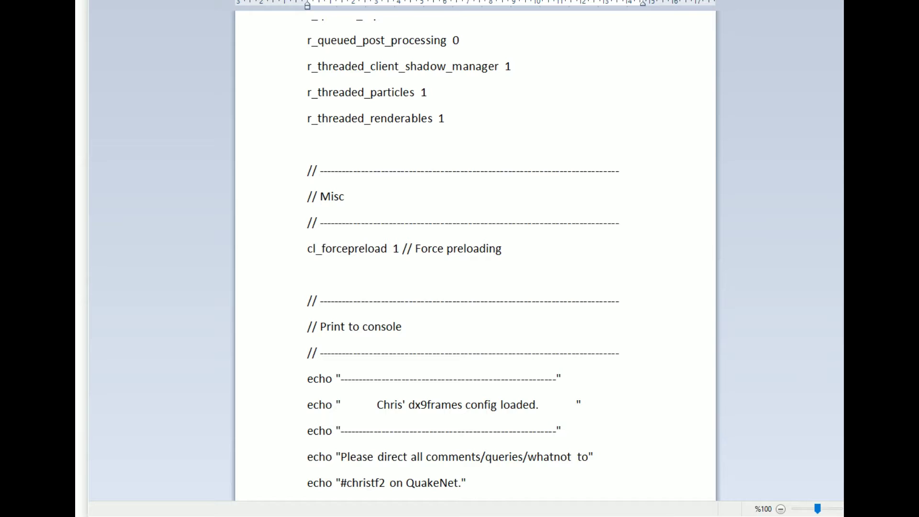
key(alt+F4)
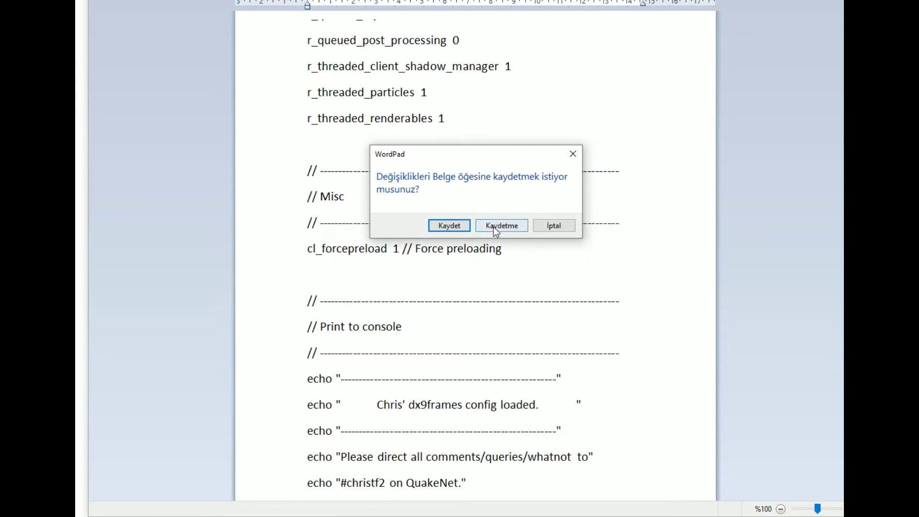
click(494, 226)
Switch to the configs archive in WinRAR, open the maxframes config in the viewer, and select all its text
key(alt+Tab)
click(171, 216)
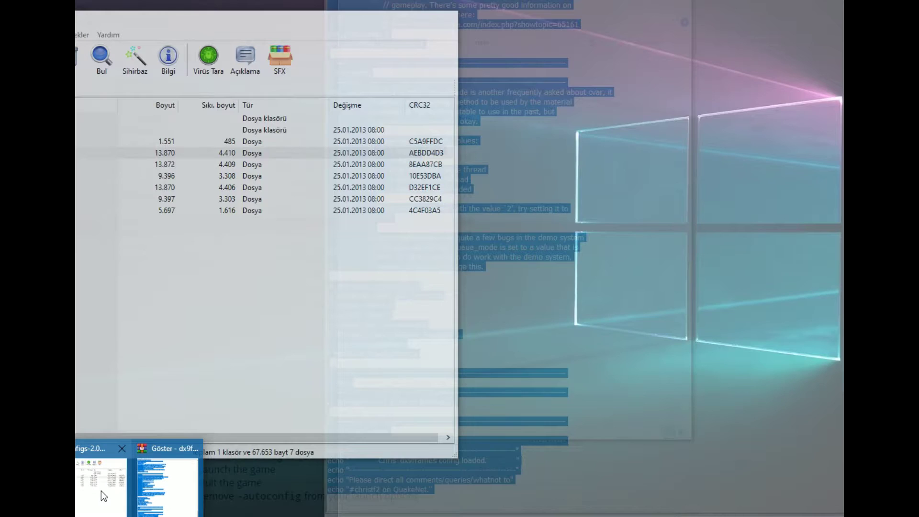
click(101, 490)
double_click(144, 187)
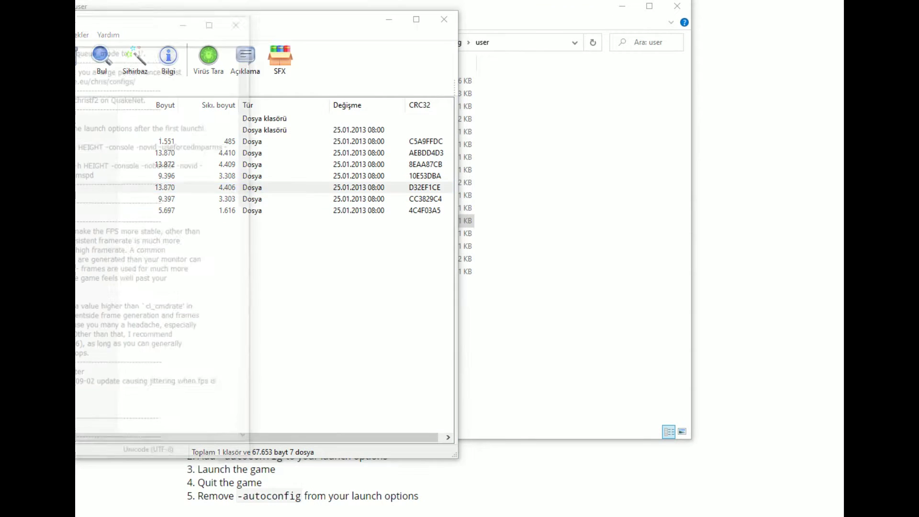
key(ctrl+a)
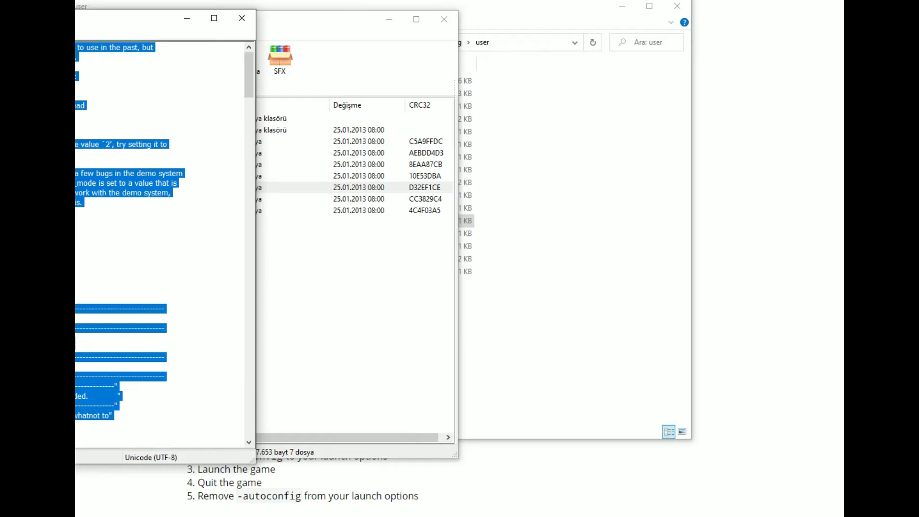
Open a new blank WordPad document and paste the maxframes config text into it
key(super)
text(notepad)
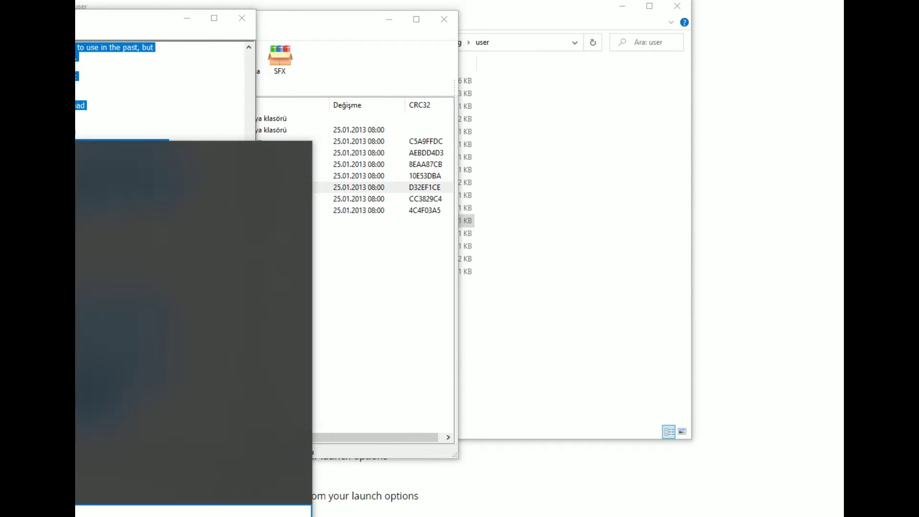
key(Return)
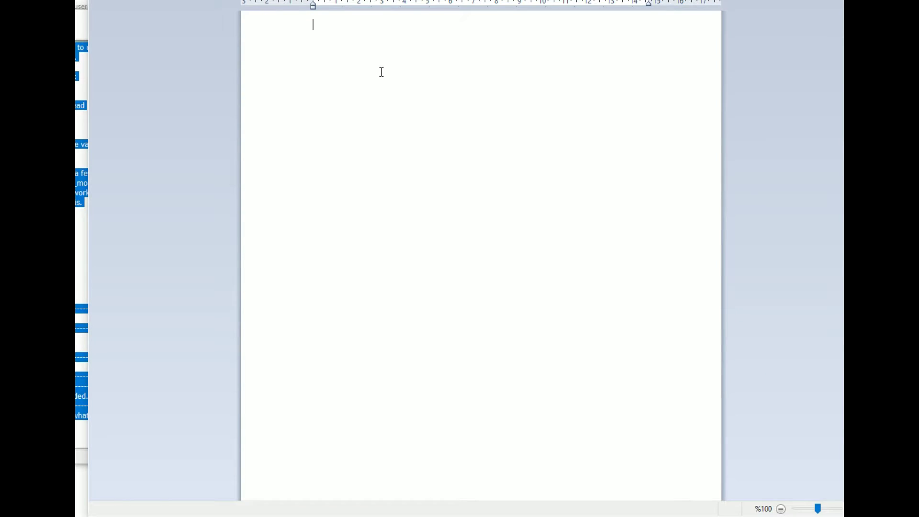
key(ctrl+v)
Select the entire maxframes text, enlarge its font for easier reading, and clear the selection
key(ctrl+a)
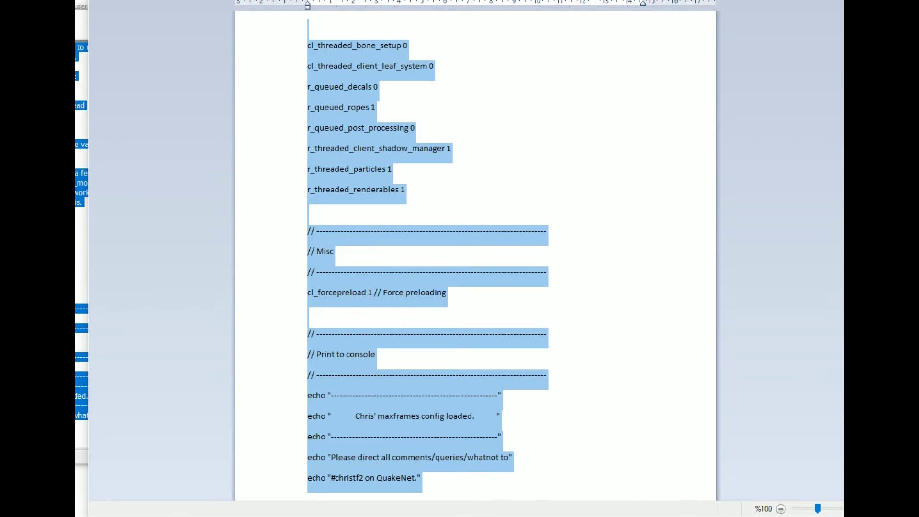
scroll(474, 258, down, 3)
click(636, 132)
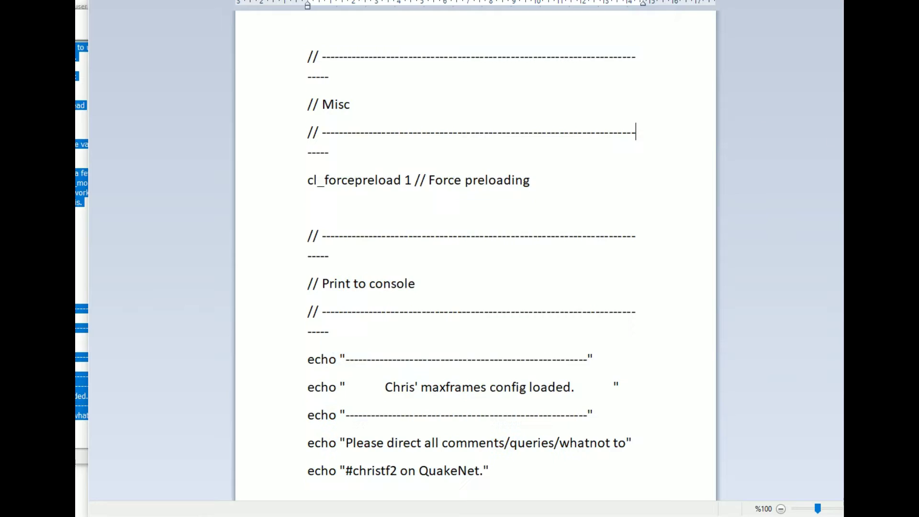
Highlight dxlevel 81 and the fullscreen options from -useforcedmparms to -noforcemspd in the launch options section to examine them
scroll(702, 71, up, 15)
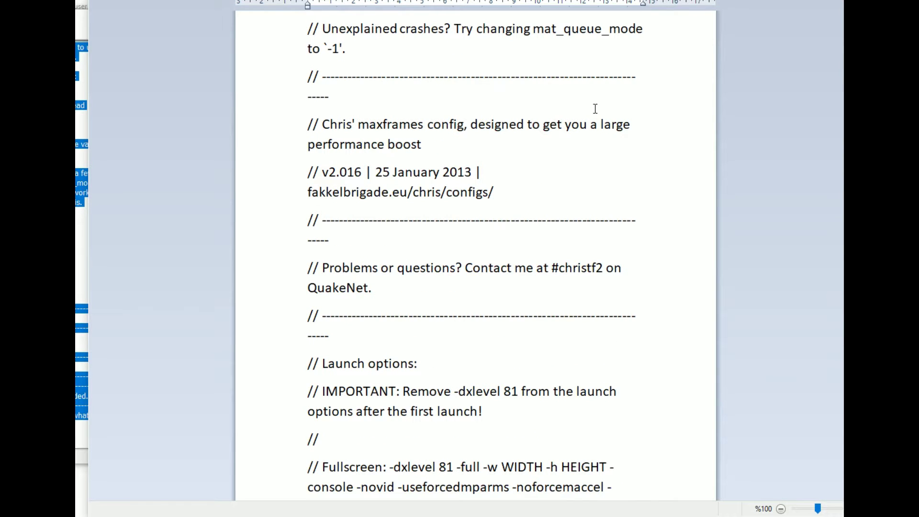
scroll(530, 181, down, 3)
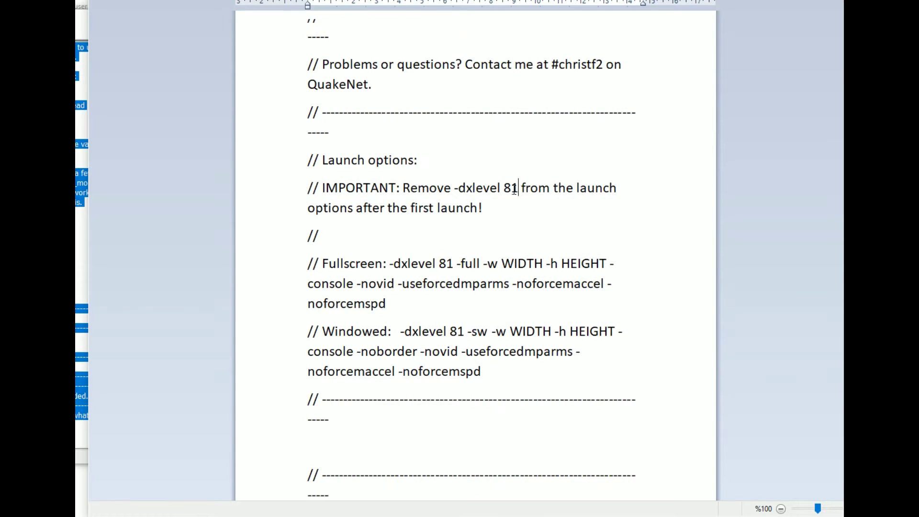
drag(521, 189, 460, 189)
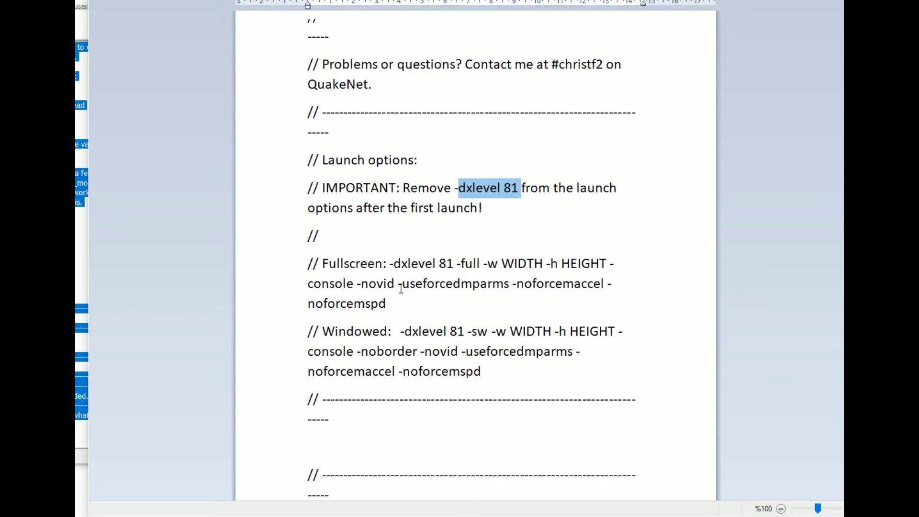
mouse_move(400, 288)
mouse_down()
mouse_move(414, 290)
mouse_move(395, 304)
mouse_up()
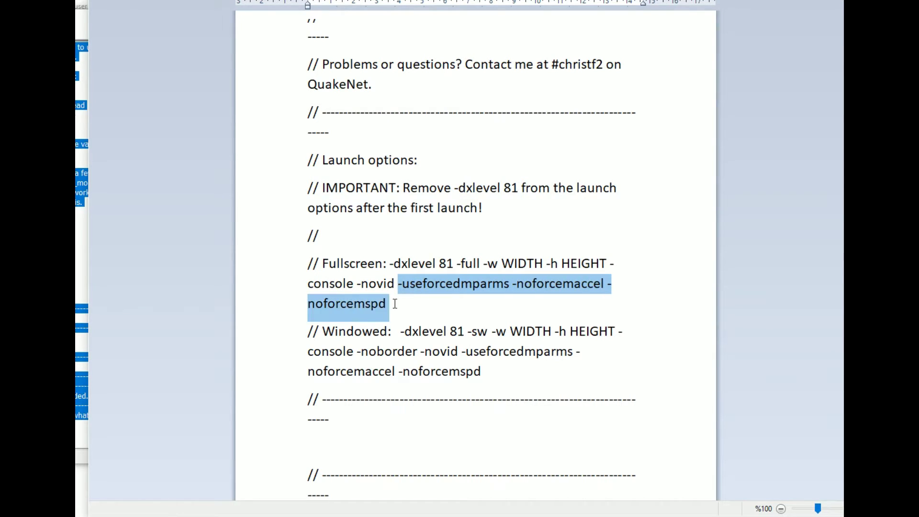
Append -high to the Fullscreen launch options and extend -full to -fullscreen
click(395, 304)
text(-high)
drag(429, 305, 399, 289)
click(480, 263)
text(screen)
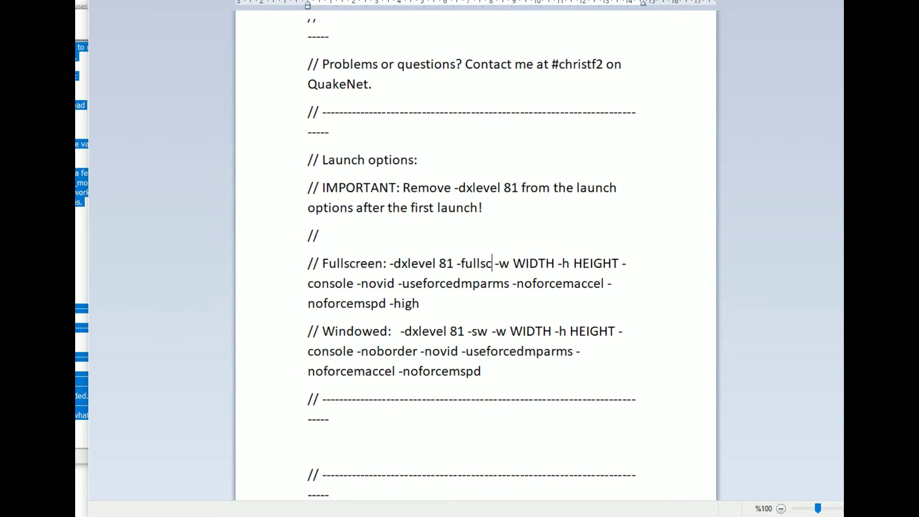
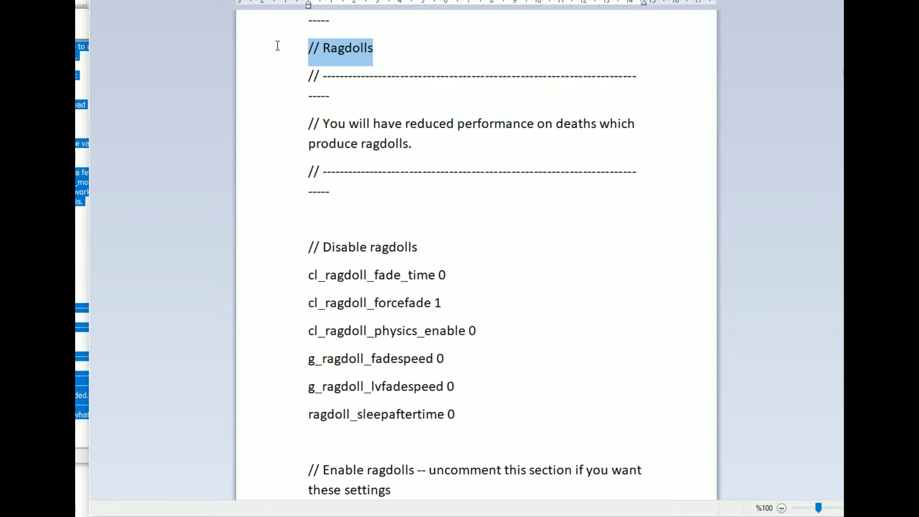
Examine the Ragdolls, Gibs and Graphical sections of the maxframes config
scroll(416, 243, down, 8)
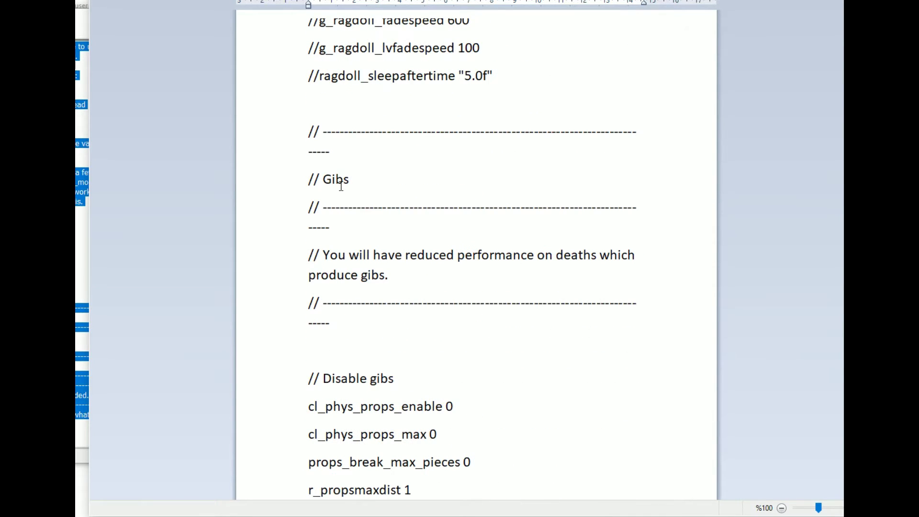
scroll(385, 204, down, 7)
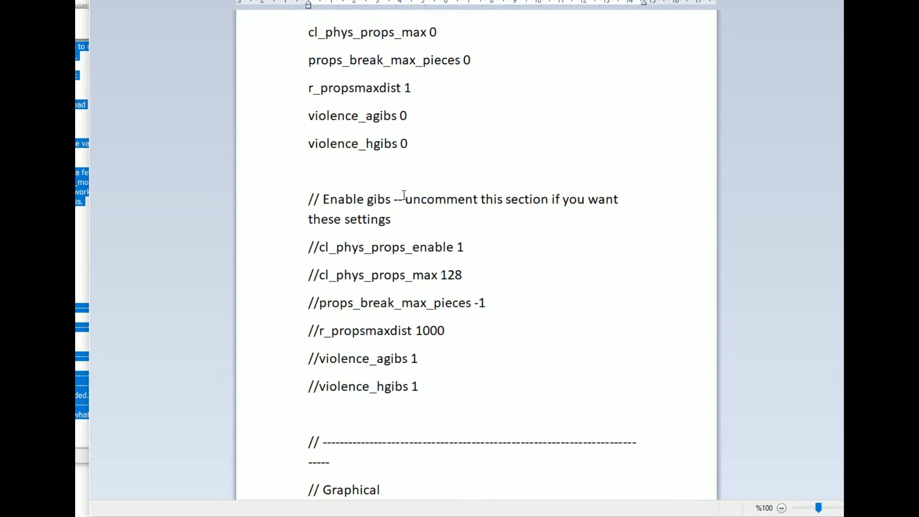
scroll(404, 196, down, 7)
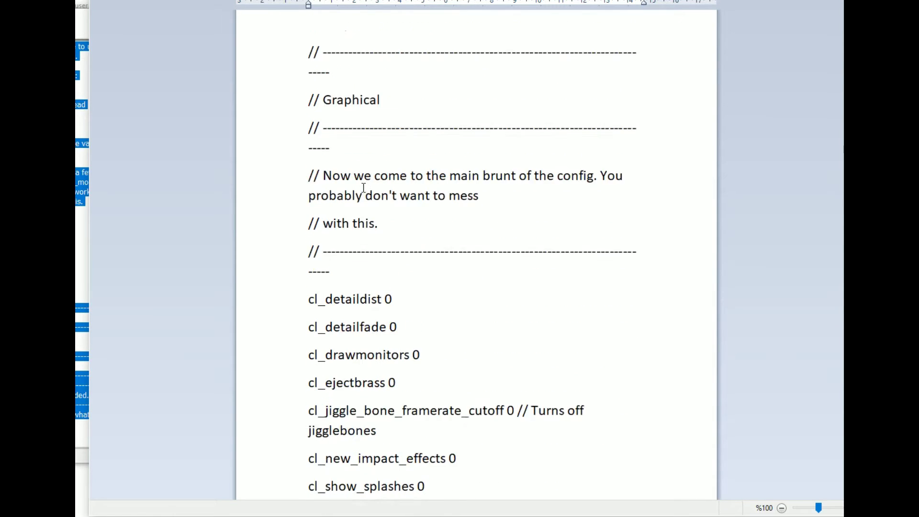
scroll(363, 187, up, 7)
scroll(363, 184, down, 9)
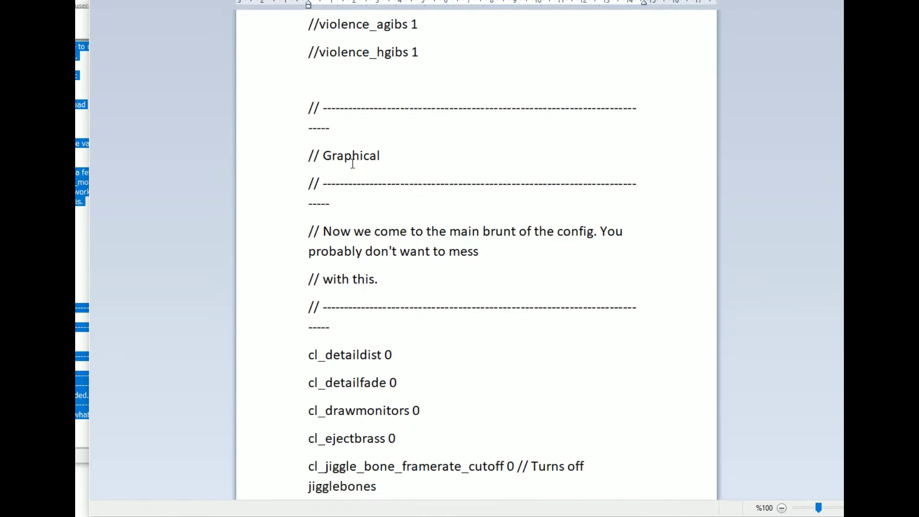
scroll(359, 188, down, 2)
click(395, 230)
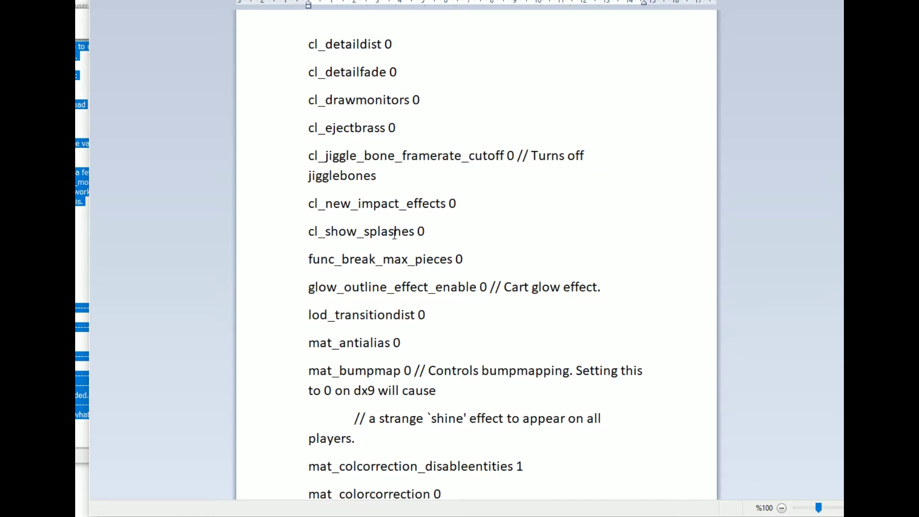
Highlight the glow_outline_effect_enable and mat_bumpmap 0 commands in the Graphical section to examine them
scroll(394, 231, down, 2)
drag(308, 206, 479, 204)
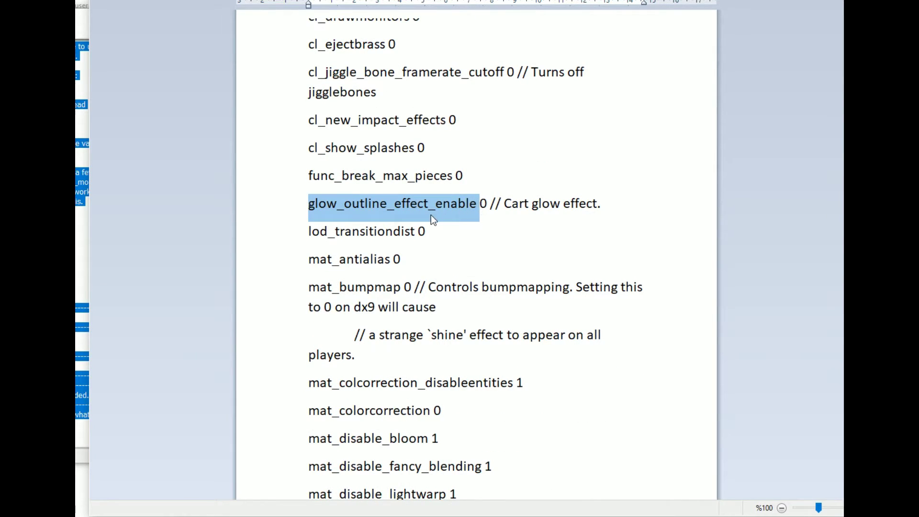
scroll(375, 191, down, 3)
drag(309, 131, 412, 131)
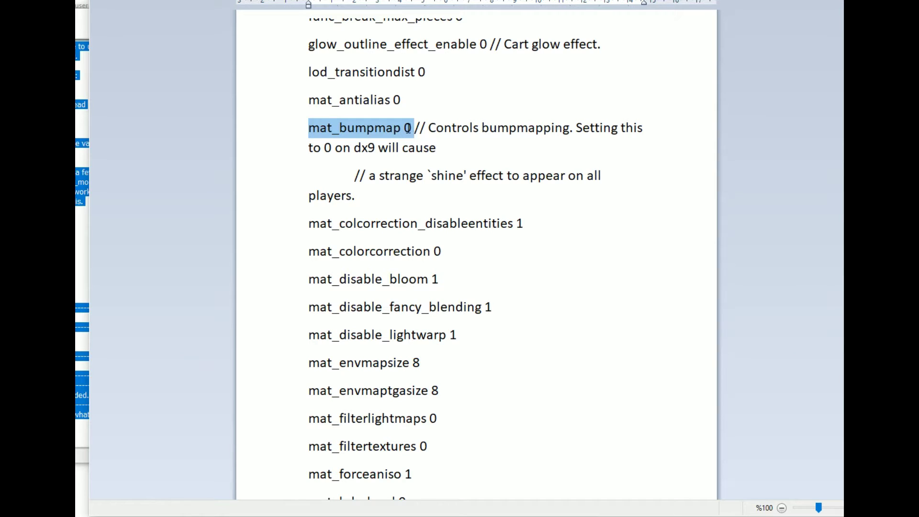
Highlight the mat_filterlightmaps 0 and mat_filtertextures 0 commands in the Graphical section to examine them
click(408, 128)
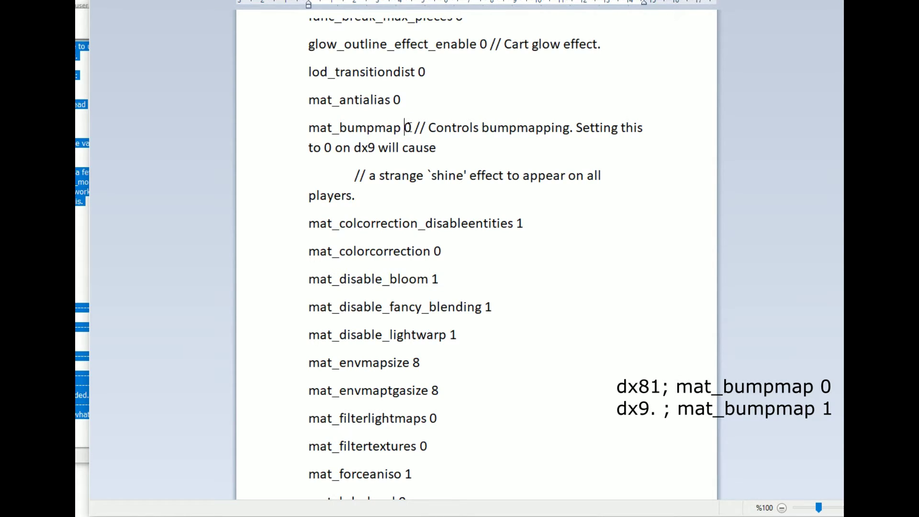
scroll(403, 222, down, 3)
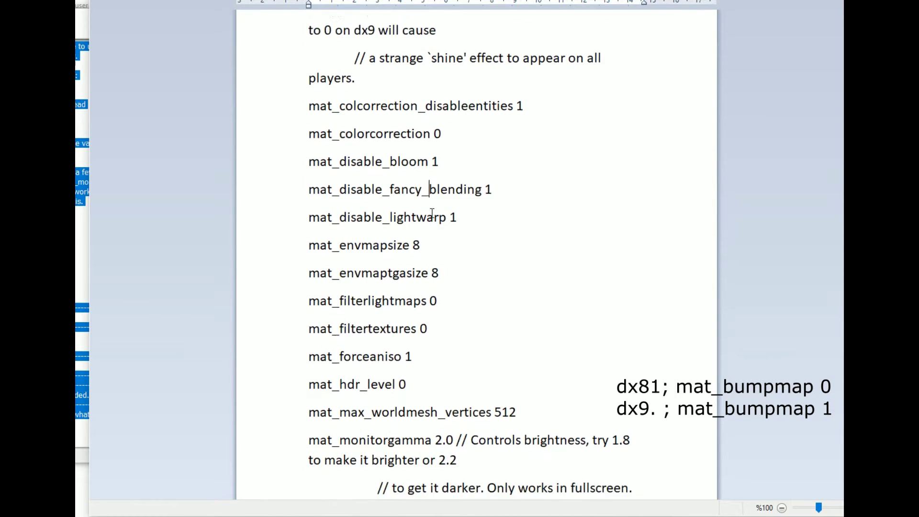
drag(433, 211, 345, 190)
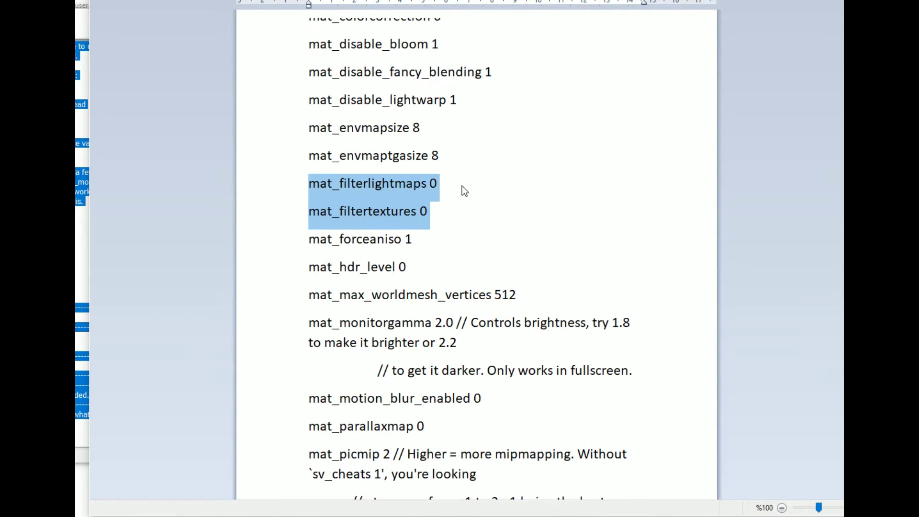
click(444, 184)
drag(430, 211, 303, 179)
scroll(455, 153, down, 1)
click(400, 144)
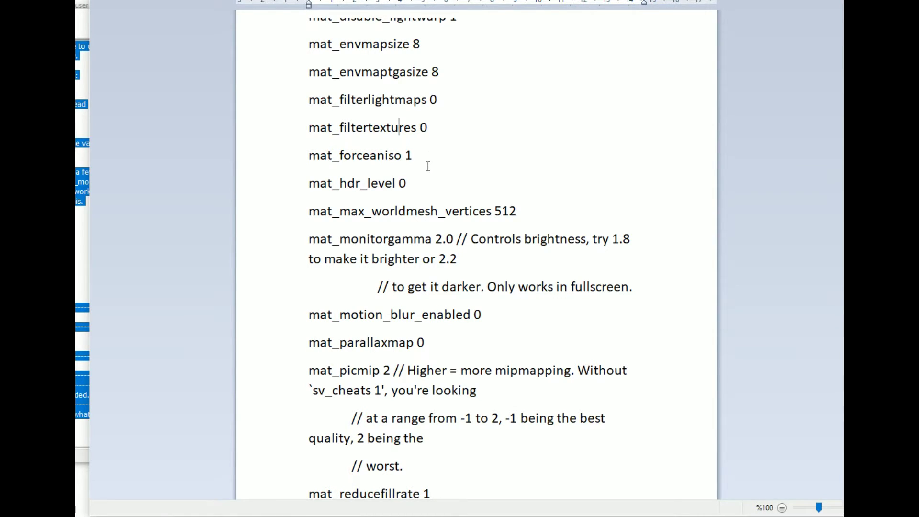
Highlight the mat_monitorgamma 2.0 command and its value in the Graphical section to examine the brightness setting
scroll(387, 160, down, 2)
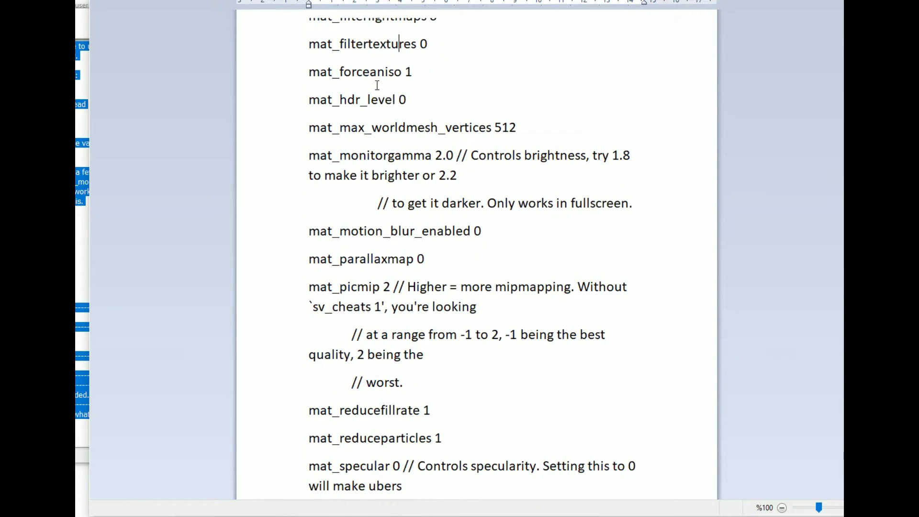
scroll(377, 85, up, 2)
scroll(311, 149, down, 2)
drag(311, 157, 447, 155)
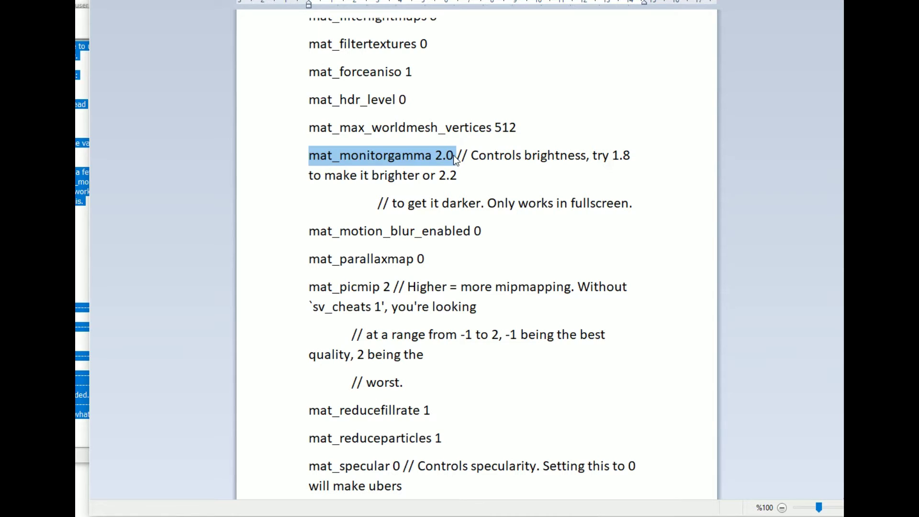
drag(455, 157, 447, 156)
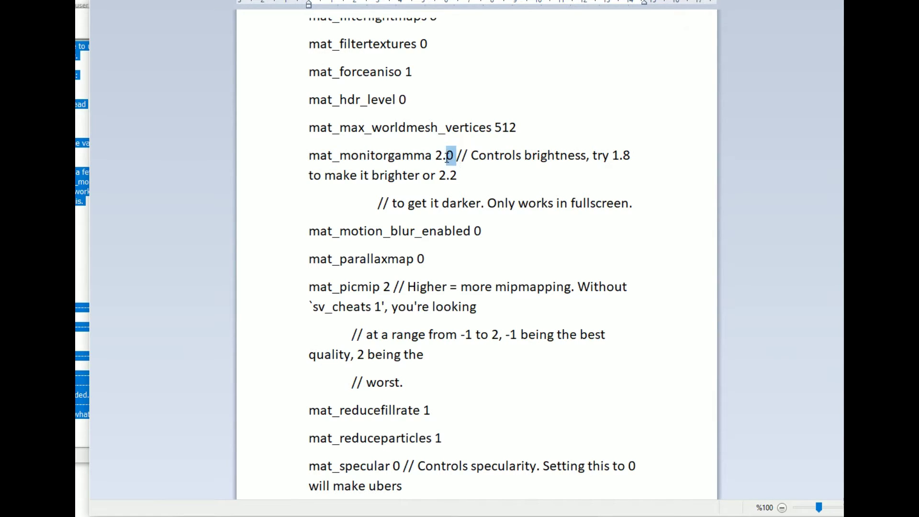
Highlight the mat_picmip 2 command, its value and its quality range comment to examine them
scroll(438, 158, down, 4)
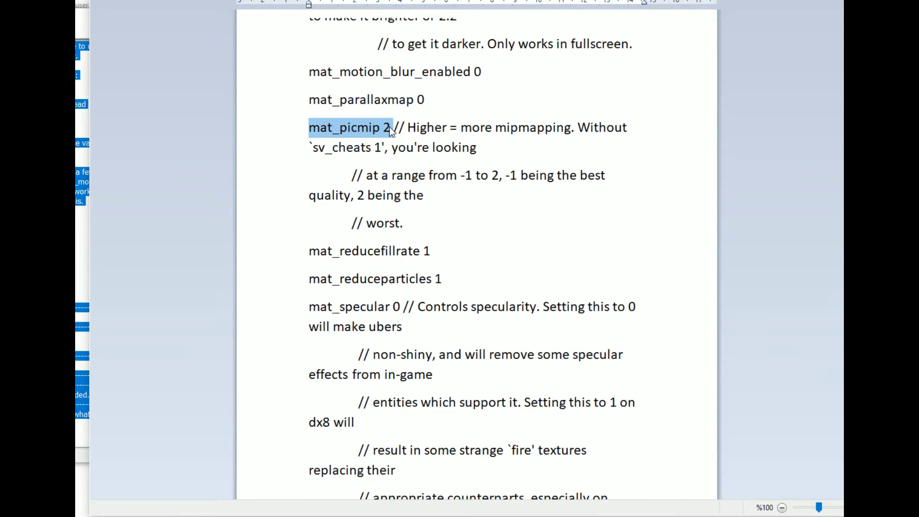
click(391, 128)
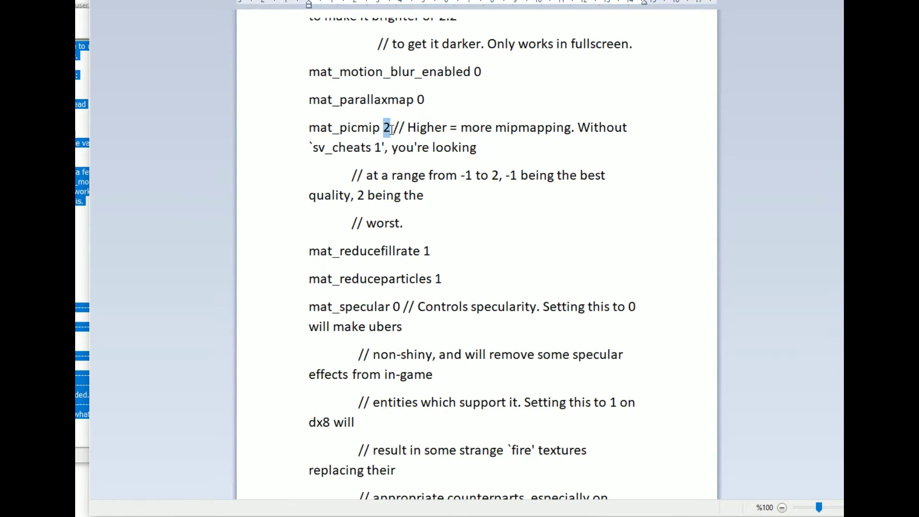
scroll(389, 130, down, 4)
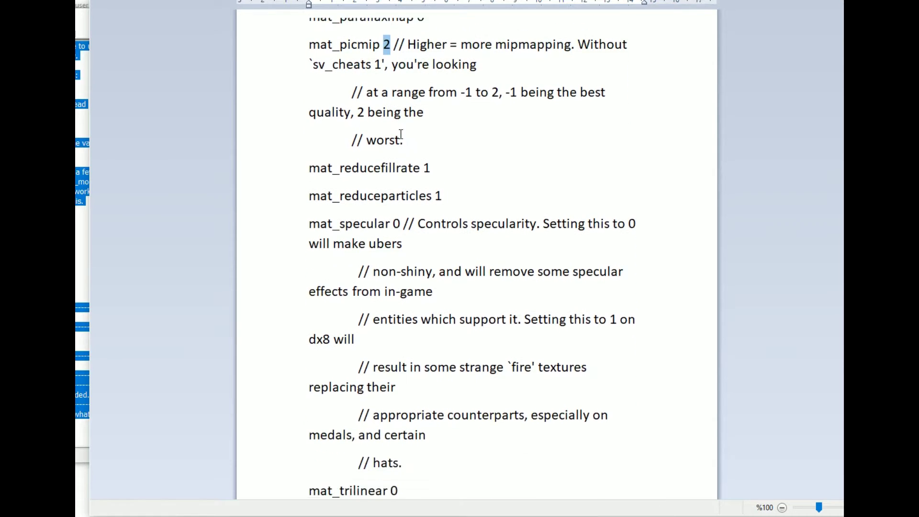
drag(445, 120, 353, 93)
Highlight the mat_trilinear 0 command and the value of mp_decals to examine them
scroll(404, 132, down, 6)
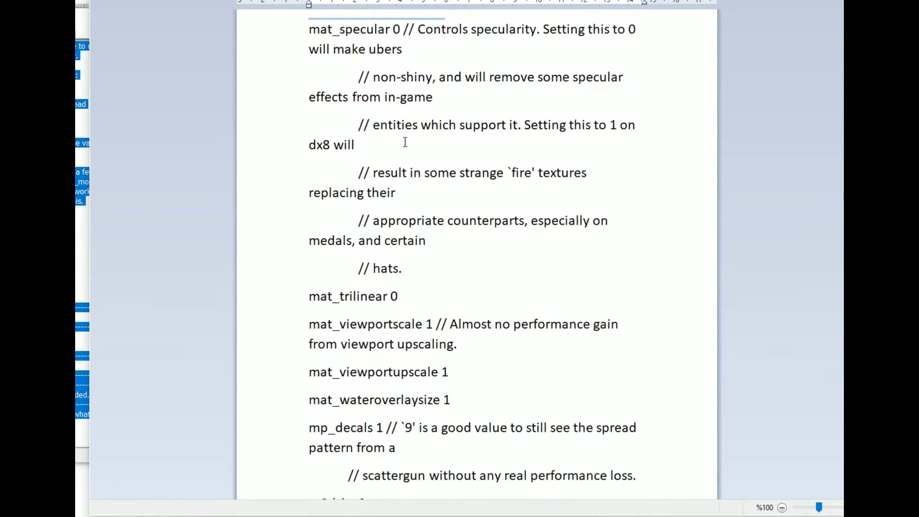
drag(405, 187, 310, 193)
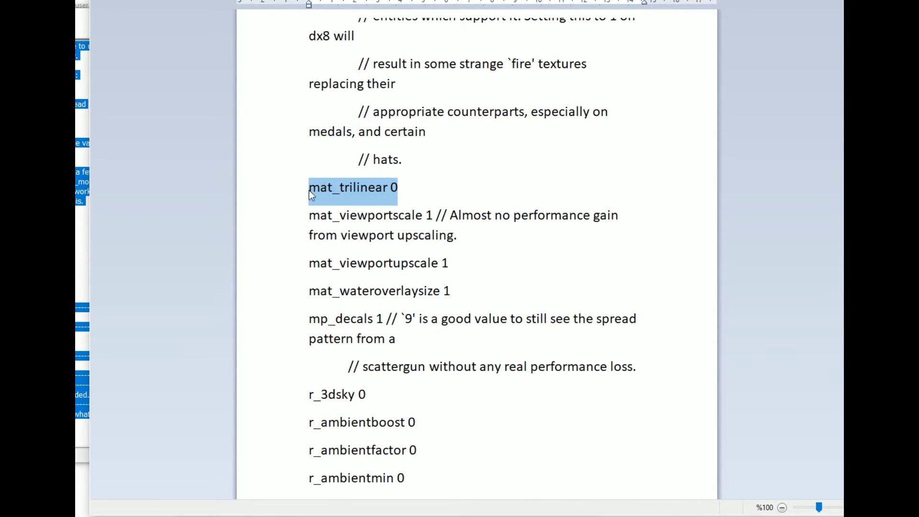
drag(403, 188, 340, 188)
scroll(402, 178, down, 3)
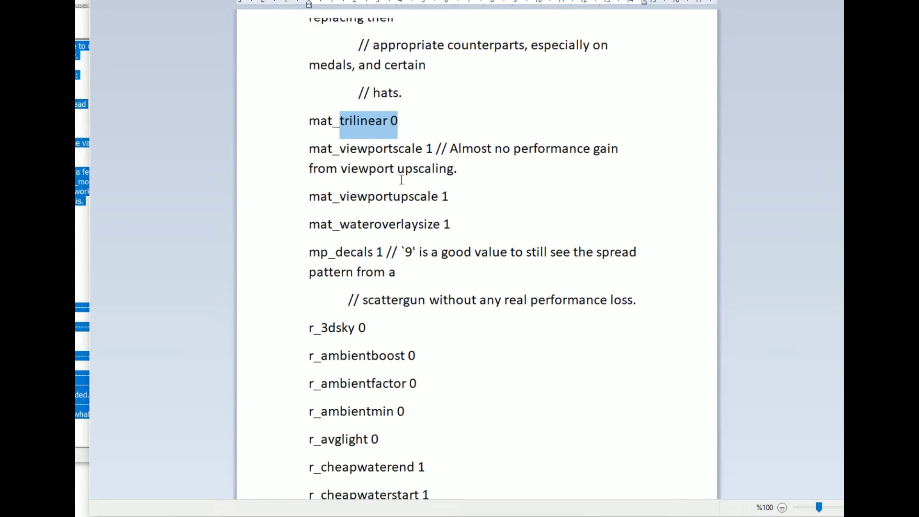
scroll(393, 153, down, 2)
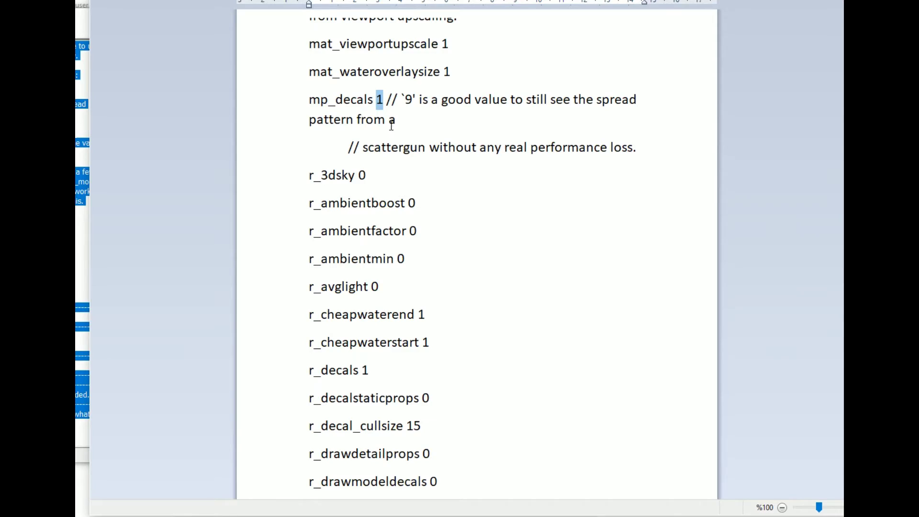
Examine the rest of the maxframes config, from the remaining graphical commands through Misc to Print to console
scroll(391, 125, down, 20)
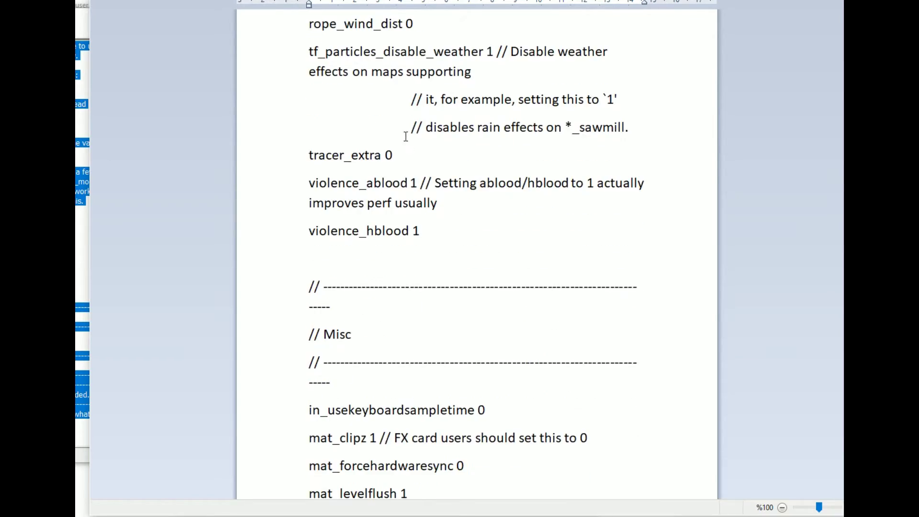
scroll(406, 136, down, 20)
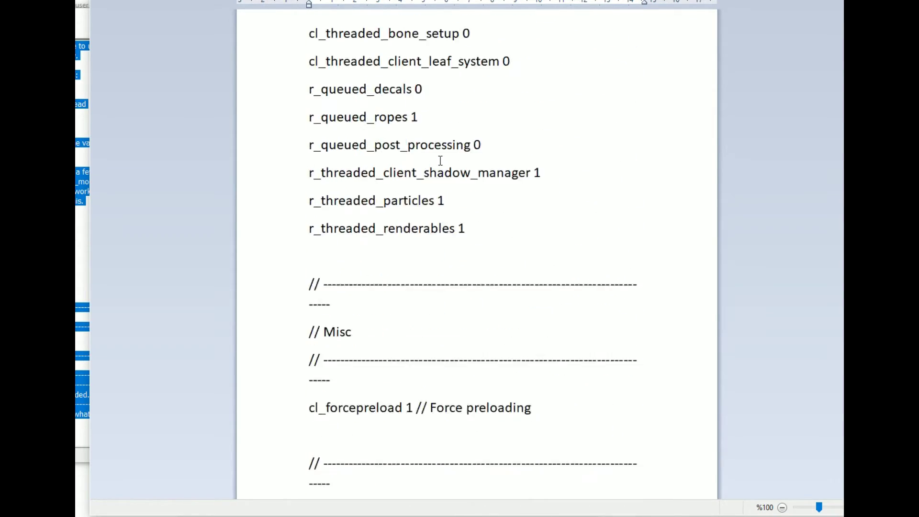
scroll(489, 156, down, 6)
Close the maxframes WordPad document without saving the changes
key(alt+F4)
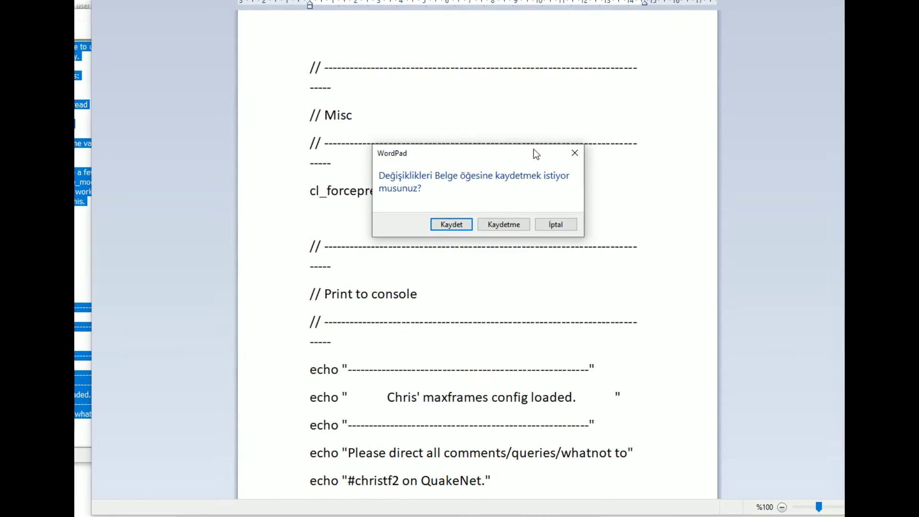
key(Escape)
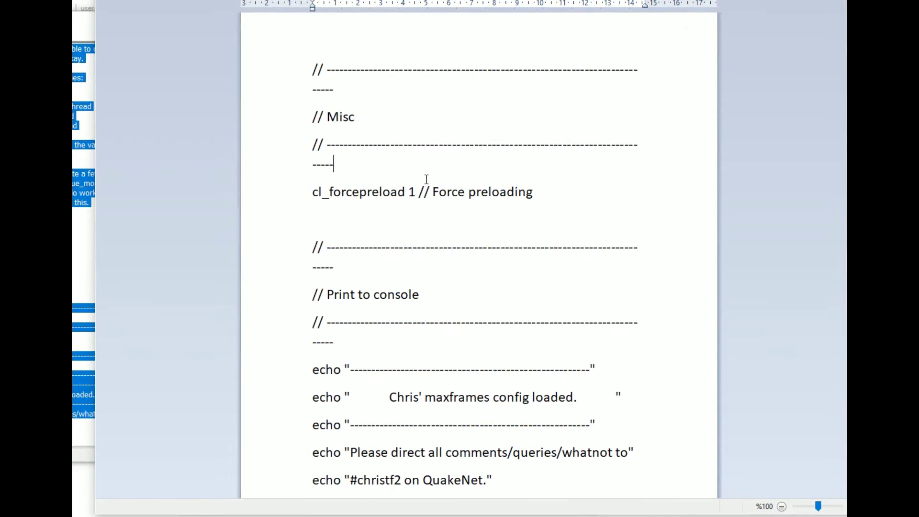
key(ctrl+a)
key(alt+F4)
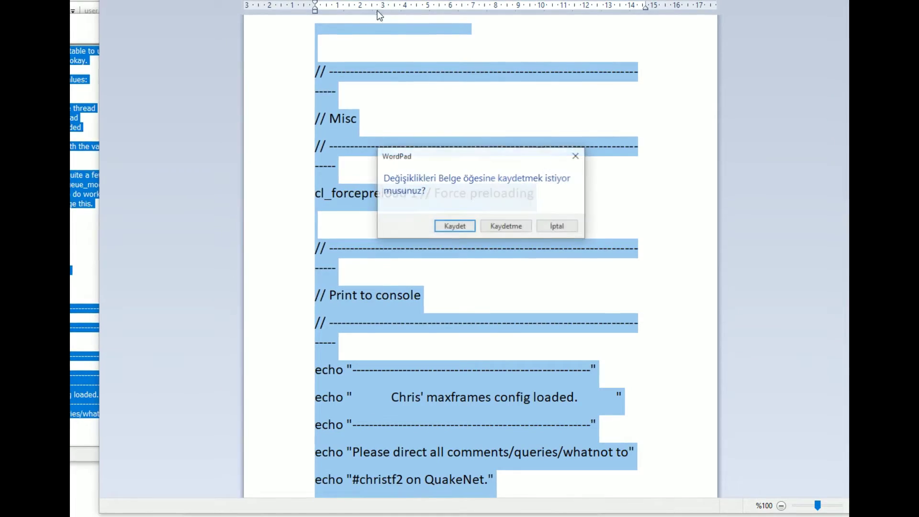
click(518, 228)
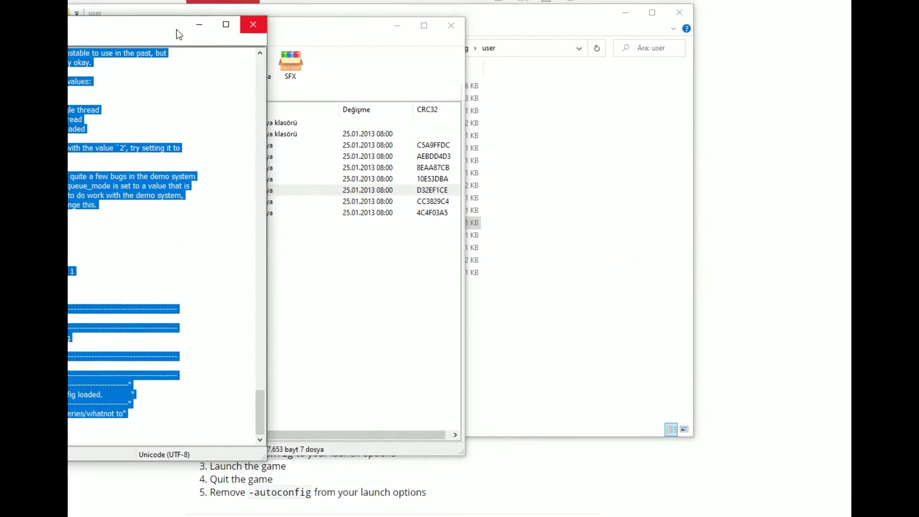
Close the config text file and the config archive window, and switch to the tf2_cfg_video folder
drag(230, 23, 280, 48)
key(alt+F4)
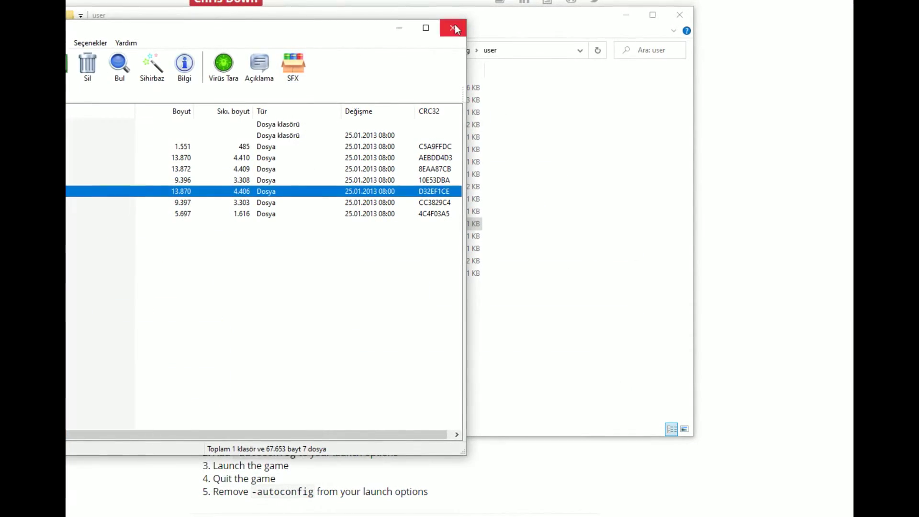
click(452, 26)
click(551, 163)
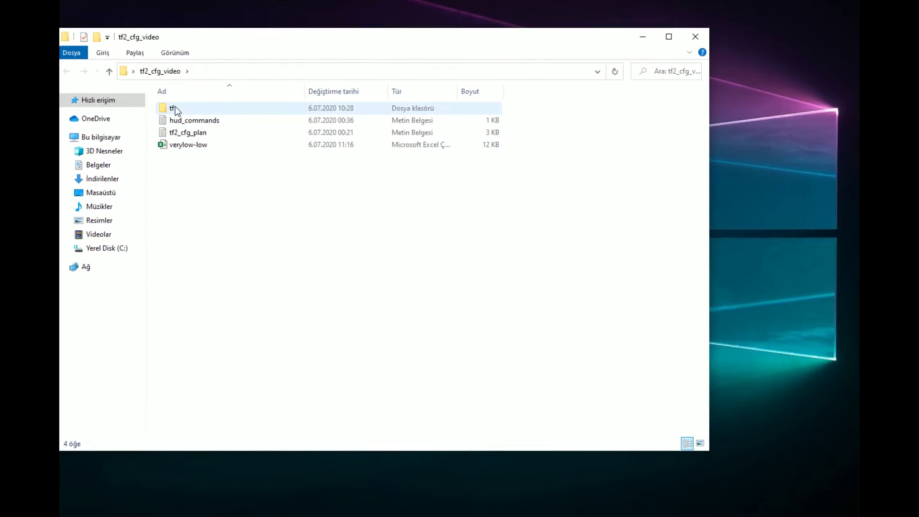
Duplicate the tf folder inside the tf2_cfg_video folder
click(176, 107)
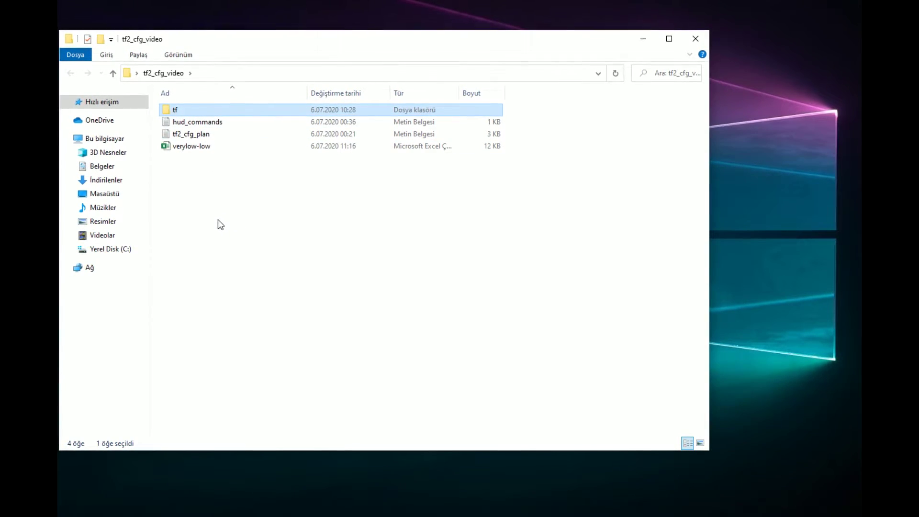
click(217, 220)
key(ctrl+v)
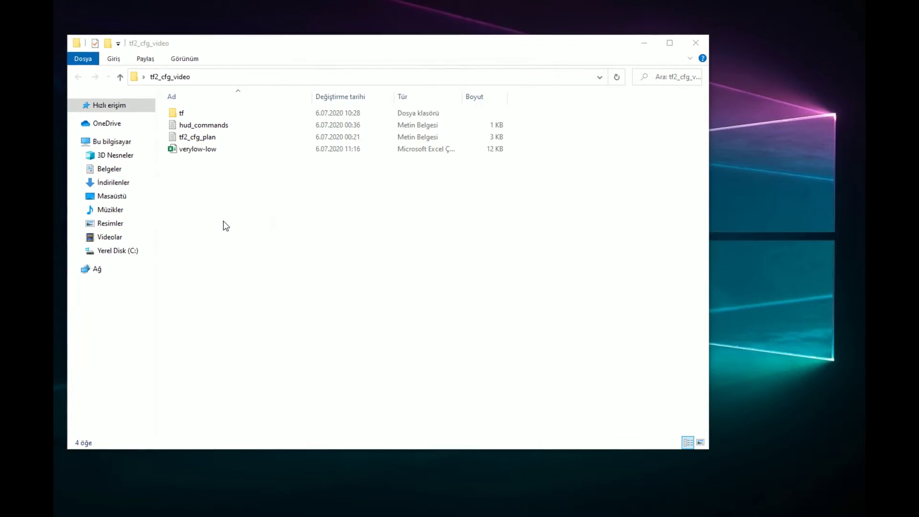
click(200, 128)
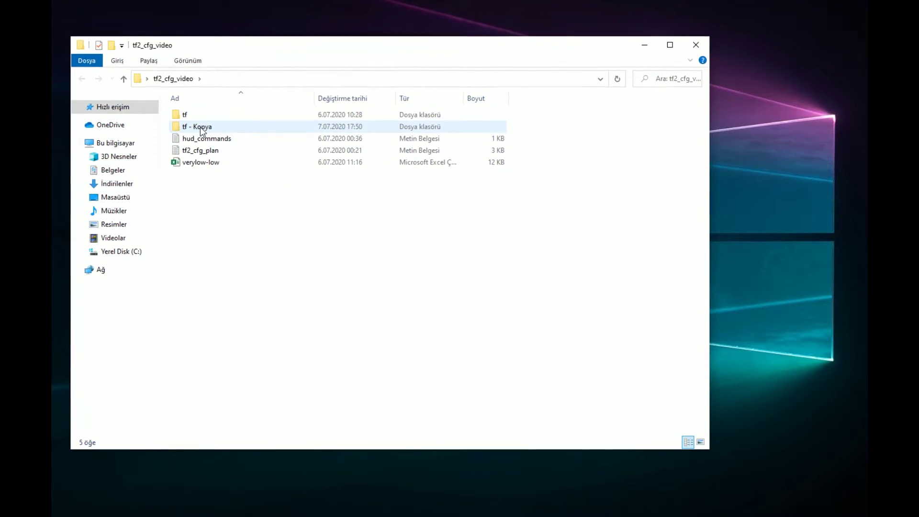
Delete everything inside the custom folder of the tf - Kopya folder
double_click(200, 128)
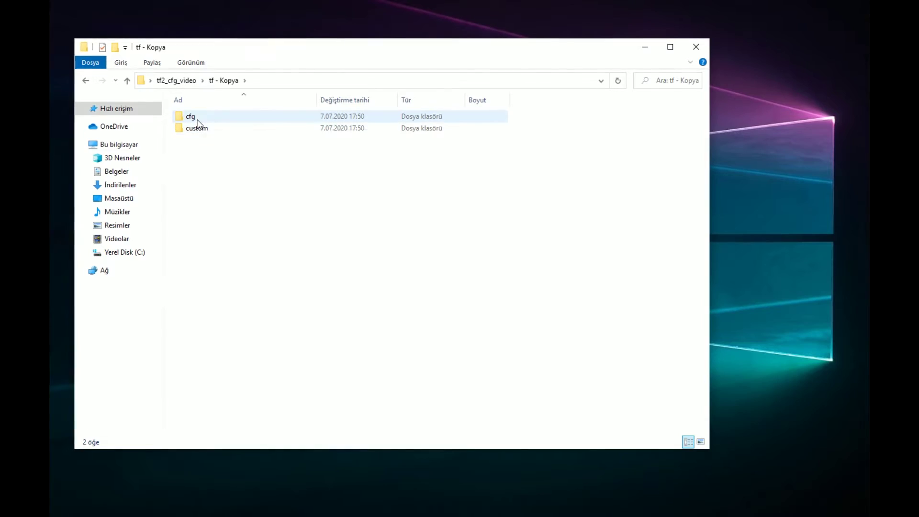
double_click(198, 127)
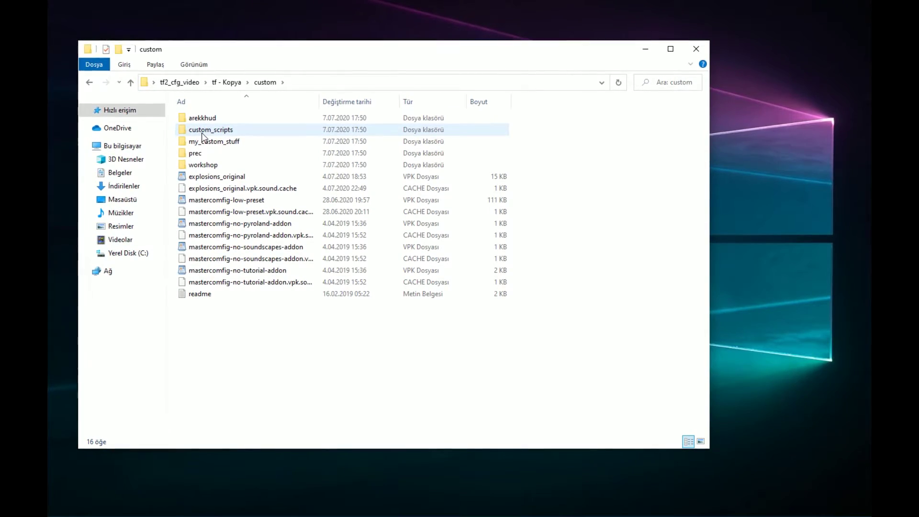
click(204, 135)
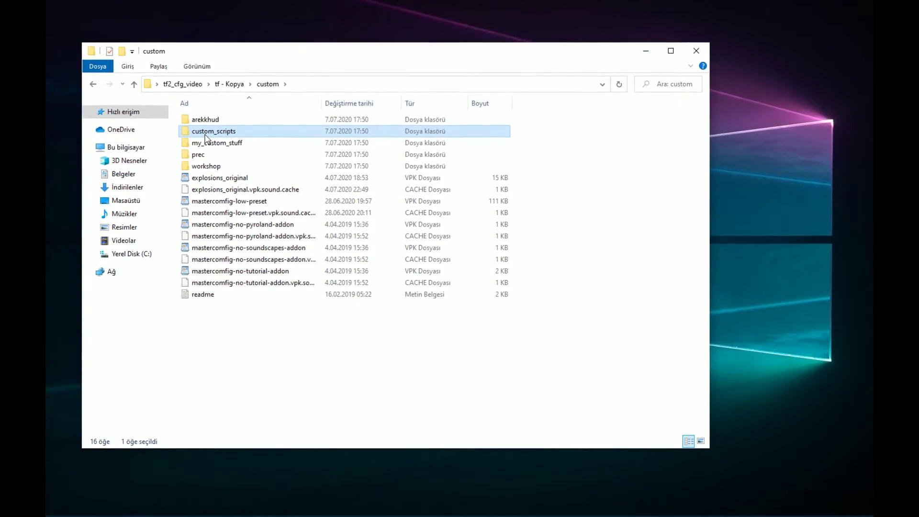
key(ctrl+a)
key(shift+Delete)
key(Escape)
key(Delete)
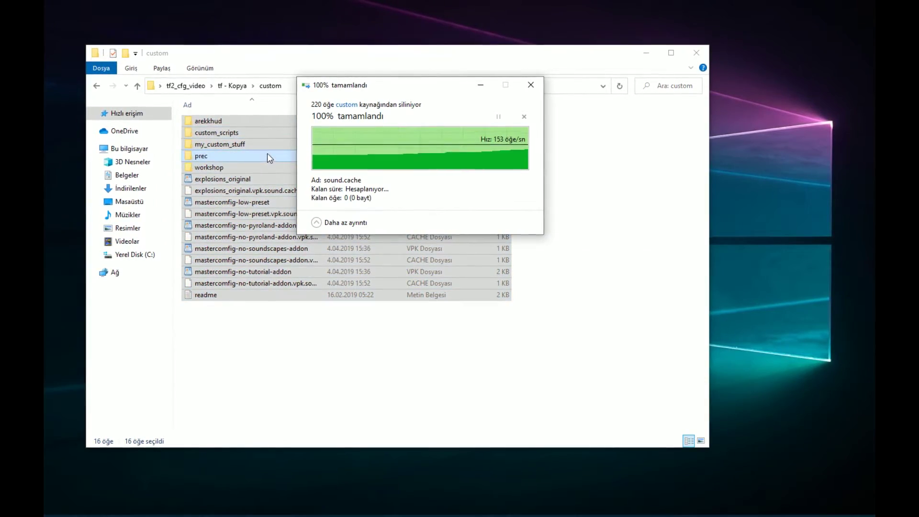
Delete the user subfolder from the cfg folder of tf - Kopya
key(BackSpace)
double_click(208, 123)
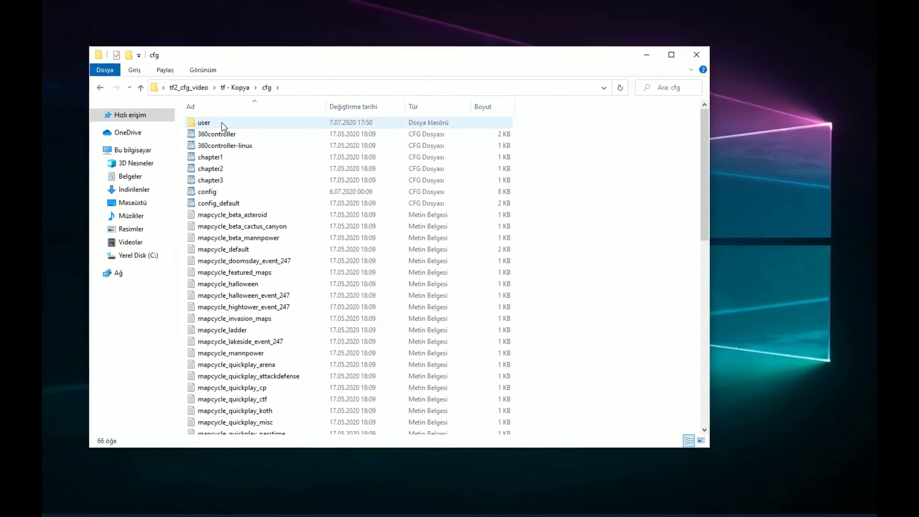
click(224, 124)
key(shift+Delete)
key(Return)
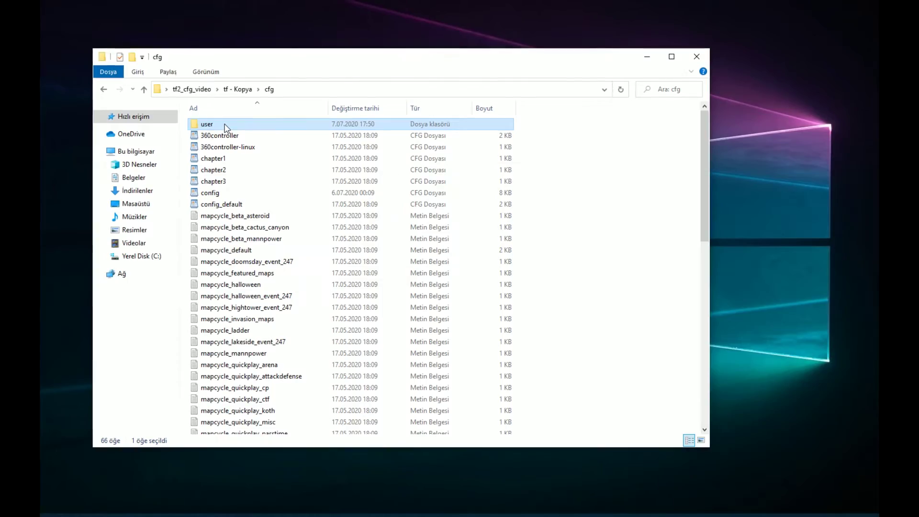
Look through the files in the cfg folder and copy the config file
click(231, 170)
scroll(231, 170, down, 1)
scroll(239, 215, down, 10)
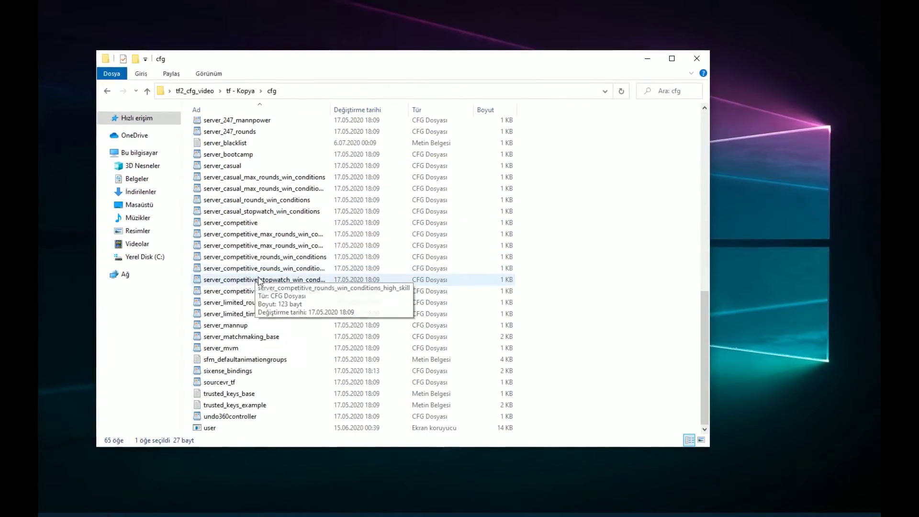
scroll(249, 273, up, 10)
click(258, 261)
key(ctrl+a)
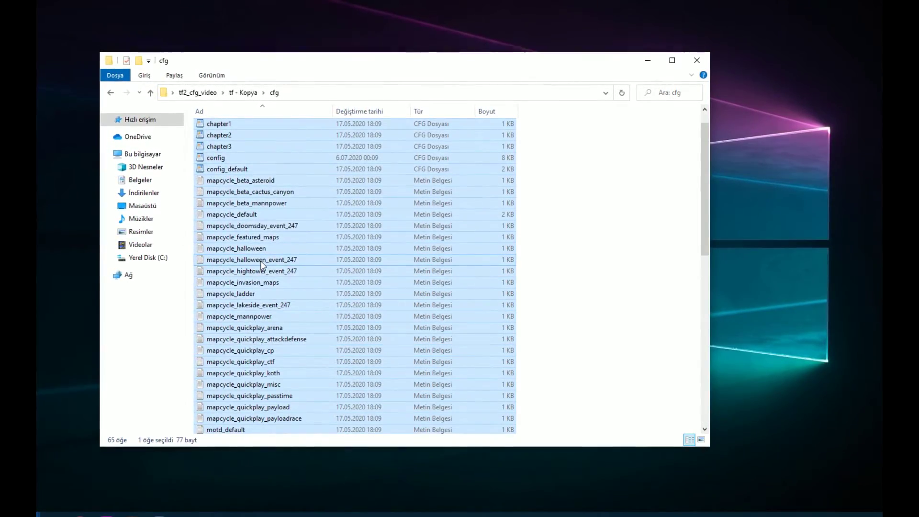
scroll(254, 215, up, 1)
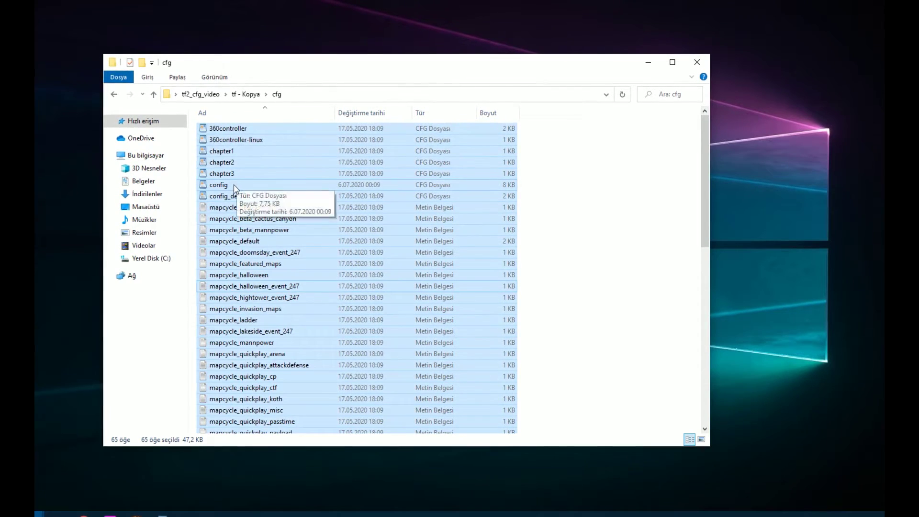
click(249, 182)
Create a folder named benimconfig inside the custom folder of tf - Kopya
key(alt+Up)
double_click(221, 141)
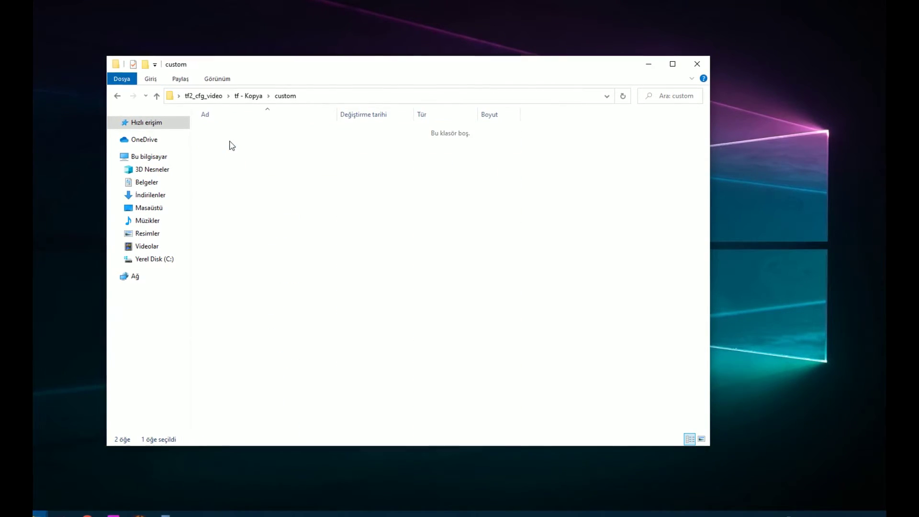
right_click(277, 198)
mouse_move(373, 322)
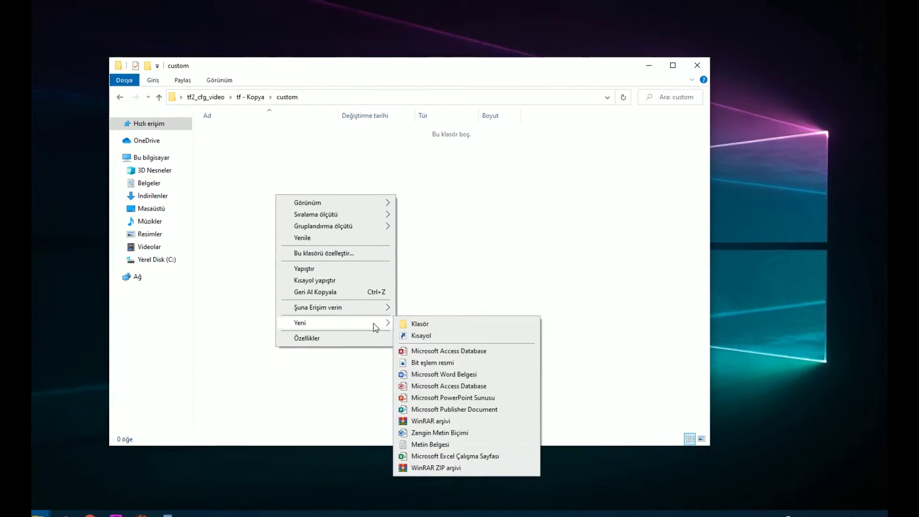
click(418, 322)
text(benimconfig)
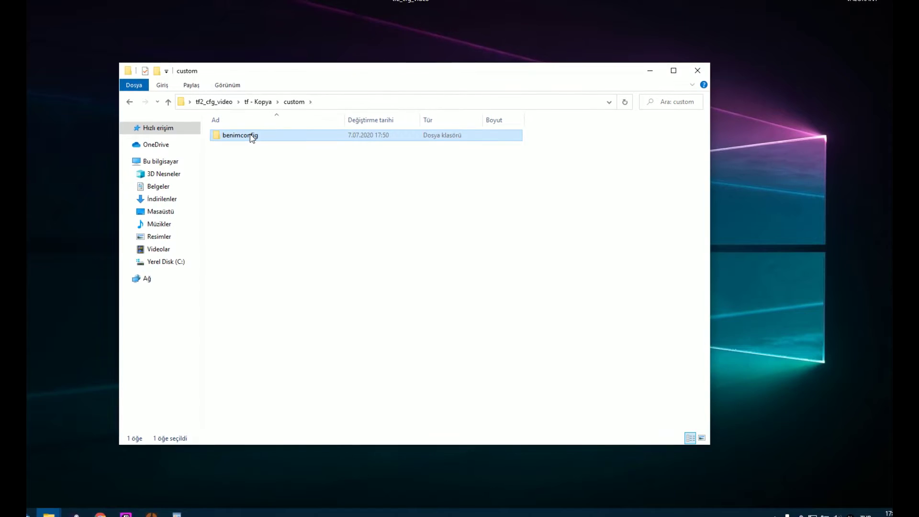
Paste the copied config file into the benimconfig folder and rename it autoexec
double_click(251, 135)
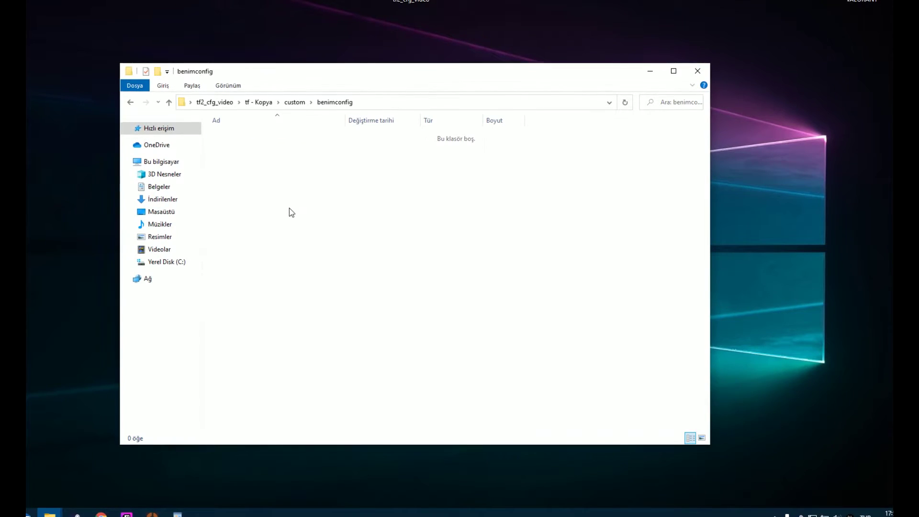
right_click(292, 210)
mouse_move(341, 328)
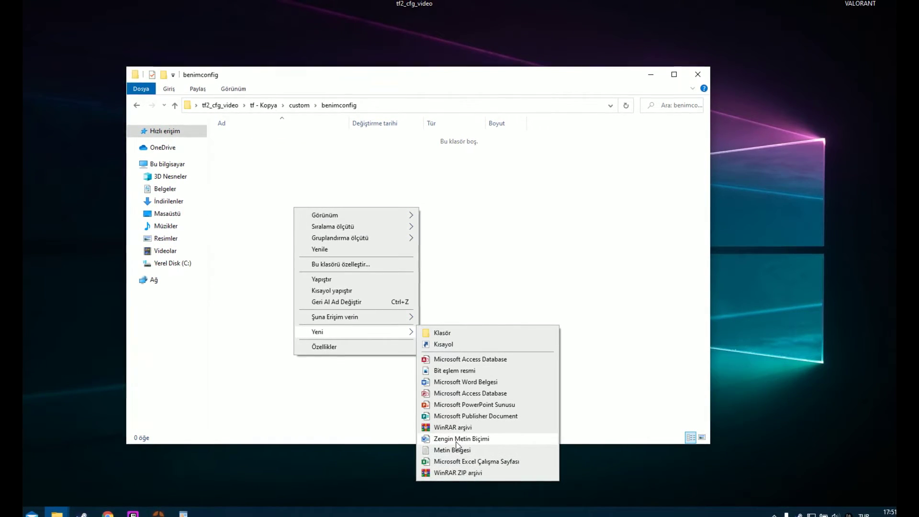
click(466, 214)
key(ctrl+v)
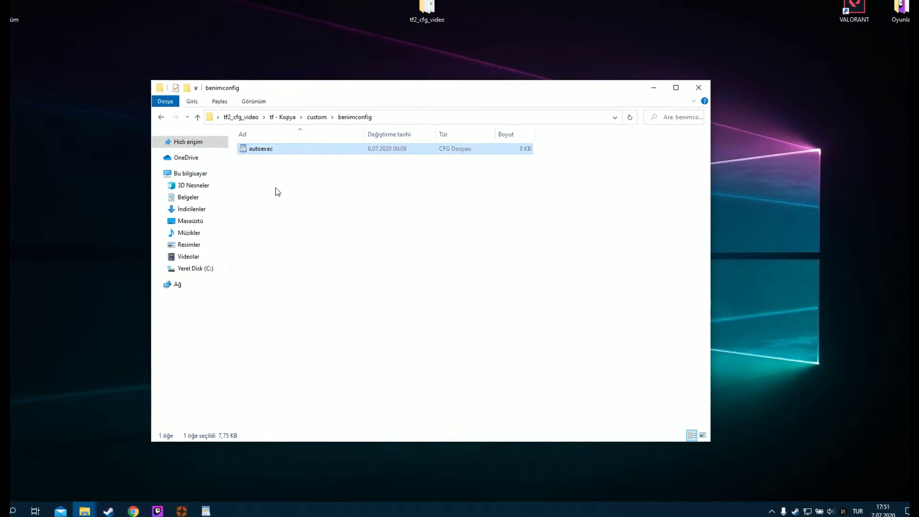
Open the autoexec file for editing and clear all of its contents
double_click(270, 151)
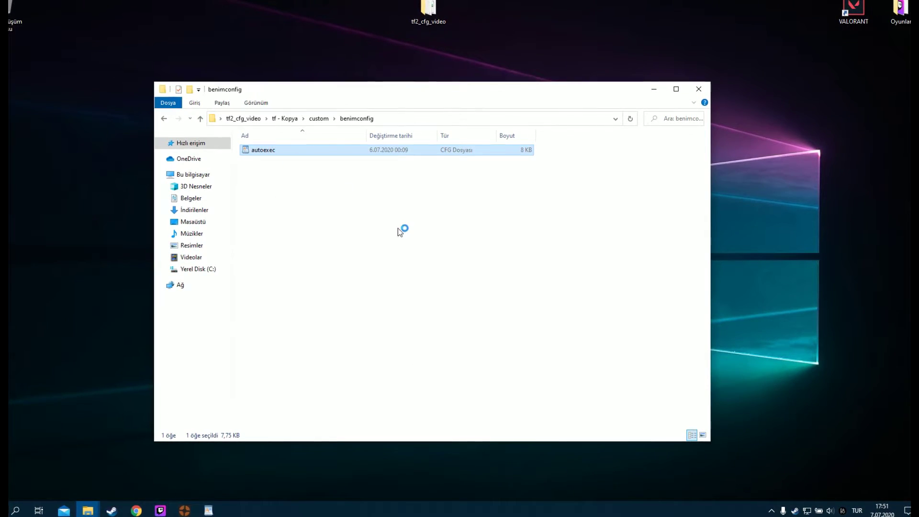
key(ctrl+a)
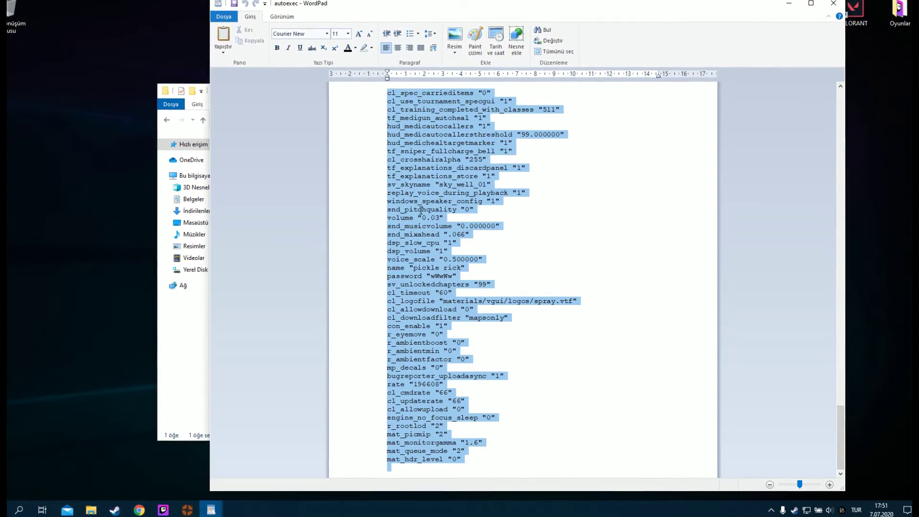
key(ctrl+v)
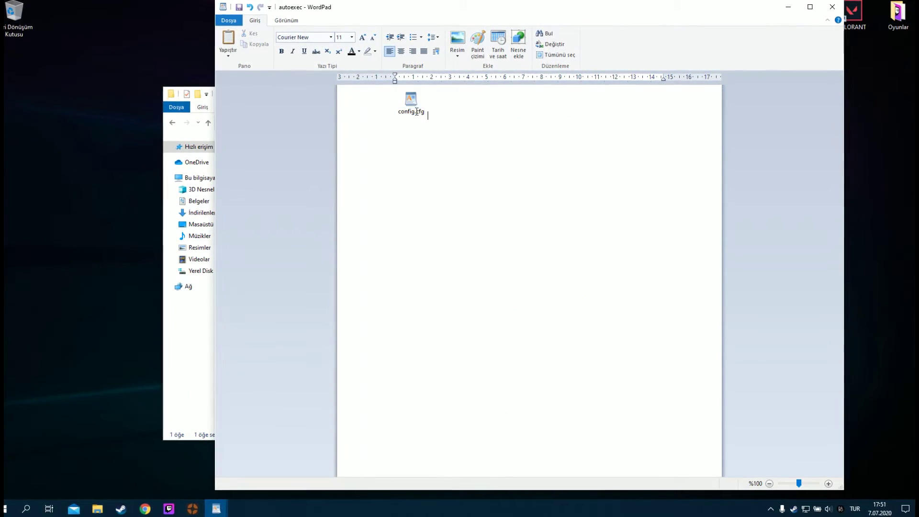
key(Delete)
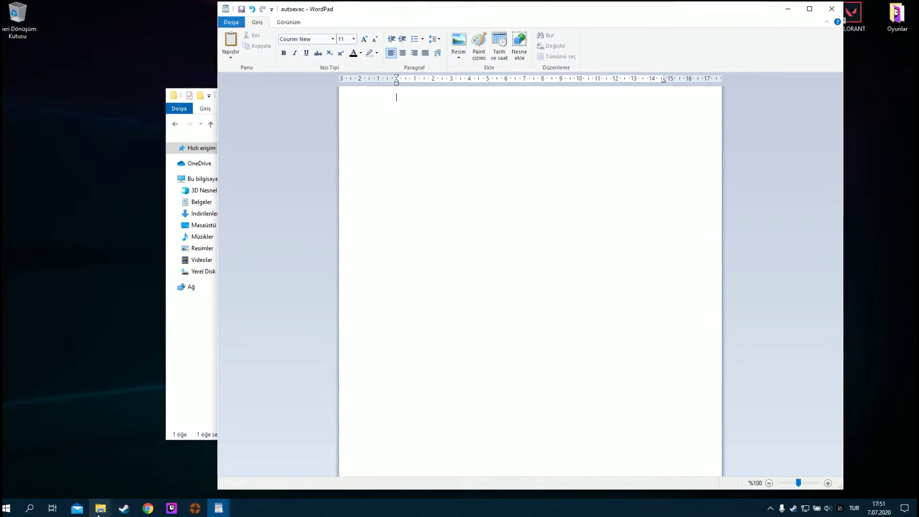
Open the tf2configs-2.016 archive from the Downloads folder and enter its folder of config files
mouse_move(99, 509)
click(54, 469)
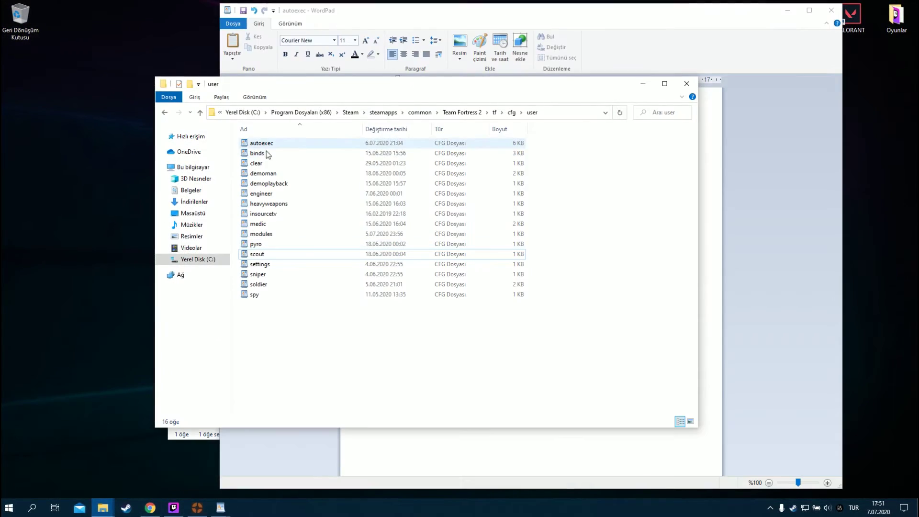
click(188, 202)
double_click(263, 244)
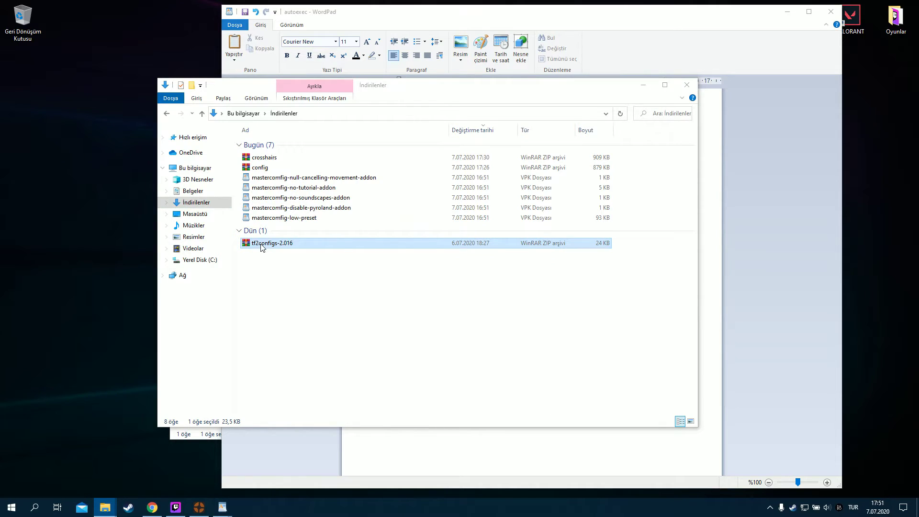
double_click(118, 184)
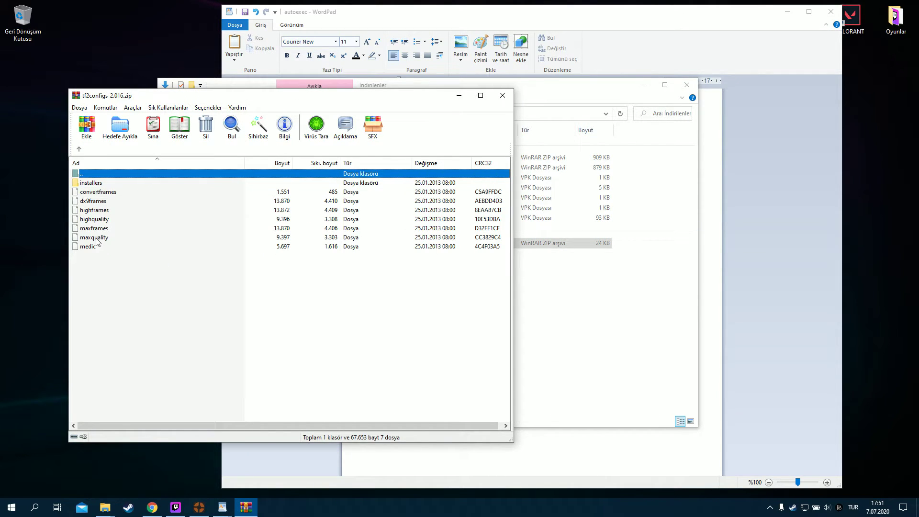
Copy the full text of the maxframes config, then close the archive and the Downloads window
double_click(94, 229)
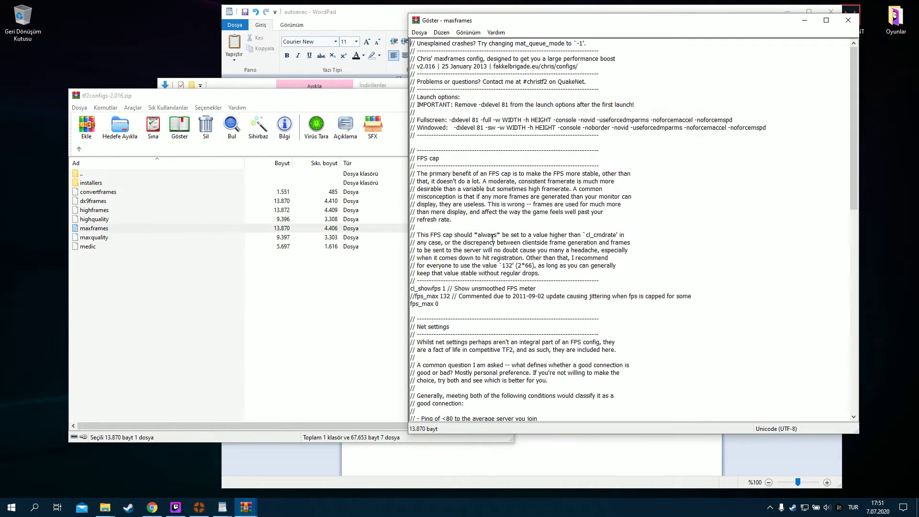
key(ctrl+a)
click(839, 23)
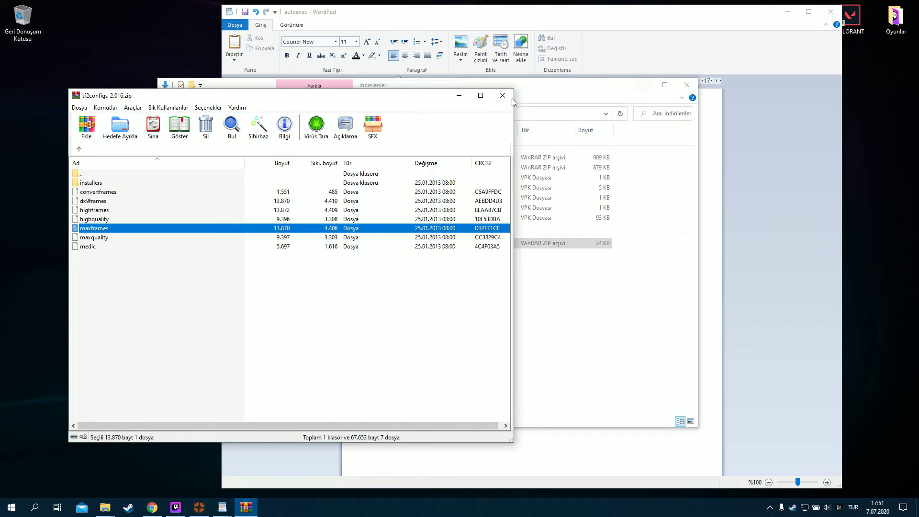
click(500, 102)
click(687, 85)
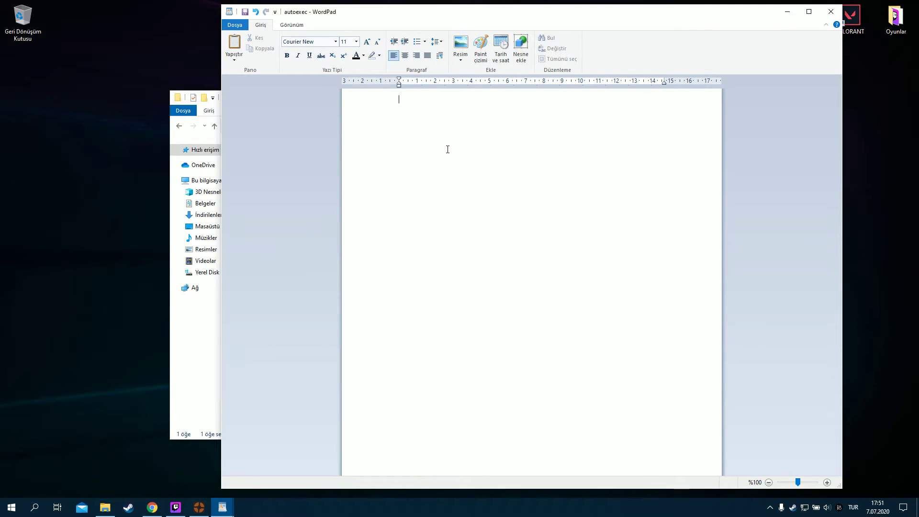
Paste the maxframes config text into the empty autoexec document, save it and close it
key(ctrl+v)
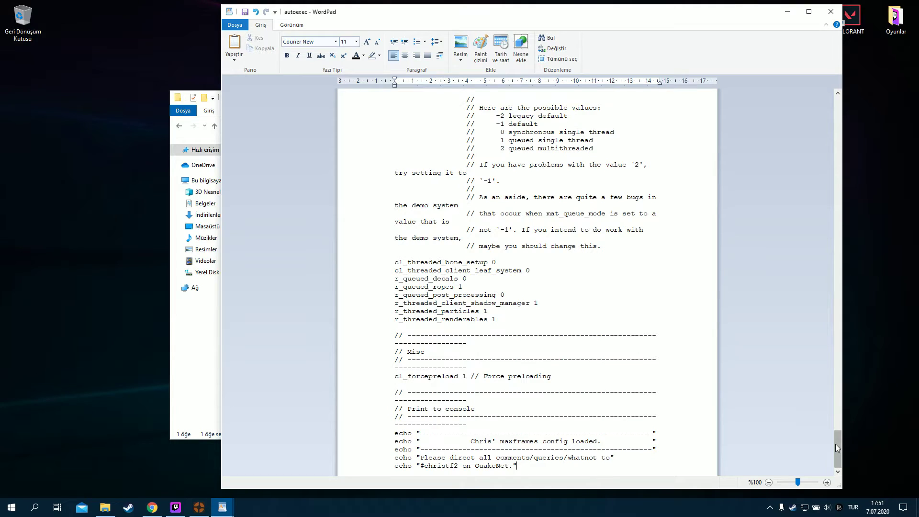
drag(836, 445, 833, 101)
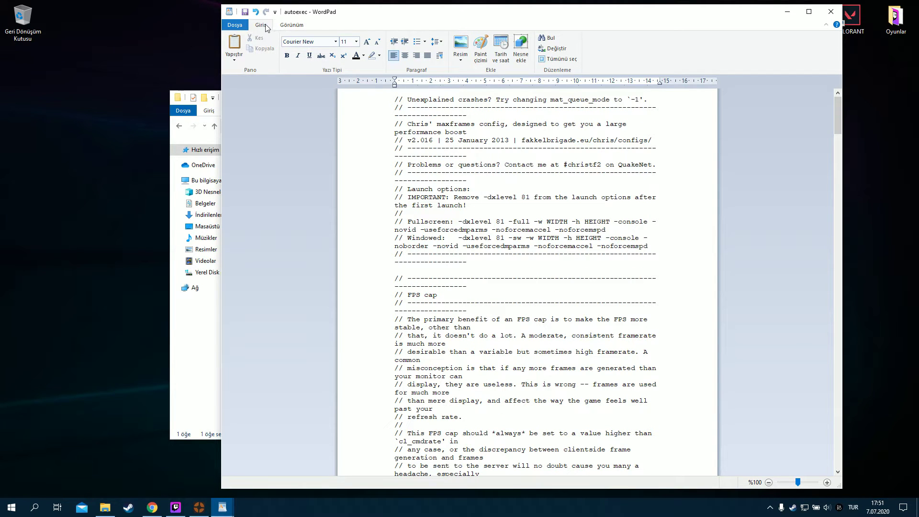
click(245, 14)
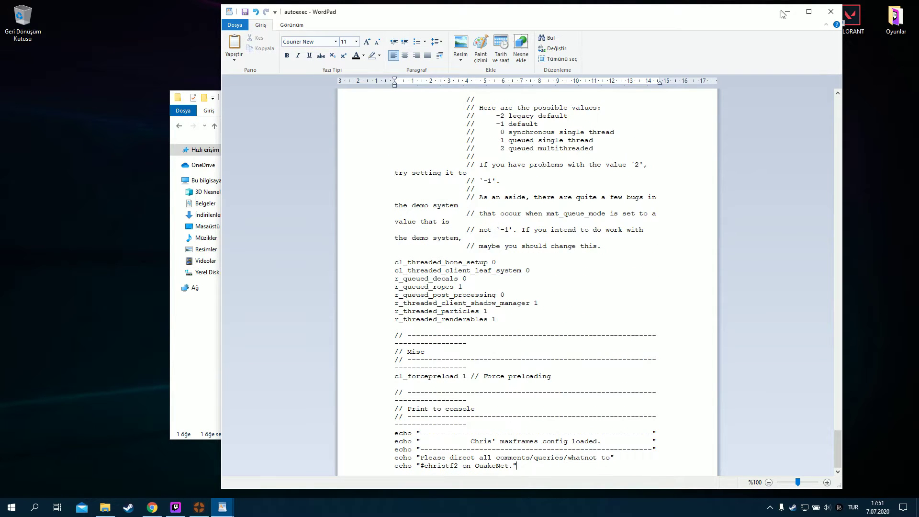
click(832, 13)
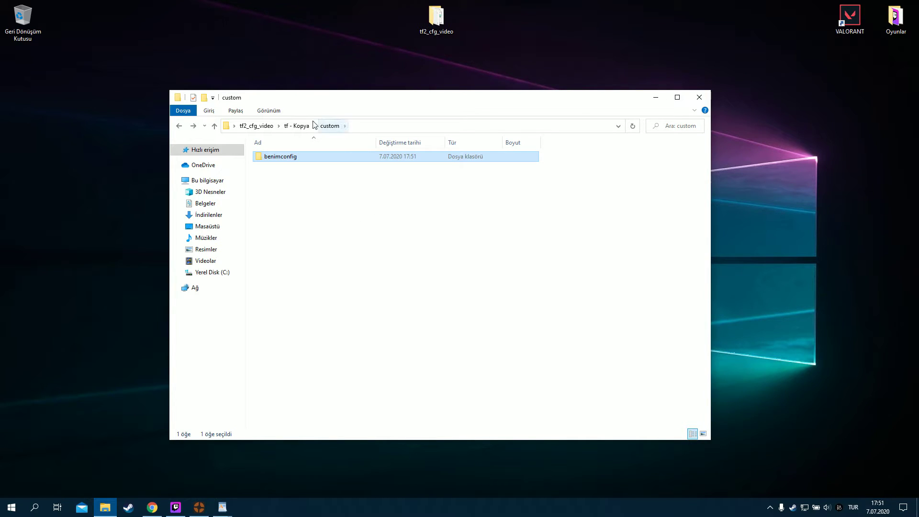
Examine the list of files in the cfg folder of tf - Kopya and return to the parent folder
click(298, 127)
double_click(276, 156)
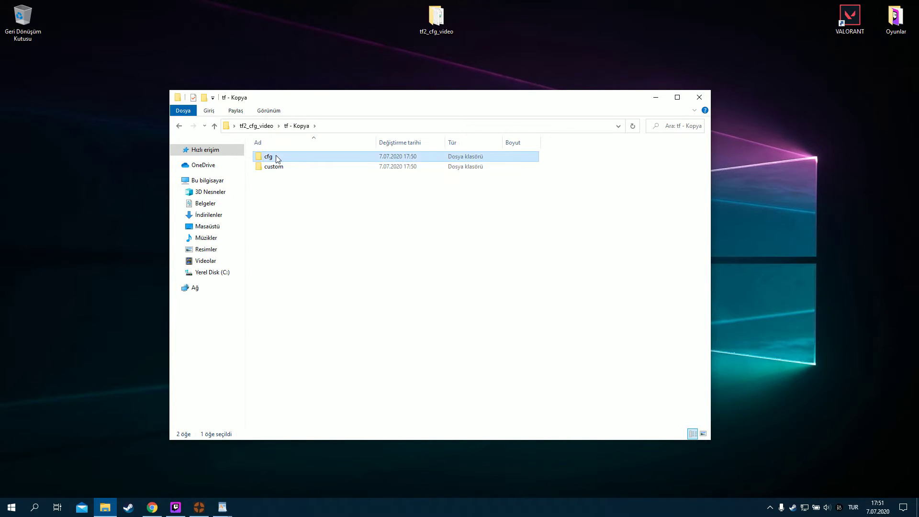
scroll(313, 220, down, 12)
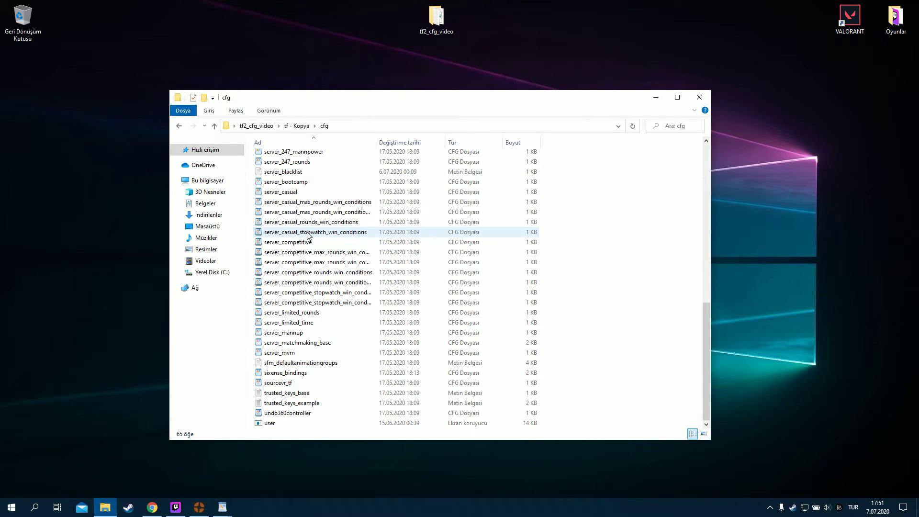
scroll(308, 235, up, 8)
scroll(293, 207, up, 7)
key(BackSpace)
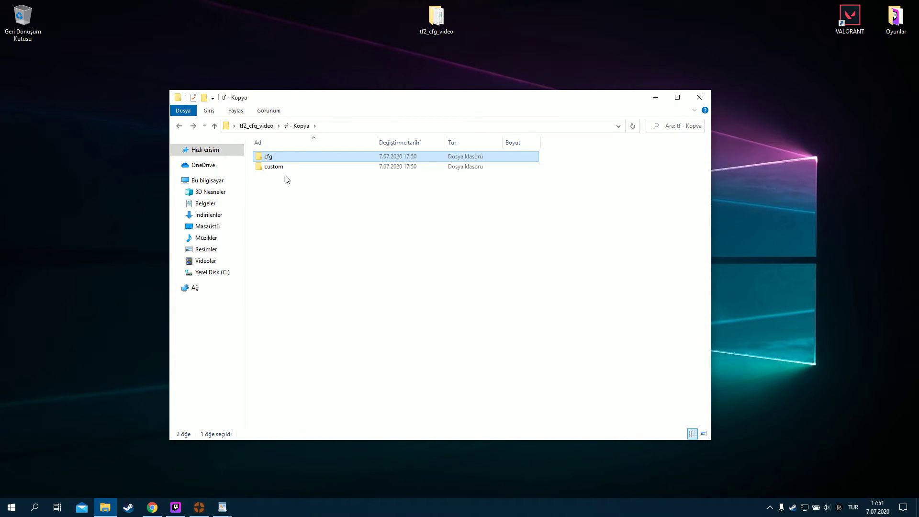
Create a folder named cfg inside custom\benimconfig, move the autoexec file into it and open it
click(283, 168)
double_click(283, 167)
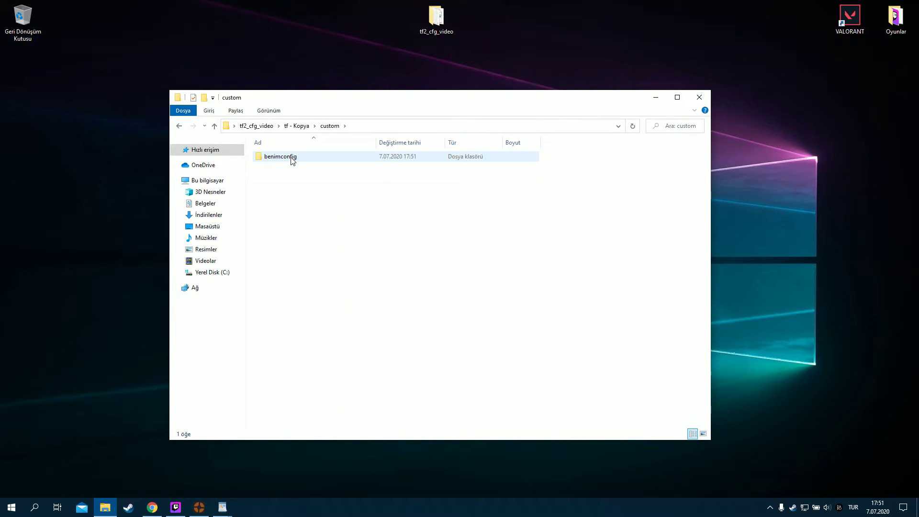
double_click(283, 156)
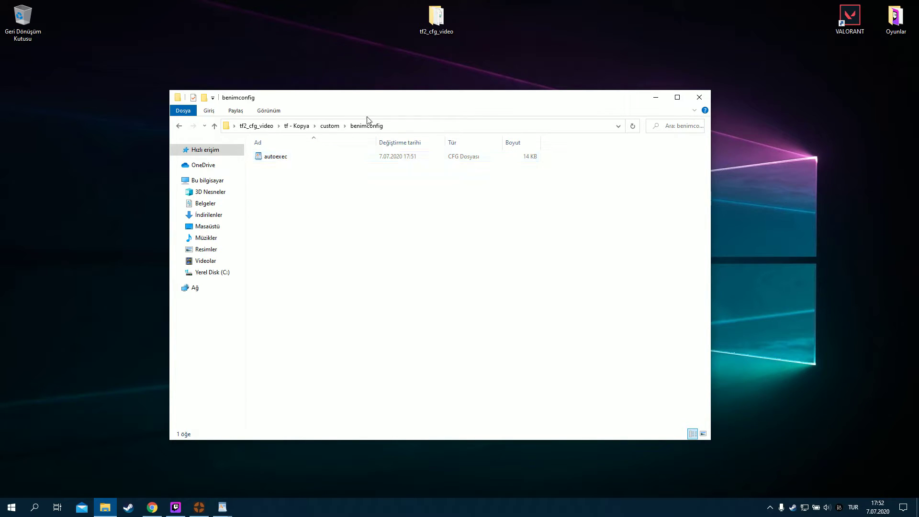
right_click(307, 199)
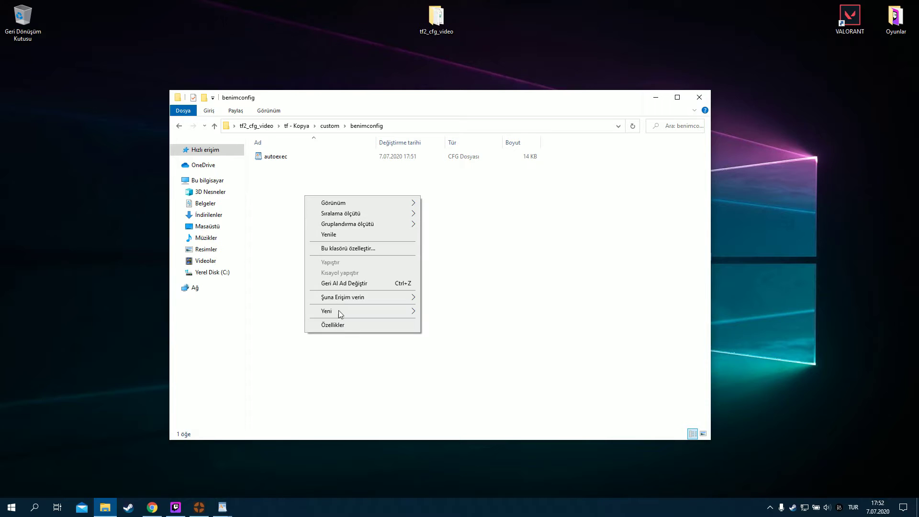
mouse_move(338, 310)
click(452, 315)
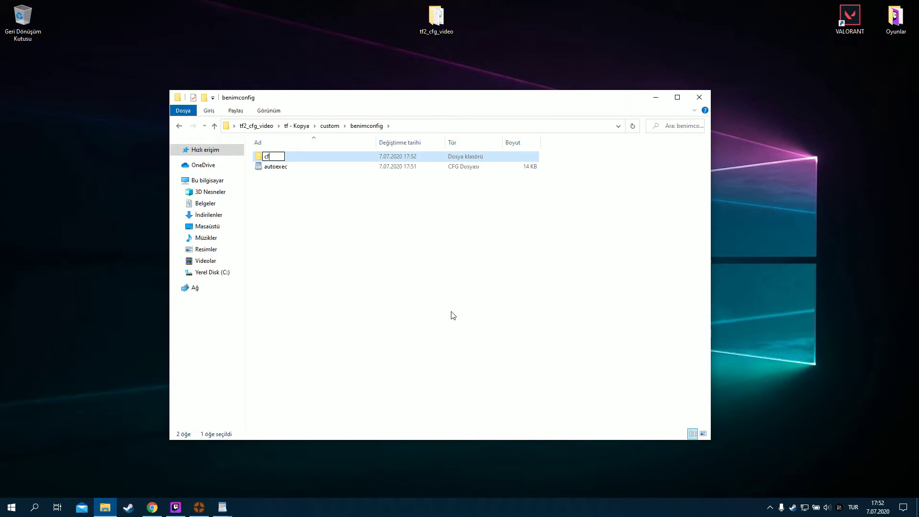
drag(276, 167, 271, 157)
double_click(271, 156)
Examine the class config files in the cfg folder of tf\custom\my_custom_stuff in tf2_cfg_video, then close that window
double_click(436, 18)
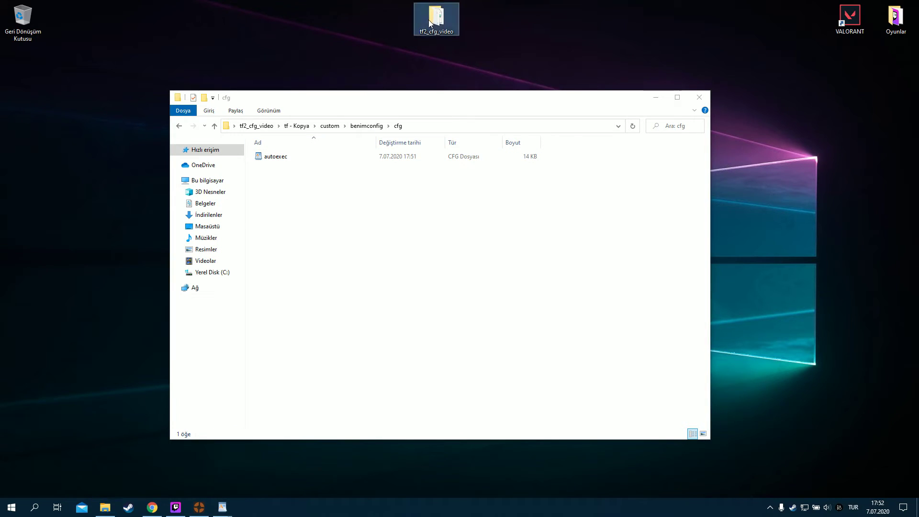
double_click(264, 145)
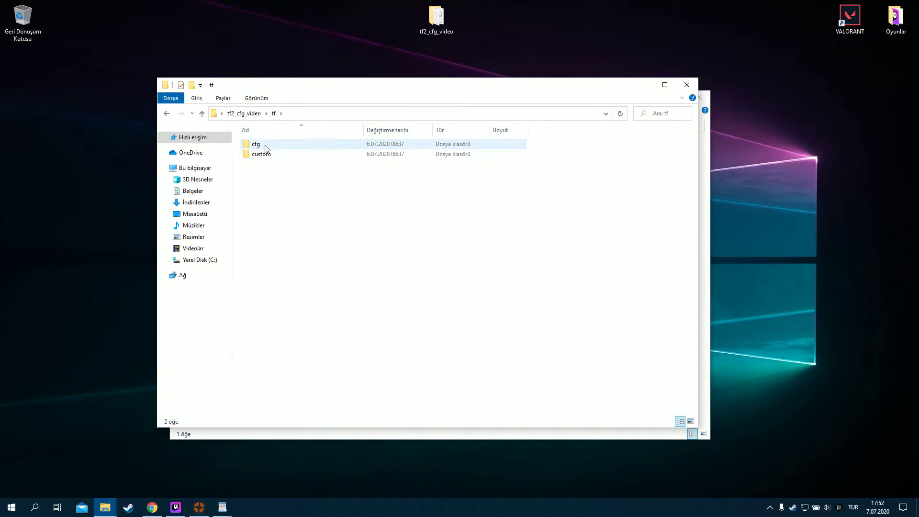
double_click(264, 145)
key(alt+Left)
double_click(265, 154)
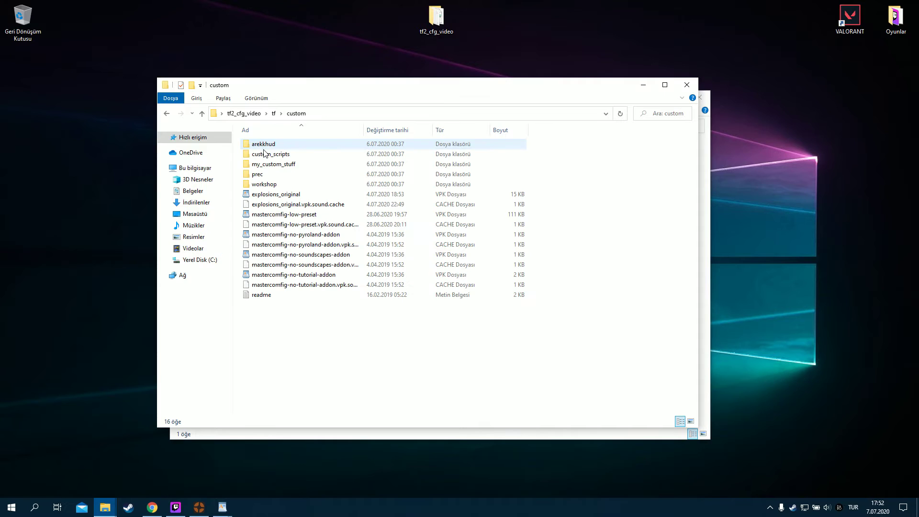
double_click(266, 164)
double_click(256, 144)
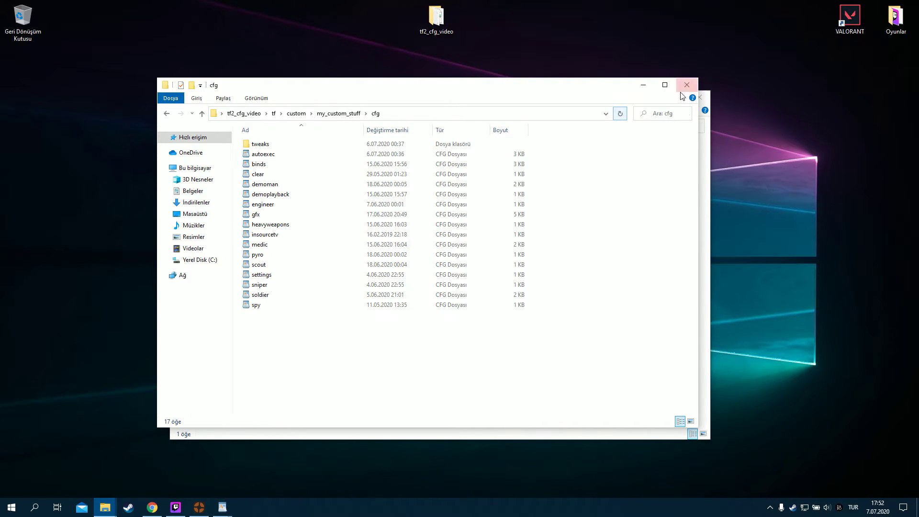
click(688, 85)
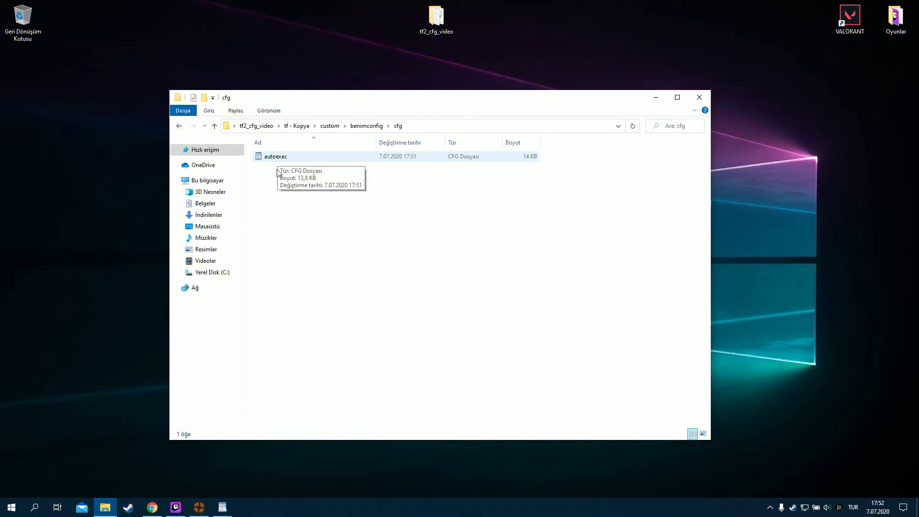
Duplicate the autoexec file in the benimconfig cfg folder and name one of the two files scout
click(280, 159)
click(300, 219)
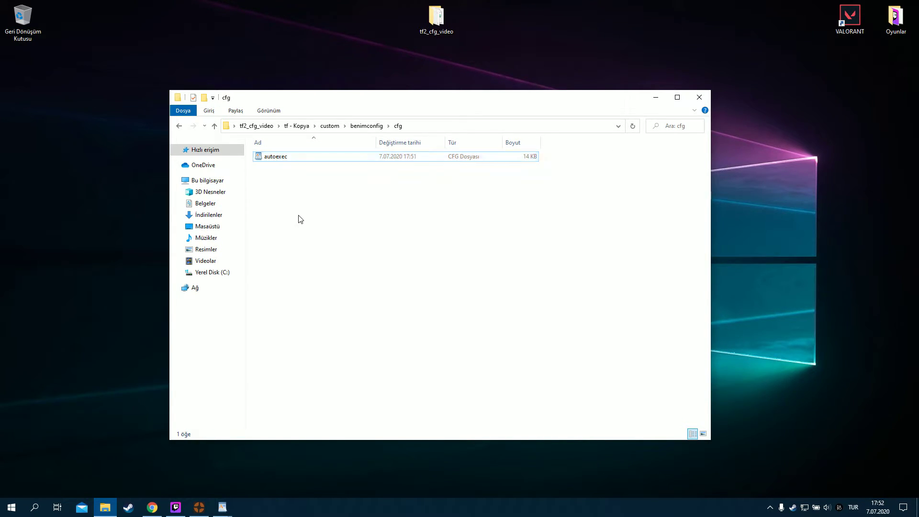
key(ctrl+v)
click(281, 167)
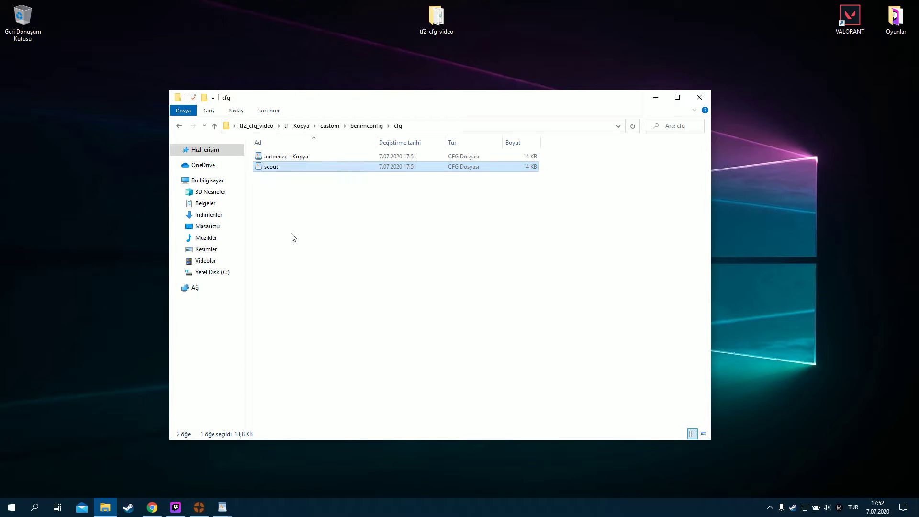
Open the scout config and replace all its text with the lines exec binds and -attack
double_click(279, 167)
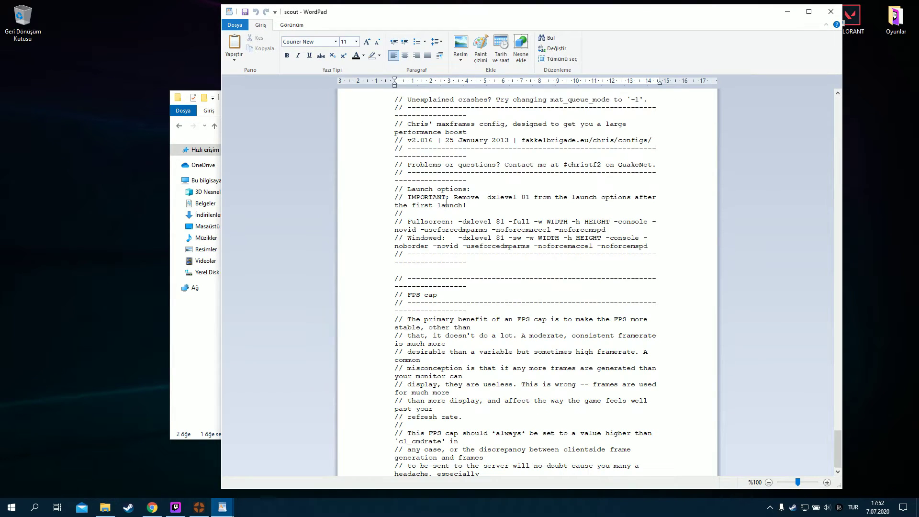
key(ctrl+a)
text(e)
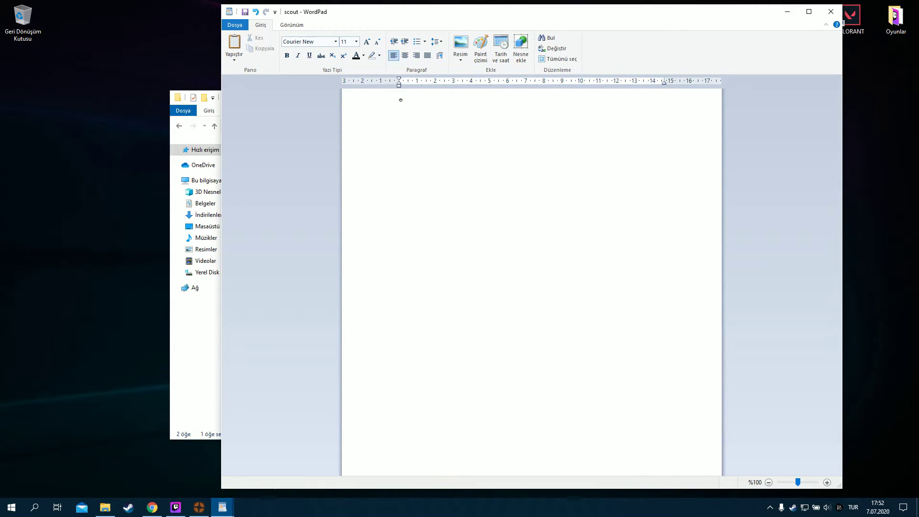
text(xec clear)
key(BackSpace)
key(BackSpace)
key(BackSpace)
key(BackSpace)
key(BackSpace)
key(BackSpace)
key(BackSpace)
key(BackSpace)
key(BackSpace)
key(BackSpace)
text(exec binds)
key(Return)
text(-attack)
Open the cfg folder of my_custom_stuff in the original tf\custom folder and copy its binds file
click(184, 98)
drag(328, 107, 216, 135)
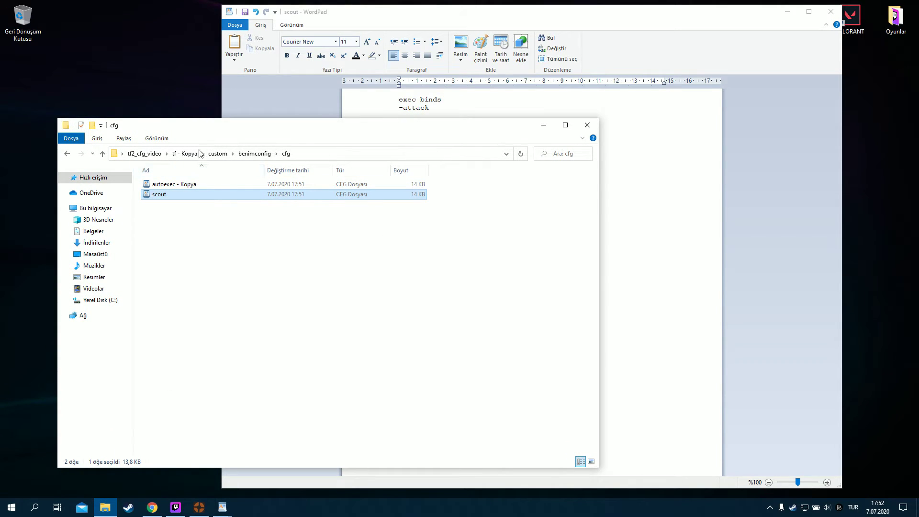
click(143, 154)
double_click(158, 184)
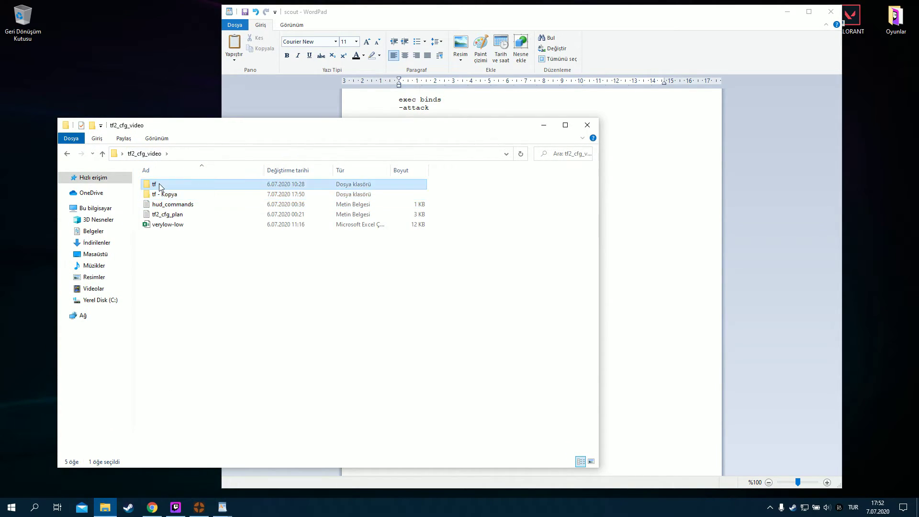
double_click(158, 194)
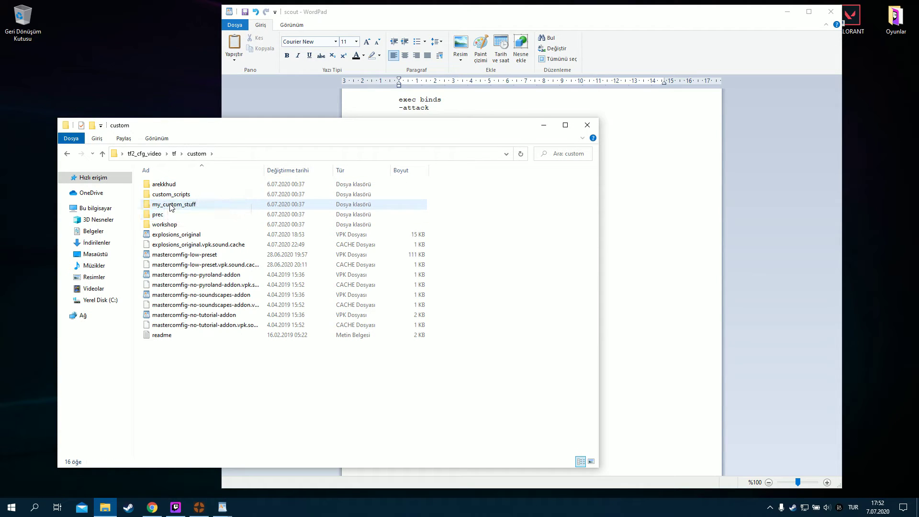
double_click(166, 204)
double_click(160, 184)
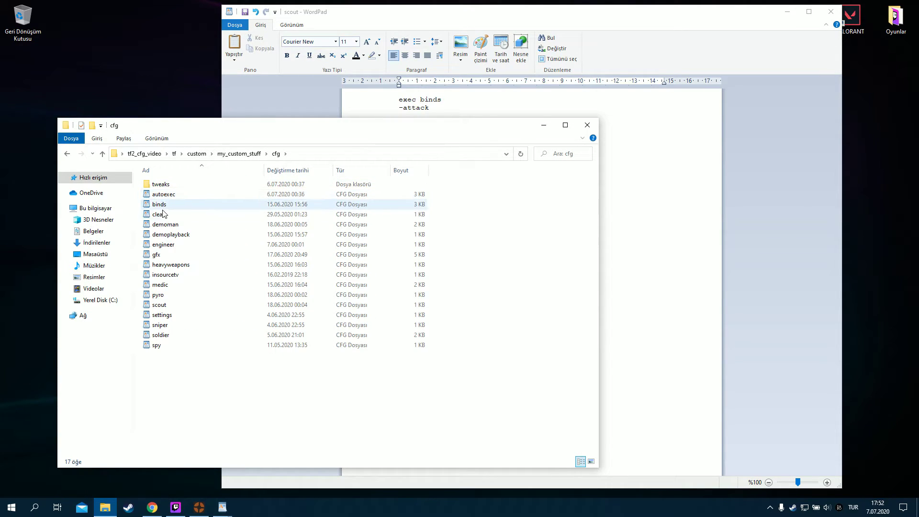
Return to the benimconfig cfg folder in tf - Kopya and paste the copied binds file there
key(BackSpace)
key(BackSpace)
key(BackSpace)
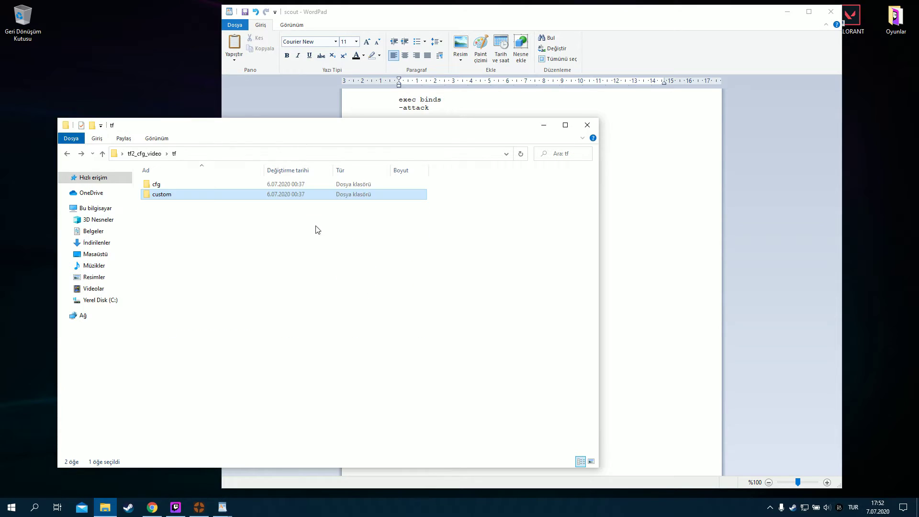
key(BackSpace)
key(alt+Right)
key(alt+Right)
key(alt+Right)
key(alt+Right)
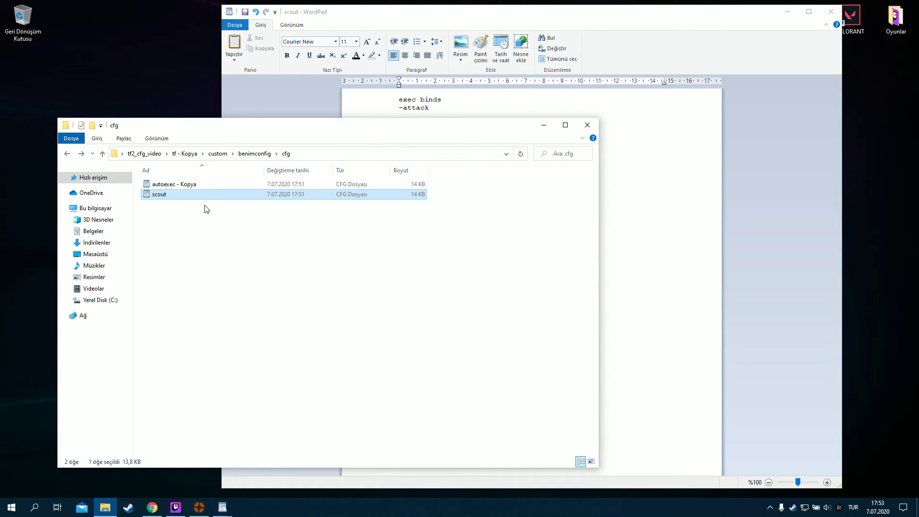
key(BackSpace)
key(BackSpace)
key(BackSpace)
key(BackSpace)
key(alt+Right)
key(alt+Right)
key(alt+Right)
key(alt+Right)
click(222, 246)
key(ctrl+v)
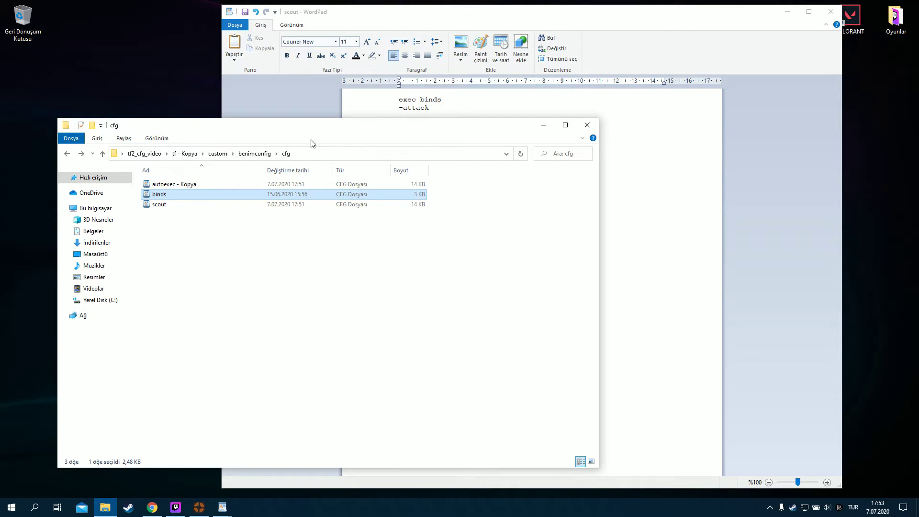
Rename the file autoexec - Kopya as autoexec
click(175, 188)
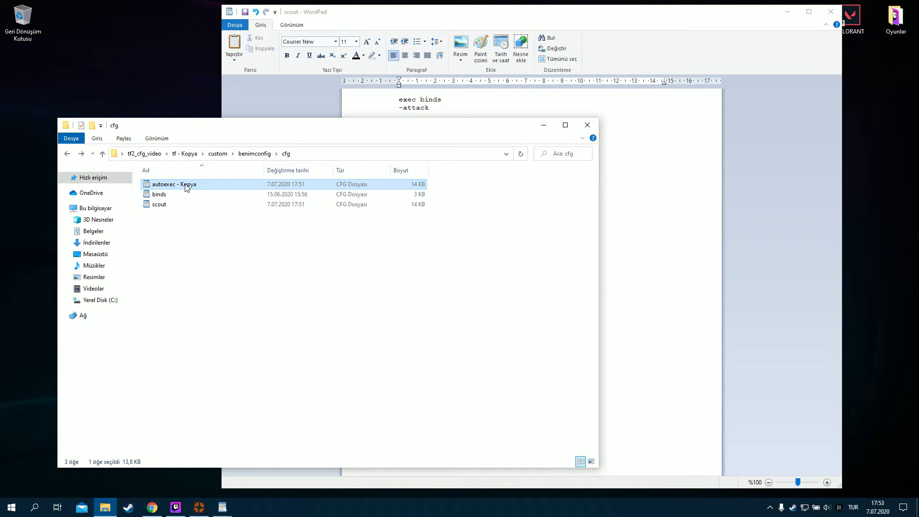
click(187, 186)
click(203, 185)
key(BackSpace)
key(BackSpace)
key(BackSpace)
key(BackSpace)
key(BackSpace)
key(BackSpace)
key(BackSpace)
key(BackSpace)
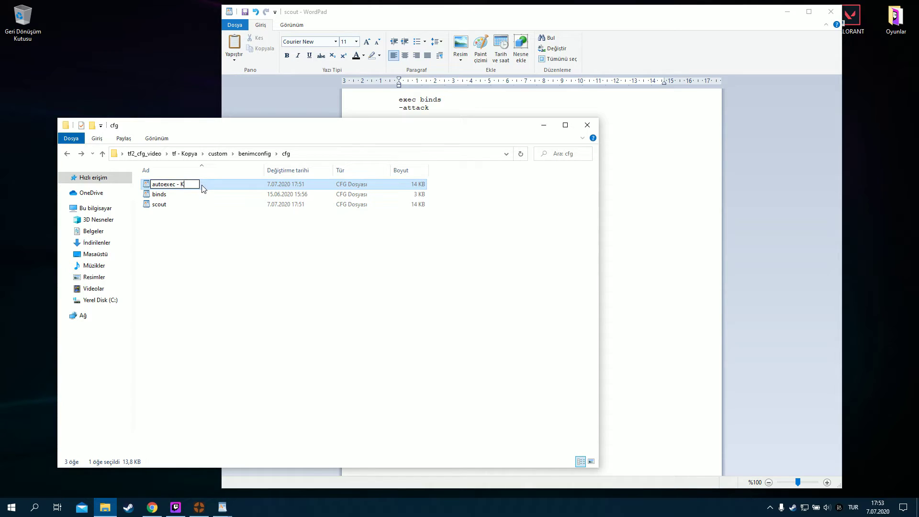
key(Return)
Add a bind 1 line below -attack in the scout config and close the document without saving
click(168, 194)
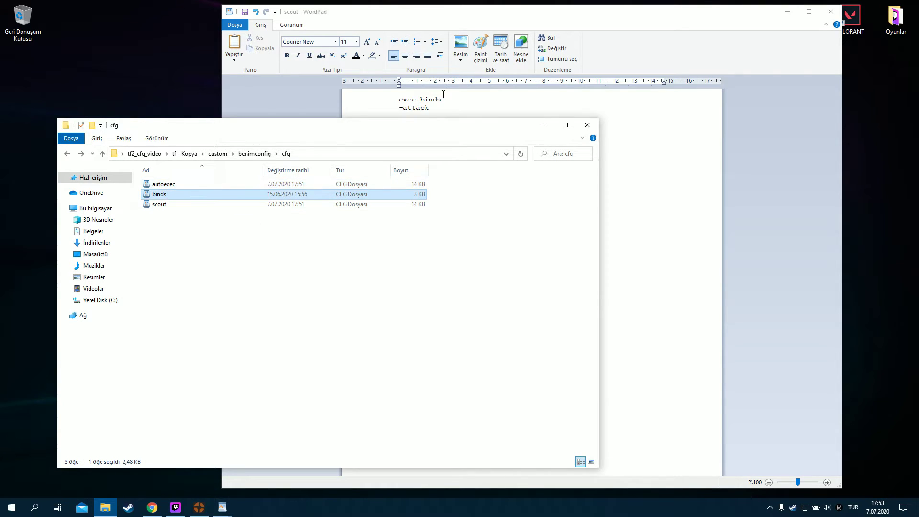
click(161, 205)
click(442, 109)
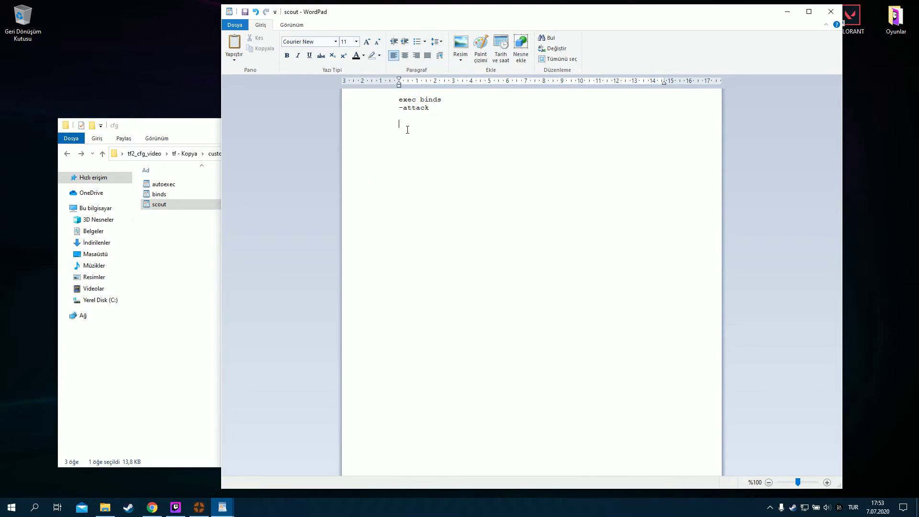
text(bind 1)
key(BackSpace)
click(831, 11)
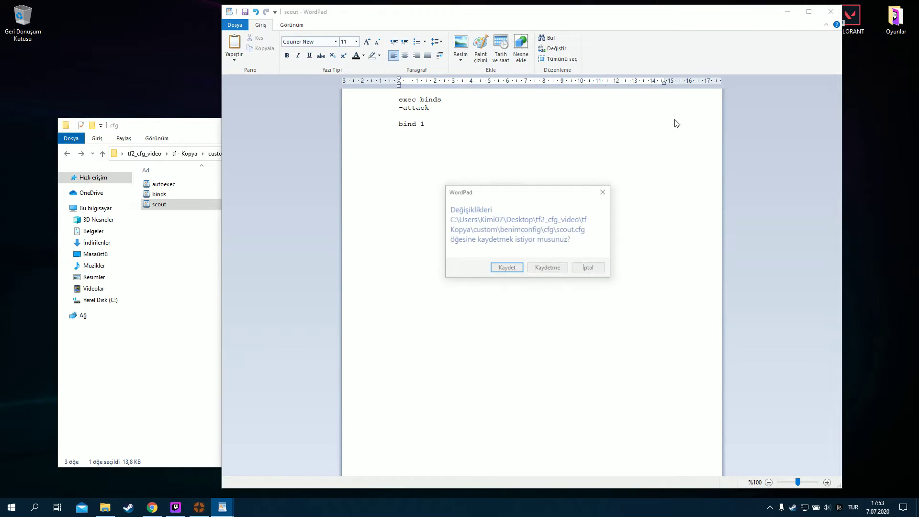
click(553, 269)
right_click(271, 260)
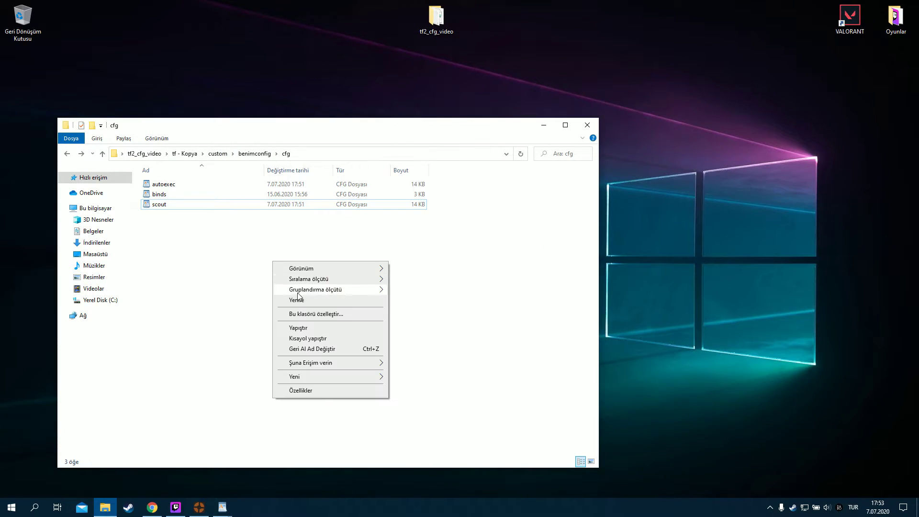
click(292, 300)
drag(287, 126, 286, 78)
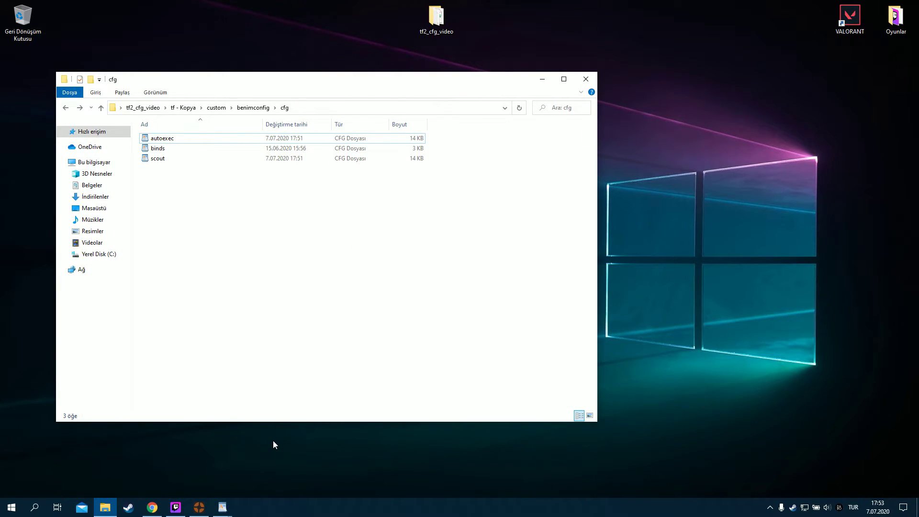
Switch to Chrome and review the Chris' TF2 configs, CFG.TF and mastercomfig download pages, opening mastercomfig's See Also page
click(152, 507)
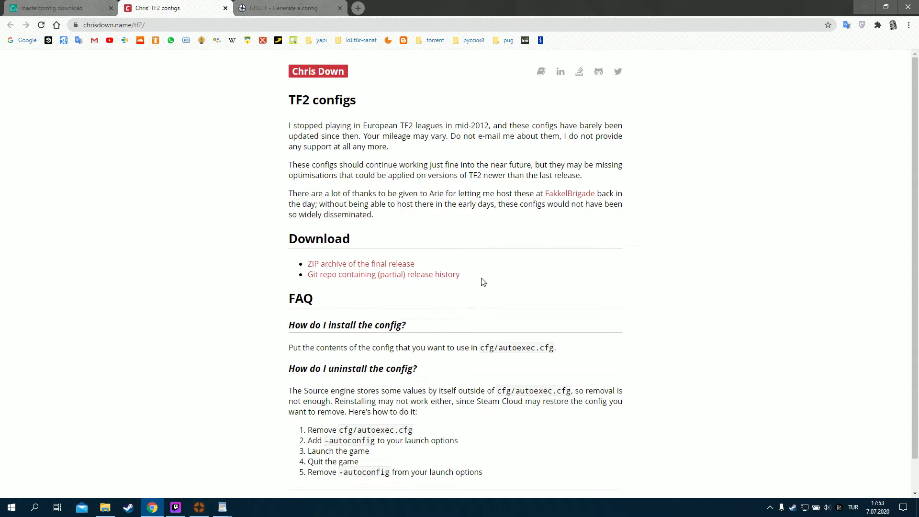
drag(482, 281, 297, 262)
click(278, 7)
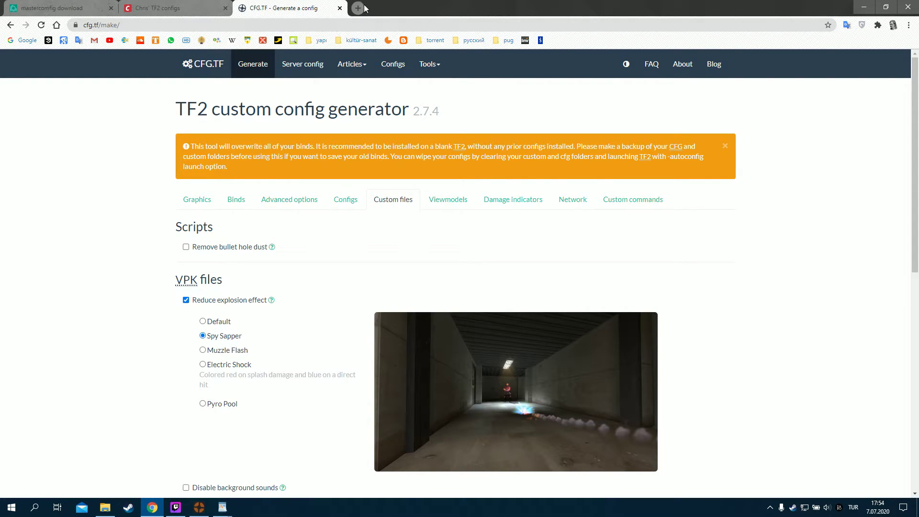
click(53, 7)
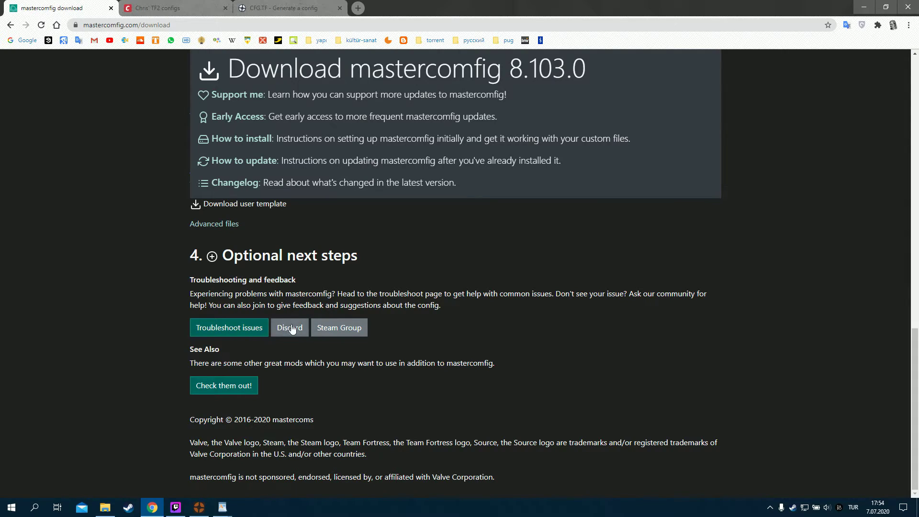
click(223, 385)
In the CFG.TF generator's custom files, enable Disable hats/cosmetics with the option Remove hats and some cosmetics
key(ctrl+shift+Tab)
click(185, 357)
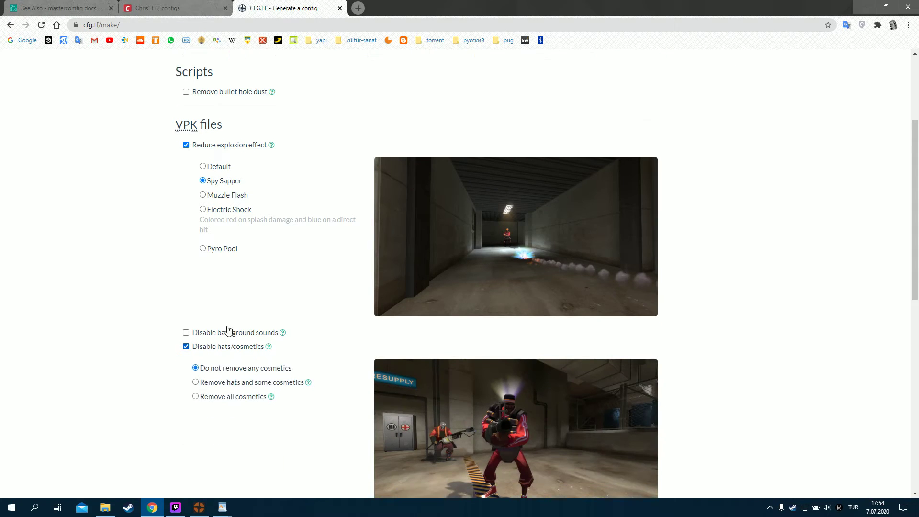
scroll(227, 328, down, 2)
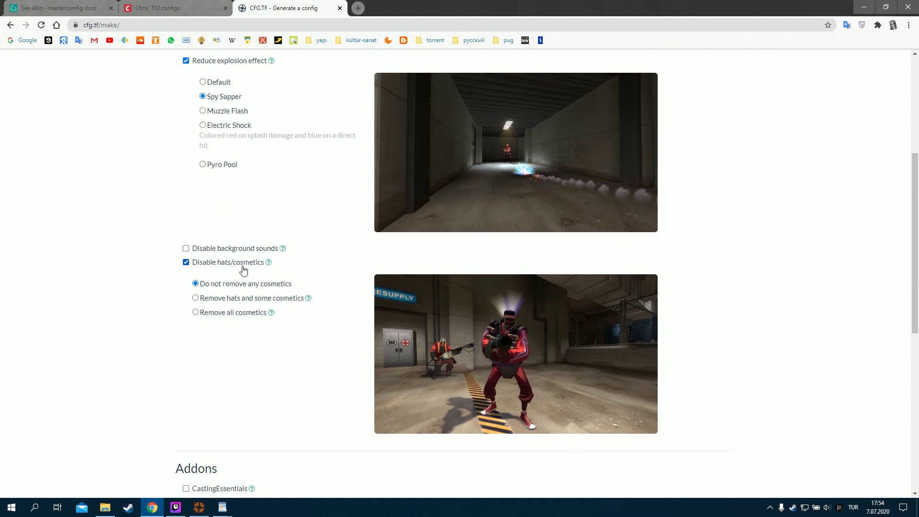
click(204, 302)
Generate the custom config and open the downloaded config (1).zip archive
scroll(203, 303, down, 3)
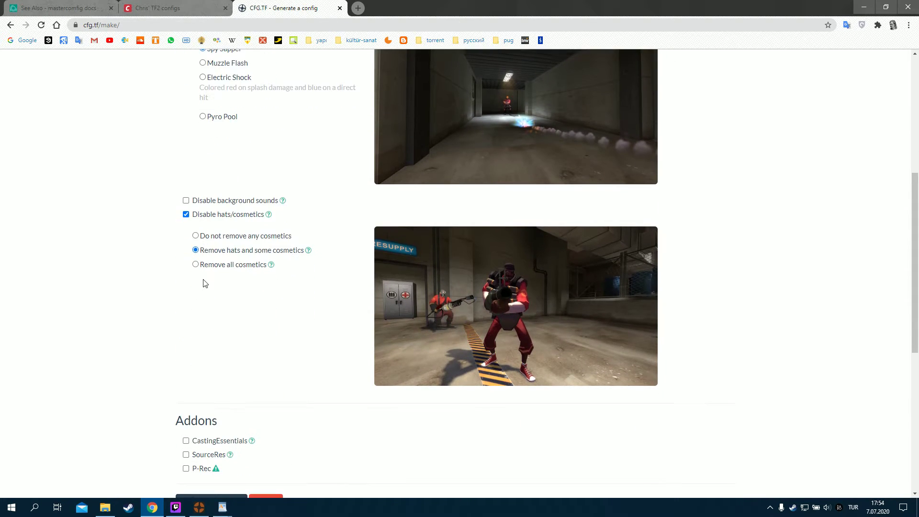
click(214, 407)
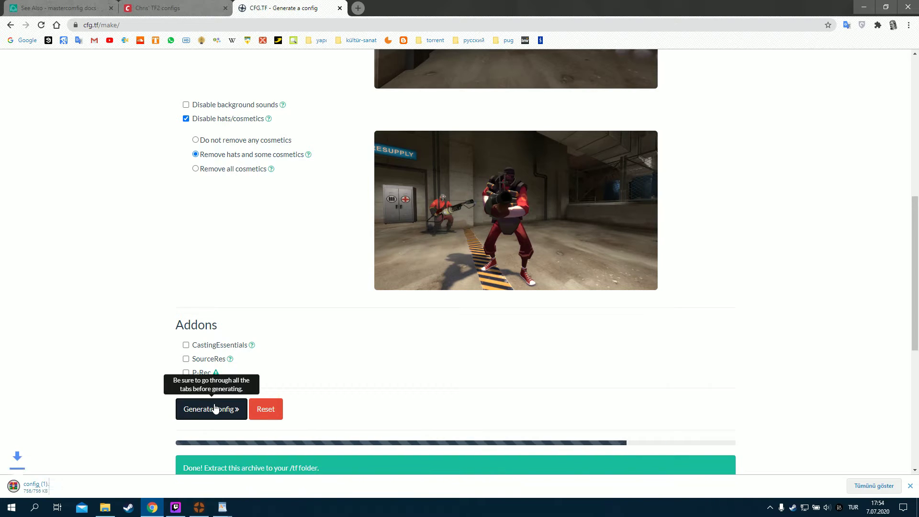
click(51, 485)
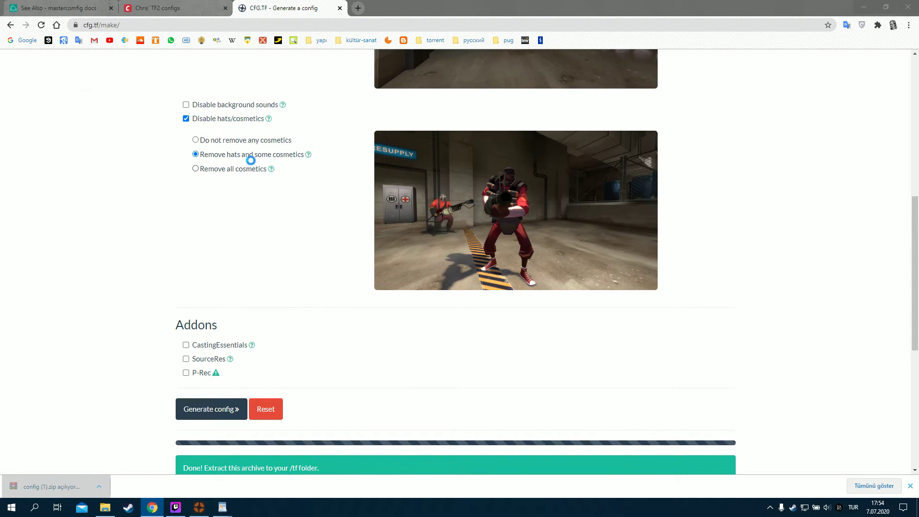
Inspect the two VPK files in the config (1).zip archive's inner folder and close the archive without extracting
double_click(94, 193)
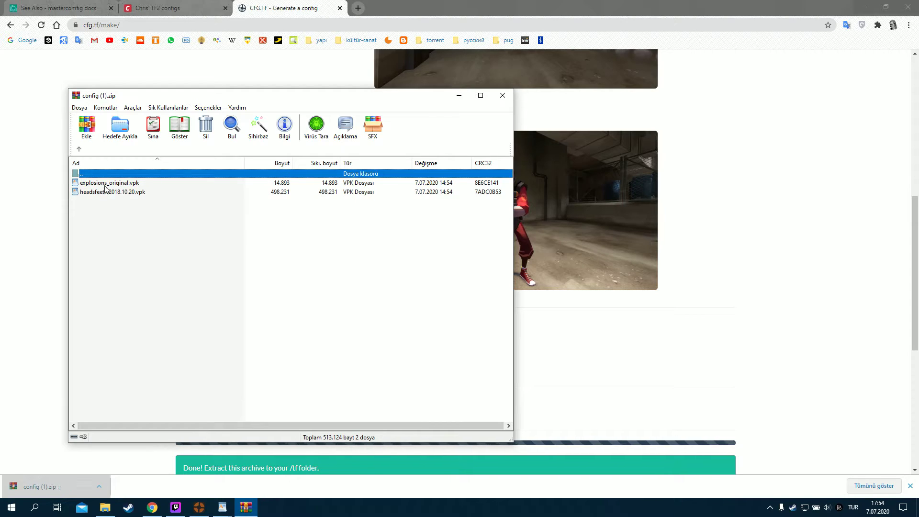
click(102, 192)
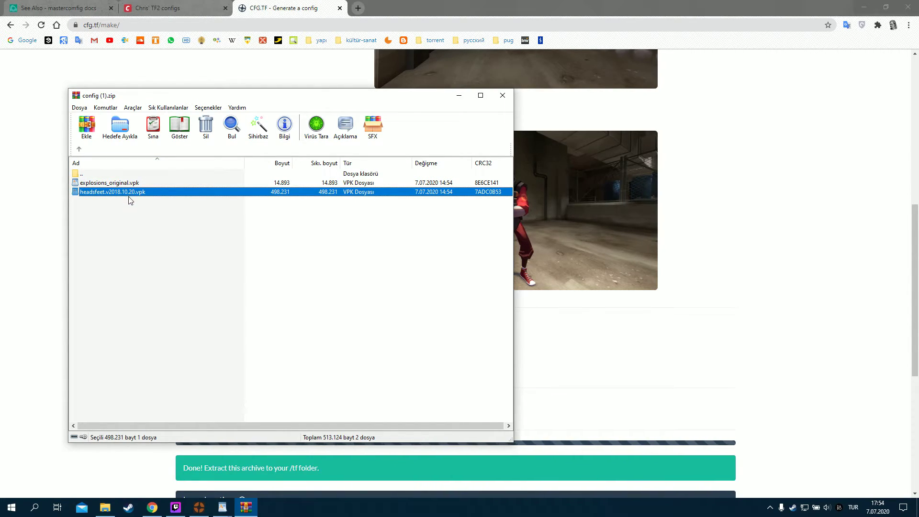
click(78, 152)
double_click(93, 193)
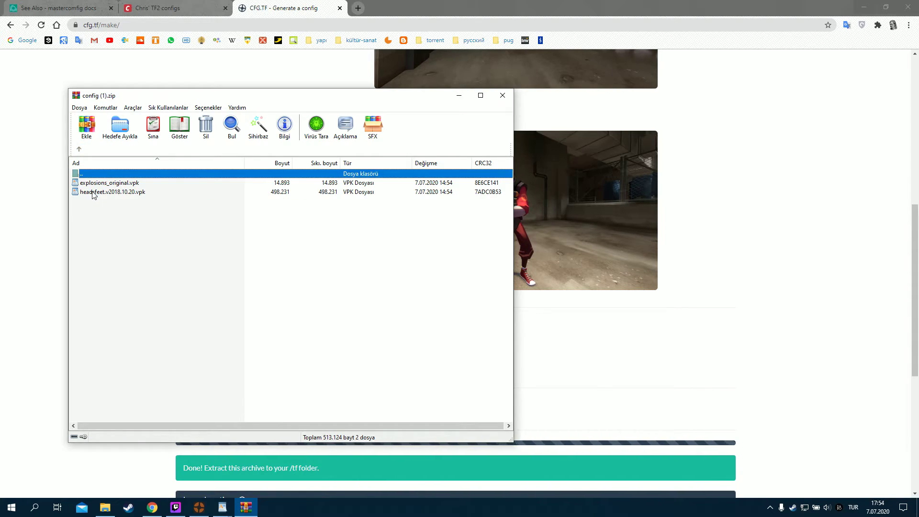
click(101, 183)
click(102, 193)
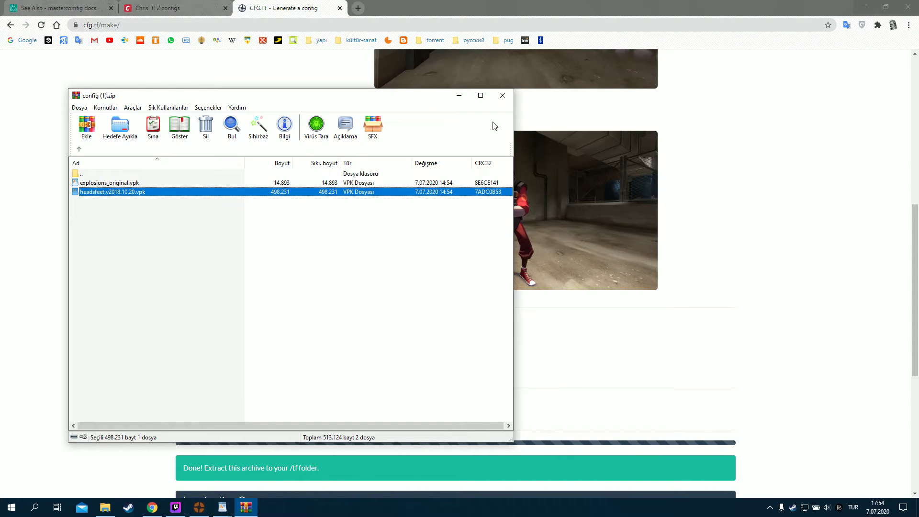
click(502, 96)
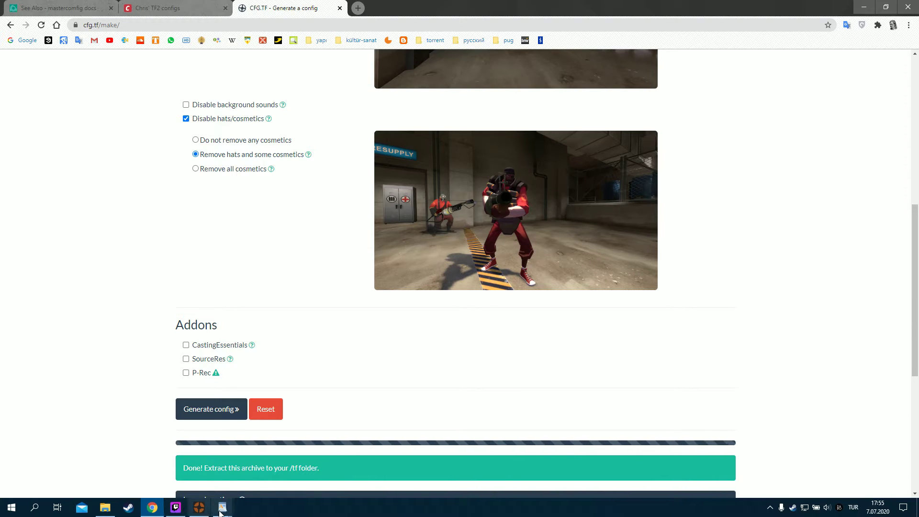
Switch to the open scout document in WordPad and add a fov_desired 75 line below r_drawtracers_firstperson
mouse_move(221, 510)
click(271, 457)
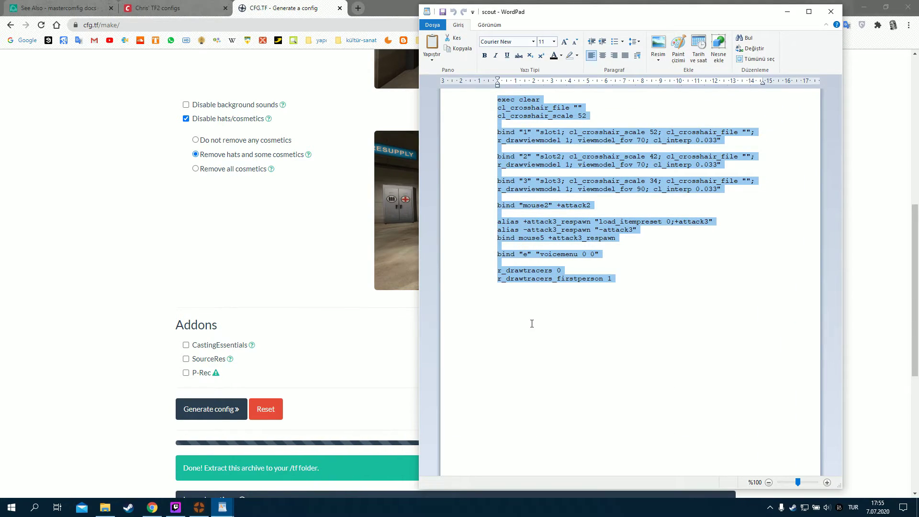
click(531, 324)
key(Return)
key(Return)
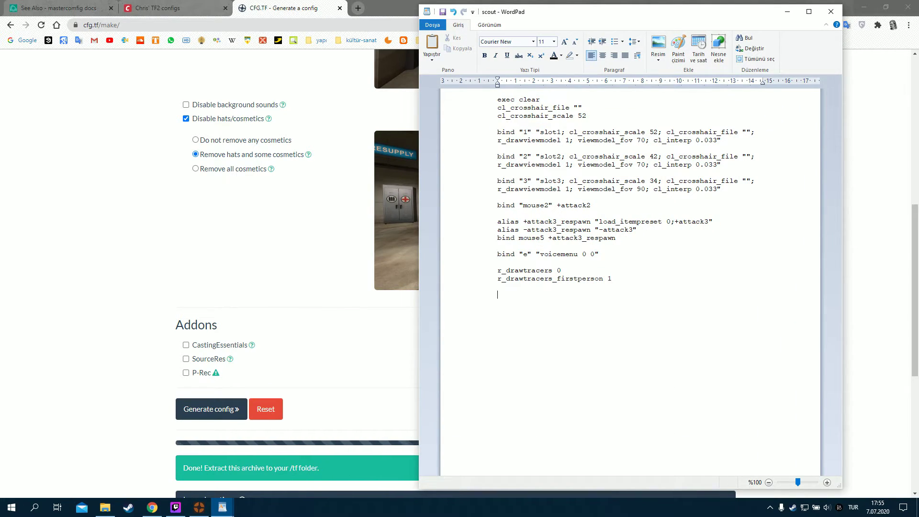
text(fov_desired 75)
key(BackSpace)
key(BackSpace)
text(75 )
Add a mat_viewportscale 0.78 line below fov_desired and close the scout document without saving
text(mat)
text(_viewpor)
text(tscale)
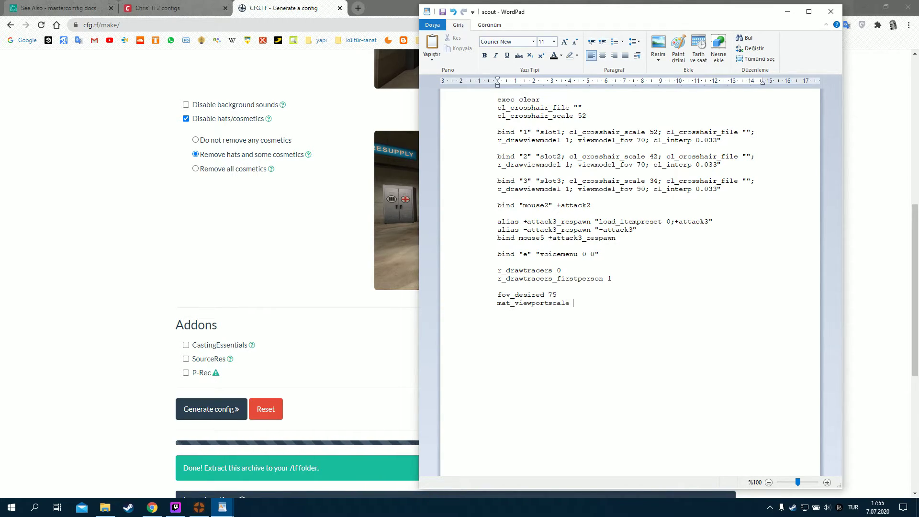
text( 0.78)
click(832, 11)
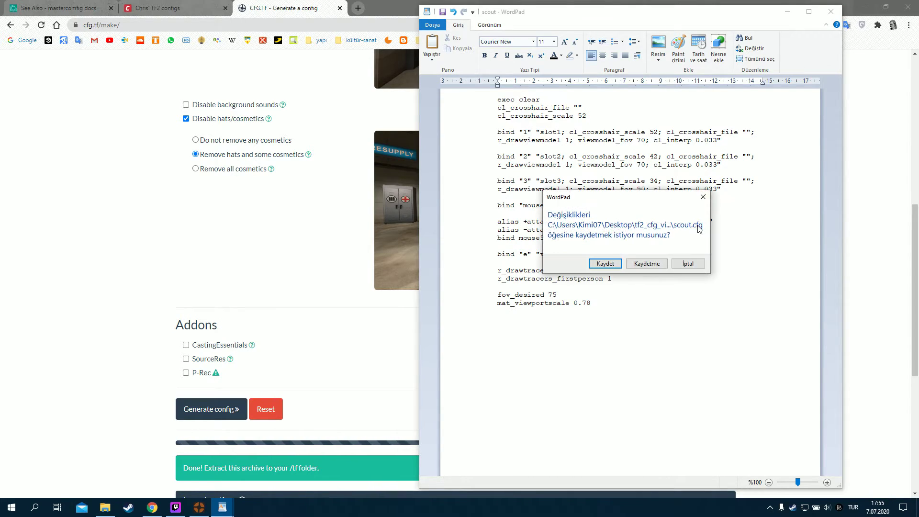
click(650, 265)
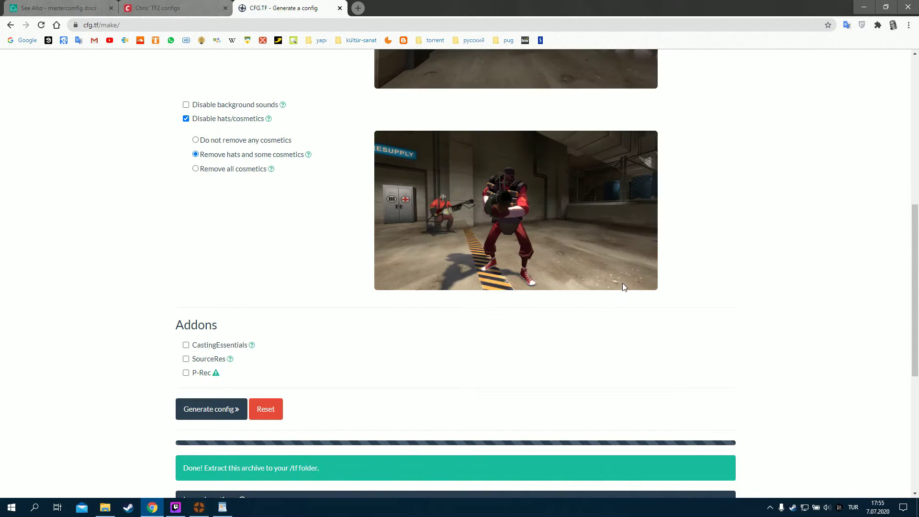
Switch to File Explorer, go to tf2_cfg_video > tf > cfg > user, and open the autoexec file in WordPad
click(105, 507)
right_click(246, 225)
click(253, 108)
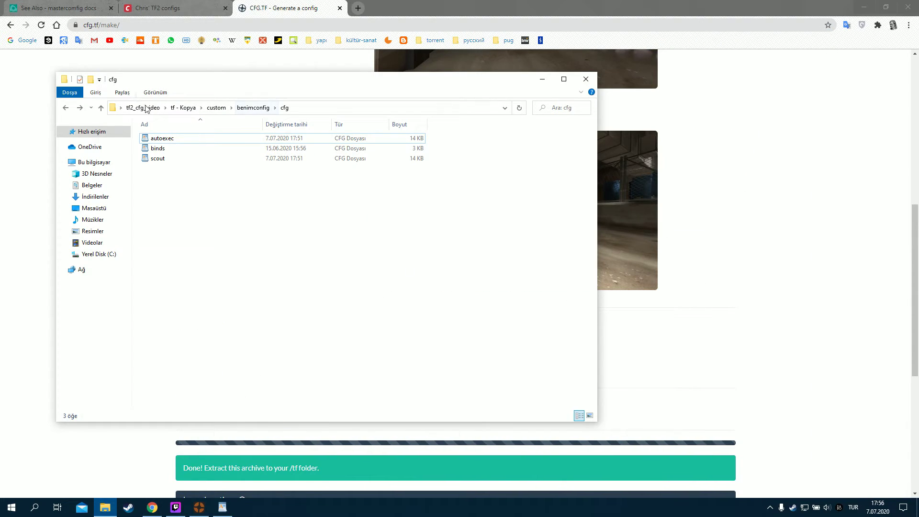
click(144, 108)
double_click(153, 141)
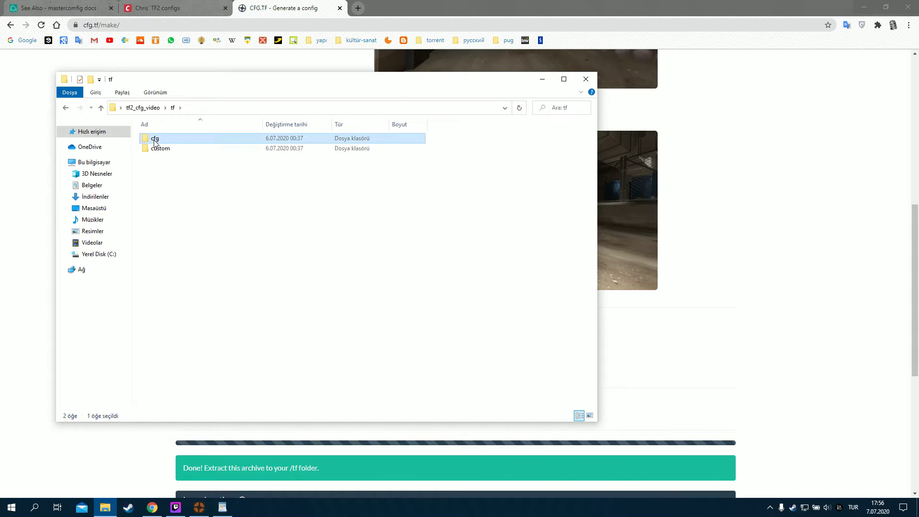
double_click(154, 140)
double_click(154, 140)
click(158, 140)
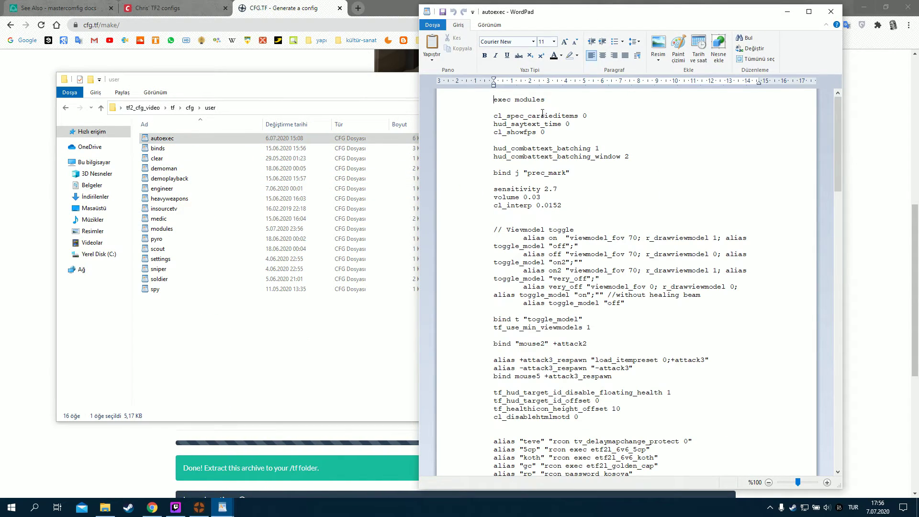
Review the exec modules and cl_spec_carrieditems lines in autoexec and re-enter 0 as the cl_spec_carrieditems value
drag(548, 100, 504, 101)
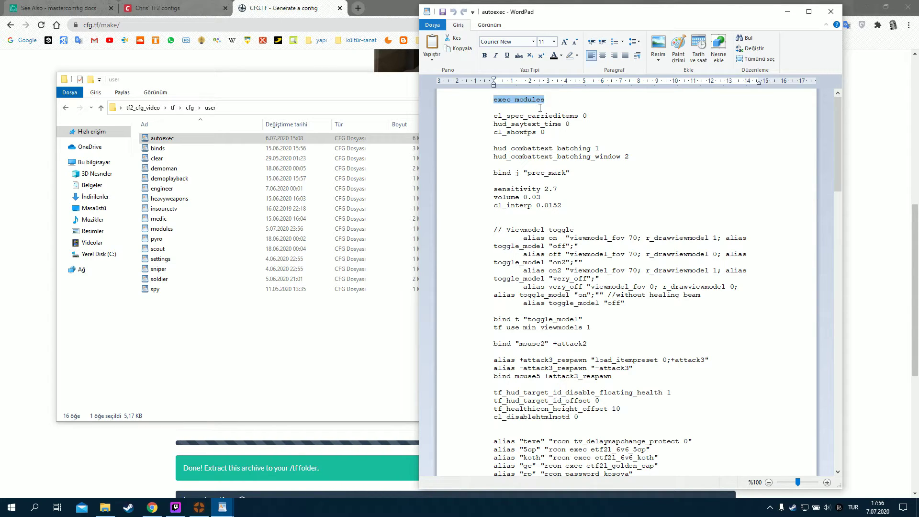
drag(588, 116, 494, 116)
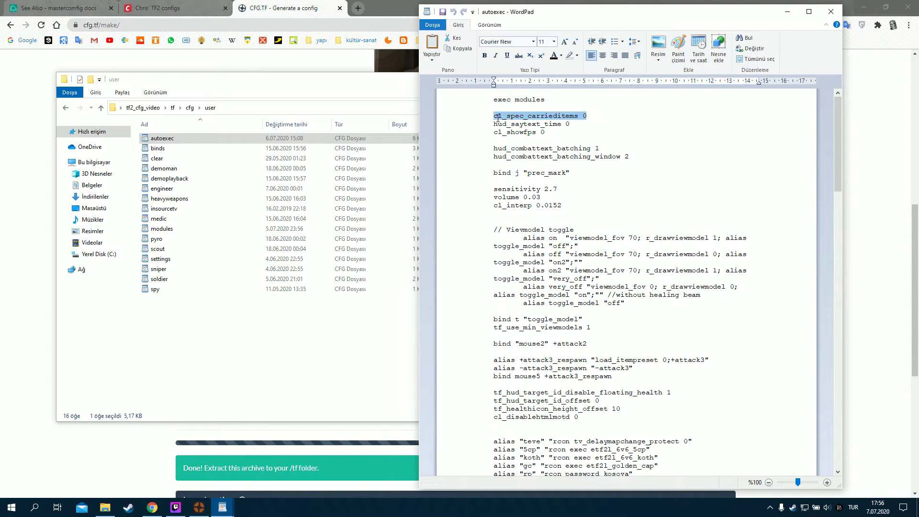
click(592, 116)
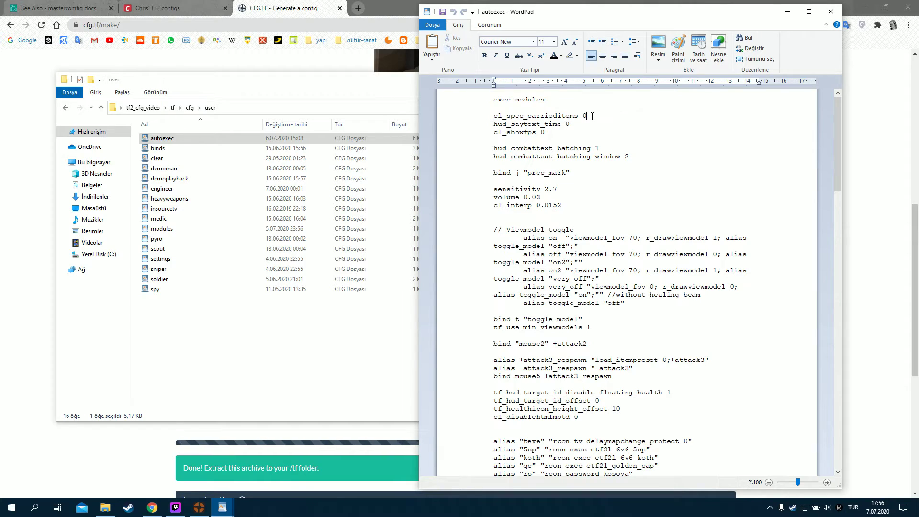
key(BackSpace)
key(BackSpace)
text(0)
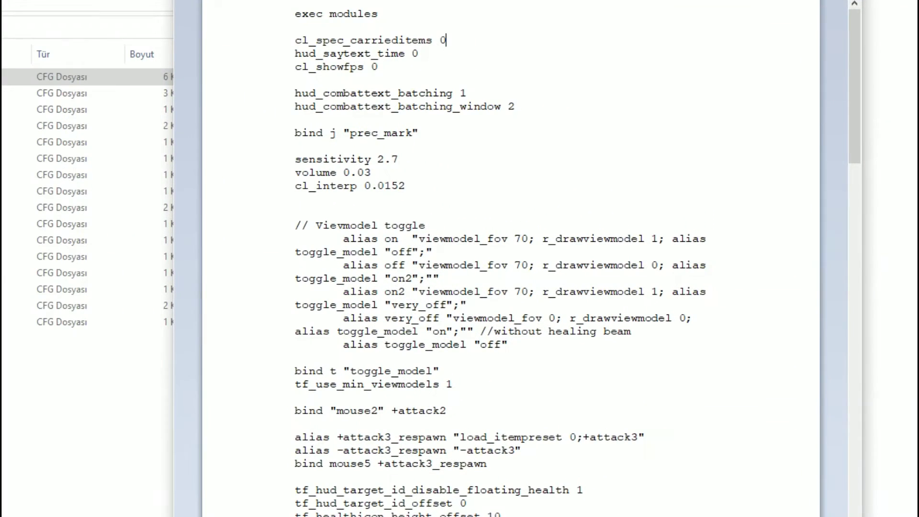
Try hud_saytext_time with the values 2 and 15, and set it back to 0
drag(420, 54, 295, 54)
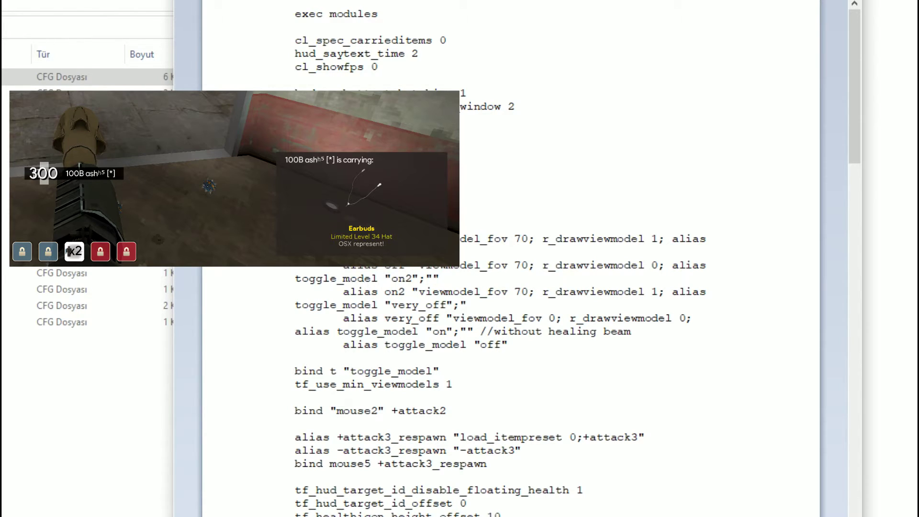
key(BackSpace)
text(15)
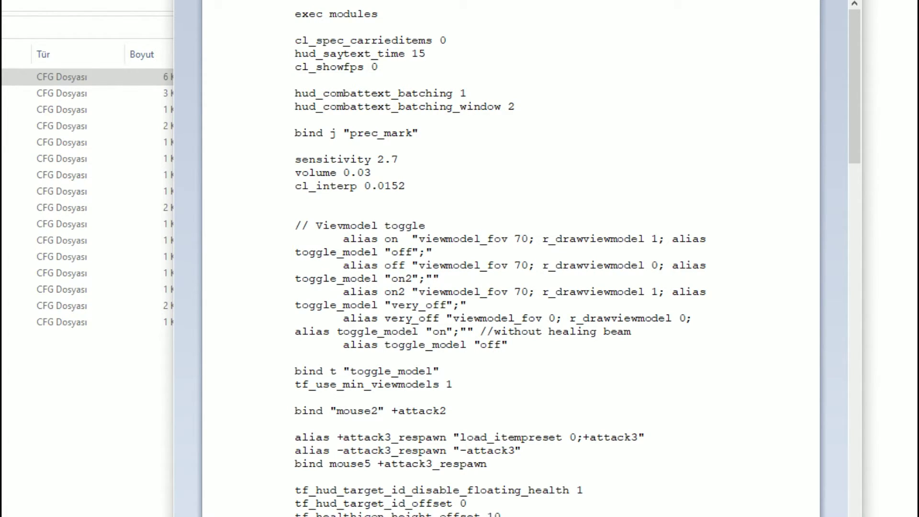
key(BackSpace)
key(BackSpace)
text(0)
Review the cl_showfps, hud_combattext_batching and hud_combattext_batching_window lines in the autoexec file
drag(390, 68, 286, 68)
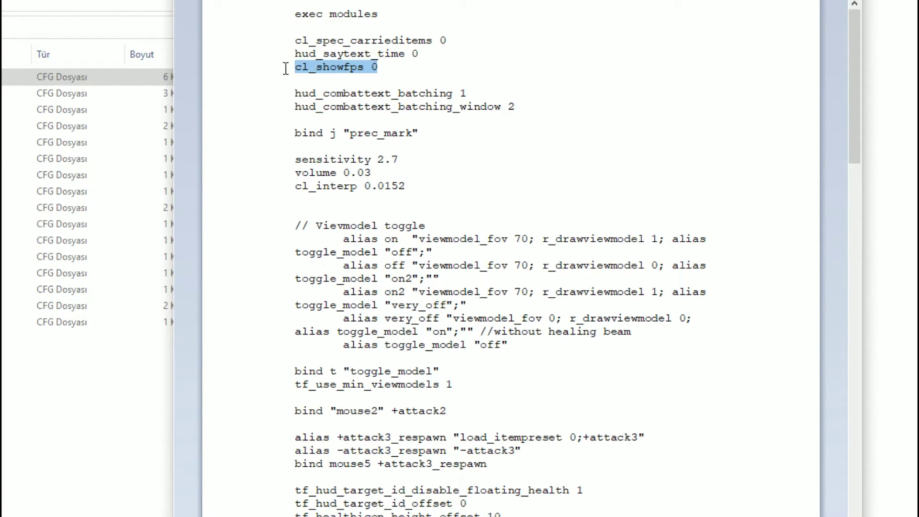
click(392, 72)
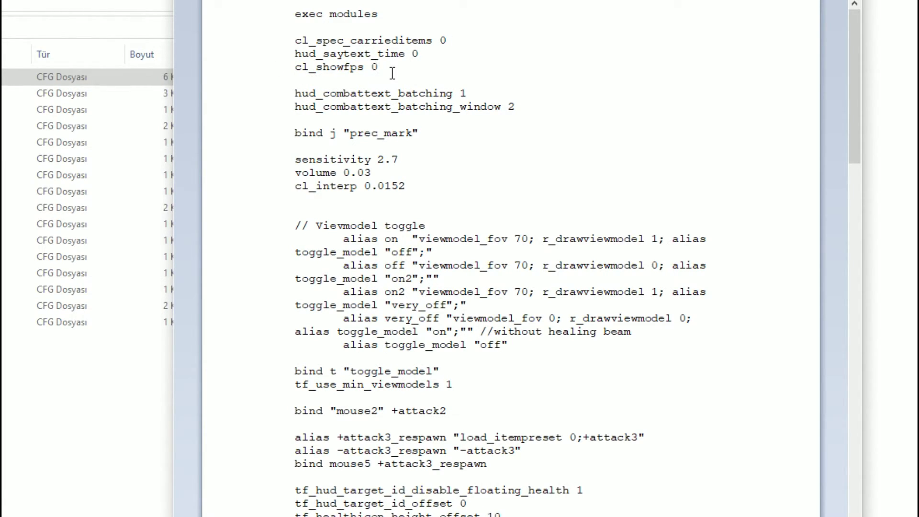
key(shift+Home)
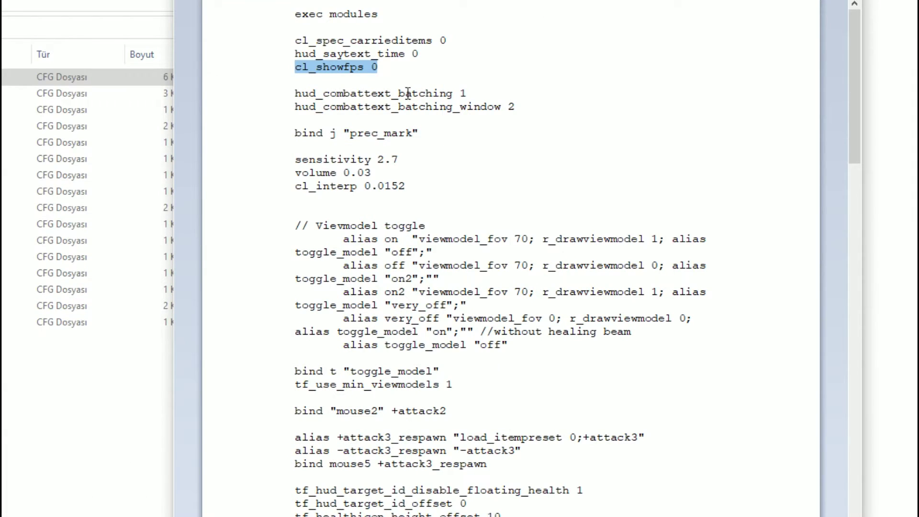
click(384, 67)
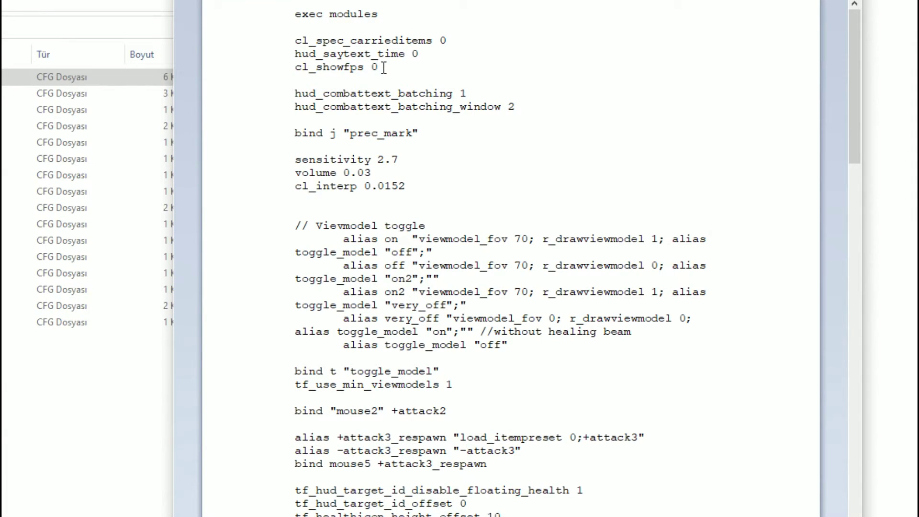
drag(530, 107, 304, 93)
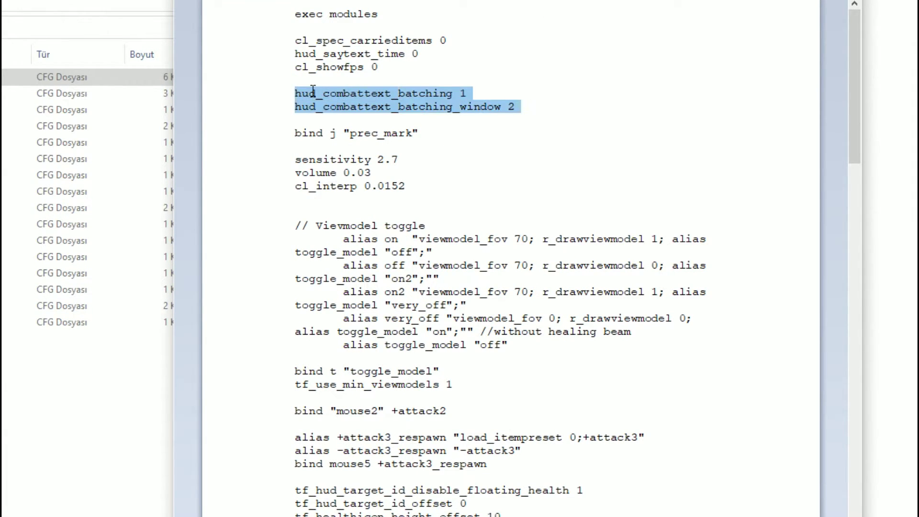
click(467, 97)
drag(527, 107, 315, 92)
click(527, 110)
key(shift+Left)
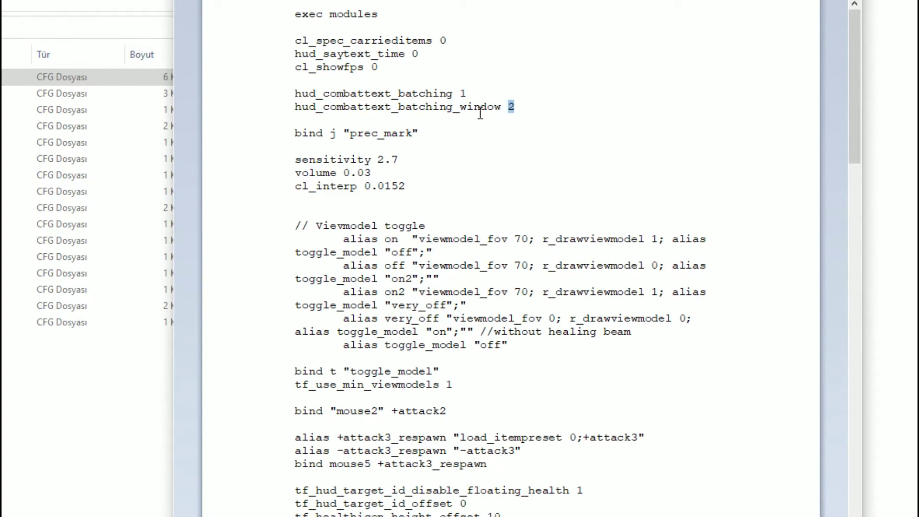
shift+click(295, 109)
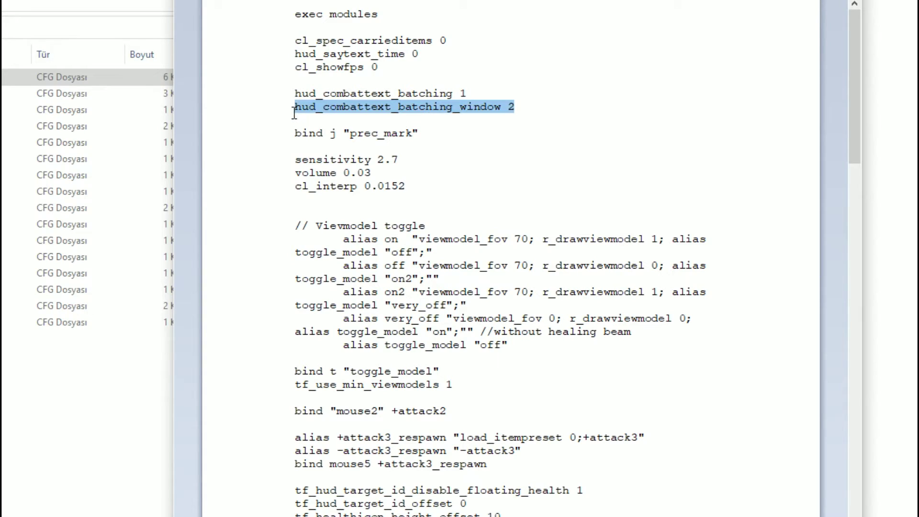
click(526, 107)
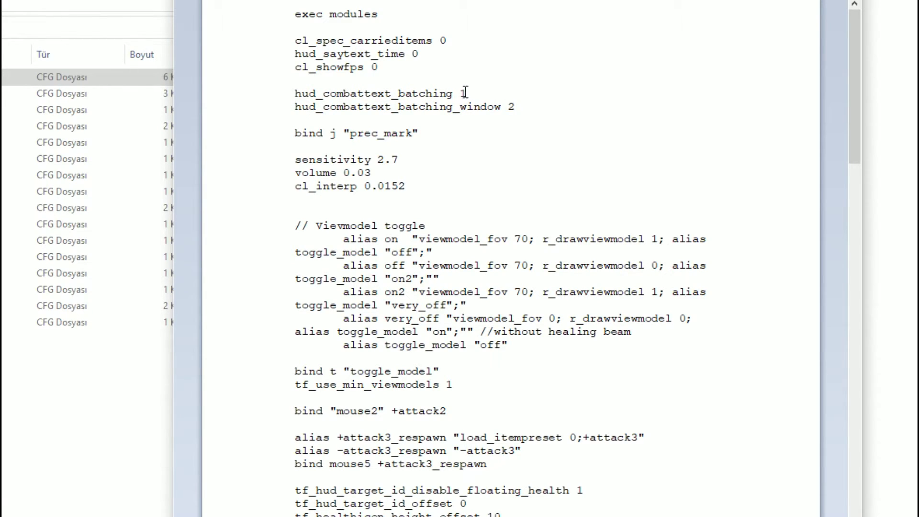
drag(465, 92, 299, 94)
click(485, 95)
Review the prec_mark bind on j and the sensitivity, volume and cl_interp settings in the autoexec file
drag(424, 134, 297, 134)
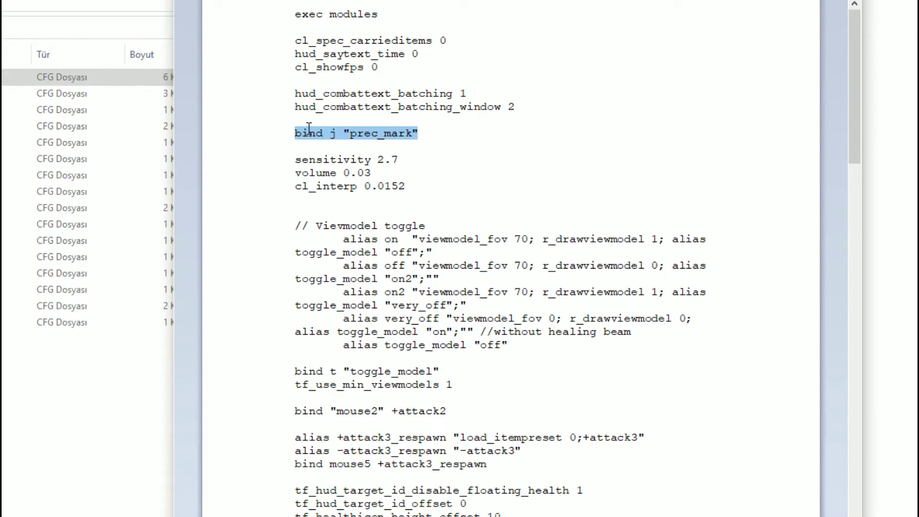
click(436, 134)
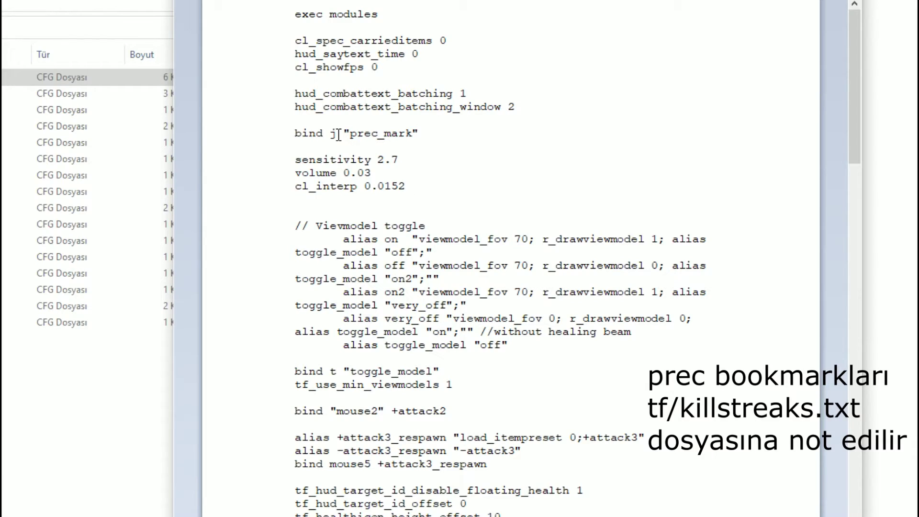
drag(338, 134, 333, 135)
click(333, 136)
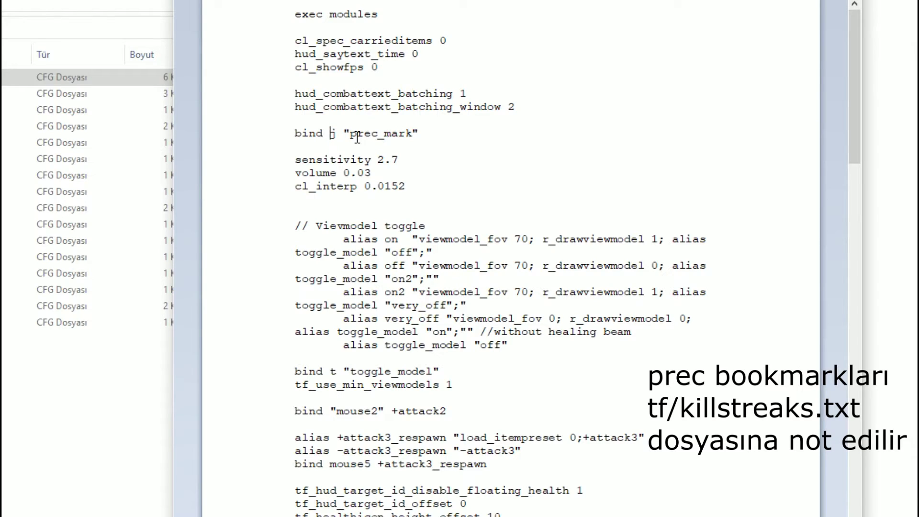
click(425, 136)
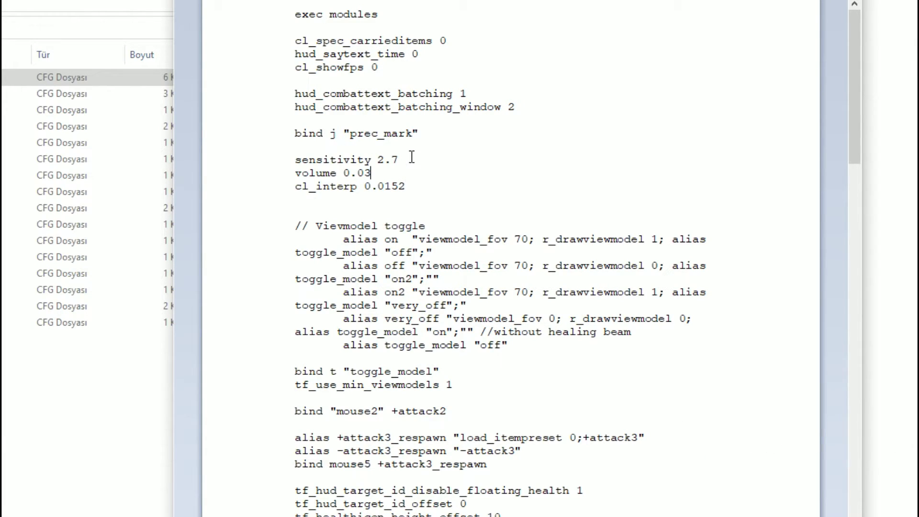
drag(408, 159, 294, 160)
drag(371, 173, 297, 173)
click(378, 173)
drag(411, 186, 309, 184)
click(438, 184)
Review the viewmodel toggle aliases, their r_drawviewmodel values and the toggle_model bind on t in the autoexec file
scroll(434, 182, down, 1)
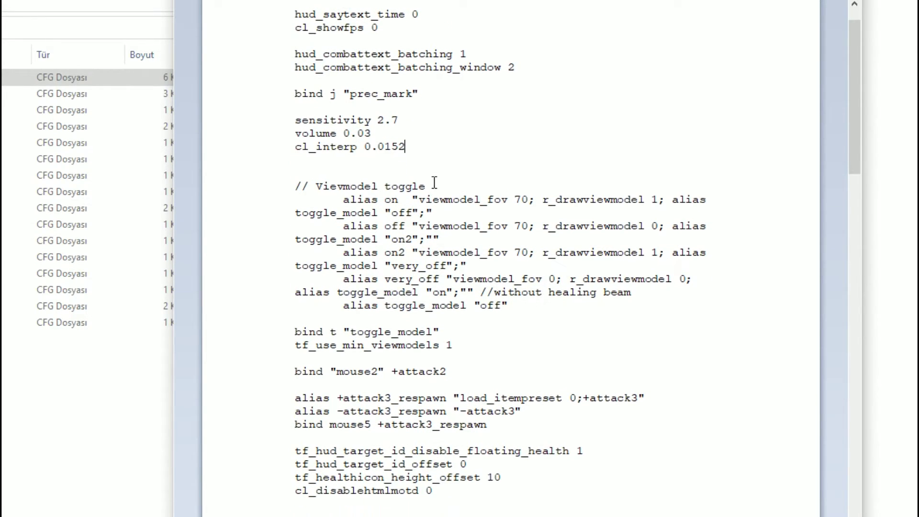
drag(444, 332, 294, 186)
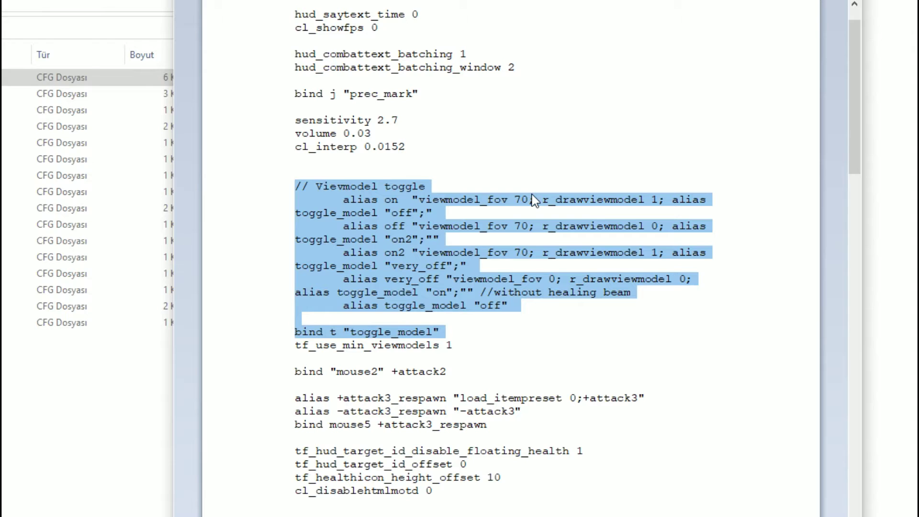
click(576, 200)
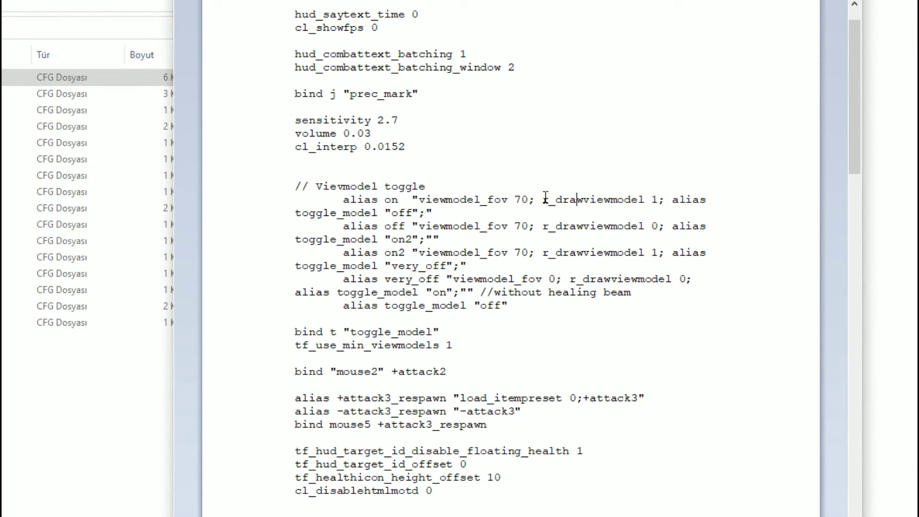
drag(543, 200, 661, 257)
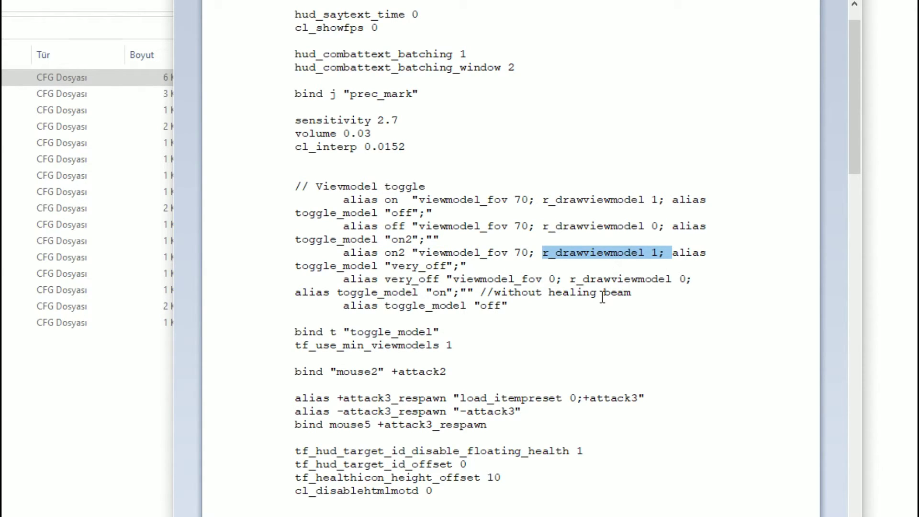
scroll(527, 270, down, 1)
click(439, 298)
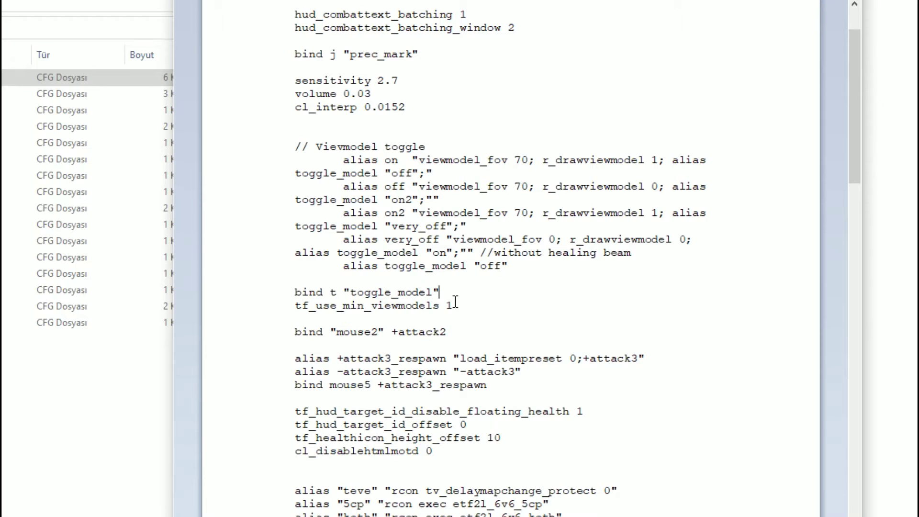
Try tf_use_min_viewmodels with the value 0, and set it back to 1
drag(455, 306, 294, 306)
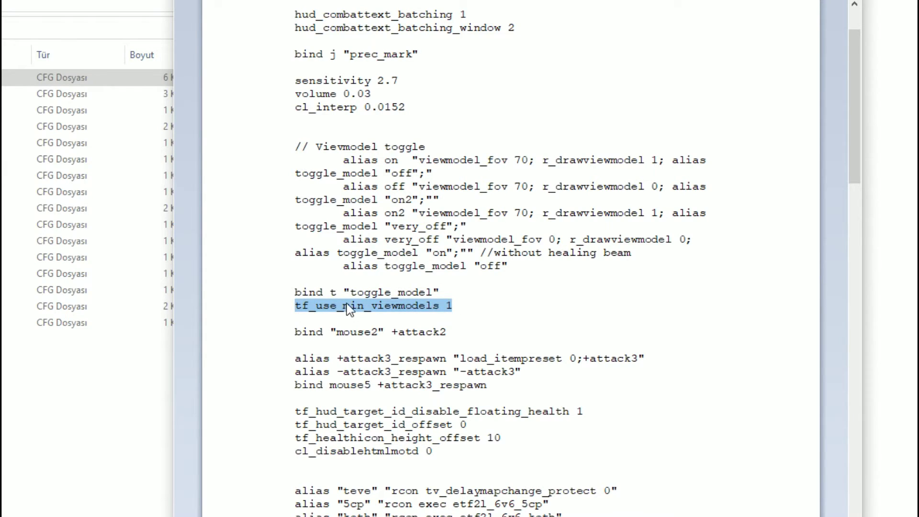
click(454, 305)
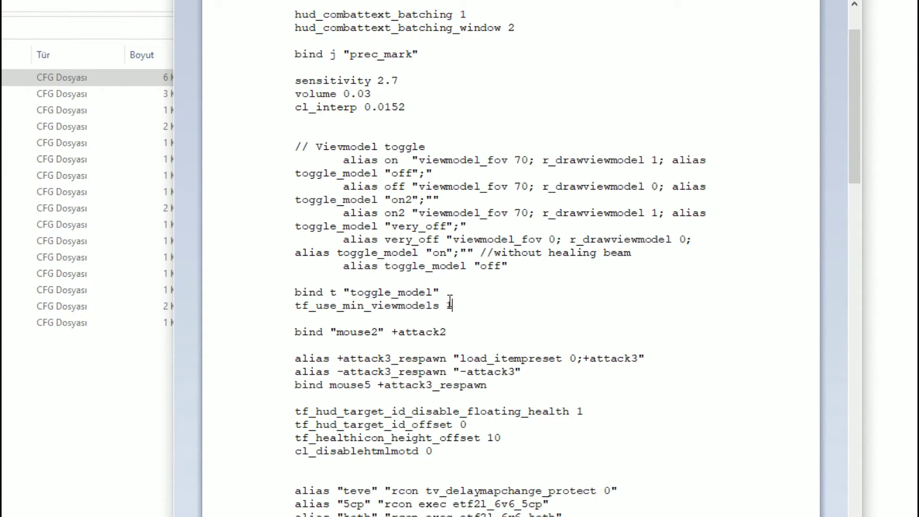
key(BackSpace)
text(0)
key(BackSpace)
text(1)
Review the bind line that assigns +attack2 to mouse2
scroll(465, 302, down, 2)
click(450, 260)
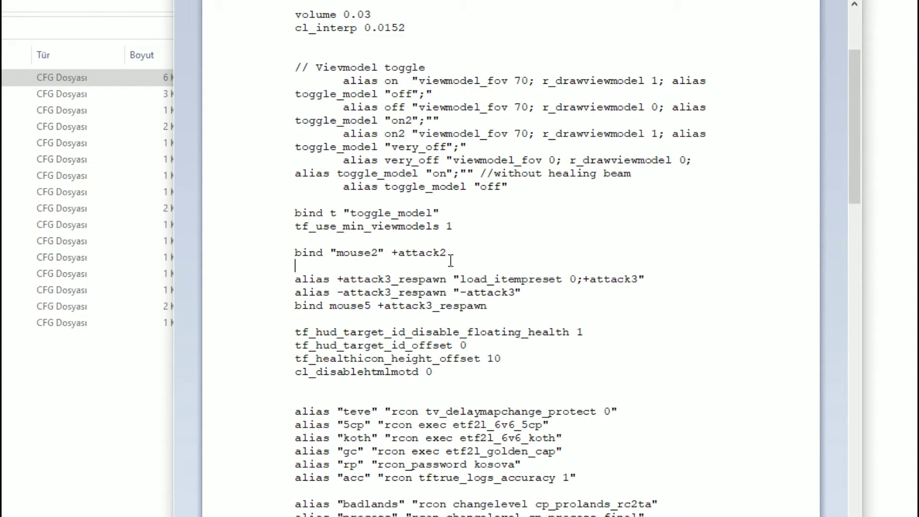
drag(453, 253, 295, 253)
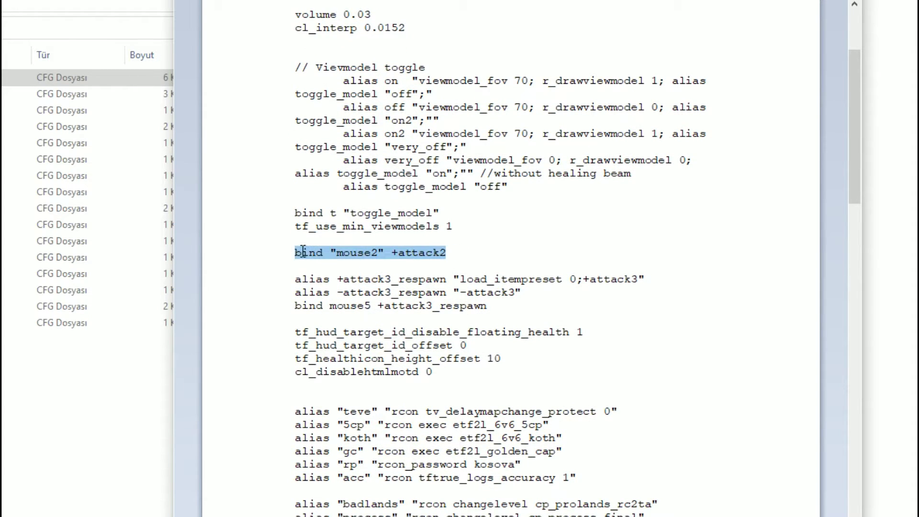
click(404, 254)
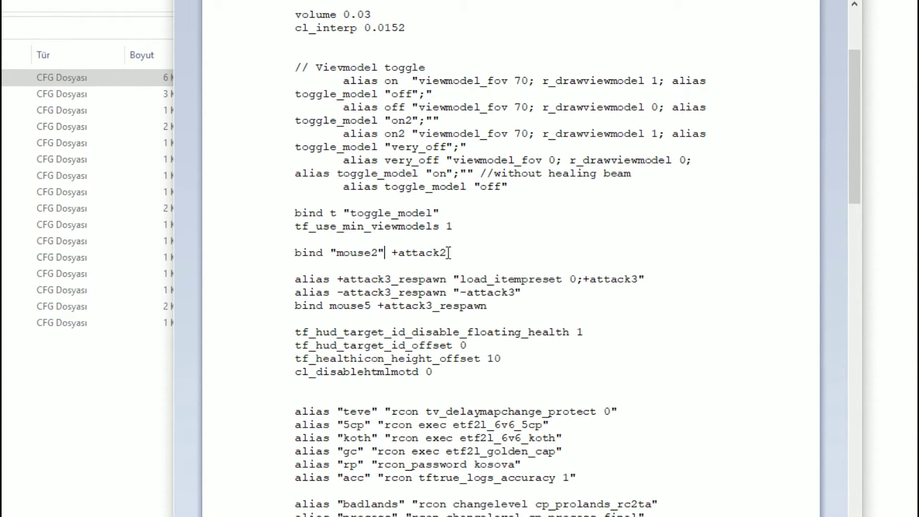
drag(448, 253, 290, 252)
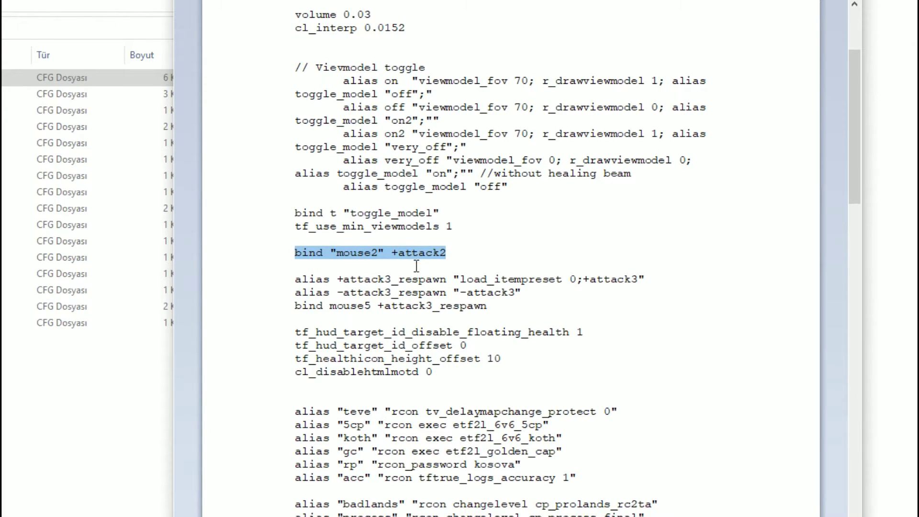
scroll(416, 264, down, 1)
drag(451, 214, 393, 214)
click(452, 214)
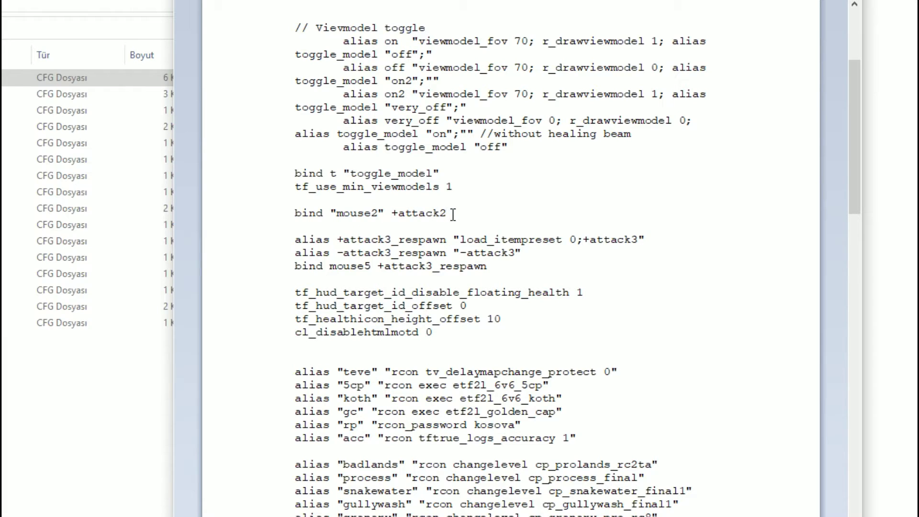
drag(454, 213, 378, 213)
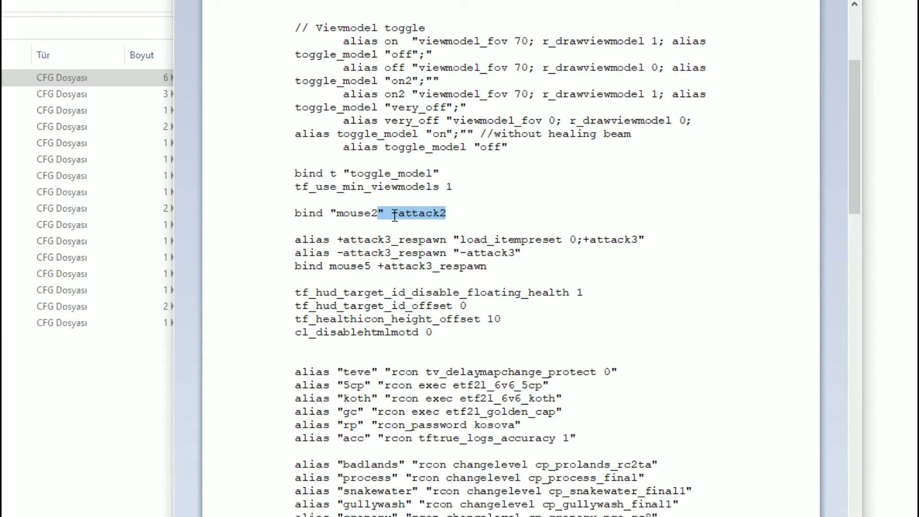
click(481, 214)
Review the +attack3_respawn and -attack3_respawn aliases with load_itempreset 0 and their bind on mouse5
scroll(488, 212, down, 1)
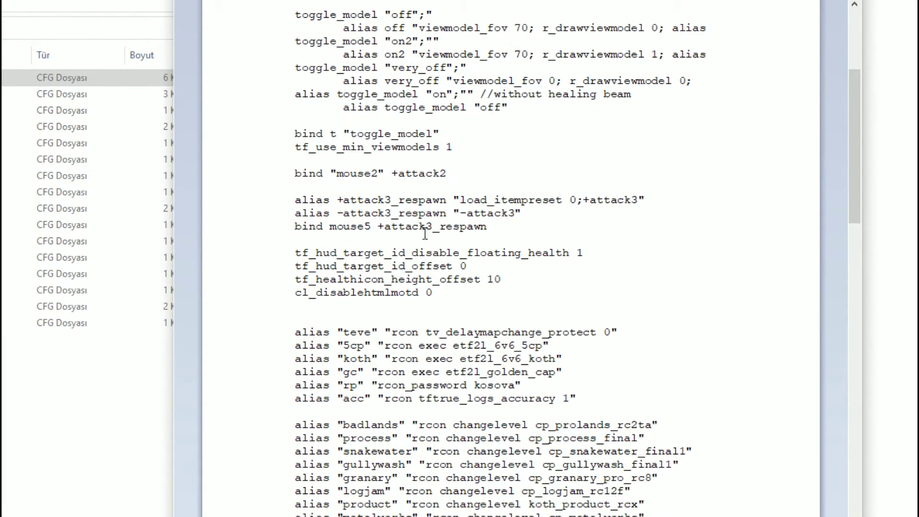
drag(493, 226, 303, 204)
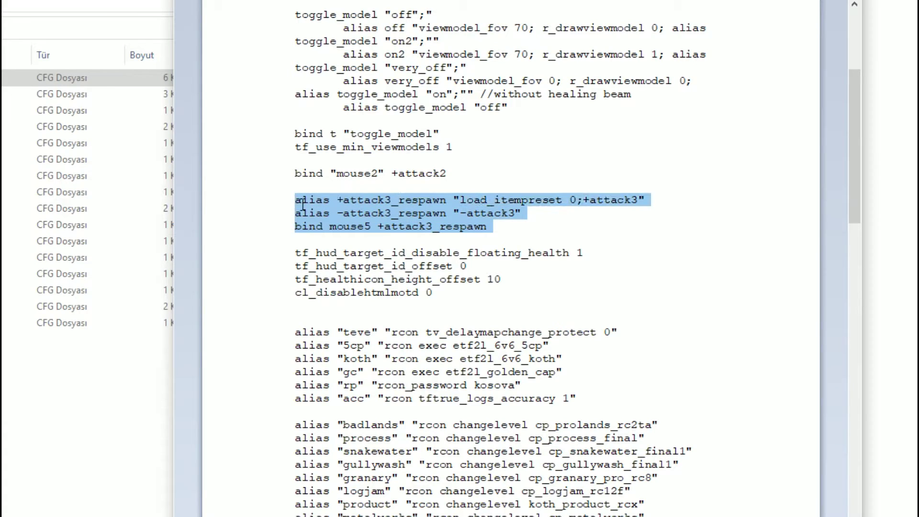
click(498, 227)
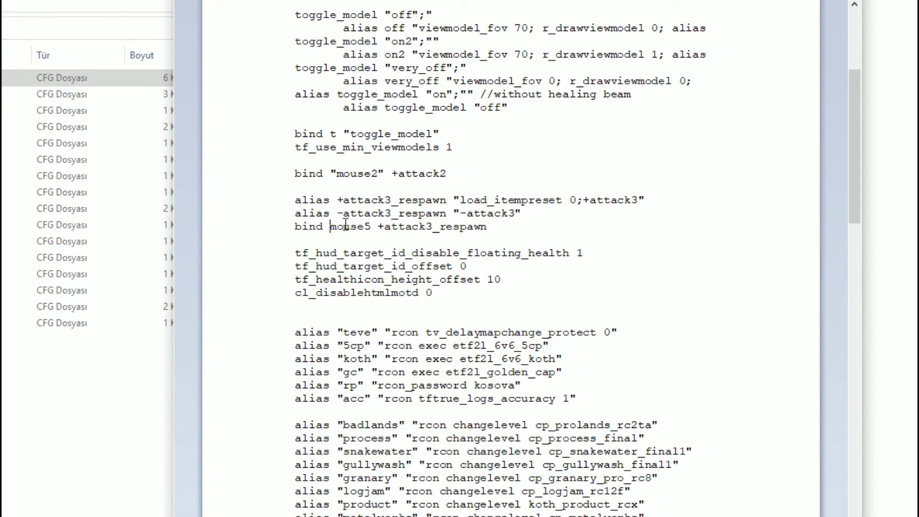
drag(329, 227, 373, 227)
drag(295, 200, 537, 212)
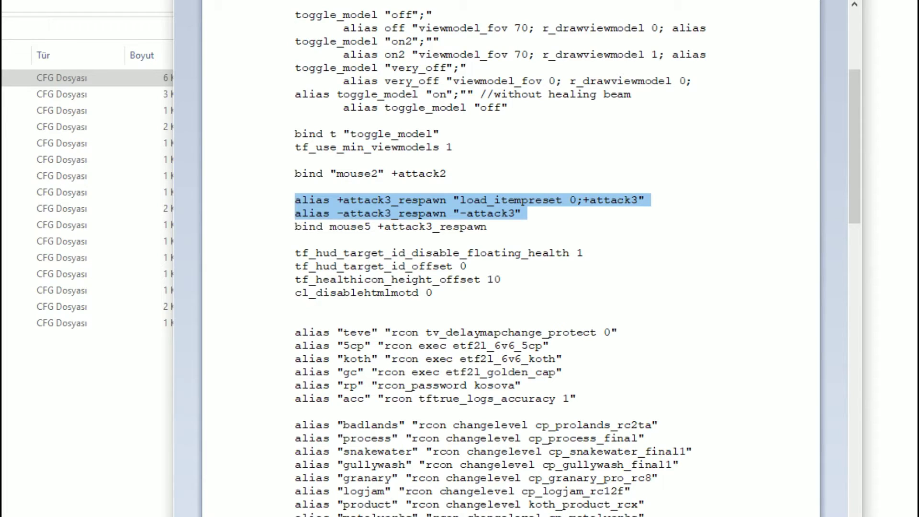
key(Down)
key(shift+Home)
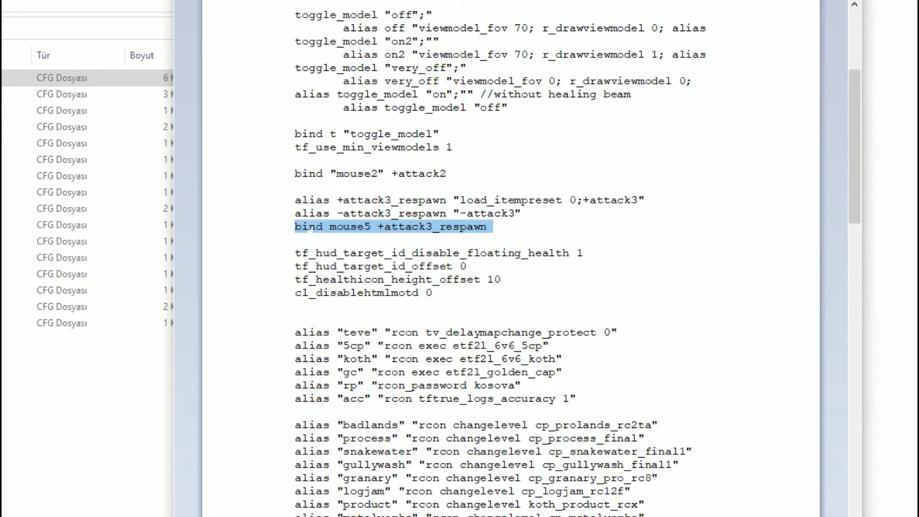
click(510, 228)
drag(371, 227, 334, 230)
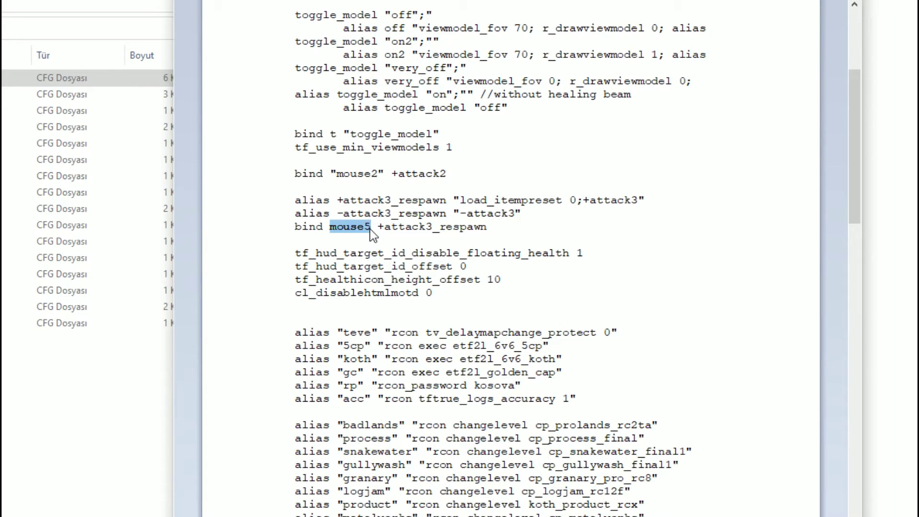
drag(484, 228, 310, 205)
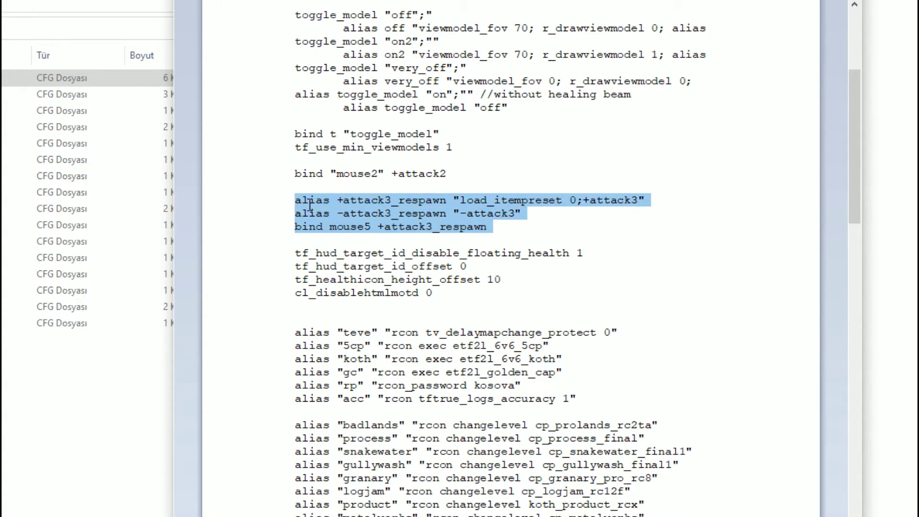
click(488, 202)
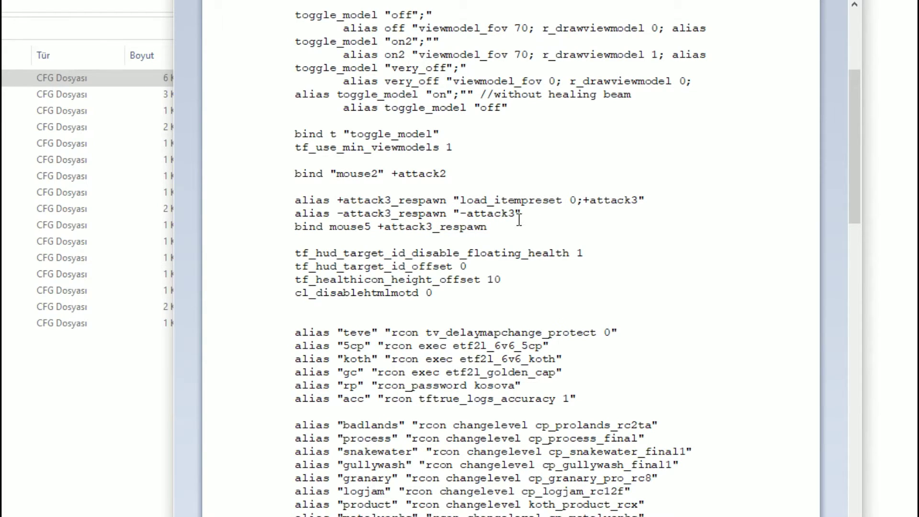
drag(493, 228, 373, 206)
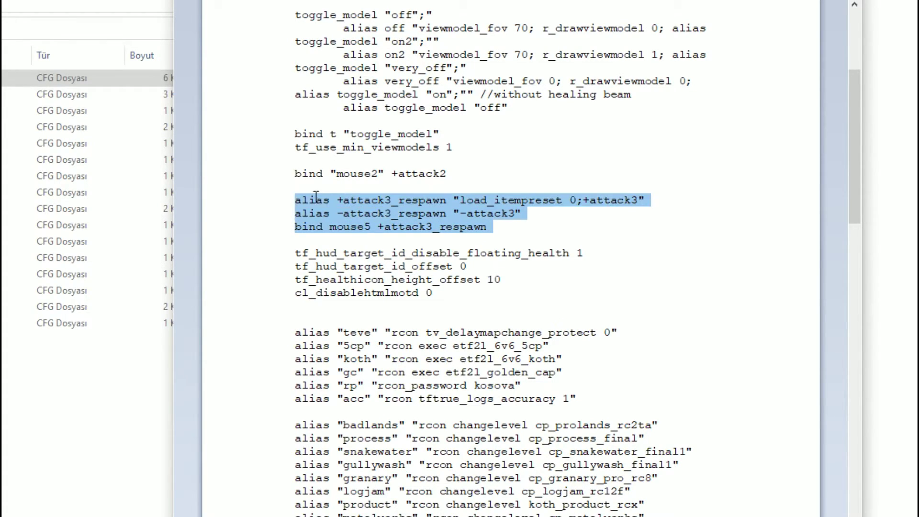
click(500, 230)
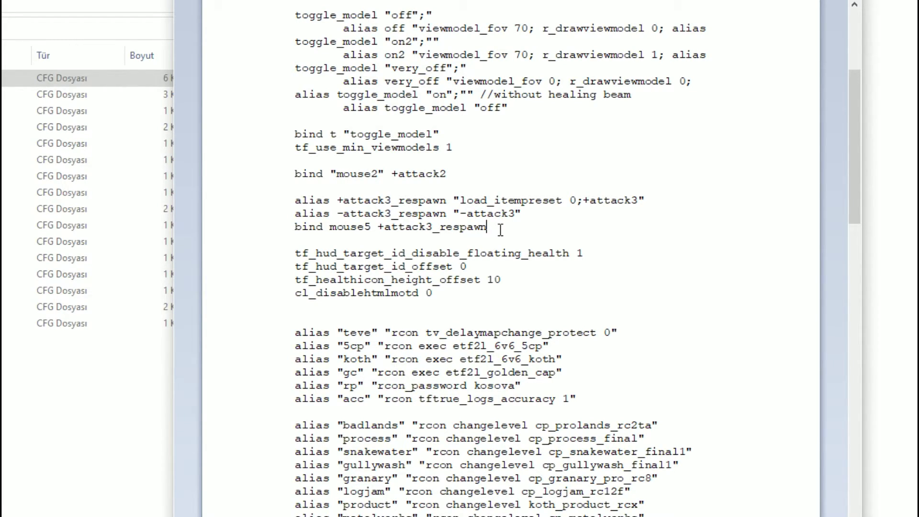
drag(487, 228, 289, 199)
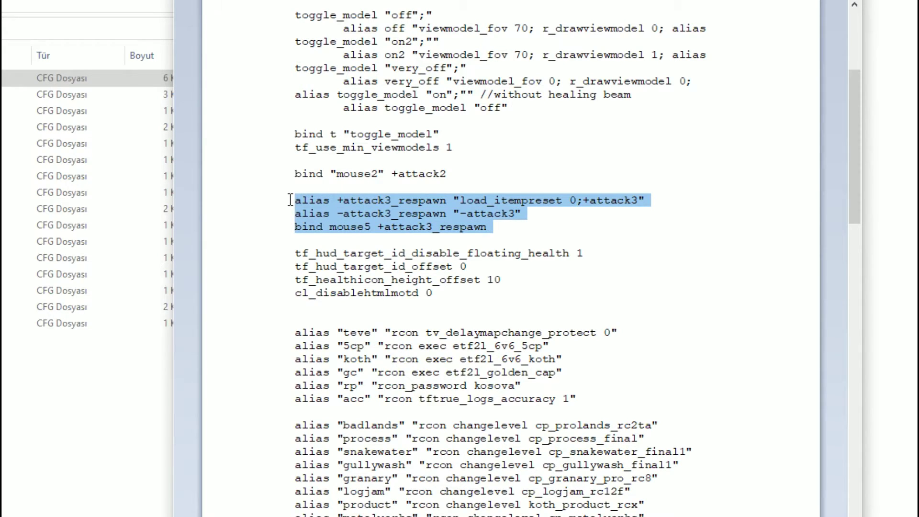
Review the tf_hud_target_id_disable_floating_health, tf_hud_target_id_offset and tf_healthicon_height_offset lines
scroll(383, 207, down, 1)
click(441, 210)
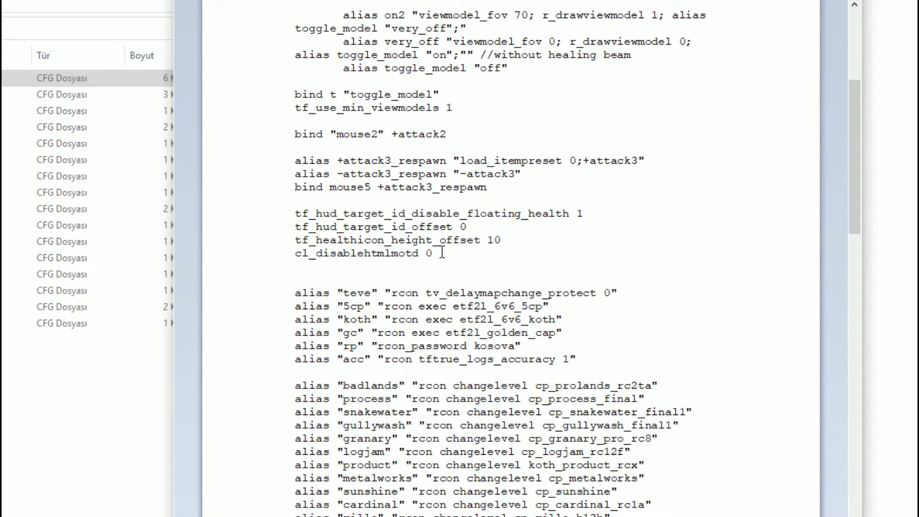
drag(510, 240, 298, 211)
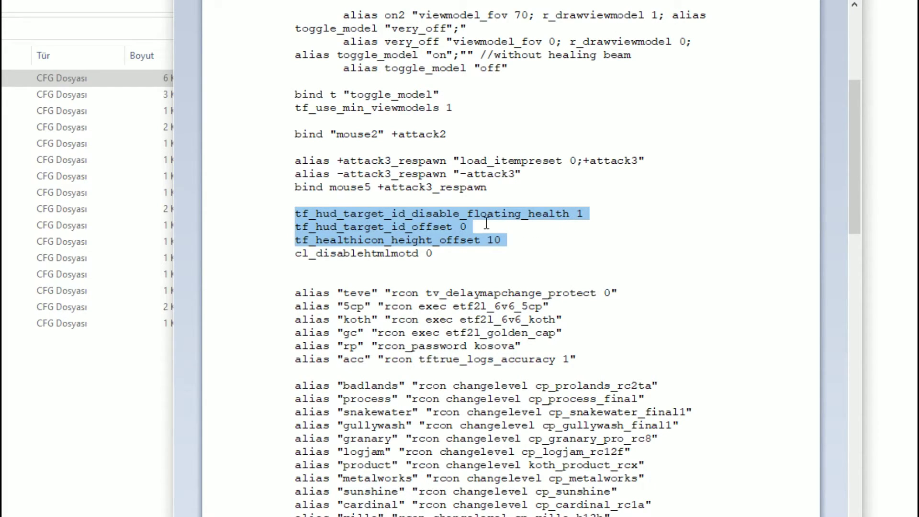
Try tf_hud_target_id_disable_floating_health with the value 0, and set it back to 1
click(591, 216)
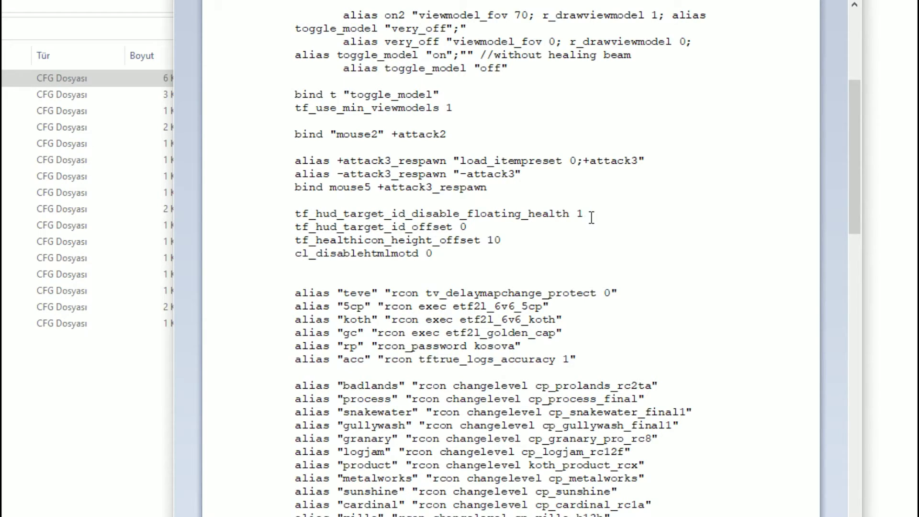
key(BackSpace)
text(1)
key(BackSpace)
text(1)
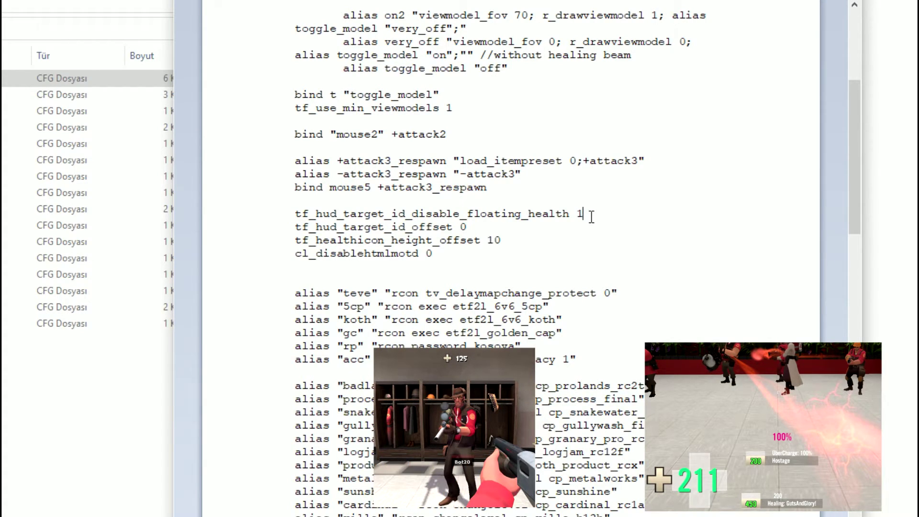
key(BackSpace)
text(0)
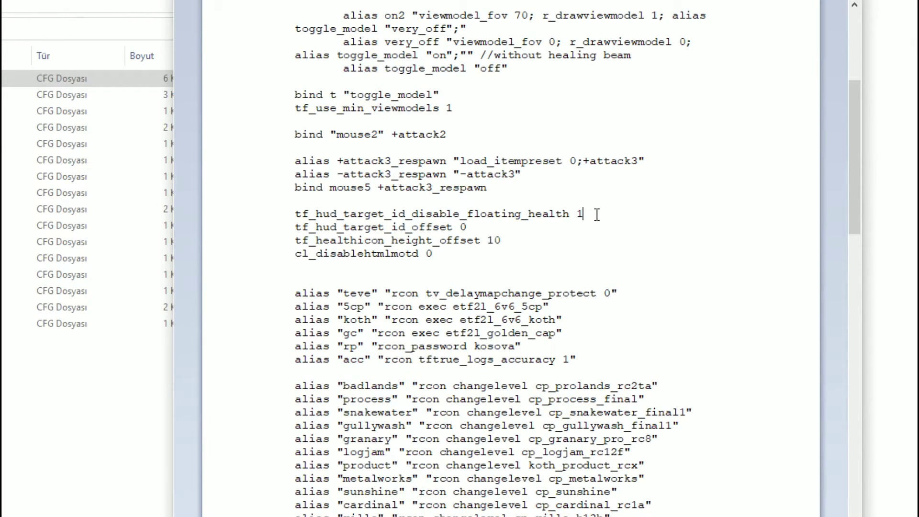
Review the cl_disablehtmlmotd line, try it with the value 1, and set it back to 0
drag(434, 254, 298, 253)
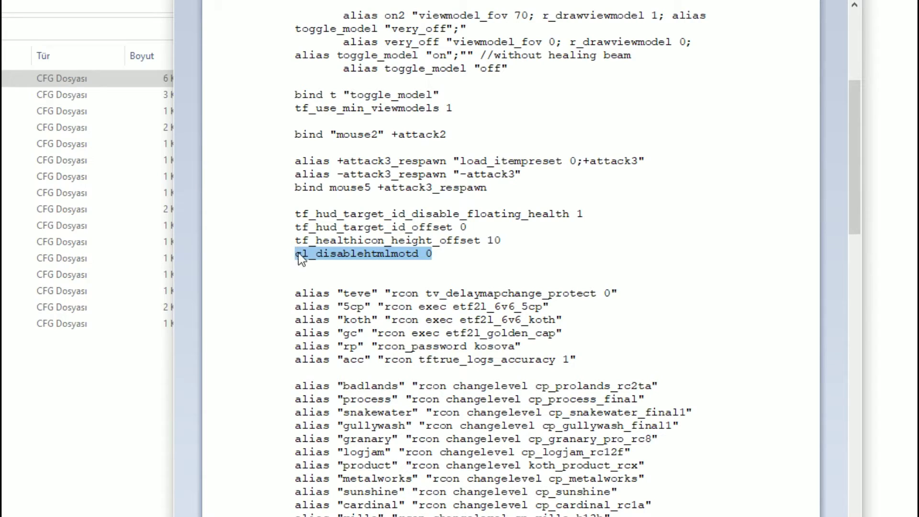
click(338, 253)
drag(443, 253, 296, 253)
click(445, 253)
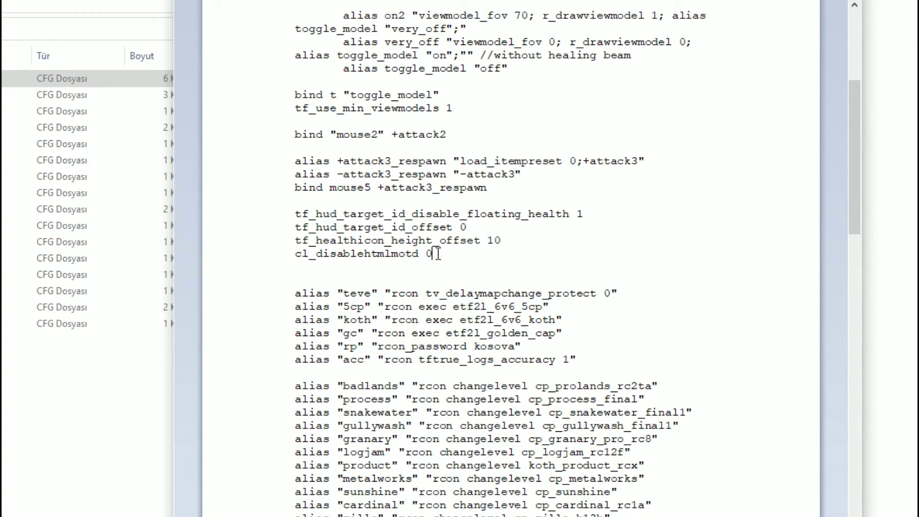
key(BackSpace)
text(1)
Review the rcon command aliases and the map changelevel aliases from teve through baloo
scroll(462, 234, down, 3)
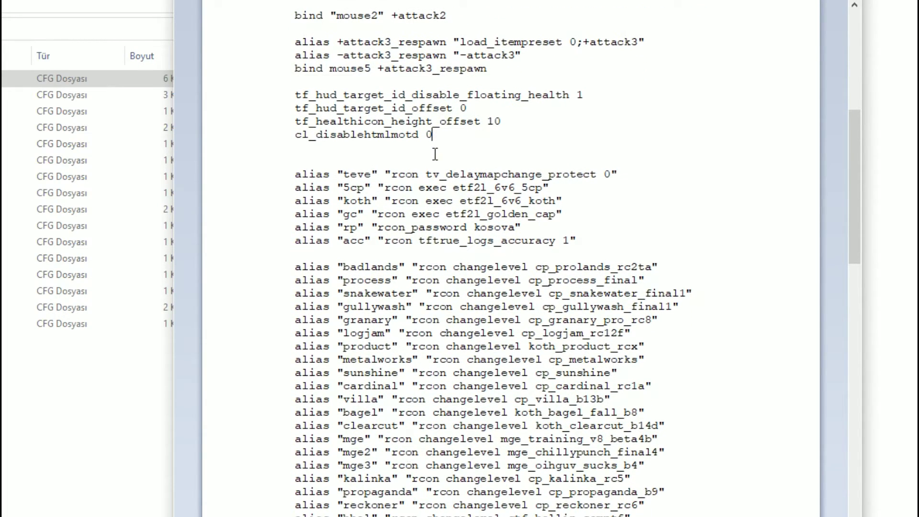
scroll(400, 171, down, 1)
drag(294, 135, 296, 221)
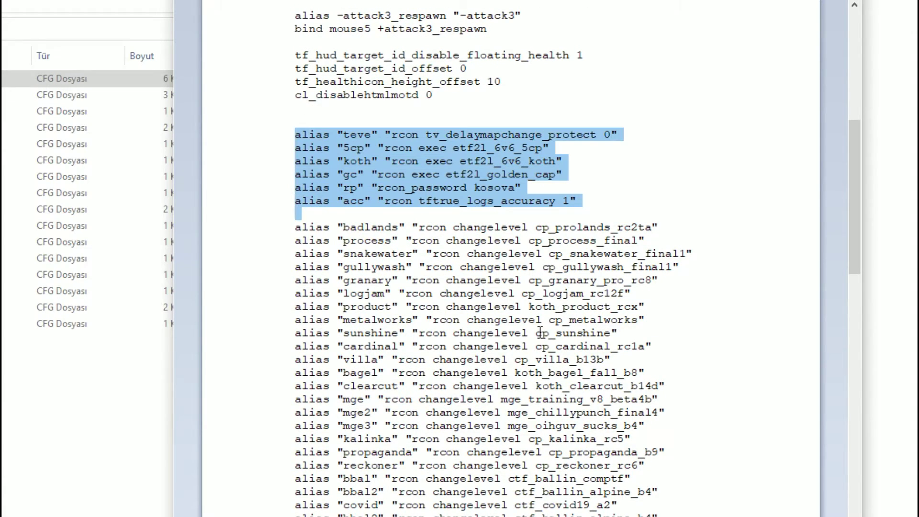
drag(540, 332, 542, 516)
scroll(620, 311, down, 2)
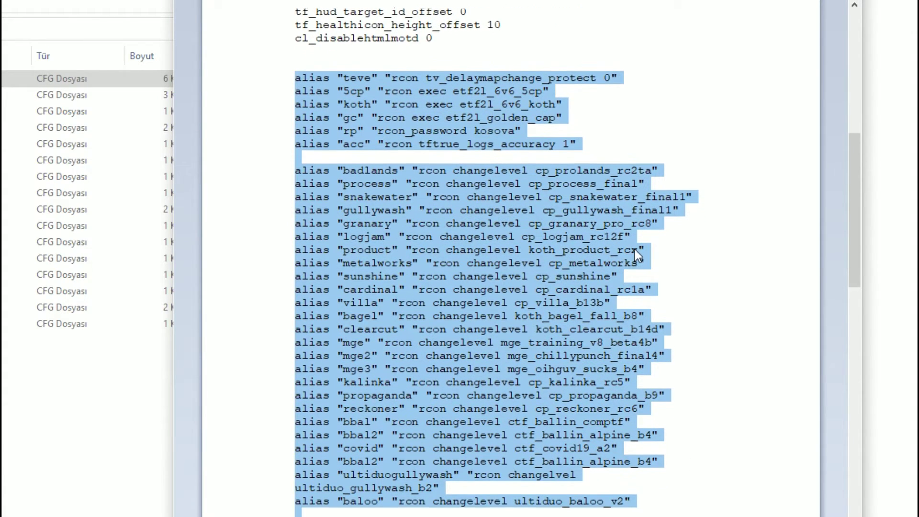
click(628, 256)
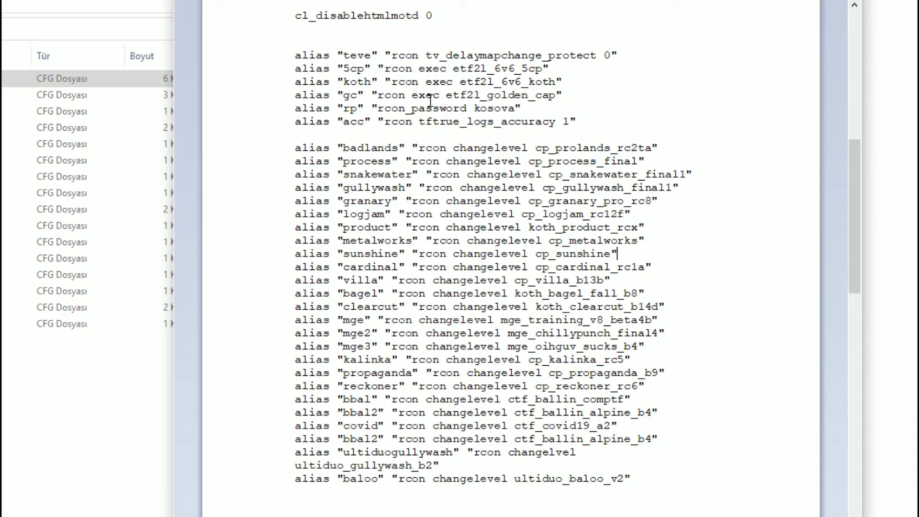
Review the rp alias line that sends the rcon password
scroll(381, 123, up, 1)
scroll(381, 123, up, 1)
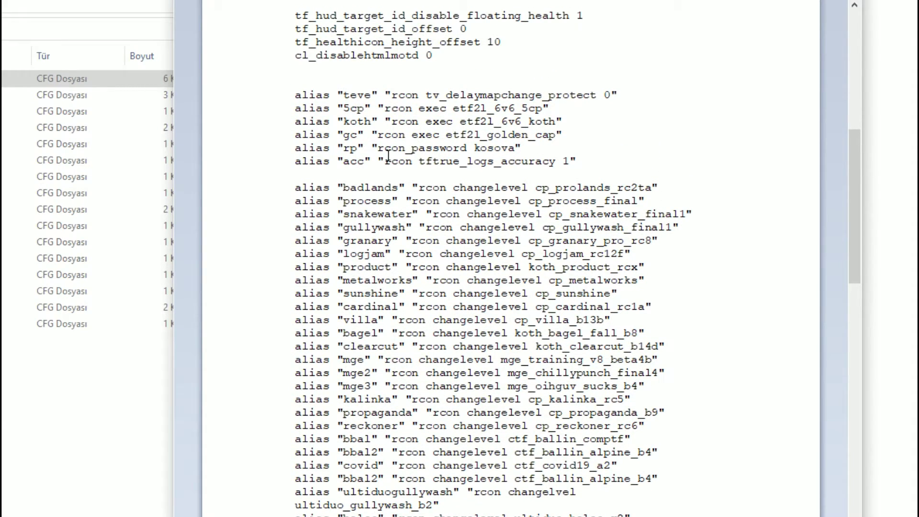
drag(522, 148, 290, 151)
click(468, 151)
drag(378, 150, 406, 151)
Review the process alias and the changelevel cp_process_final command it runs
click(384, 200)
drag(344, 201, 613, 204)
click(389, 201)
double_click(354, 202)
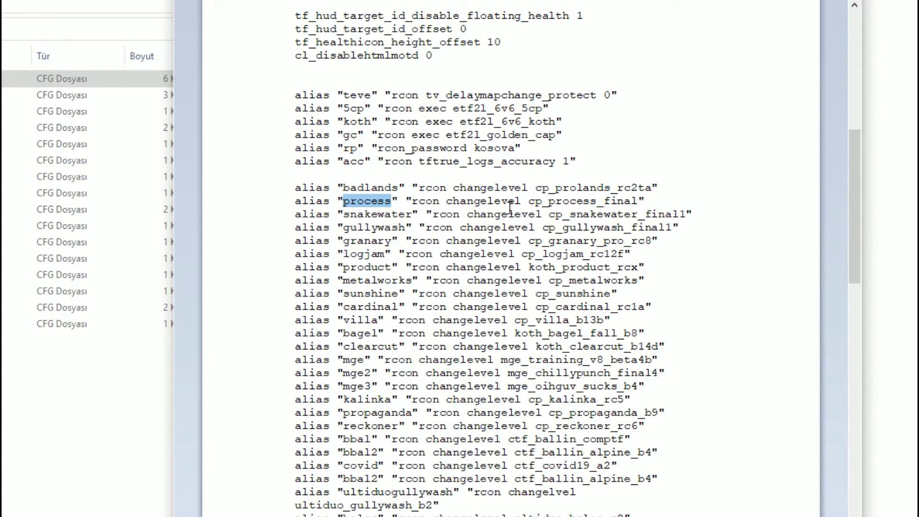
drag(448, 205, 645, 203)
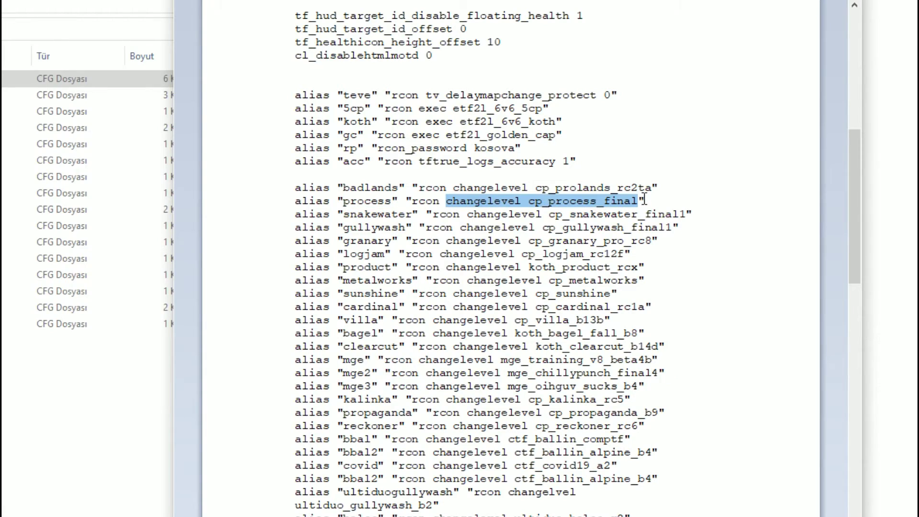
Review the teve alias and its rcon tv_delaymapchange_protect 0 command
click(371, 95)
double_click(370, 96)
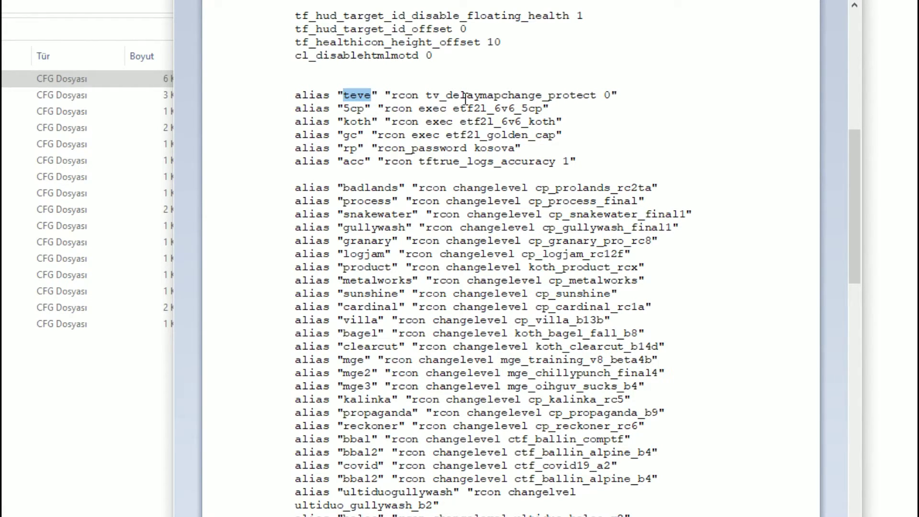
click(441, 96)
drag(392, 95, 440, 95)
drag(531, 101, 611, 98)
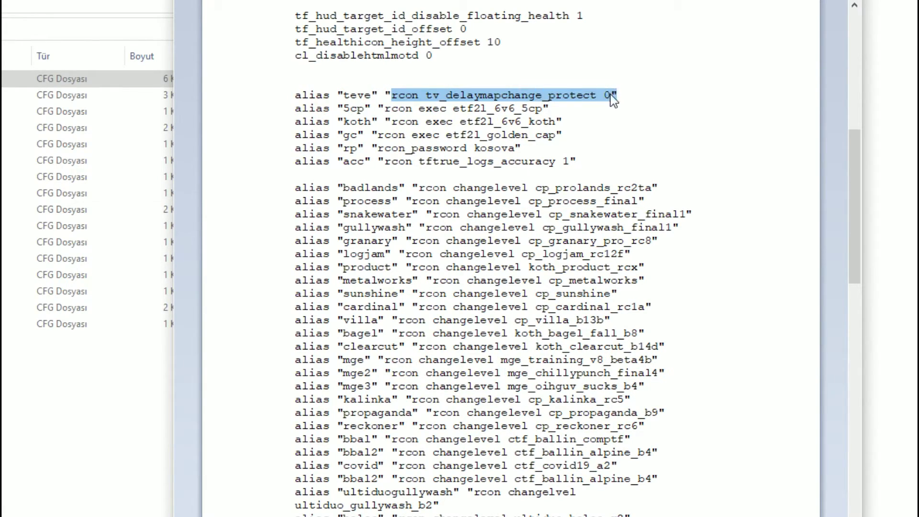
click(668, 130)
Review the r_drawtracers and r_drawtracers_firstperson lines, and delete the duplicate tf_hud_target_id_disable_floating_health 1 line below them
scroll(570, 320, down, 2)
key(shift+Home)
key(BackSpace)
key(BackSpace)
scroll(527, 354, down, 3)
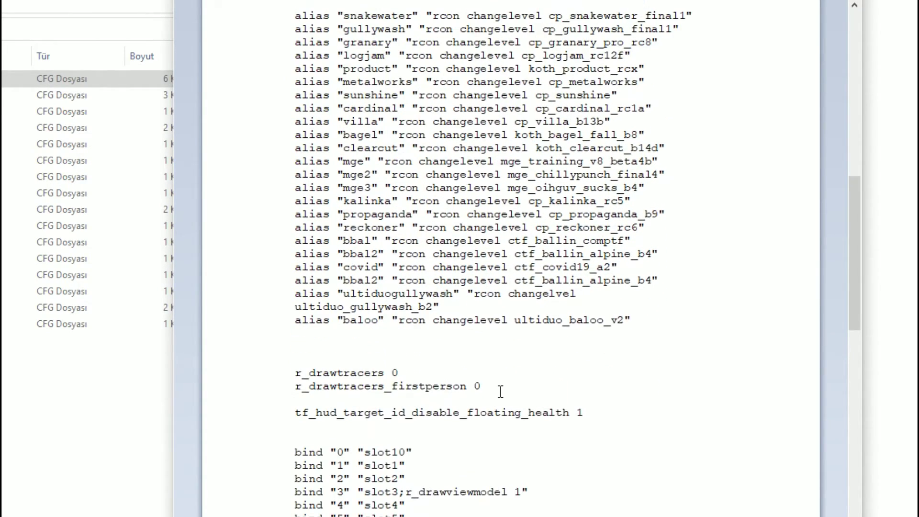
drag(489, 385, 303, 371)
scroll(317, 323, down, 1)
scroll(375, 265, down, 3)
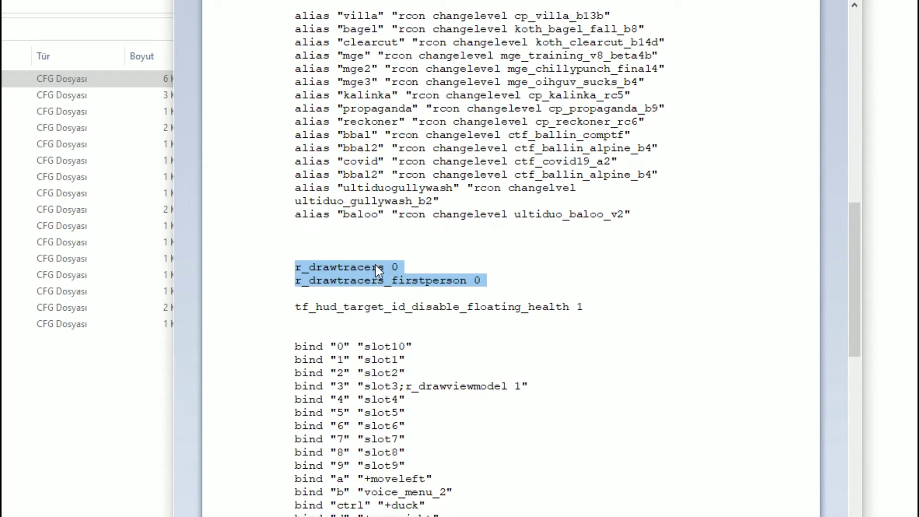
scroll(578, 207, down, 1)
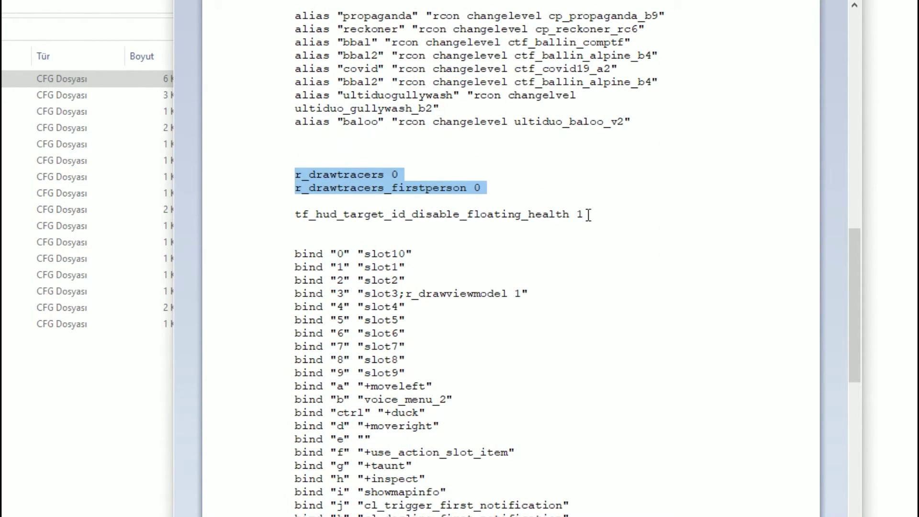
drag(583, 214, 297, 217)
key(BackSpace)
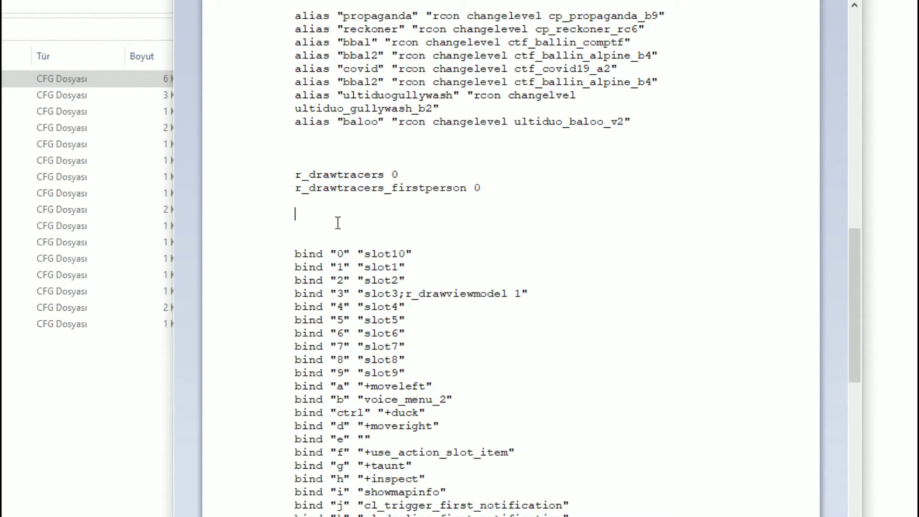
Review the key binds from the slot binds through the join_class, voice menu and movement lines
scroll(359, 206, down, 1)
scroll(366, 206, down, 4)
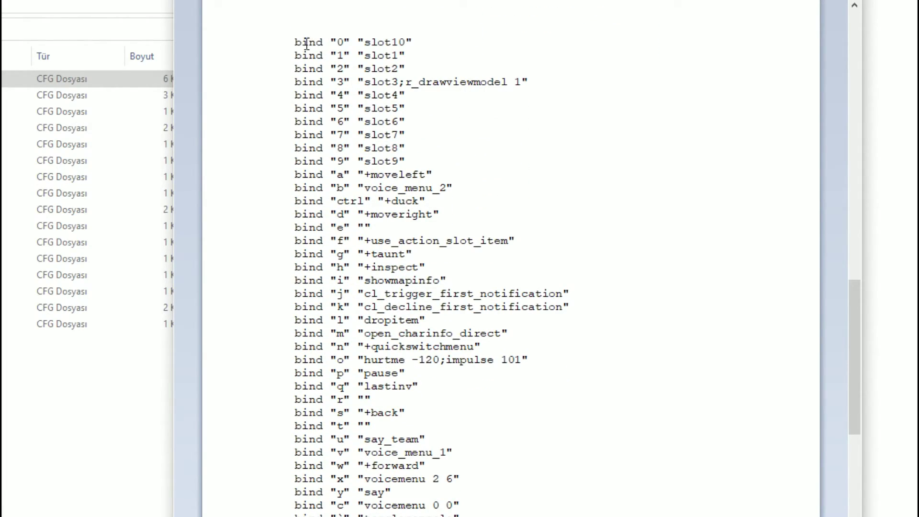
scroll(402, 228, down, 4)
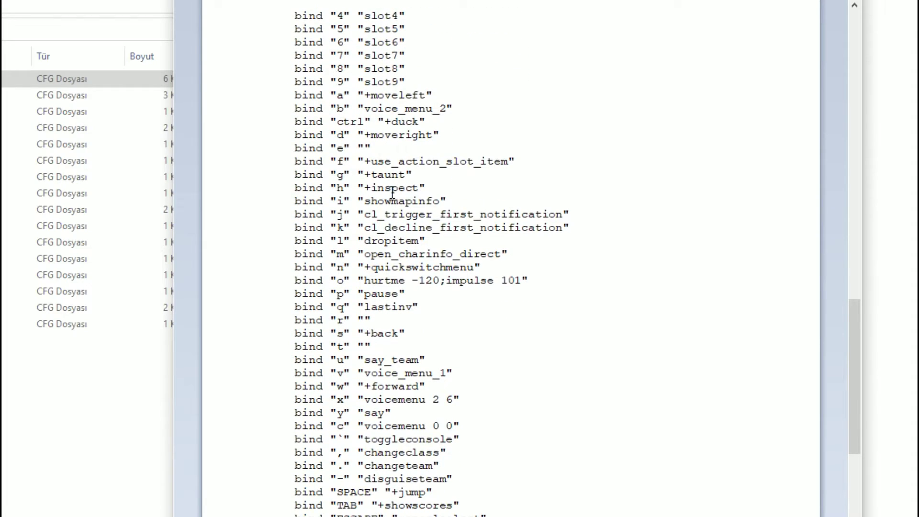
scroll(412, 239, down, 13)
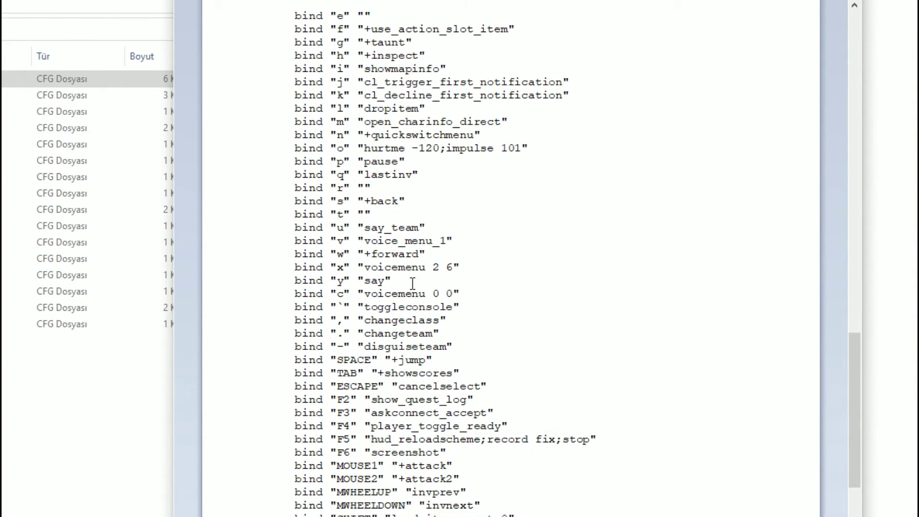
scroll(409, 264, down, 2)
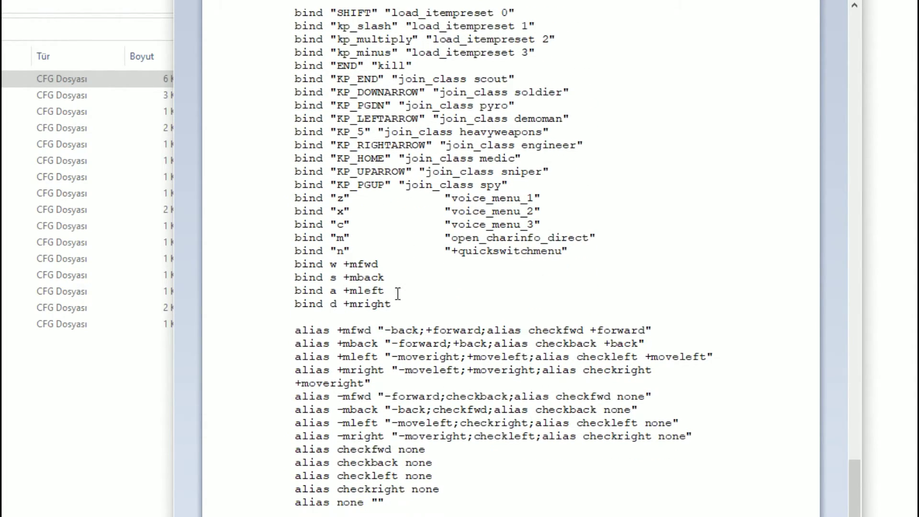
Examine the movement binds and aliases at the end of the file, and insert two blank lines above bind w +mfwd
click(296, 332)
drag(300, 334, 468, 498)
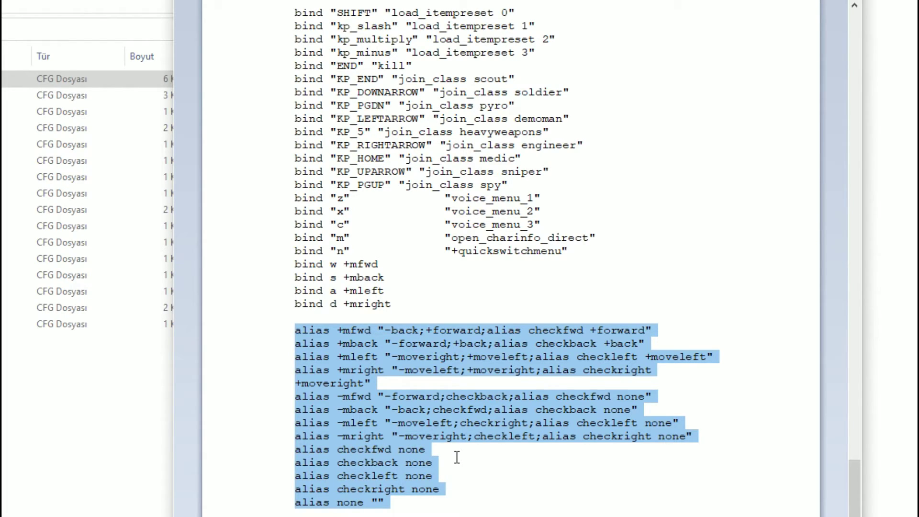
click(433, 509)
drag(390, 503, 295, 265)
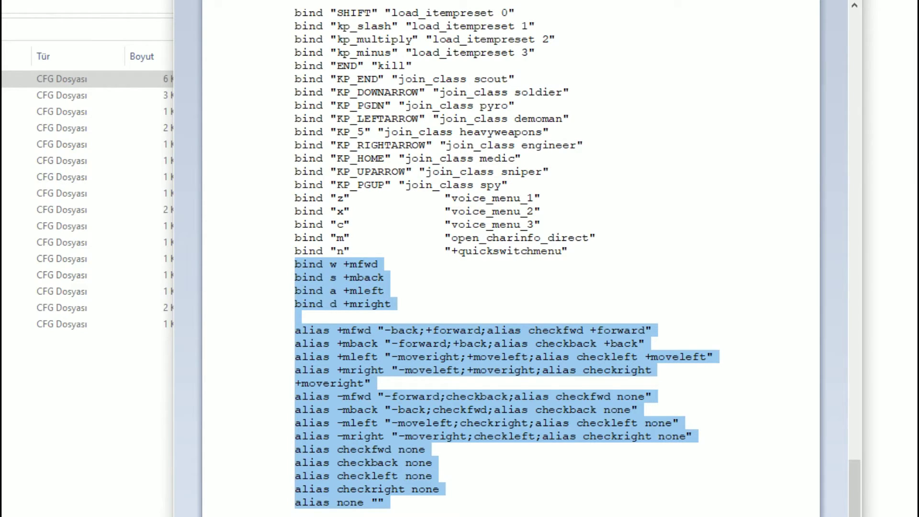
click(297, 265)
key(Return)
key(Return)
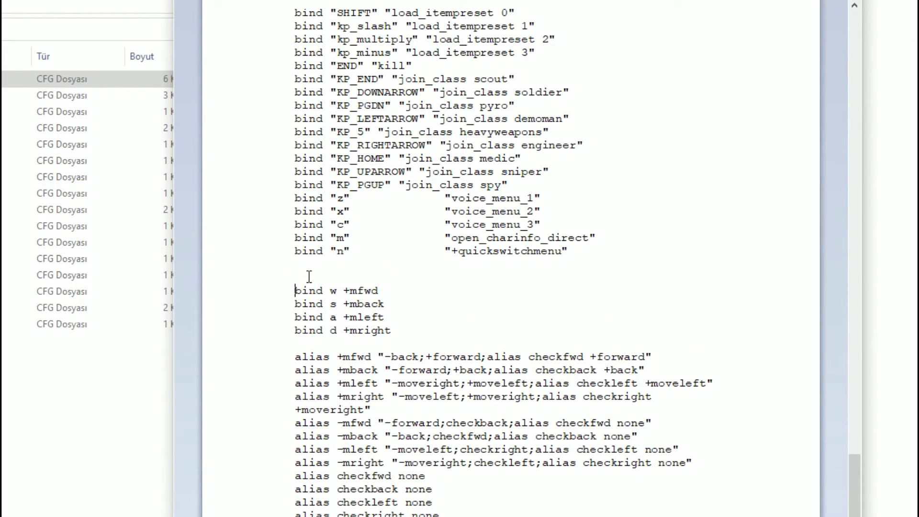
Review the separated block from bind w +mfwd to alias none, and close the autoexec file
scroll(307, 259, down, 1)
drag(295, 264, 500, 502)
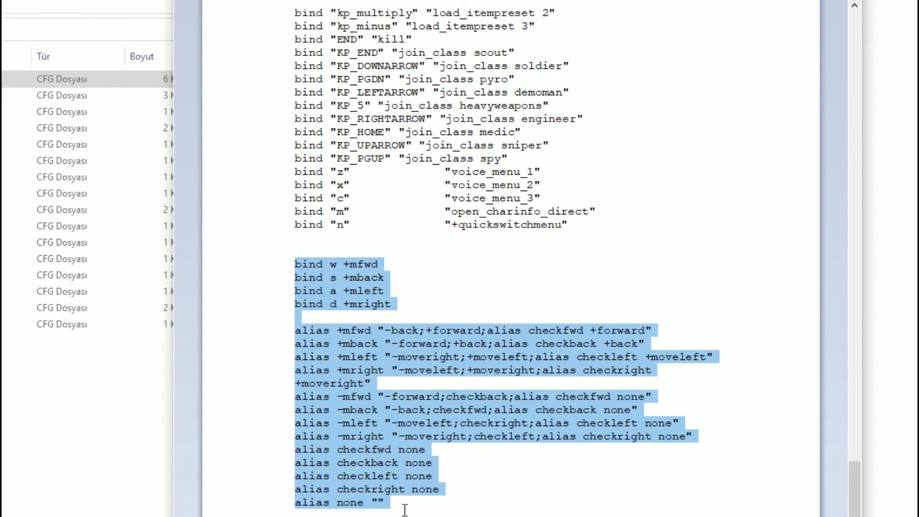
key(Right)
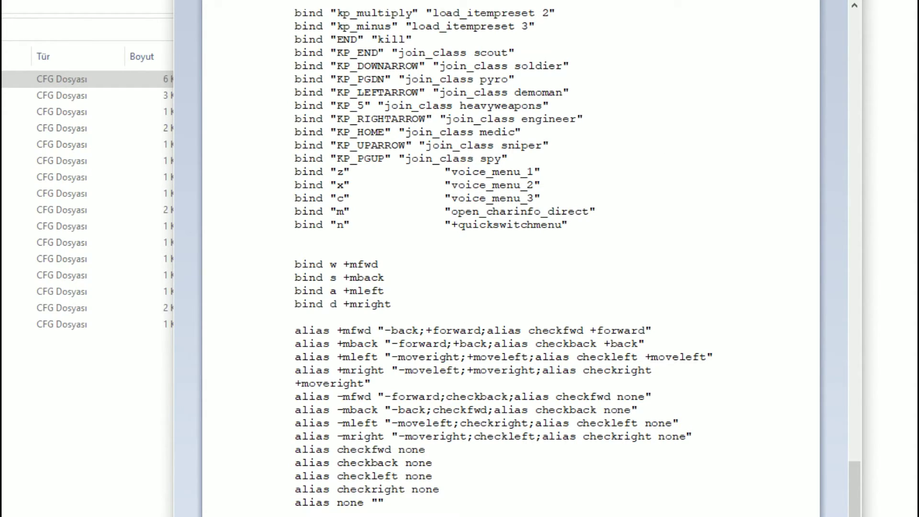
key(alt+F4)
click(476, 283)
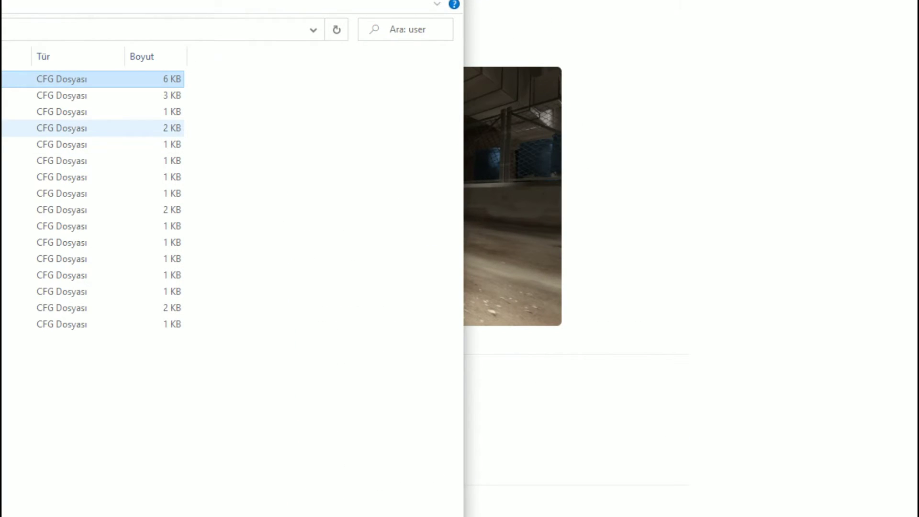
Open the third CFG file in the folder, review its exec binds and -attack lines, and close it
click(62, 111)
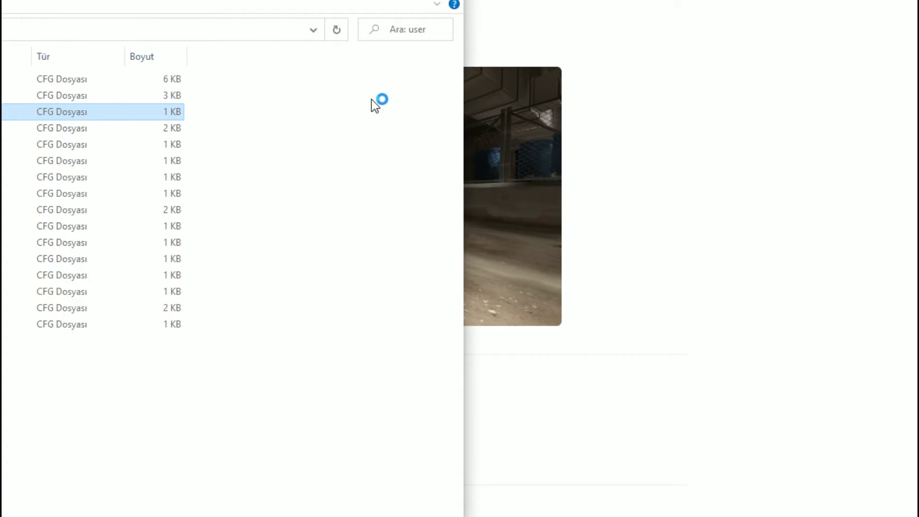
drag(364, 45, 297, 16)
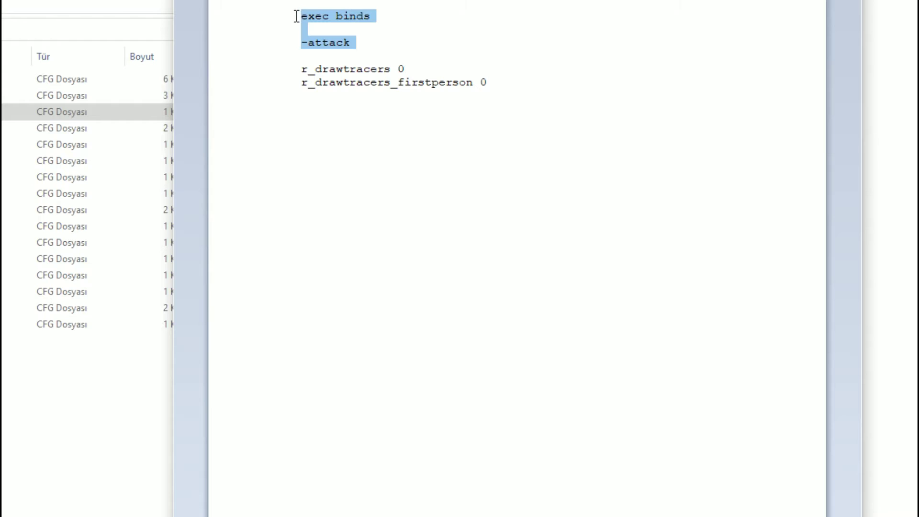
drag(361, 42, 295, 18)
key(alt+F4)
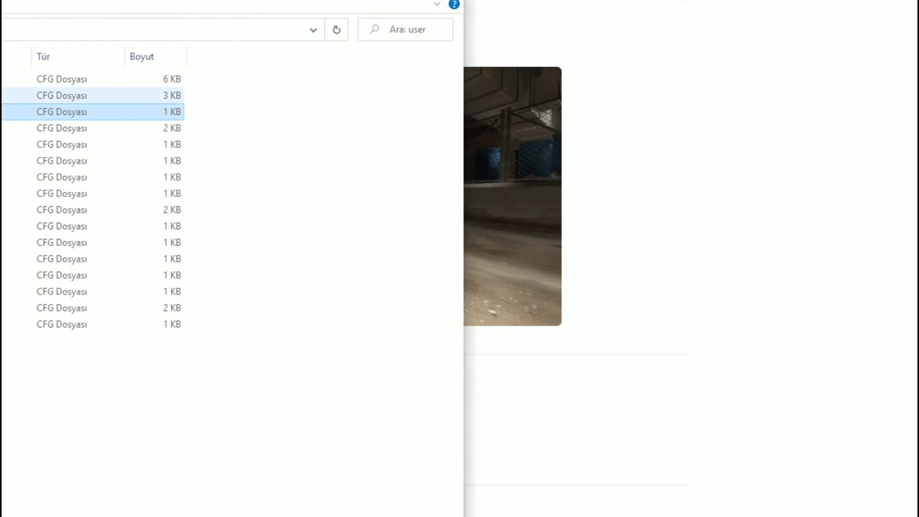
Open the fourth CFG file in the folder and review its exec clear line and the bind for key 1
click(96, 128)
key(Return)
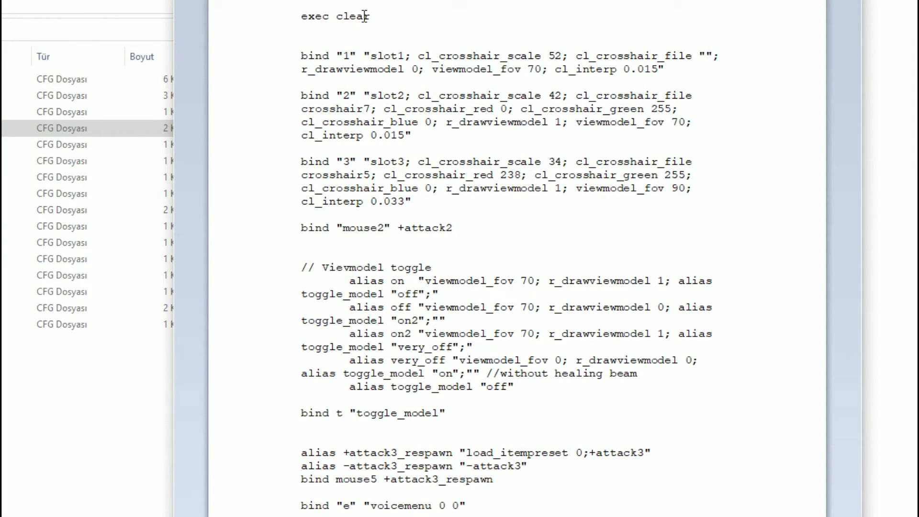
drag(370, 17, 304, 16)
click(343, 68)
drag(405, 57, 656, 70)
Review the cl_interp 0.015 setting in the slot1 bind
click(556, 73)
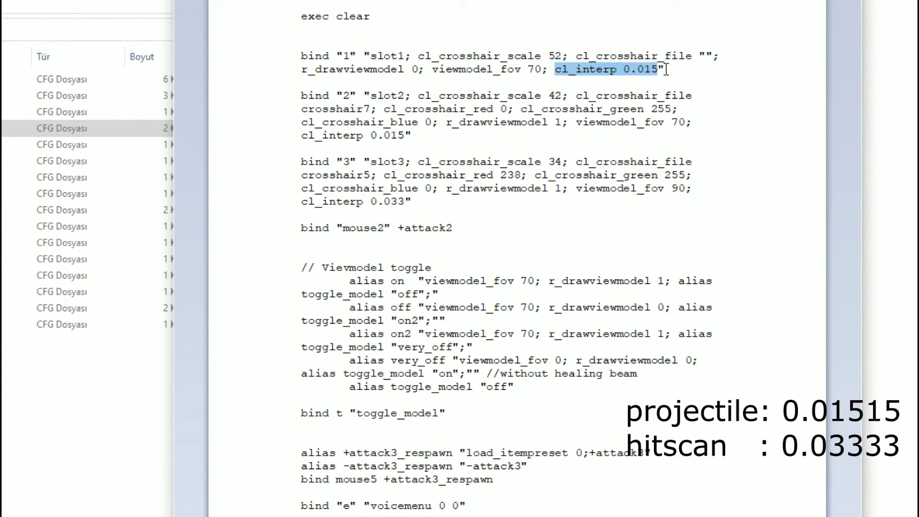
click(674, 67)
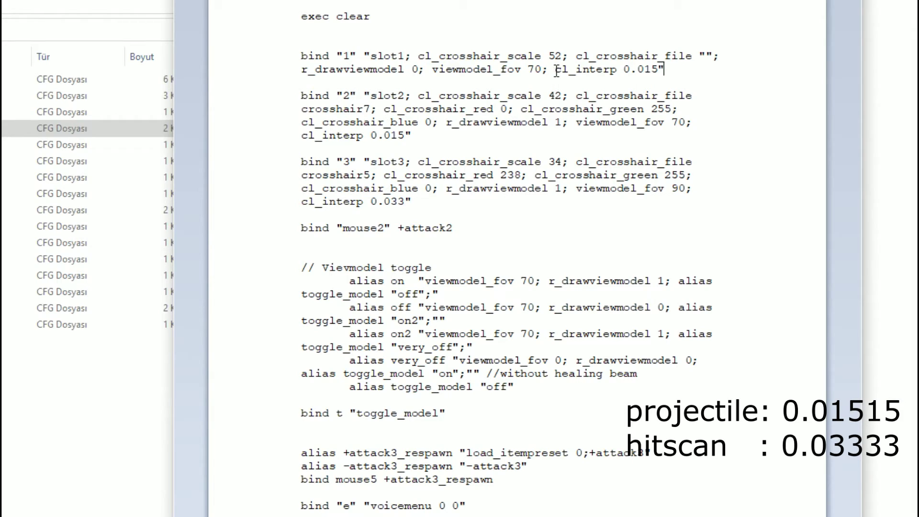
drag(556, 71, 658, 72)
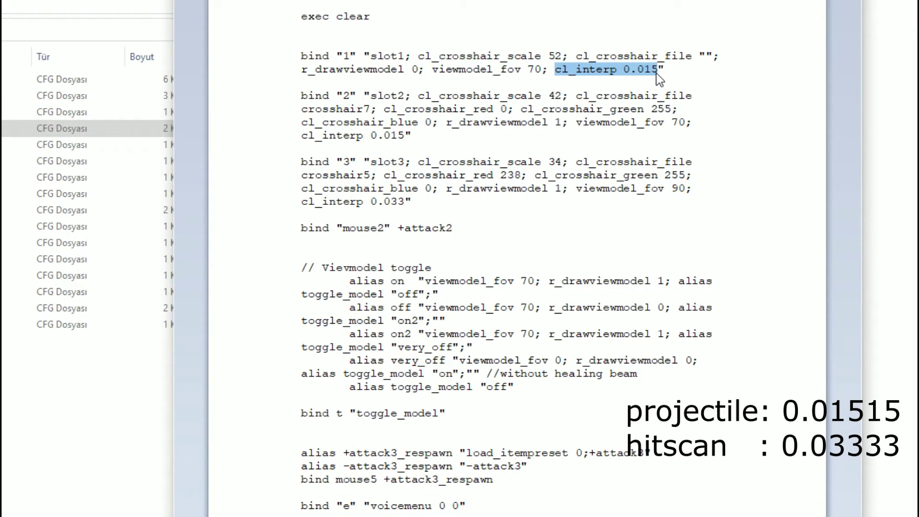
click(668, 70)
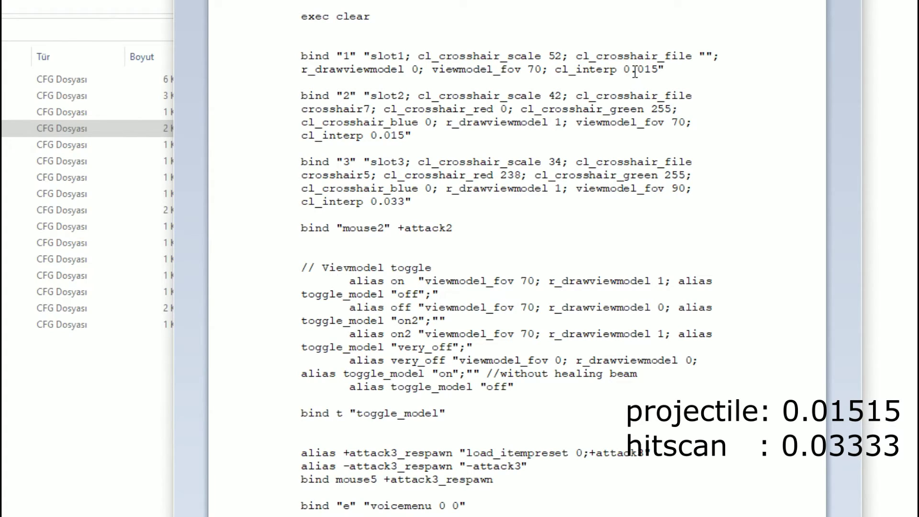
drag(635, 72, 673, 71)
click(673, 71)
Review the slot3 bind and the viewmodel toggle script bound to t
click(340, 149)
drag(303, 162, 621, 203)
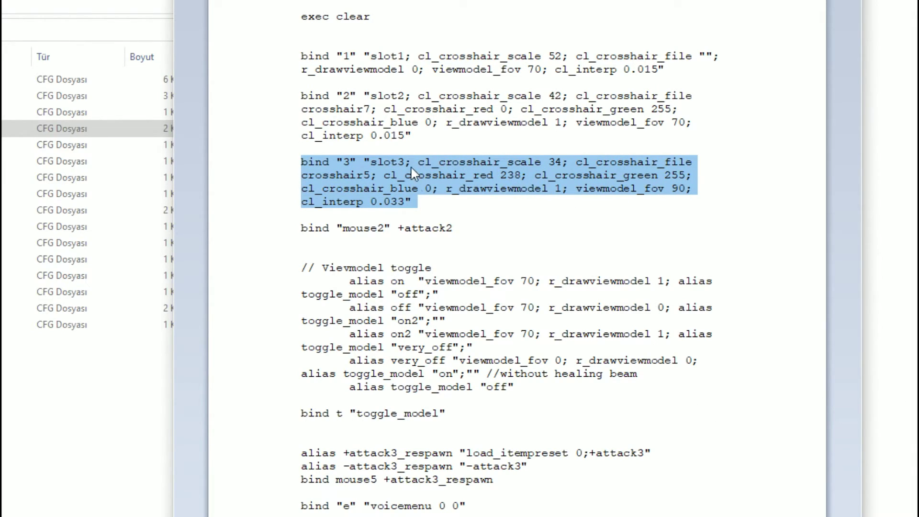
click(431, 258)
drag(302, 268, 461, 413)
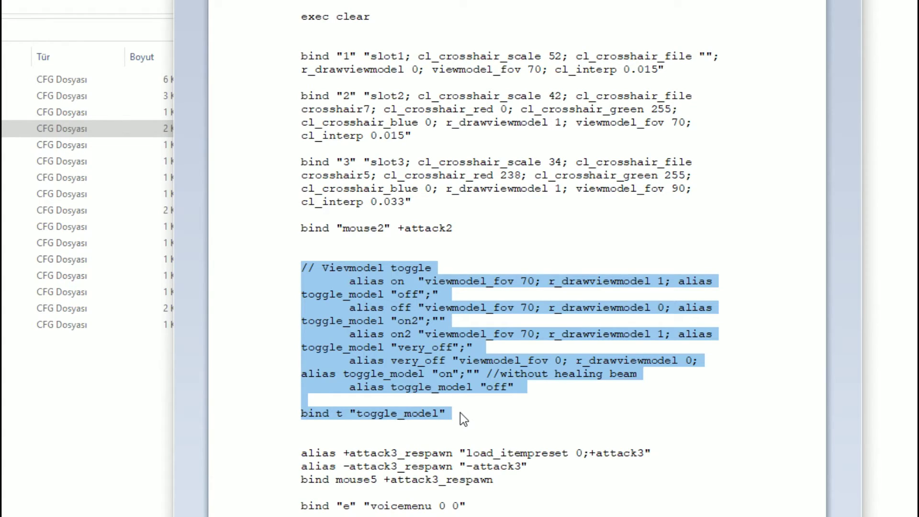
Review the attack3_respawn aliases and the voicemenu 0 0 bind on e, and close the file
drag(495, 480, 301, 459)
click(481, 507)
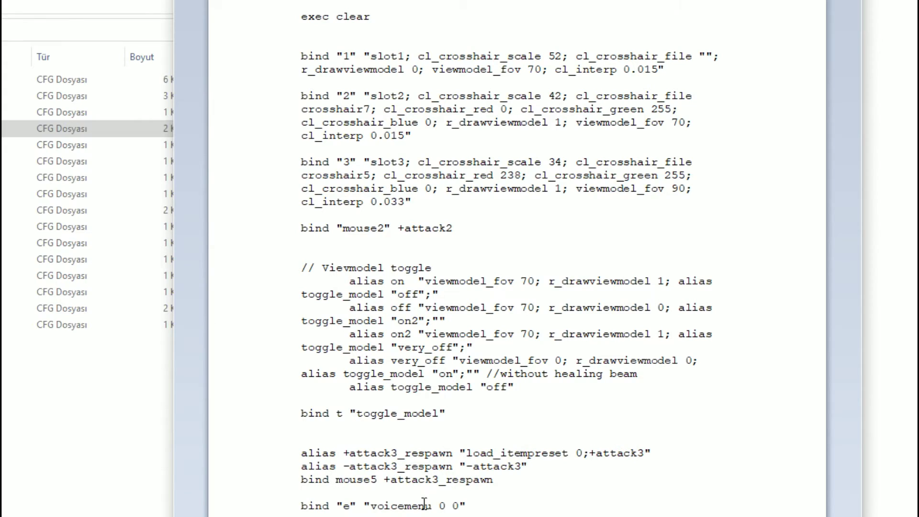
shift+click(296, 506)
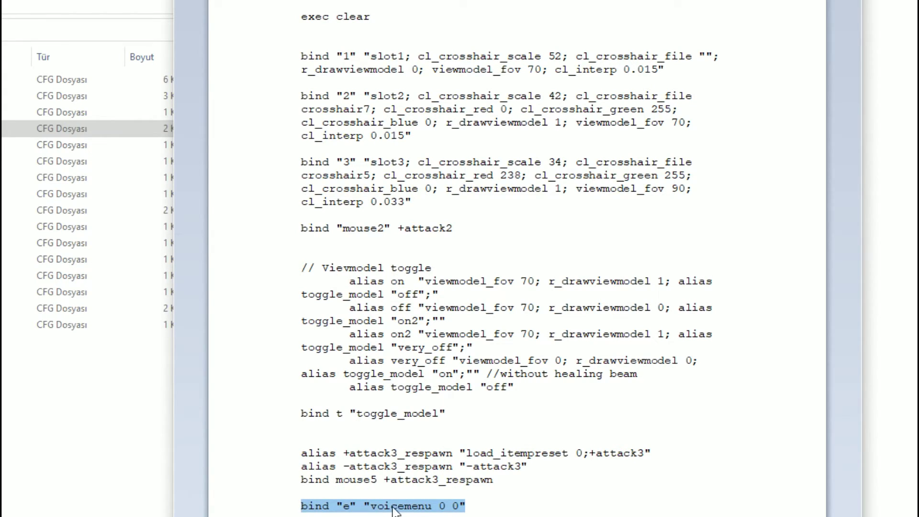
click(467, 507)
drag(467, 506, 297, 507)
key(alt+F4)
Open the ninth CFG file in the folder and review its uber scripts down to the Mask uber alias and bind
click(62, 210)
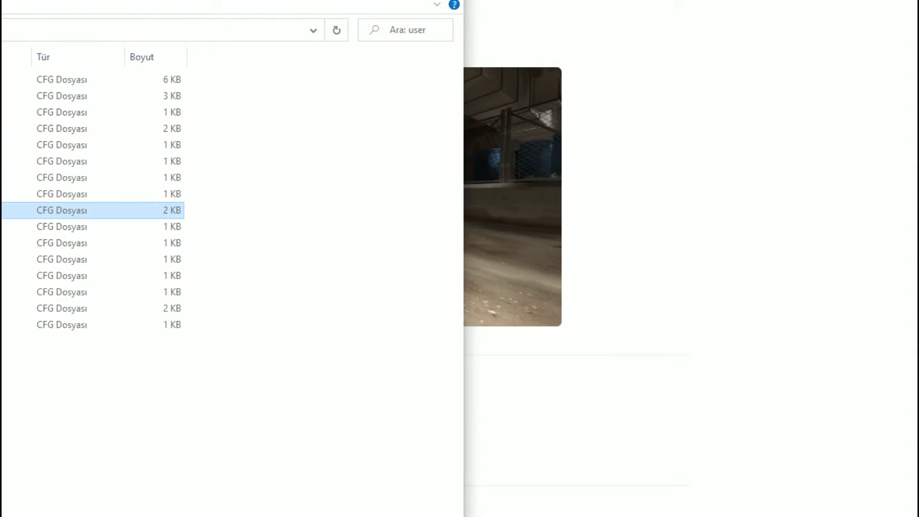
double_click(63, 211)
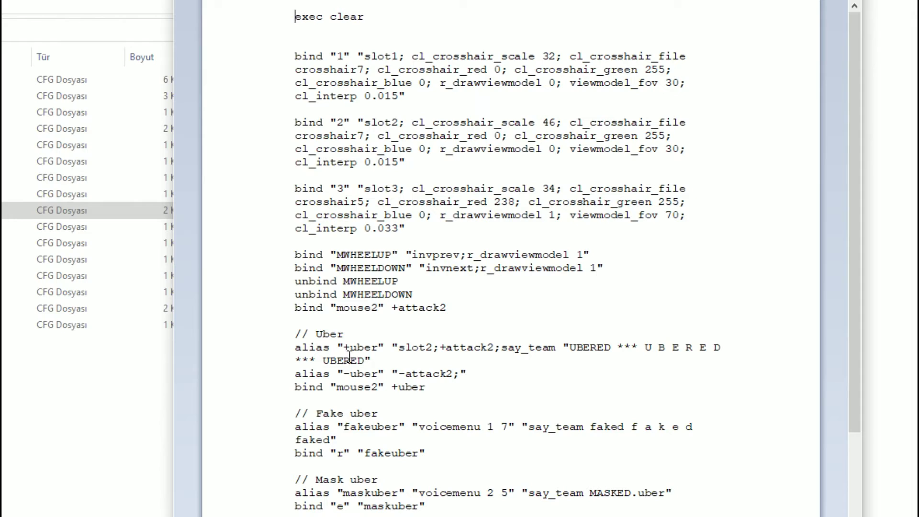
scroll(389, 435, down, 1)
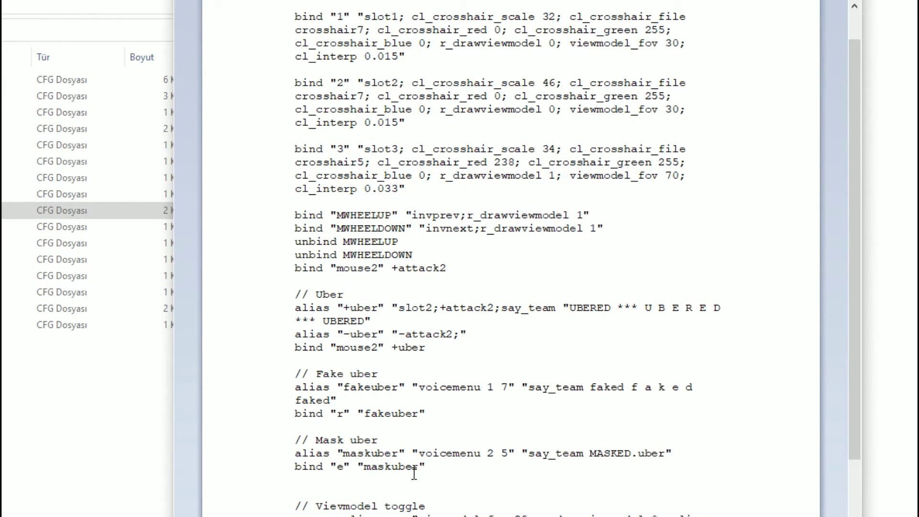
drag(343, 467, 330, 468)
drag(436, 471, 299, 440)
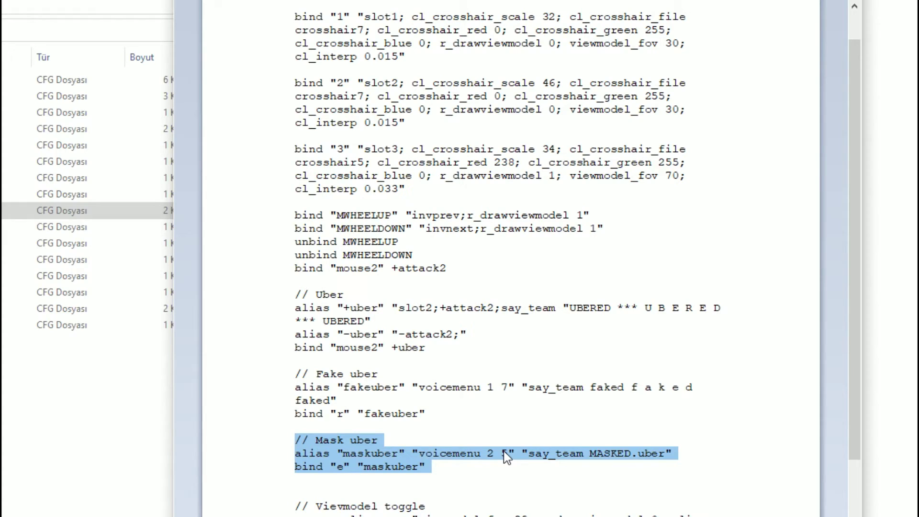
Review the Fake uber script and the Uber aliases, highlighting the UBERED team chat message
click(360, 440)
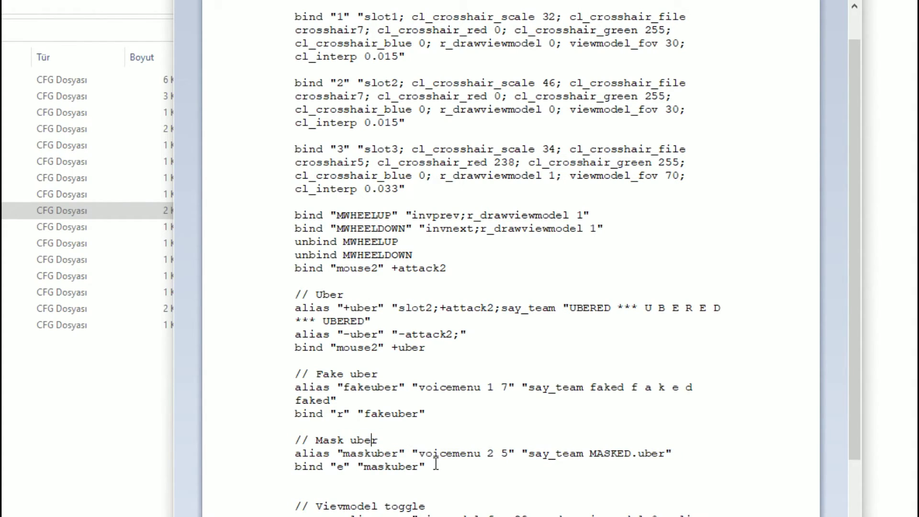
drag(425, 415, 297, 377)
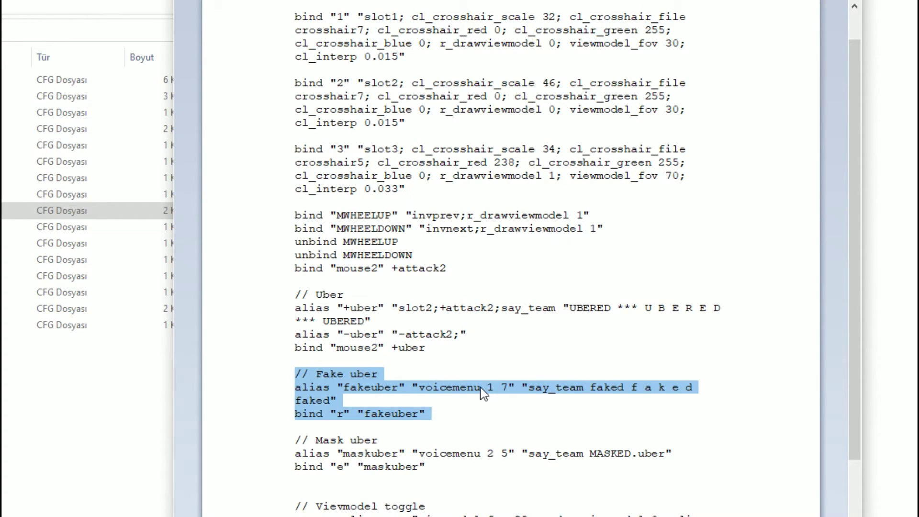
click(437, 419)
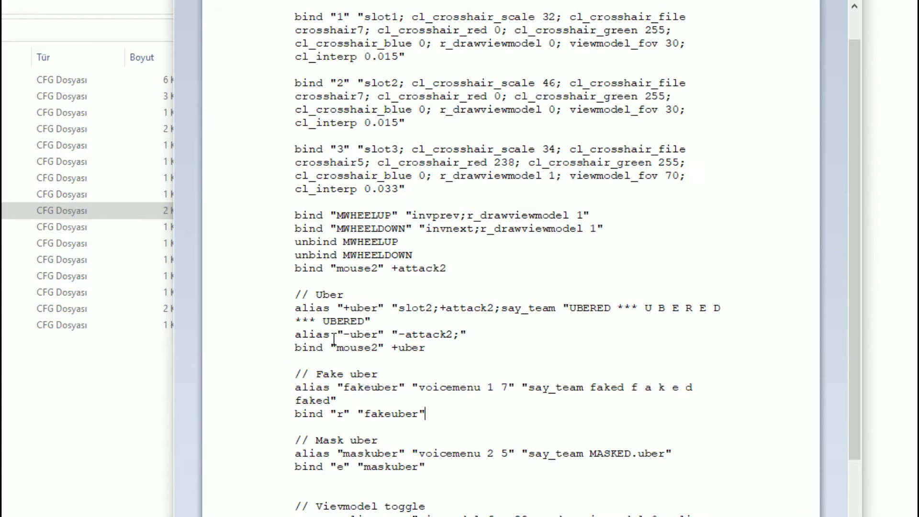
drag(457, 349, 398, 348)
drag(348, 331, 310, 317)
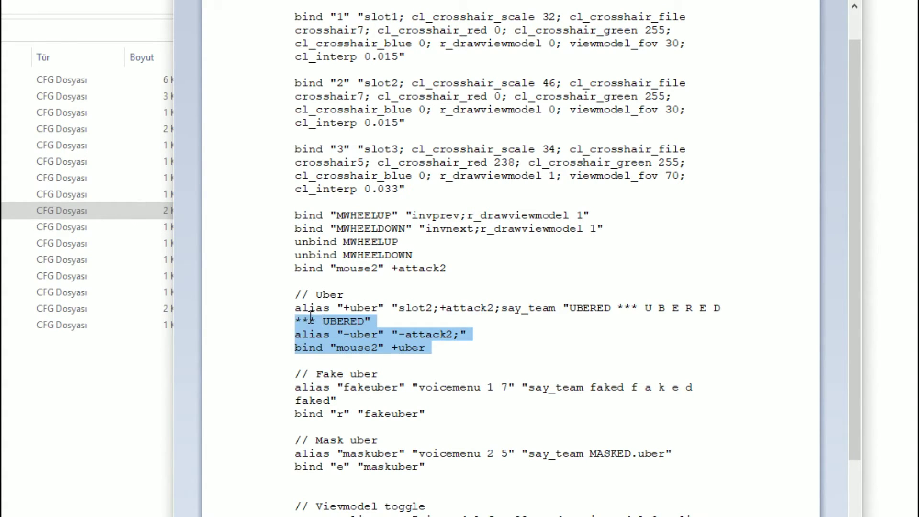
click(350, 308)
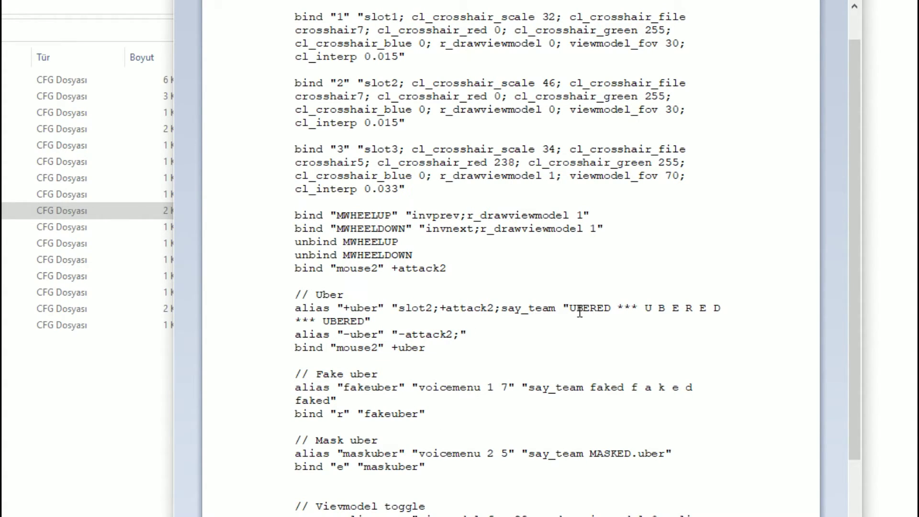
drag(566, 308, 376, 330)
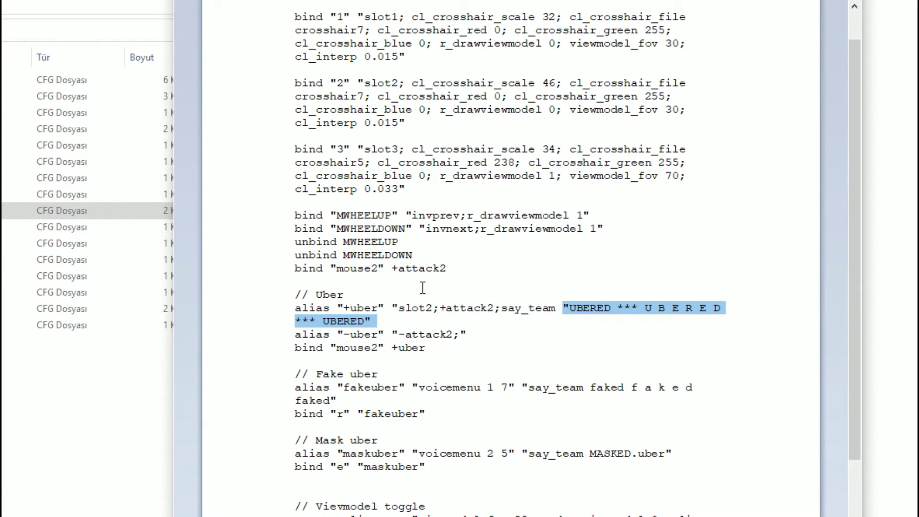
Review the Vievmodel toggle script together with its toggle_model bind on t
scroll(423, 288, up, 1)
scroll(435, 306, down, 7)
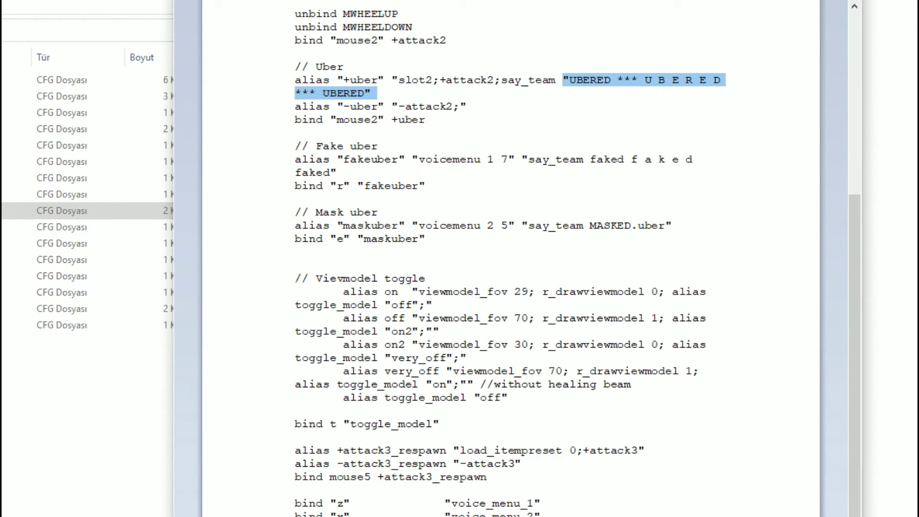
key(Right)
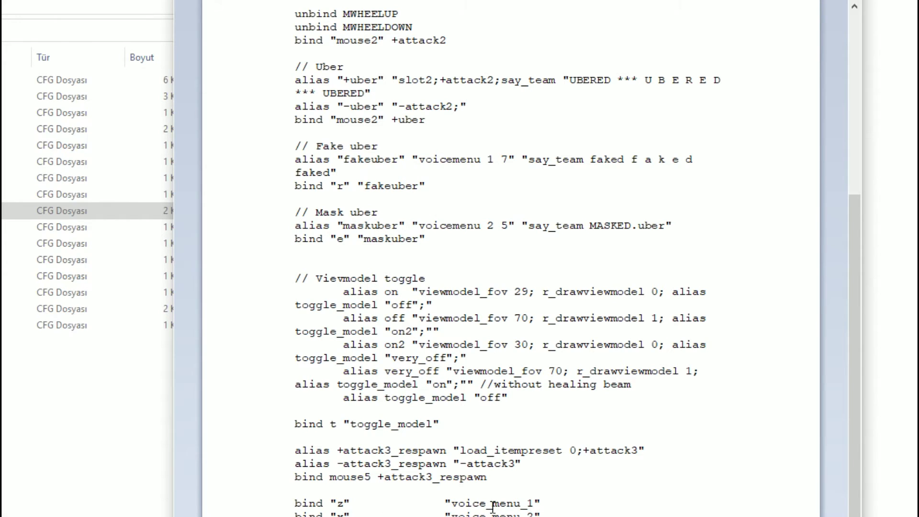
scroll(493, 505, up, 1)
drag(440, 463, 296, 314)
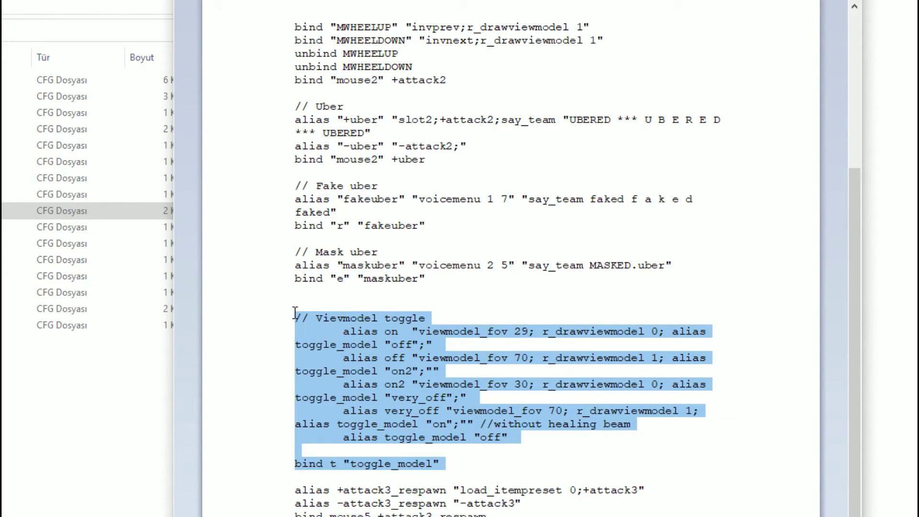
Review the MWHEELUP and MWHEELDOWN bind and unbind lines together with the mouse2 +attack2 bind
scroll(388, 344, up, 4)
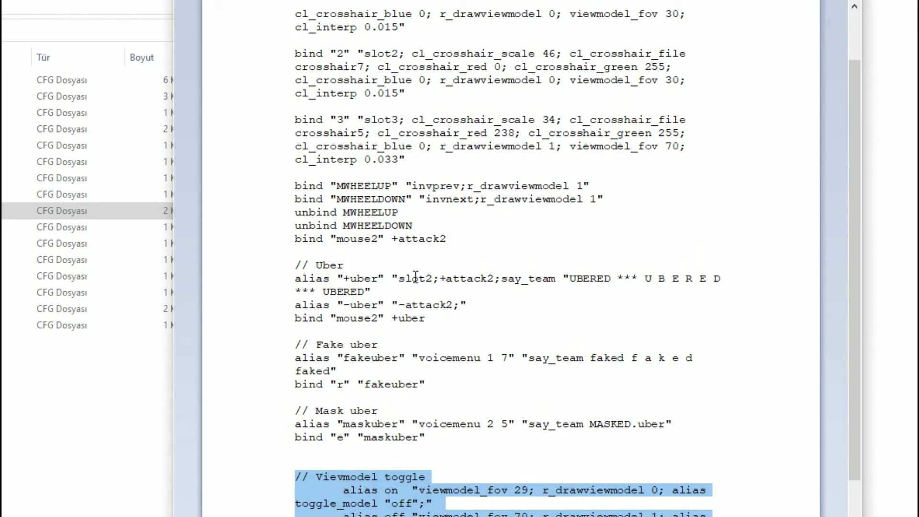
drag(466, 238, 297, 187)
click(424, 226)
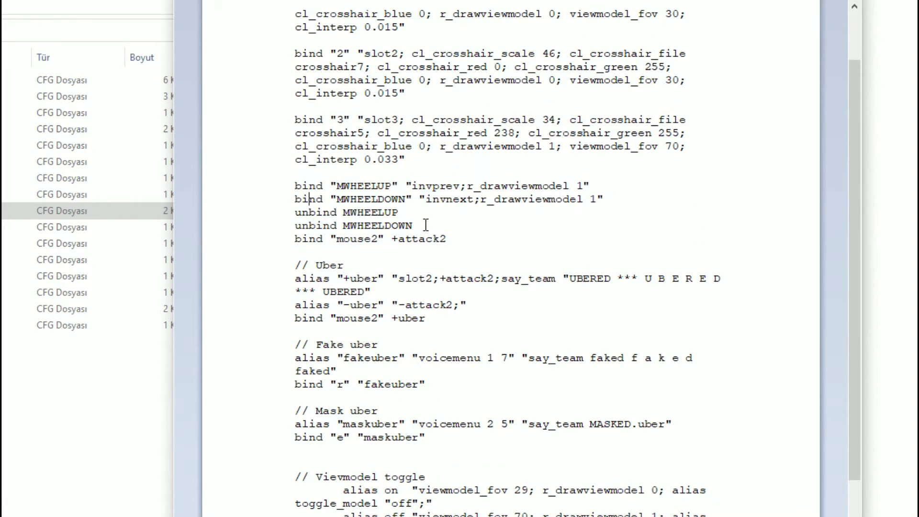
shift+click(297, 186)
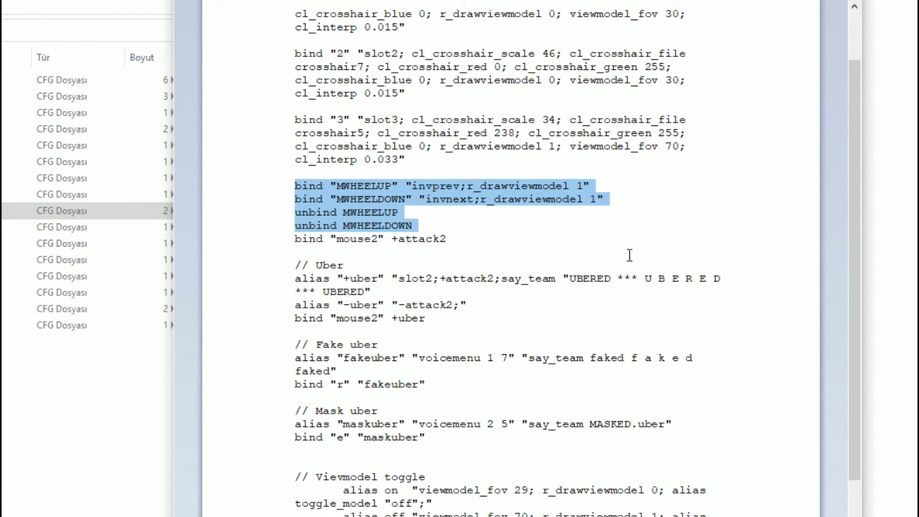
scroll(629, 255, up, 2)
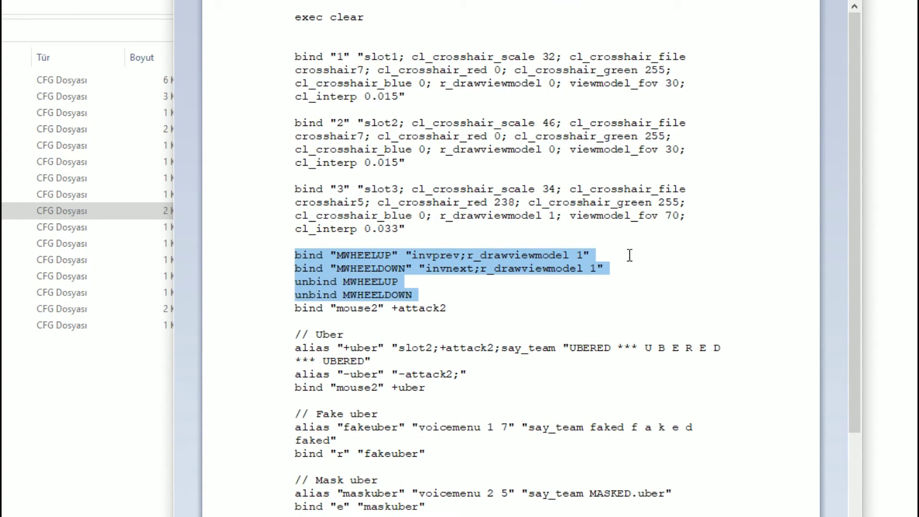
click(406, 268)
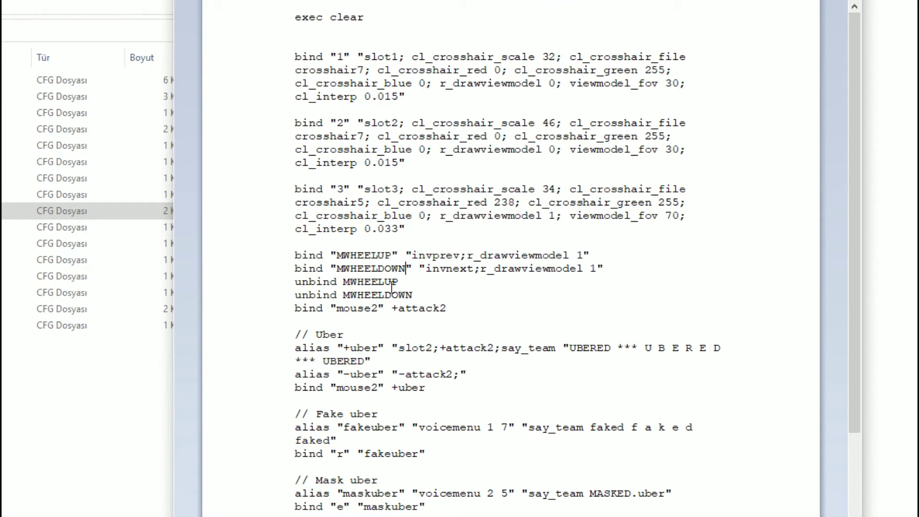
click(424, 295)
click(479, 309)
shift+click(294, 254)
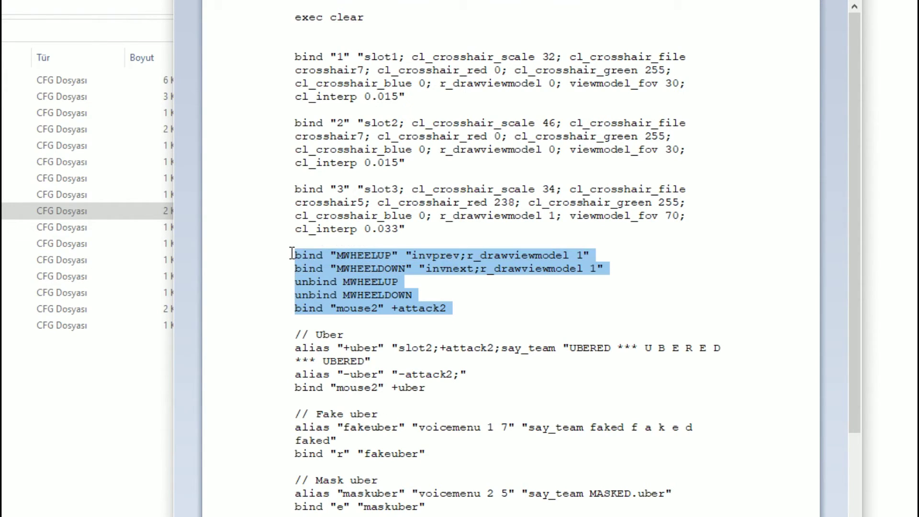
click(392, 289)
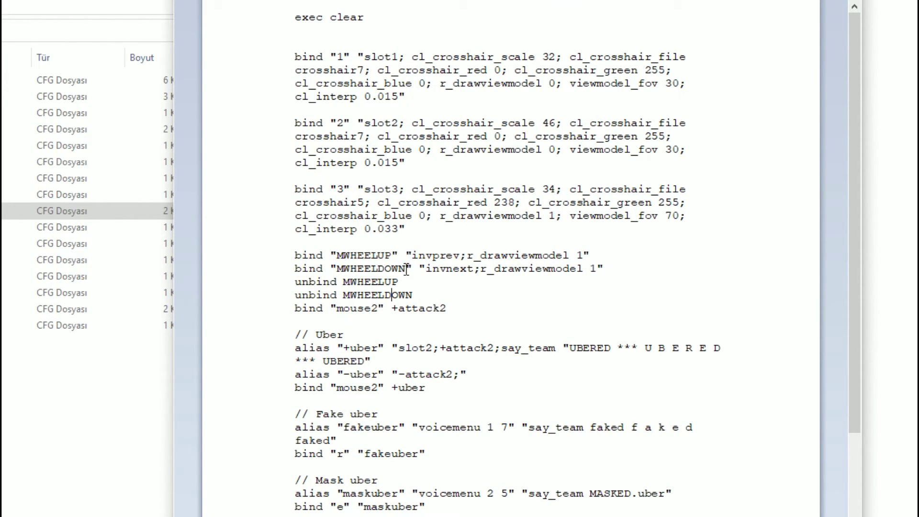
Examine the wheel key names in the binds and the unbind lines below them, and return to the config folder
double_click(405, 269)
click(337, 255)
double_click(352, 257)
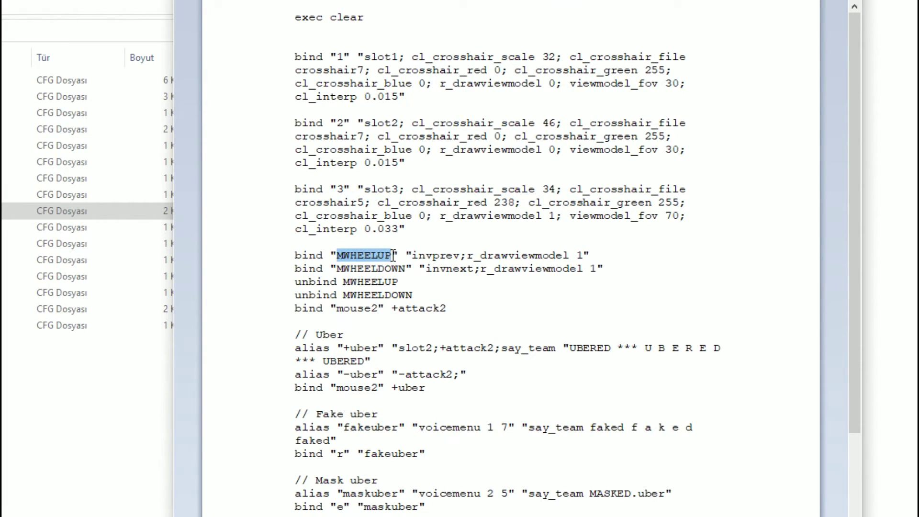
double_click(402, 269)
click(372, 282)
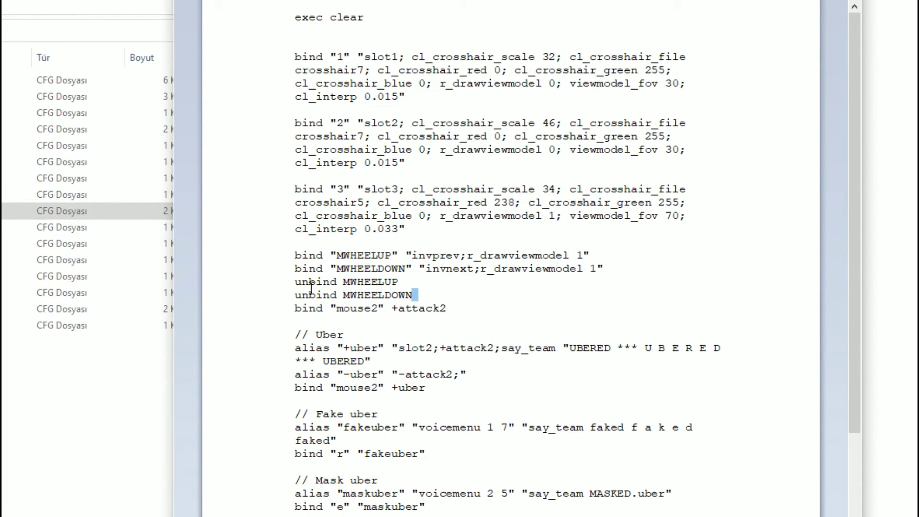
drag(296, 282, 417, 306)
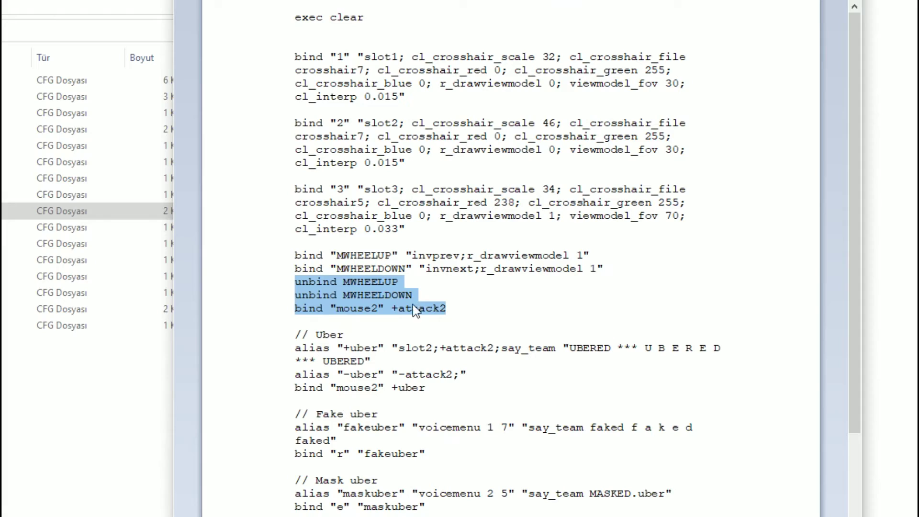
click(440, 309)
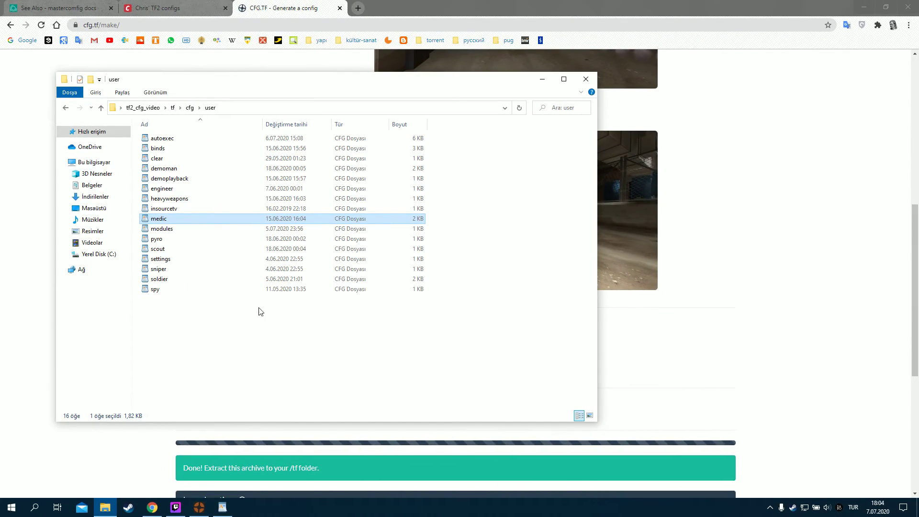
Go up to the tf folder, reopen cfg/user to show its full set of config files, and return to tf
click(186, 108)
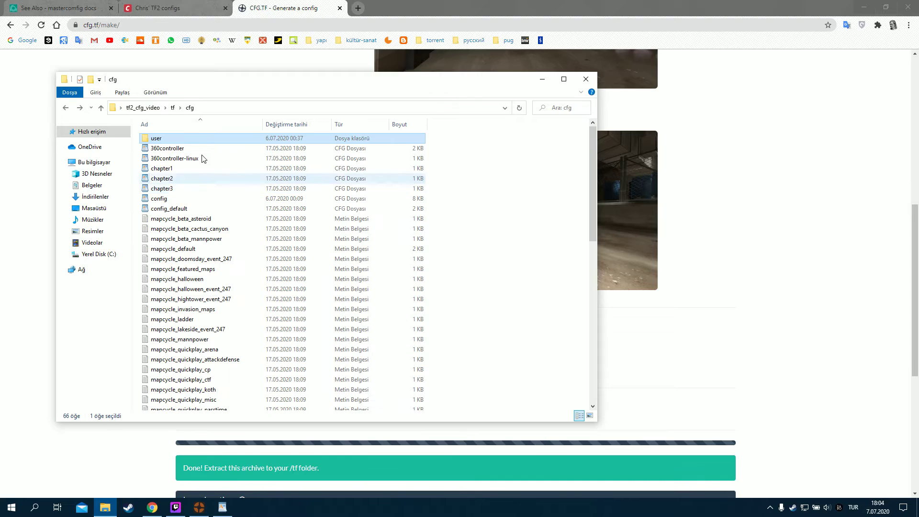
click(173, 108)
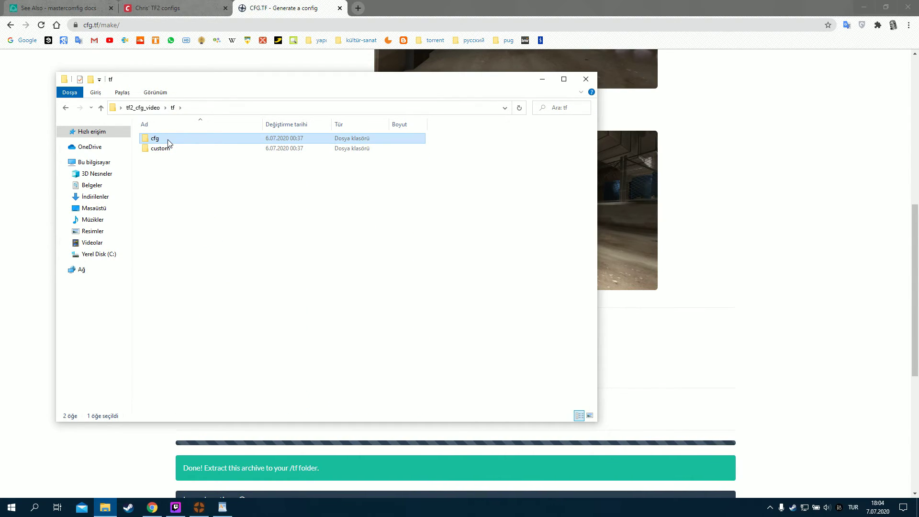
double_click(169, 143)
double_click(168, 141)
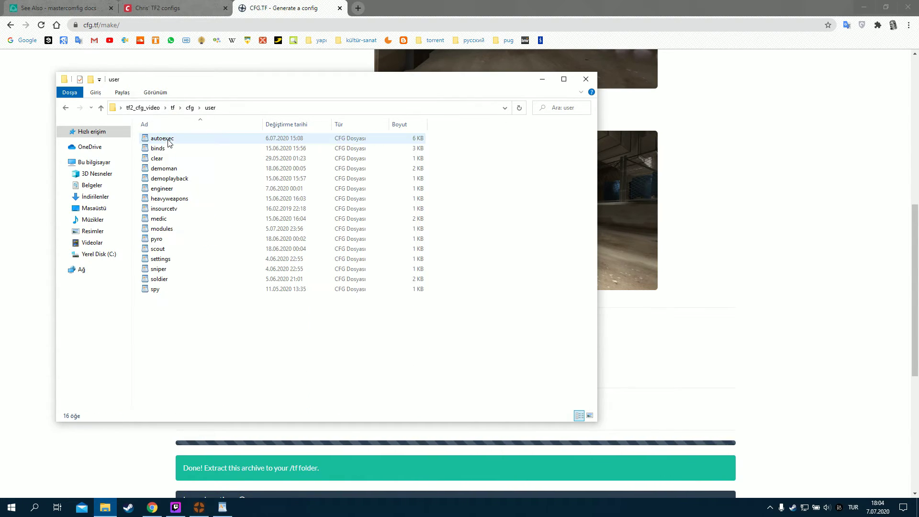
drag(168, 314, 190, 138)
key(Delete)
key(BackSpace)
key(BackSpace)
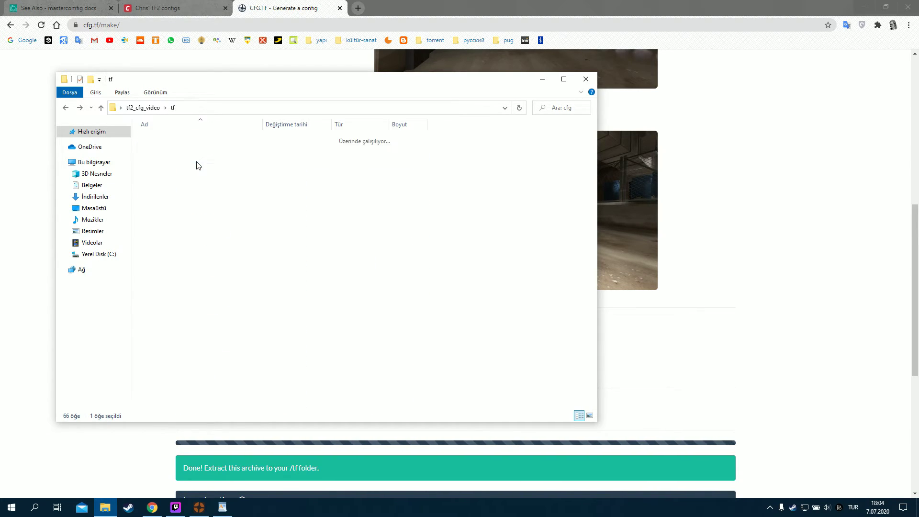
Open custom/my_custom_stuff/cfg, highlight its entire contents, and go back up to my_custom_stuff
double_click(172, 151)
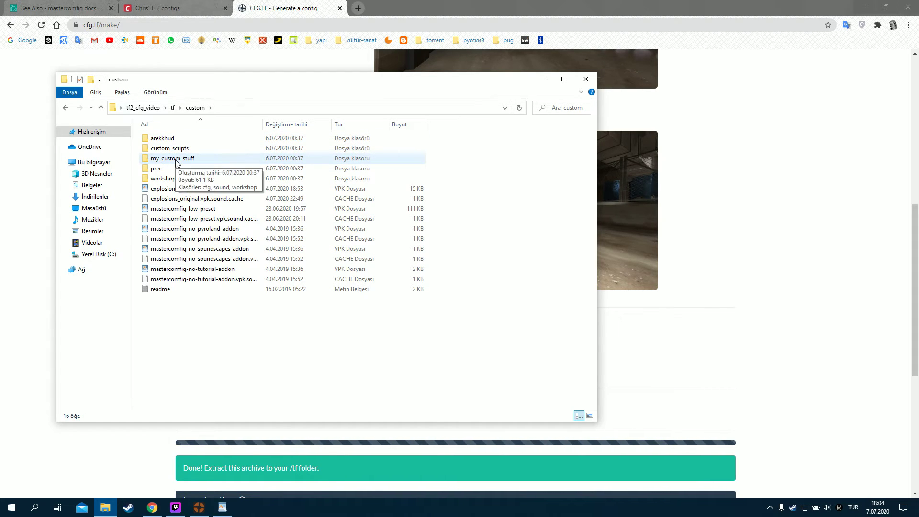
double_click(176, 161)
double_click(164, 140)
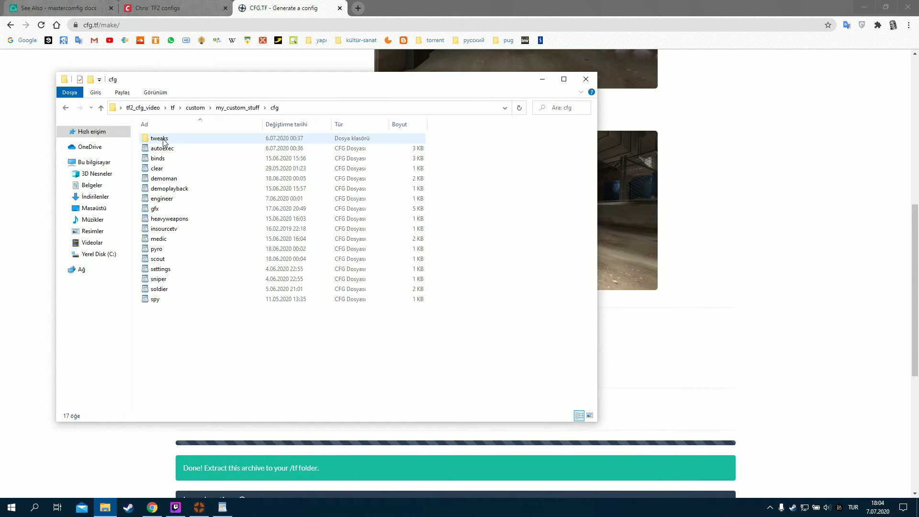
drag(165, 320, 178, 148)
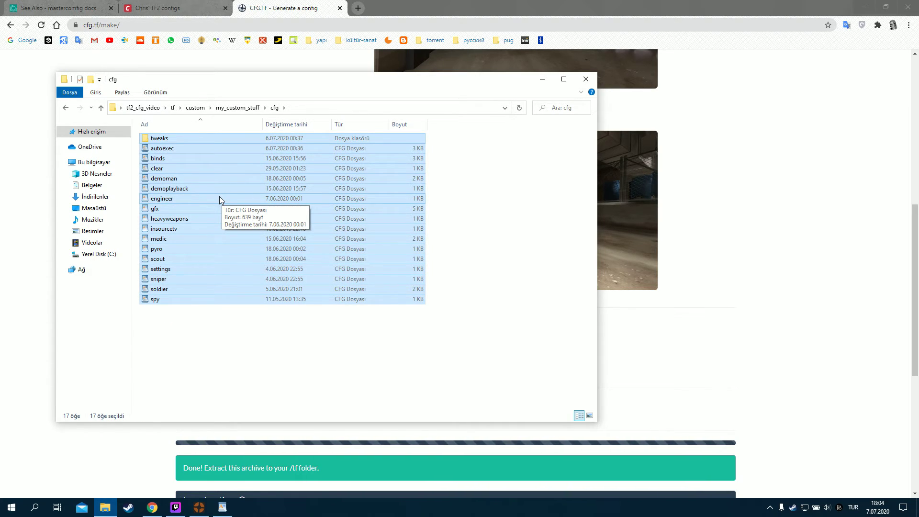
key(BackSpace)
Look up the hitsound file in the sound/ui subfolder of my_custom_stuff, and return to the custom folder
double_click(166, 149)
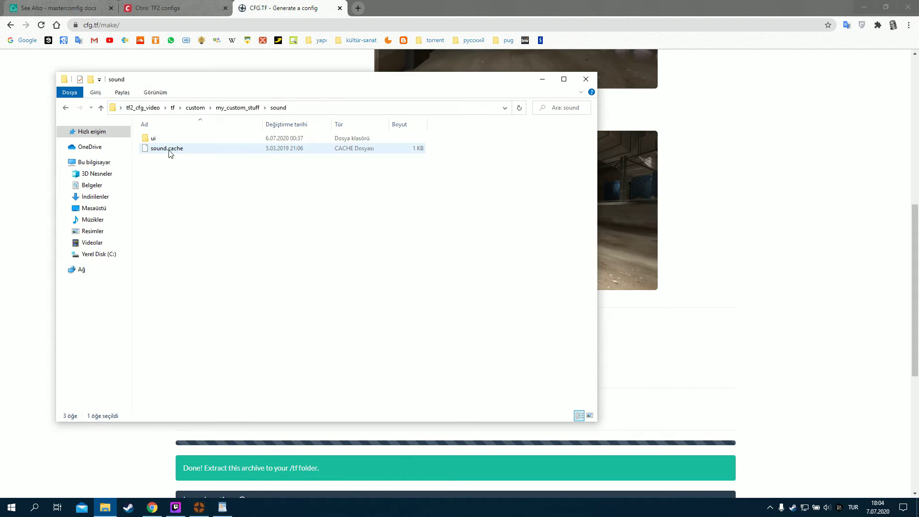
double_click(165, 140)
click(165, 140)
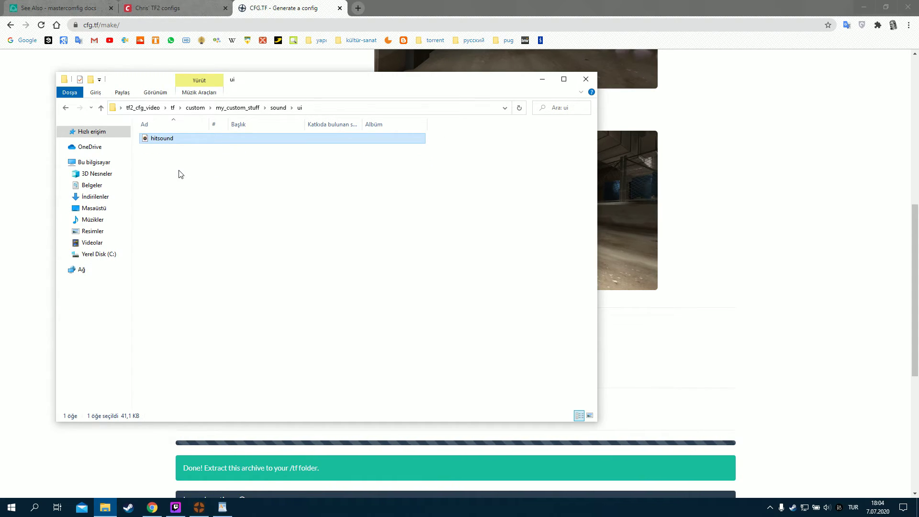
key(BackSpace)
key(BackSpace)
key(BackSpace)
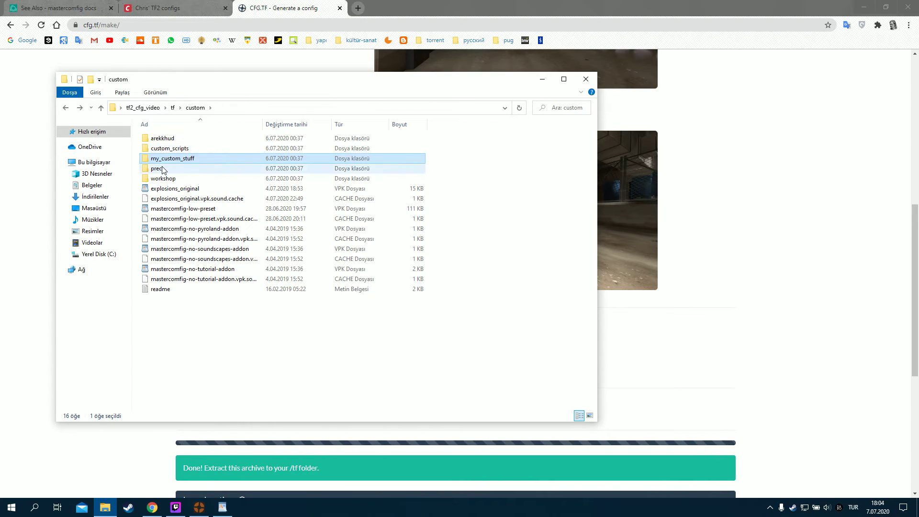
Inspect all files in the addons subfolder of prec, and return to the custom folder
double_click(162, 169)
double_click(154, 138)
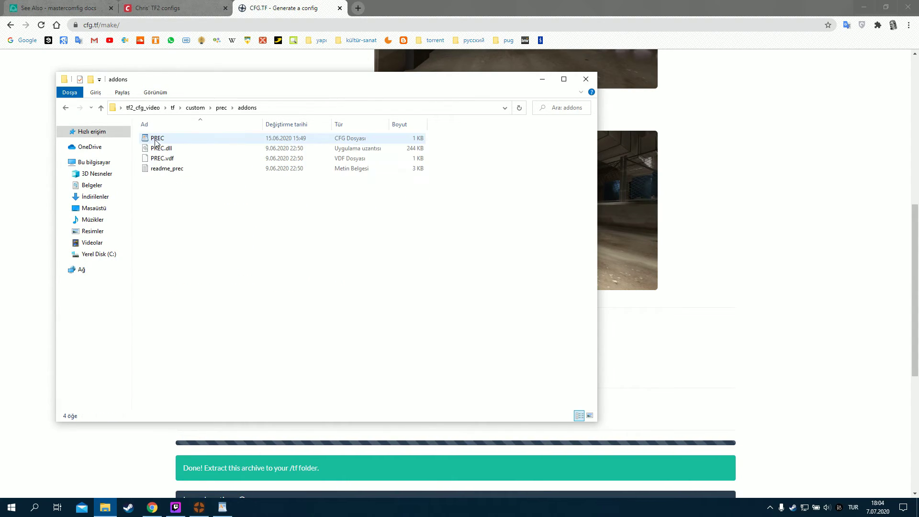
key(ctrl+a)
key(BackSpace)
key(BackSpace)
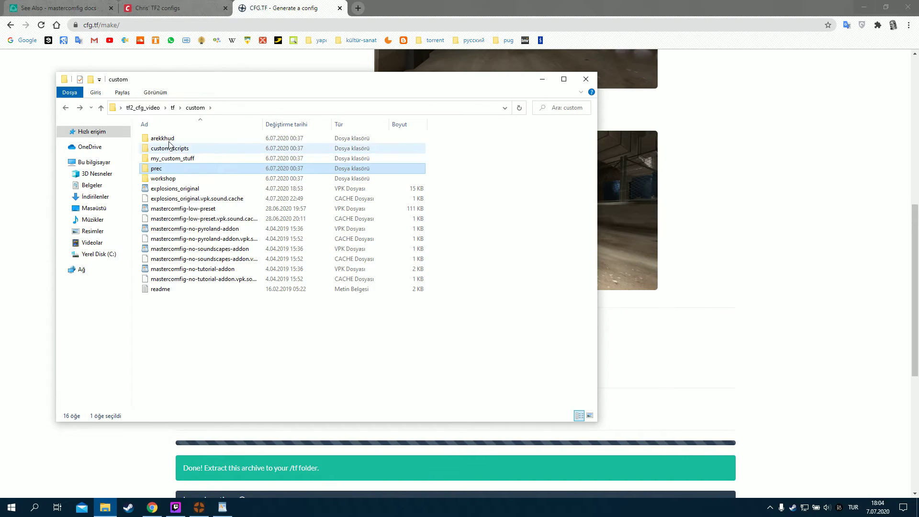
Check the contents of the arekkhud folder, and open the custom_scripts folder
double_click(169, 140)
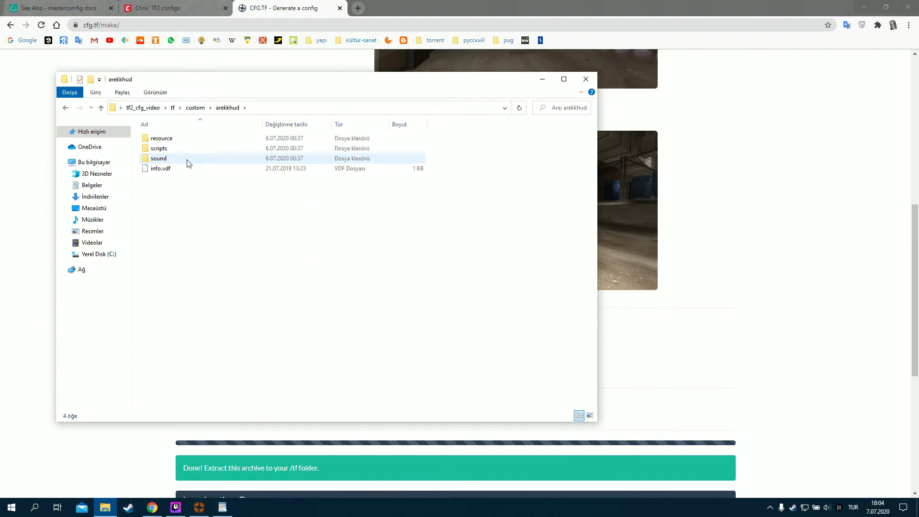
key(BackSpace)
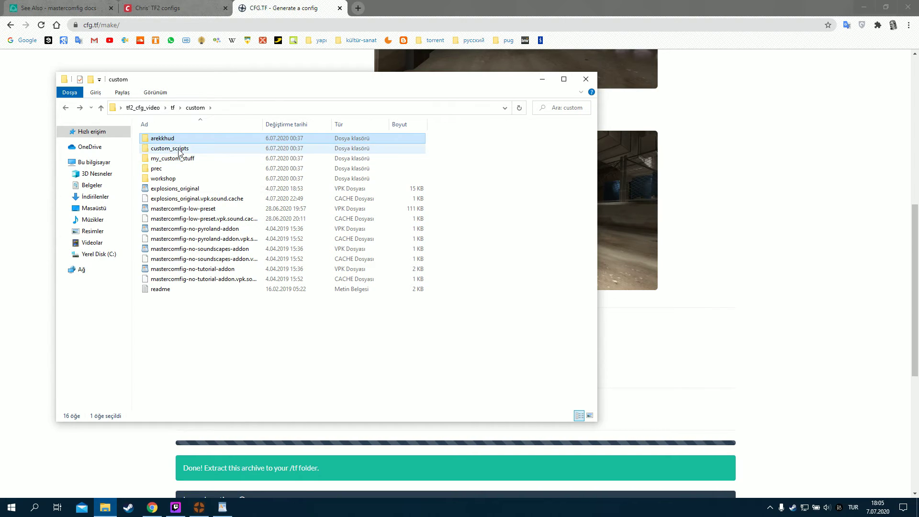
double_click(180, 149)
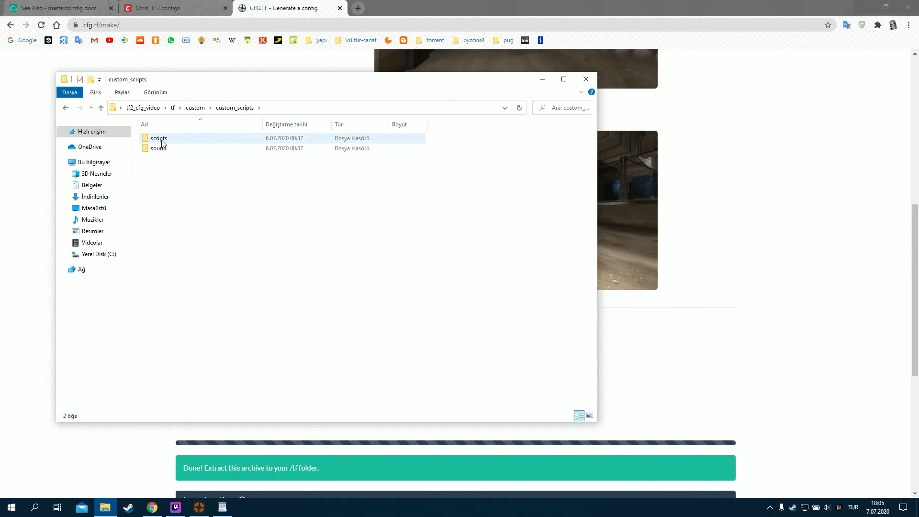
Look up the surfaceproperties file in the scripts subfolder of custom_scripts, and return to the custom folder
double_click(163, 141)
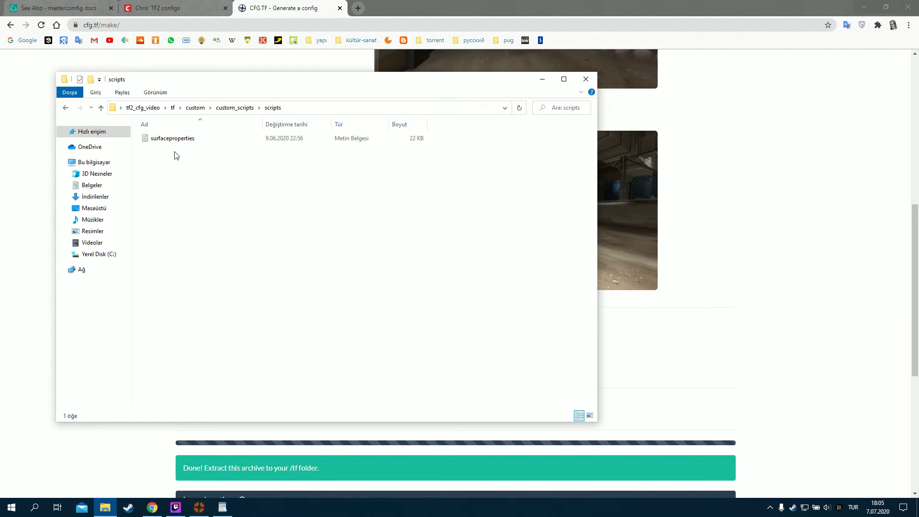
click(173, 139)
right_click(187, 163)
key(e)
click(181, 142)
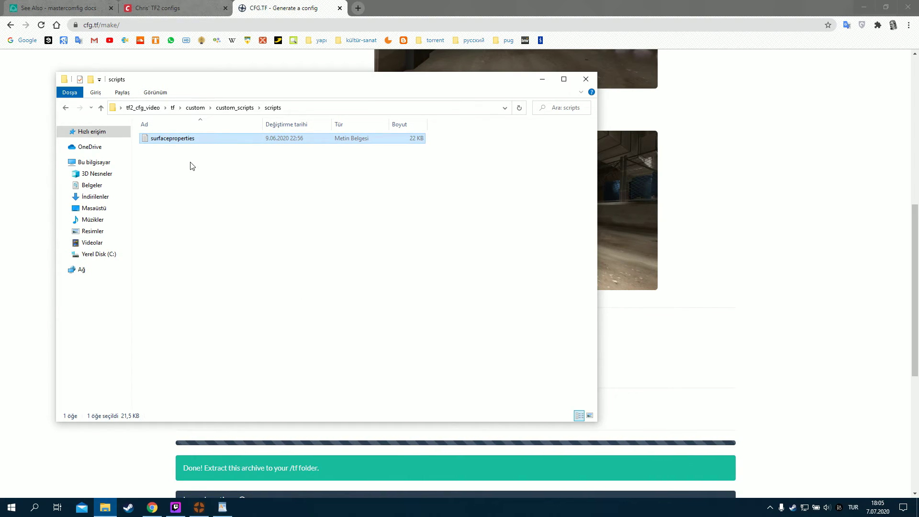
key(BackSpace)
key(BackSpace)
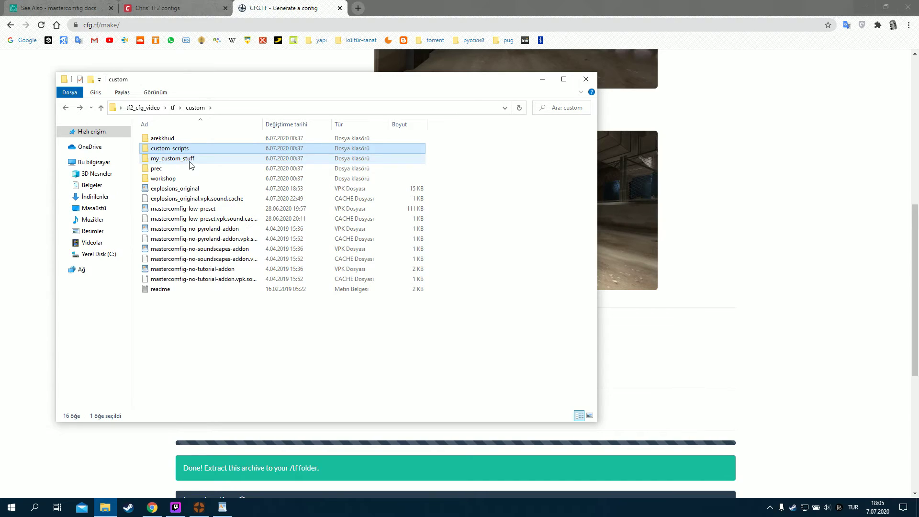
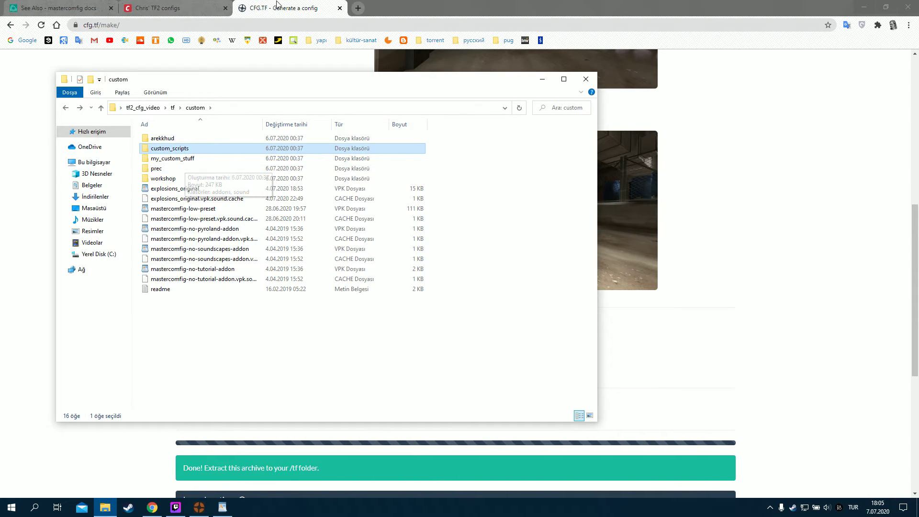
Switch to Chrome, open huds.tf in a new tab, and close the three older config tabs
click(357, 8)
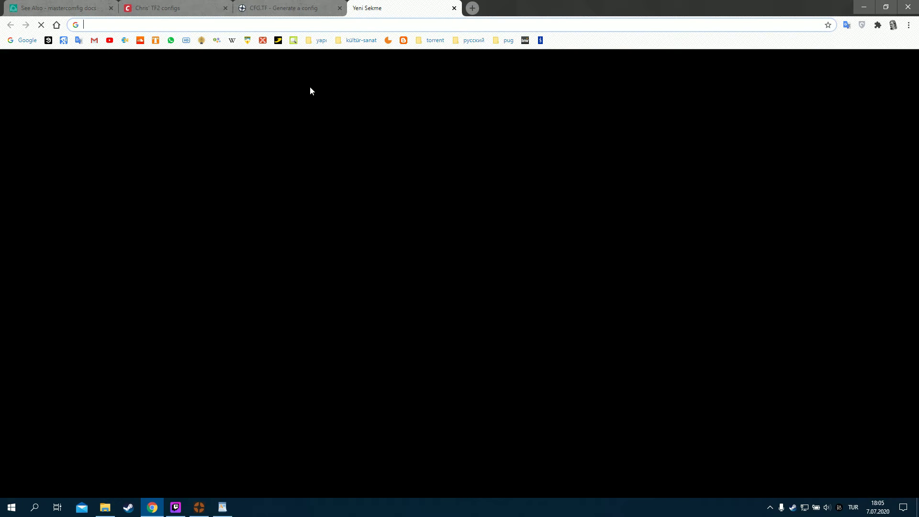
text(huds.tf)
key(Return)
click(111, 8)
click(112, 8)
click(111, 9)
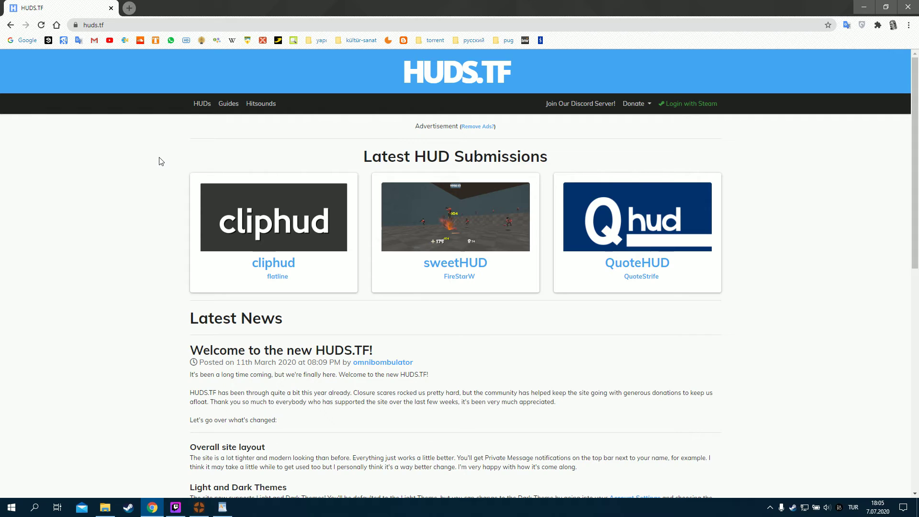
Open the HUDs listing on HUDS.TF and browse the HUDs on its first page
click(202, 105)
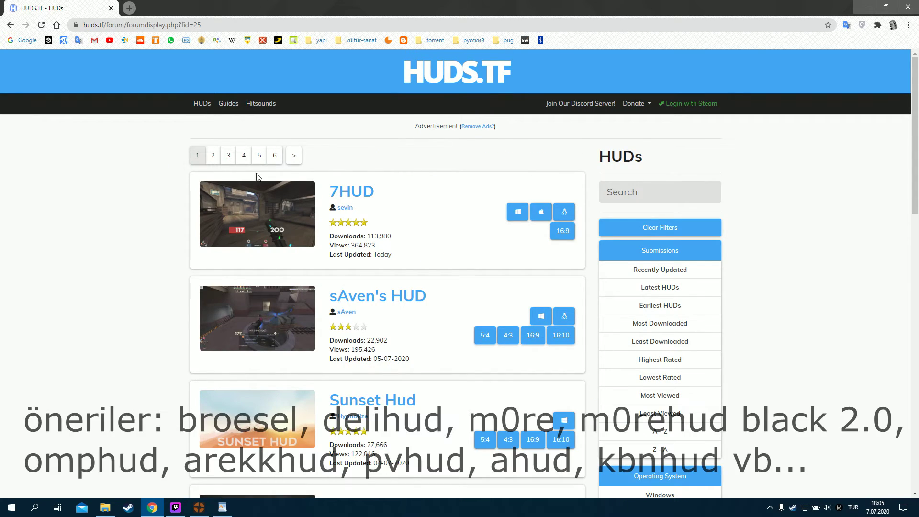
scroll(431, 187, down, 13)
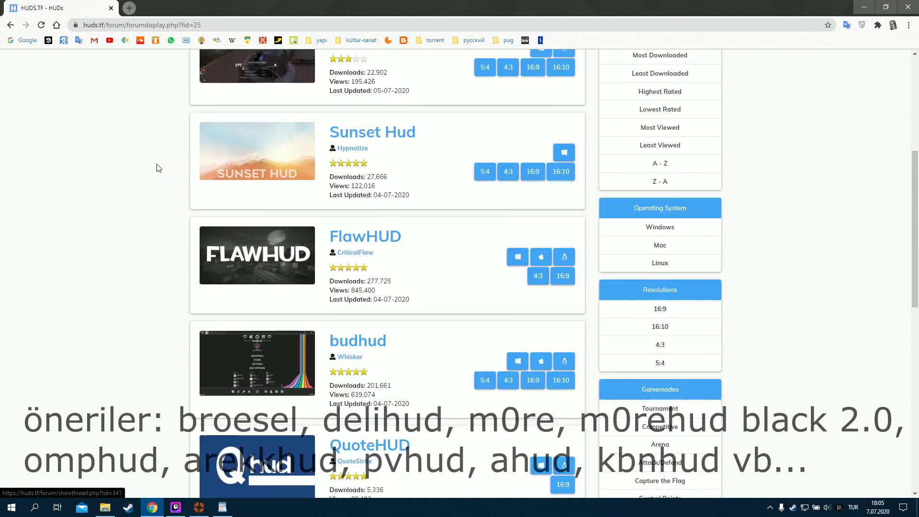
scroll(156, 209, up, 13)
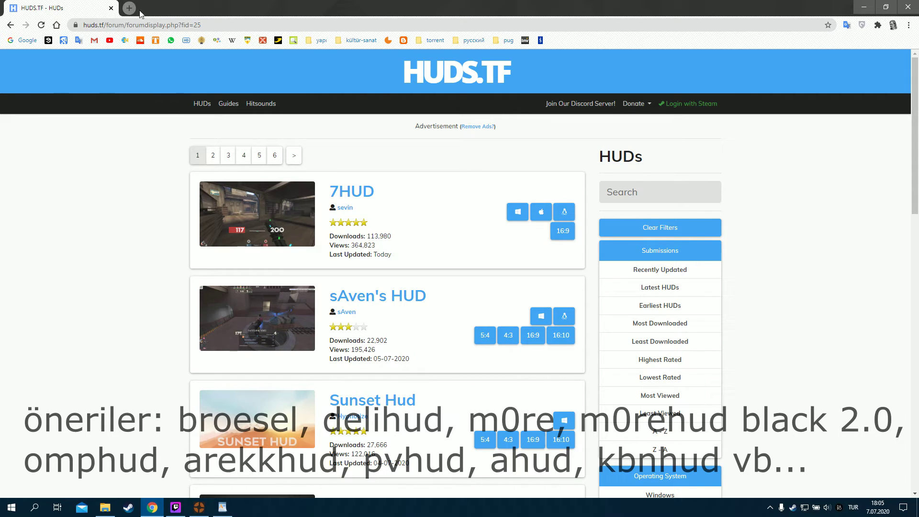
scroll(194, 137, down, 8)
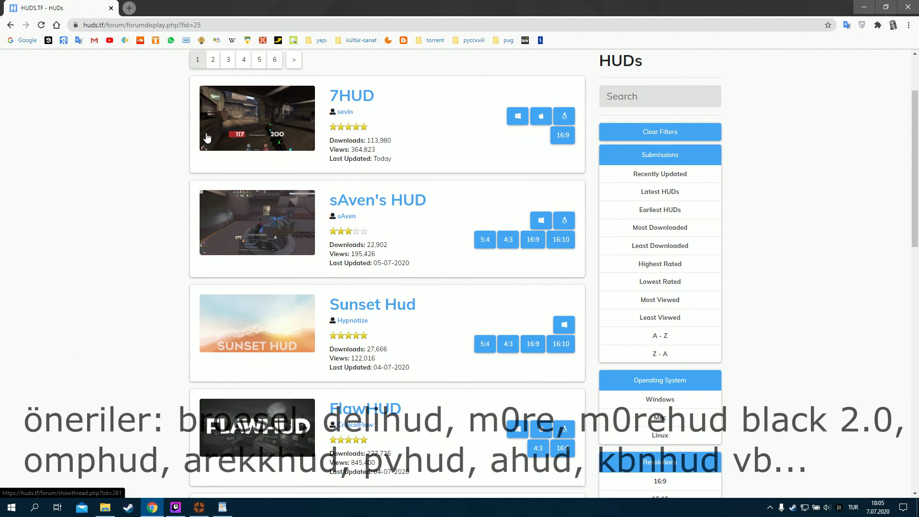
scroll(206, 137, up, 8)
Search Google for "tftv forum huds" in a new tab and skim the results
click(129, 8)
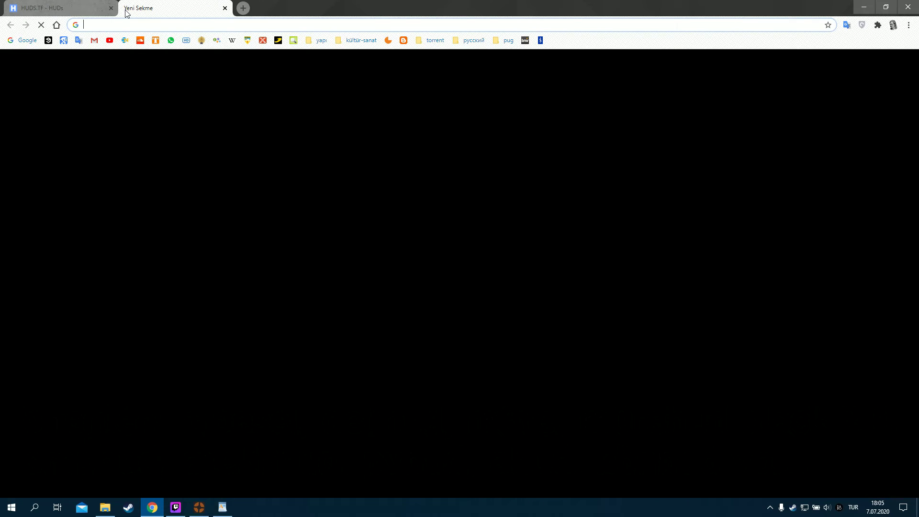
text(tftv)
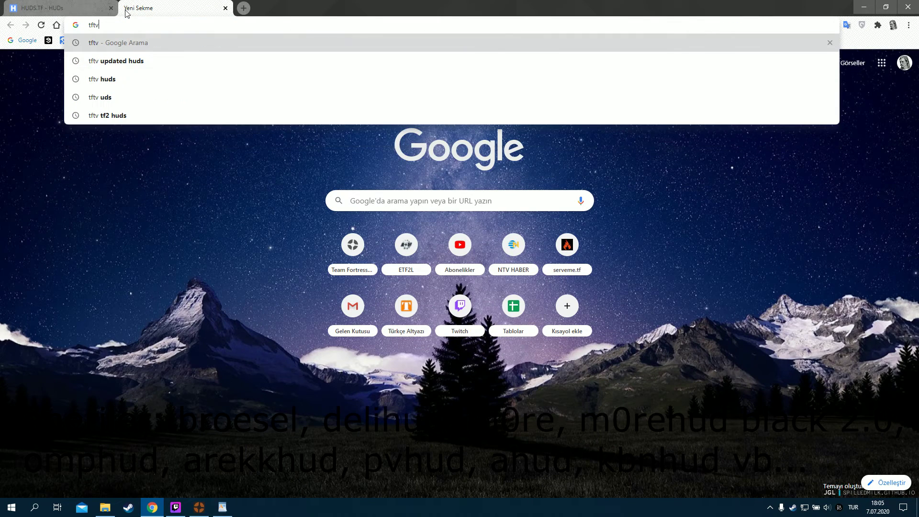
text( forum huds)
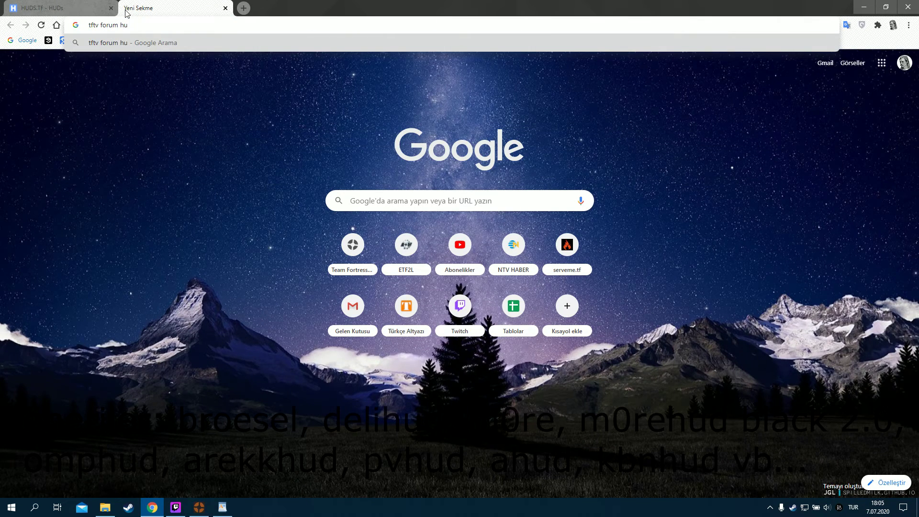
key(Return)
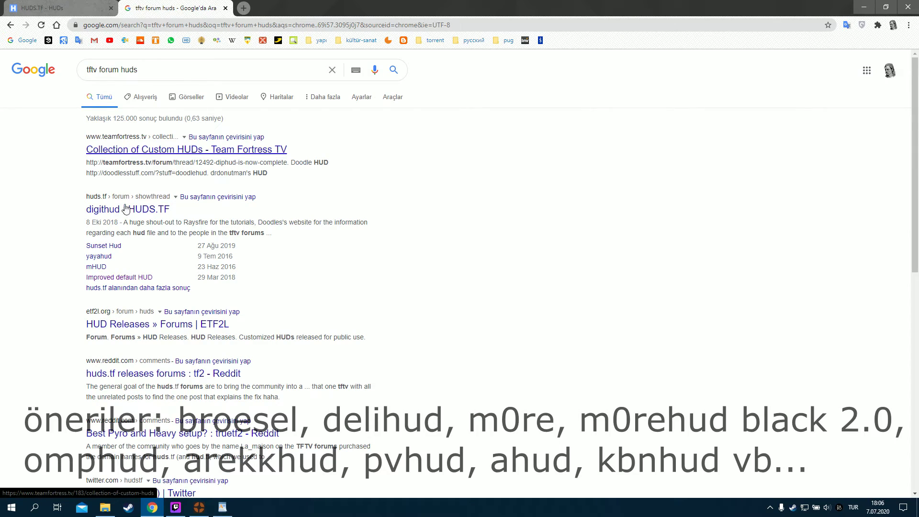
scroll(140, 260, down, 8)
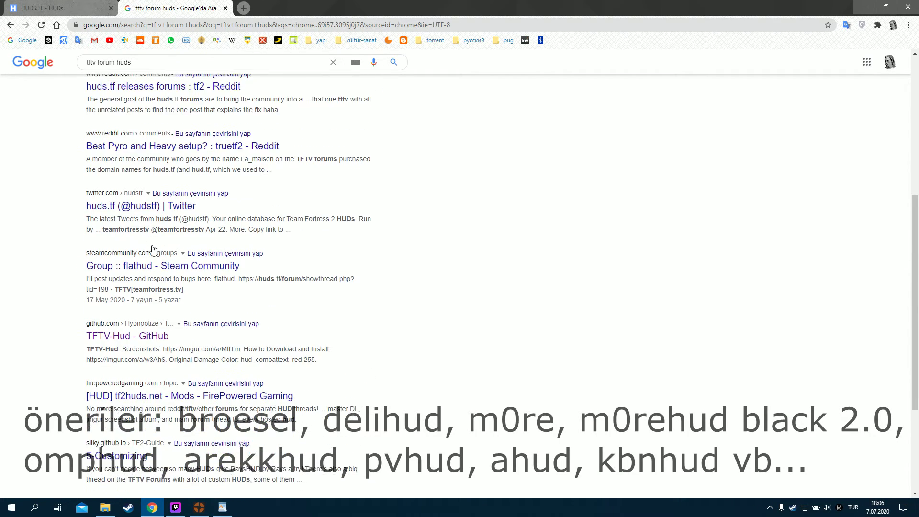
scroll(153, 243, up, 8)
Search for "tf2 updated huds", open the "I've updated some huds" thread, and follow its link to the HUD downloads and screenshots
drag(139, 70, 54, 74)
text(tf2 update)
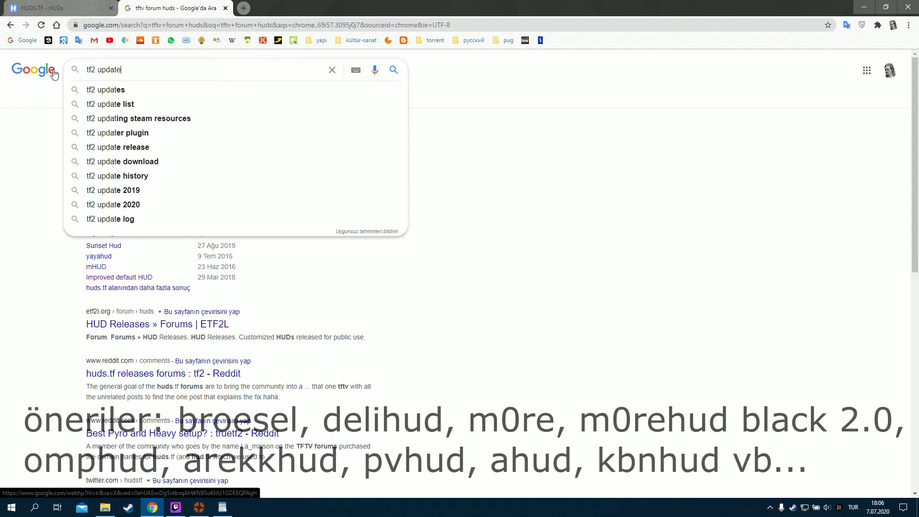
text(d huds)
key(Return)
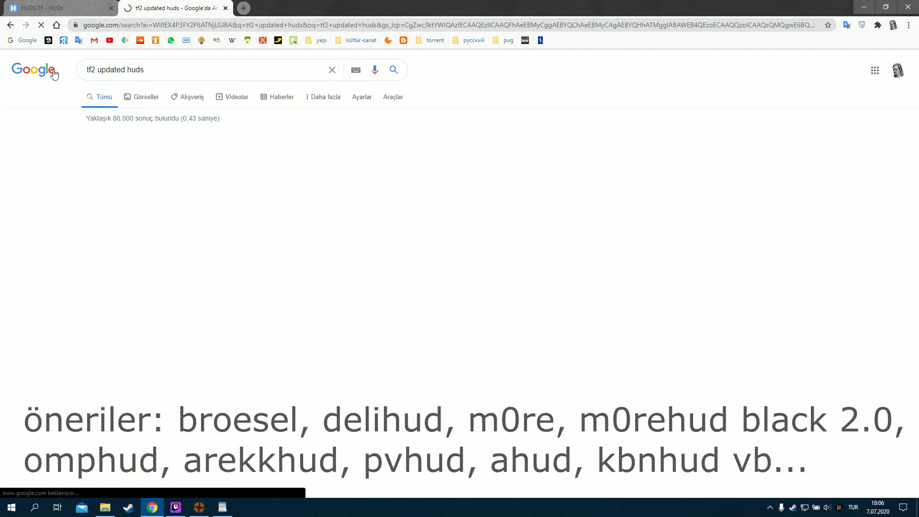
click(97, 150)
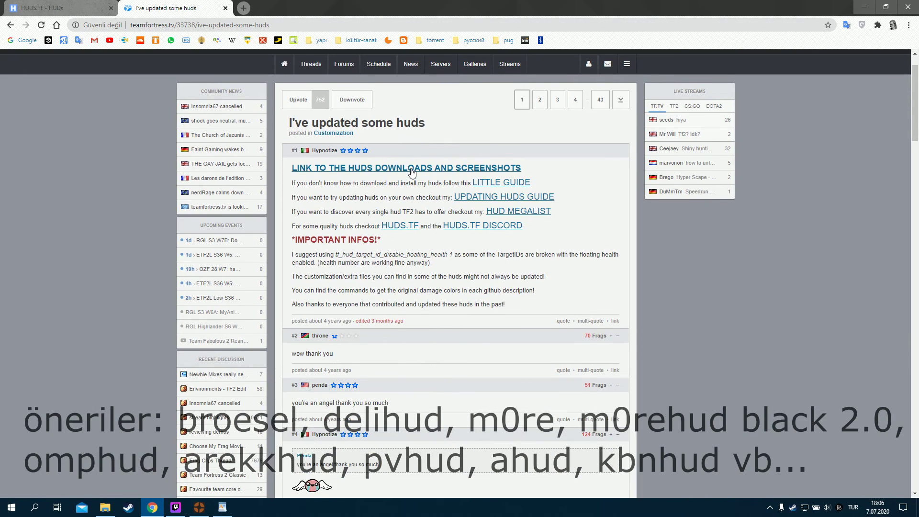
click(410, 169)
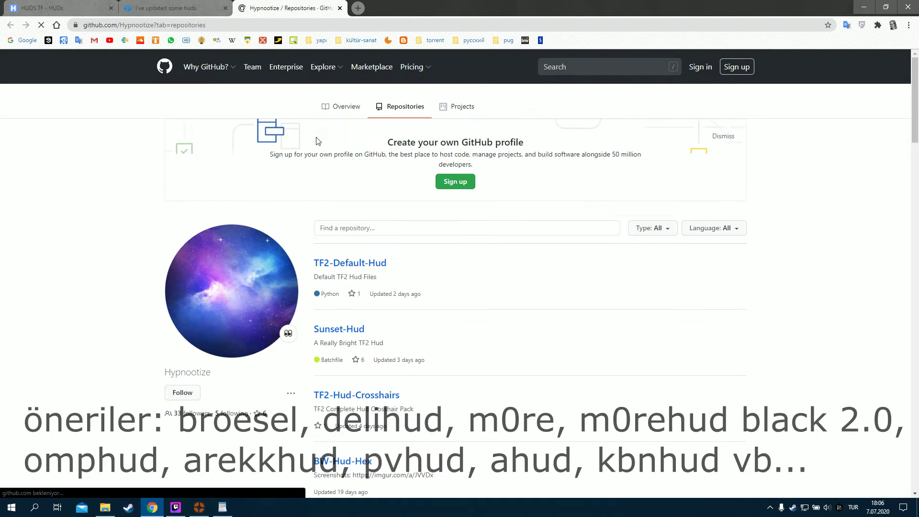
Return to the HUDS.TF listing, browse it, and open the 7HUD page
click(72, 8)
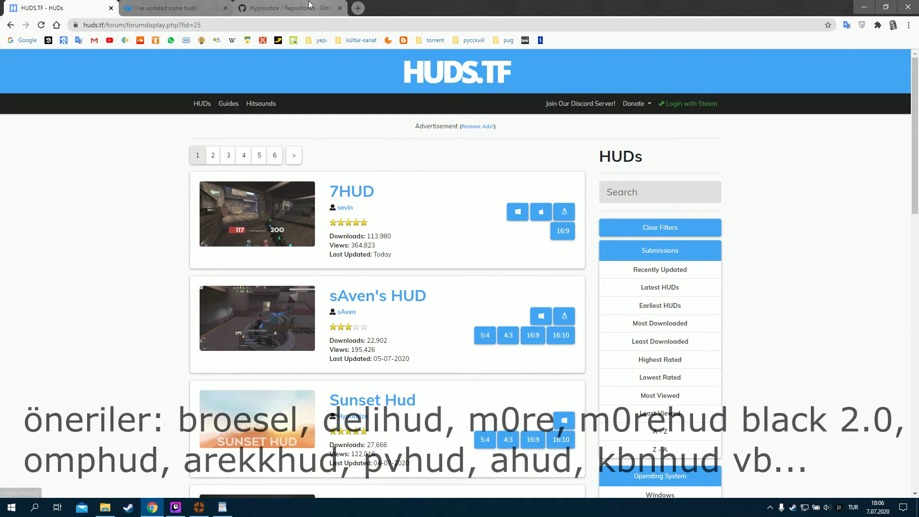
scroll(390, 211, down, 18)
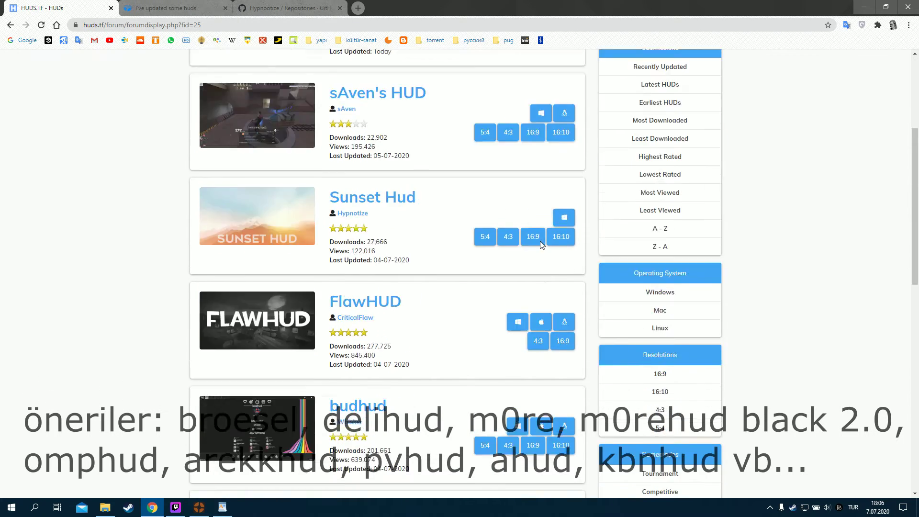
scroll(790, 191, up, 20)
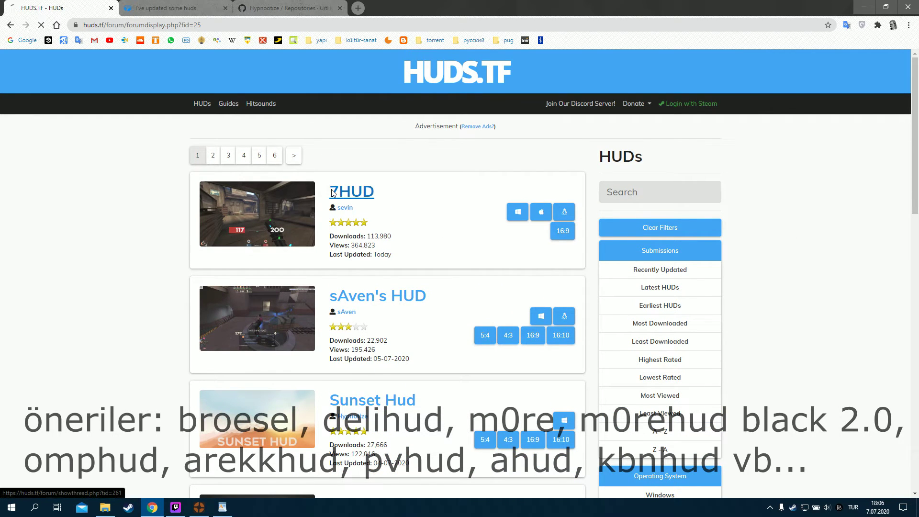
click(333, 192)
scroll(335, 216, down, 12)
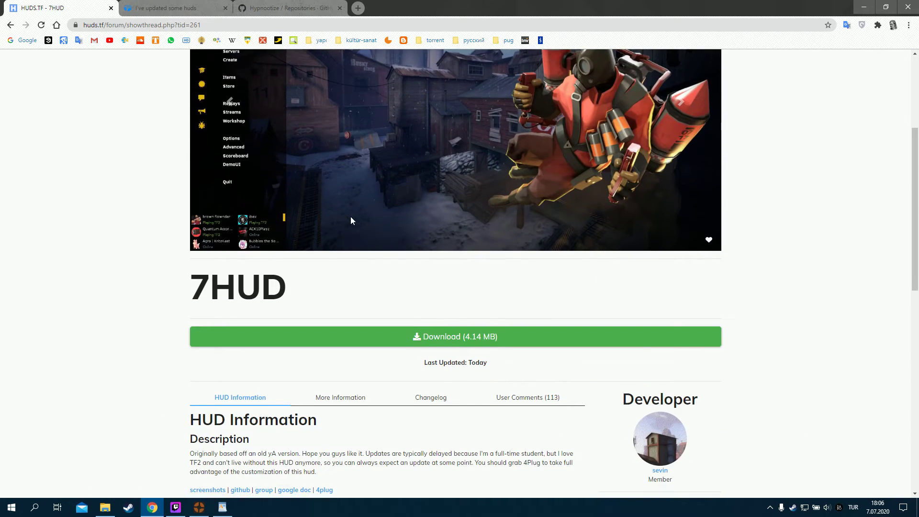
Highlight the supported resolutions and the Minmode Toggle row in 7HUD's feature tables
scroll(335, 192, down, 3)
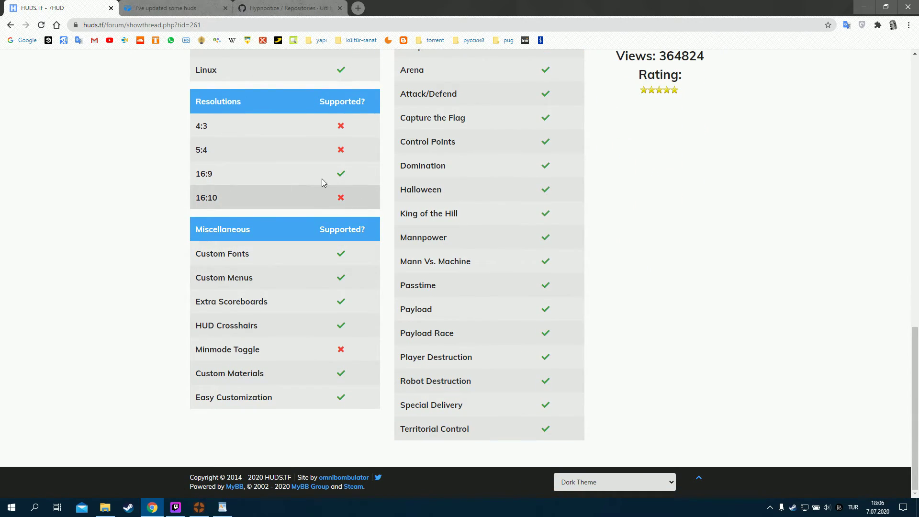
drag(336, 192, 205, 126)
scroll(507, 311, up, 2)
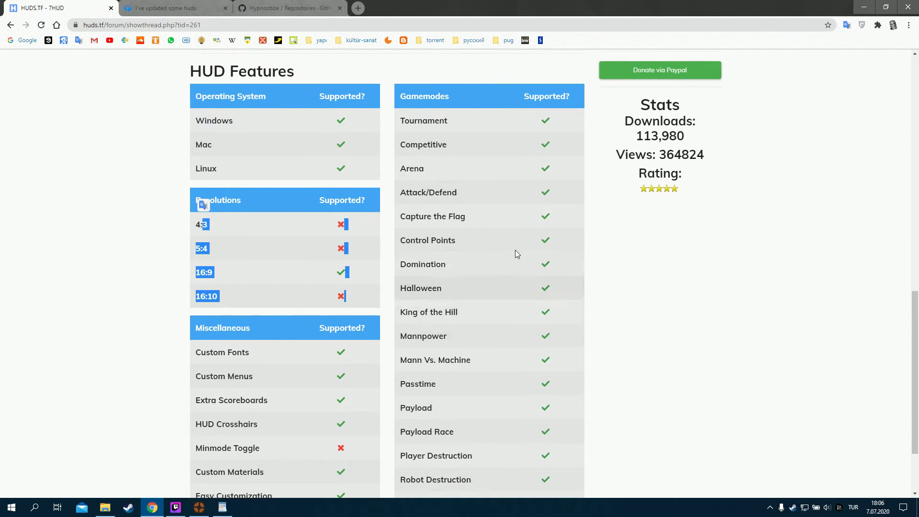
scroll(516, 251, up, 2)
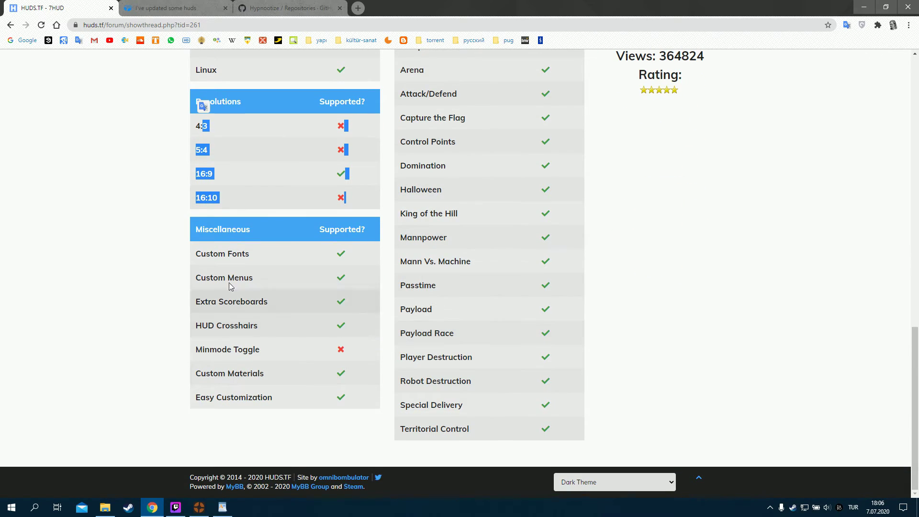
drag(361, 351, 195, 352)
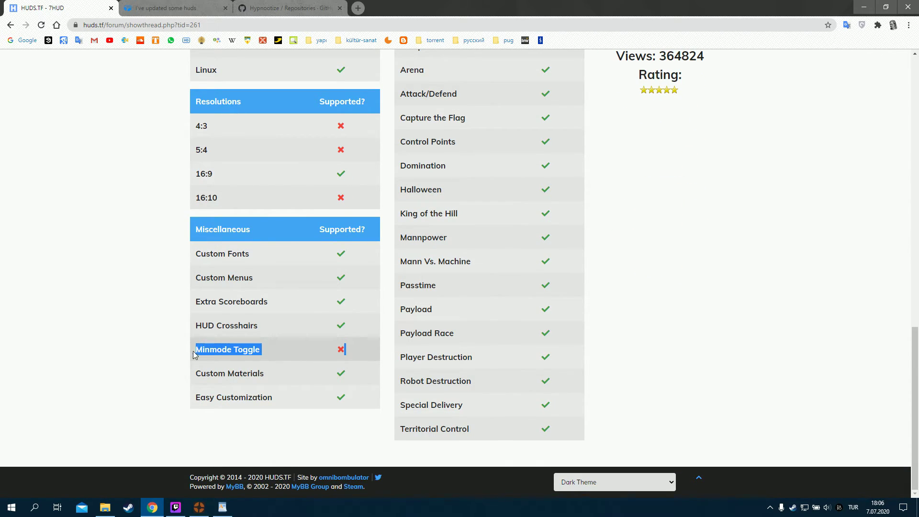
View another 7HUD screenshot, go back to the HUDs listing, and browse it again
scroll(254, 205, up, 14)
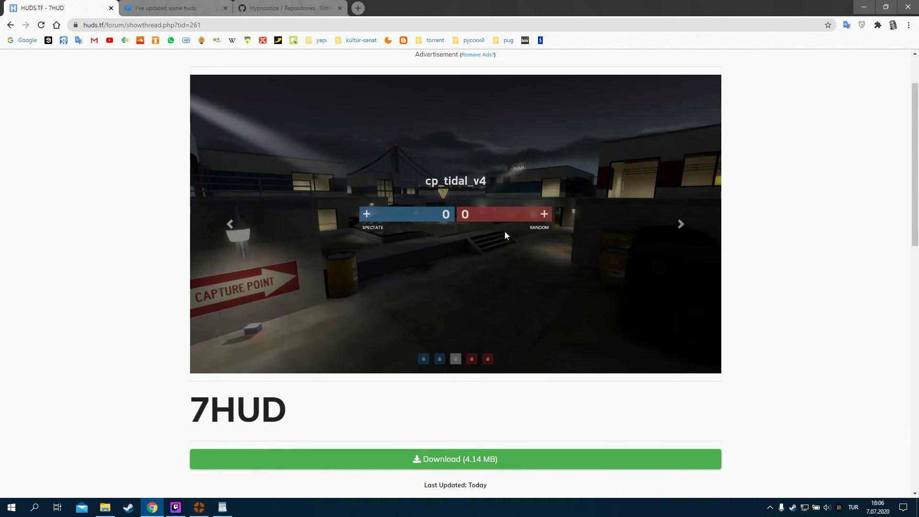
click(679, 225)
scroll(681, 226, up, 2)
click(202, 104)
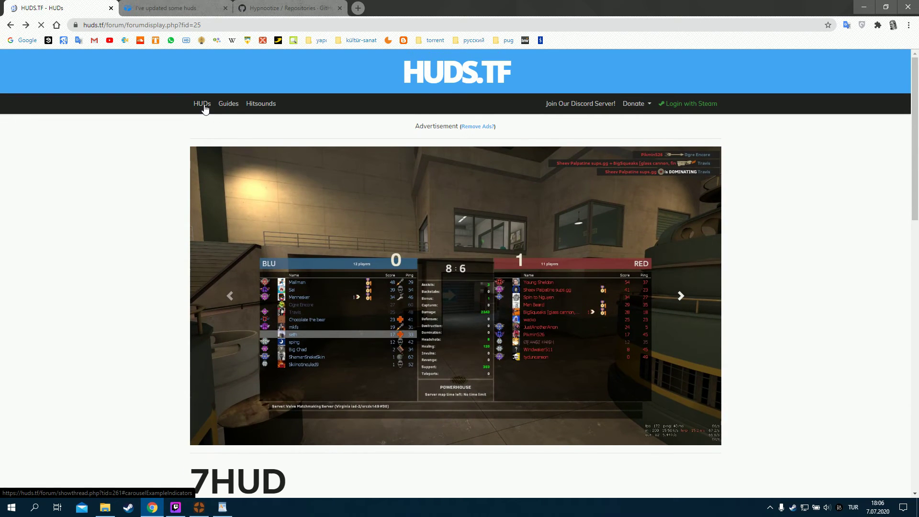
scroll(224, 191, down, 4)
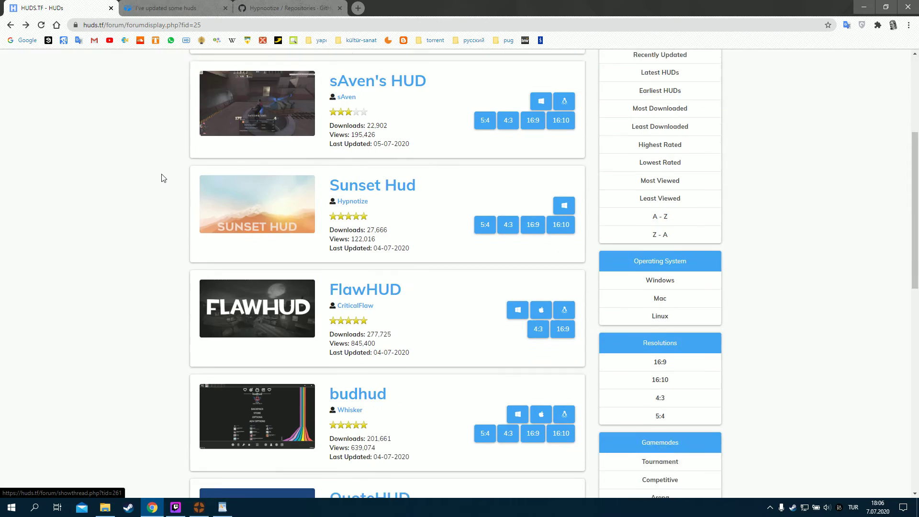
scroll(161, 177, up, 4)
Search the GitHub repositories of updated HUDs for "m0rehud black 2" and open m0rehud-Black-2.0
click(319, 4)
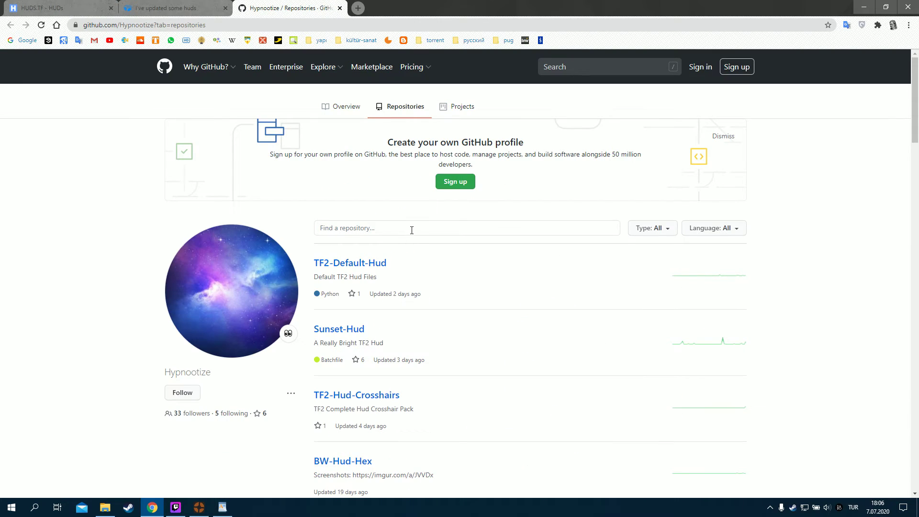
scroll(415, 228, down, 3)
scroll(417, 219, up, 3)
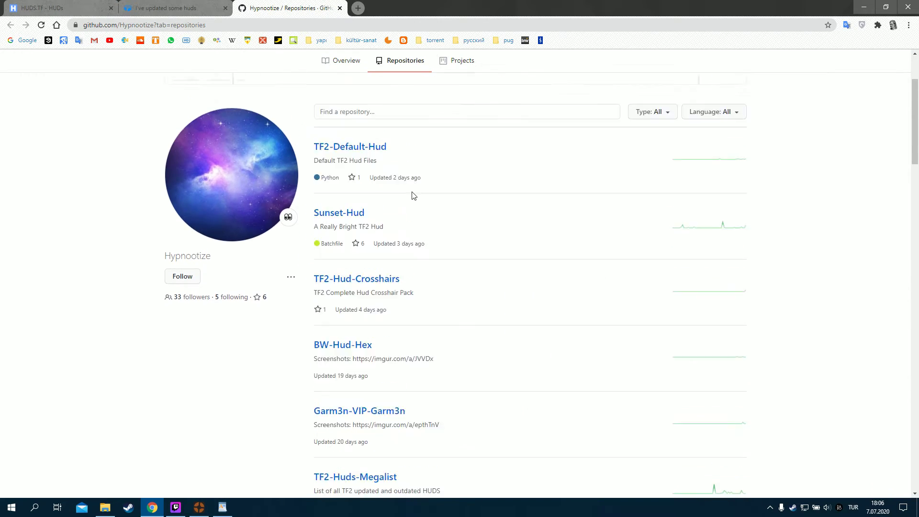
click(373, 228)
text(m)
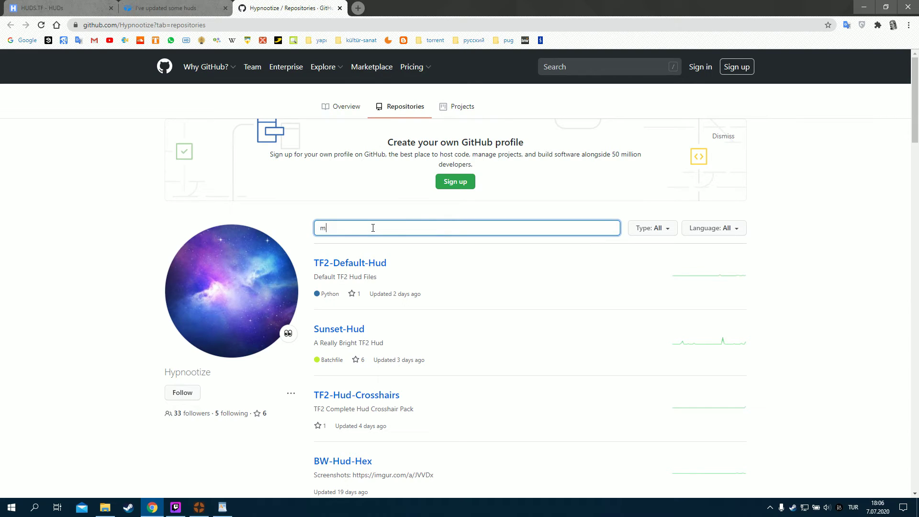
text(0rehud black 2)
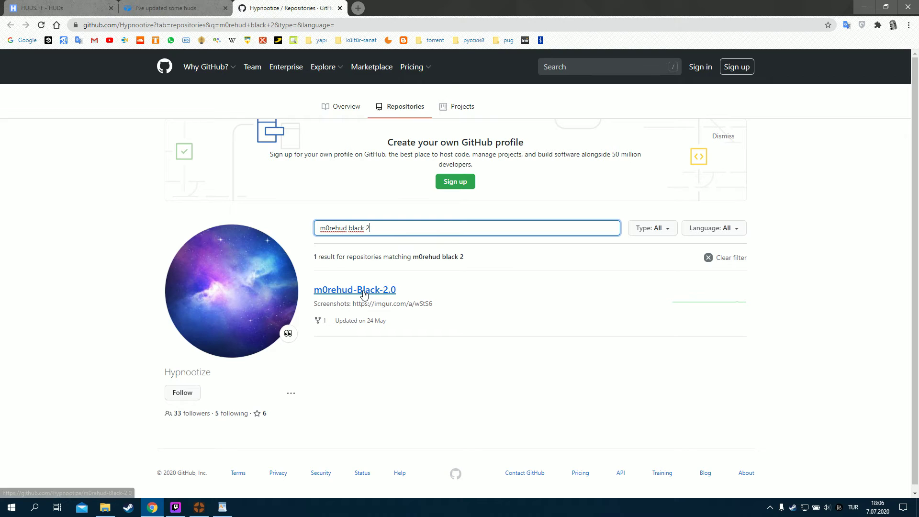
click(362, 290)
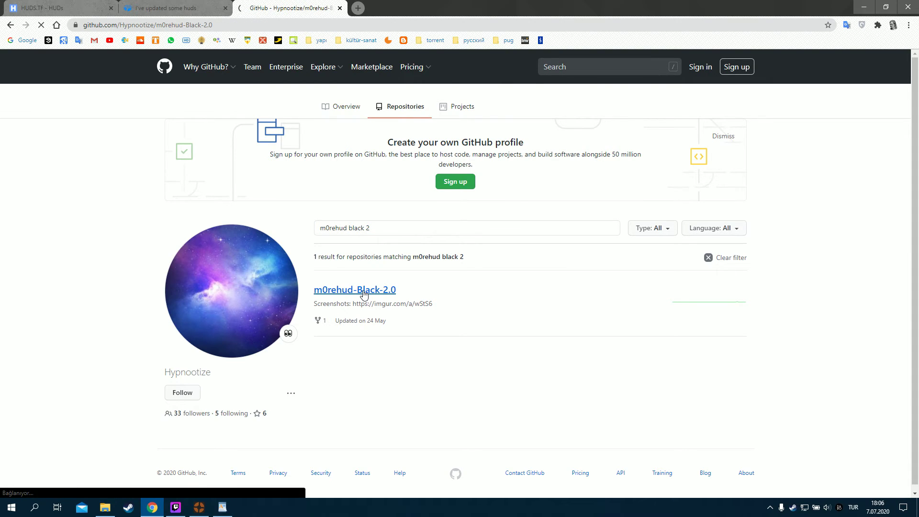
Look over the m0rehud-Black-2.0 repository, return to the repository list, and search it for "broesel"
scroll(120, 233, down, 3)
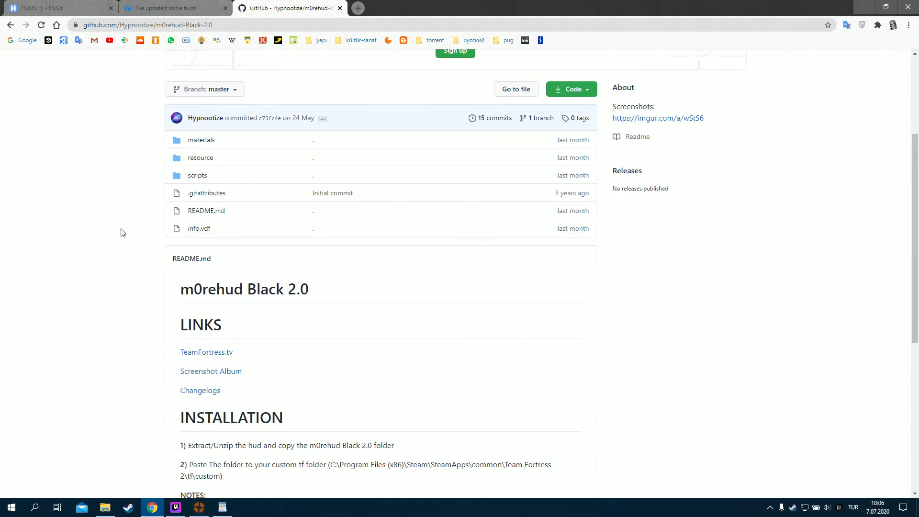
key(alt+Left)
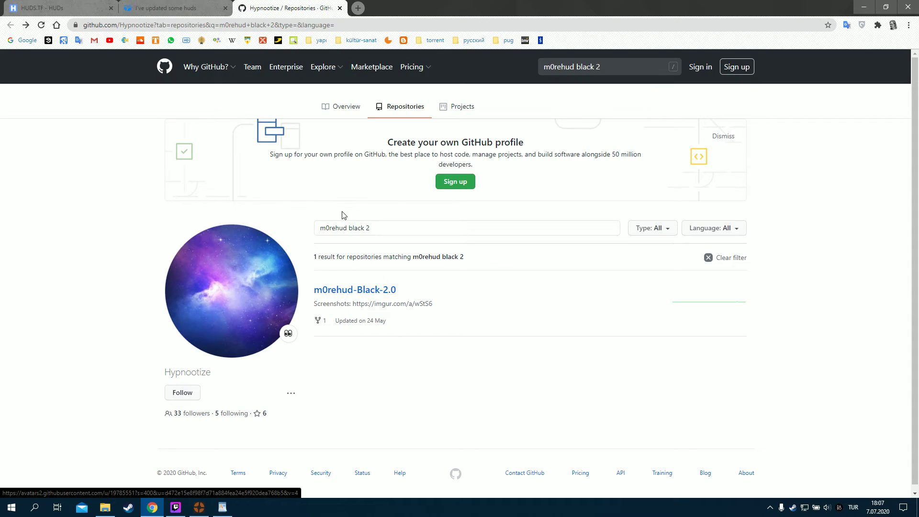
drag(386, 228, 257, 225)
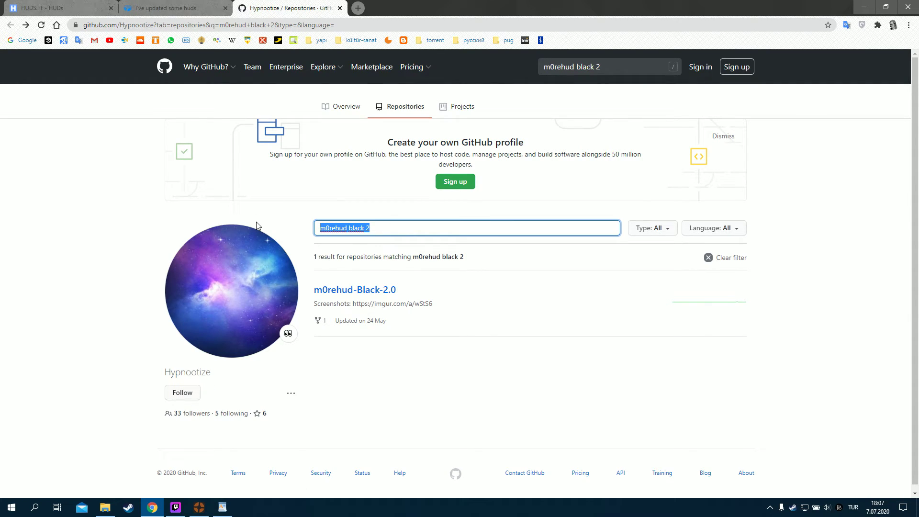
text(broesel)
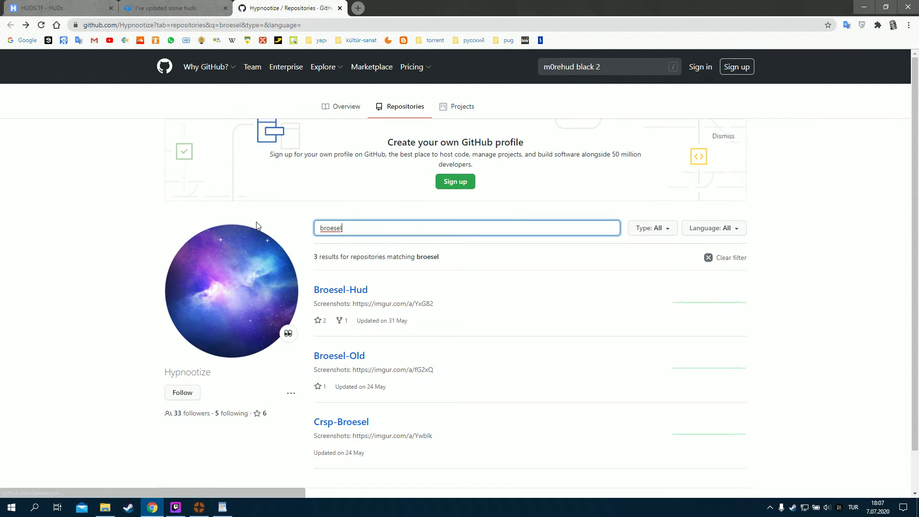
scroll(407, 247, down, 2)
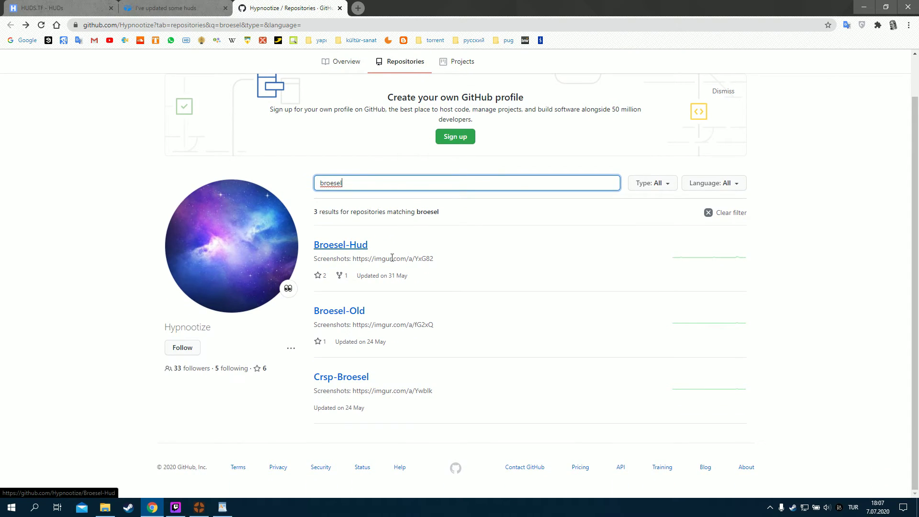
scroll(397, 271, up, 2)
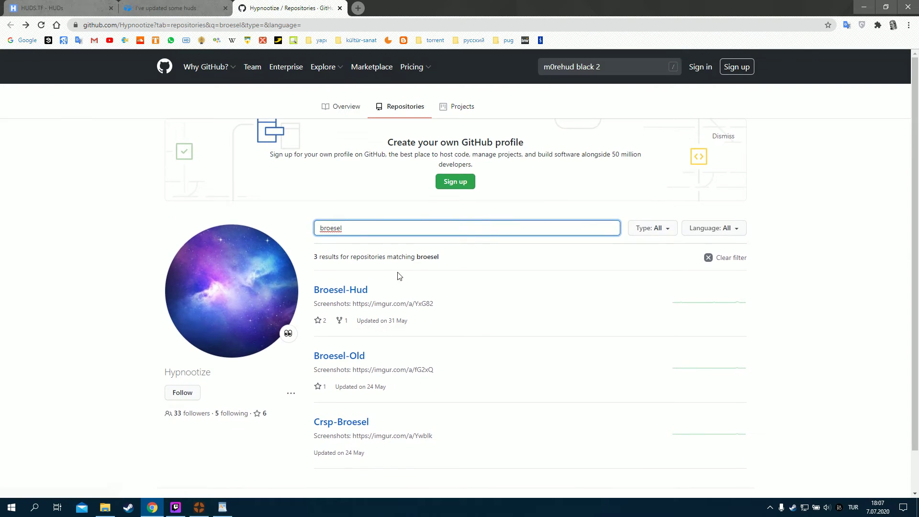
Search the repositories for "m0rehud" and look through the matches, highlighting Hypnotize-m0rehud
double_click(334, 229)
text(m0rehud)
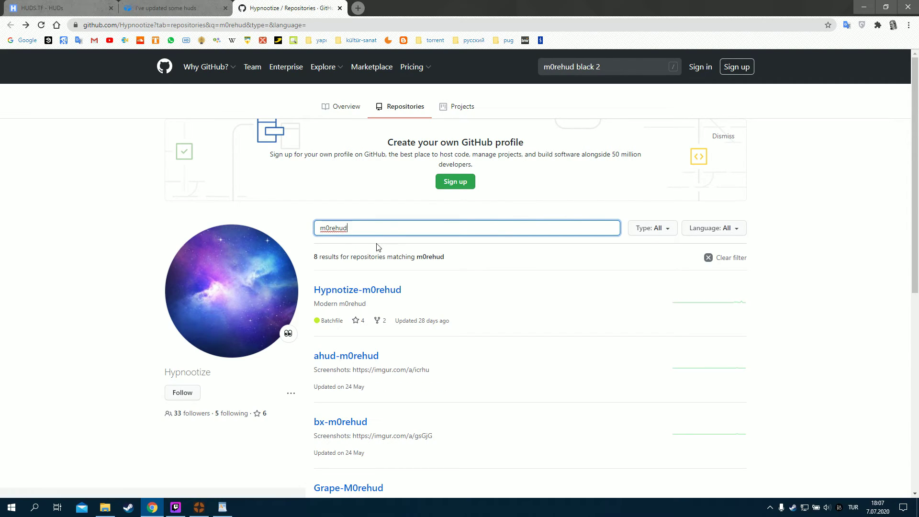
scroll(376, 244, down, 1)
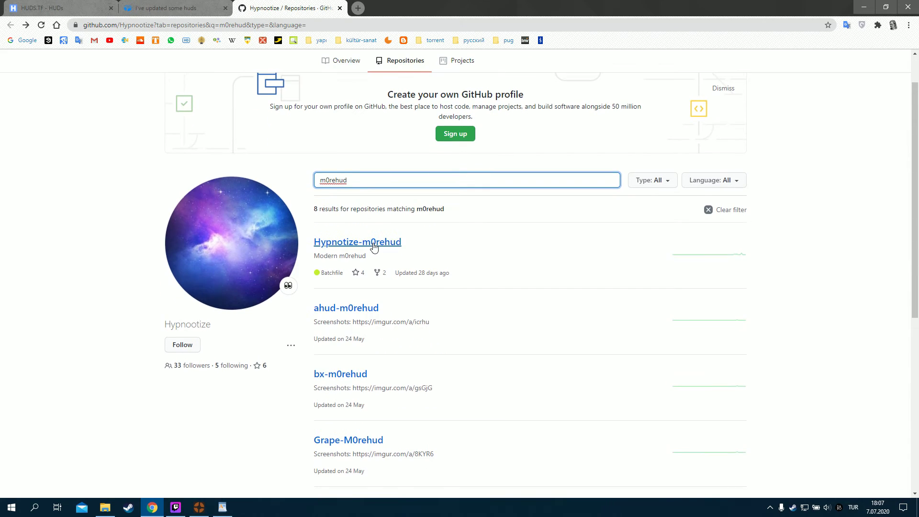
scroll(376, 246, down, 1)
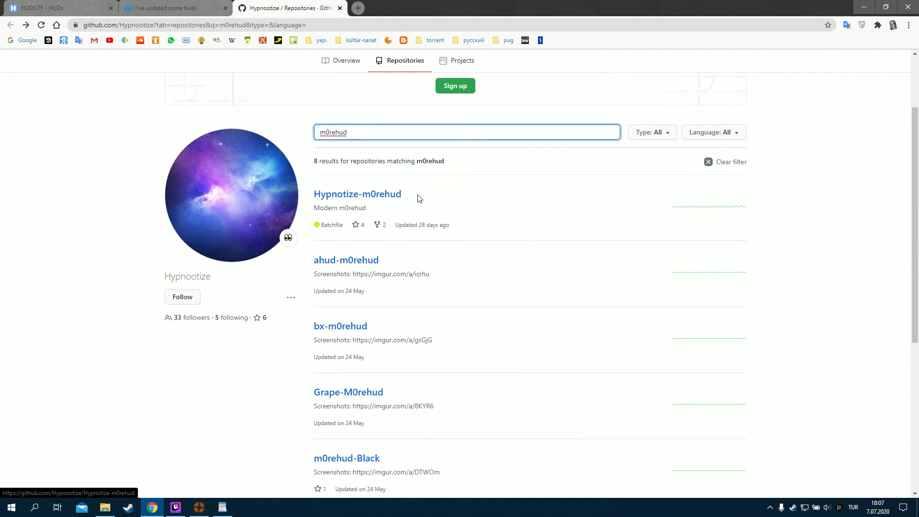
drag(418, 199, 317, 203)
scroll(462, 219, down, 6)
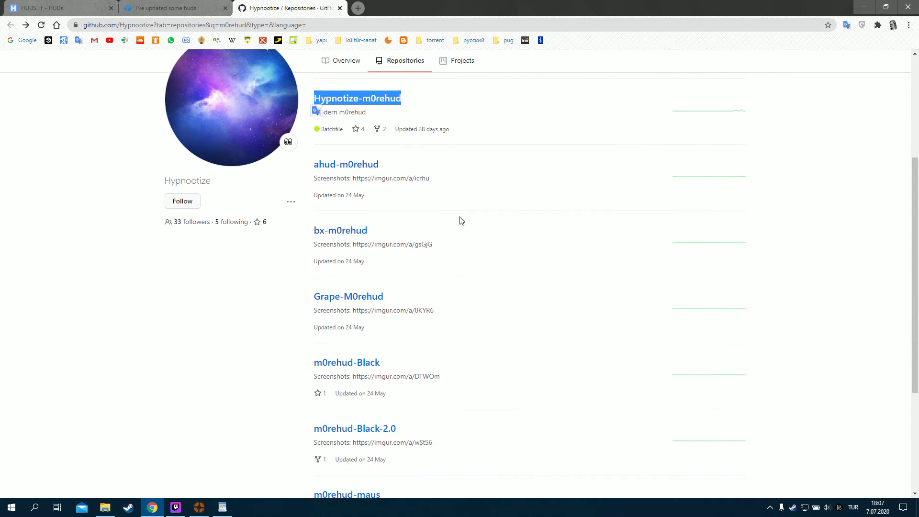
drag(375, 379, 312, 377)
scroll(236, 199, up, 8)
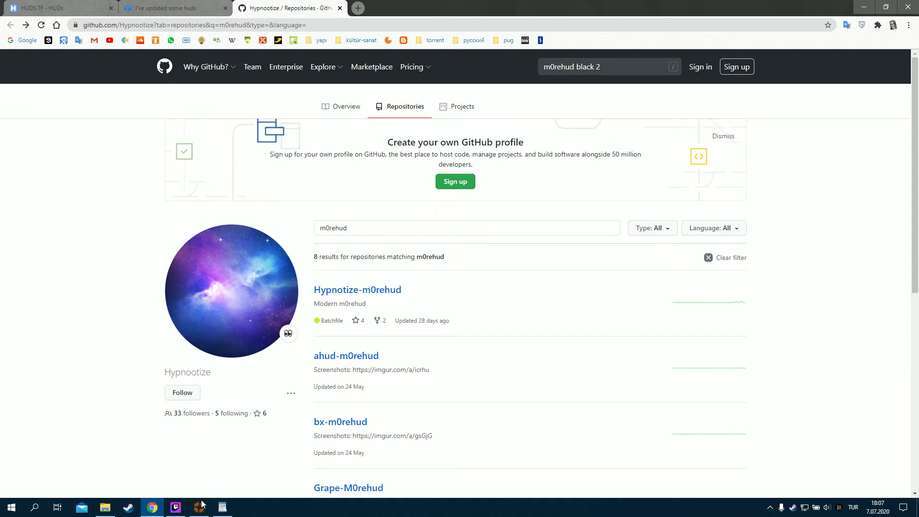
Switch to Team Fortress 2 and move around the map, firing and reloading, to examine the HUD's health and ammo display
click(175, 507)
click(163, 108)
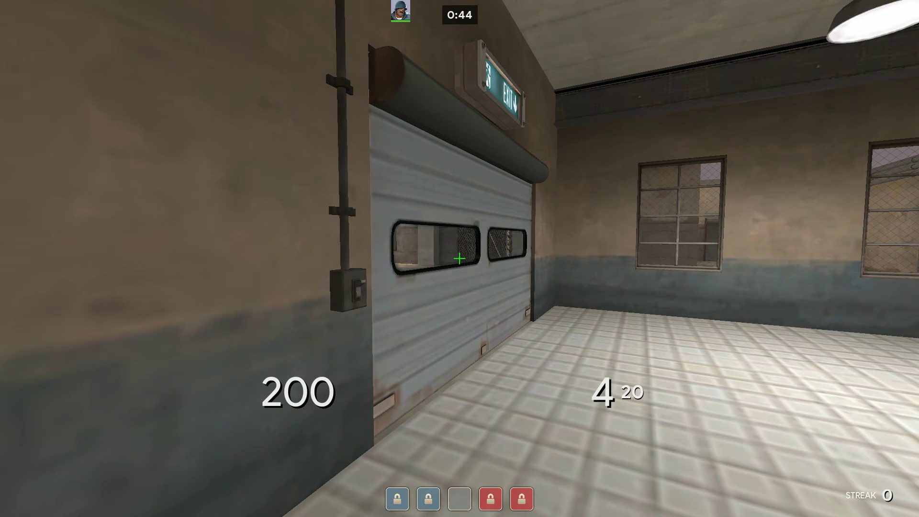
key(w)
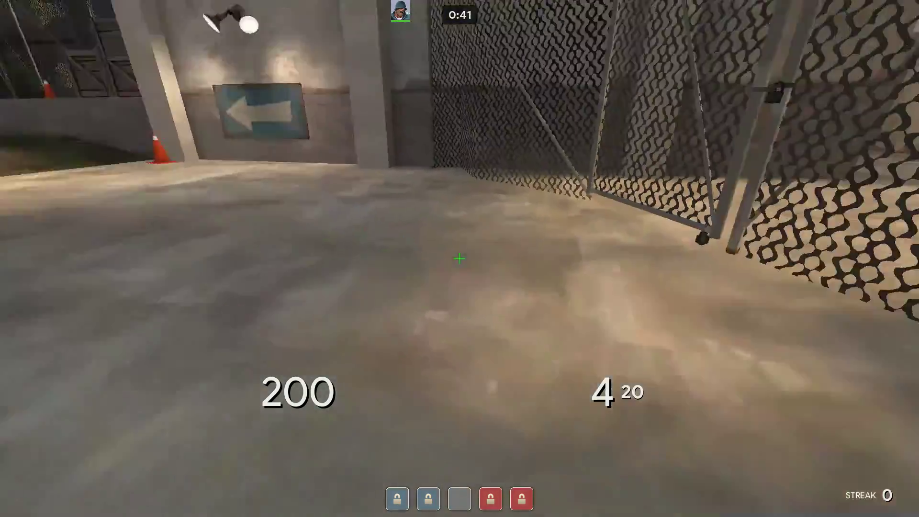
key(space)
click(459, 259)
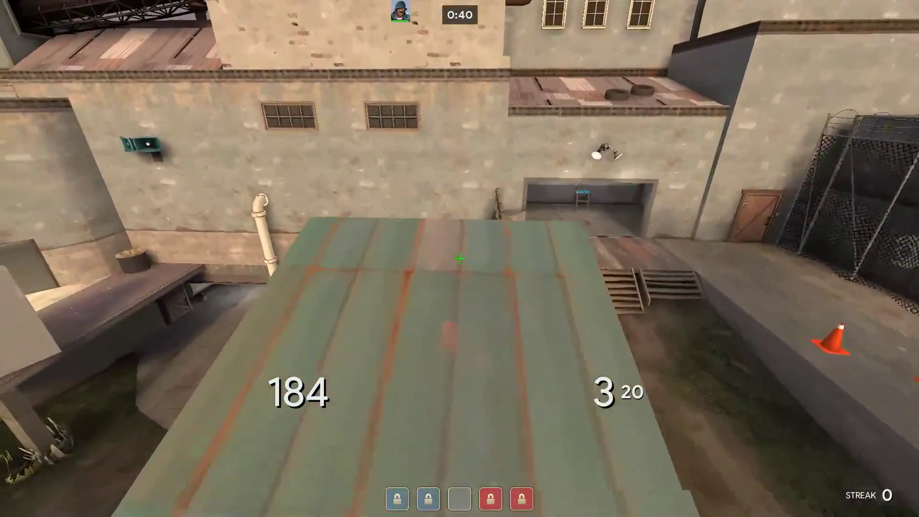
key(r)
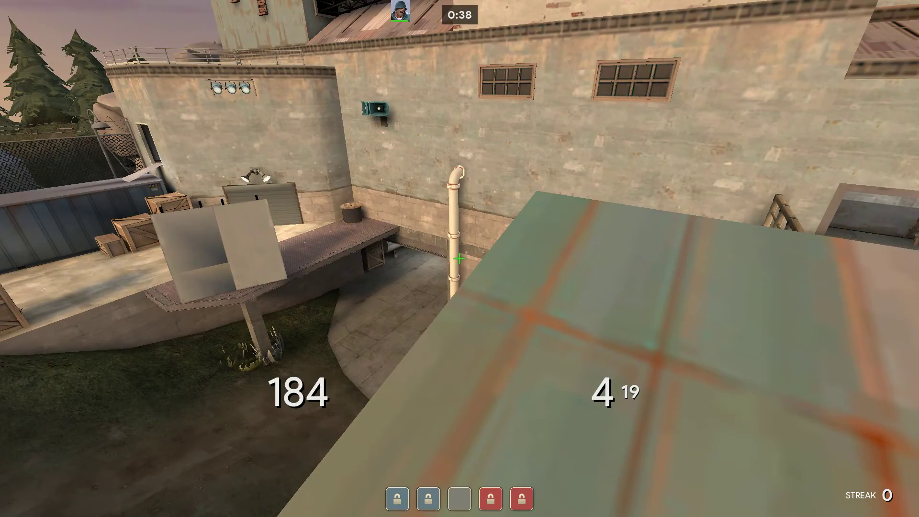
key(w)
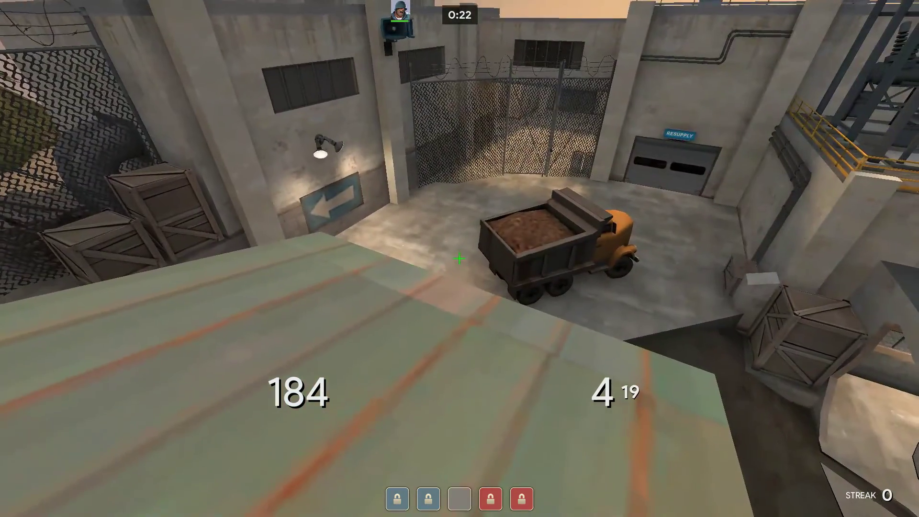
key(Tab)
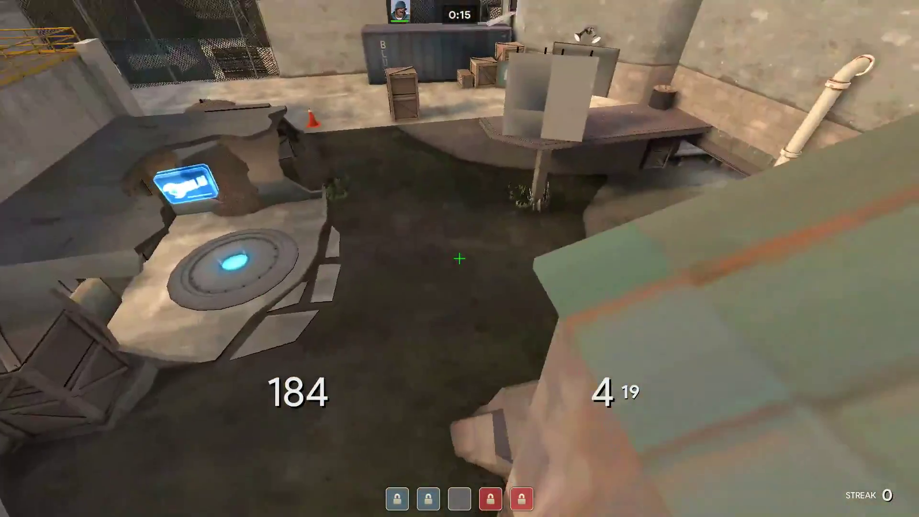
click(460, 259)
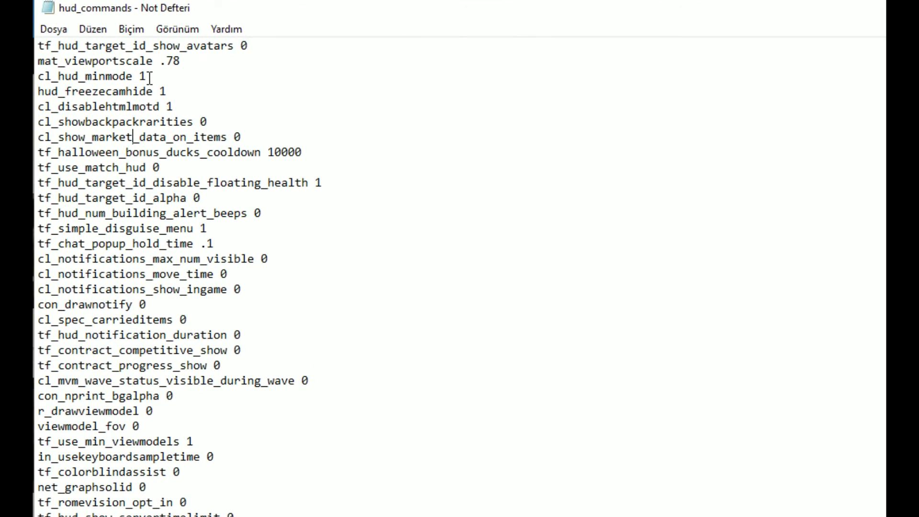
Highlight the cl_hud_minmode line in the hud_commands file in Notepad and set its value to 0
drag(154, 78, 38, 77)
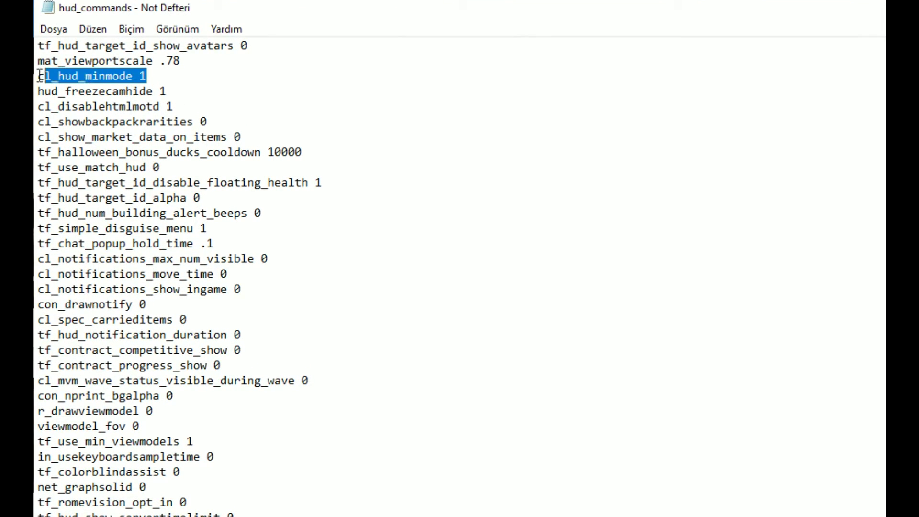
click(152, 77)
key(BackSpace)
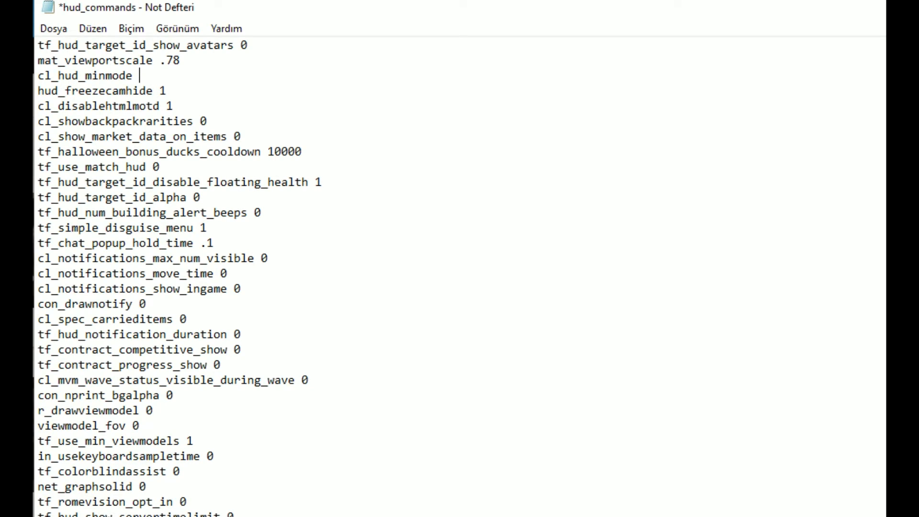
text(1)
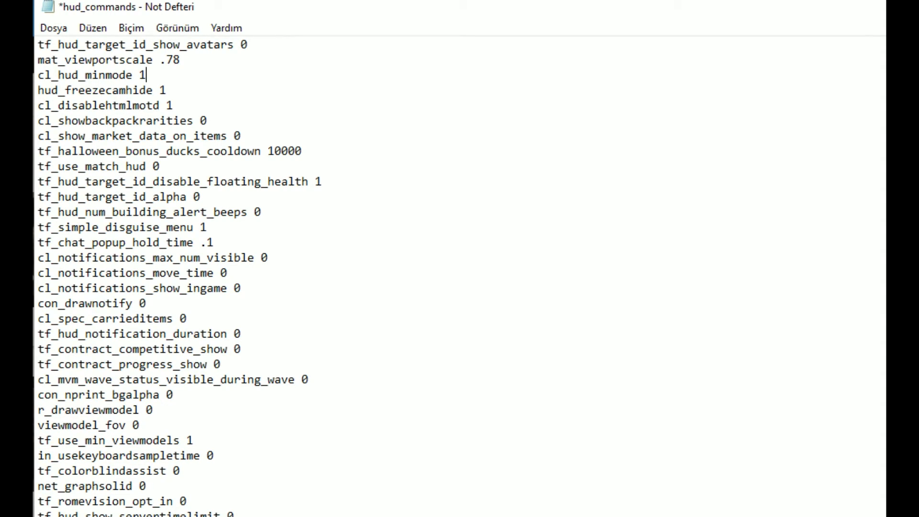
key(BackSpace)
text(0)
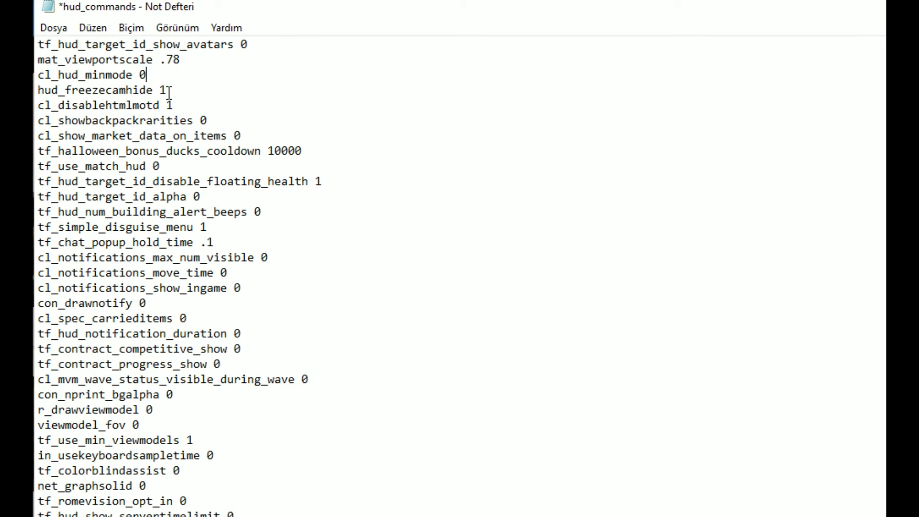
Highlight the hud_freezecamhide line and re-enter its value as 1
click(168, 90)
drag(166, 90, 37, 90)
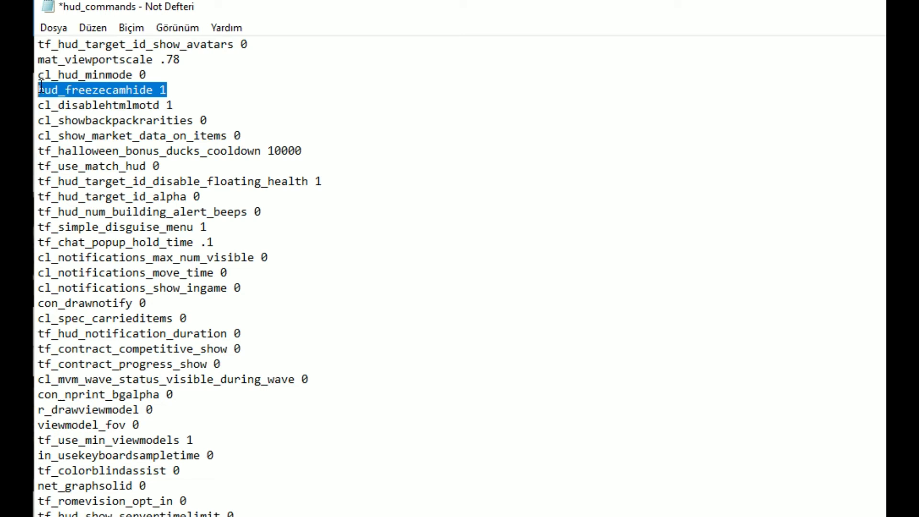
click(175, 92)
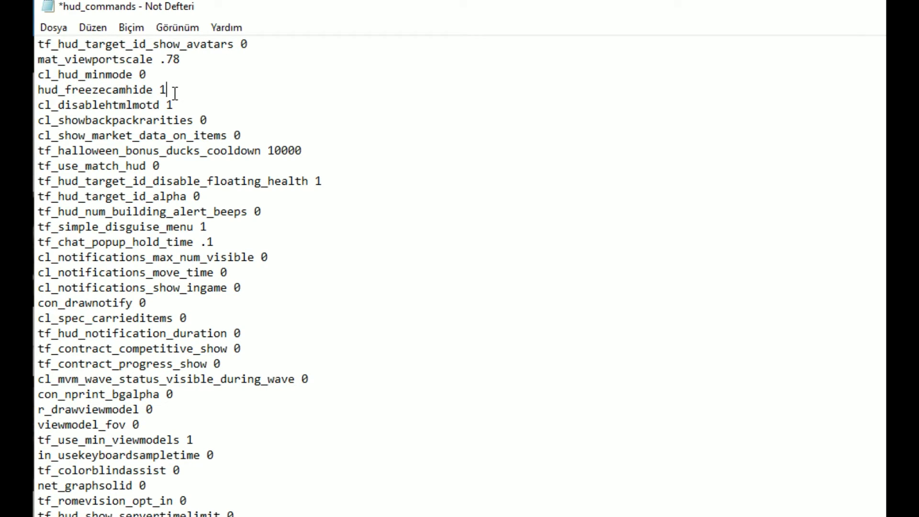
key(BackSpace)
text(1)
key(BackSpace)
text(1)
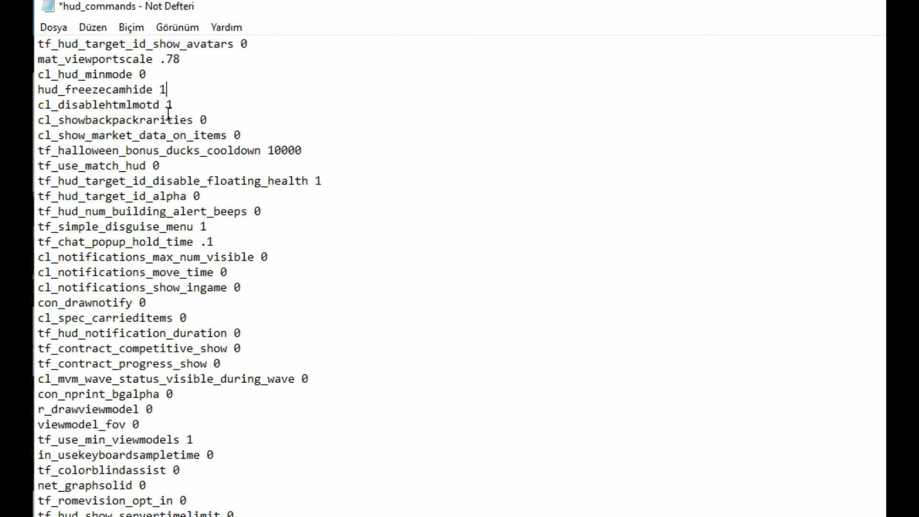
Highlight the cl_disablehtmlmotd line, and set tf_use_match_hud to 1
drag(179, 105, 35, 106)
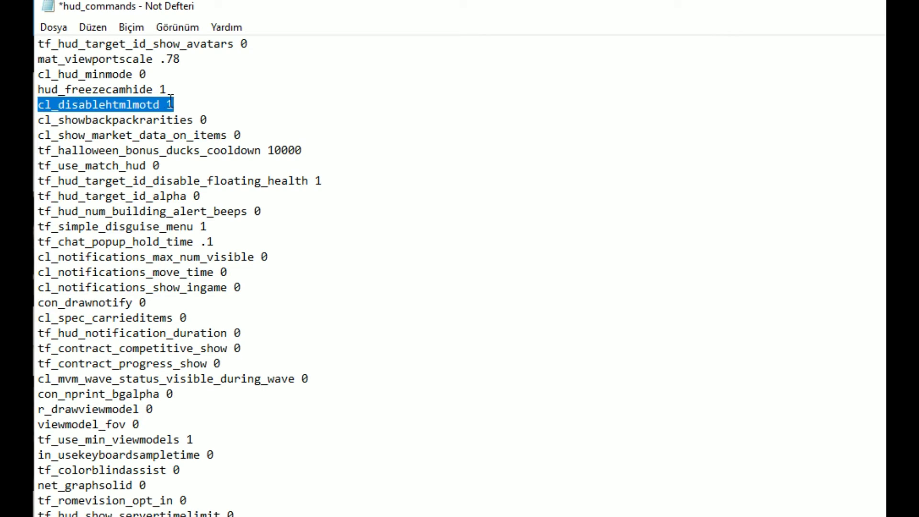
drag(180, 106, 36, 105)
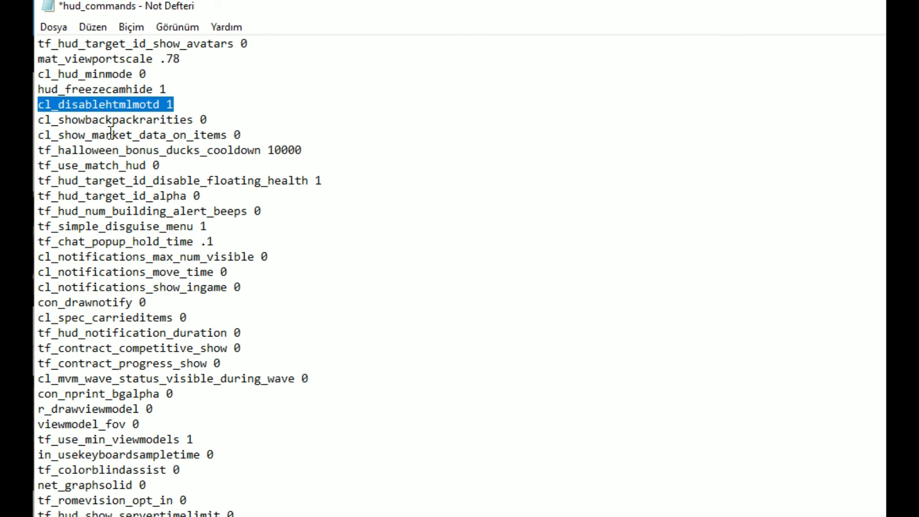
drag(160, 166, 36, 167)
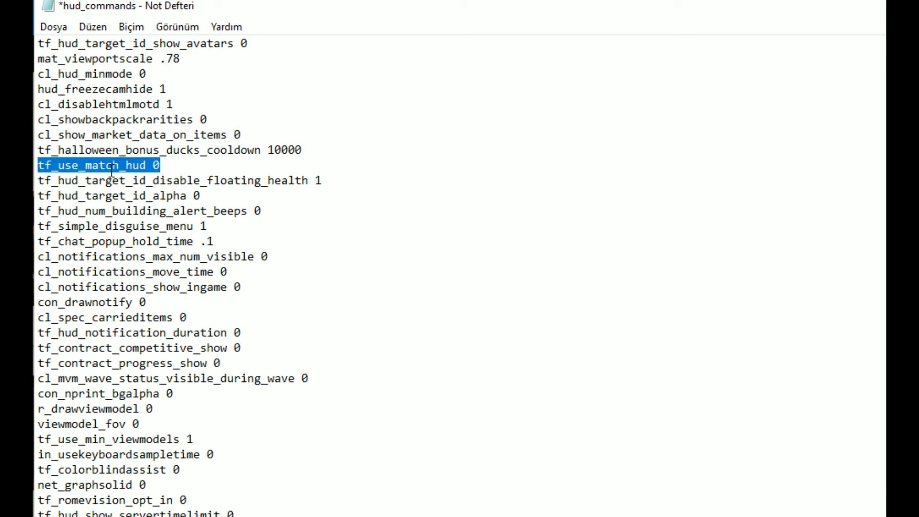
click(170, 169)
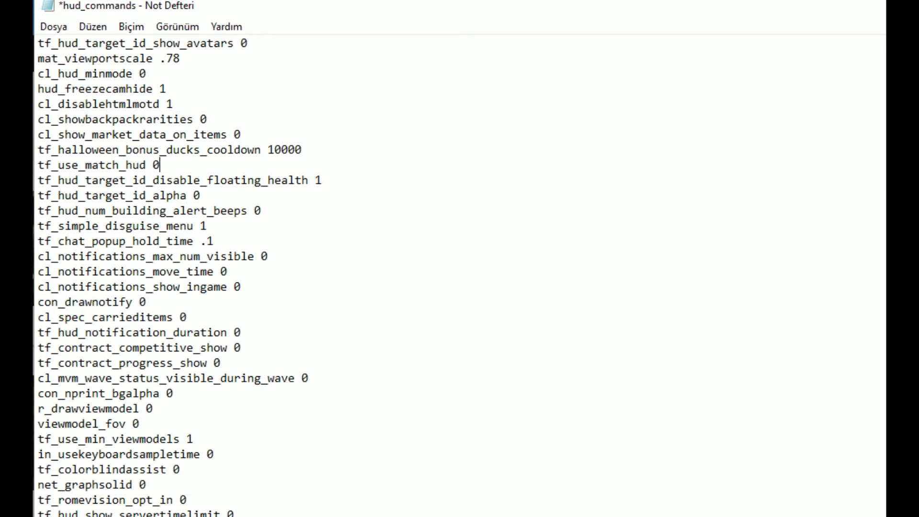
key(BackSpace)
text(1)
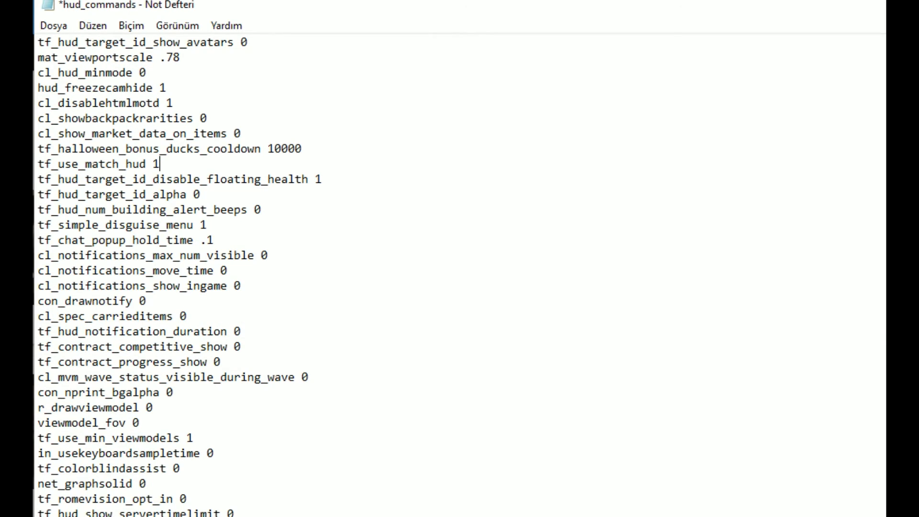
key(BackSpace)
text(1)
Highlight the tf_hud_target_id_disable_floating_health line and the word "alpha" in tf_hud_target_id_alpha
drag(216, 194, 38, 179)
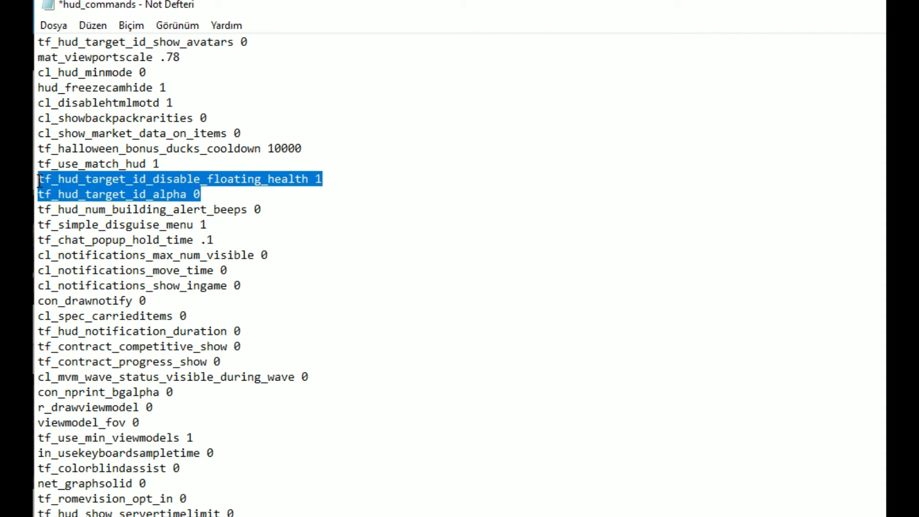
drag(324, 179, 38, 179)
click(339, 180)
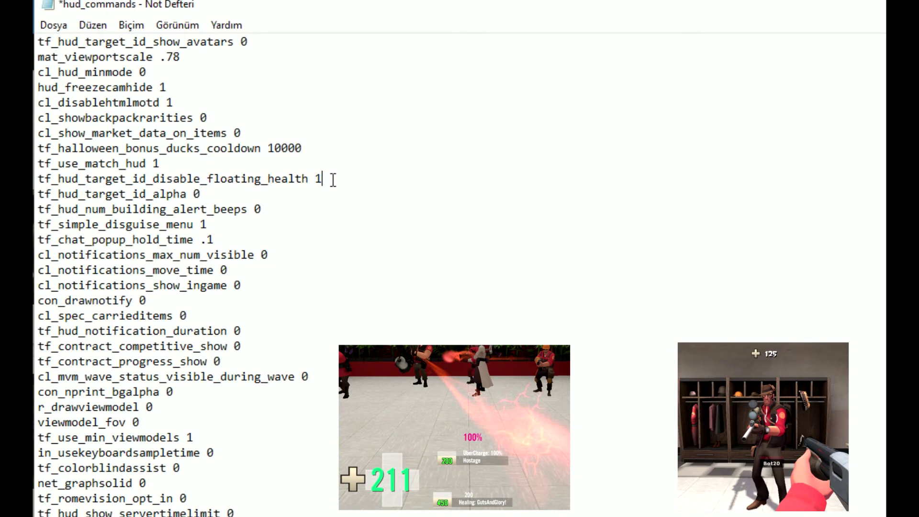
drag(352, 188, 318, 174)
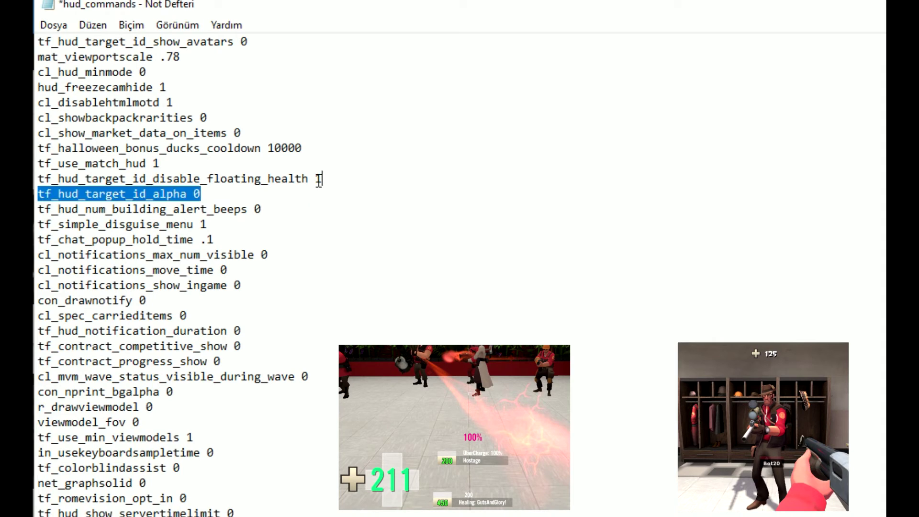
click(336, 180)
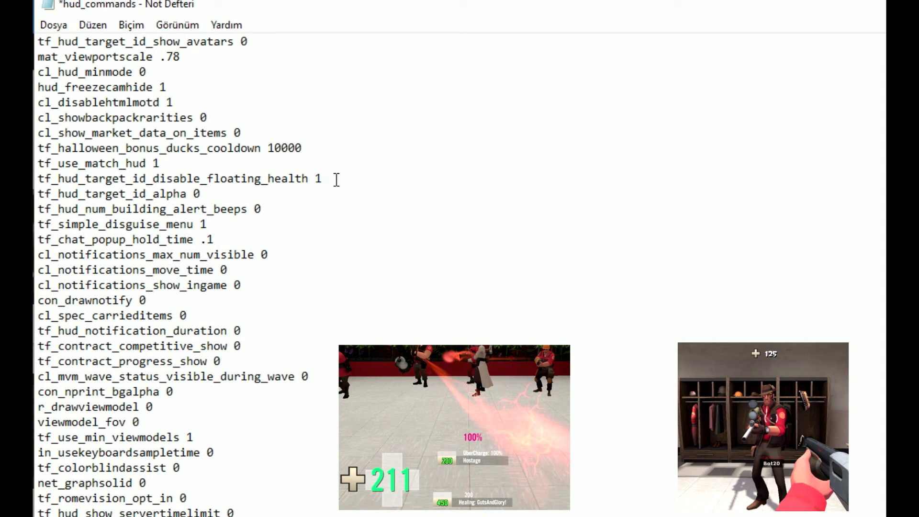
key(BackSpace)
drag(187, 194, 154, 195)
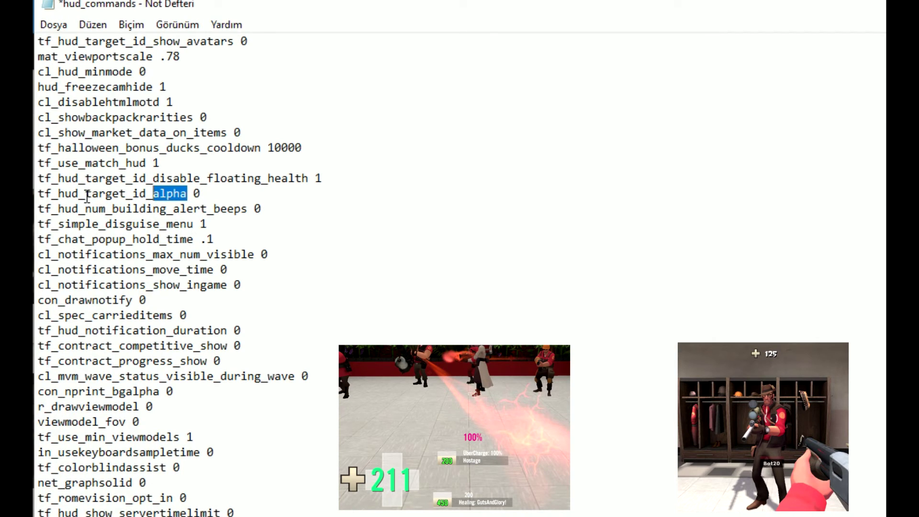
Highlight the target_id and alpha parts of the tf_hud_target_id_alpha line, and set its value to 255
drag(85, 195, 147, 195)
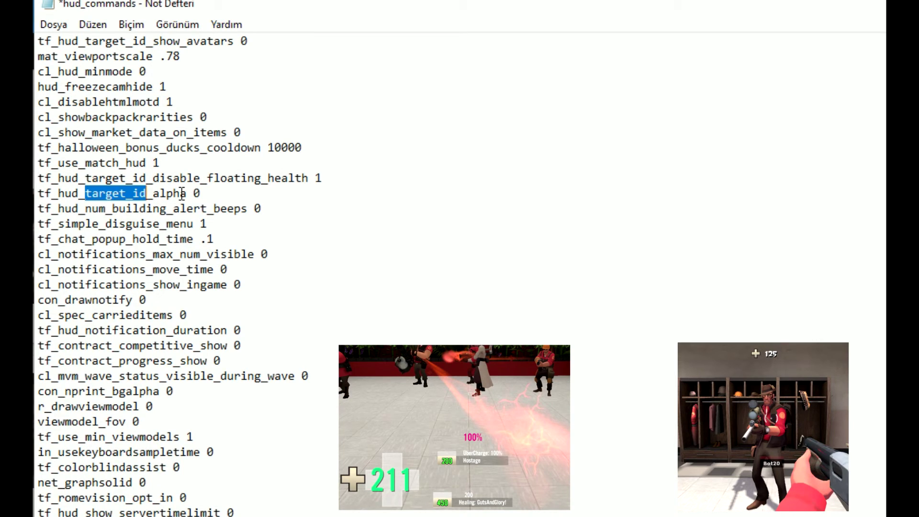
click(205, 194)
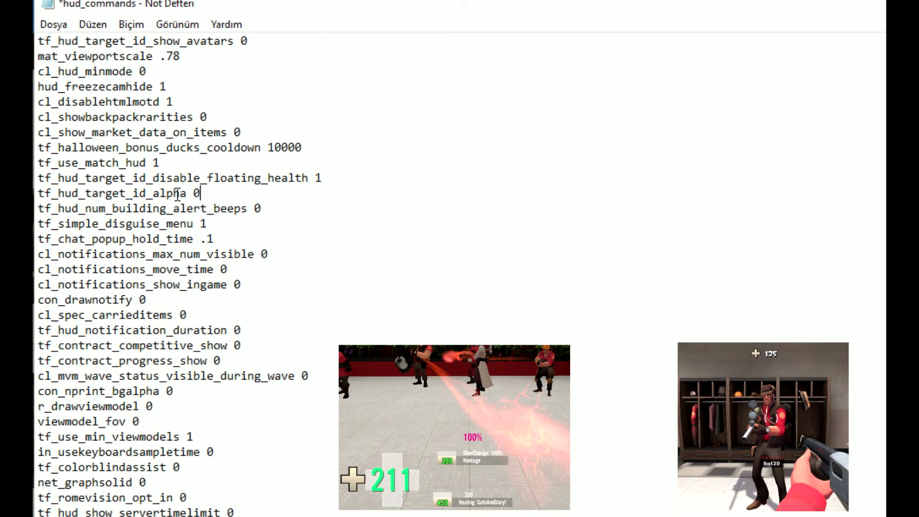
drag(153, 193, 190, 198)
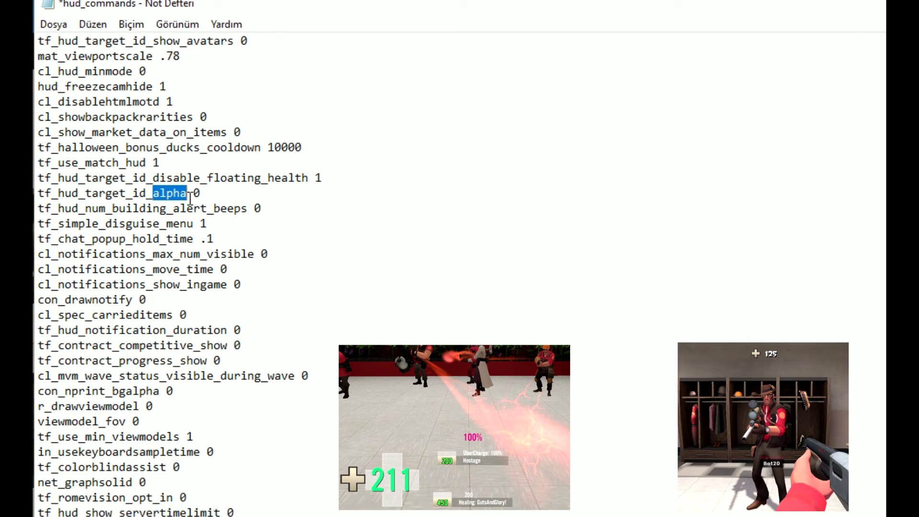
click(203, 196)
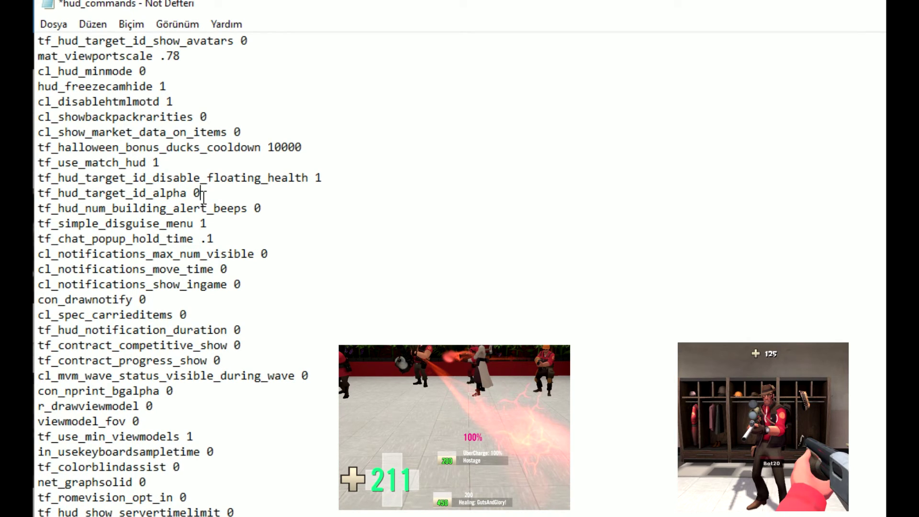
key(BackSpace)
text(255)
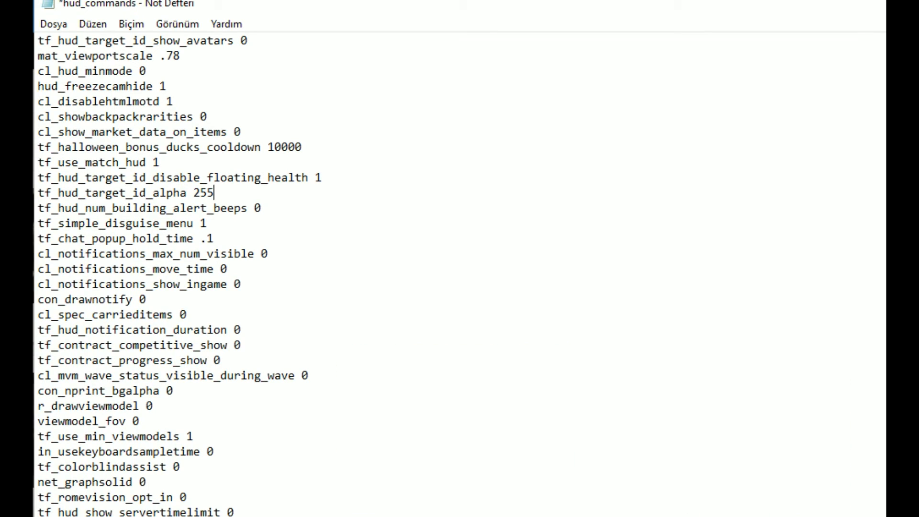
Try 130 as the value of tf_hud_target_id_alpha
key(BackSpace)
key(BackSpace)
key(BackSpace)
text(13)
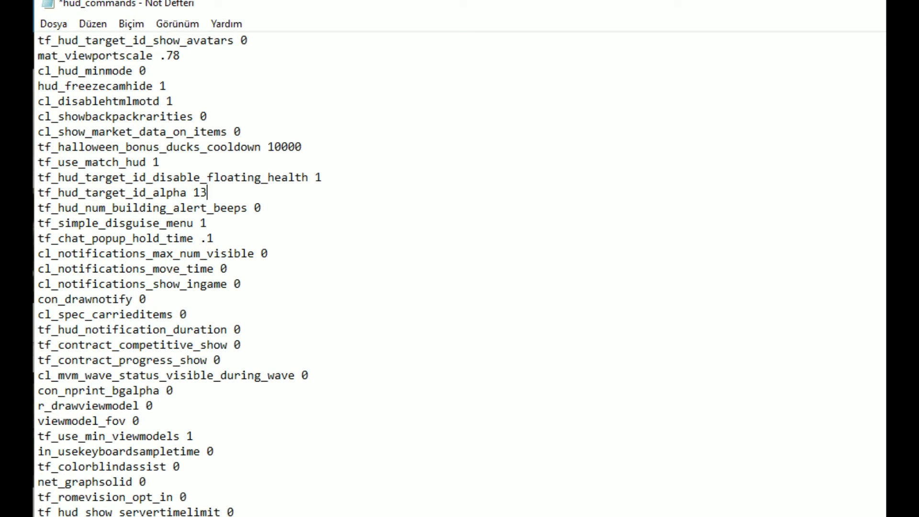
text(0)
Set the tf_hud_target_id_alpha value to 200
key(BackSpace)
key(BackSpace)
key(BackSpace)
text(25)
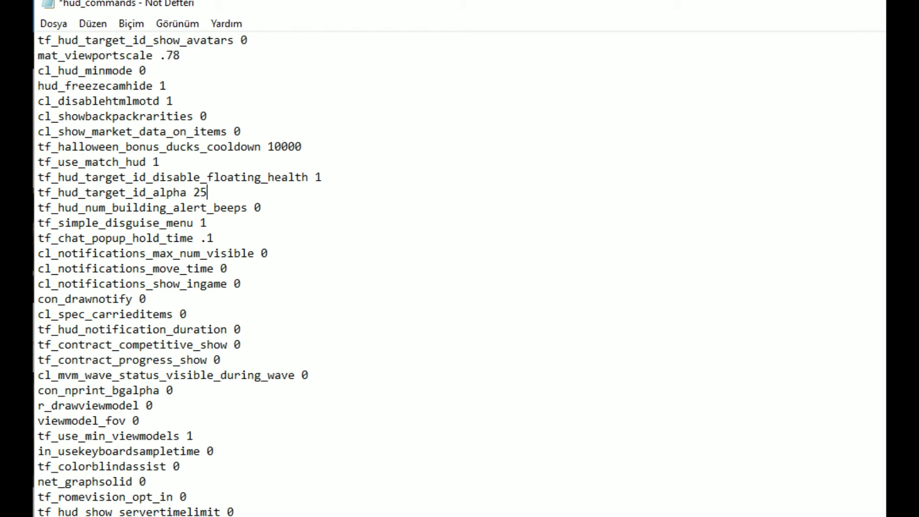
key(BackSpace)
text(00)
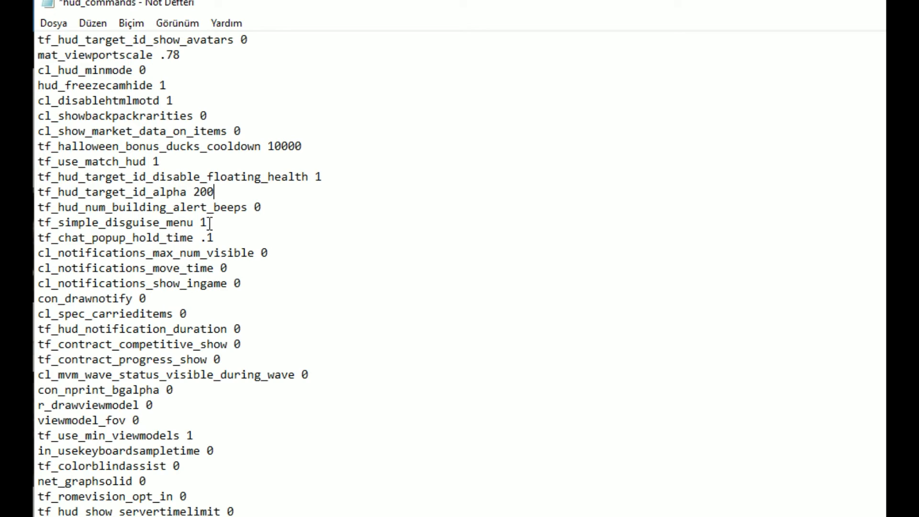
Highlight the tf_simple_disguise_menu line and re-enter its value as 1
drag(209, 224, 40, 224)
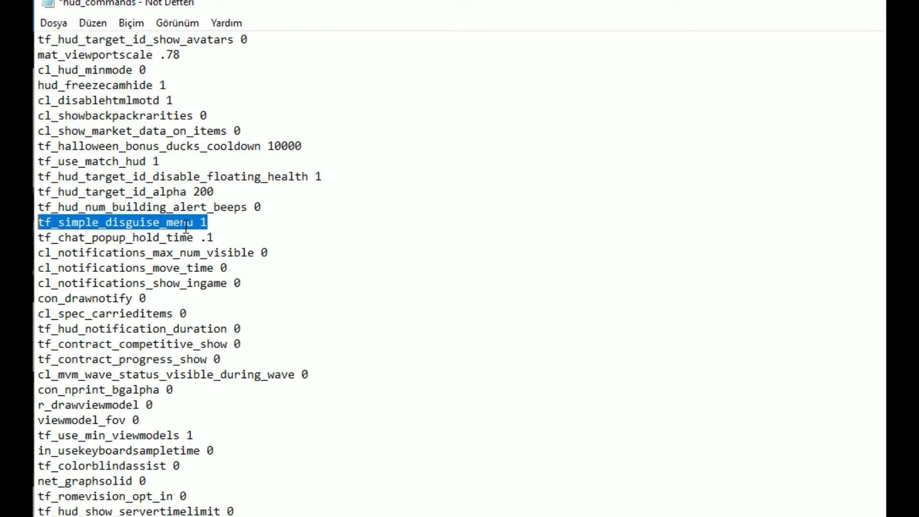
click(211, 224)
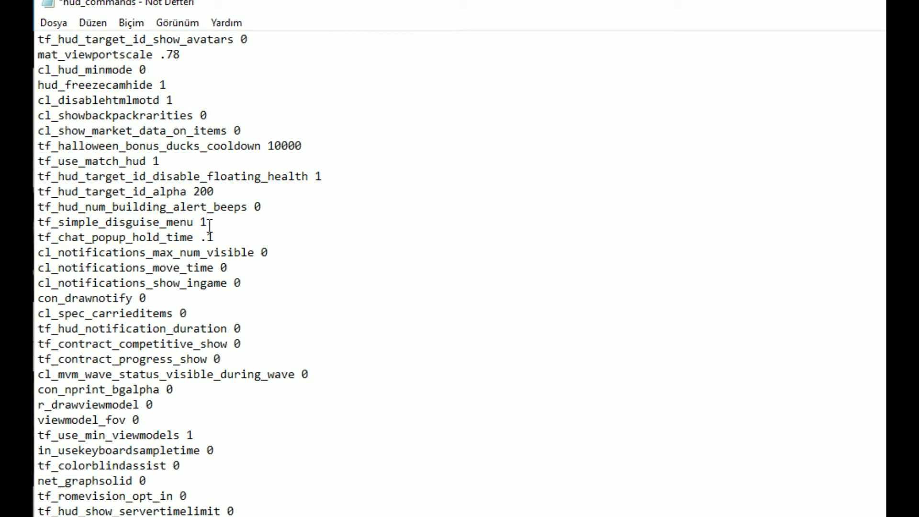
key(BackSpace)
text(1)
Highlight the tf_chat_popup_hold_time line, the three cl_notifications lines and the con_drawnotify line in turn
drag(218, 238, 39, 237)
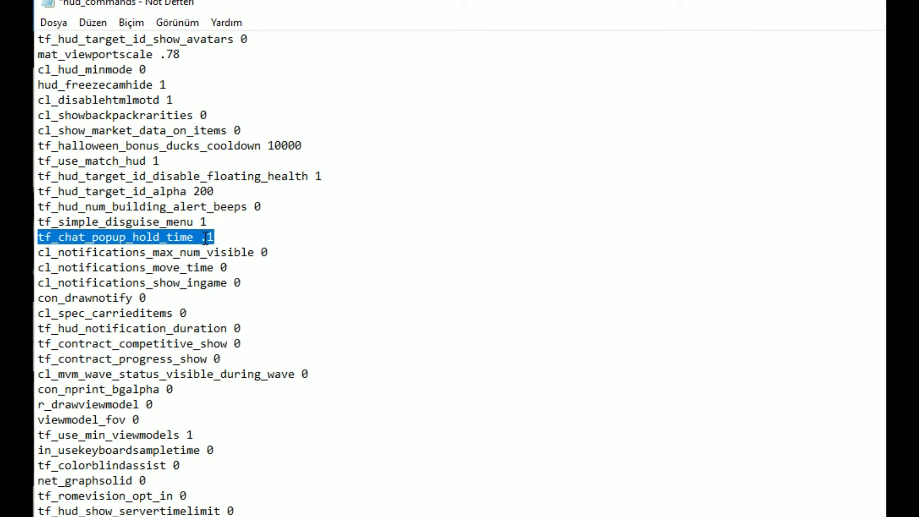
click(220, 238)
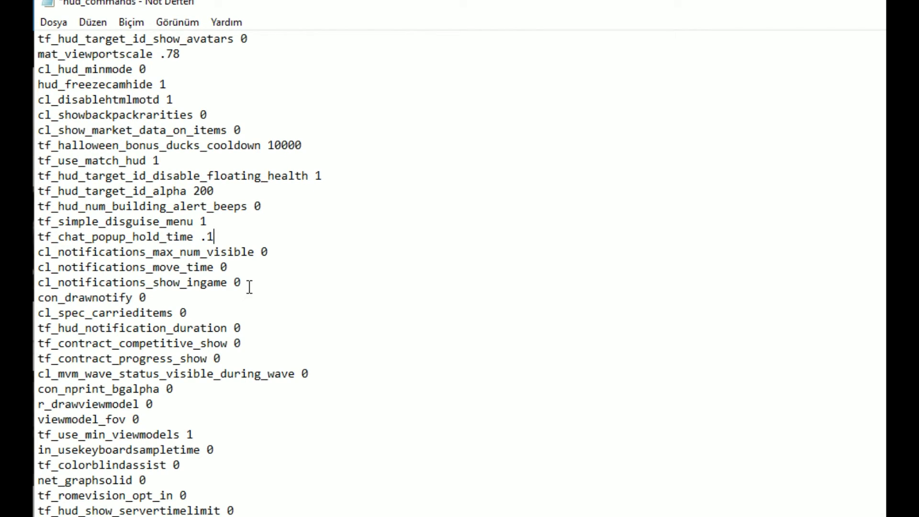
drag(249, 287, 39, 251)
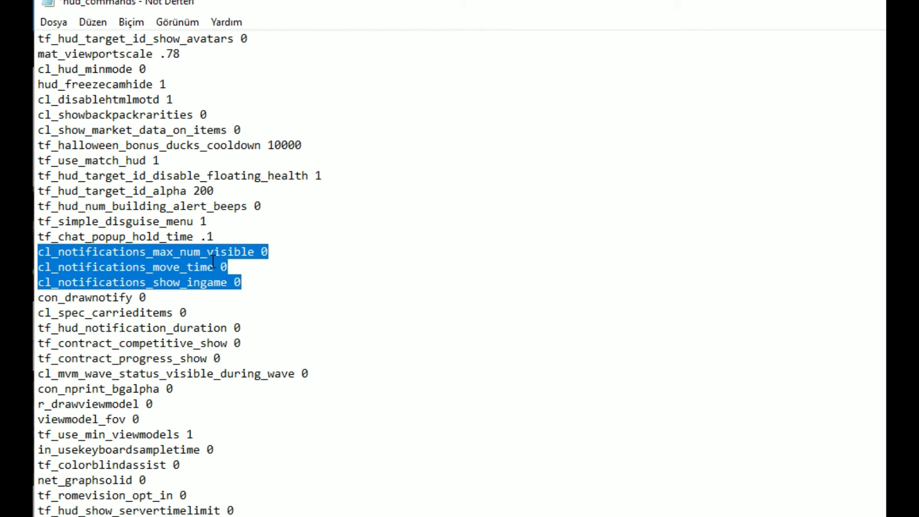
click(150, 297)
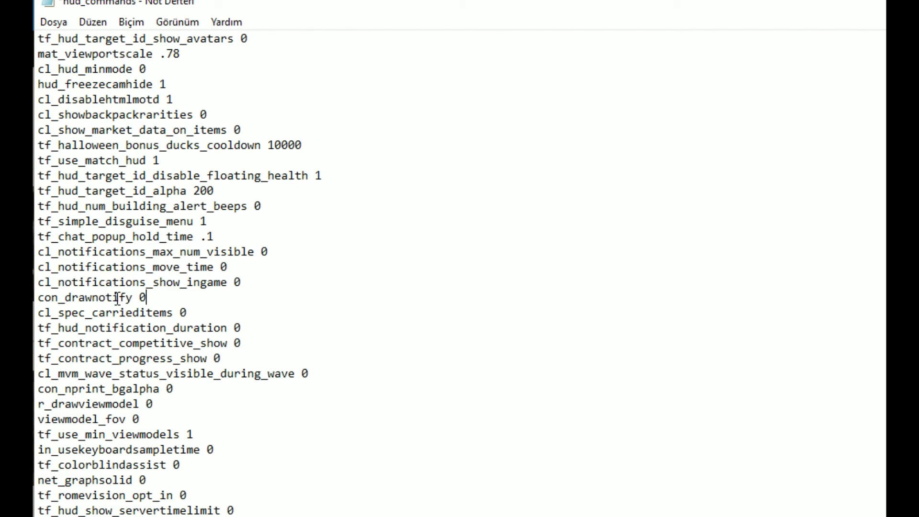
drag(146, 298, 37, 298)
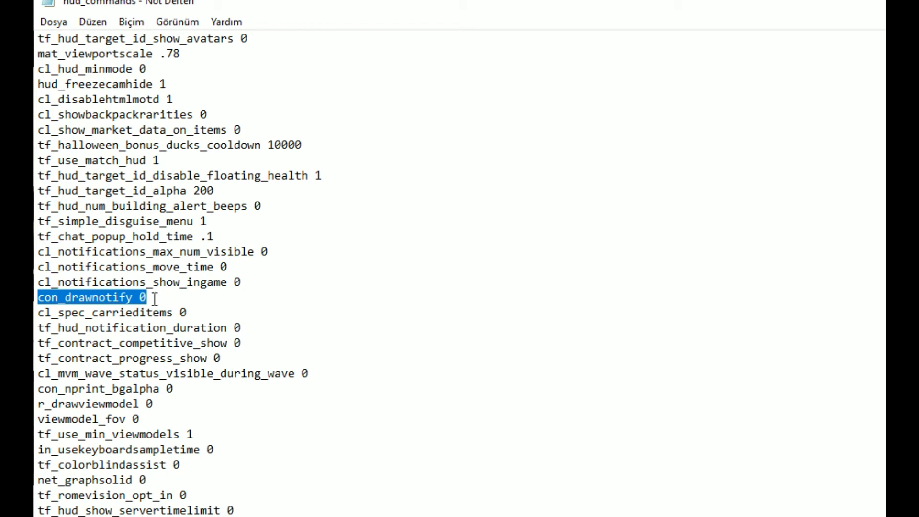
click(181, 312)
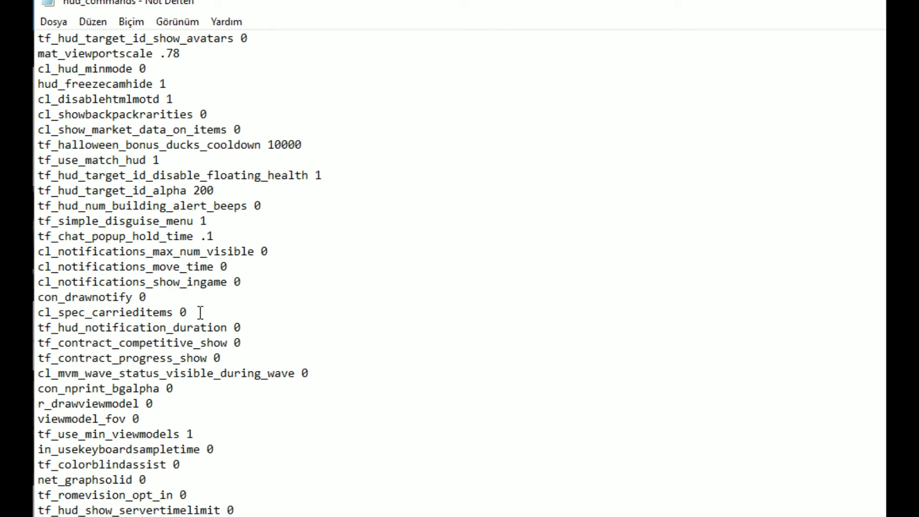
Highlight the cl_spec_carrieditems line and re-enter its value as 0
drag(199, 311, 37, 313)
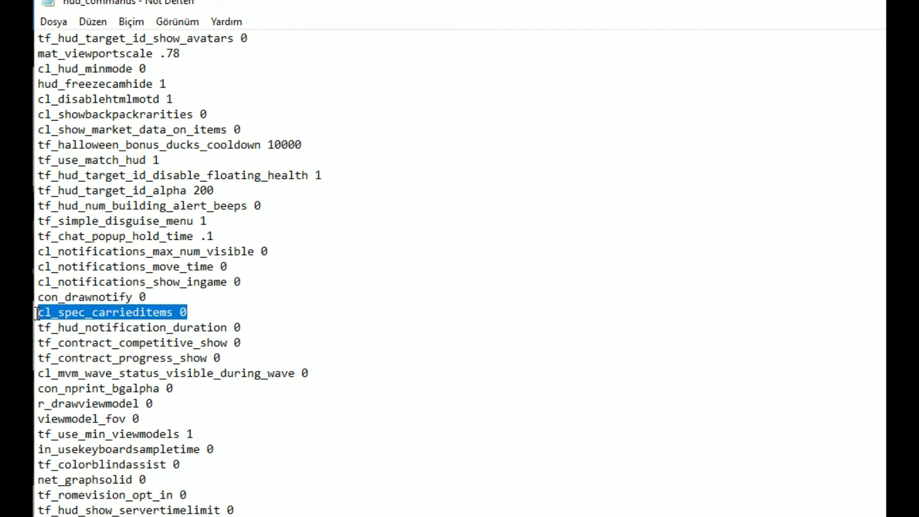
click(197, 313)
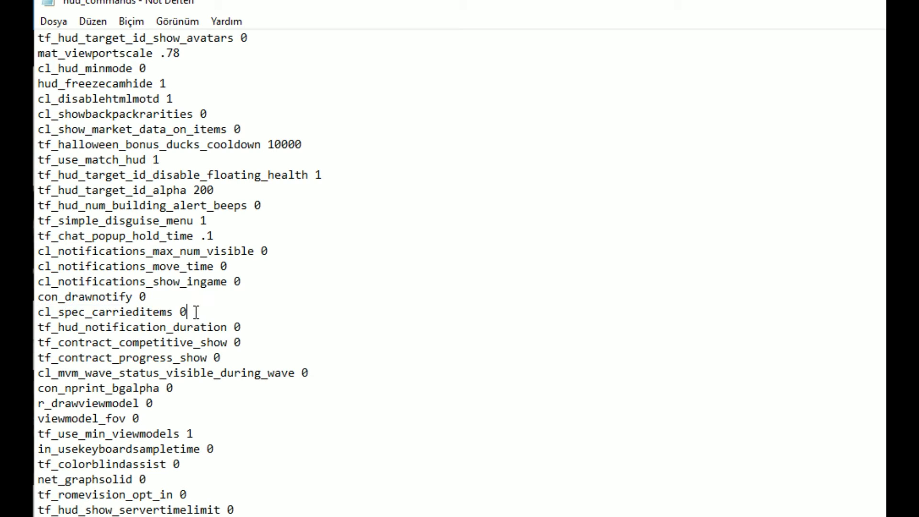
key(BackSpace)
text(0)
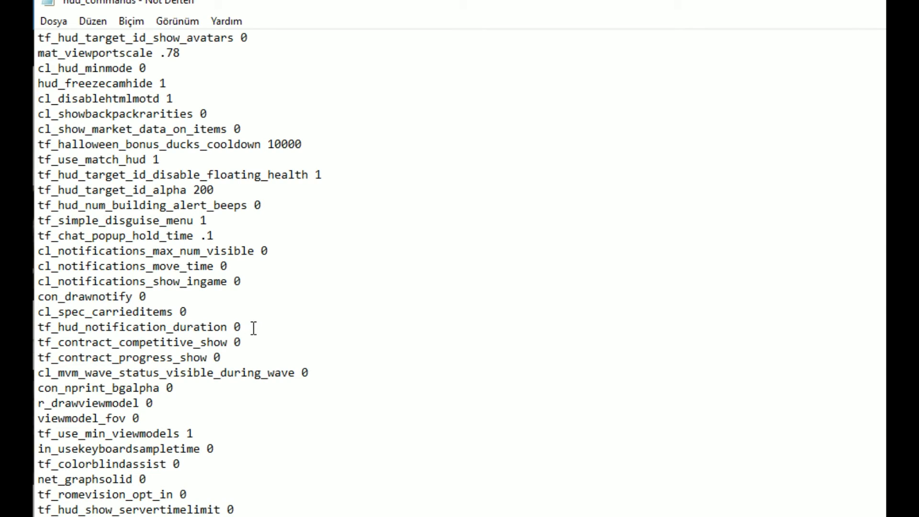
Highlight the tf_hud_notification_duration, tf_contract_competitive_show and tf_contract_progress_show lines, individually and as one block
drag(252, 327, 38, 327)
drag(252, 343, 40, 343)
drag(225, 358, 39, 357)
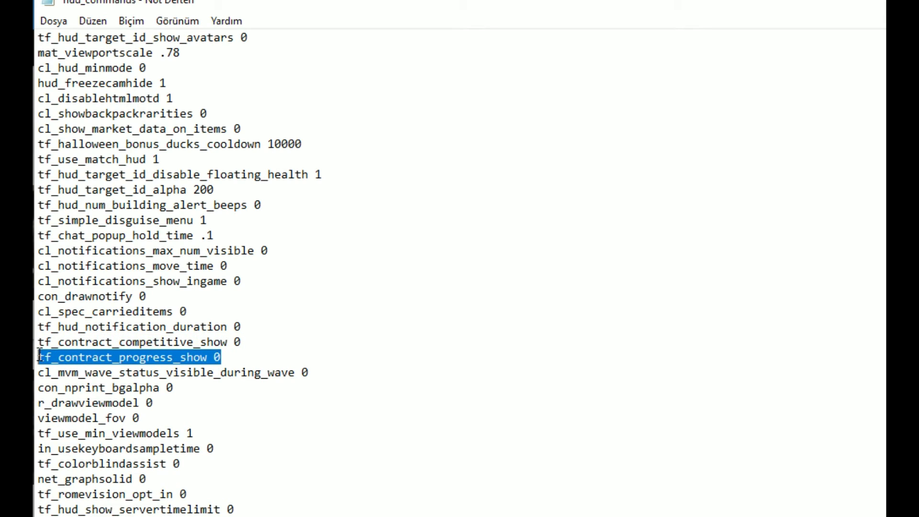
click(232, 358)
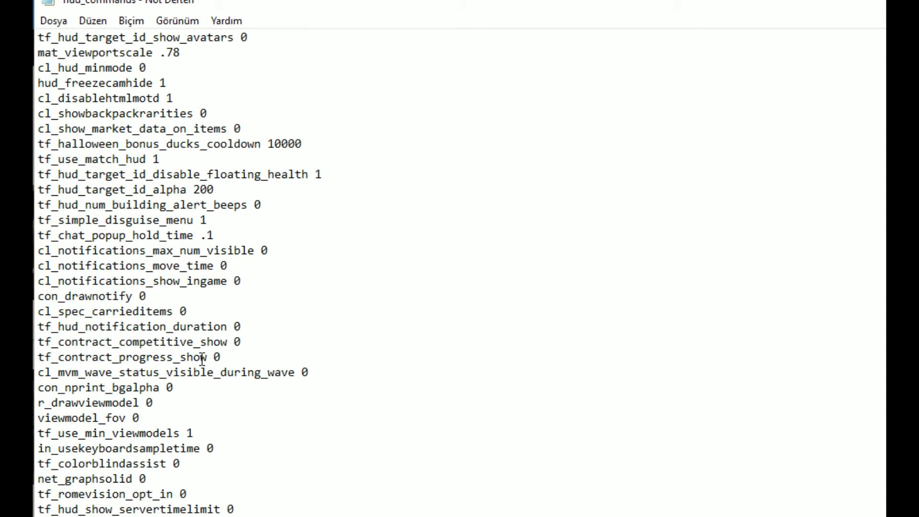
drag(223, 358, 39, 327)
click(221, 356)
Highlight the cl_mvm_wave_status_visible_during_wave line and the con_nprint_bgalpha line
drag(318, 373, 38, 375)
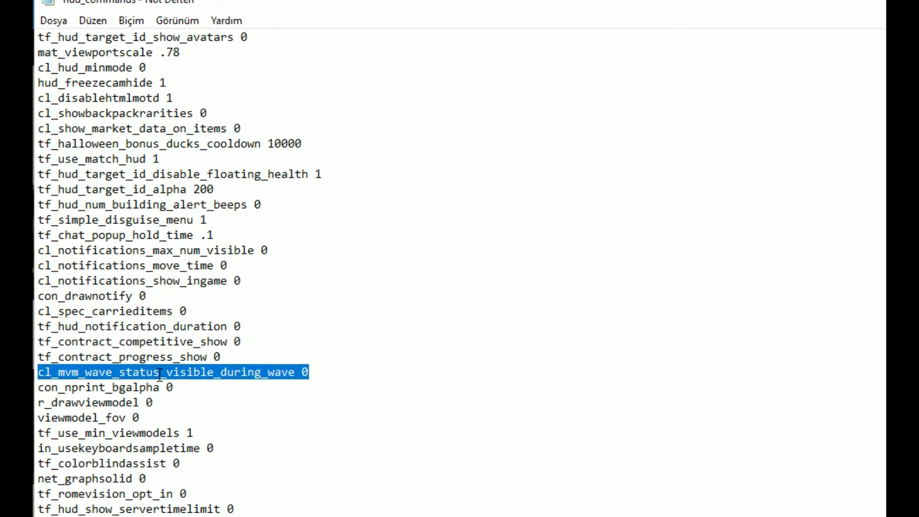
click(318, 375)
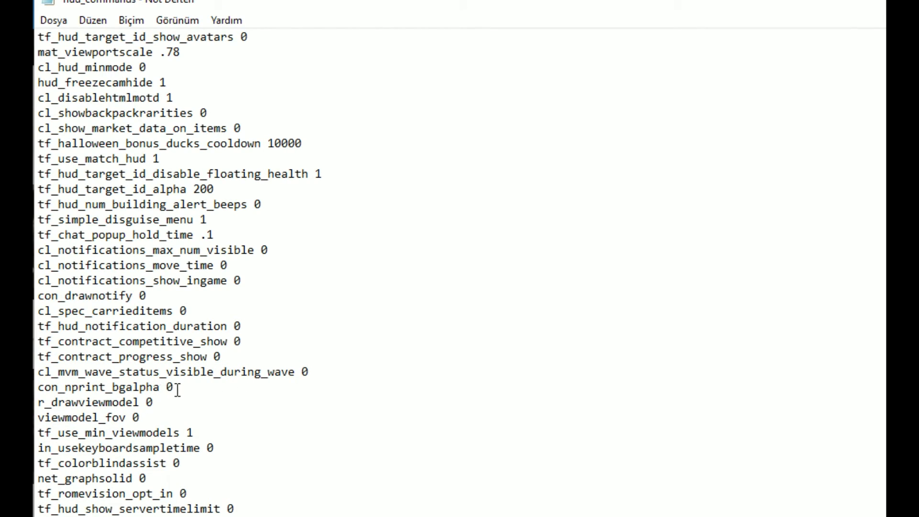
drag(175, 387, 45, 383)
click(106, 405)
Highlight the r_drawviewmodel line and set its value to 1
drag(167, 386, 39, 404)
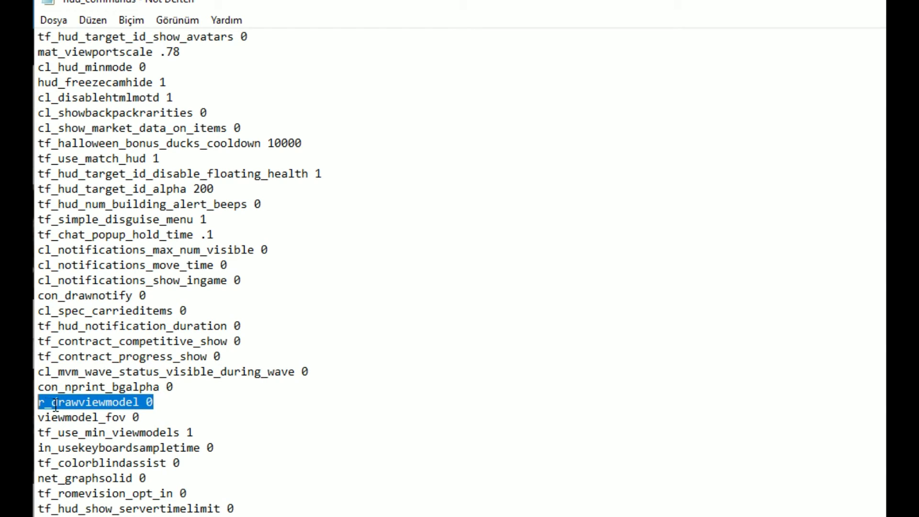
click(161, 406)
key(BackSpace)
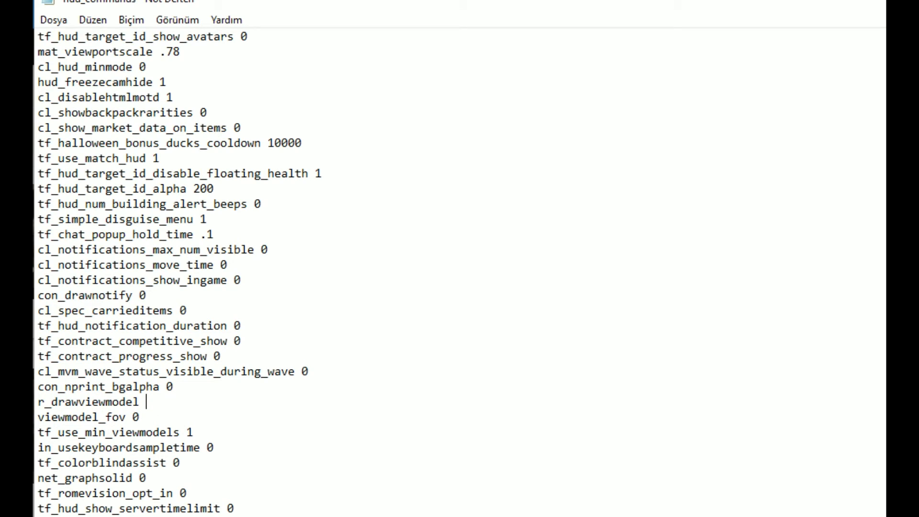
text(1)
key(BackSpace)
text(0)
key(BackSpace)
text(1)
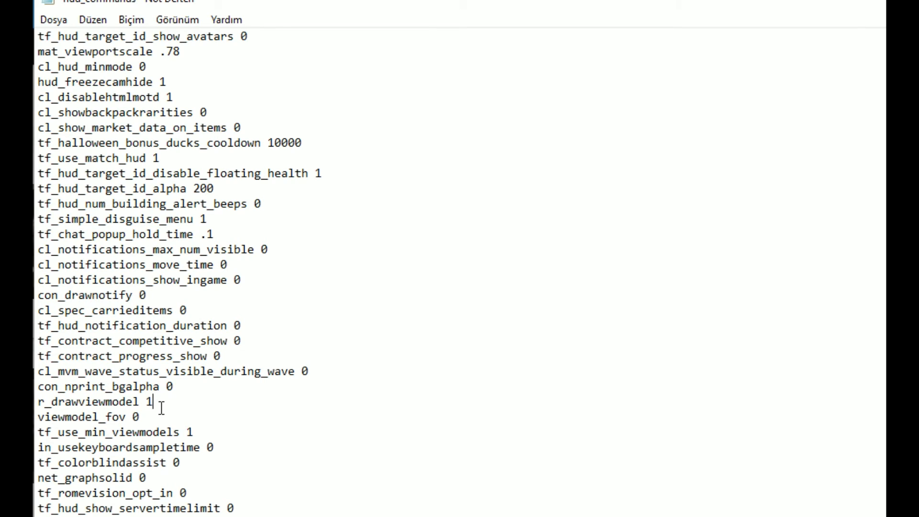
Try 70 and 110 as values for viewmodel_fov
click(144, 418)
key(BackSpace)
text(7)
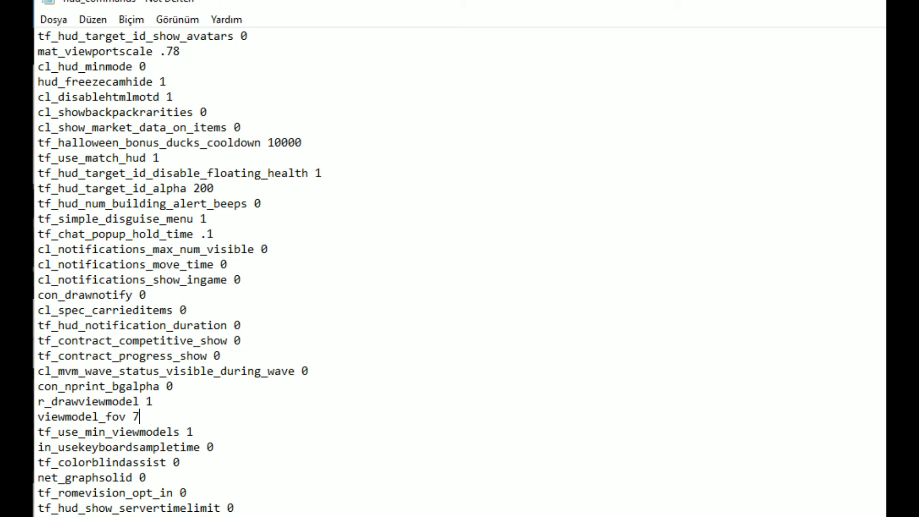
text(0)
key(BackSpace)
key(BackSpace)
text(11)
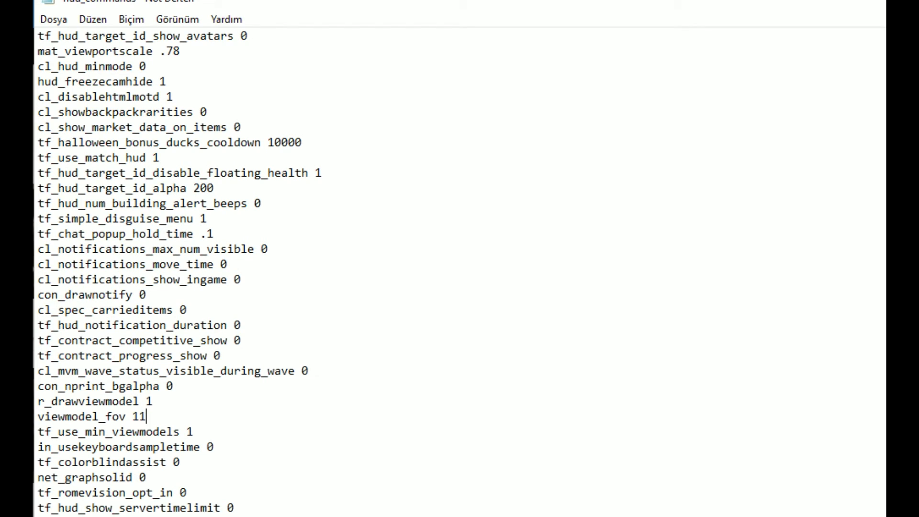
text(0)
Set the viewmodel_fov value to 70
key(BackSpace)
key(BackSpace)
key(BackSpace)
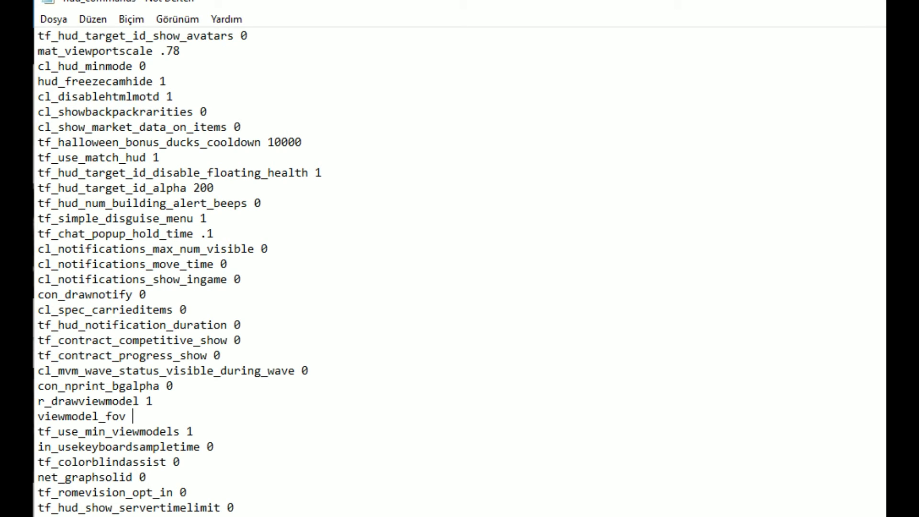
text(70)
Set r_drawviewmodel to 0 and re-enter the viewmodel_fov value as 70
click(166, 404)
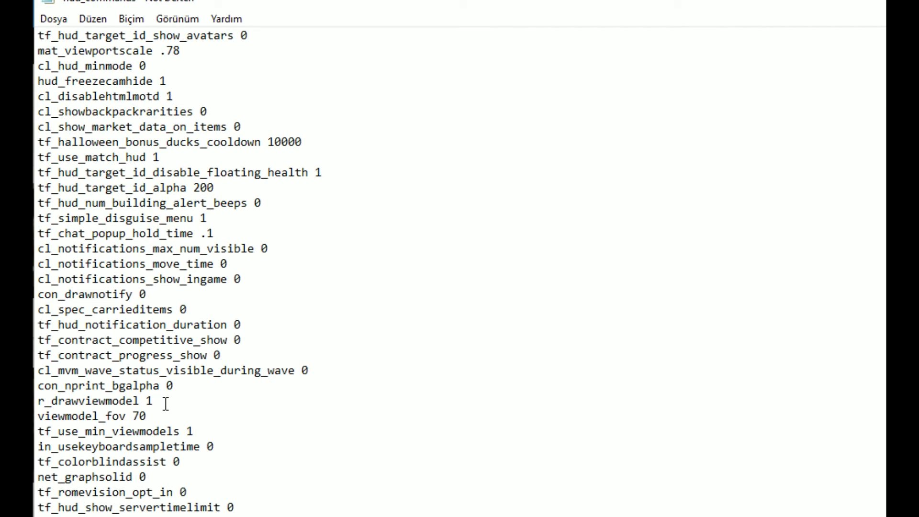
key(BackSpace)
text(0)
double_click(151, 416)
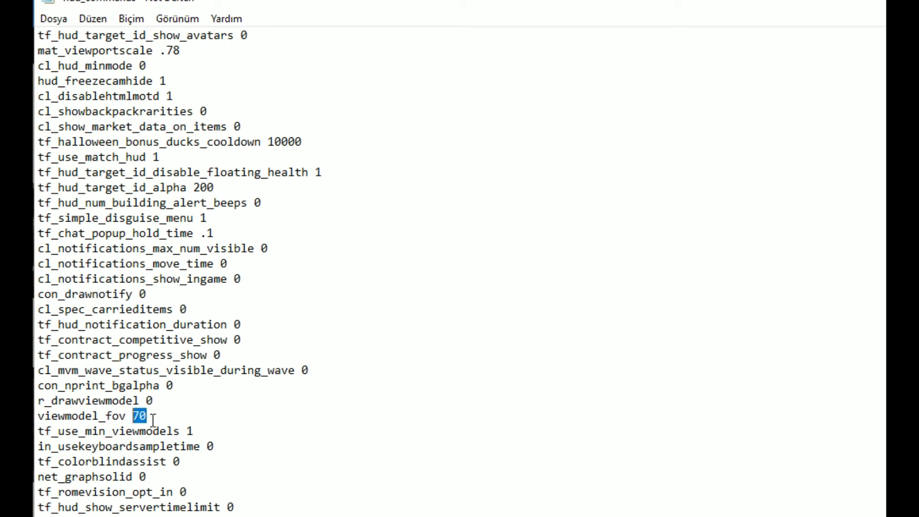
text(70)
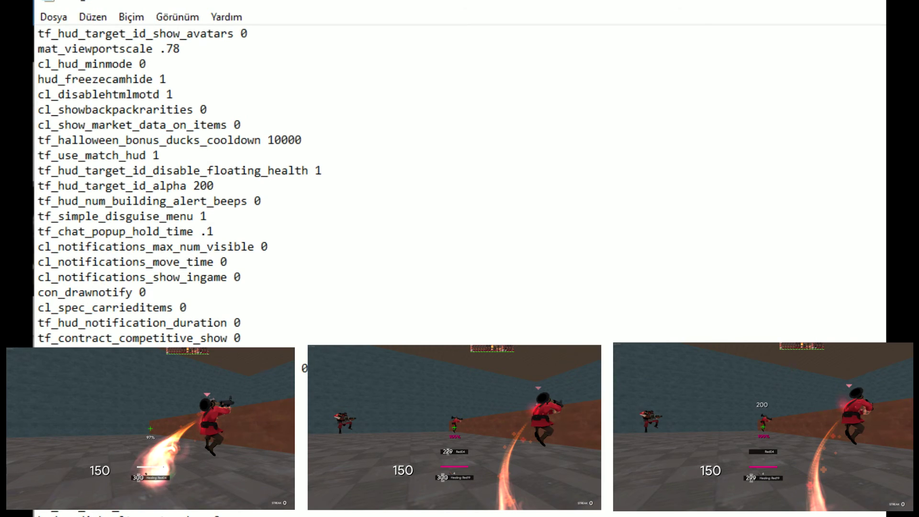
Try 42 as the value of viewmodel_fov
key(BackSpace)
key(BackSpace)
text(4)
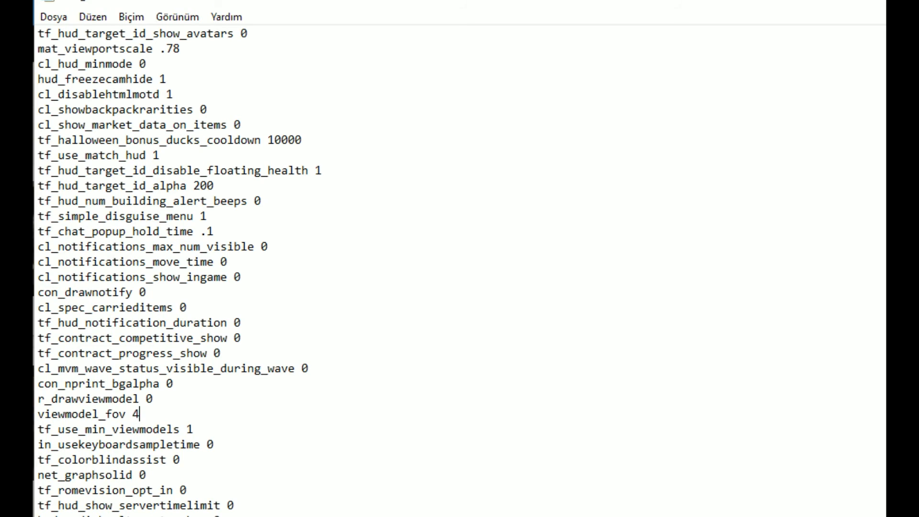
text(2)
Change the viewmodel_fov value back to 70
key(BackSpace)
key(BackSpace)
text(7)
key(BackSpace)
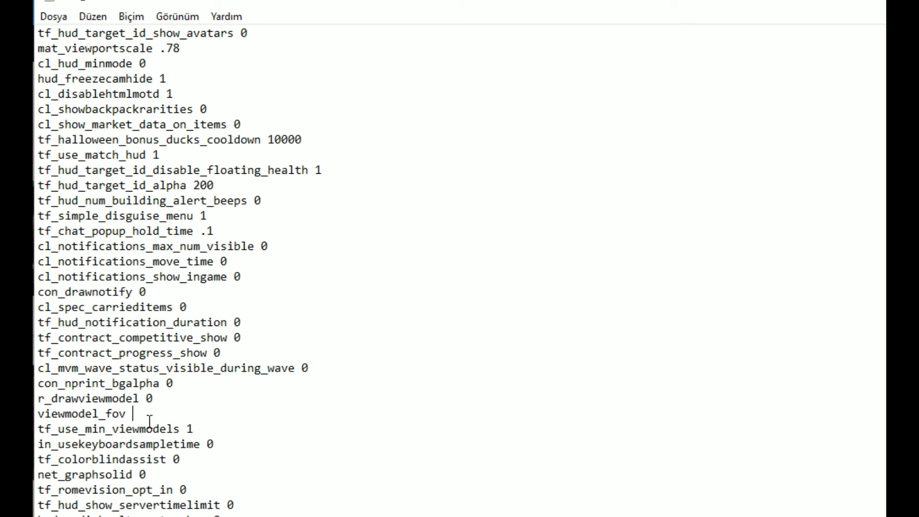
text(70)
Set the viewmodel_fov value to 40
key(BackSpace)
key(BackSpace)
text(4)
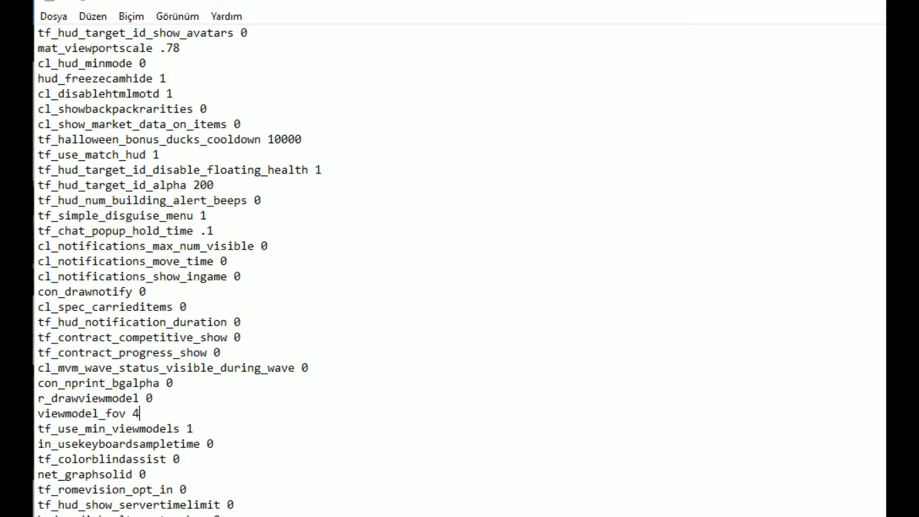
text(0)
Try 0 as the value of tf_use_min_viewmodels and set it back to 1
drag(192, 429, 38, 430)
click(209, 428)
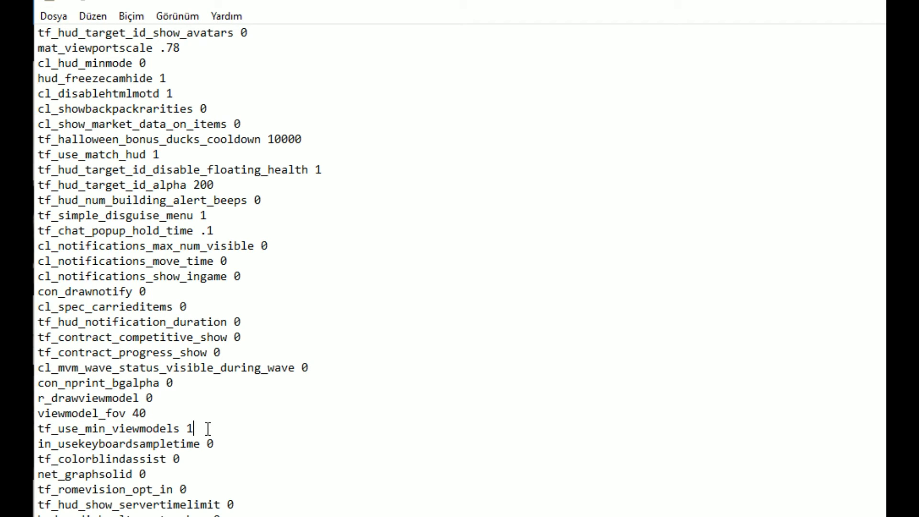
key(BackSpace)
text(0)
key(BackSpace)
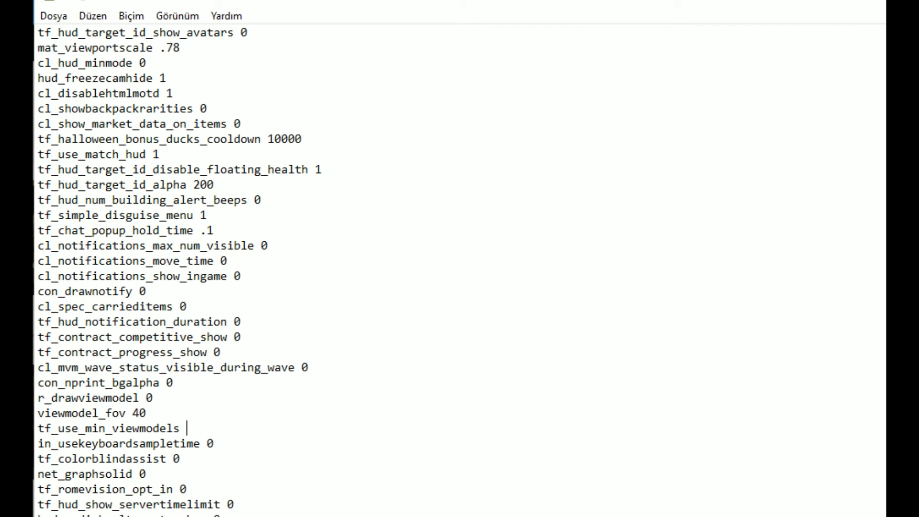
text(1)
Highlight the tf_colorblindassist and net_graphsolid commands in turn to review them
click(180, 458)
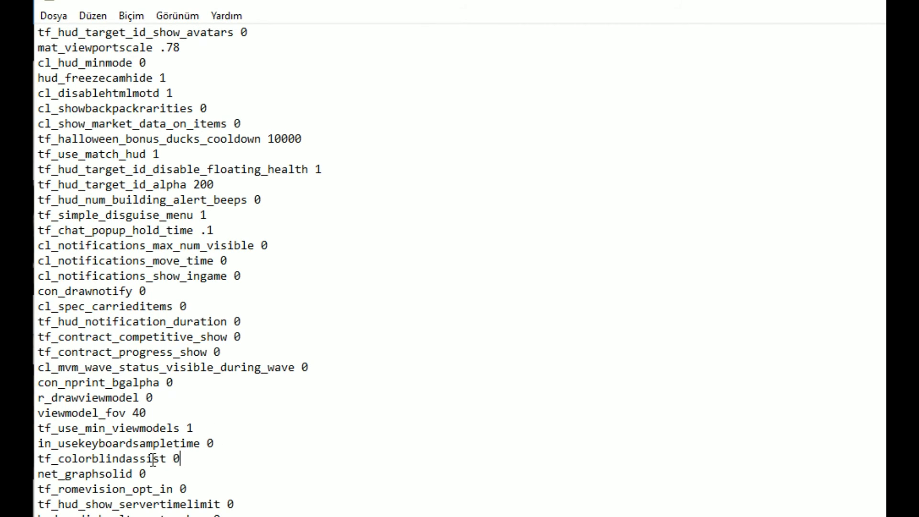
drag(180, 459, 54, 459)
click(152, 443)
drag(147, 474, 52, 474)
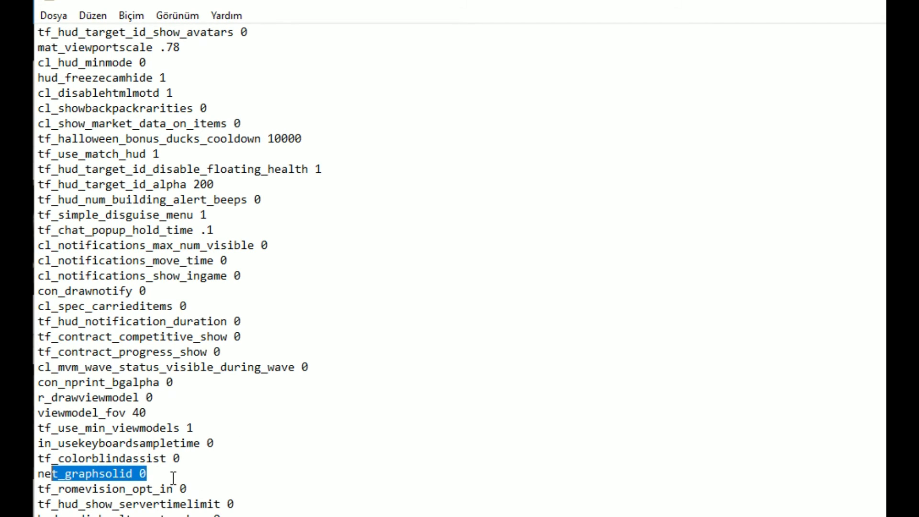
Add the command net_graph 0 on a new line below net_graphsolid
click(174, 477)
key(Return)
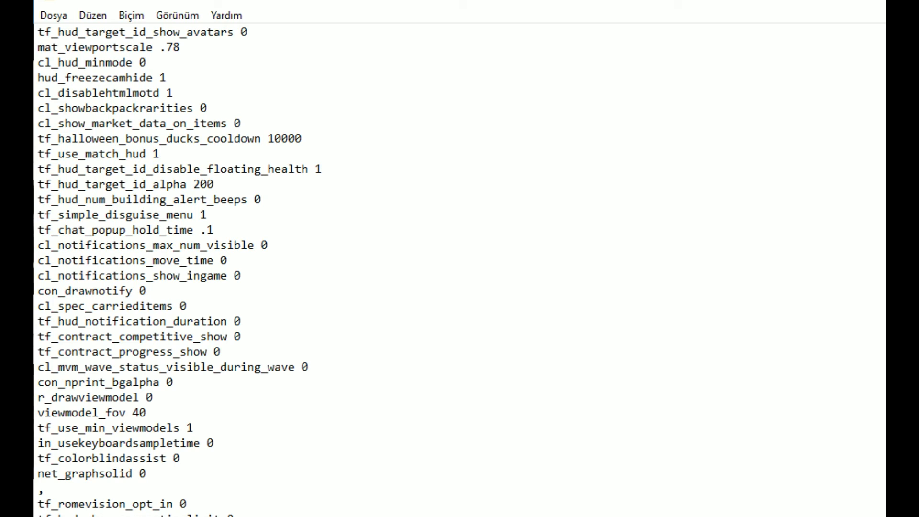
text(net_)
text(graph)
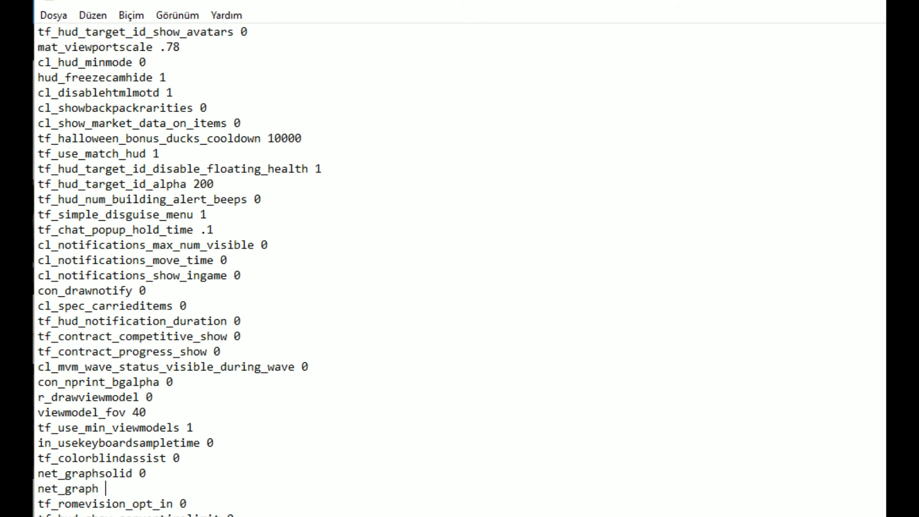
text( 0)
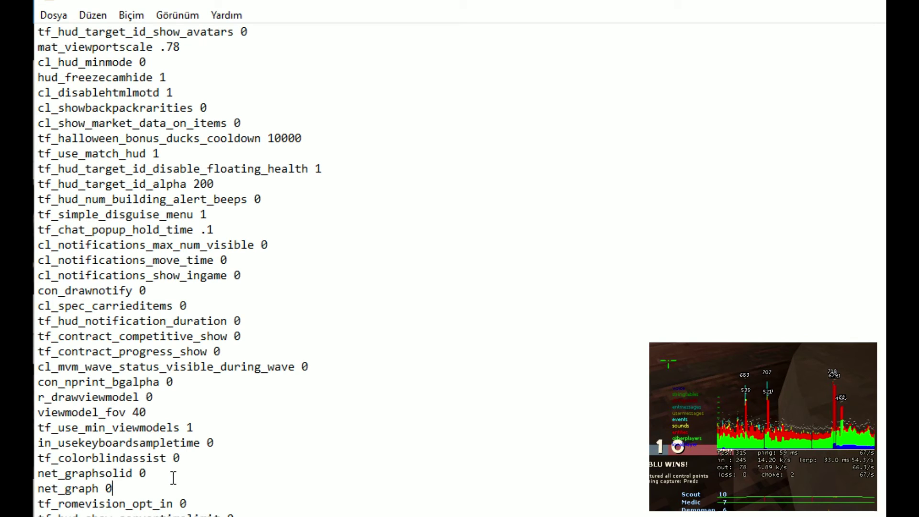
Try 5 and 1 as values of net_graph, setting it back to 0 each time
key(BackSpace)
text(5)
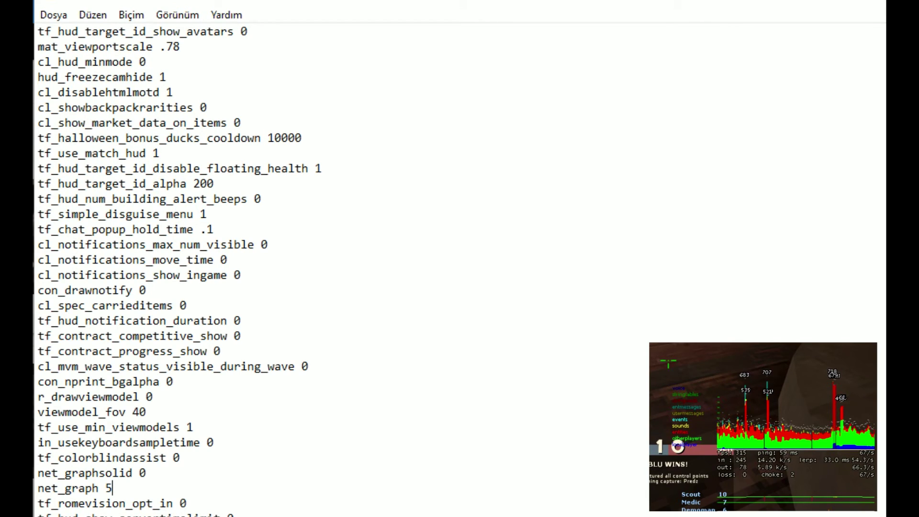
key(BackSpace)
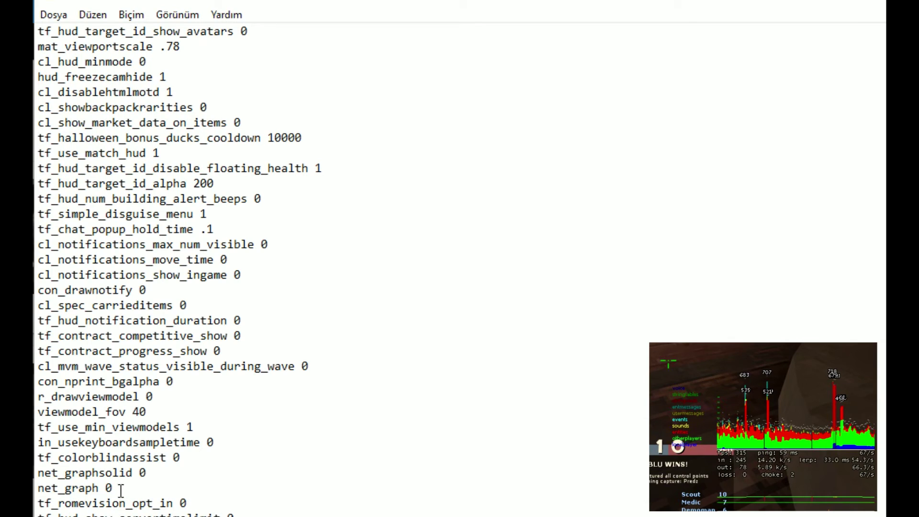
drag(121, 489, 42, 489)
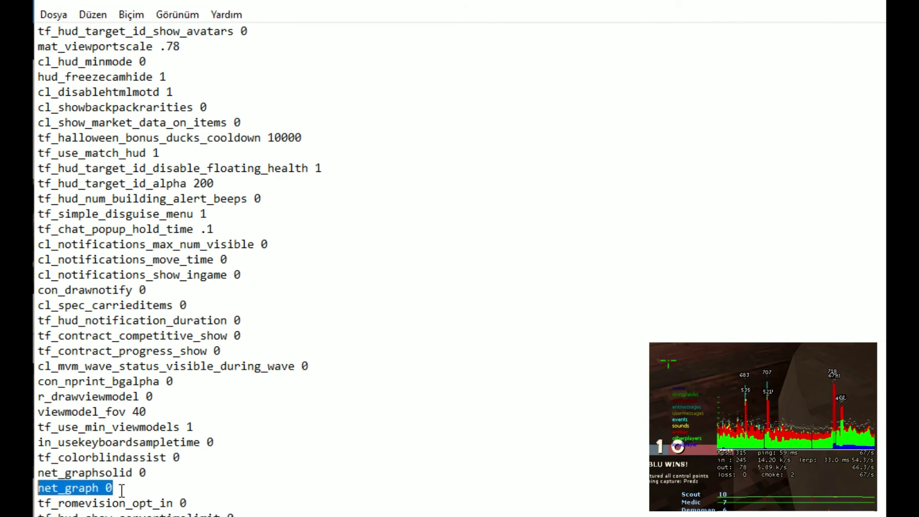
click(121, 490)
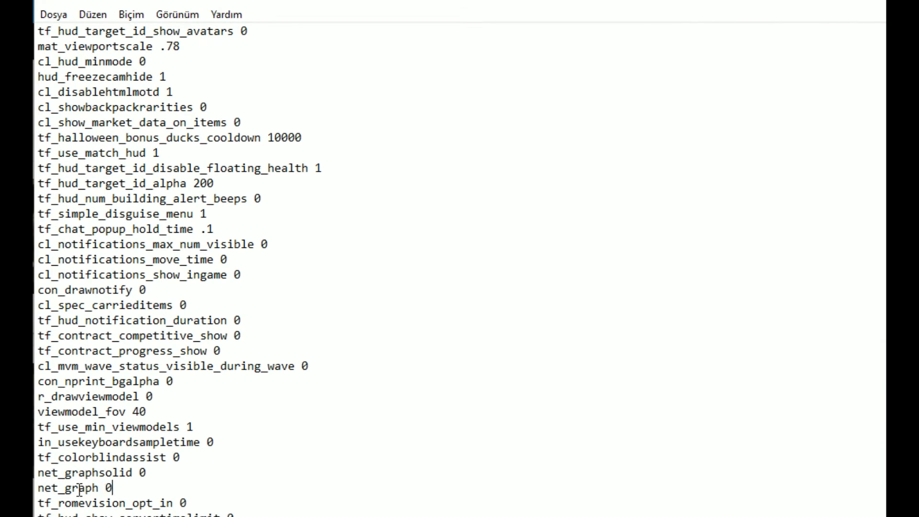
drag(109, 489, 93, 488)
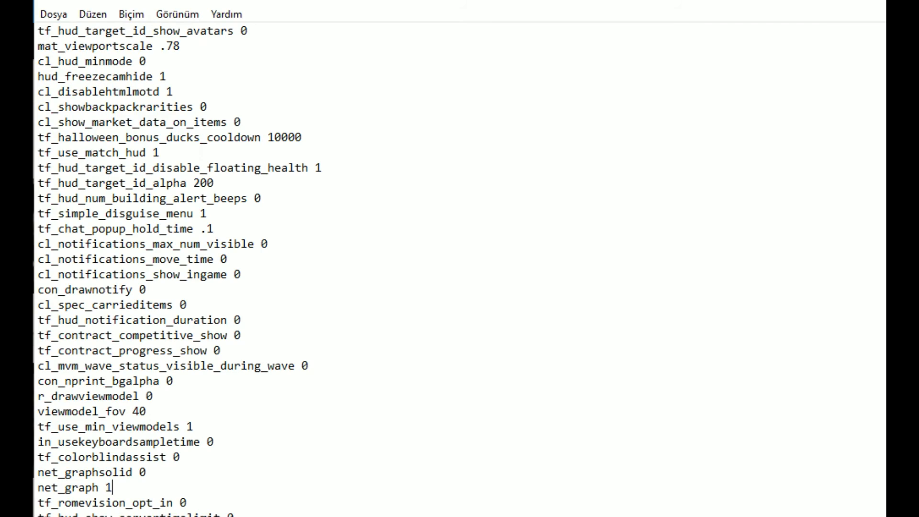
text(0)
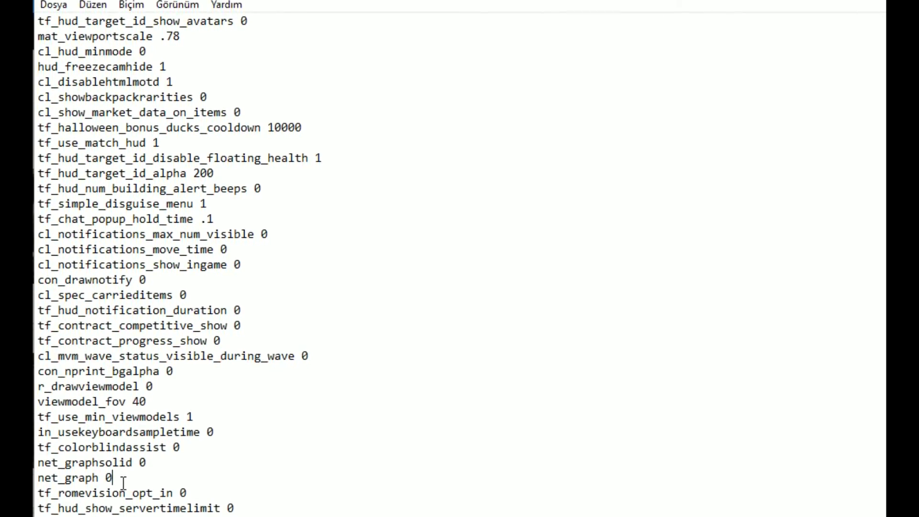
Begin another net_graph command on a new line below net_graph 0, leaving its value out
key(Return)
text(net)
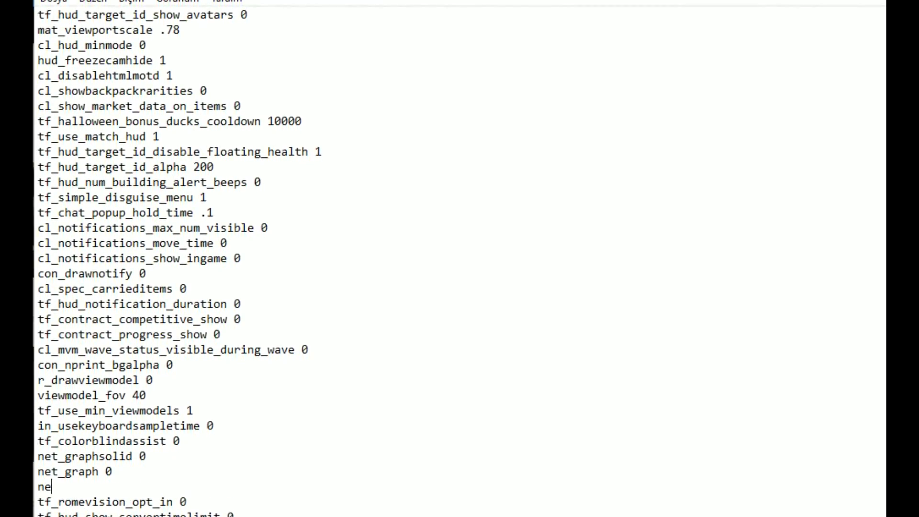
text(_grap)
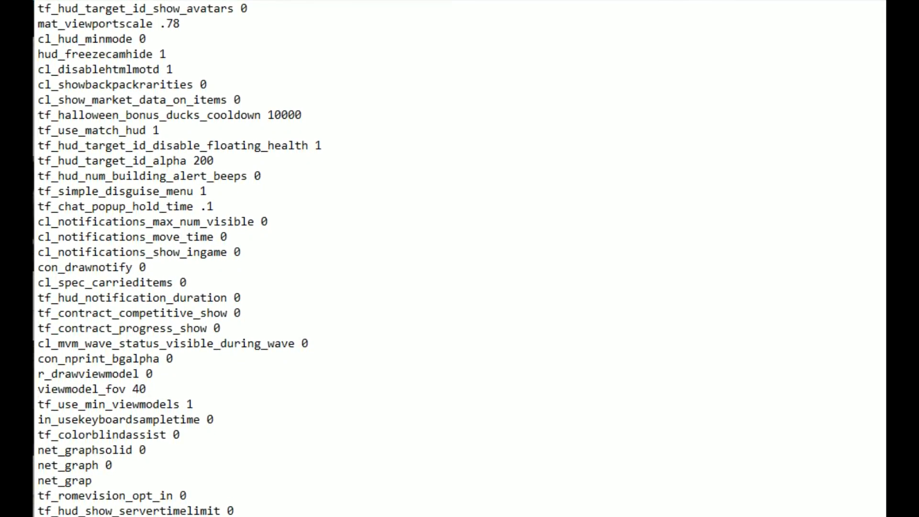
text(h)
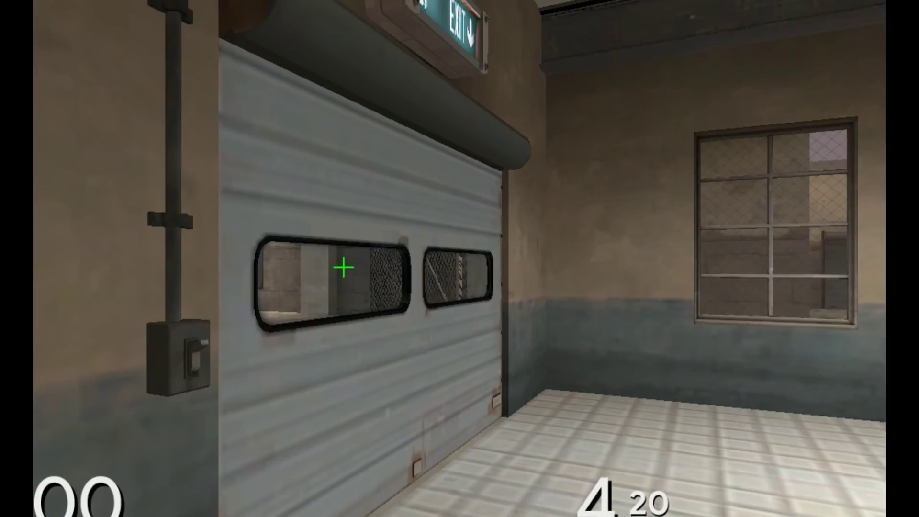
Open the Team Fortress 2 console, and back in the text file replace the unfinished net_graph line with net_graphproportionalfont 0.1
key(grave)
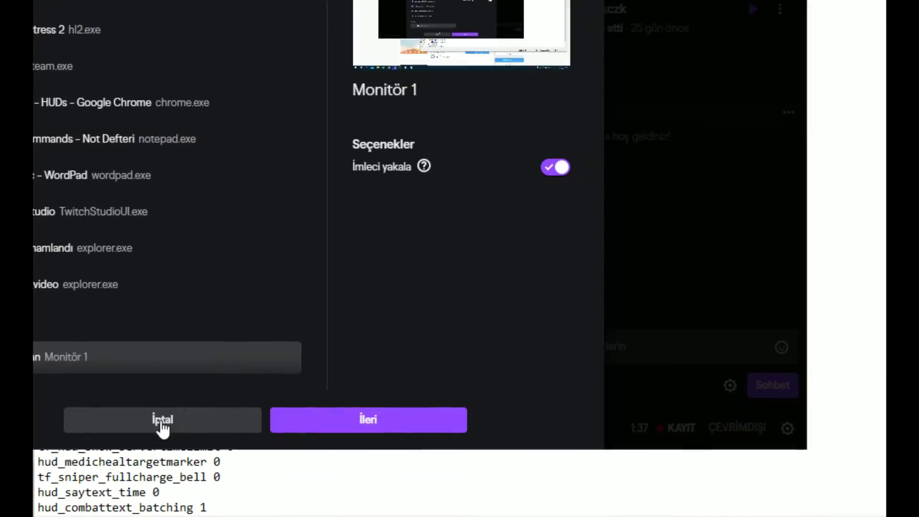
click(127, 429)
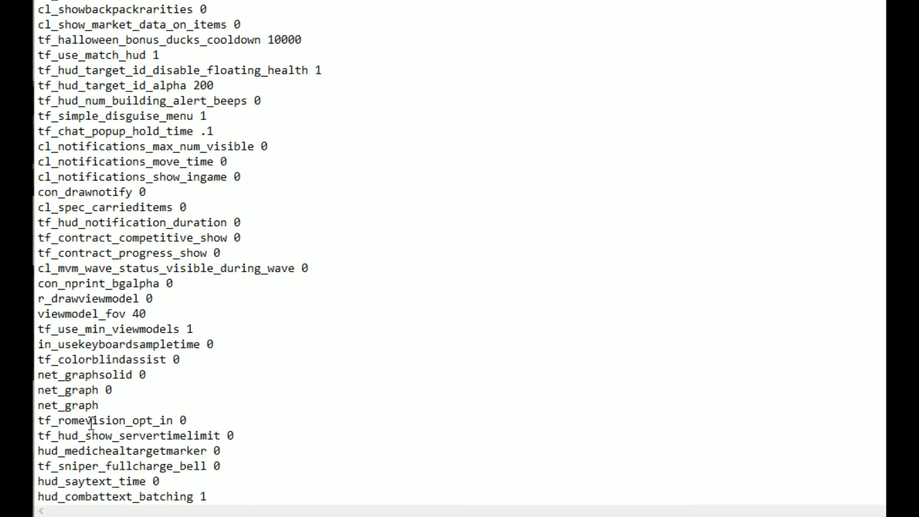
drag(99, 403, 38, 403)
text(net_graphproportionalfont)
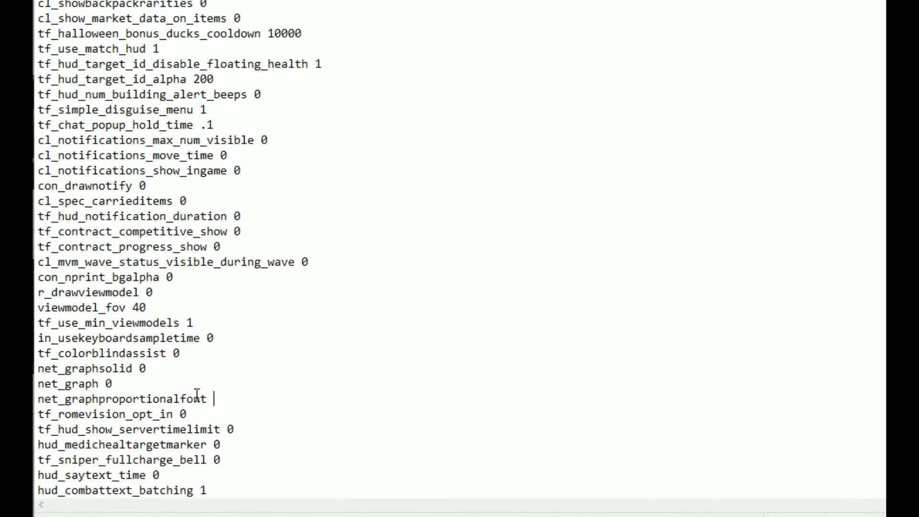
text(0.)
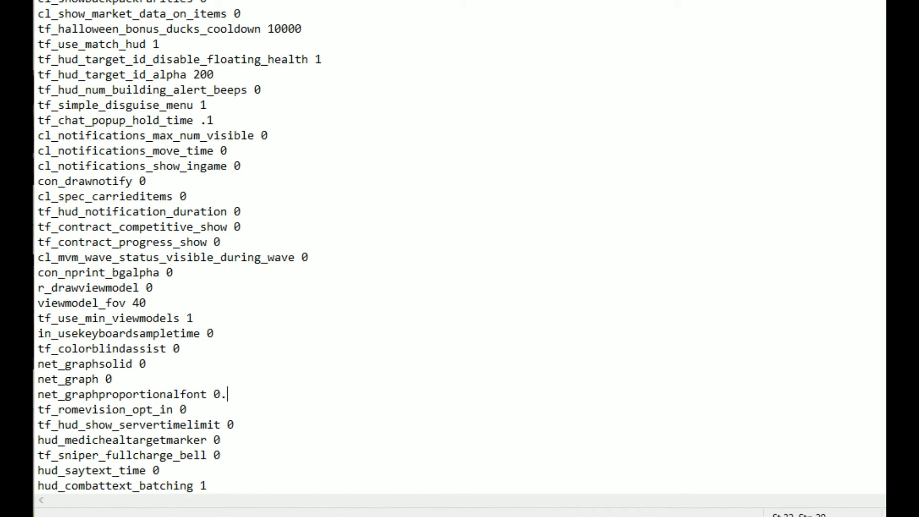
text(1)
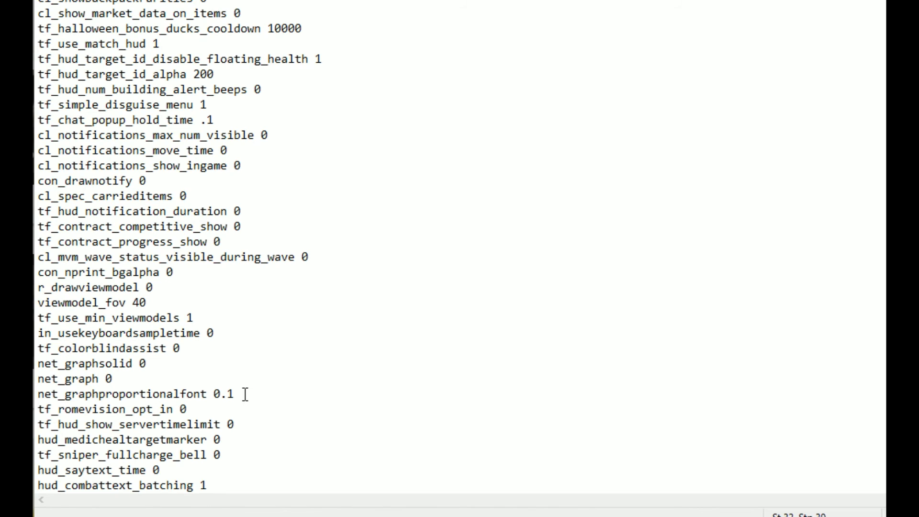
Add the command net_graphpos 50 on a new line below net_graphproportionalfont
scroll(245, 394, down, 1)
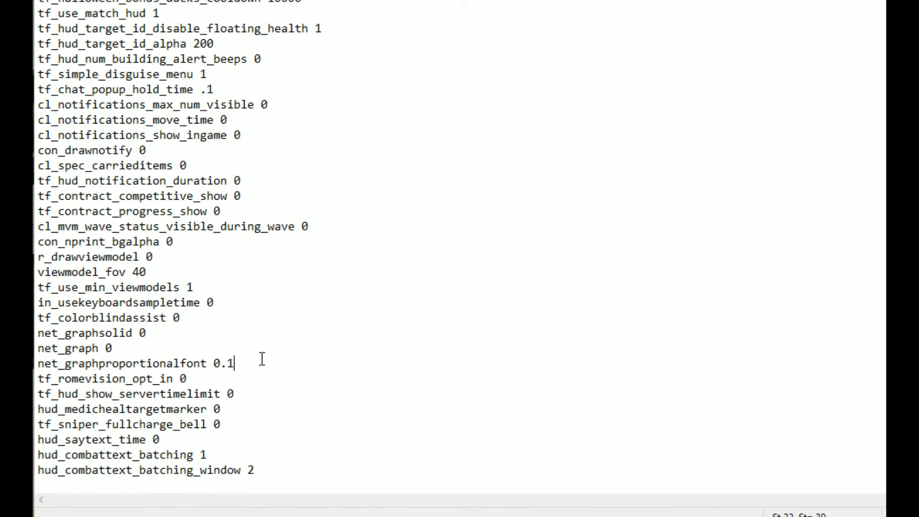
key(Return)
text(net_gre)
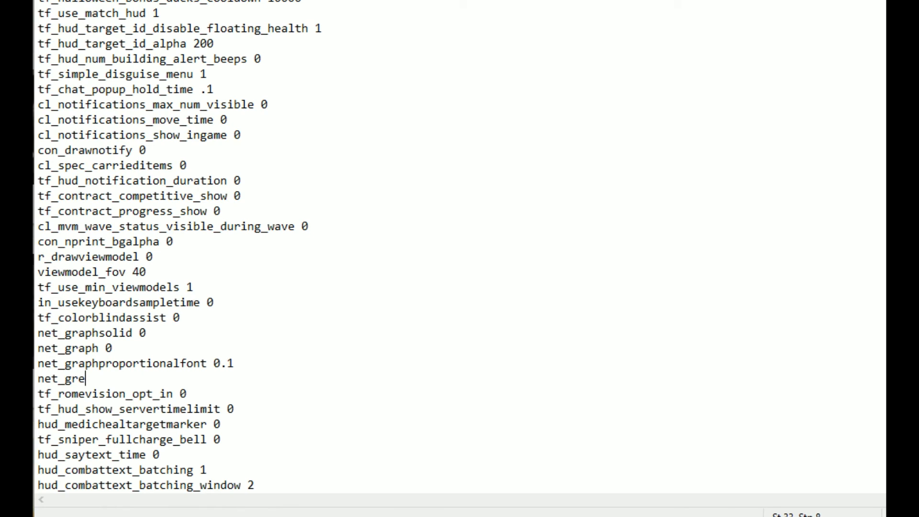
key(BackSpace)
text(aphpos 50)
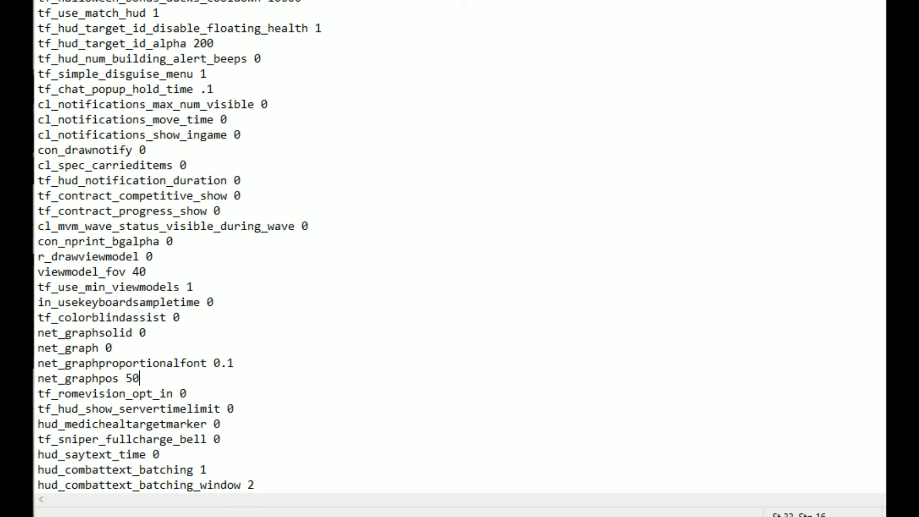
Delete the value after net_graphpos, keeping only the command name
key(BackSpace)
text(0)
key(BackSpace)
key(BackSpace)
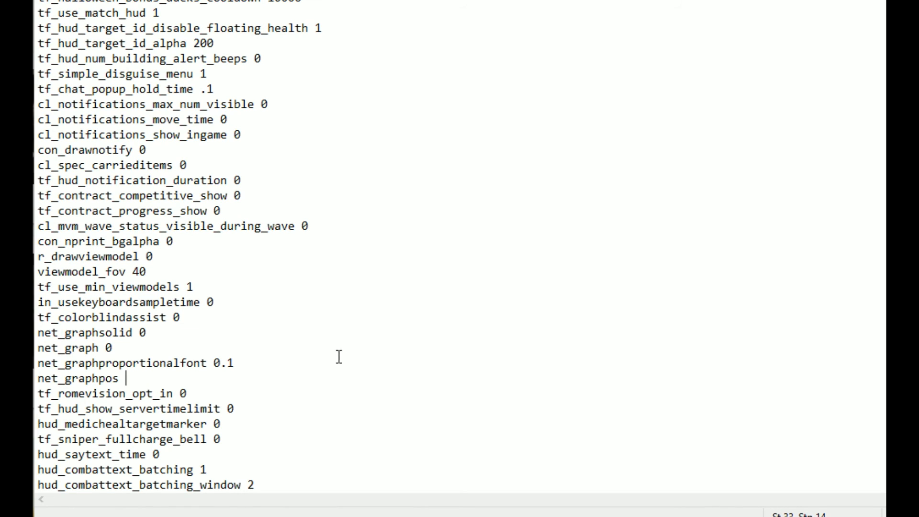
Set the tf_hud_show_servertimelimit value to 1
scroll(242, 374, down, 1)
drag(246, 395, 38, 393)
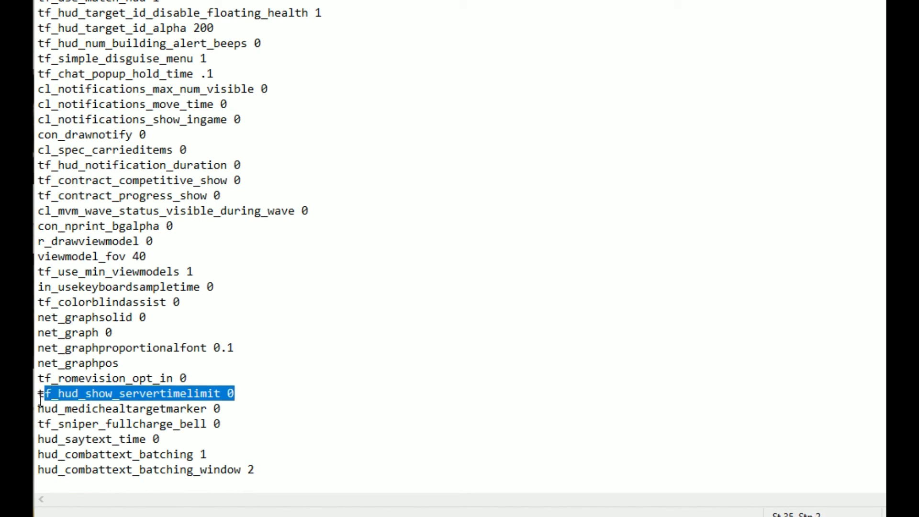
click(244, 394)
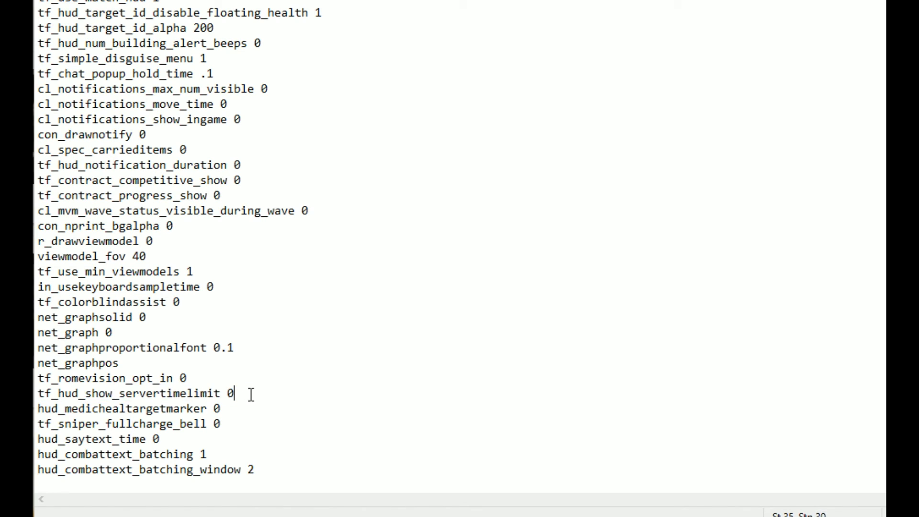
mouse_move(250, 394)
mouse_down()
mouse_move(197, 393)
mouse_move(234, 398)
mouse_up()
key(BackSpace)
text(1)
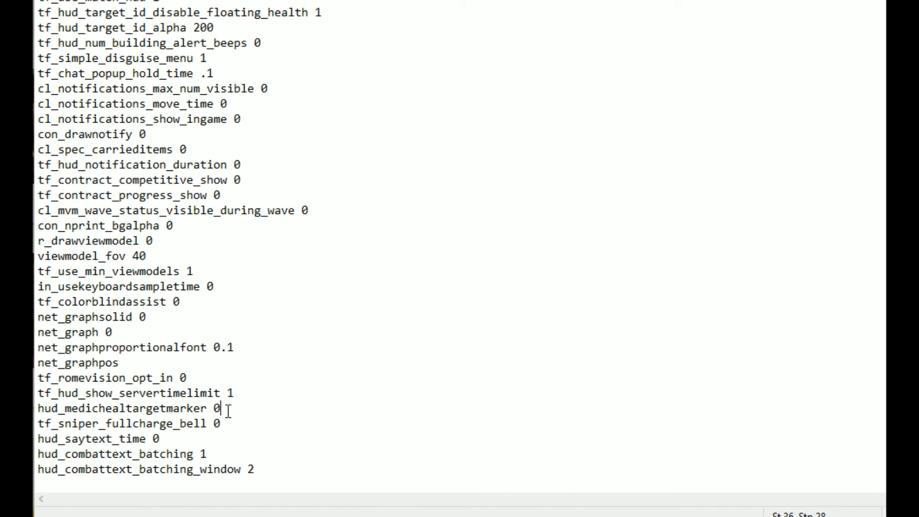
Try 1 as the value of hud_medichealtargetmarker and set it back to 0
drag(195, 409, 44, 408)
click(234, 413)
key(BackSpace)
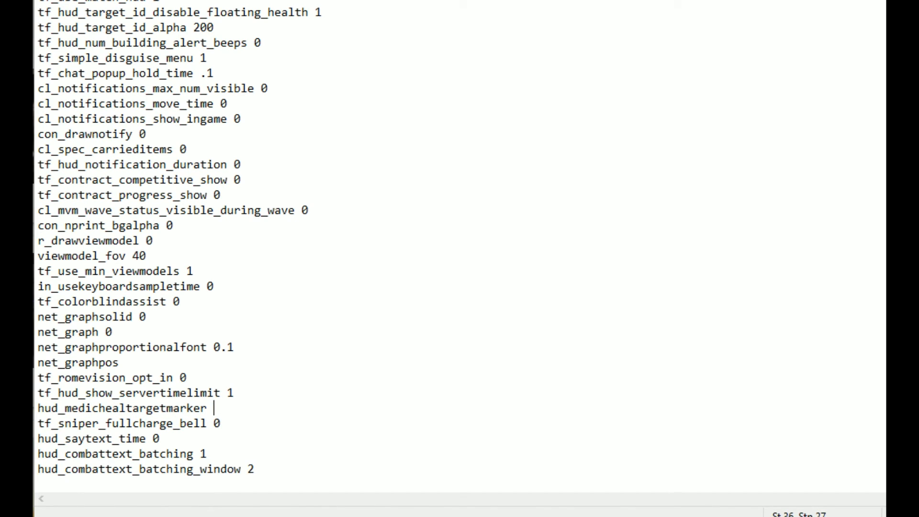
text(1)
text(0)
Highlight the tf_sniper_fullcharge_bell, hud_saytext_time and two hud_combattext_batching commands in turn to review them
drag(248, 427, 38, 425)
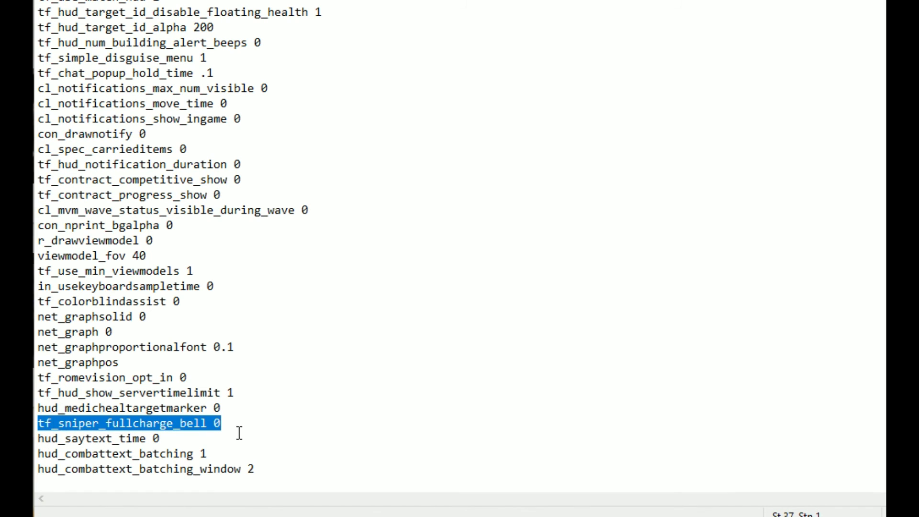
click(168, 439)
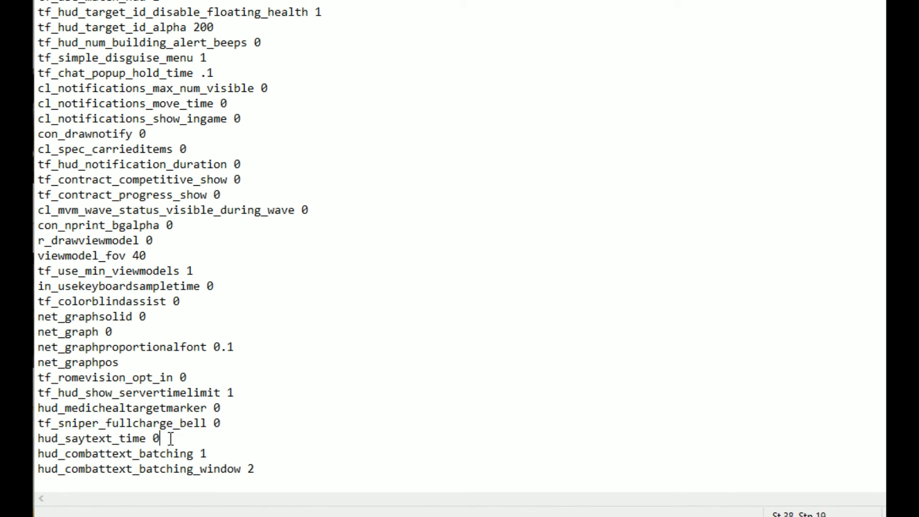
drag(174, 439, 38, 439)
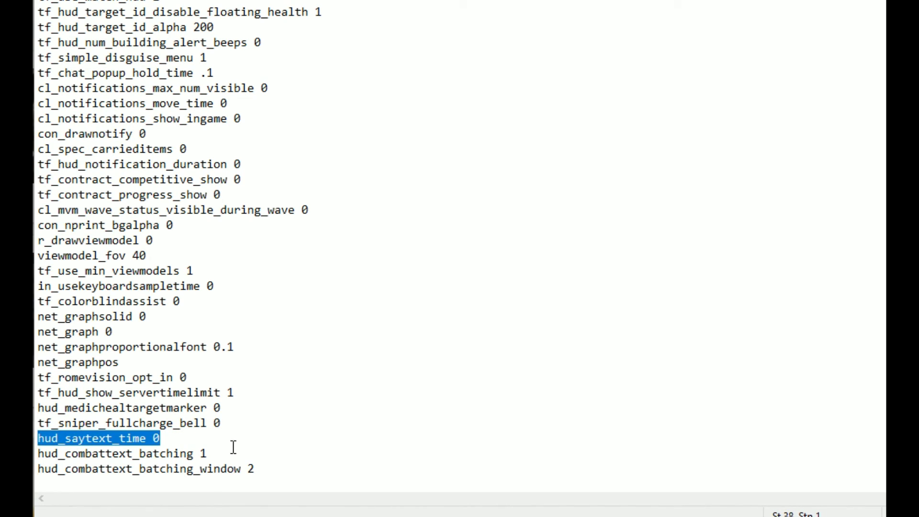
click(216, 455)
drag(256, 469, 37, 454)
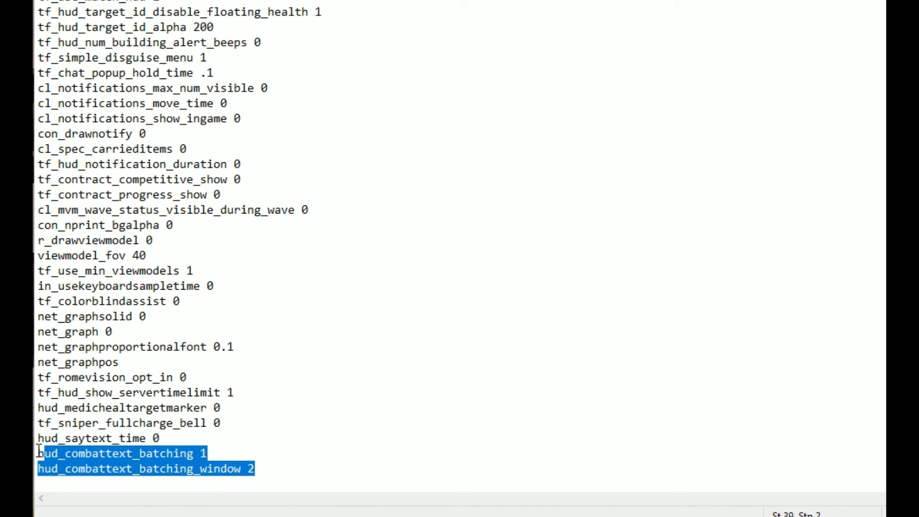
click(269, 469)
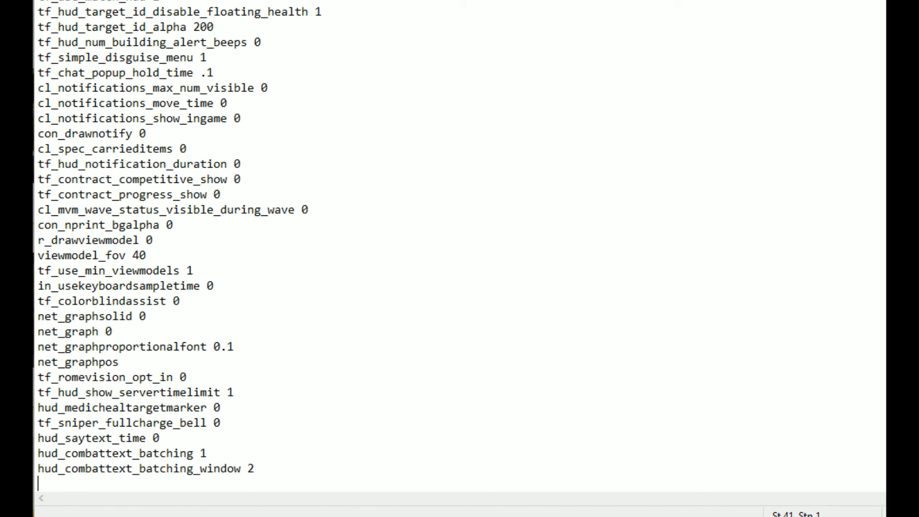
scroll(256, 340, down, 1)
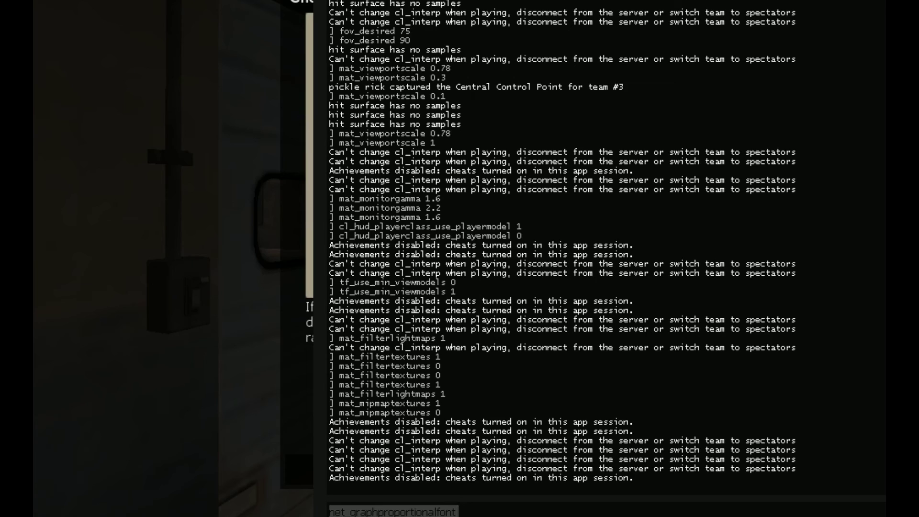
text(t)
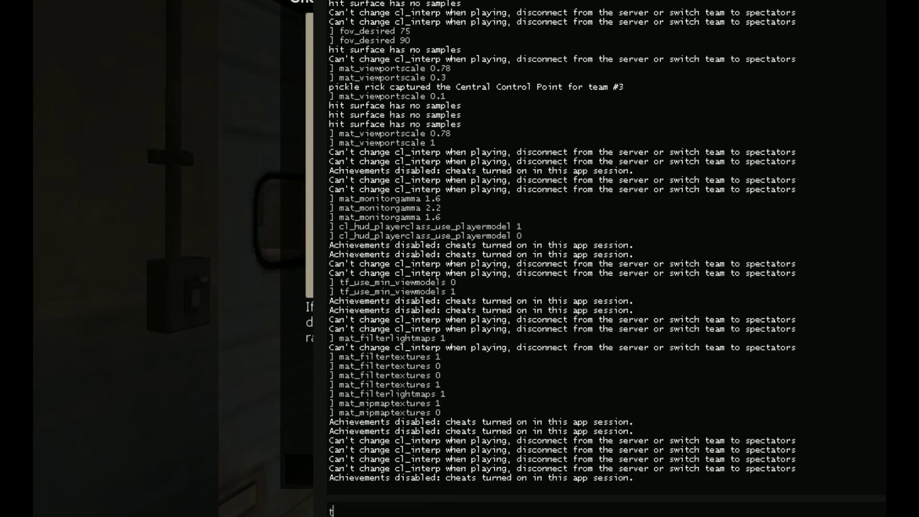
text(f_use)
key(BackSpace)
key(BackSpace)
key(BackSpace)
key(BackSpace)
key(BackSpace)
key(BackSpace)
Recall the earlier command cl_hud_playerclass_use_playermodel 1 from the Team Fortress 2 console history and select its whole text for copying
key(Up)
key(Up)
key(Up)
key(Up)
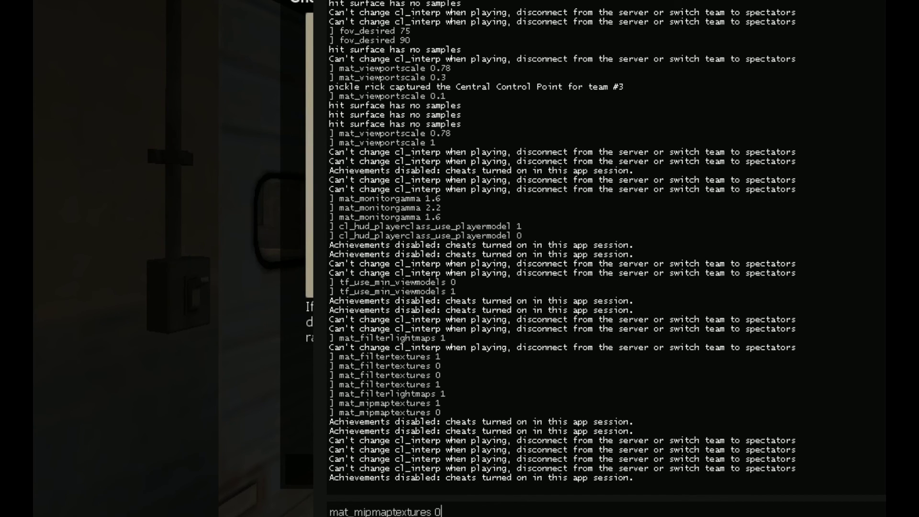
key(Up)
key(Up)
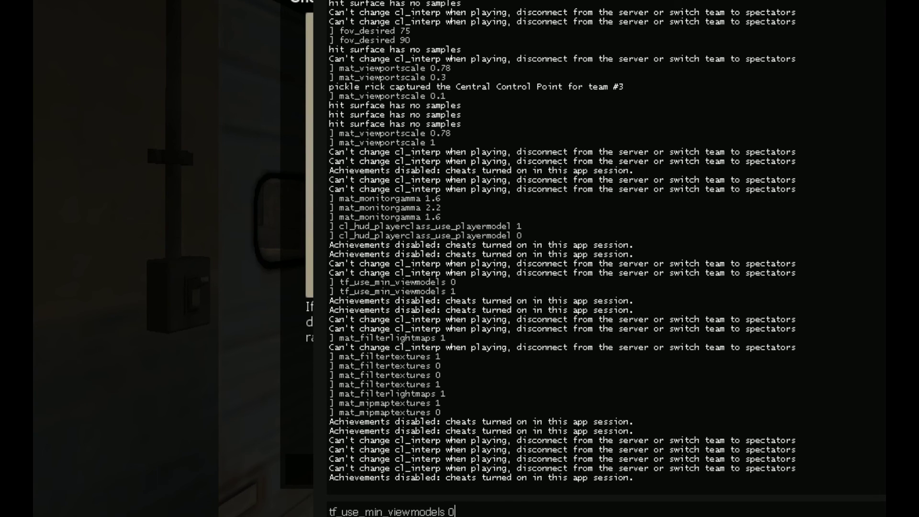
key(Up)
key(Up)
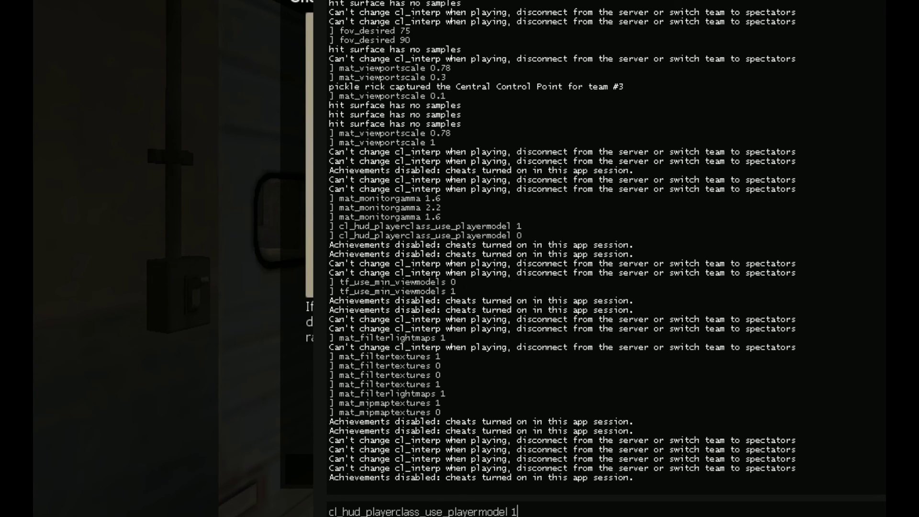
key(ctrl+a)
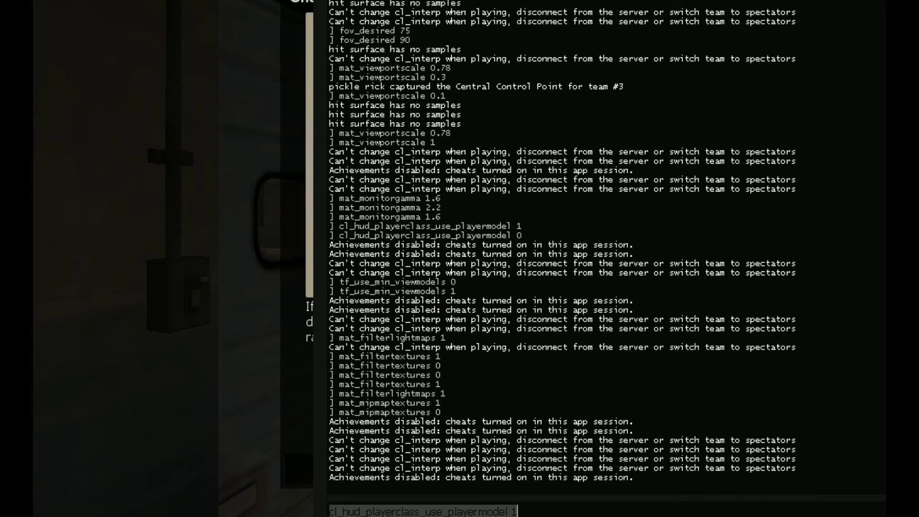
Add cl_hud_playerclass_use_playermodel as the last line of the hud_commands file and set its value to 0
key(alt+Tab)
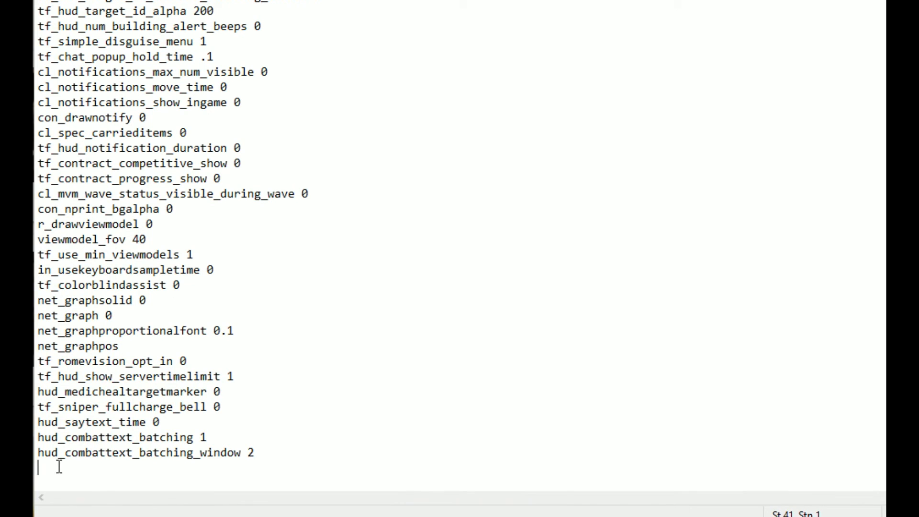
text(cl_hud_playerclass_use_playermodel 1)
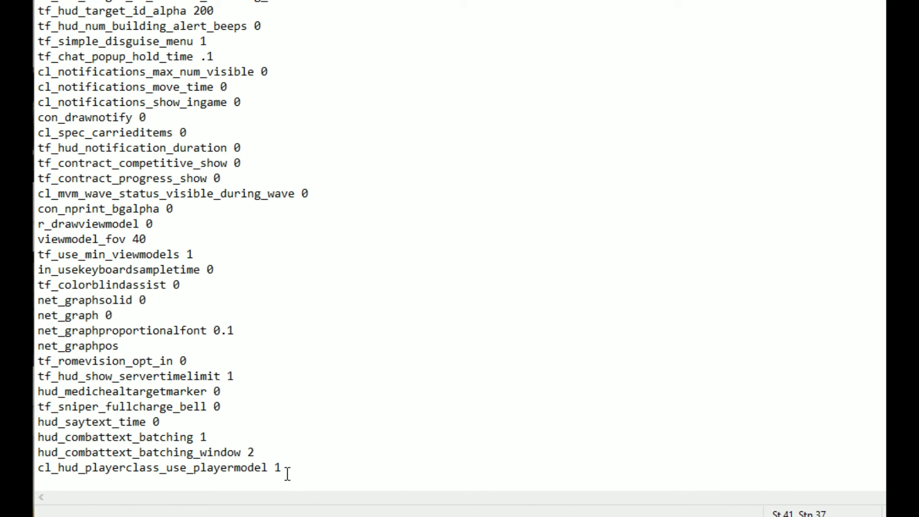
key(BackSpace)
text(0)
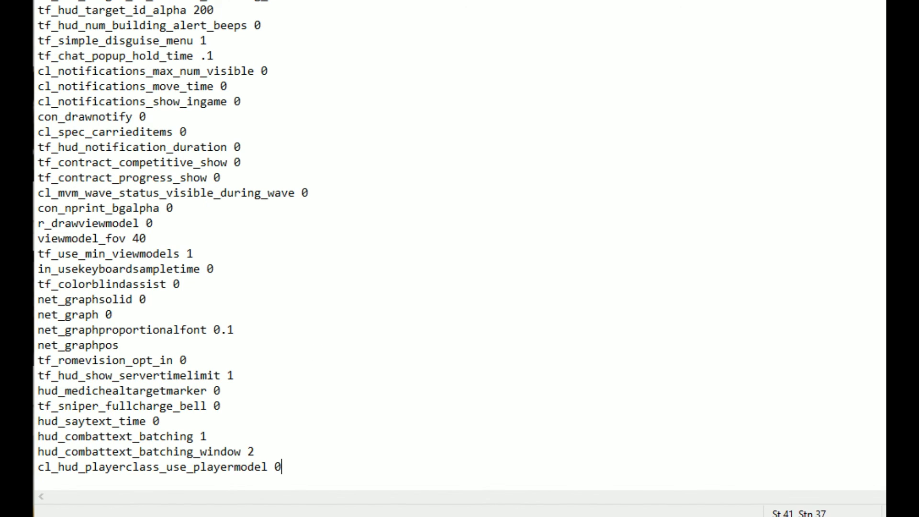
click(247, 332)
click(305, 463)
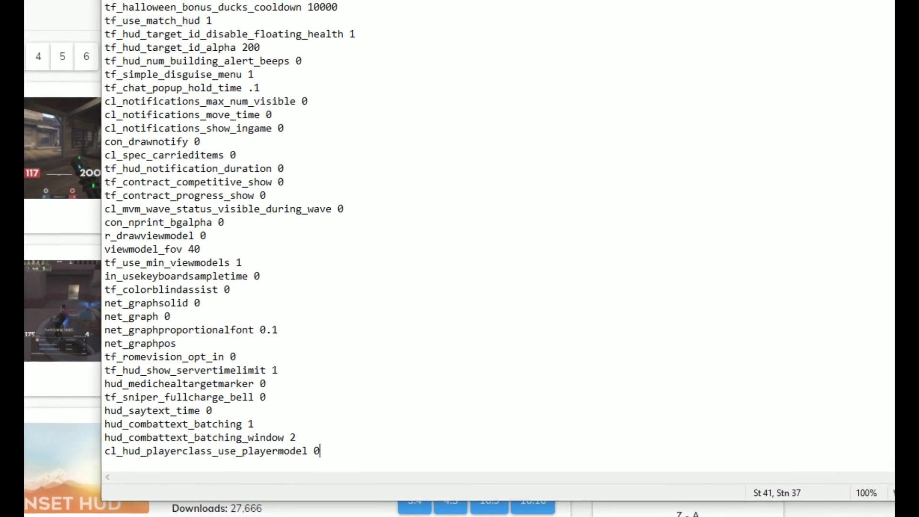
Switch to Team Fortress 2 and examine the combat text and damage options in the Advanced Options, leaving without saving
key(alt+Tab)
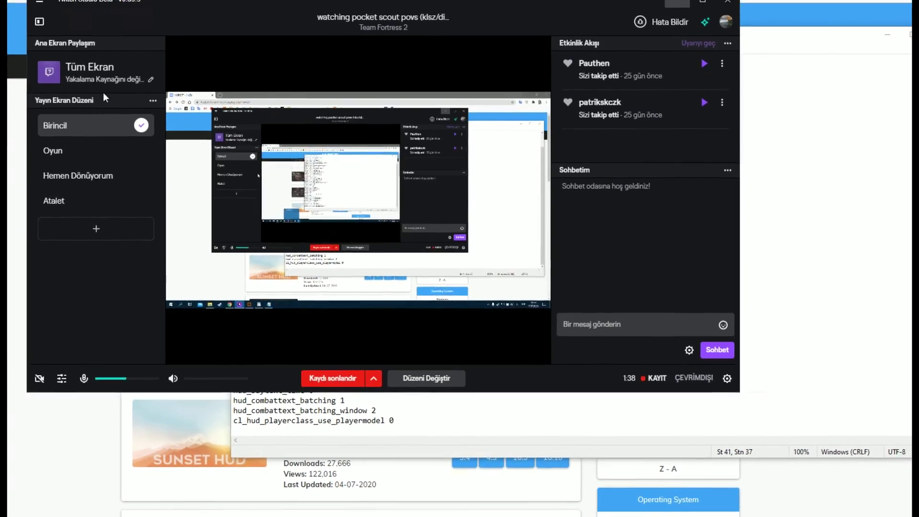
click(46, 48)
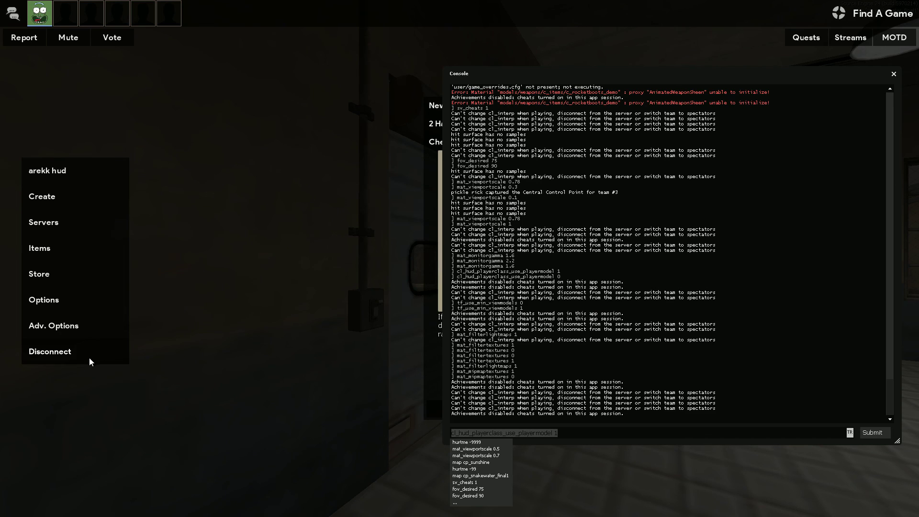
click(67, 331)
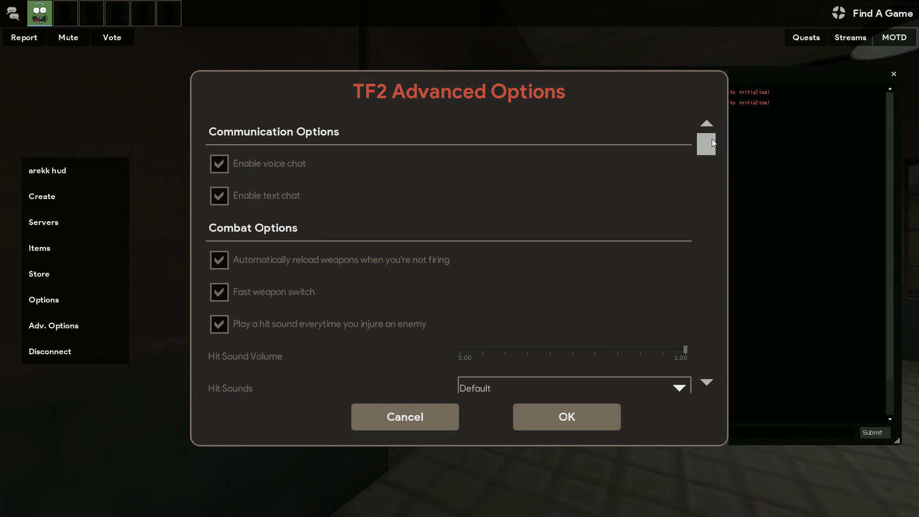
drag(712, 139, 711, 186)
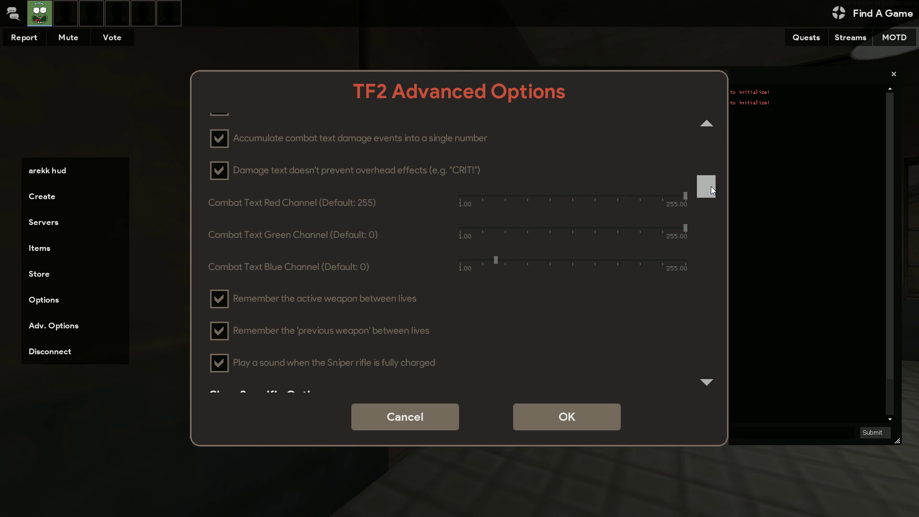
mouse_move(273, 205)
drag(709, 191, 709, 189)
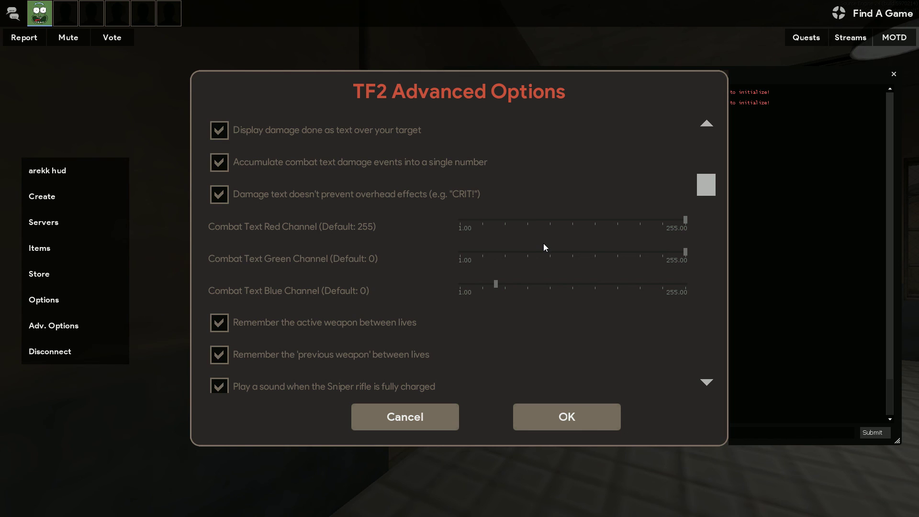
scroll(535, 261, up, 1)
scroll(536, 260, up, 1)
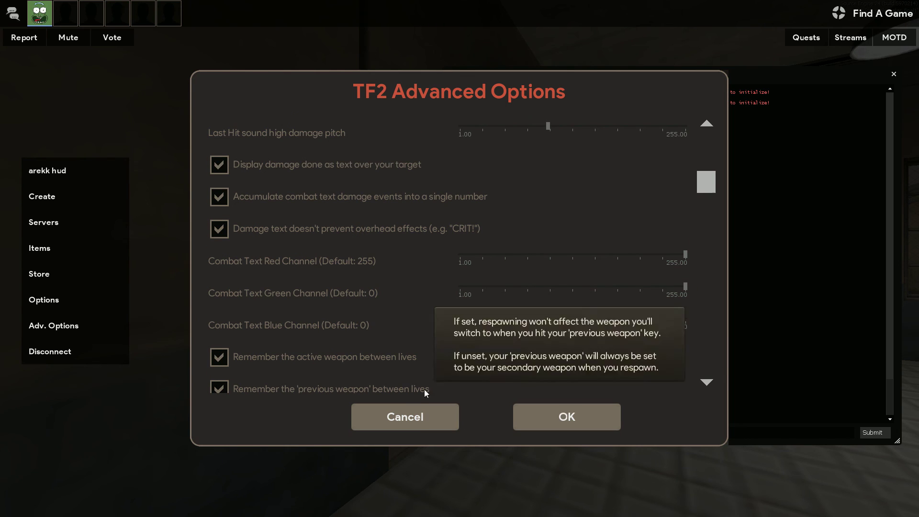
click(404, 418)
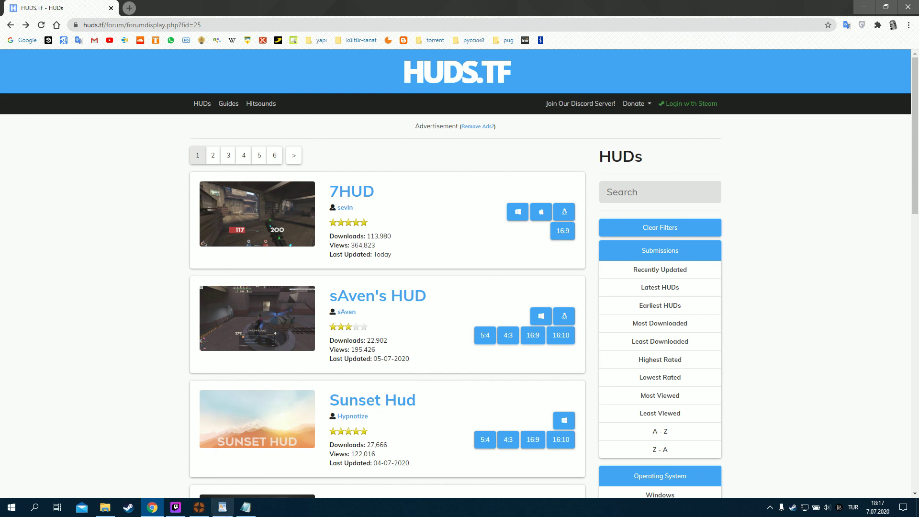
Switch to the tf2_cfg_video folder and look into its tf - Kopya and tf subfolders in turn, returning to the parent folder
click(245, 513)
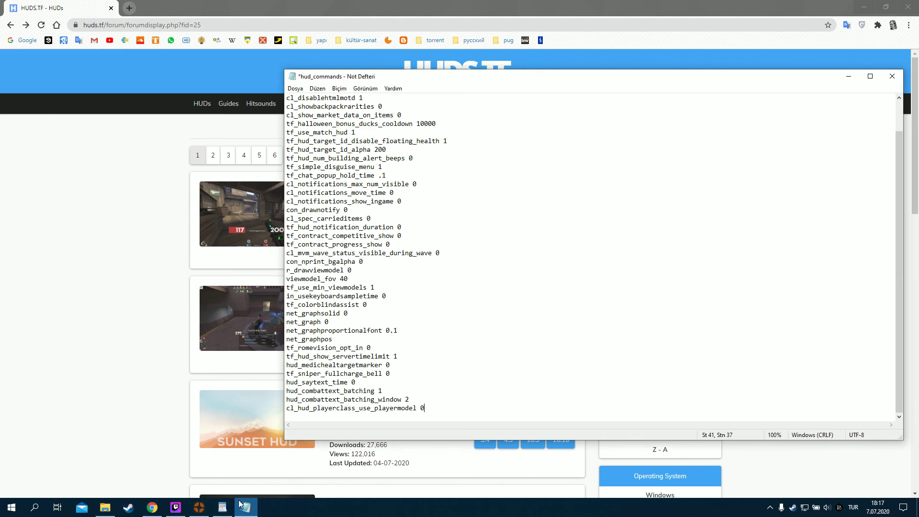
click(148, 411)
click(106, 508)
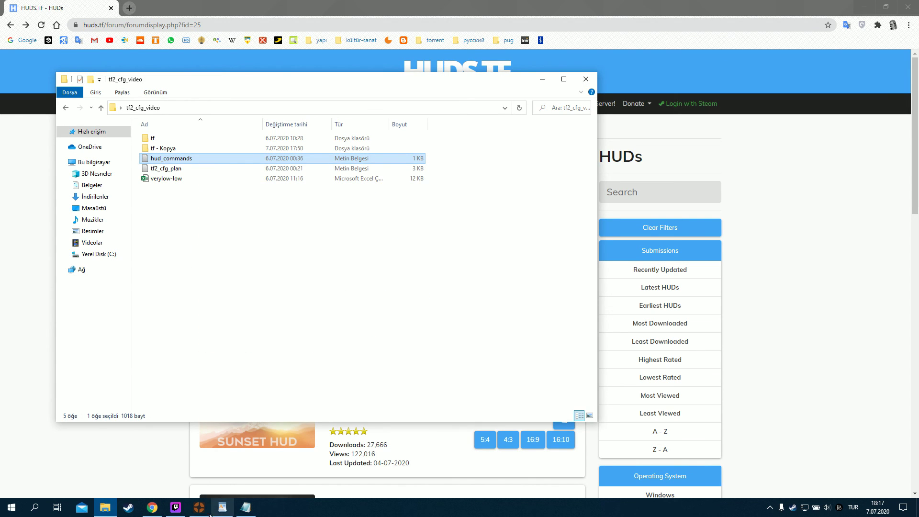
click(174, 510)
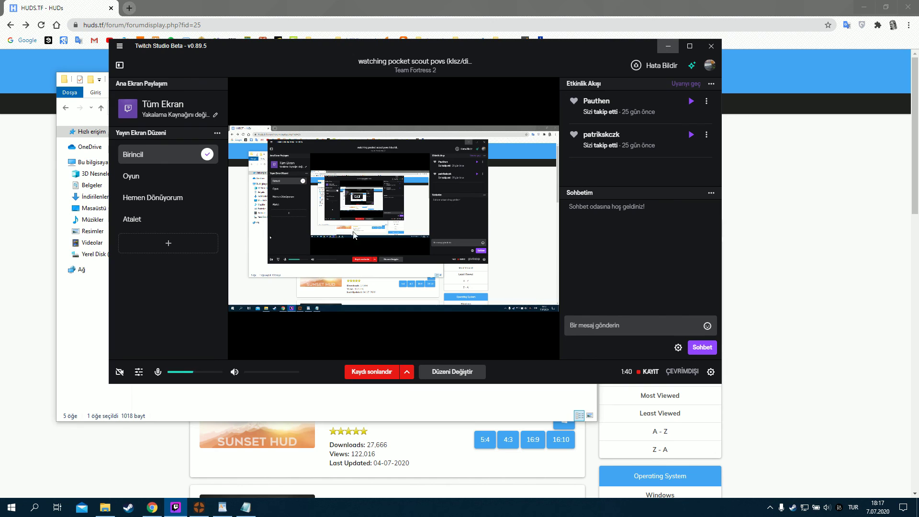
click(669, 47)
click(197, 200)
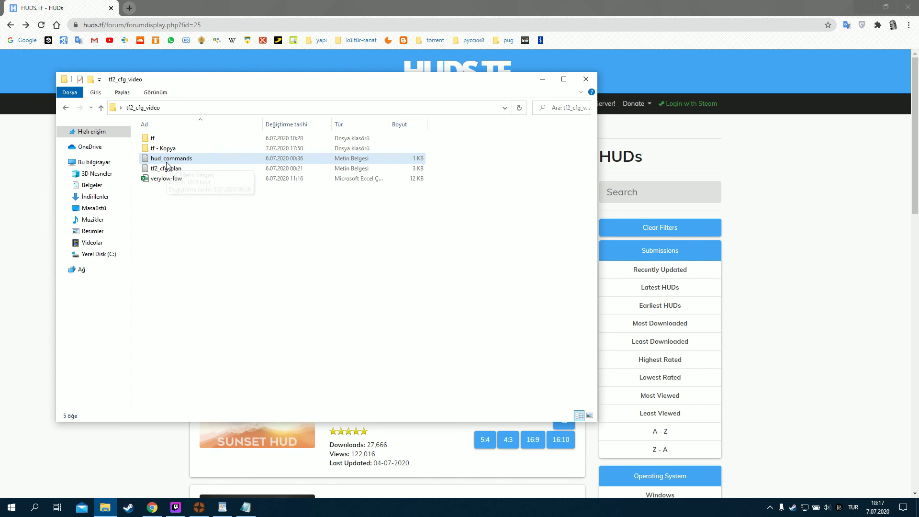
double_click(163, 149)
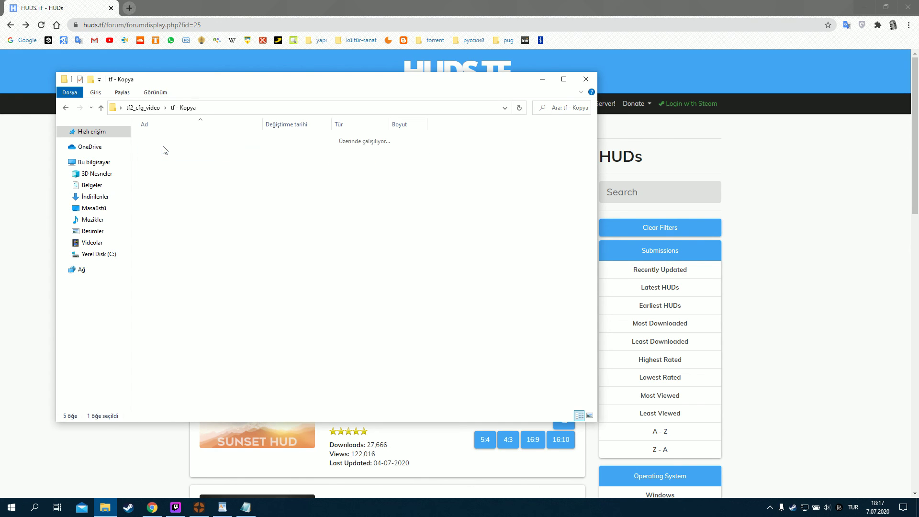
key(BackSpace)
double_click(161, 139)
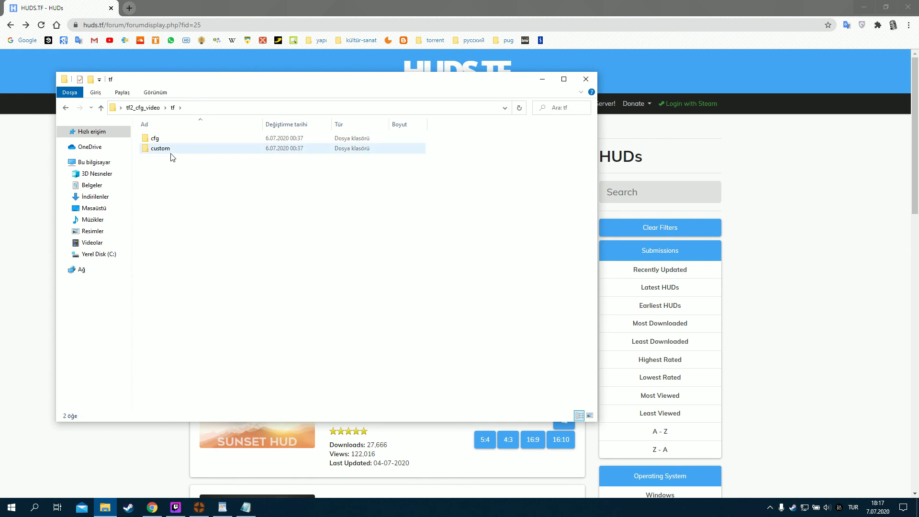
key(BackSpace)
right_click(231, 242)
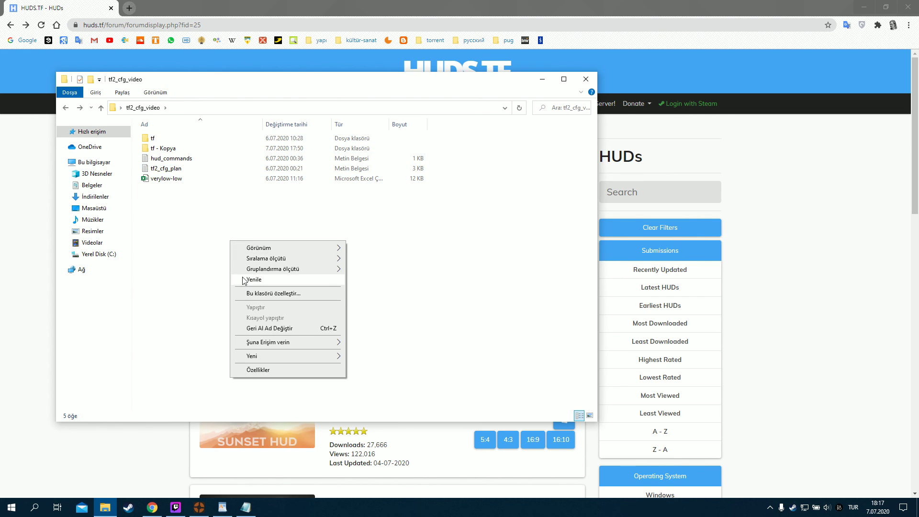
click(242, 277)
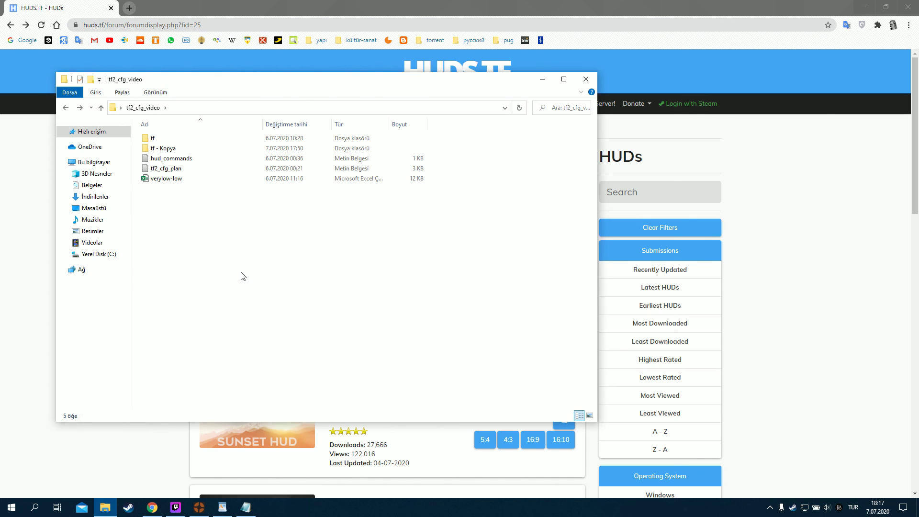
right_click(251, 236)
click(281, 276)
right_click(266, 243)
click(291, 282)
Leave the folder window and switch to the Twitch Studio recording window
click(1, 262)
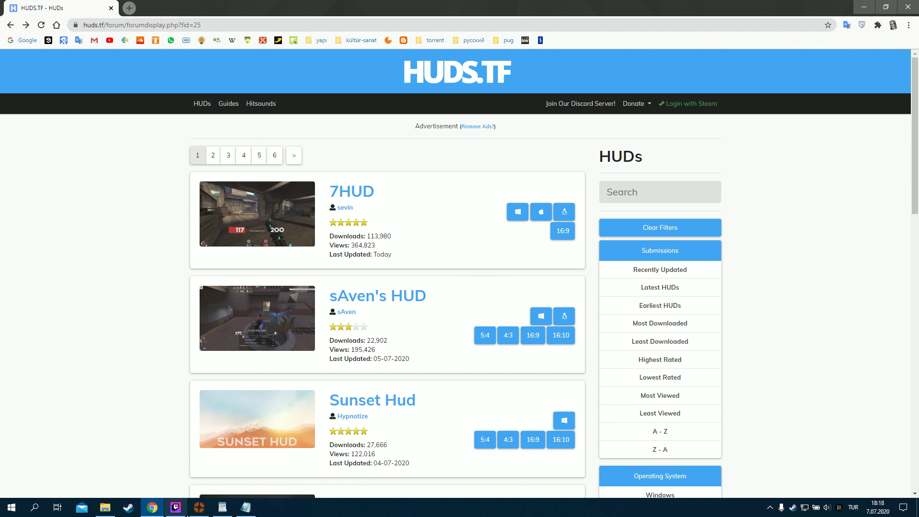
click(181, 513)
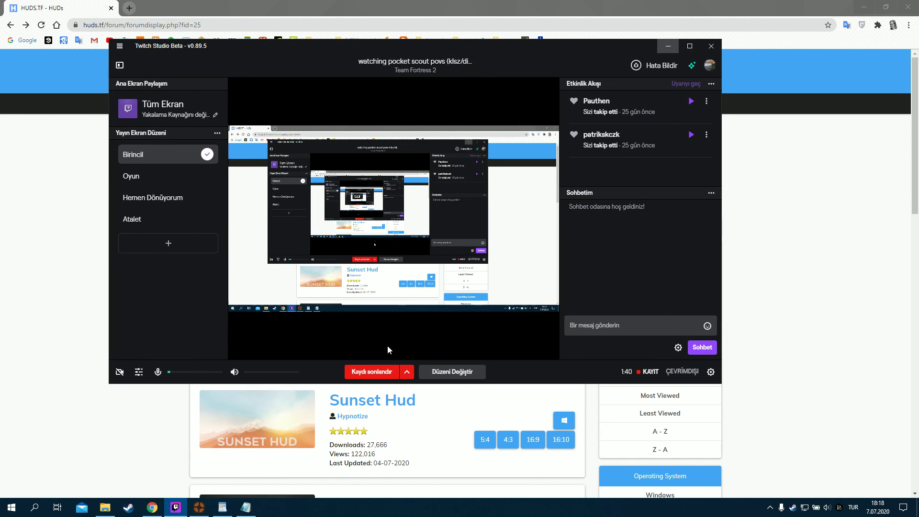